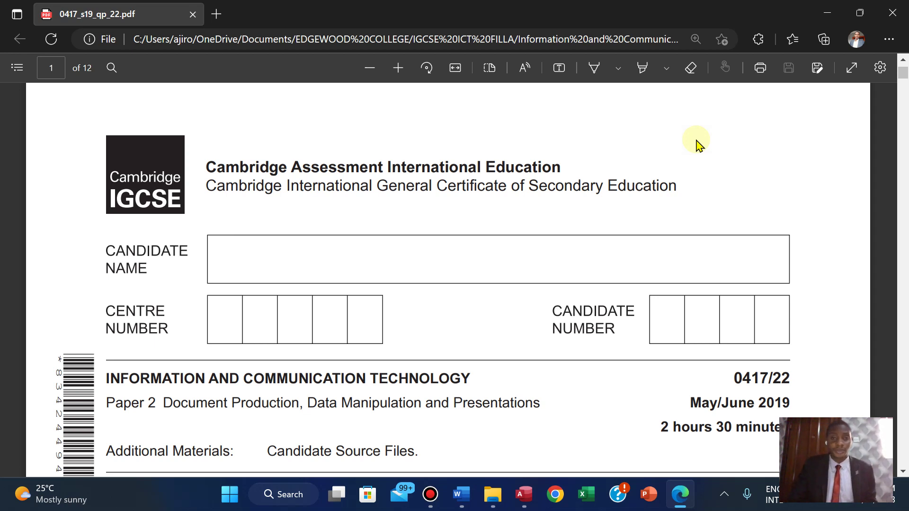
# - Page through the exam paper to page 6, Task 3 – Database
pyautogui.press('Right')
pyautogui.press('Right')
pyautogui.press('Right')
pyautogui.press('Right')
pyautogui.press('Right')
pyautogui.press('Right')
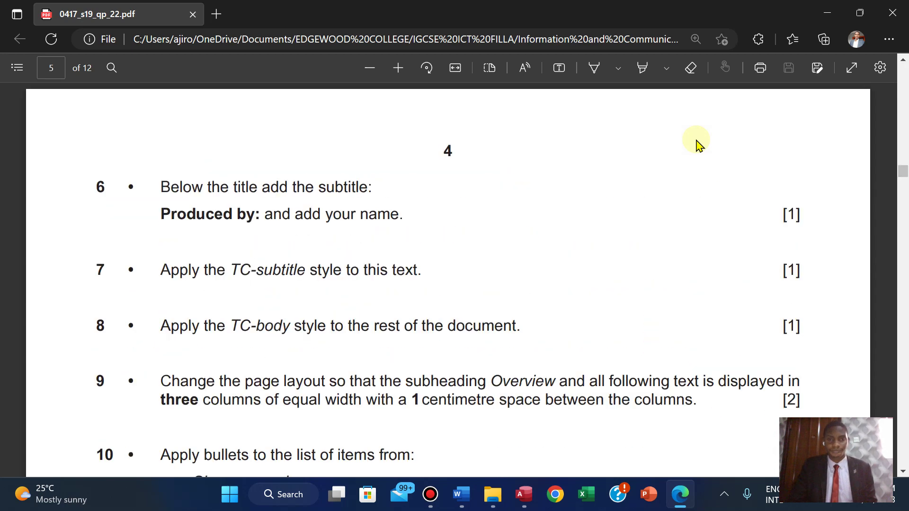
pyautogui.press('Left')
pyautogui.press('Down')
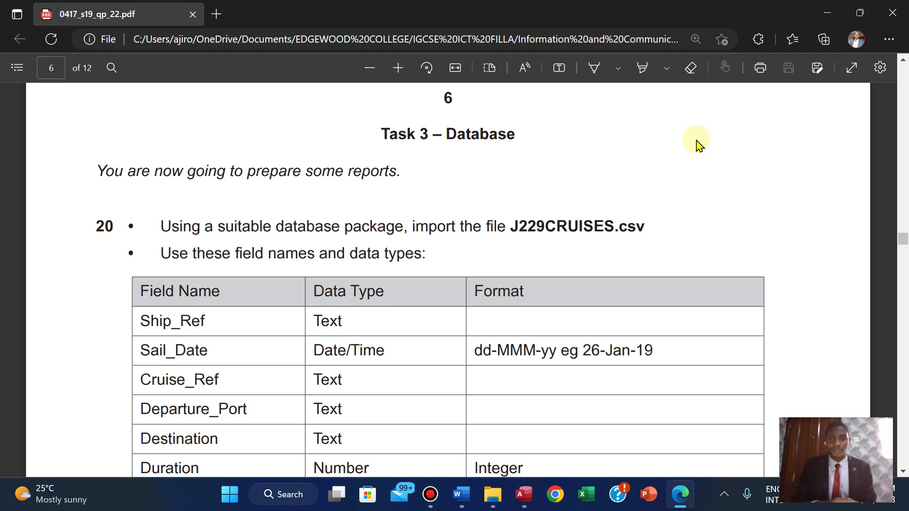
# - In Access, start a blank database and enter the user's name as its file name
pyautogui.moveTo(499, 497)
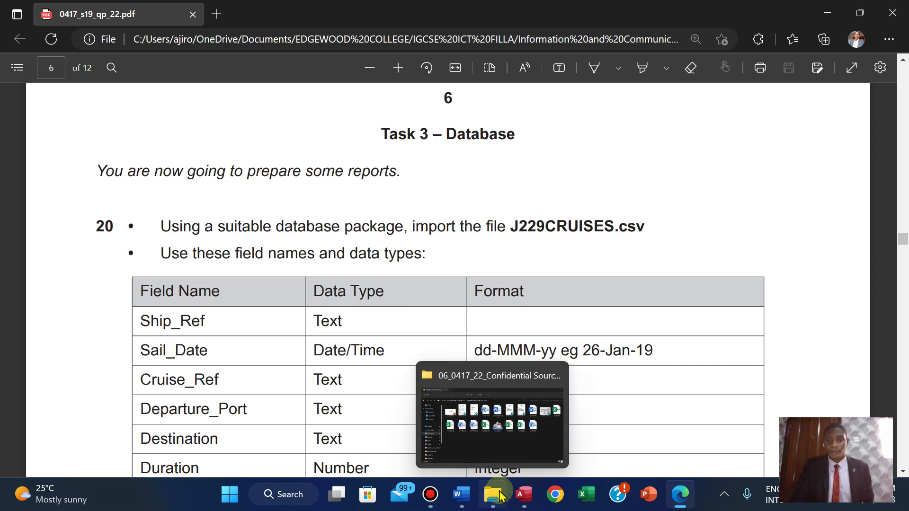
pyautogui.click(526, 494)
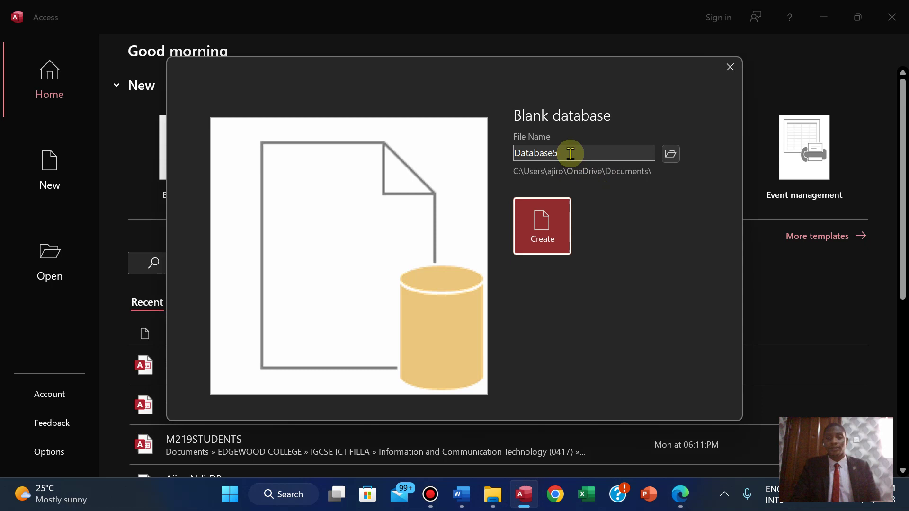
pyautogui.click(570, 153)
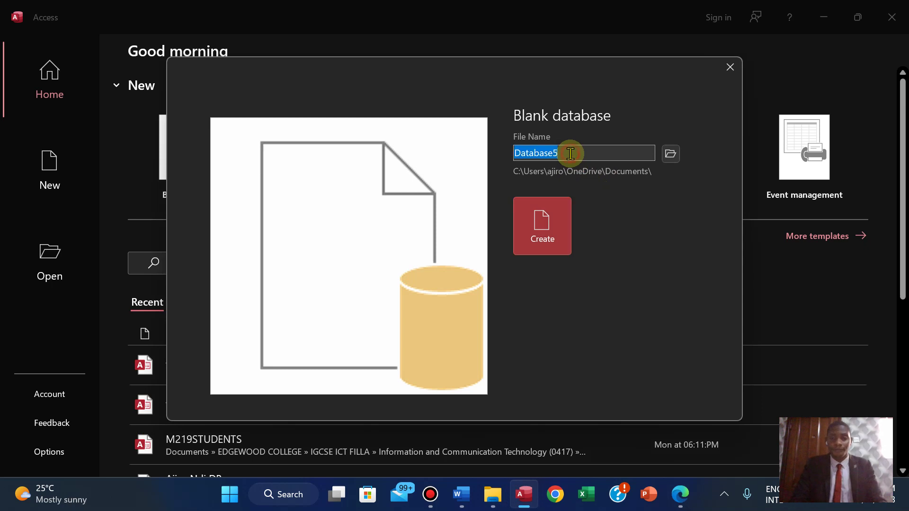
pyautogui.write('jiro Ndi DB')
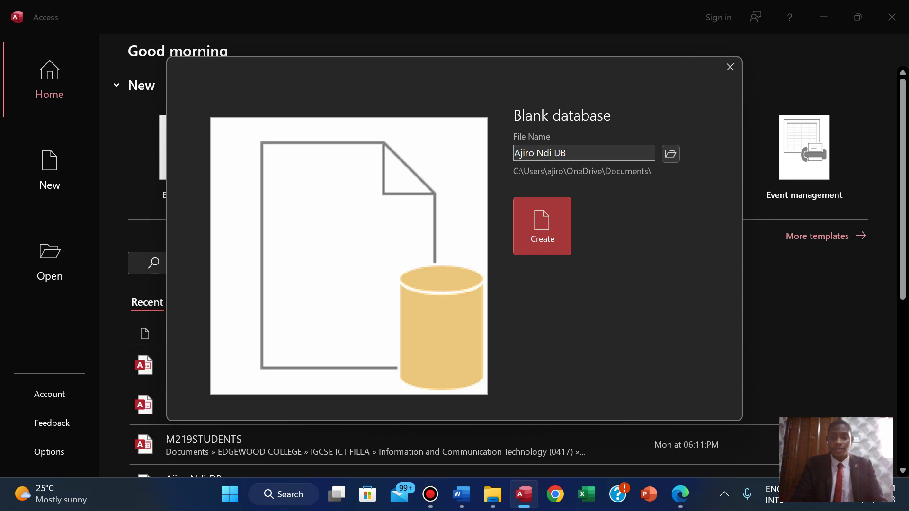
# - Set the save location to the 06_0417_22_Confidential Source Files June 2019 folder
pyautogui.click(671, 154)
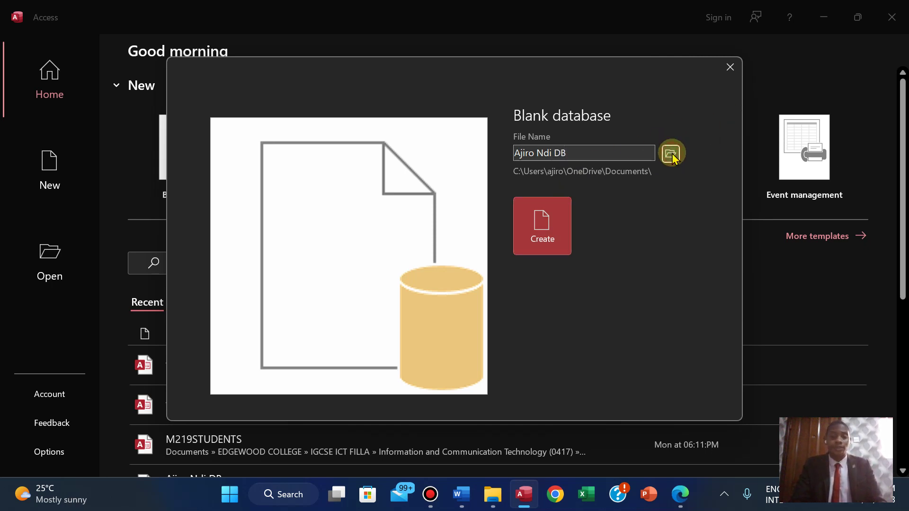
pyautogui.doubleClick(374, 213)
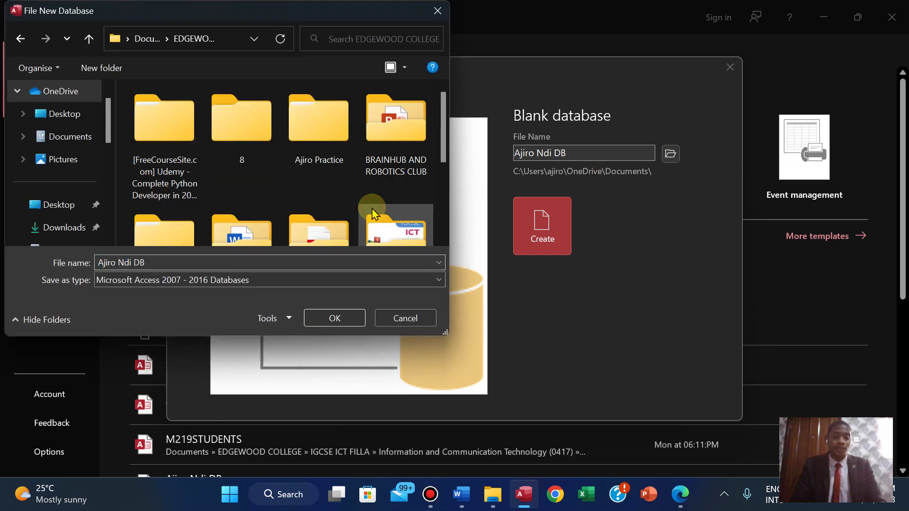
pyautogui.scroll(-1, 397, 214)
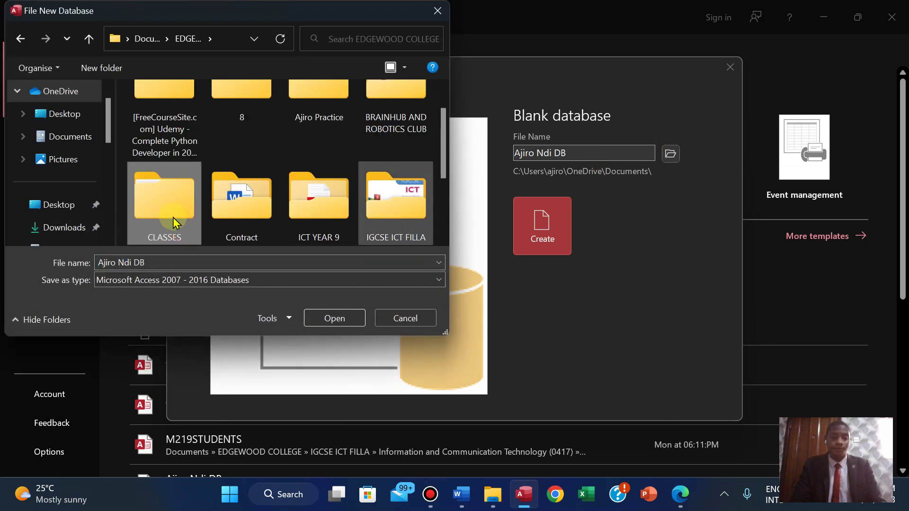
pyautogui.doubleClick(397, 205)
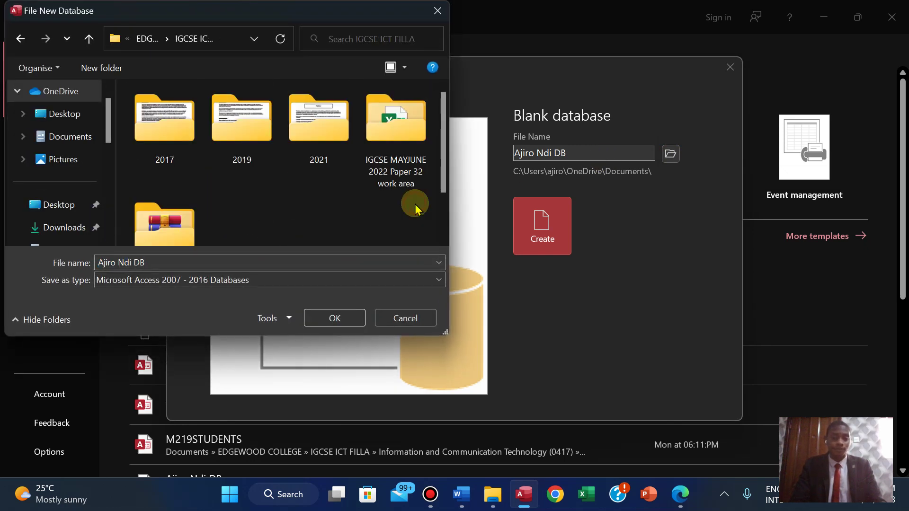
pyautogui.doubleClick(156, 220)
pyautogui.click(235, 229)
pyautogui.scroll(-2, 234, 229)
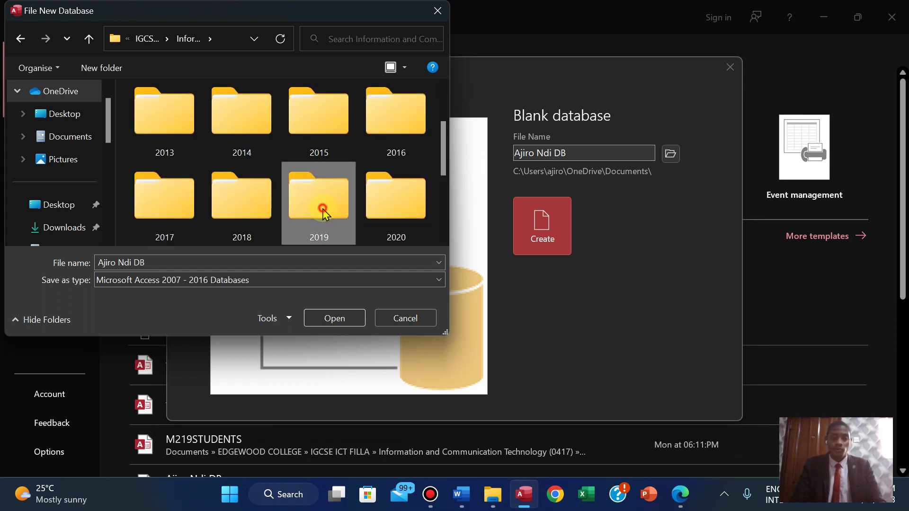
pyautogui.doubleClick(309, 198)
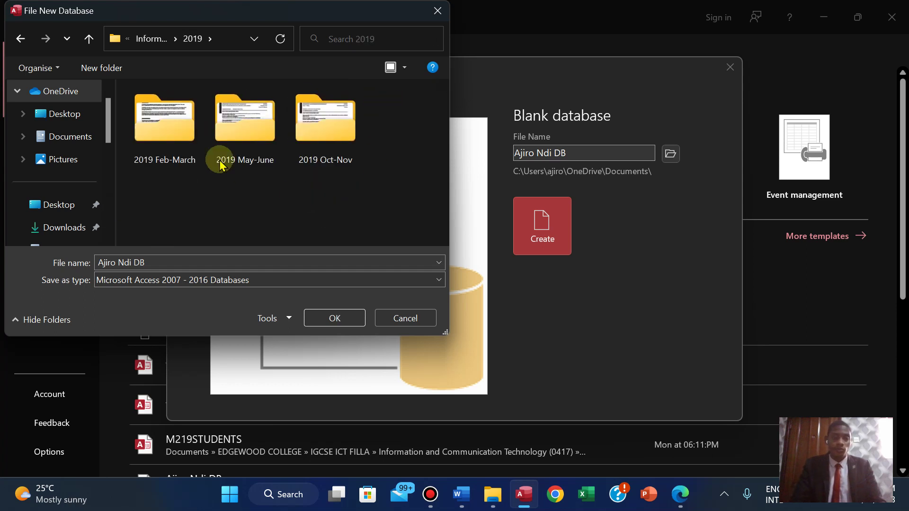
pyautogui.doubleClick(233, 132)
pyautogui.doubleClick(171, 138)
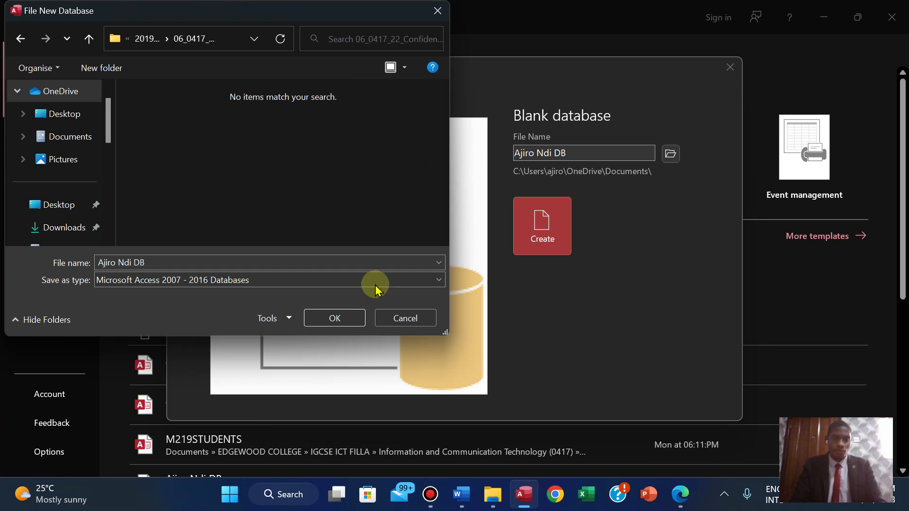
pyautogui.click(335, 321)
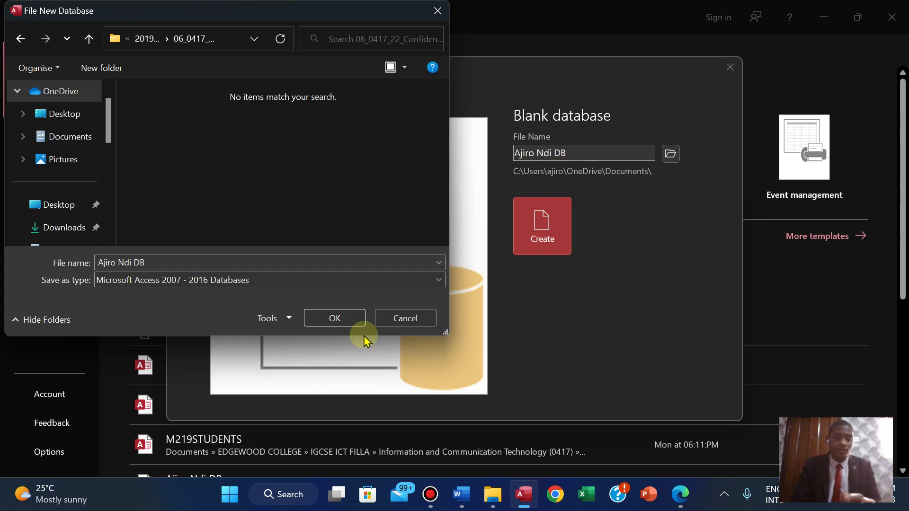
pyautogui.click(335, 319)
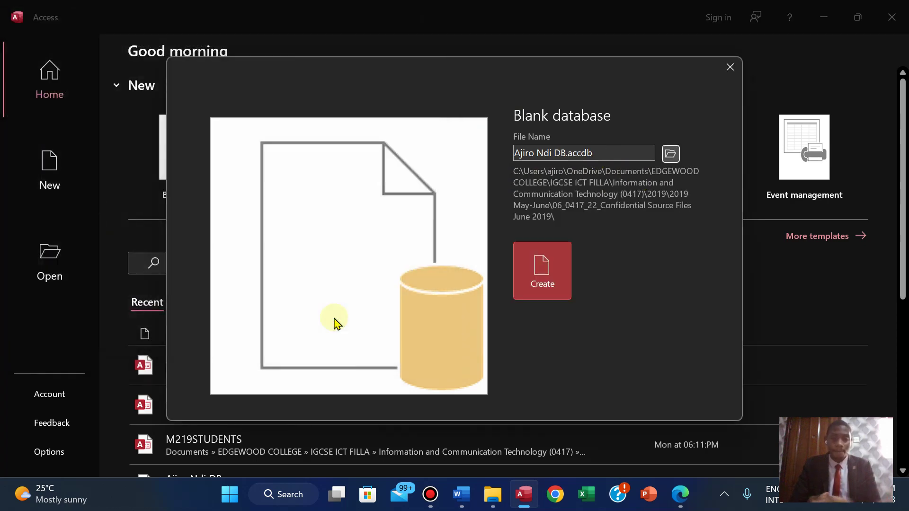
# - Create the database, close the empty Table1, and start a Text File import
pyautogui.click(567, 276)
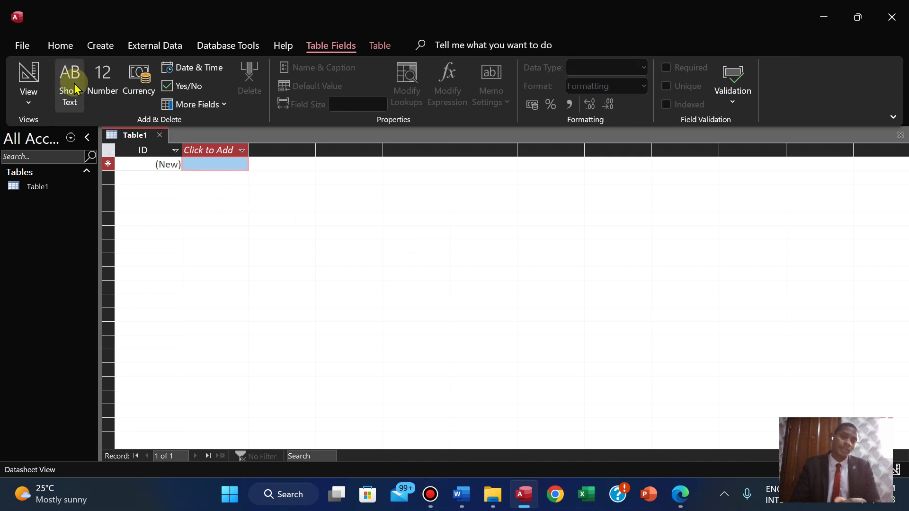
pyautogui.rightClick(126, 135)
pyautogui.click(163, 165)
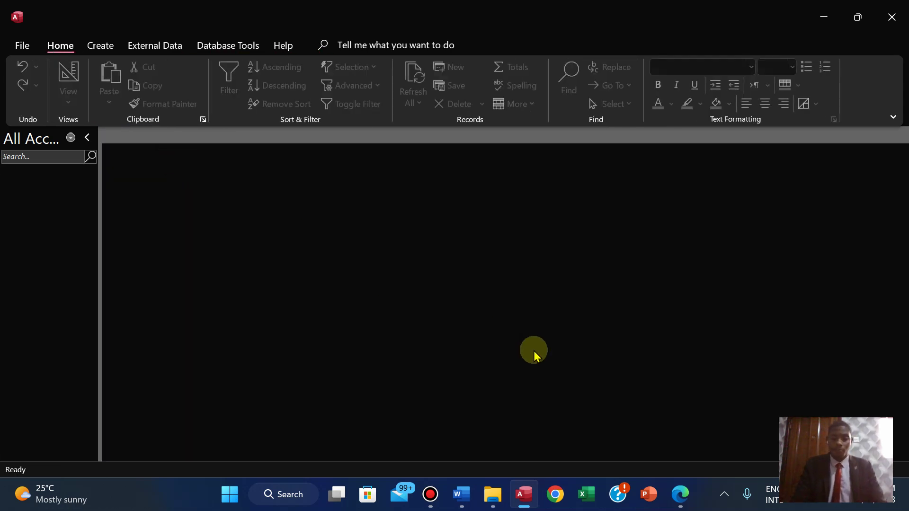
pyautogui.click(166, 45)
pyautogui.click(39, 94)
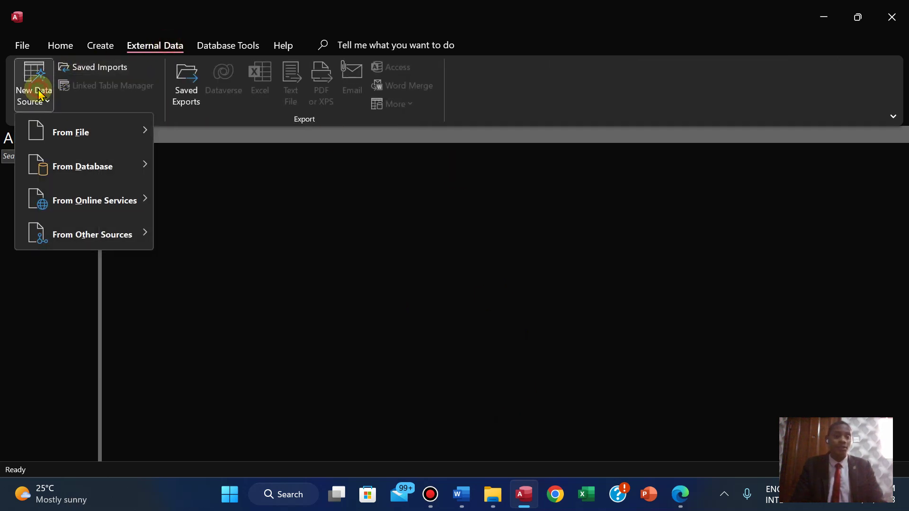
pyautogui.moveTo(136, 137)
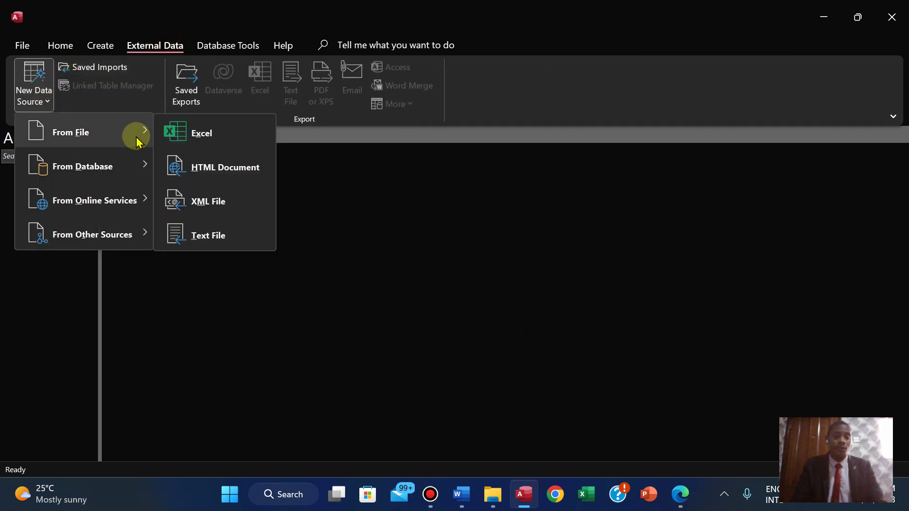
pyautogui.click(204, 232)
# - Pick J229CRUISES from the confidential source files folder and import it into a new table
pyautogui.click(668, 144)
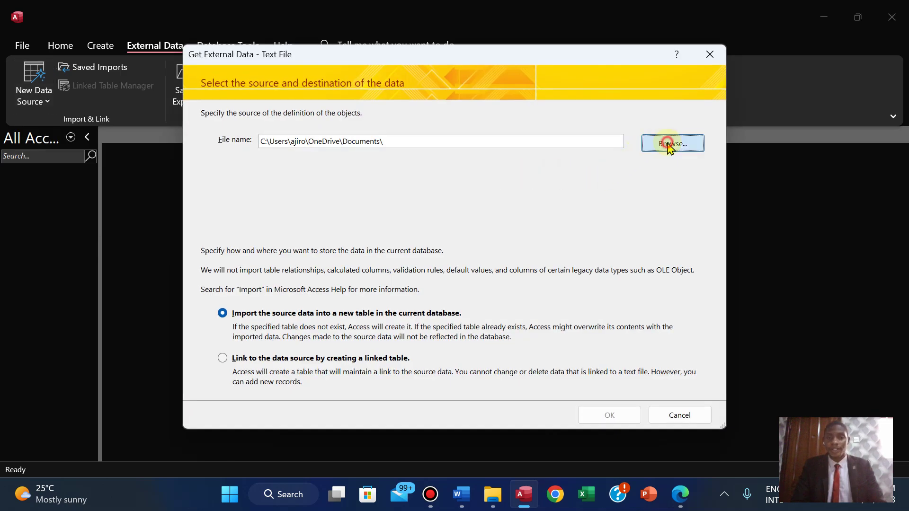
pyautogui.doubleClick(598, 313)
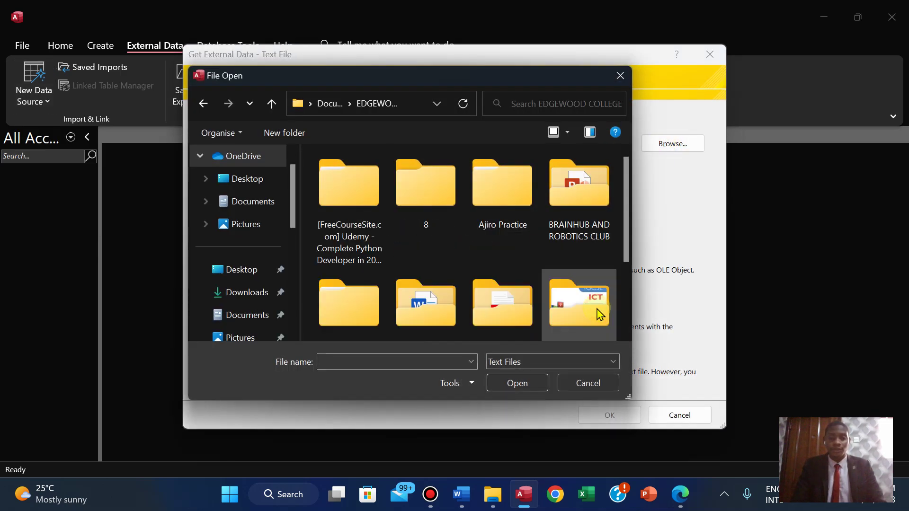
pyautogui.scroll(-1, 554, 313)
pyautogui.doubleClick(555, 311)
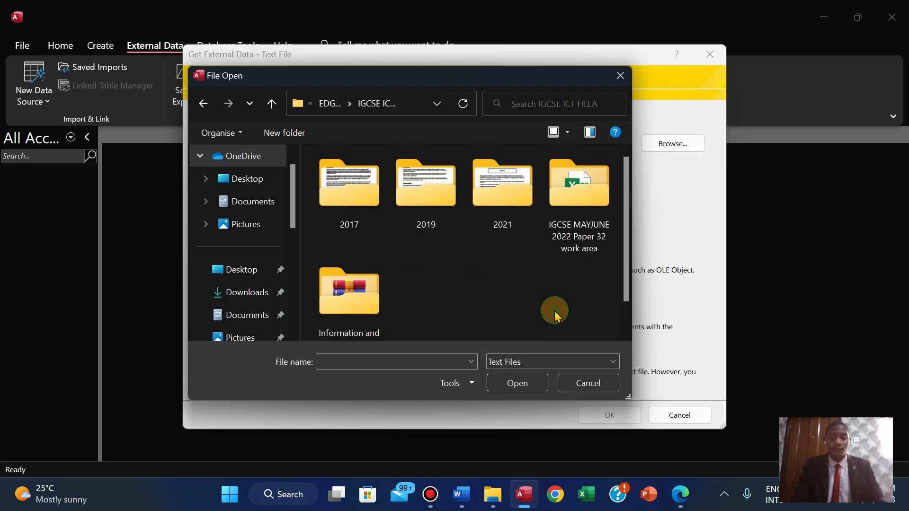
pyautogui.doubleClick(362, 303)
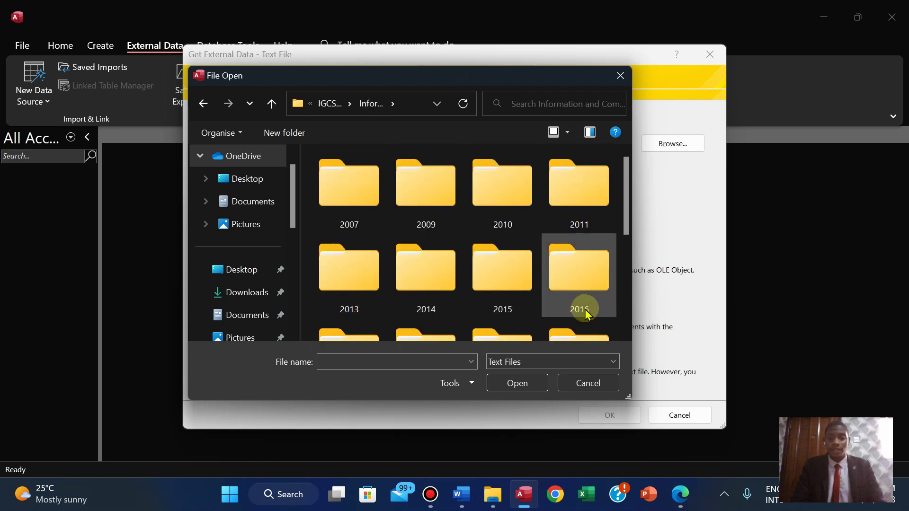
pyautogui.scroll(-1, 590, 289)
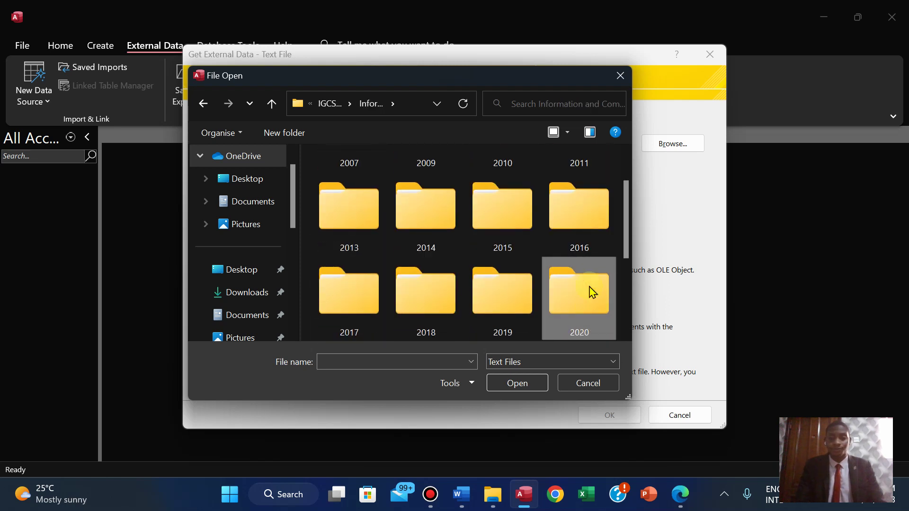
pyautogui.doubleClick(501, 294)
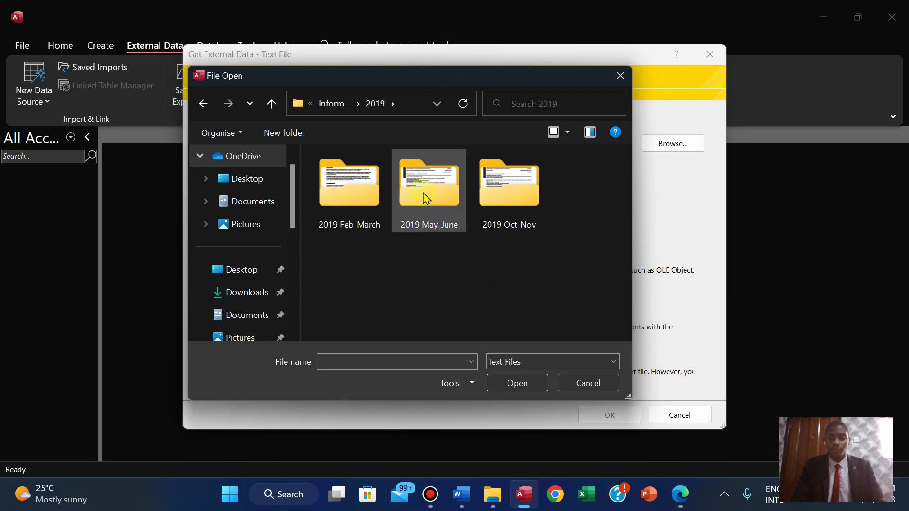
pyautogui.doubleClick(426, 198)
pyautogui.doubleClick(342, 189)
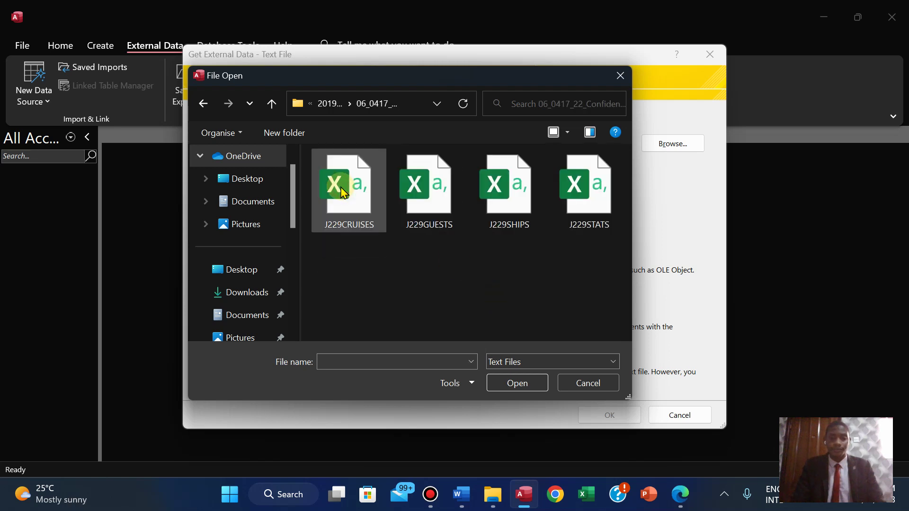
pyautogui.click(344, 191)
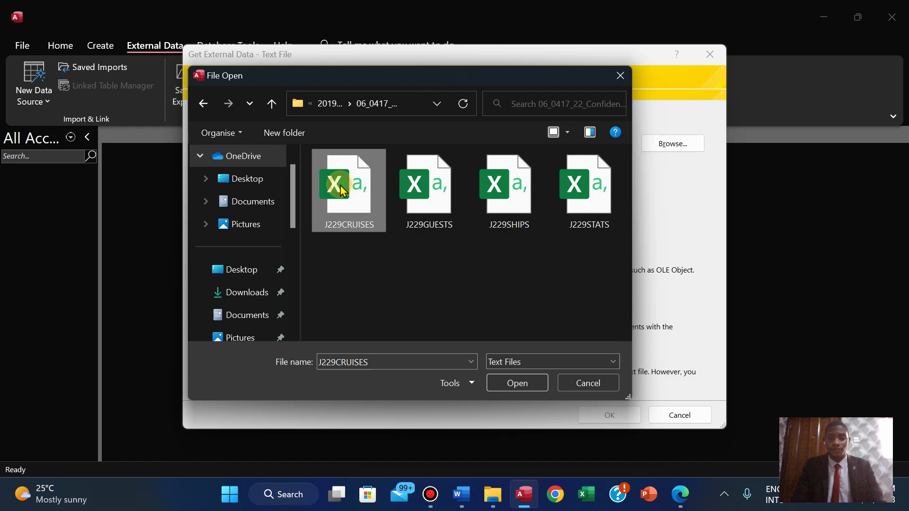
pyautogui.click(505, 389)
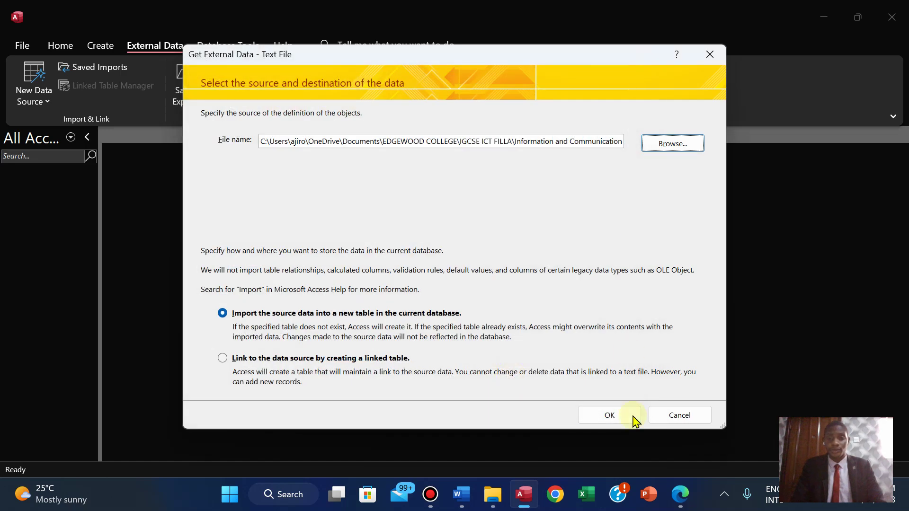
pyautogui.click(607, 419)
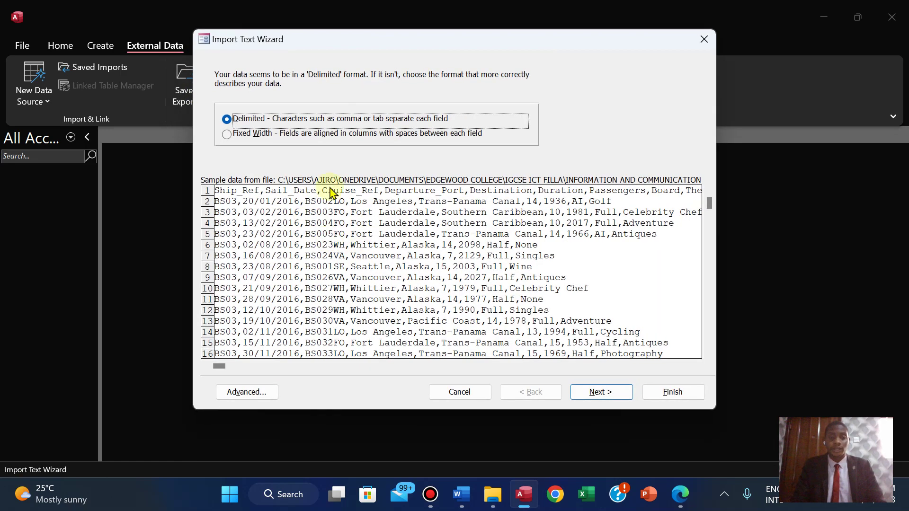
# - Keep Delimited and Comma, tick First Row Contains Field Names, and advance to the primary key step
pyautogui.click(614, 397)
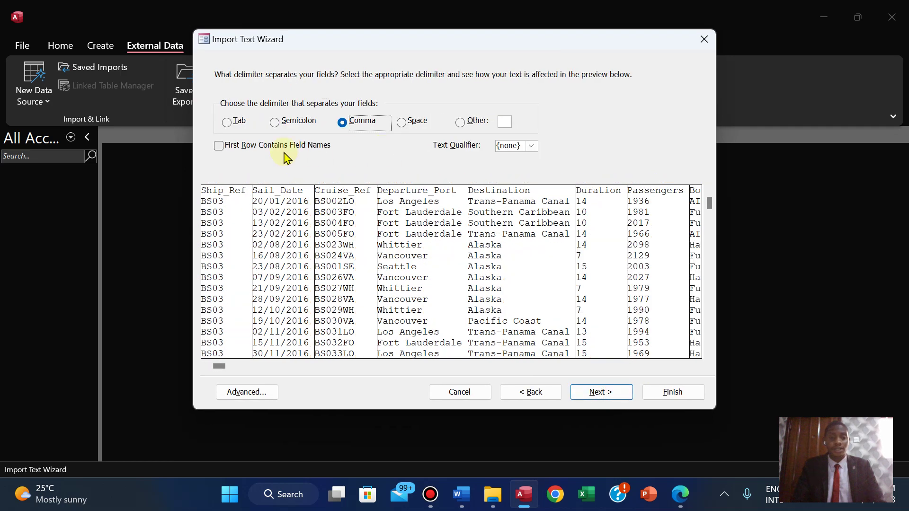
pyautogui.click(219, 147)
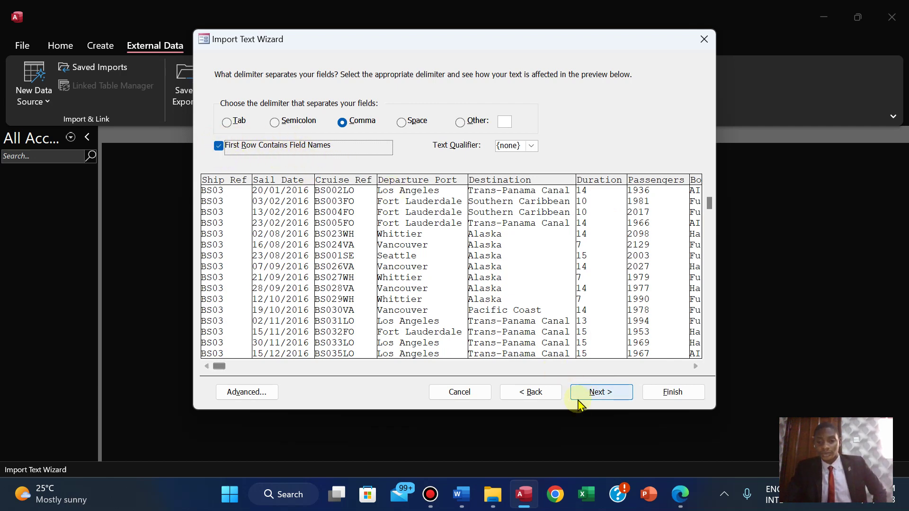
pyautogui.click(686, 504)
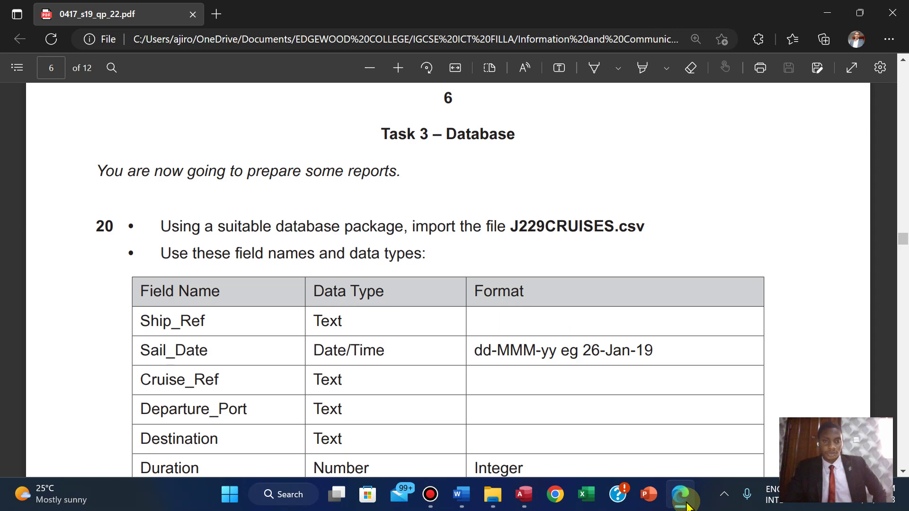
pyautogui.click(686, 505)
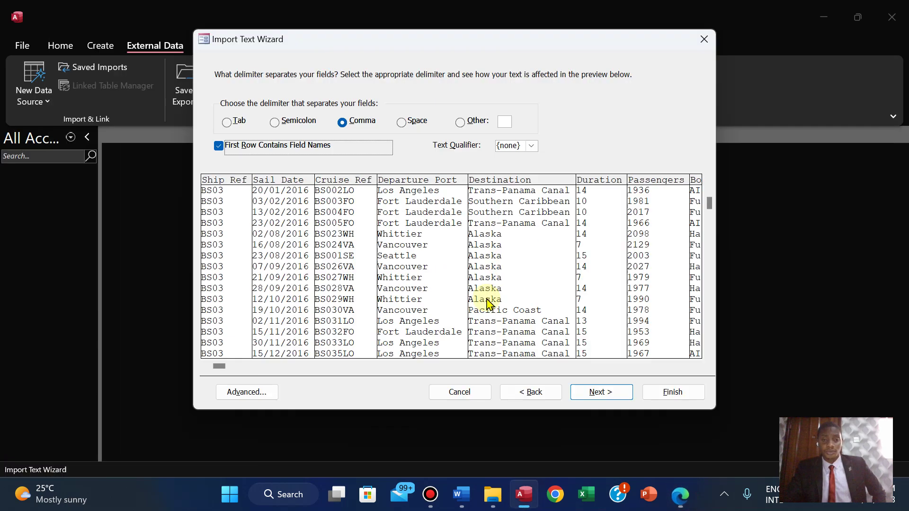
pyautogui.click(590, 397)
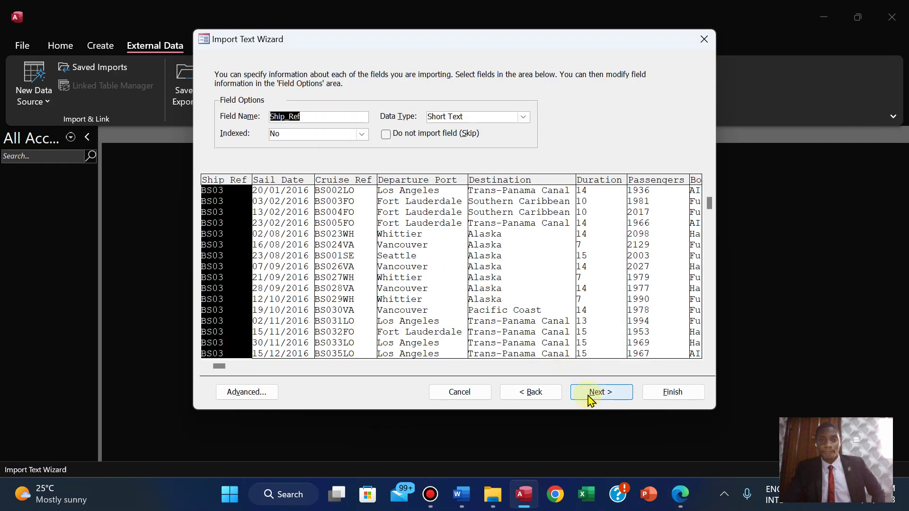
pyautogui.click(589, 396)
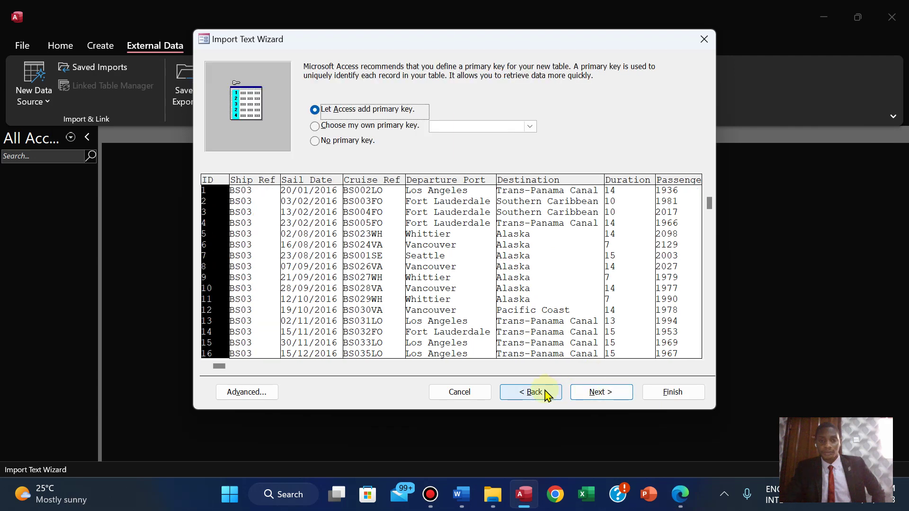
# - Open the Advanced import specification and compare it with the task sheet's required field types
pyautogui.click(244, 393)
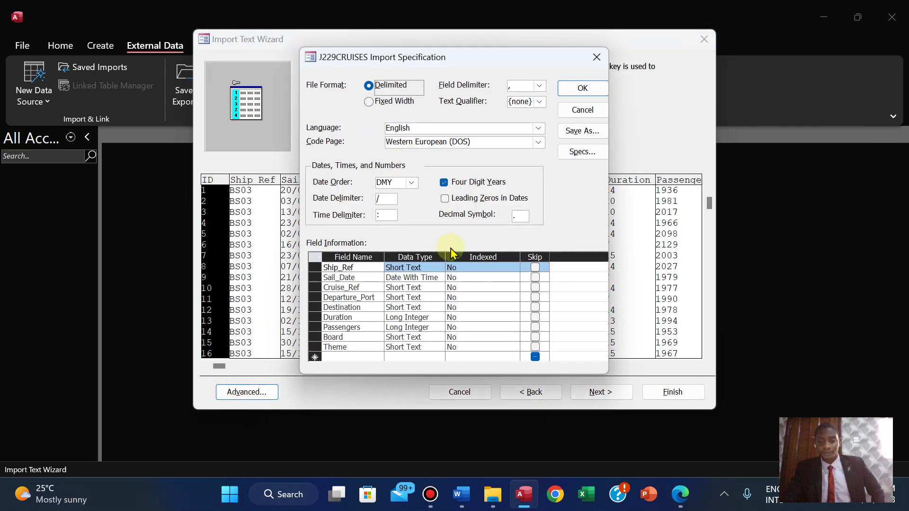
pyautogui.click(680, 494)
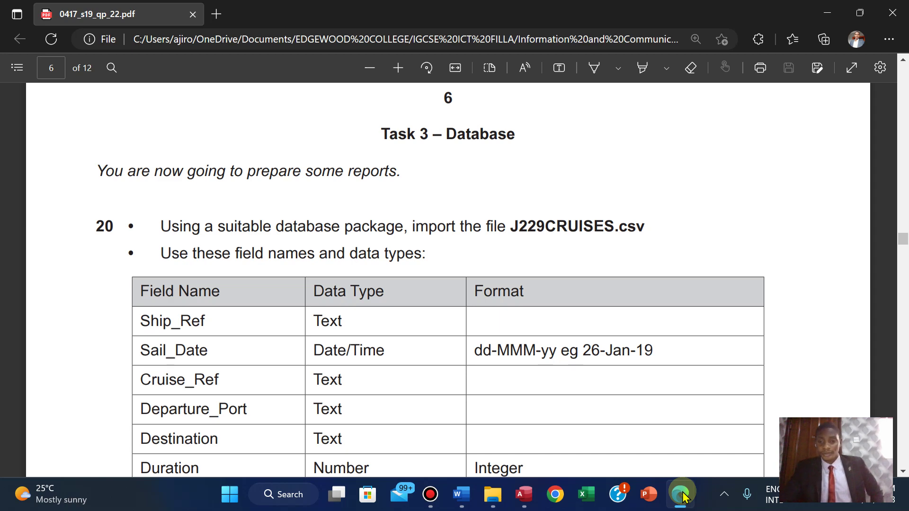
pyautogui.click(681, 495)
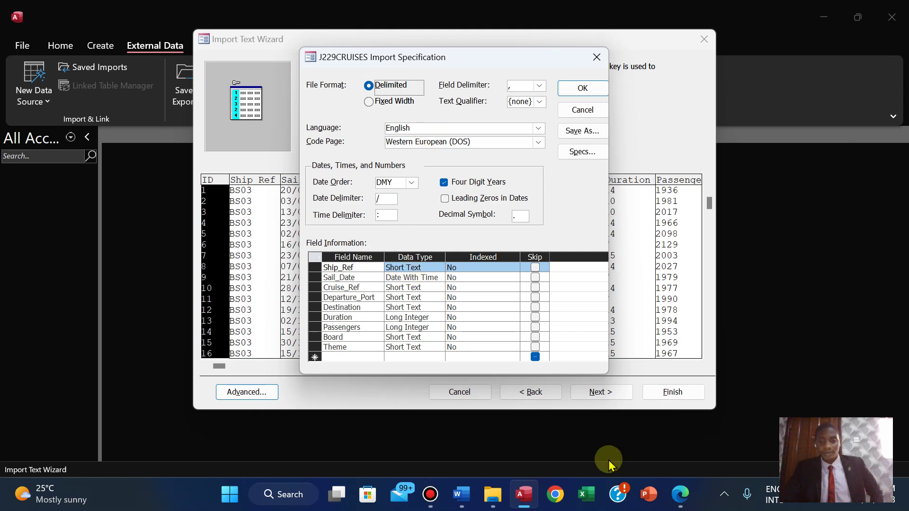
pyautogui.click(692, 505)
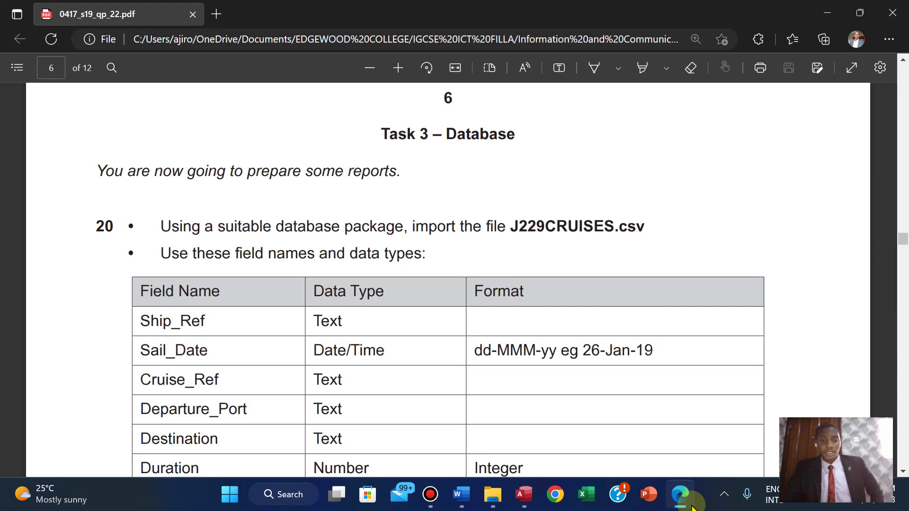
pyautogui.click(692, 505)
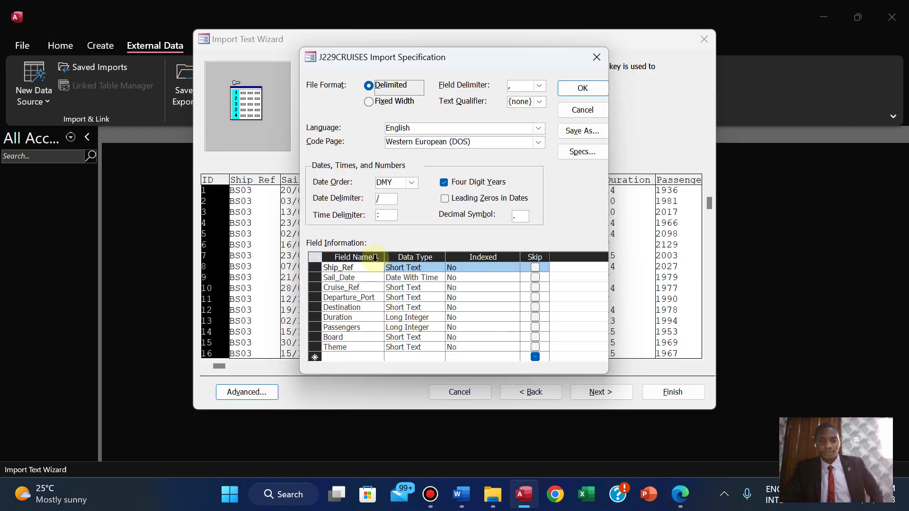
pyautogui.click(680, 493)
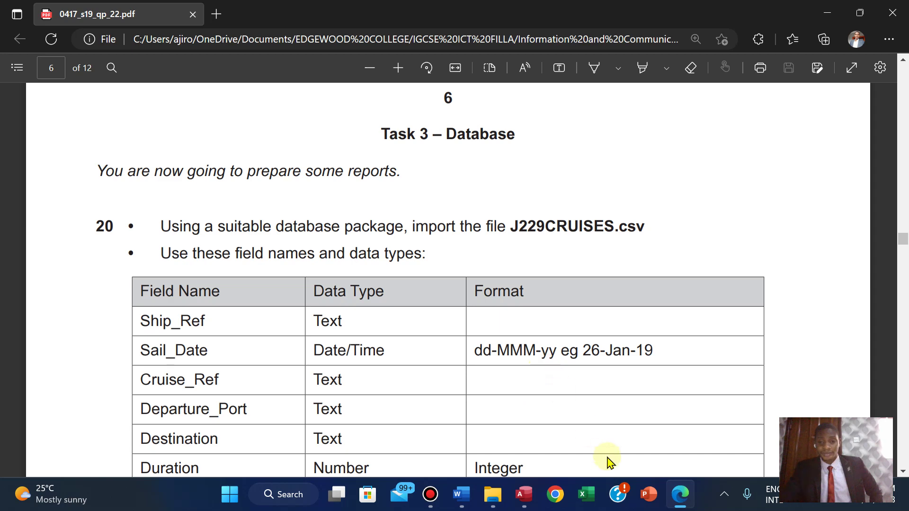
pyautogui.click(678, 496)
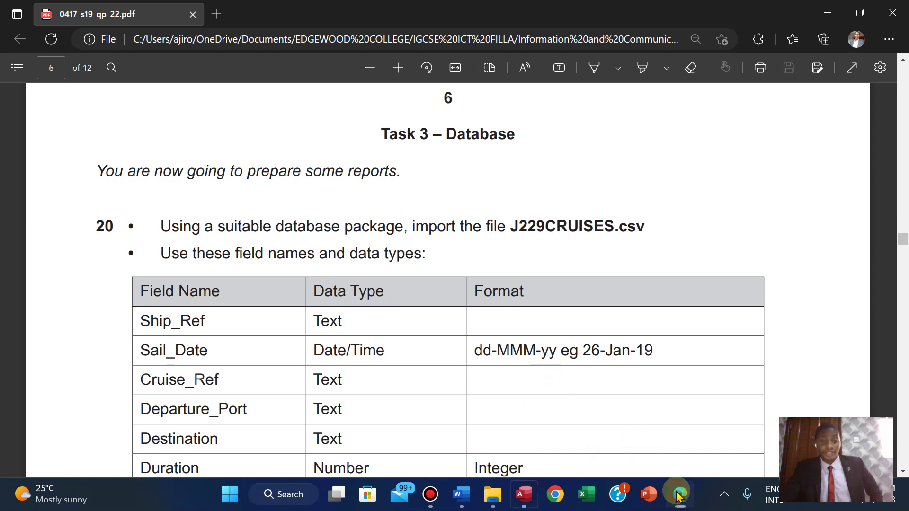
pyautogui.click(678, 495)
pyautogui.click(678, 496)
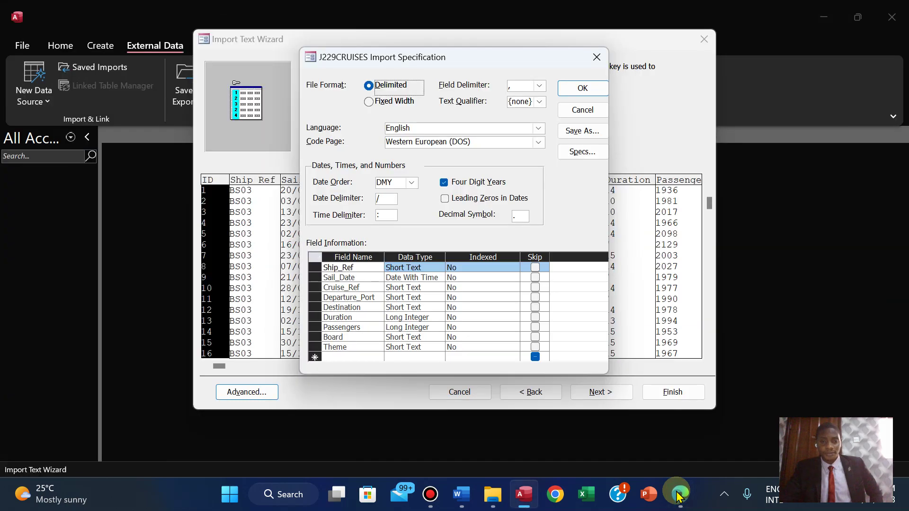
pyautogui.click(678, 495)
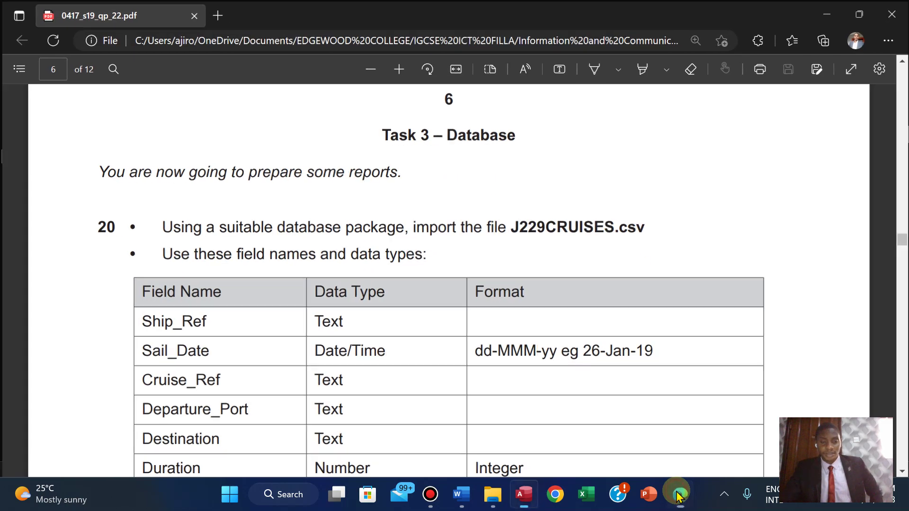
pyautogui.click(678, 496)
pyautogui.click(678, 496)
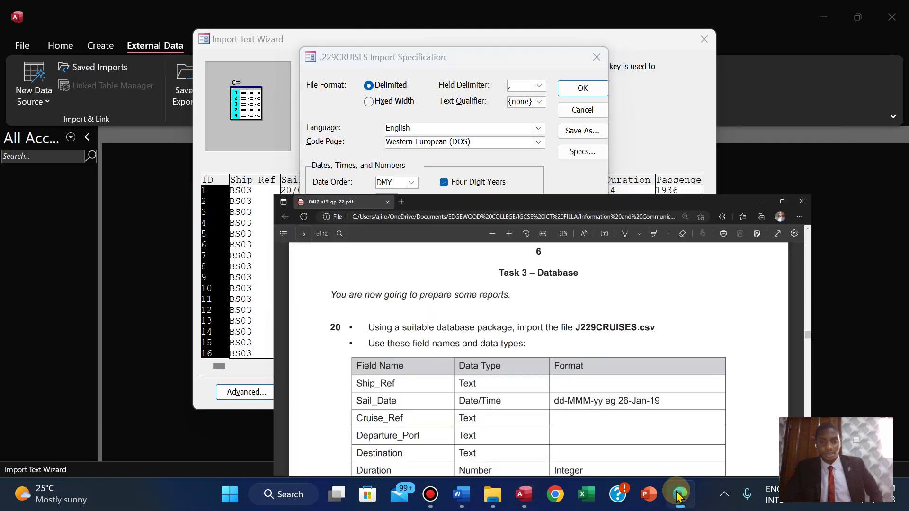
pyautogui.click(678, 496)
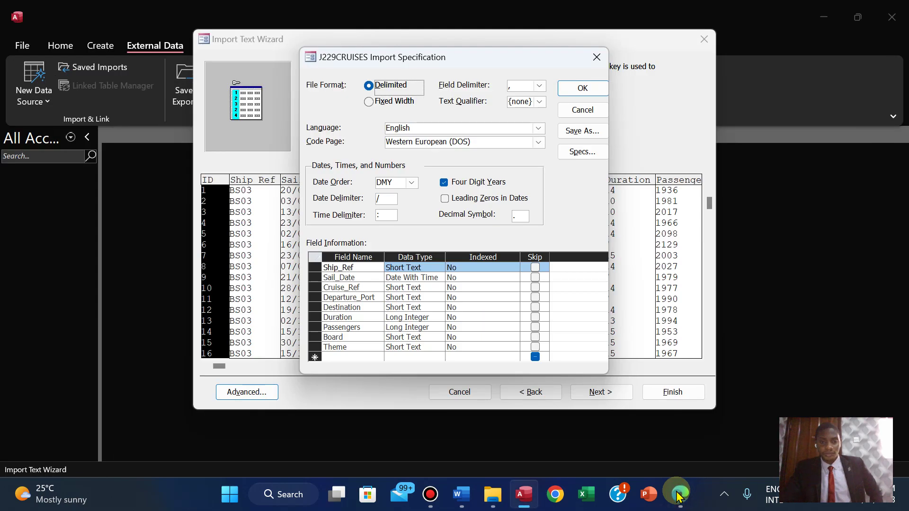
pyautogui.click(678, 495)
pyautogui.click(677, 496)
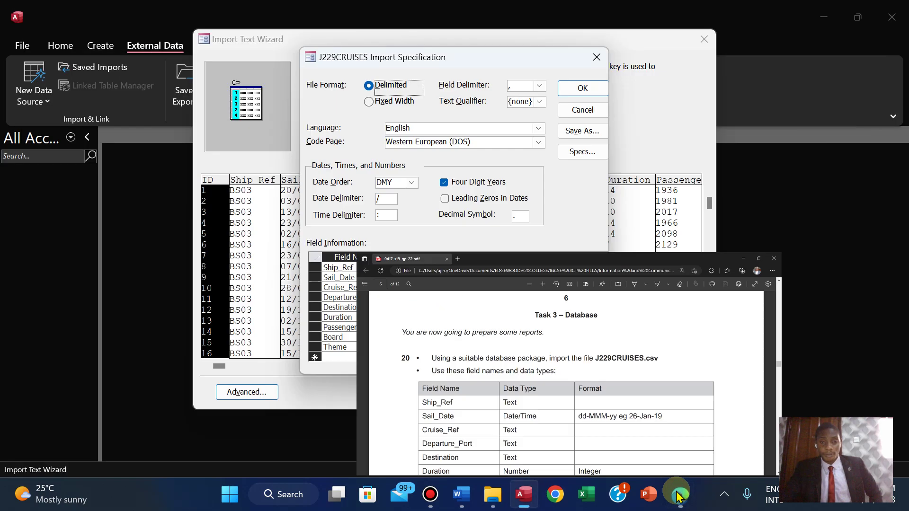
# - Check the Duration field's data type against the task sheet's field table
pyautogui.click(410, 316)
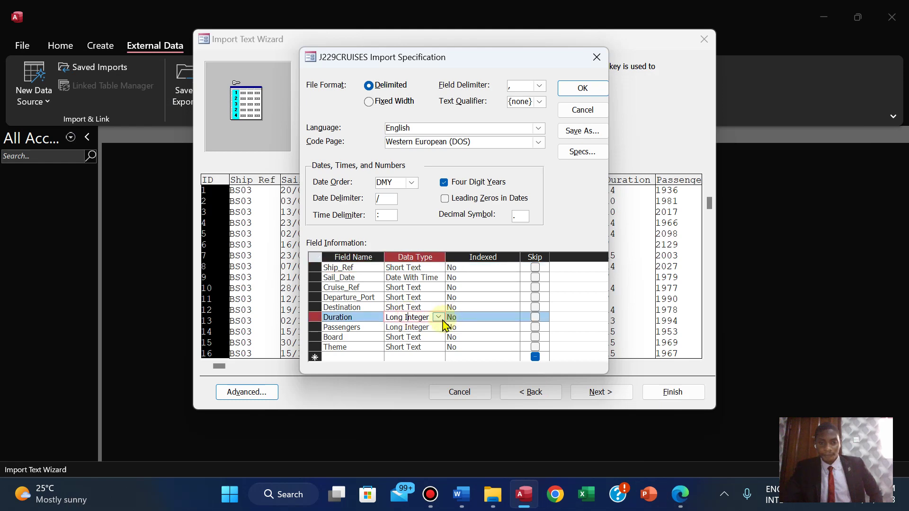
pyautogui.click(679, 496)
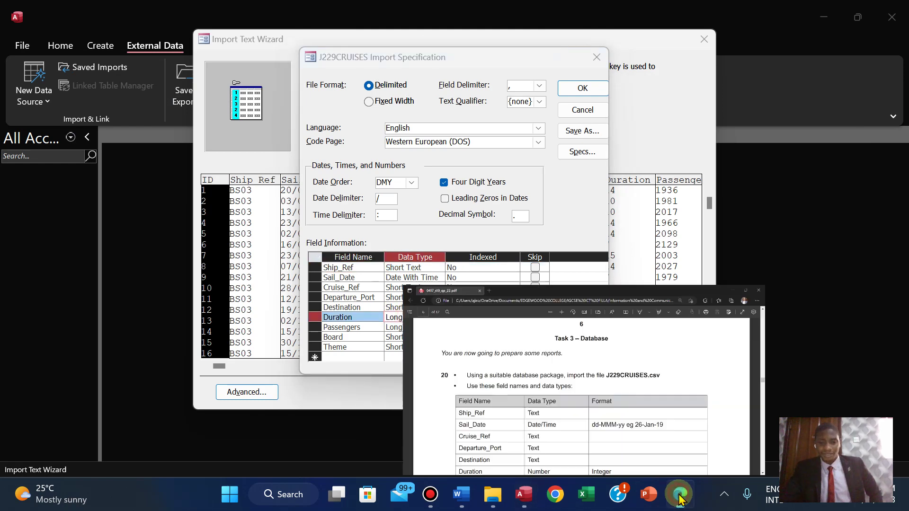
pyautogui.scroll(-3, 665, 440)
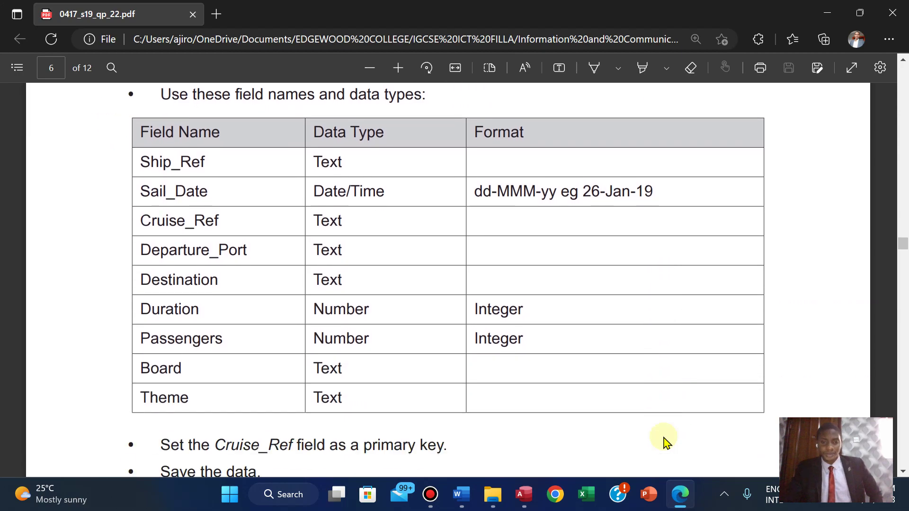
pyautogui.click(680, 495)
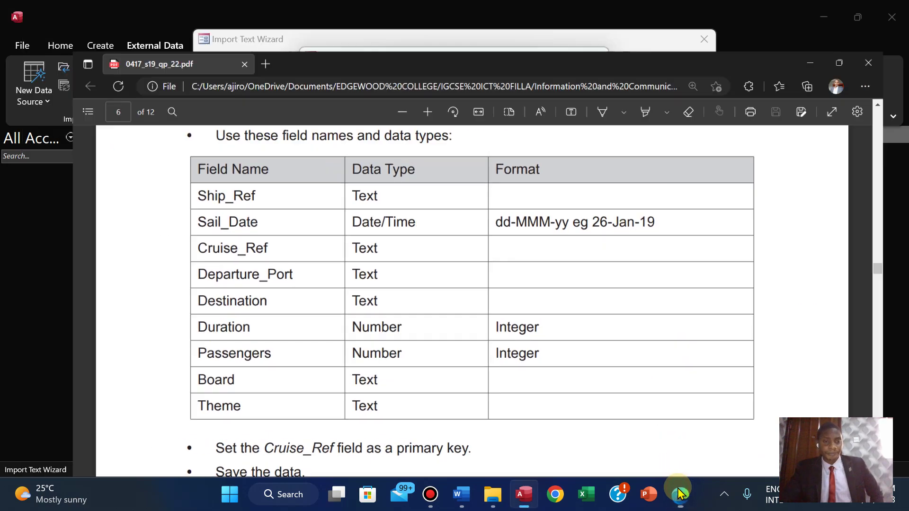
pyautogui.click(680, 495)
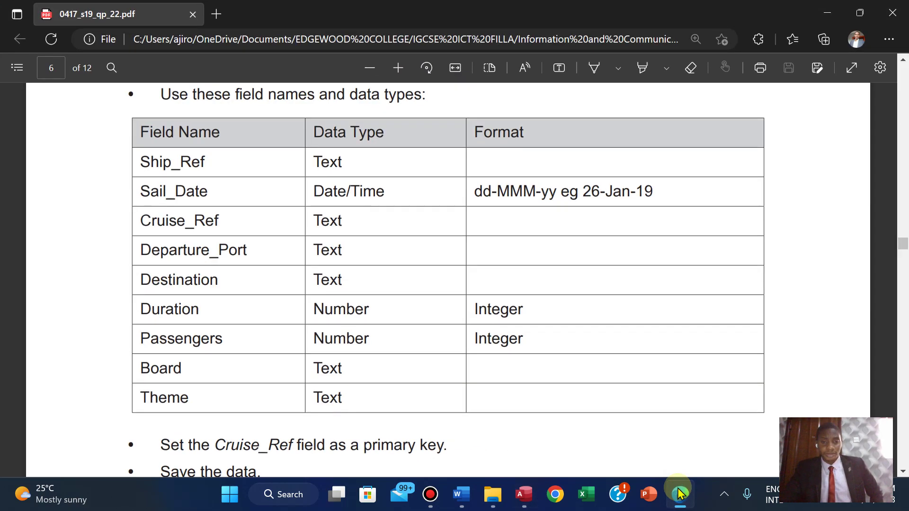
pyautogui.click(680, 494)
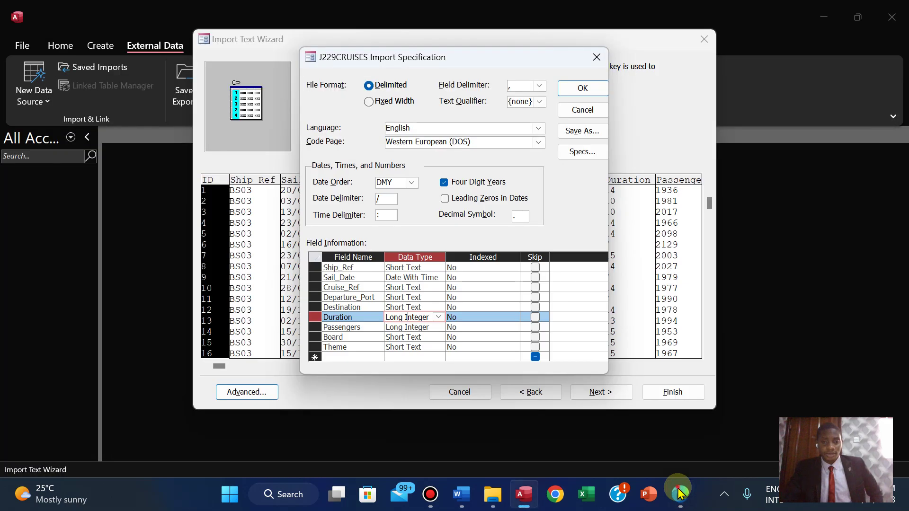
pyautogui.click(681, 493)
pyautogui.click(680, 494)
pyautogui.click(680, 494)
pyautogui.scroll(-1, 680, 493)
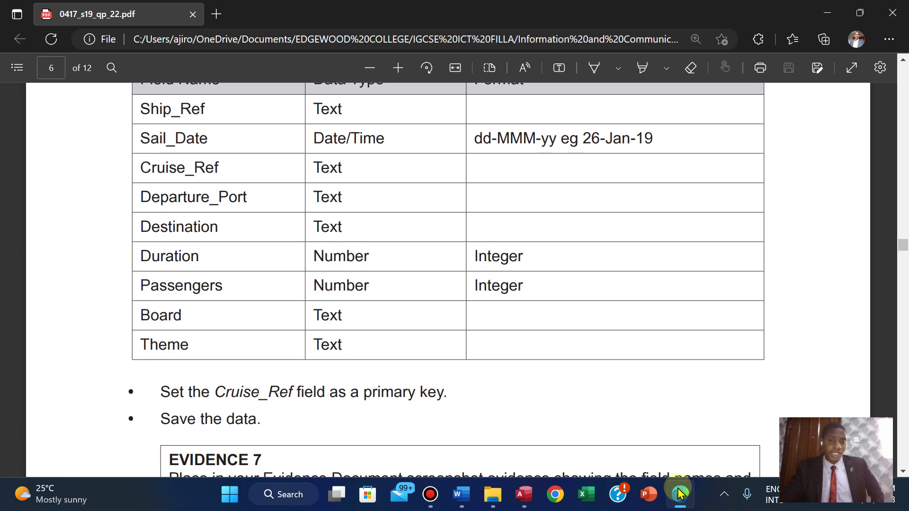
pyautogui.press('super+Down')
pyautogui.press('super+Down')
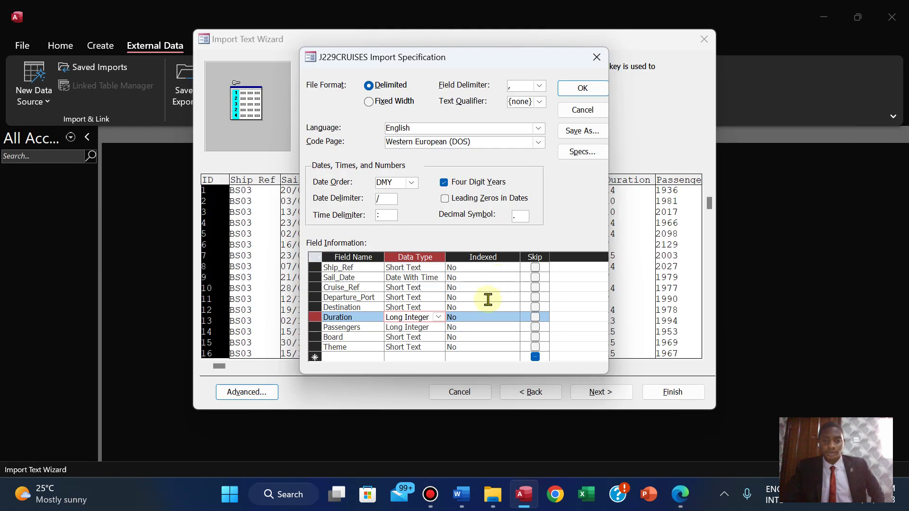
# - Make Cruise_Ref the primary key and finish importing as table J229CRUISES
pyautogui.click(581, 89)
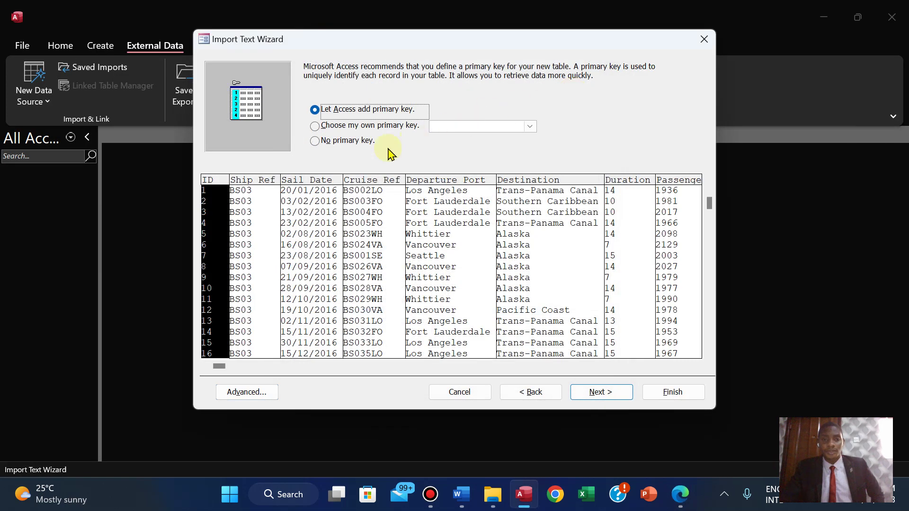
pyautogui.click(379, 127)
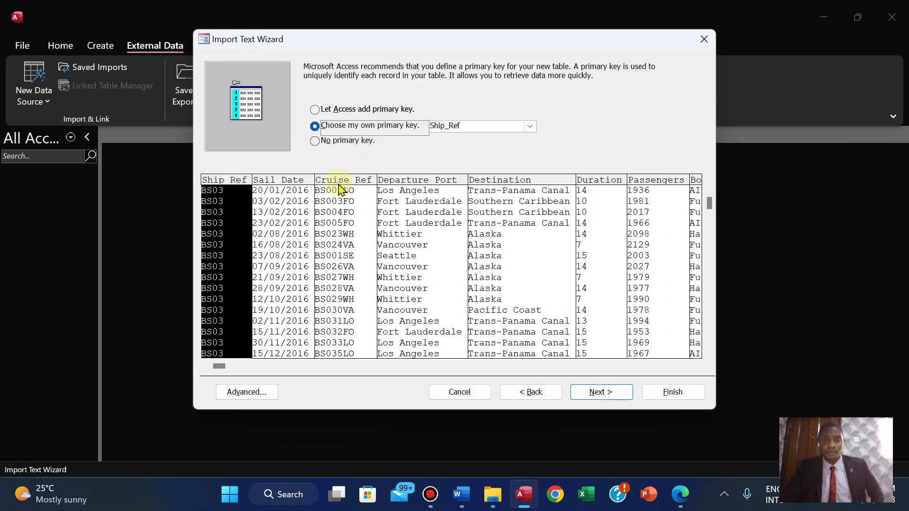
pyautogui.click(339, 203)
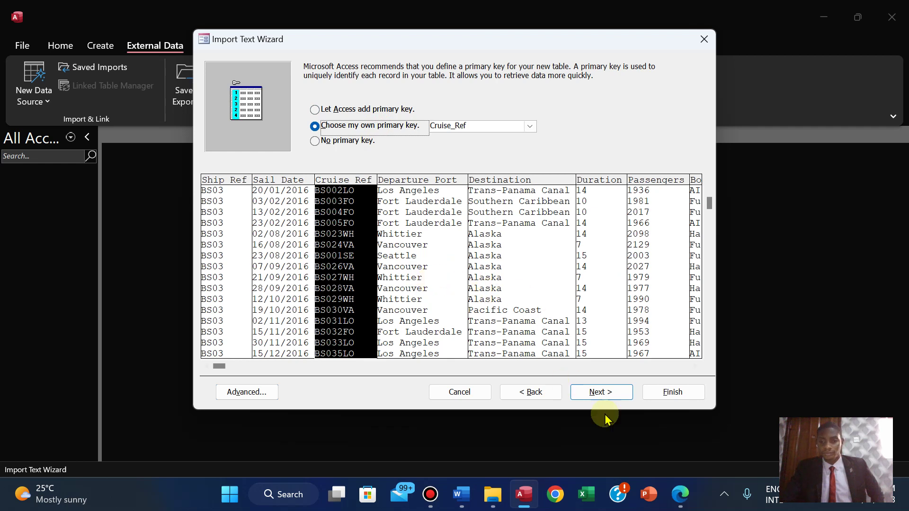
pyautogui.moveTo(683, 505)
pyautogui.moveTo(683, 505); pyautogui.dragTo(551, 505)
pyautogui.click(553, 503)
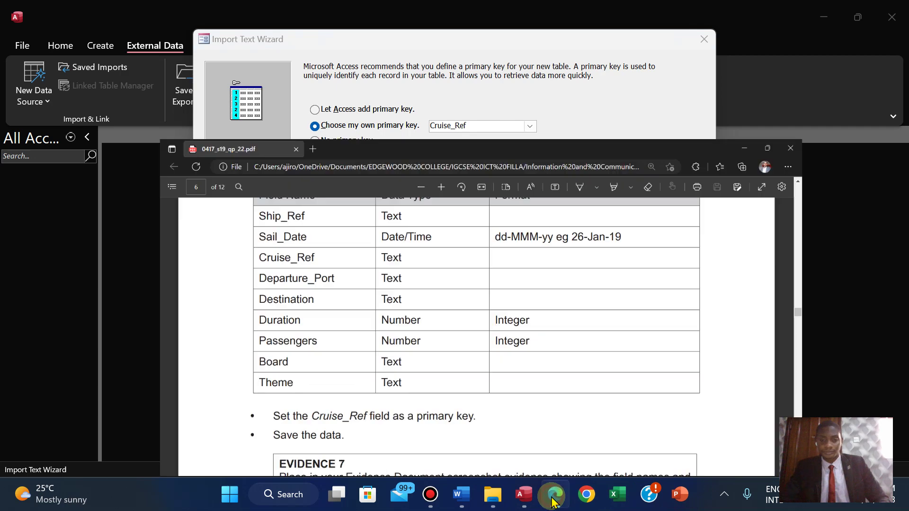
pyautogui.click(552, 501)
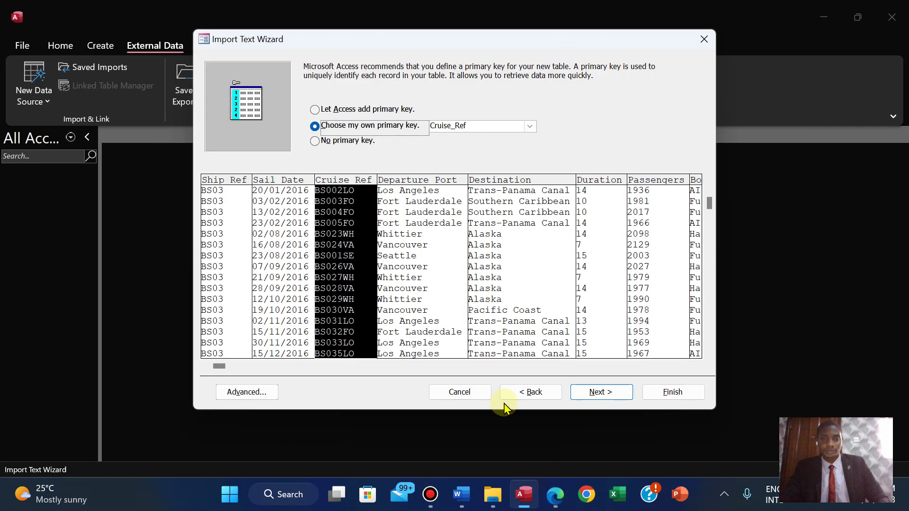
pyautogui.click(598, 390)
pyautogui.click(675, 397)
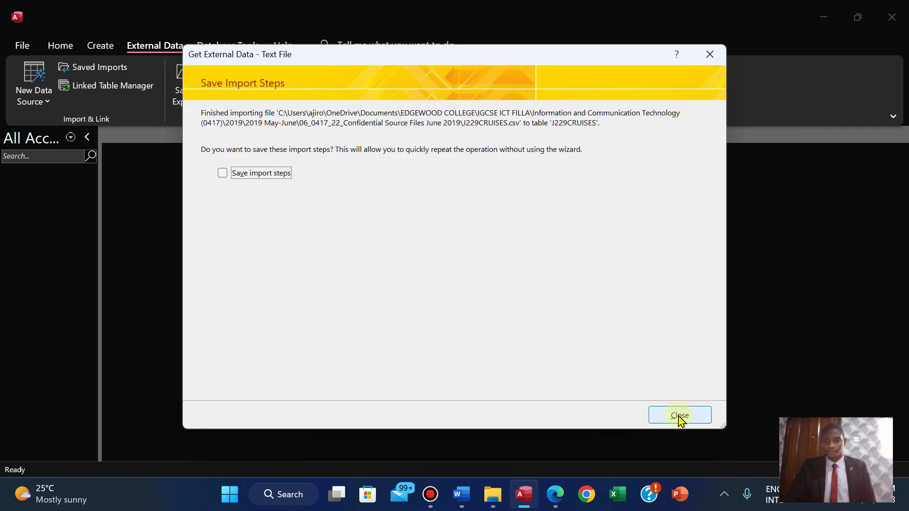
# - Open the J229CRUISES table and auto-fit every column from Ship_Ref through Theme
pyautogui.click(679, 417)
pyautogui.doubleClick(55, 187)
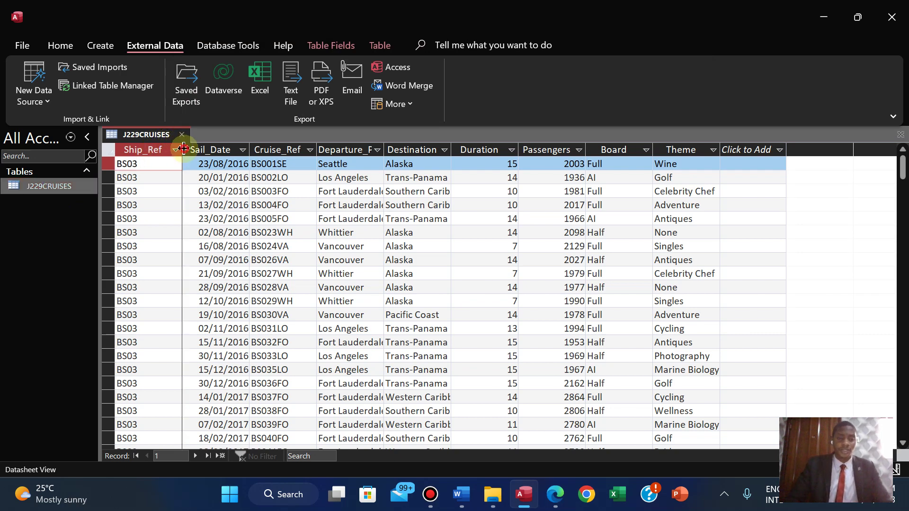
pyautogui.doubleClick(183, 149)
pyautogui.doubleClick(238, 148)
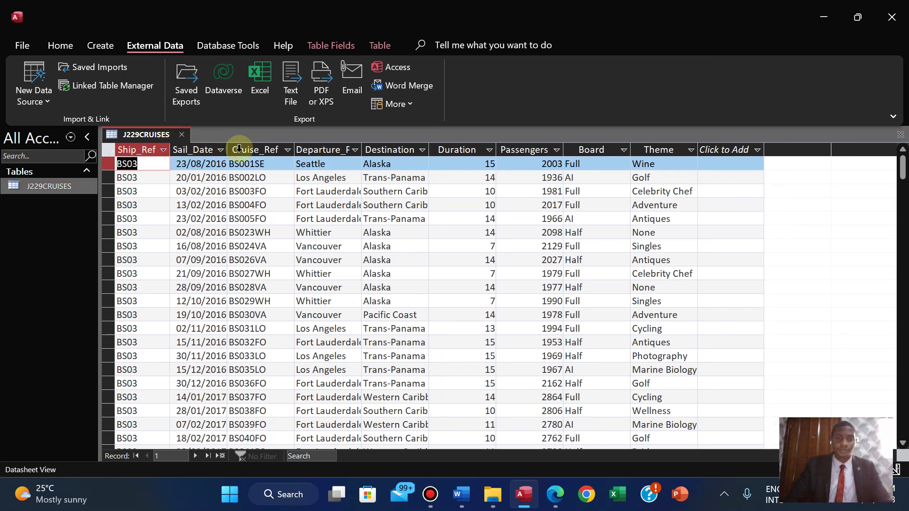
pyautogui.doubleClick(294, 149)
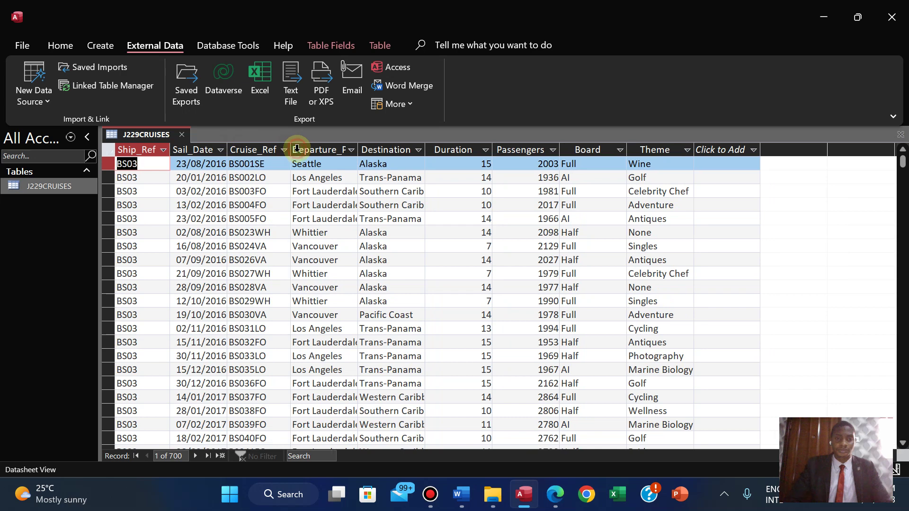
pyautogui.doubleClick(358, 146)
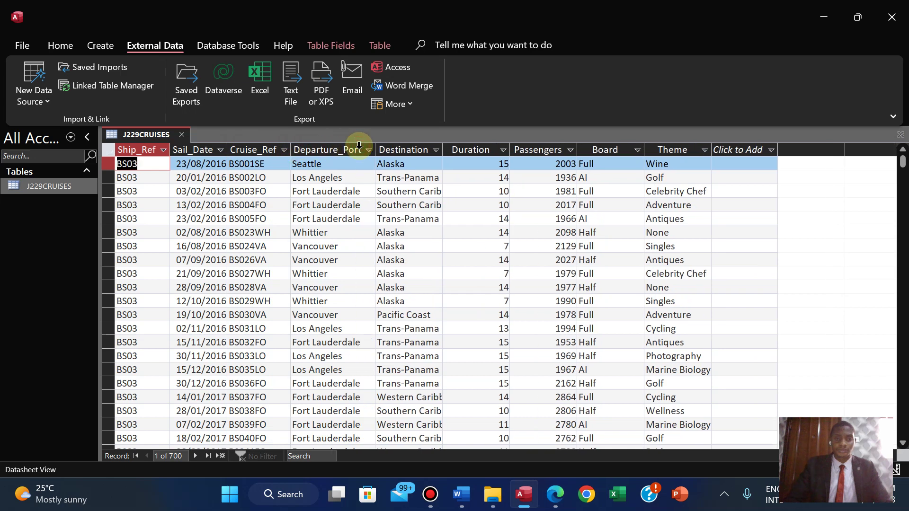
pyautogui.doubleClick(442, 147)
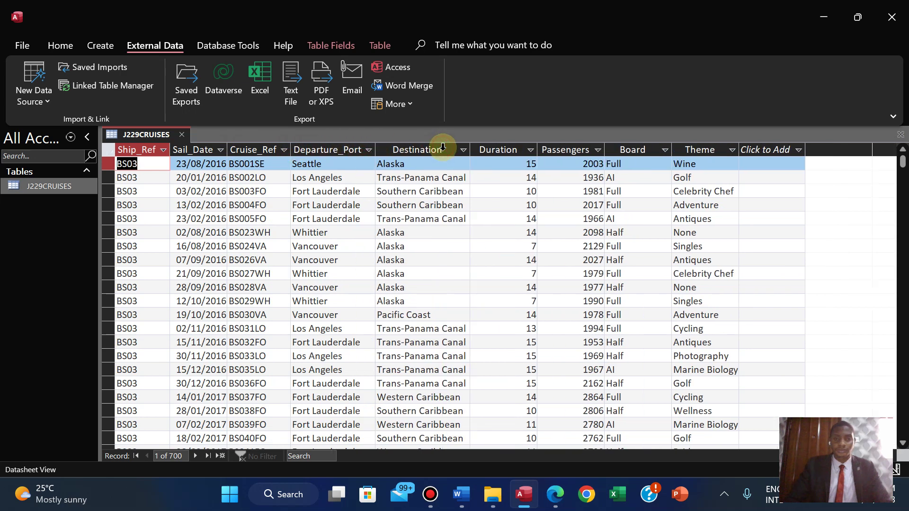
pyautogui.doubleClick(536, 144)
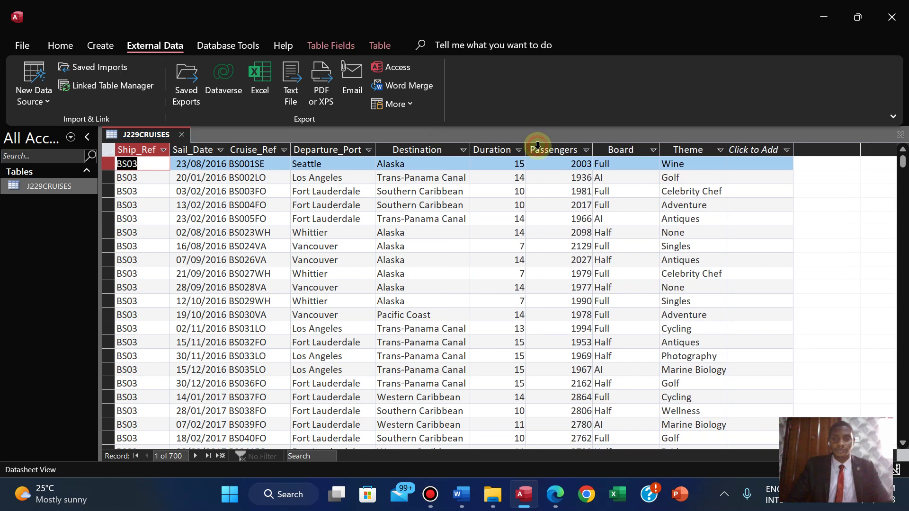
pyautogui.doubleClick(593, 150)
pyautogui.doubleClick(657, 147)
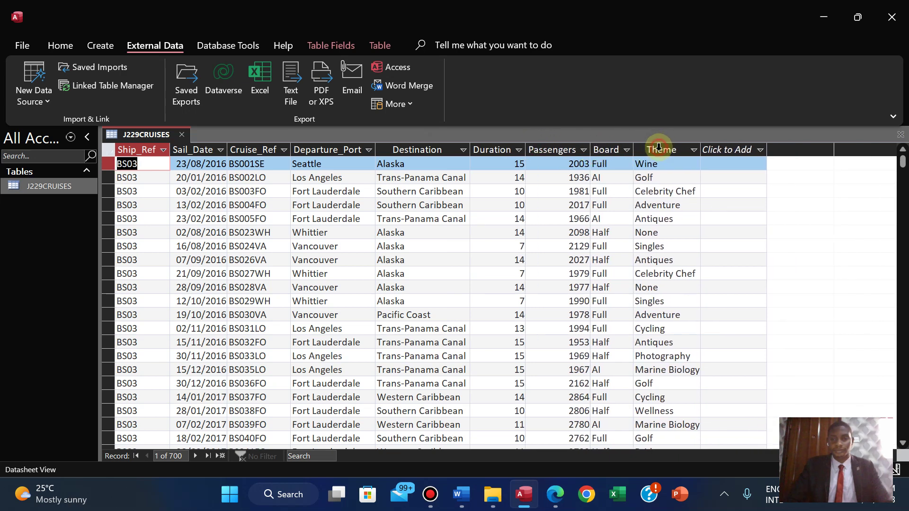
pyautogui.doubleClick(701, 148)
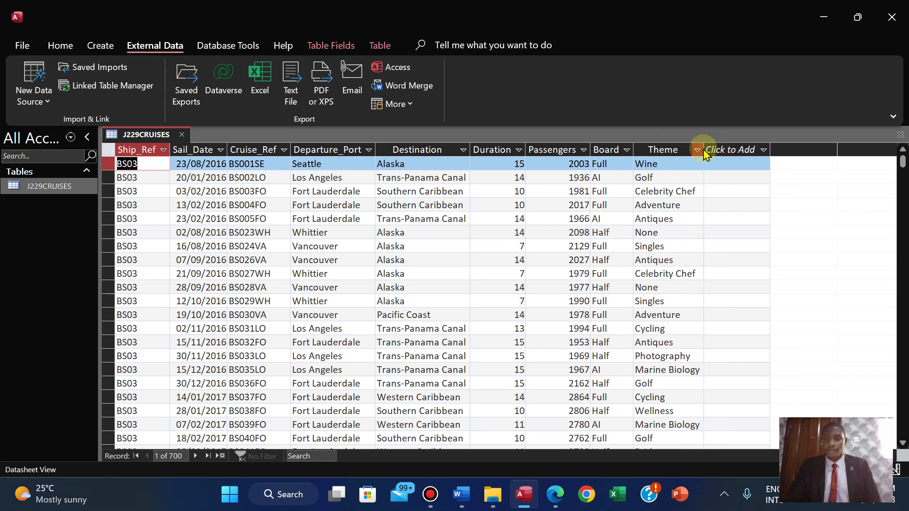
# - Save the J229CRUISES table, then review the paper's field table showing Sail_Date as dd-MMM-yy
pyautogui.rightClick(136, 142)
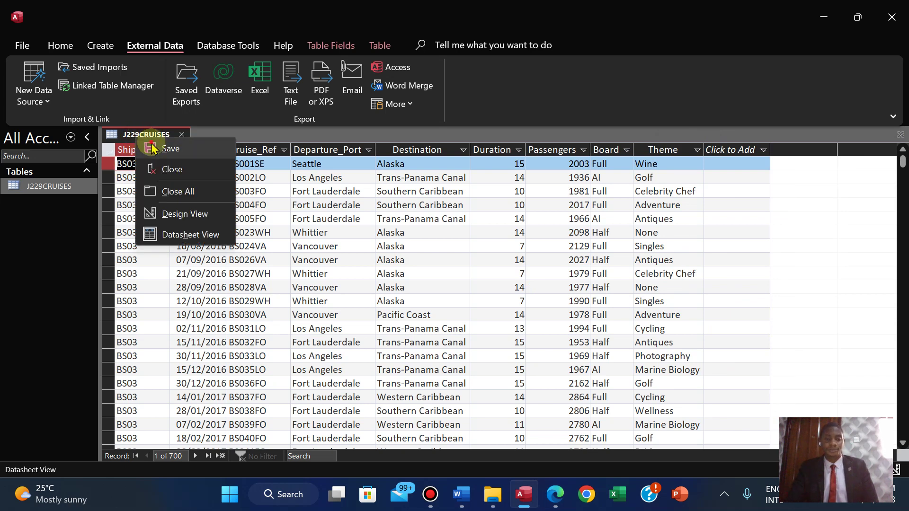
pyautogui.click(152, 147)
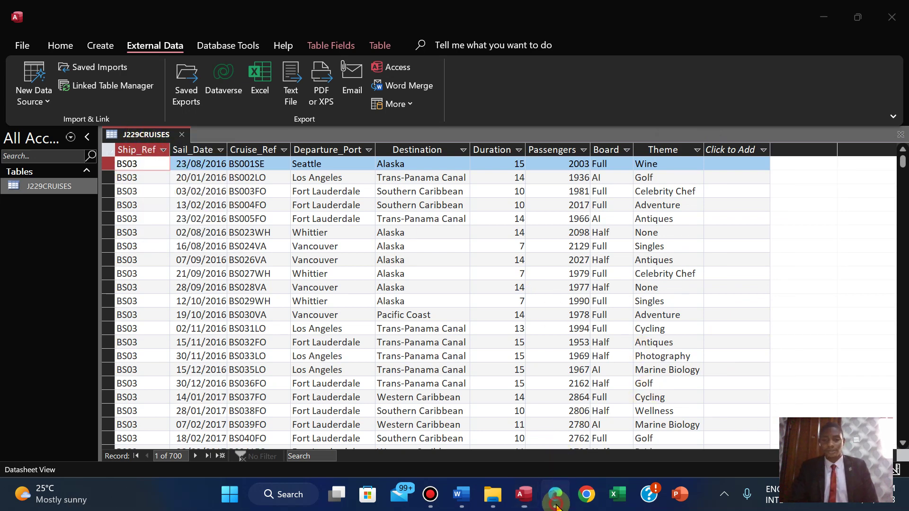
pyautogui.click(557, 503)
pyautogui.scroll(-2, 557, 506)
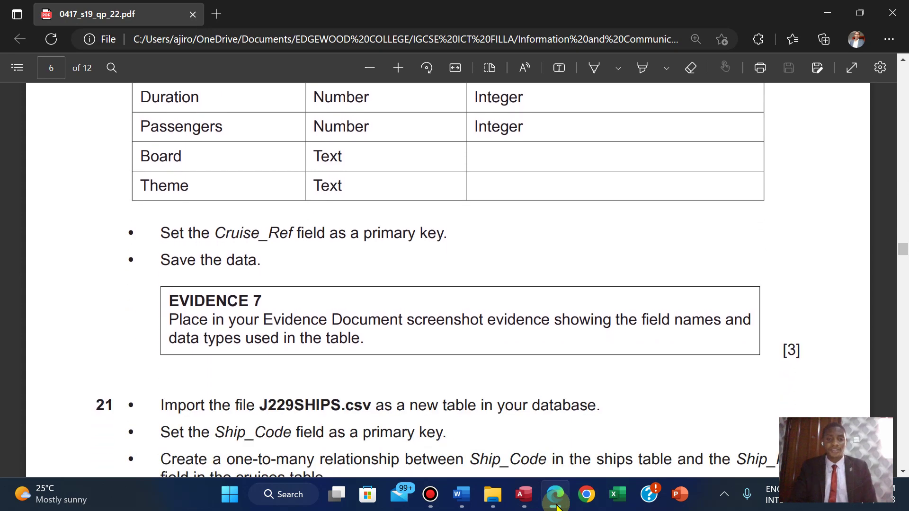
pyautogui.scroll(1, 557, 506)
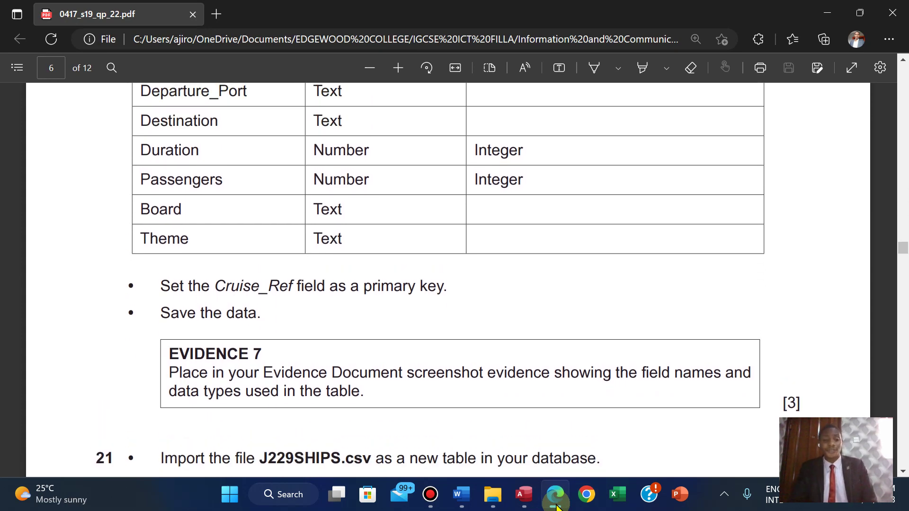
pyautogui.scroll(2, 557, 507)
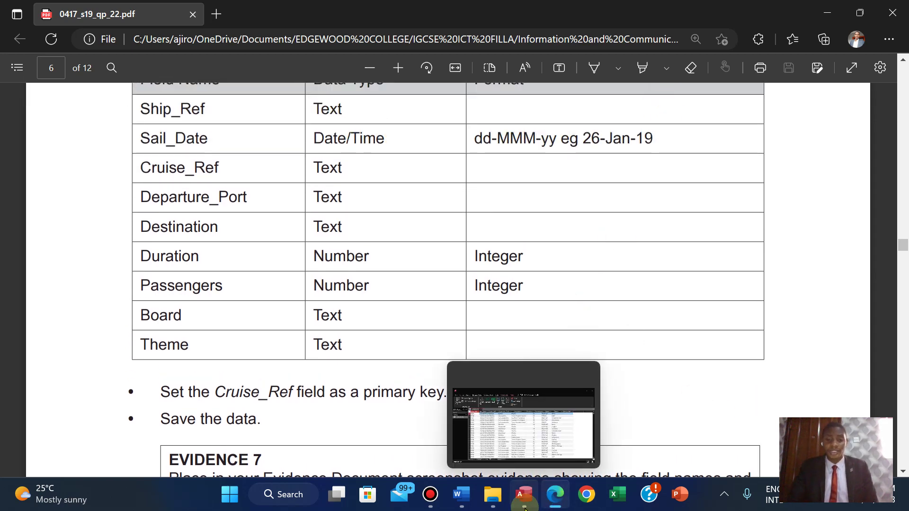
pyautogui.click(523, 494)
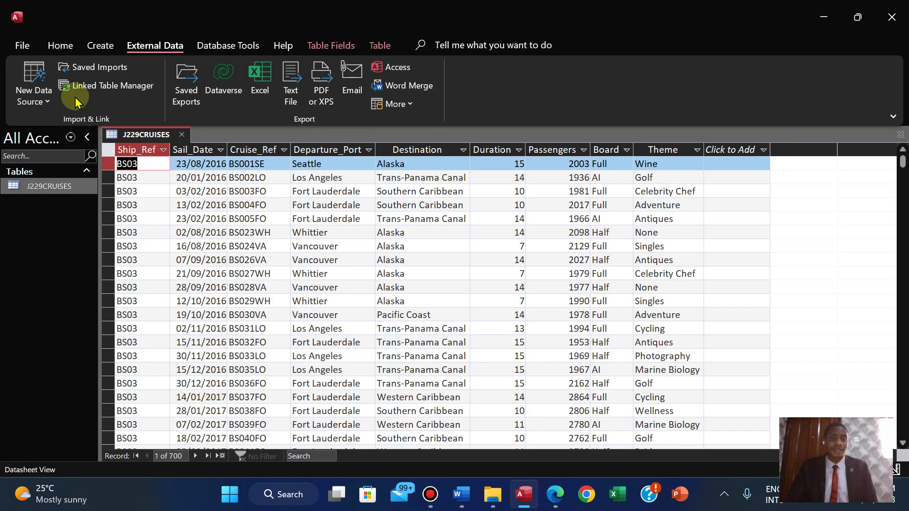
# - In Design View, set Sail_Date's Format to Medium Date, save, and return to Datasheet View
pyautogui.click(60, 45)
pyautogui.click(68, 98)
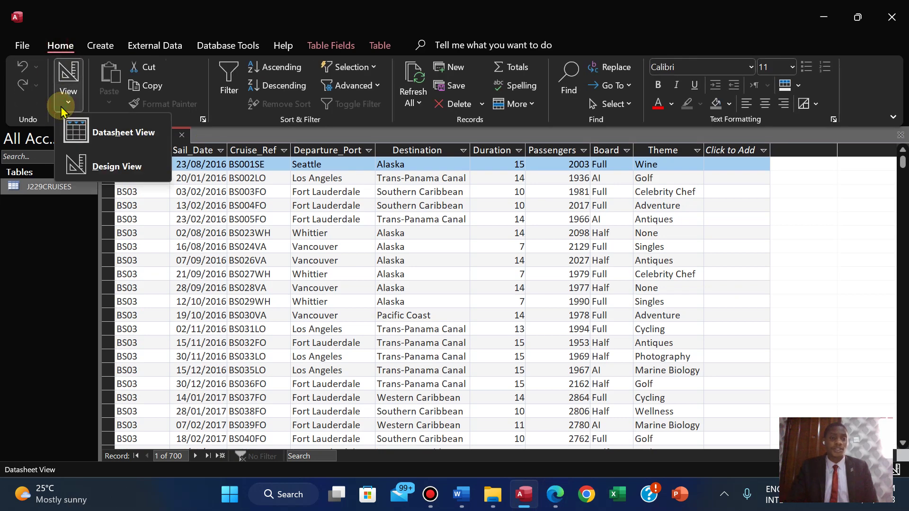
pyautogui.click(93, 164)
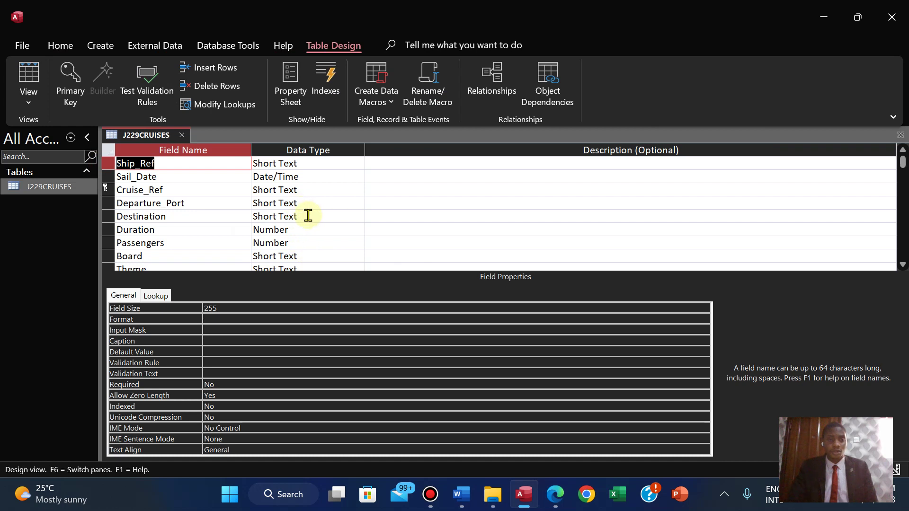
pyautogui.click(304, 179)
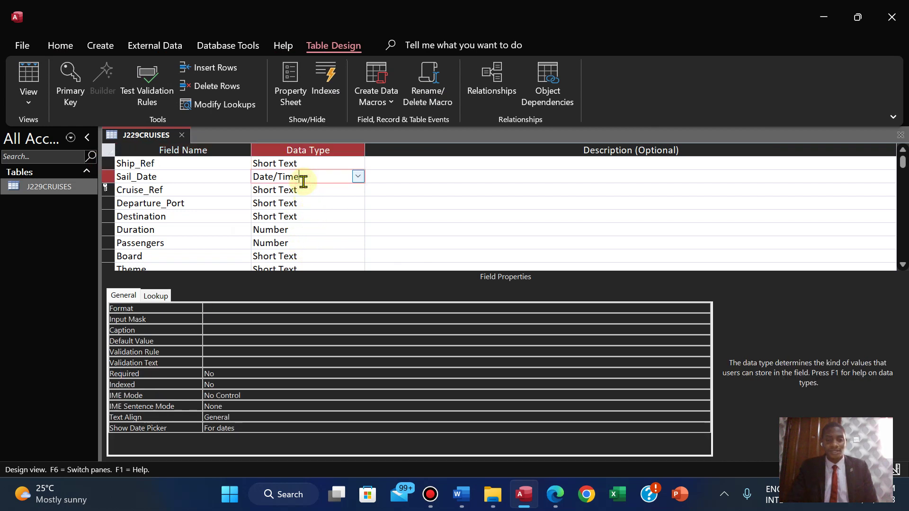
pyautogui.click(222, 309)
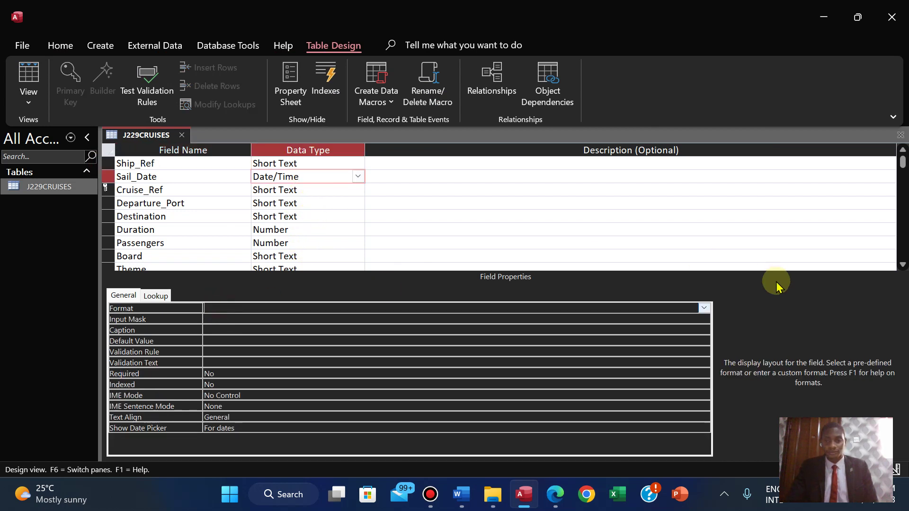
pyautogui.click(707, 308)
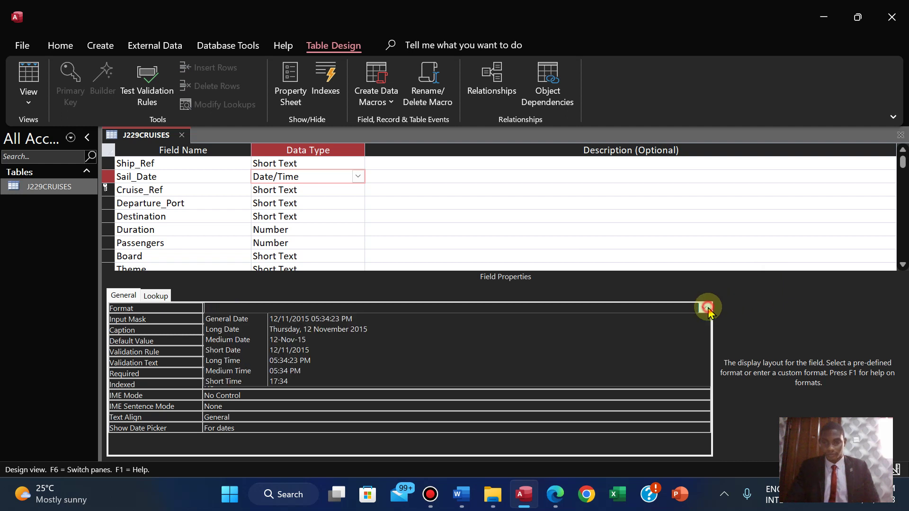
pyautogui.click(331, 339)
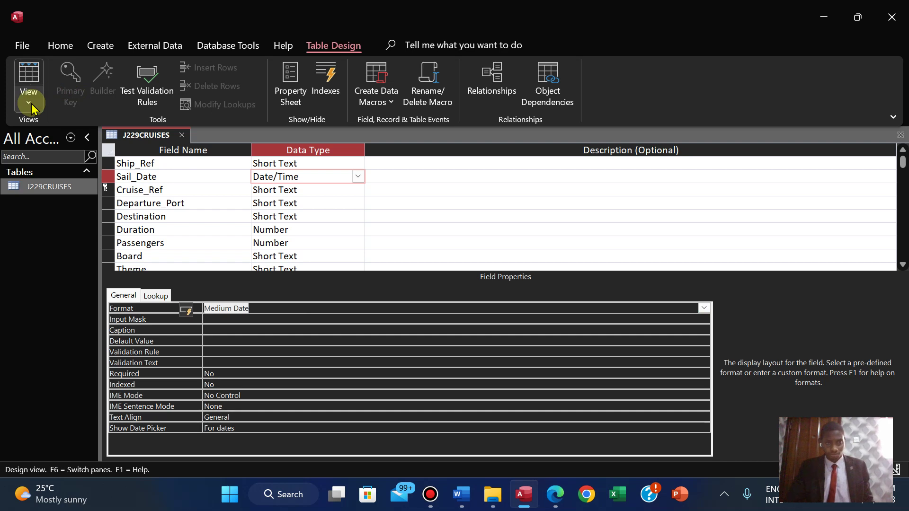
pyautogui.rightClick(149, 139)
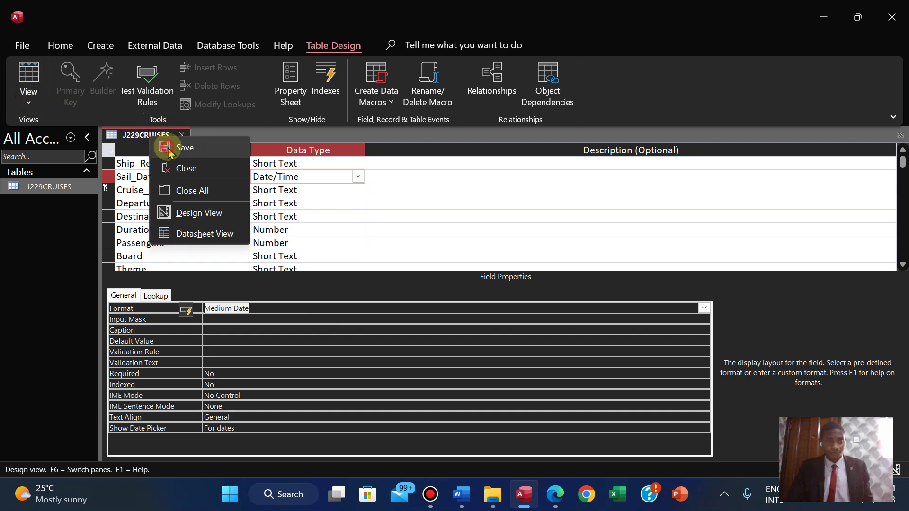
pyautogui.click(28, 100)
pyautogui.click(28, 101)
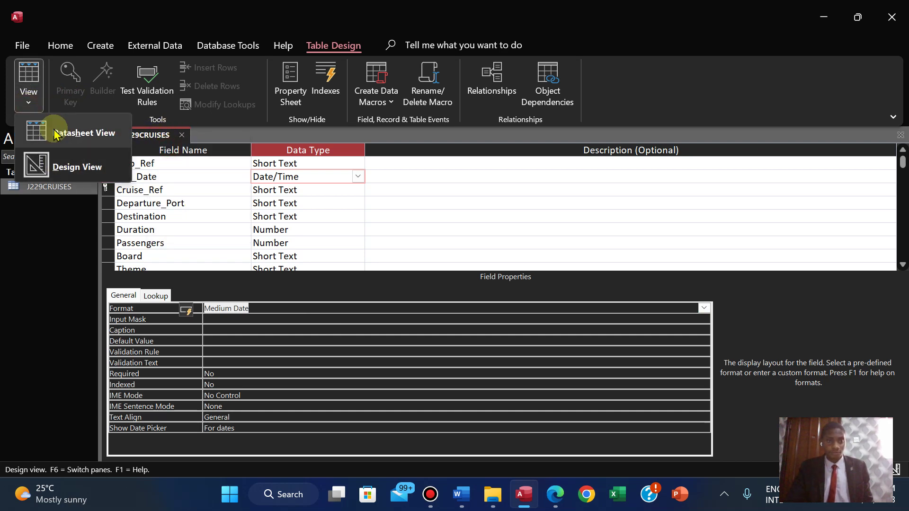
pyautogui.click(48, 133)
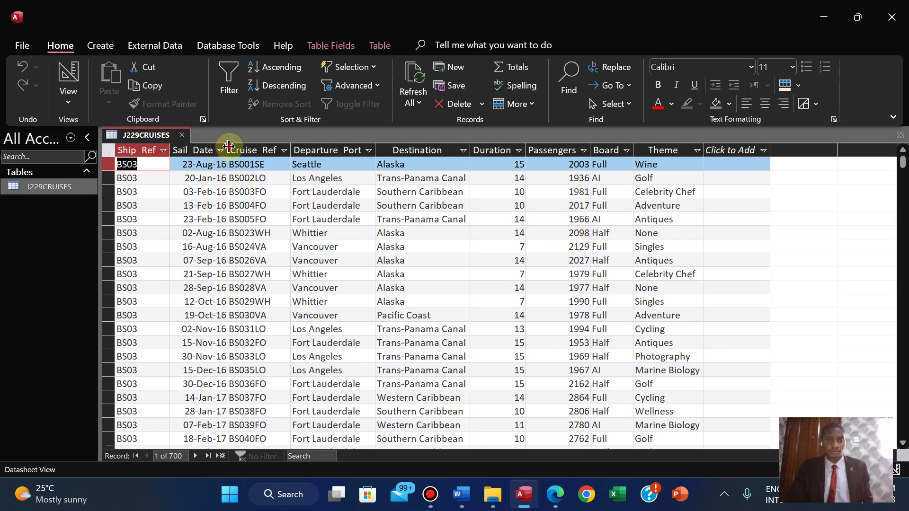
# - Show the J229CRUISES table in Design View with the ribbon collapsed to tabs only
pyautogui.click(559, 500)
pyautogui.click(558, 499)
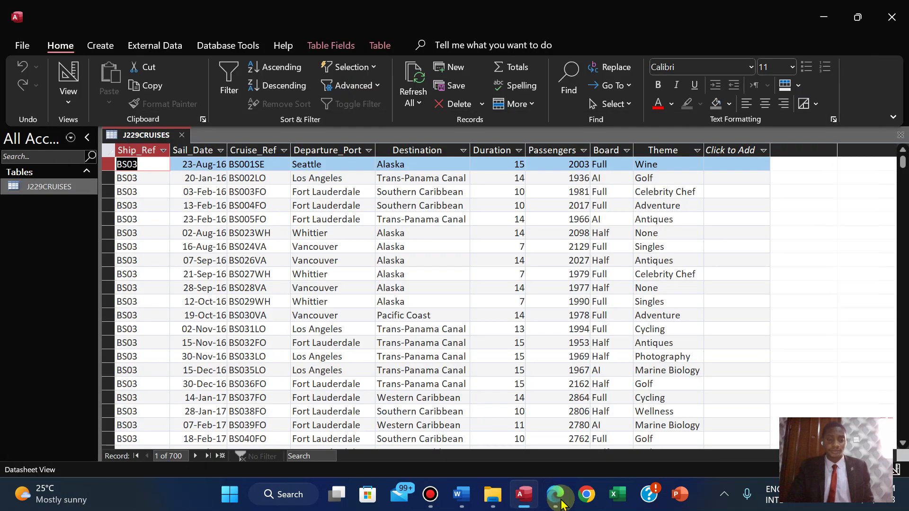
pyautogui.click(559, 499)
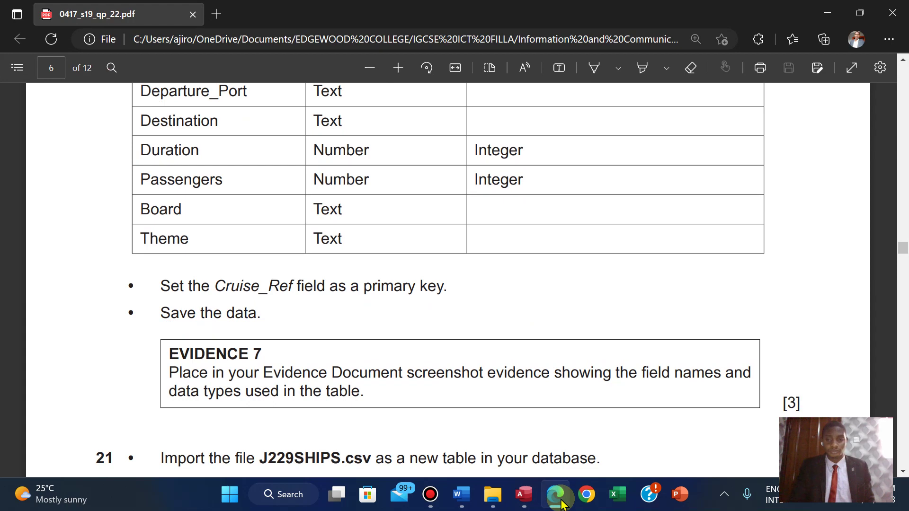
pyautogui.press('Up')
pyautogui.press('Up')
pyautogui.press('Up')
pyautogui.press('Up')
pyautogui.press('Up')
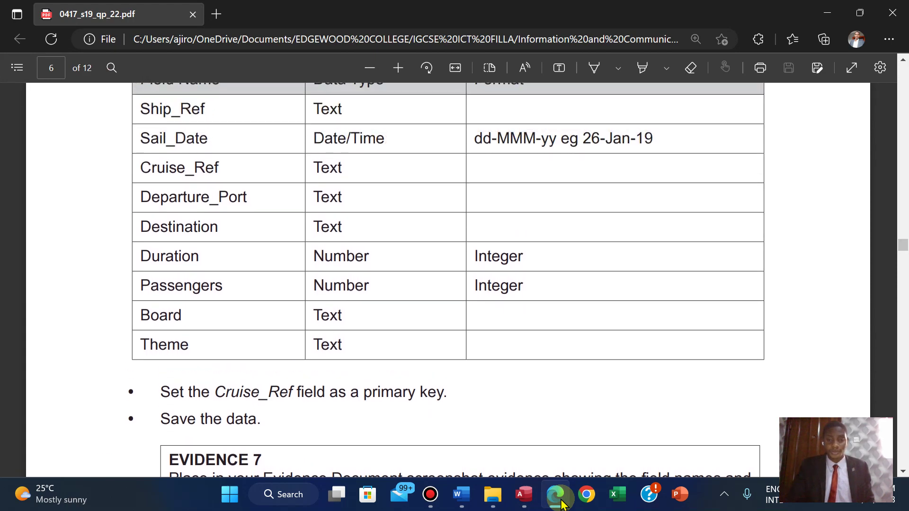
pyautogui.click(525, 497)
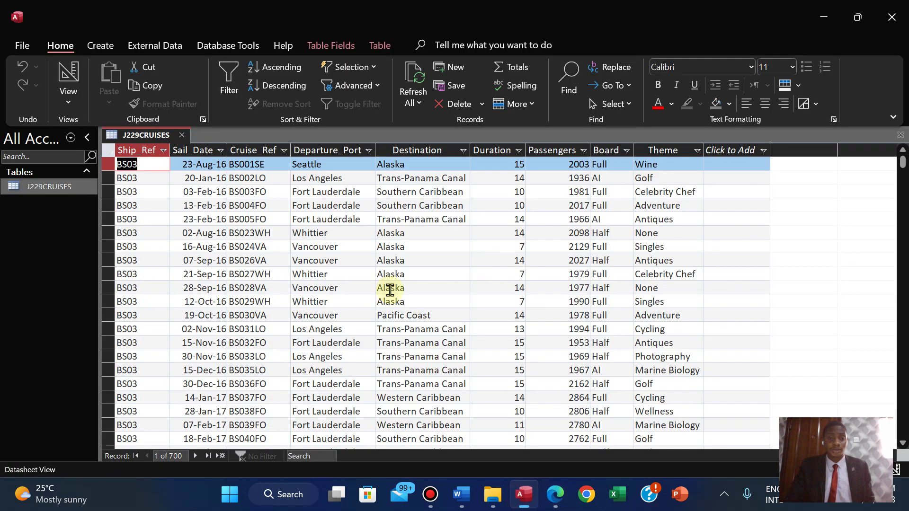
pyautogui.click(68, 100)
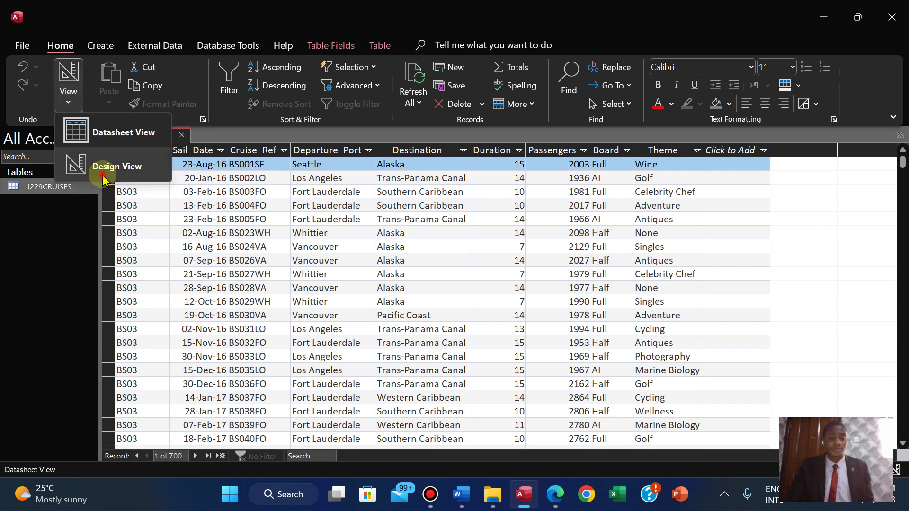
pyautogui.click(114, 166)
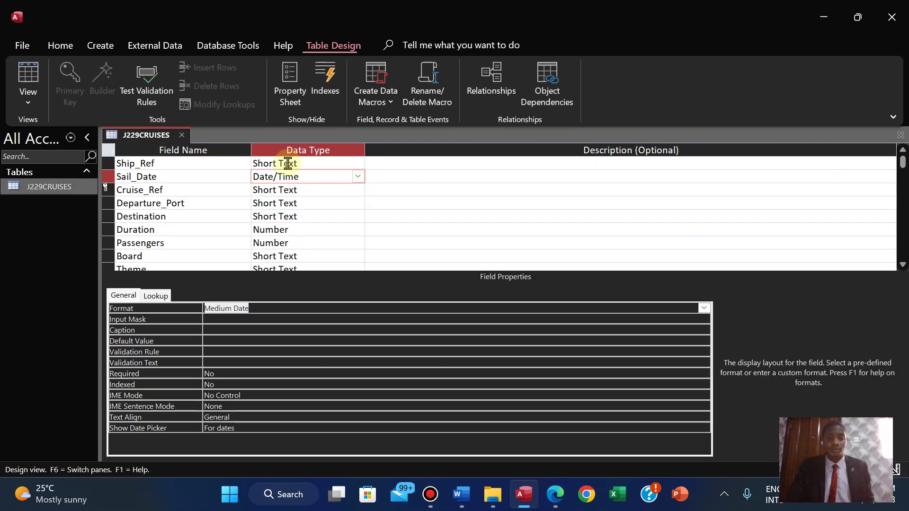
pyautogui.click(893, 117)
pyautogui.click(811, 177)
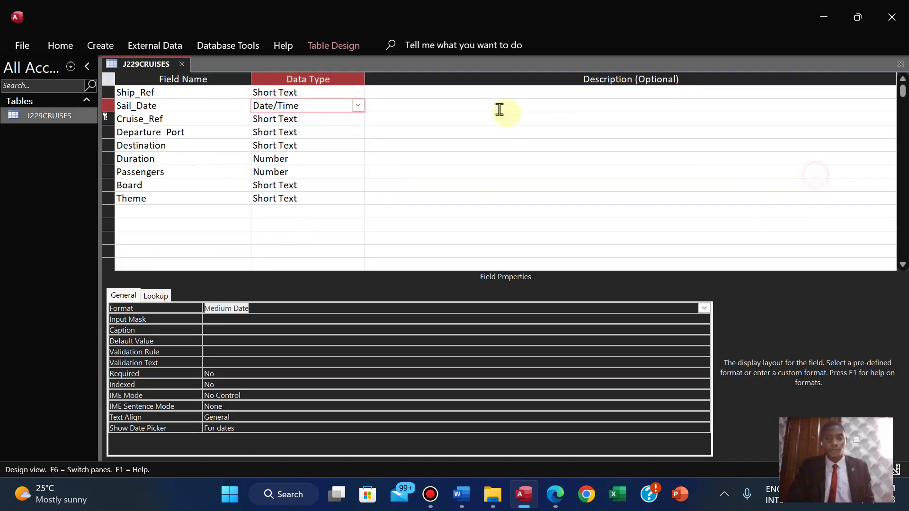
pyautogui.click(626, 362)
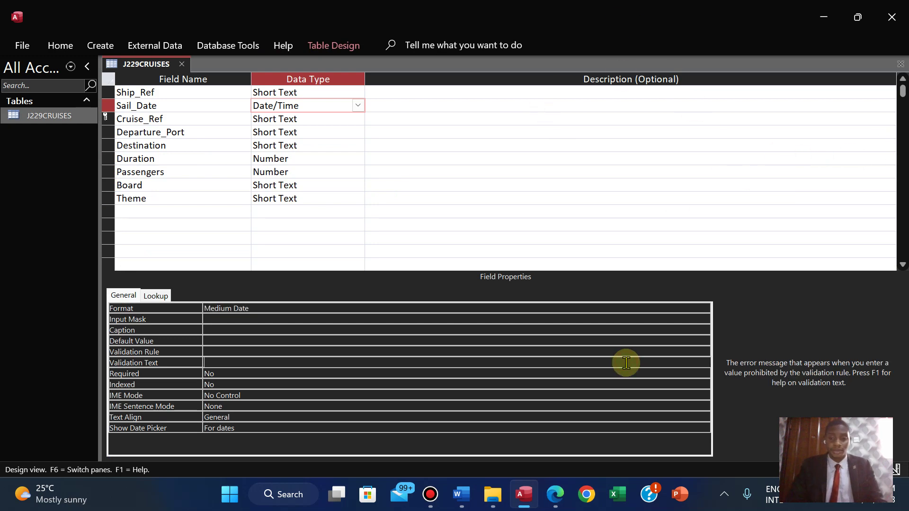
# - Launch Snipping Tool from the Start search and begin a new snip
pyautogui.click(235, 505)
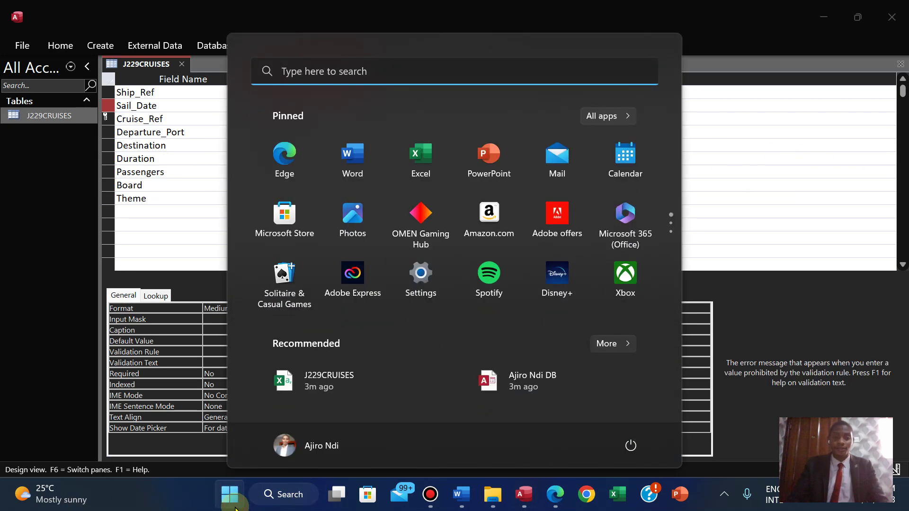
pyautogui.write('sni')
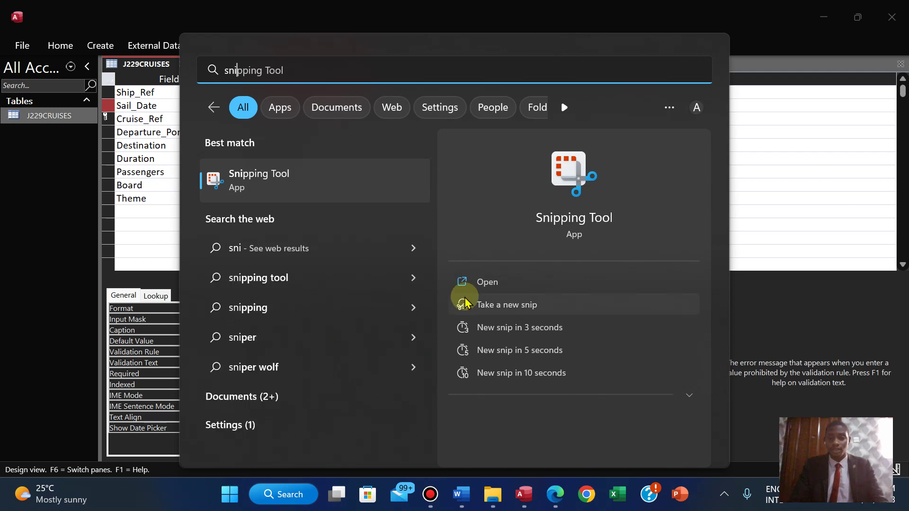
pyautogui.click(483, 280)
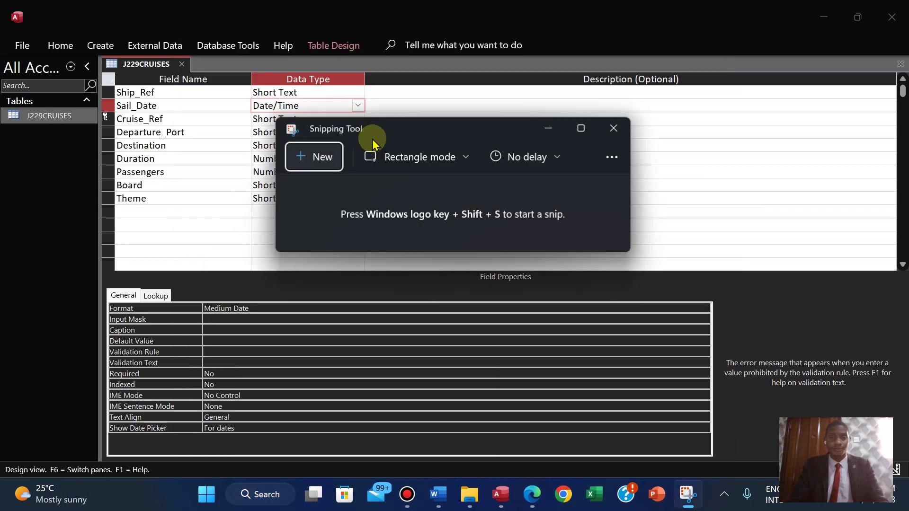
pyautogui.click(308, 168)
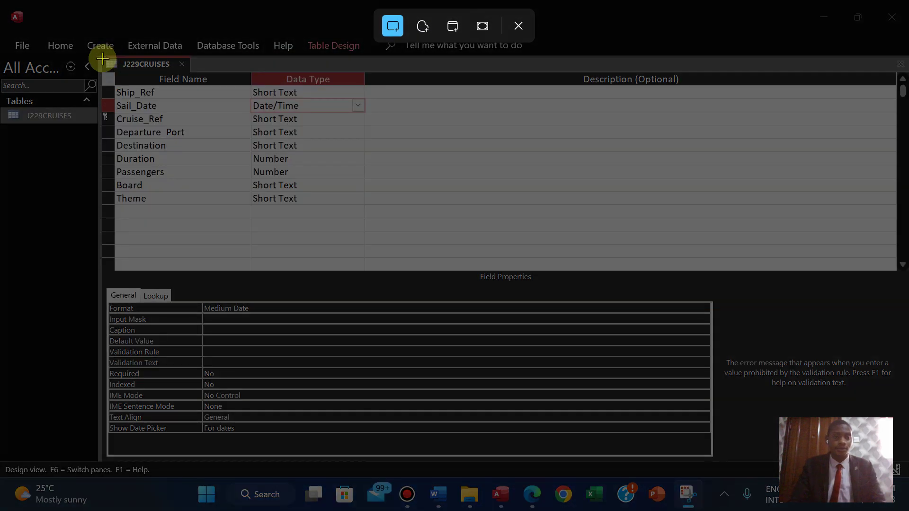
# - Snip the J229CRUISES design grid, then bring up the exam source files folder in File Explorer
pyautogui.moveTo(97, 58); pyautogui.dragTo(366, 325)
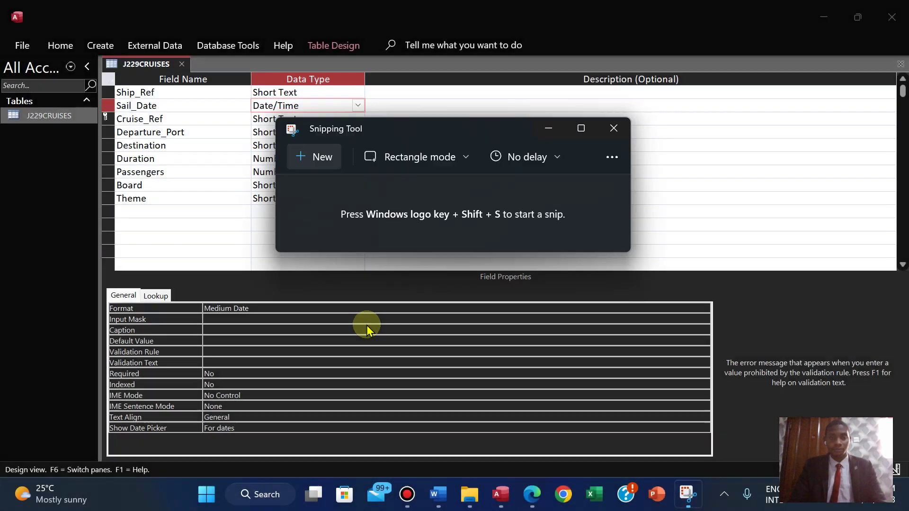
pyautogui.click(528, 488)
pyautogui.click(529, 487)
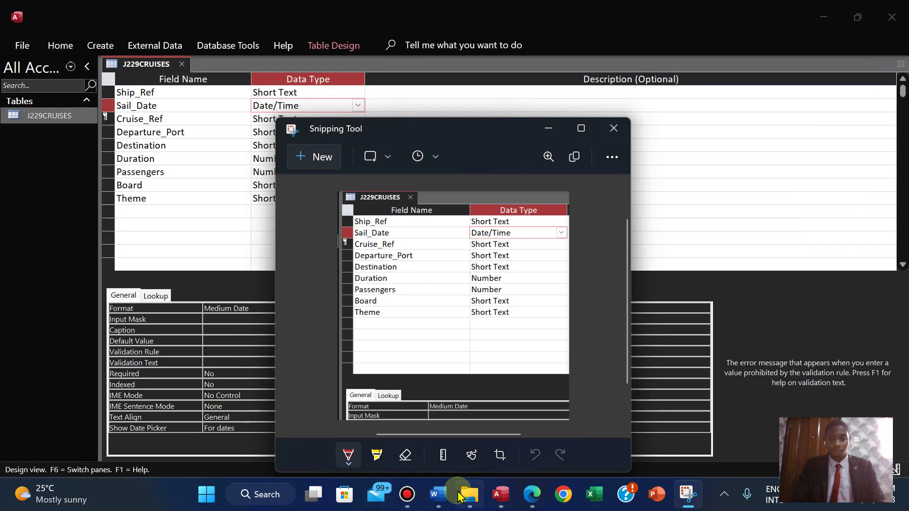
pyautogui.click(470, 494)
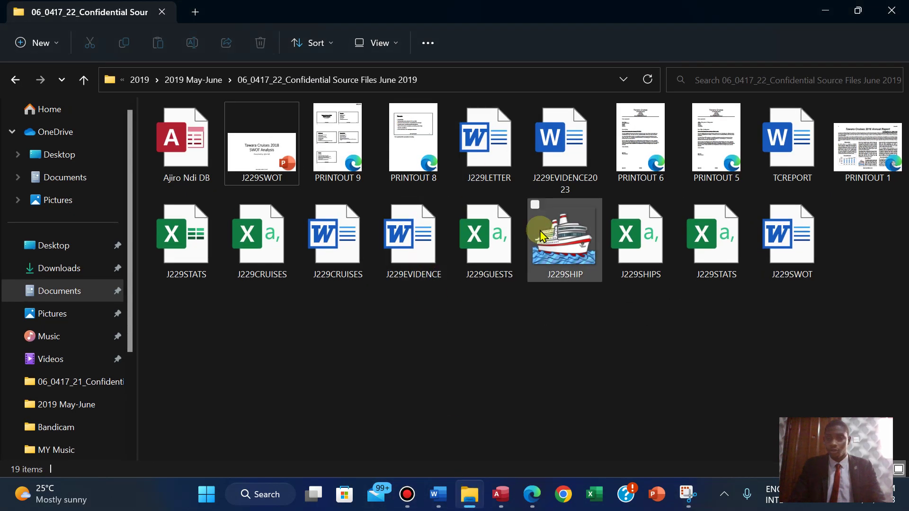
# - Paste the J229CRUISES design screenshot under Step 20 in J229EVIDENCE2023 and shrink it to fit
pyautogui.doubleClick(566, 152)
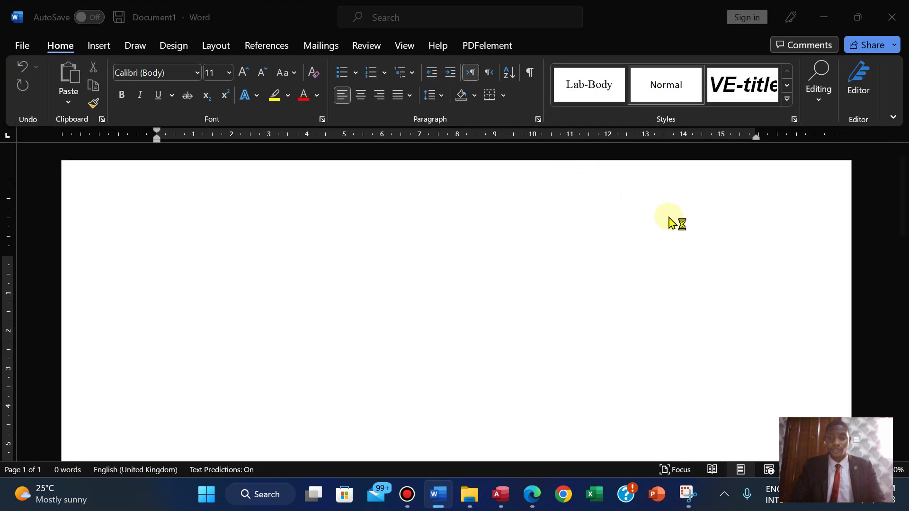
pyautogui.moveTo(901, 156); pyautogui.dragTo(899, 308)
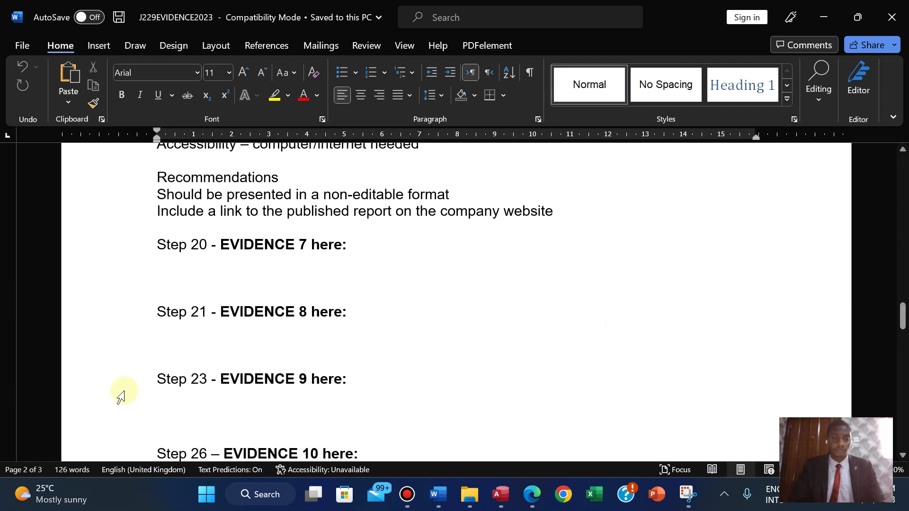
pyautogui.click(164, 283)
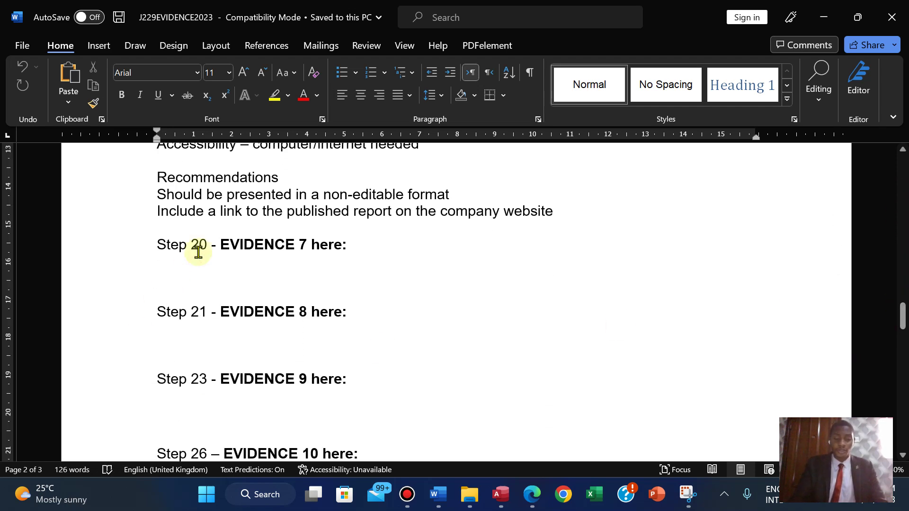
pyautogui.hotkey('ctrl', 'v')
pyautogui.click(443, 337)
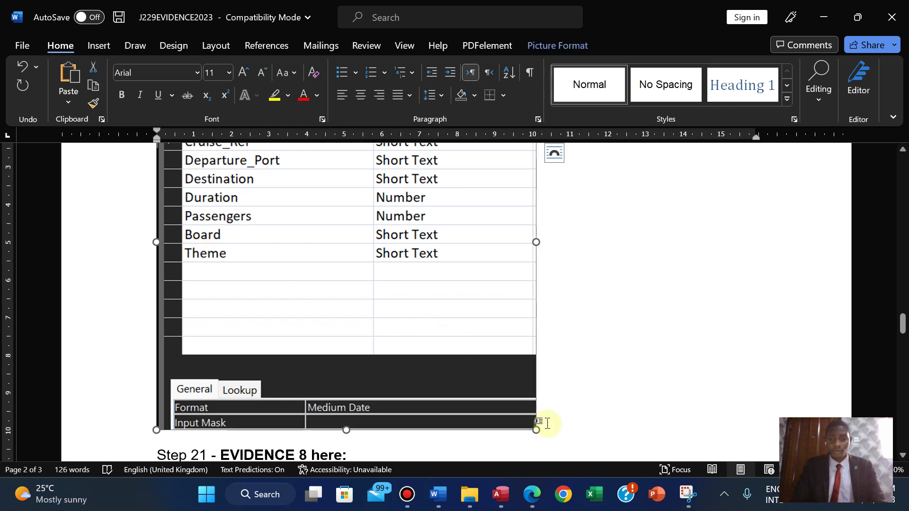
pyautogui.moveTo(537, 427); pyautogui.dragTo(440, 183)
pyautogui.moveTo(901, 335); pyautogui.dragTo(900, 345)
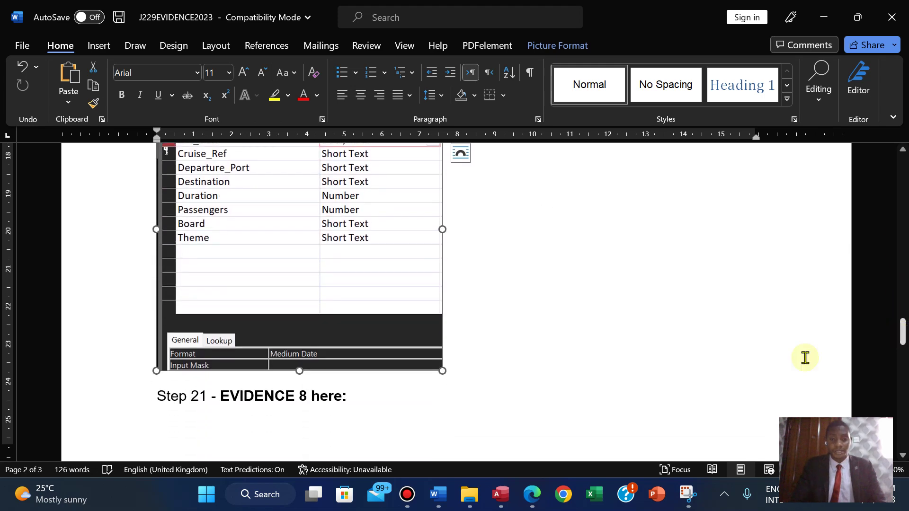
# - Highlight the step 20 instructions through Evidence 7 in green, then return to Access
pyautogui.click(532, 492)
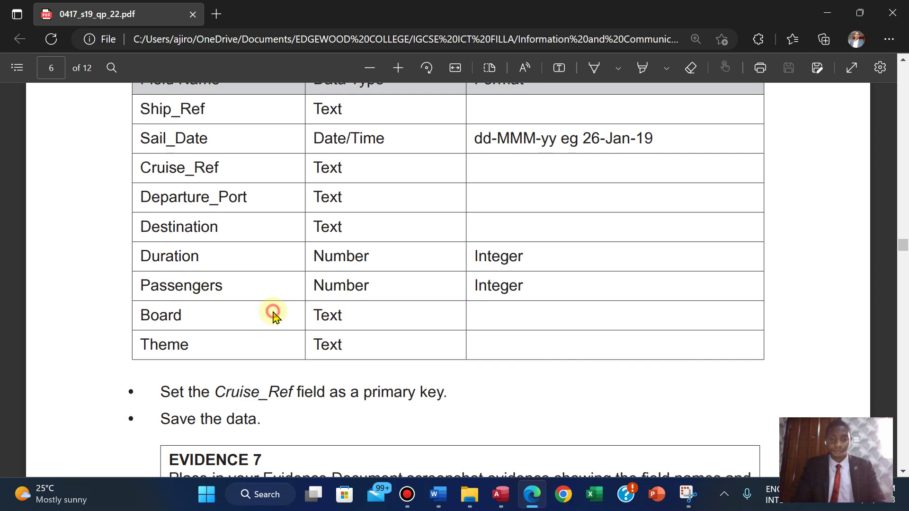
pyautogui.scroll(-5, 273, 315)
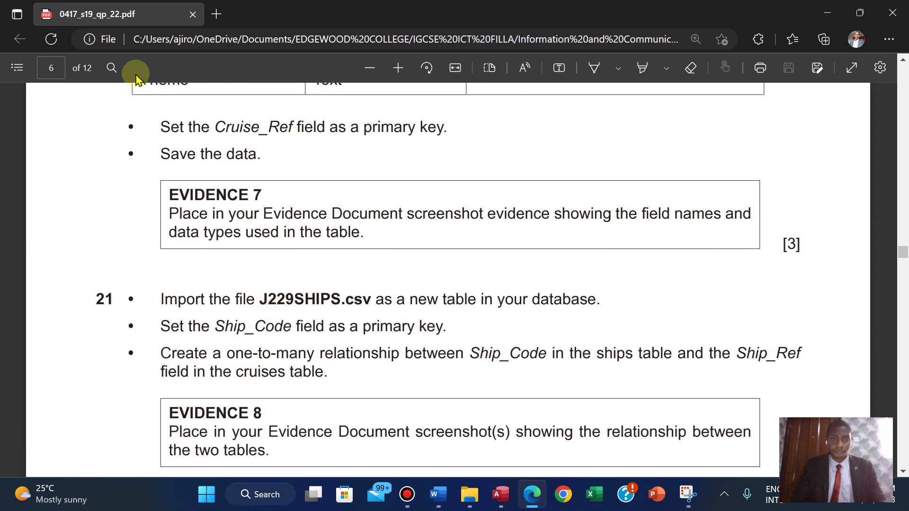
pyautogui.moveTo(156, 126); pyautogui.dragTo(800, 253)
pyautogui.moveTo(800, 179)
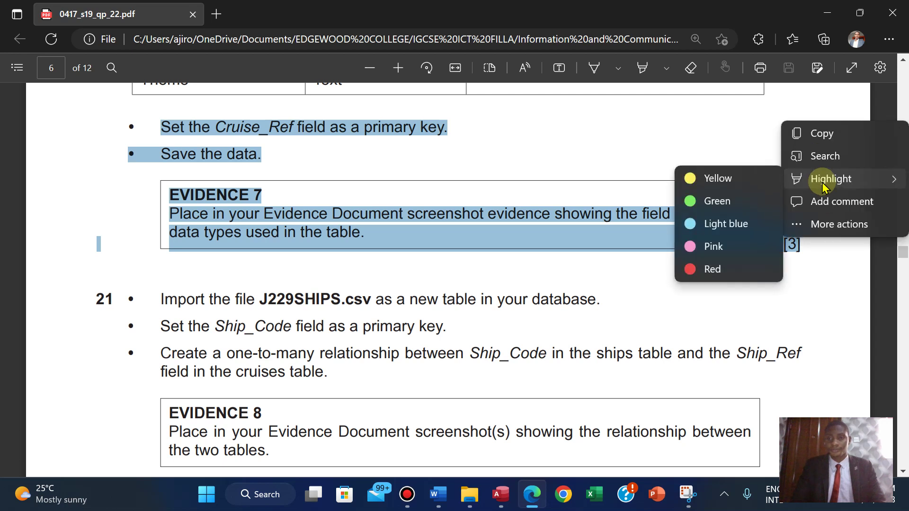
pyautogui.click(718, 202)
pyautogui.scroll(-2, 719, 203)
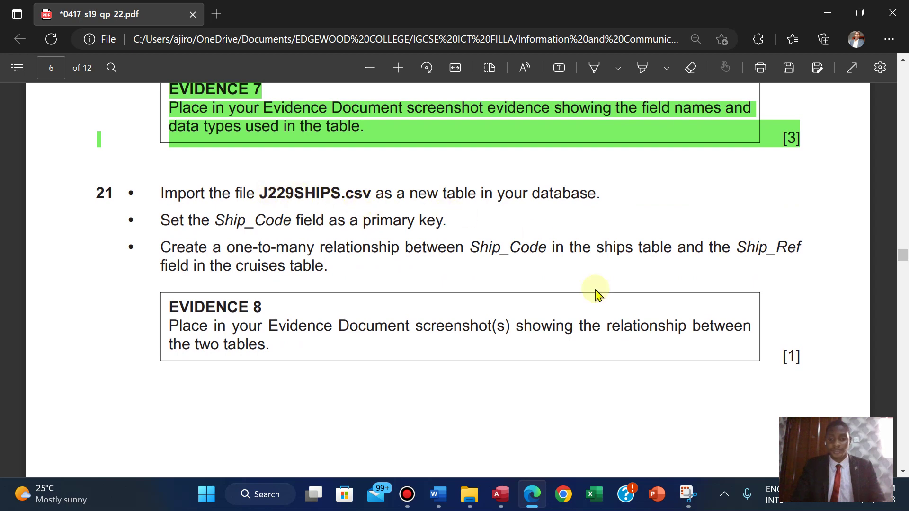
pyautogui.click(500, 494)
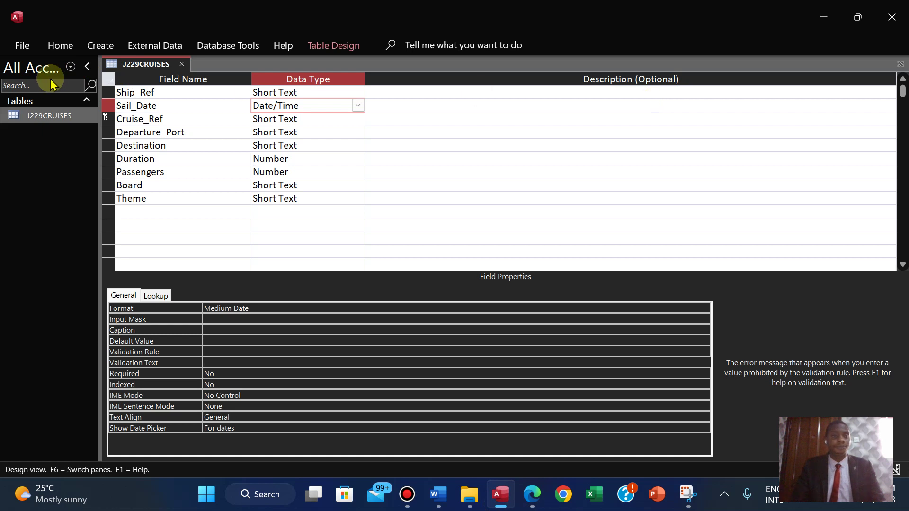
# - Close the J229CRUISES table design
pyautogui.rightClick(141, 70)
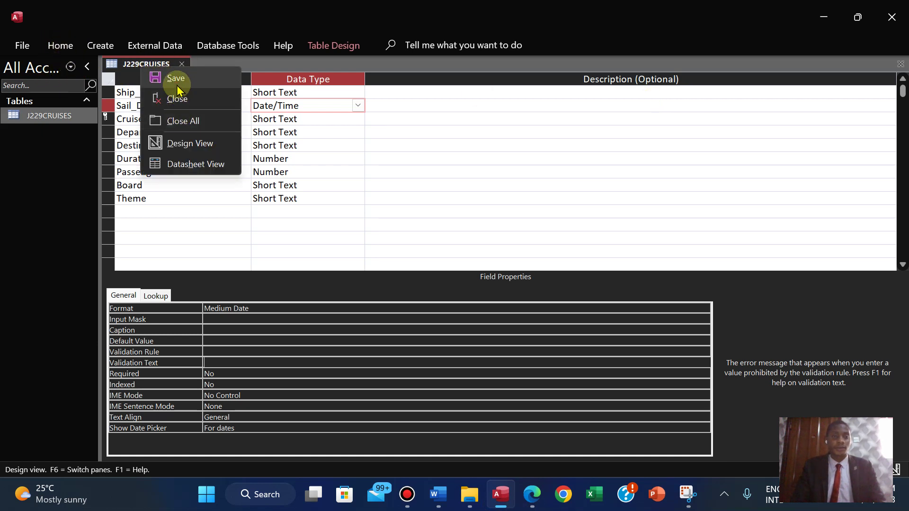
pyautogui.click(146, 66)
pyautogui.rightClick(147, 67)
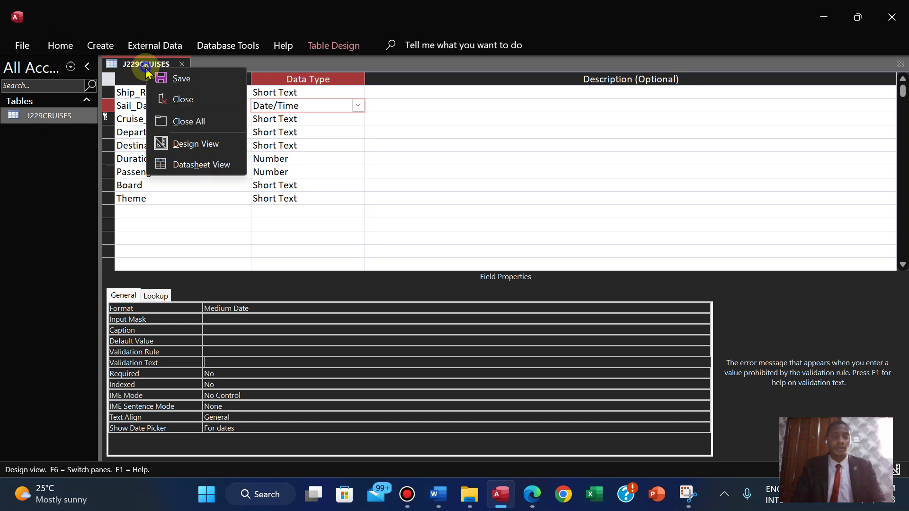
pyautogui.click(178, 102)
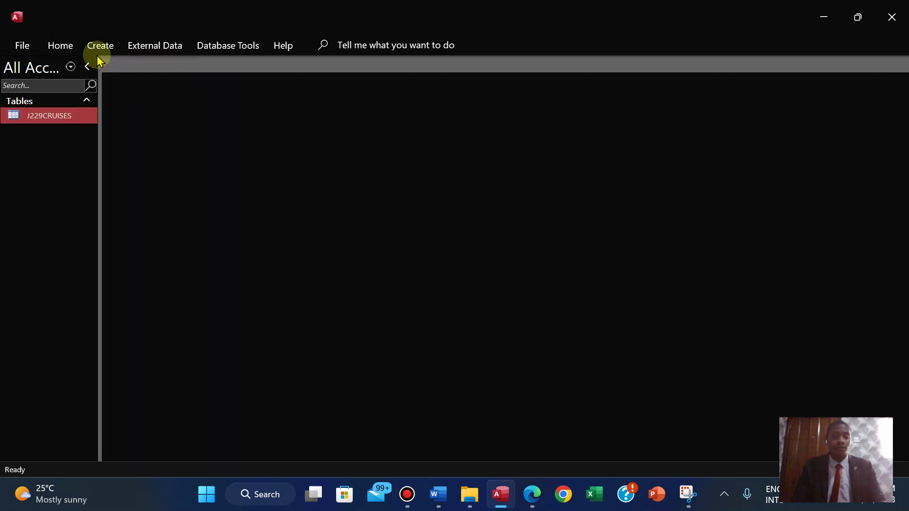
# - Start a text file import via External Data and pick J229SHIPS as the source file
pyautogui.click(154, 47)
pyautogui.click(33, 97)
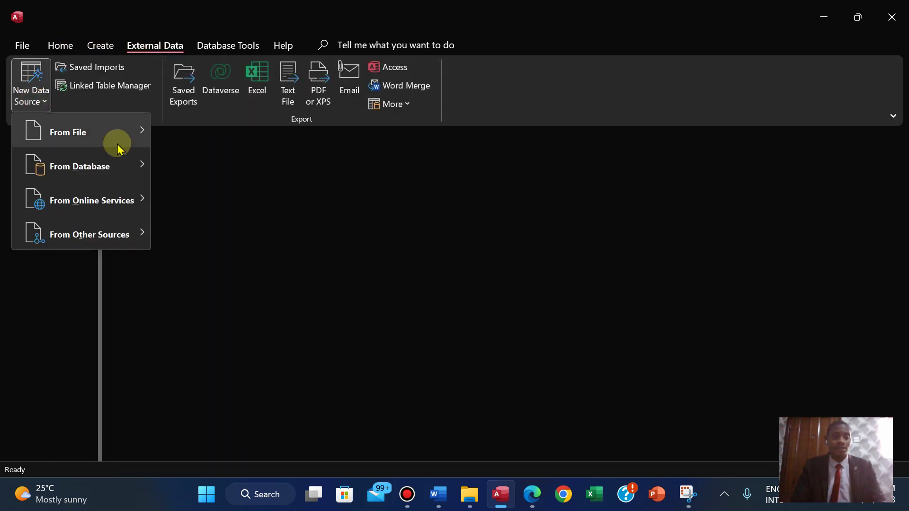
pyautogui.moveTo(102, 130)
pyautogui.click(216, 233)
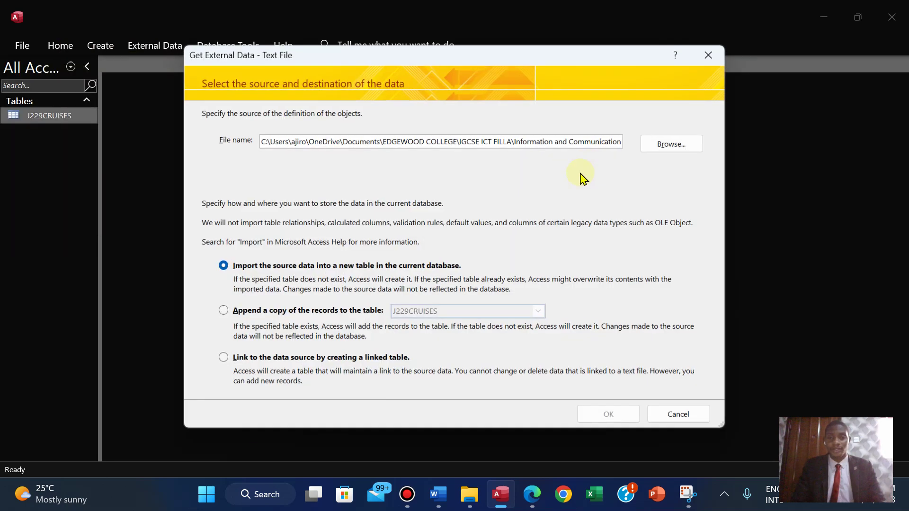
pyautogui.click(663, 153)
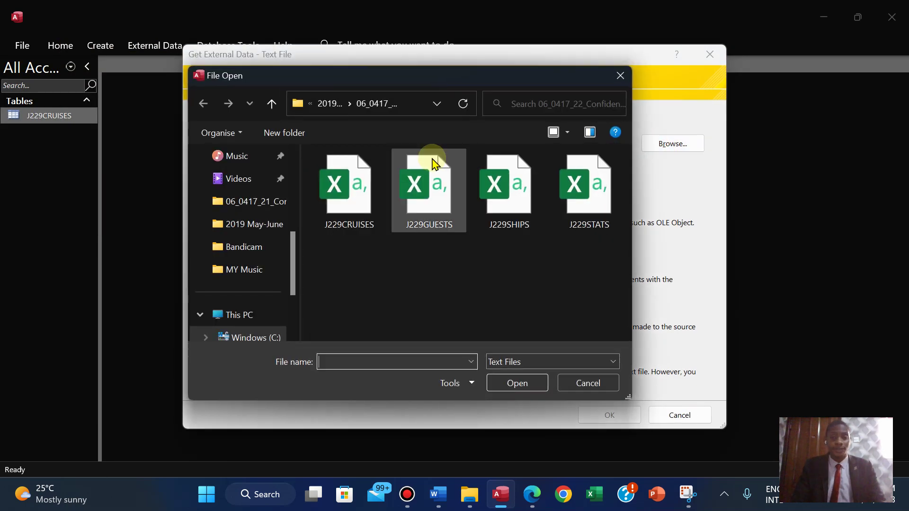
pyautogui.click(513, 209)
pyautogui.click(535, 505)
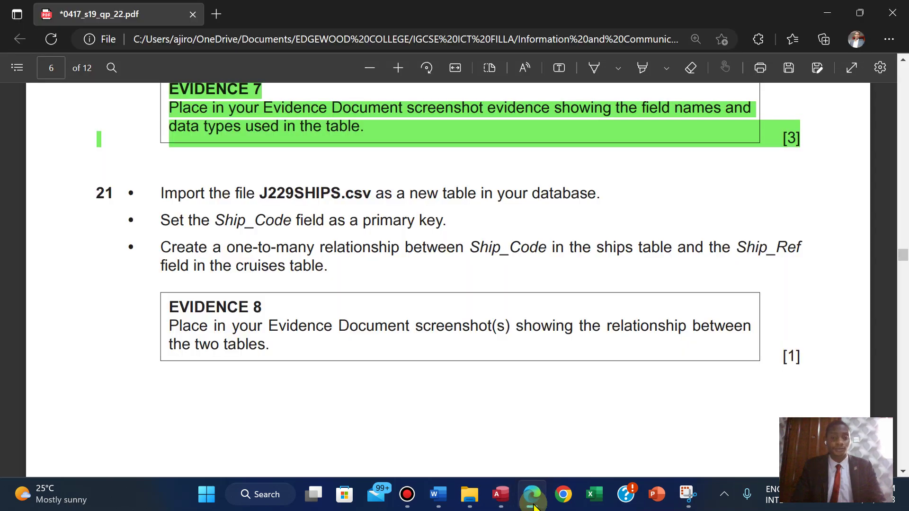
pyautogui.click(534, 505)
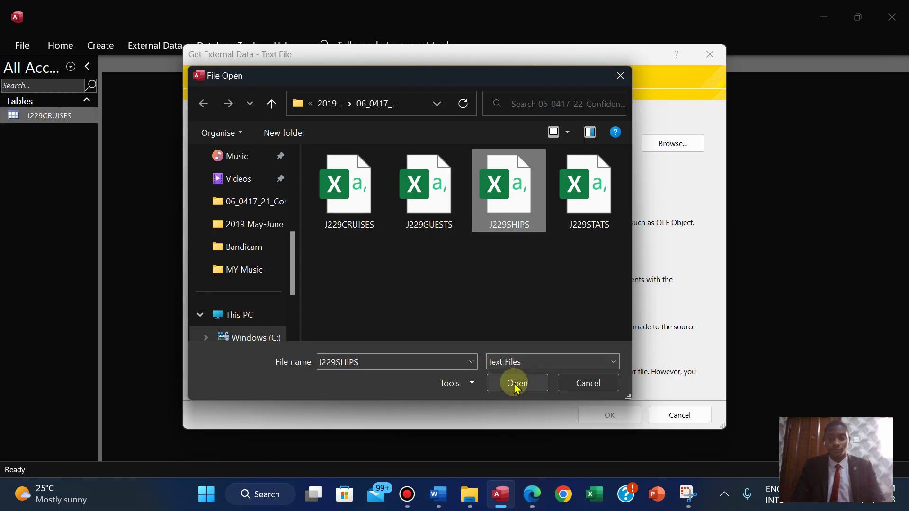
pyautogui.click(516, 385)
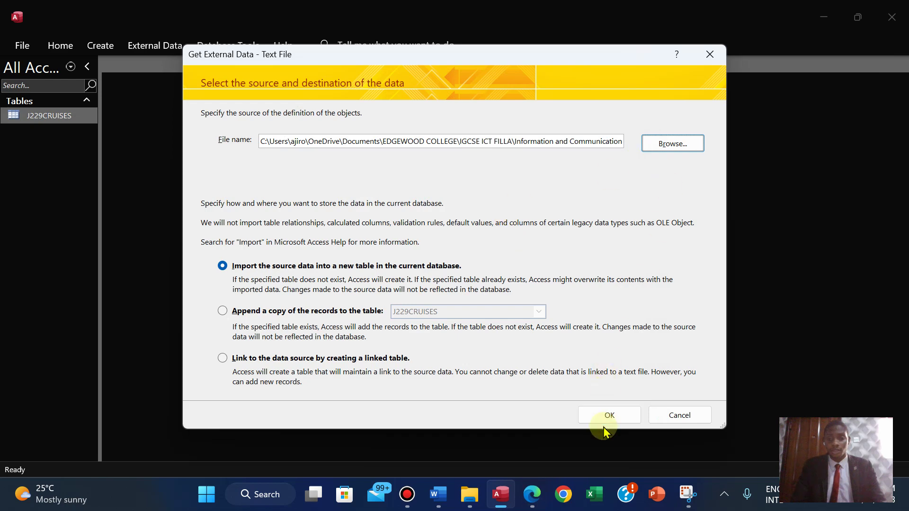
# - Import into a new table, treating the first row as field names, up to the primary key step
pyautogui.click(607, 416)
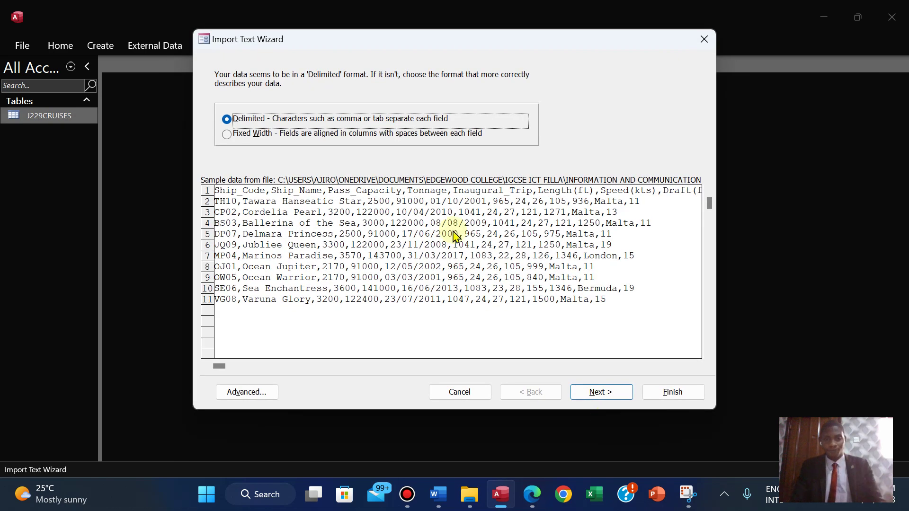
pyautogui.click(591, 392)
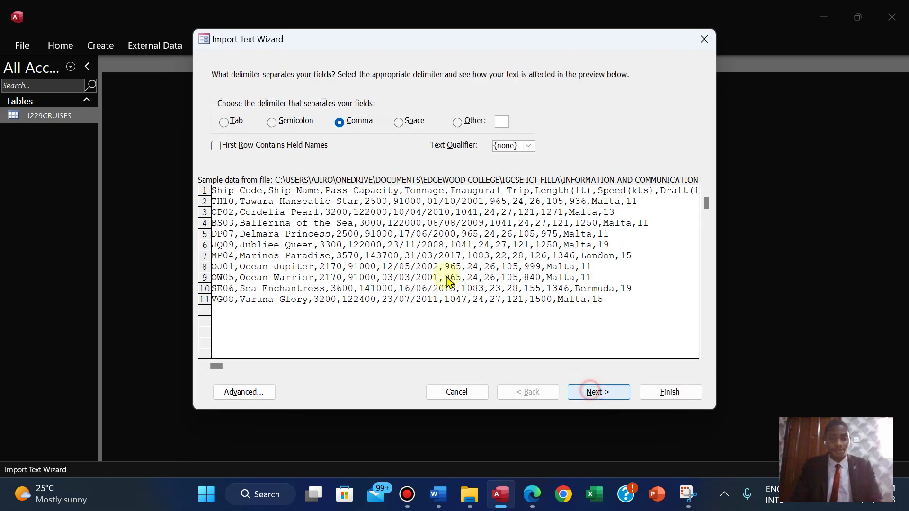
pyautogui.click(218, 147)
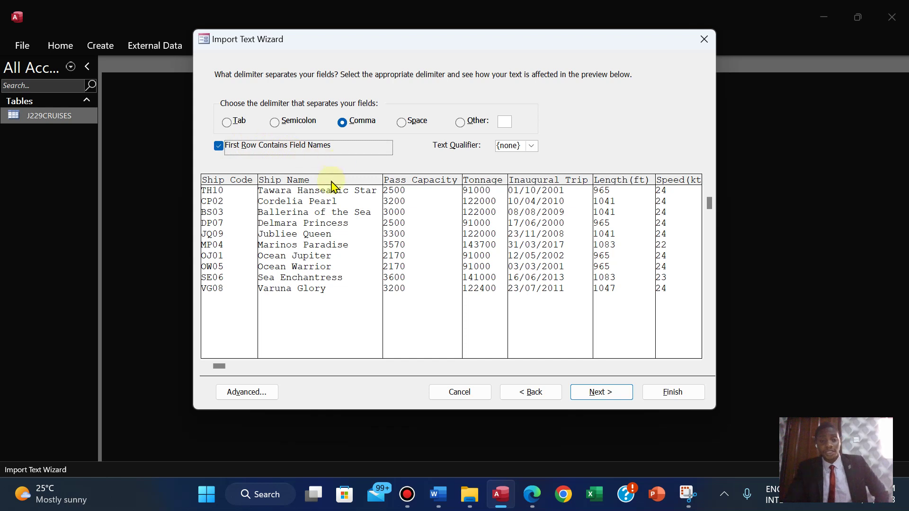
pyautogui.click(611, 399)
pyautogui.click(610, 397)
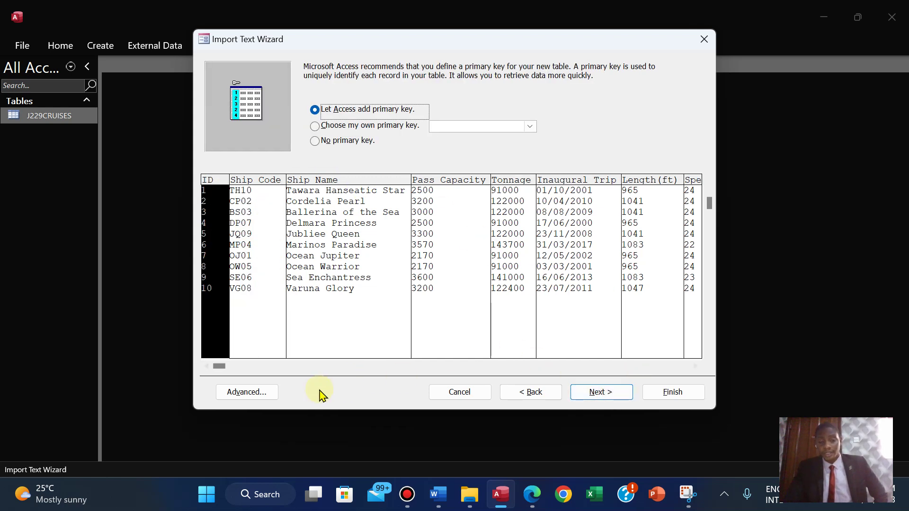
pyautogui.click(523, 402)
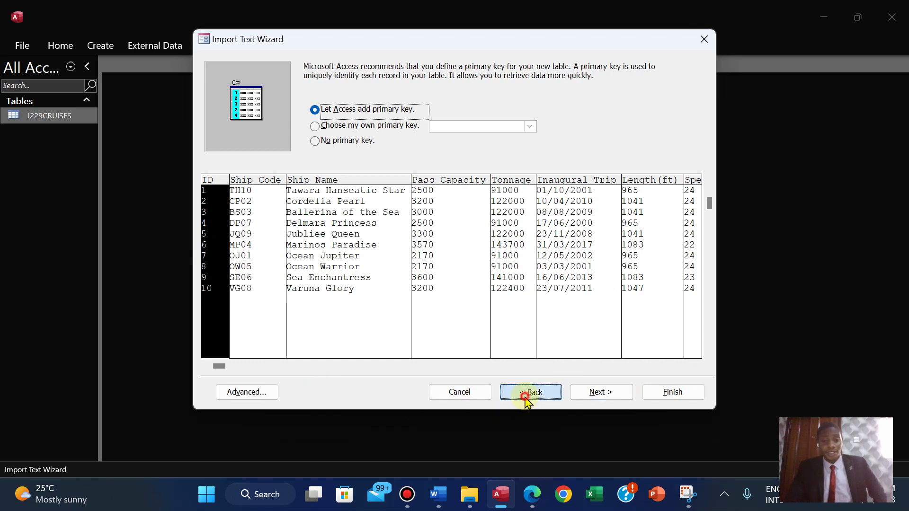
pyautogui.click(523, 401)
pyautogui.click(615, 397)
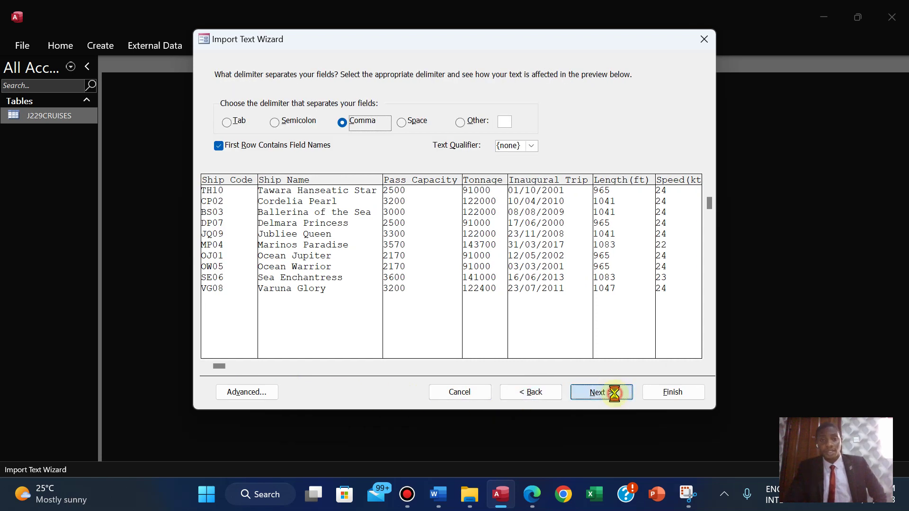
pyautogui.click(615, 397)
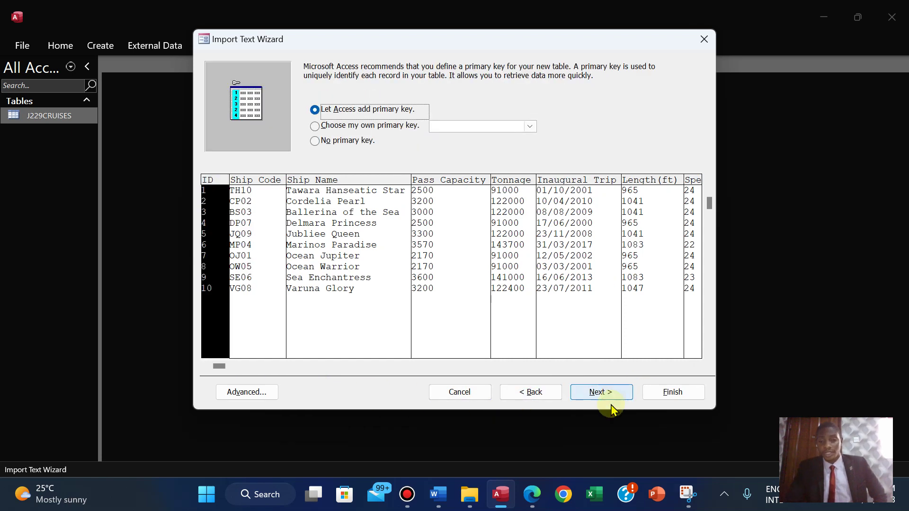
pyautogui.click(530, 496)
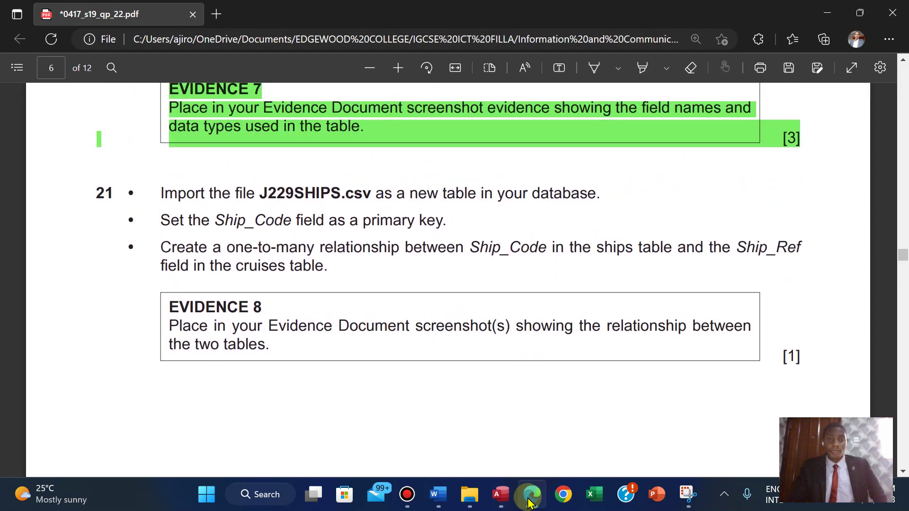
pyautogui.moveTo(504, 498)
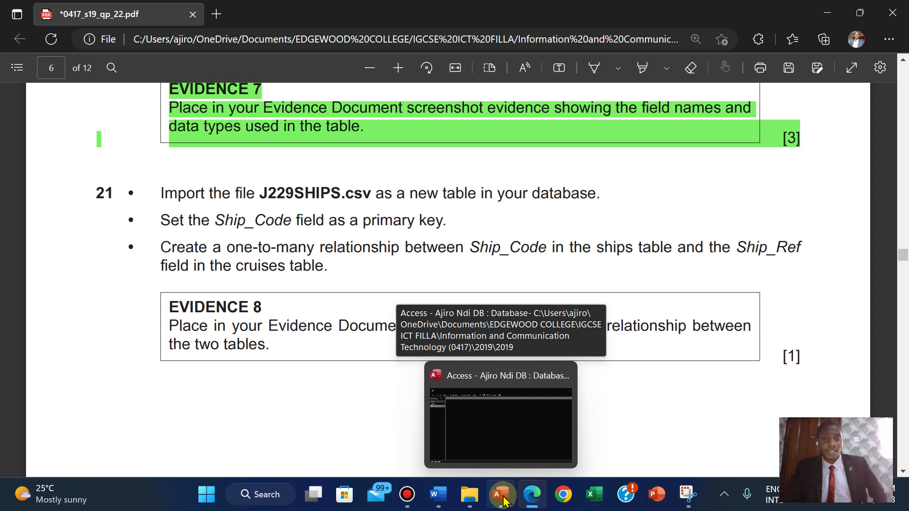
pyautogui.click(504, 497)
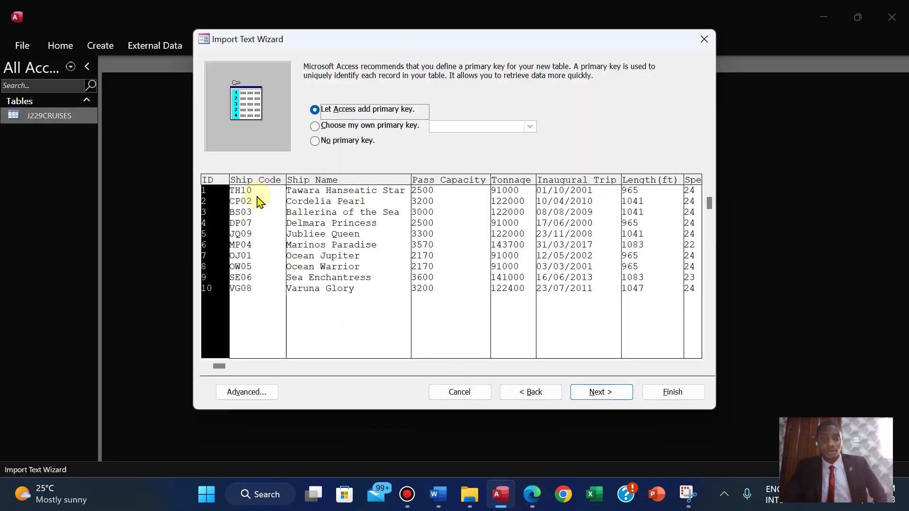
# - Choose Ship_Code as the primary key and finish creating the J229SHIPS table
pyautogui.click(372, 127)
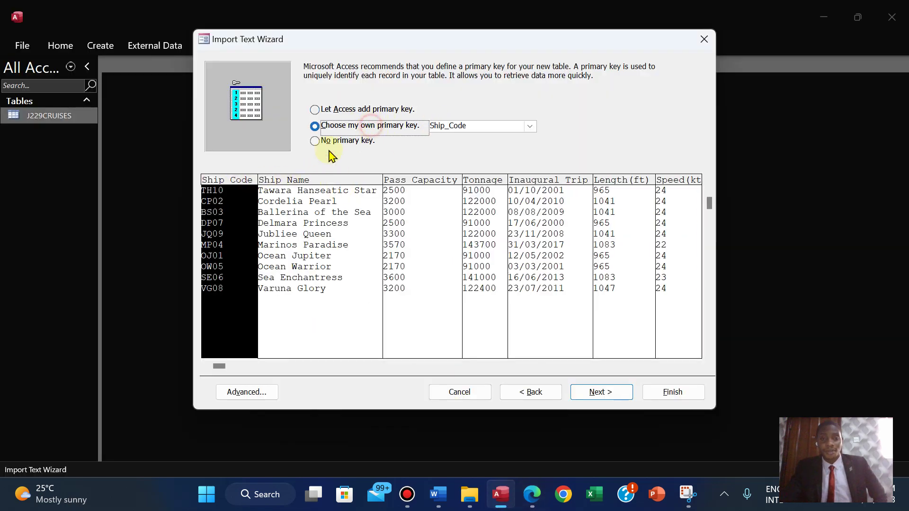
pyautogui.click(308, 224)
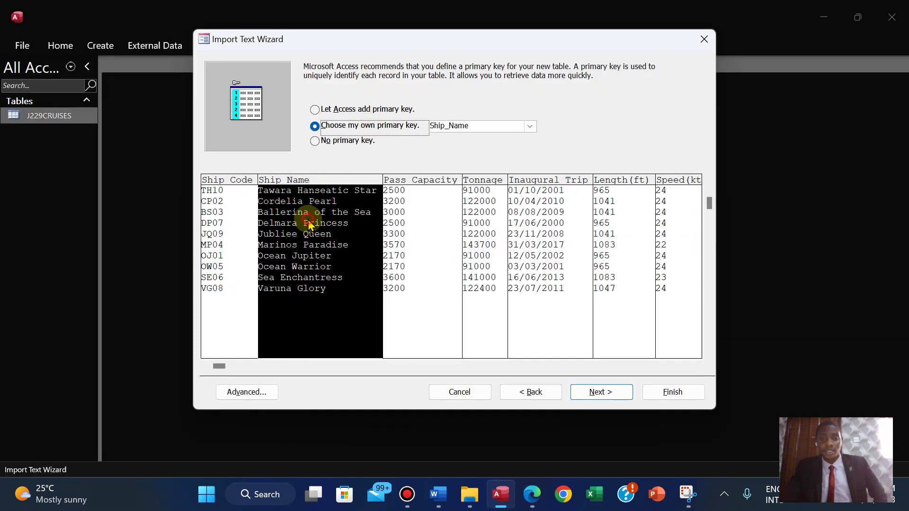
pyautogui.click(216, 220)
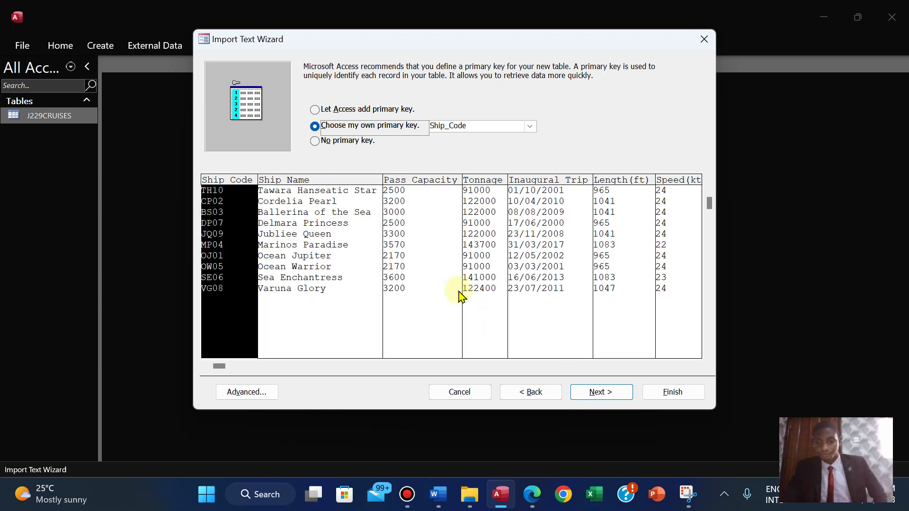
pyautogui.click(537, 504)
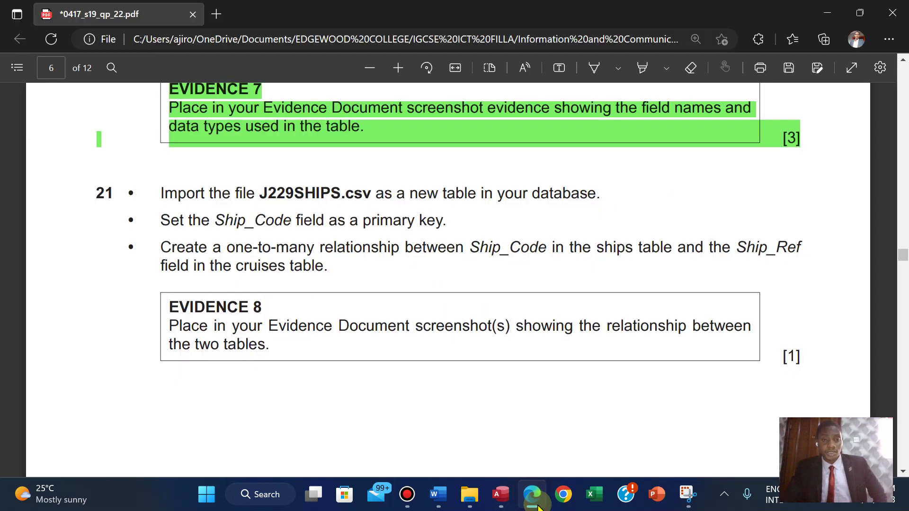
pyautogui.click(538, 506)
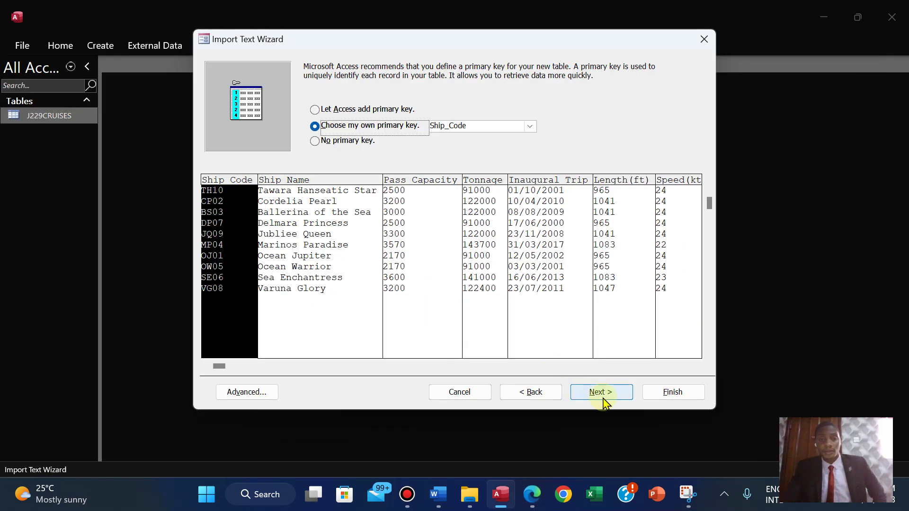
pyautogui.click(603, 398)
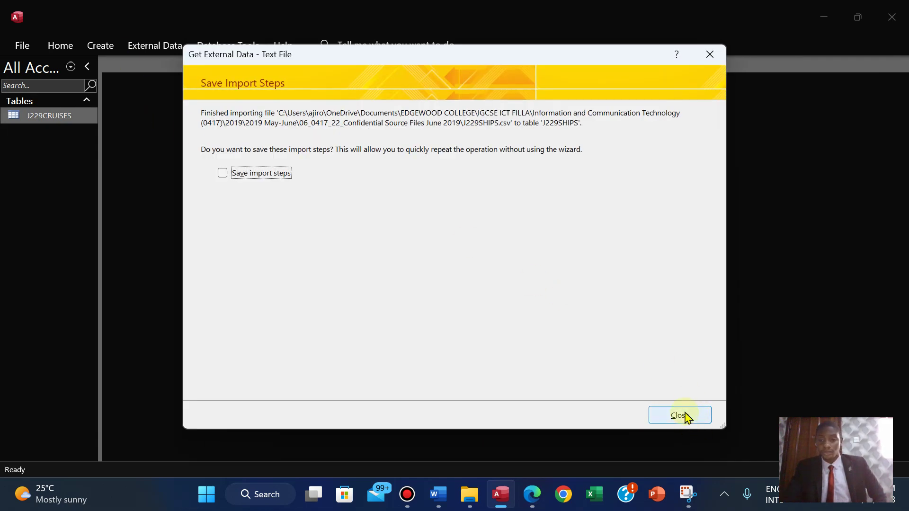
pyautogui.click(685, 416)
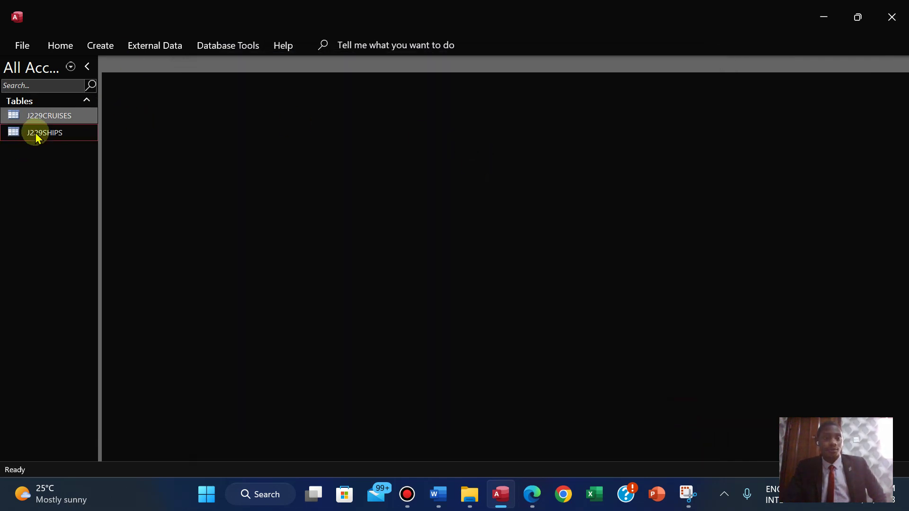
# - Open J229SHIPS and autofit the Ship_Code, Ship_Name, Pass_Capacity and Tonnage columns
pyautogui.doubleClick(36, 137)
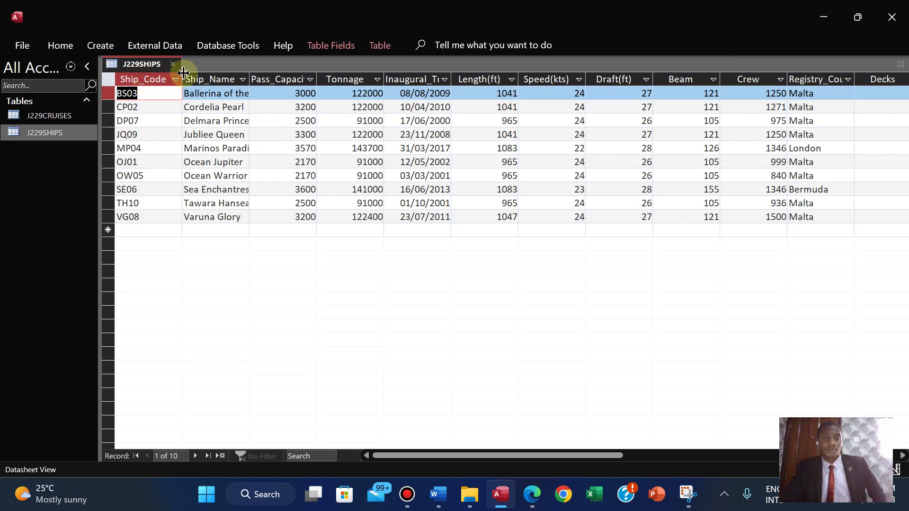
pyautogui.doubleClick(182, 72)
pyautogui.click(245, 77)
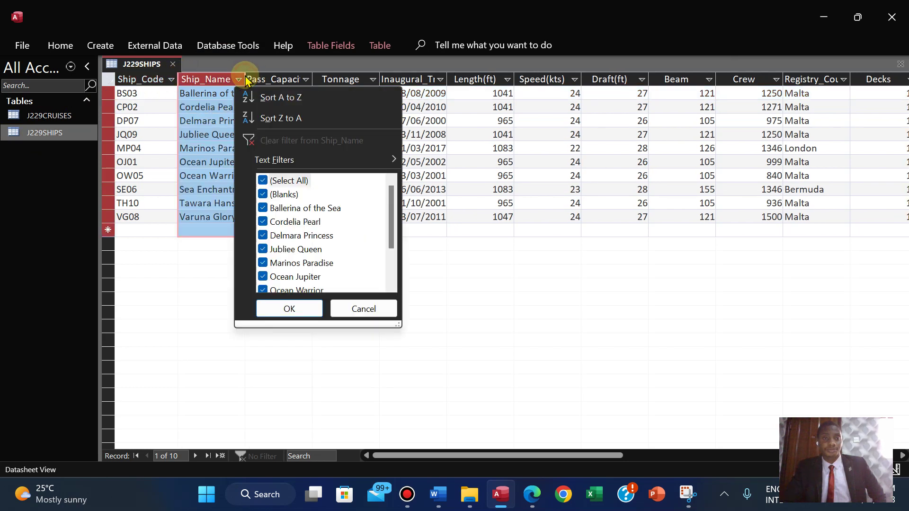
pyautogui.click(245, 77)
pyautogui.doubleClick(245, 77)
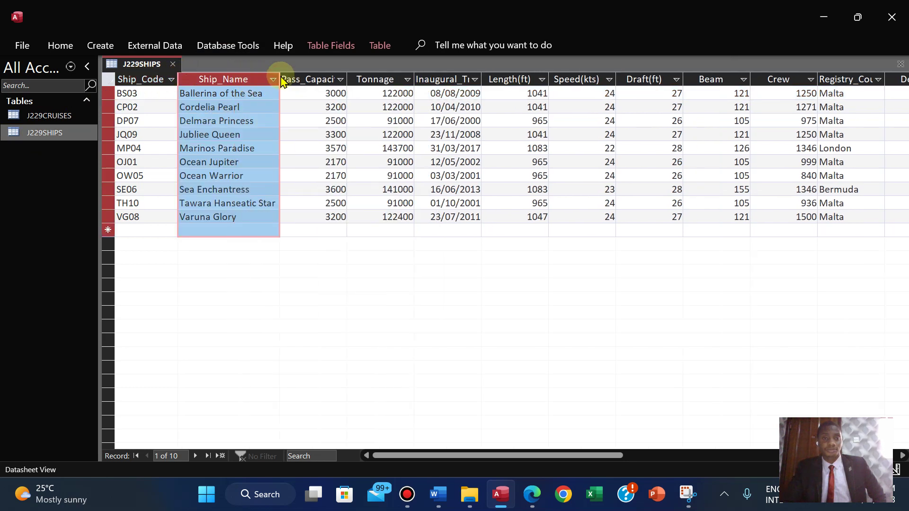
pyautogui.doubleClick(349, 78)
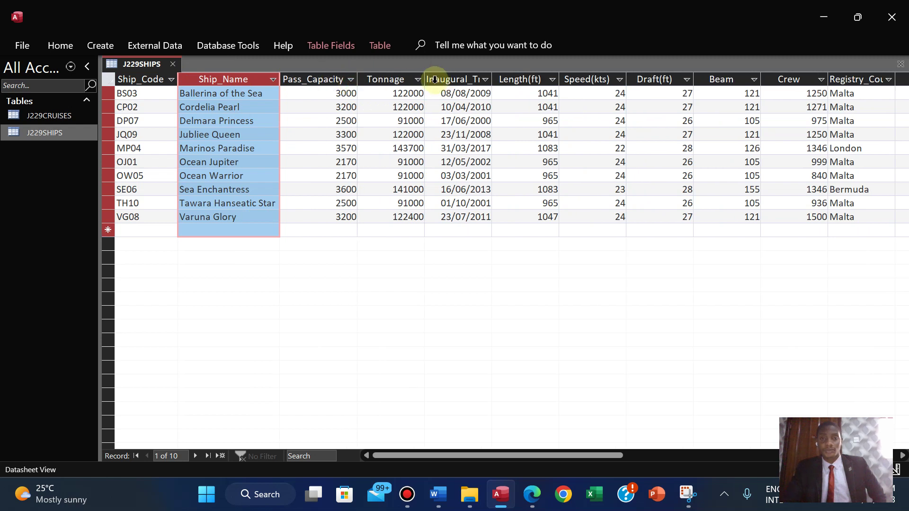
pyautogui.click(420, 80)
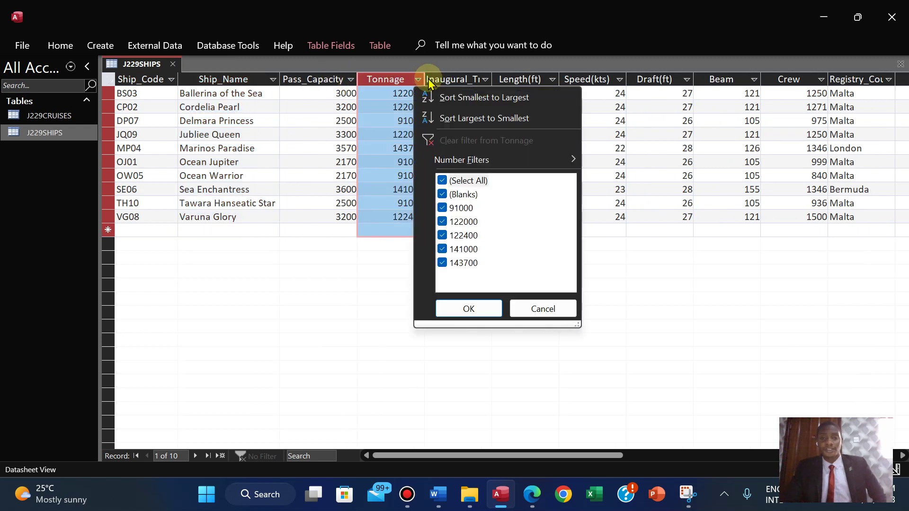
pyautogui.click(428, 78)
pyautogui.doubleClick(427, 76)
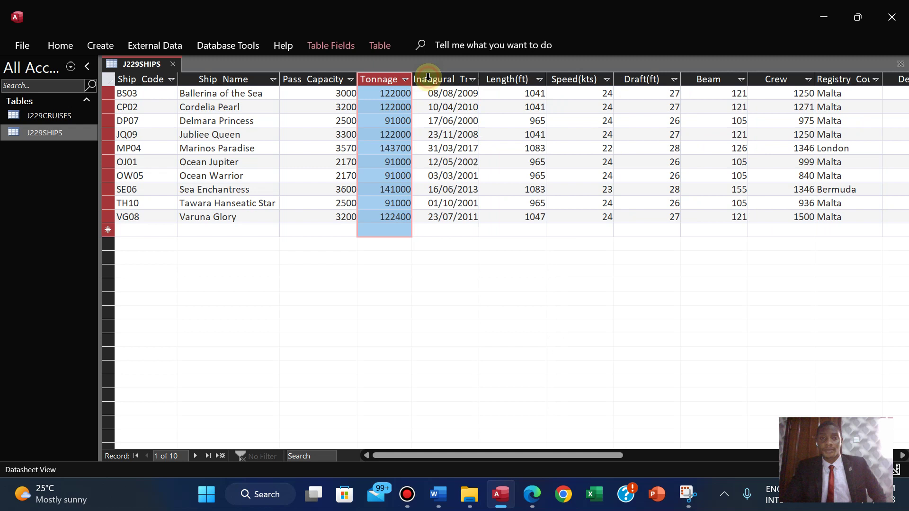
# - Autofit Inaugural_Trip, Length(ft), Speed(kts), Draft(ft), Beam, Crew, Registry_Country and Decks columns
pyautogui.doubleClick(479, 78)
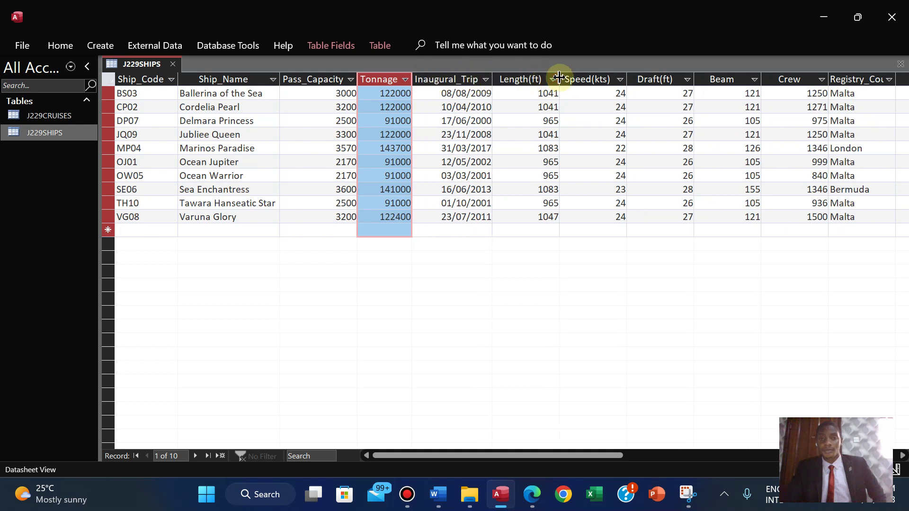
pyautogui.doubleClick(559, 77)
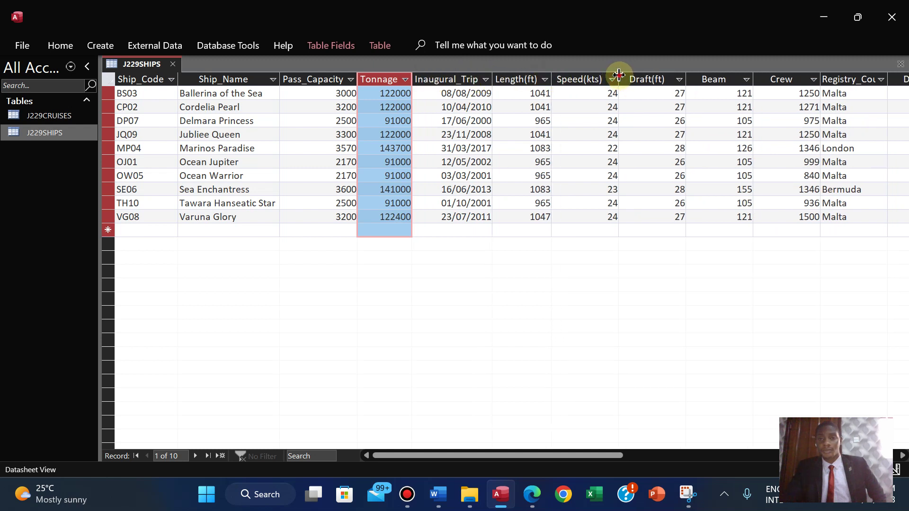
pyautogui.doubleClick(618, 76)
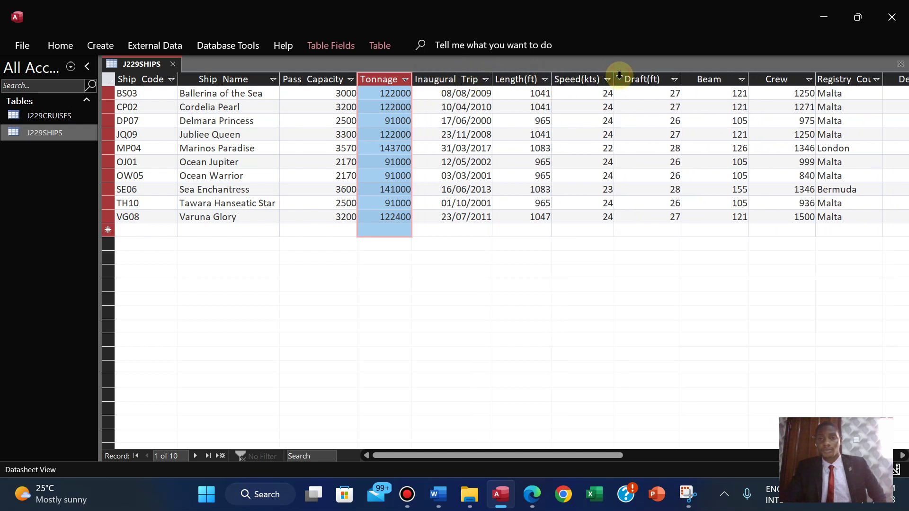
pyautogui.doubleClick(682, 76)
pyautogui.doubleClick(734, 79)
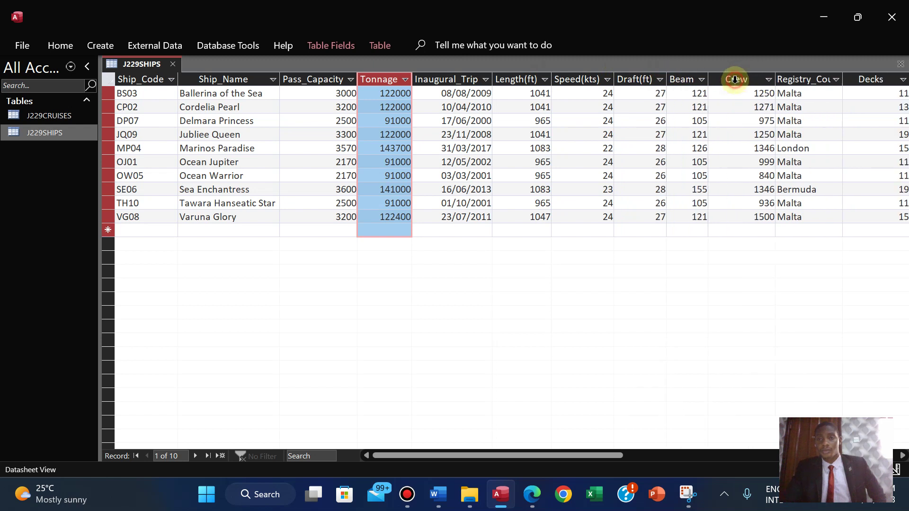
pyautogui.doubleClick(775, 76)
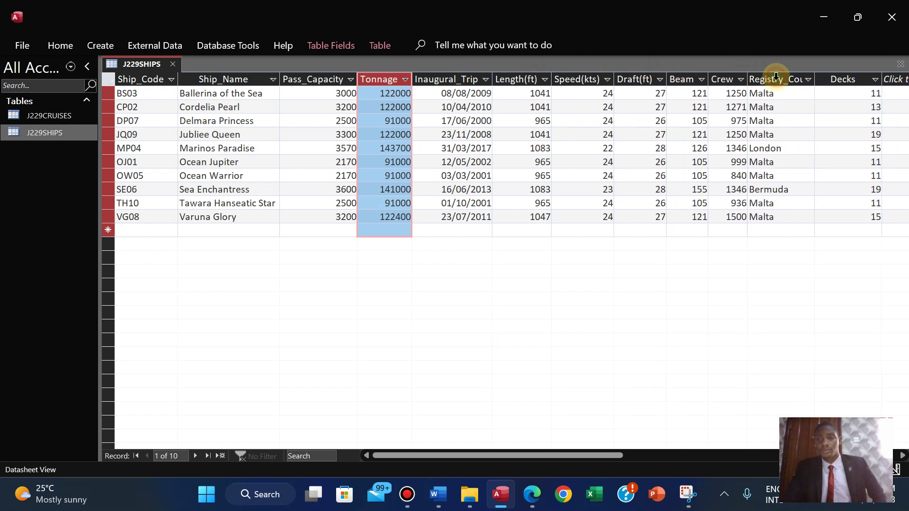
pyautogui.doubleClick(814, 79)
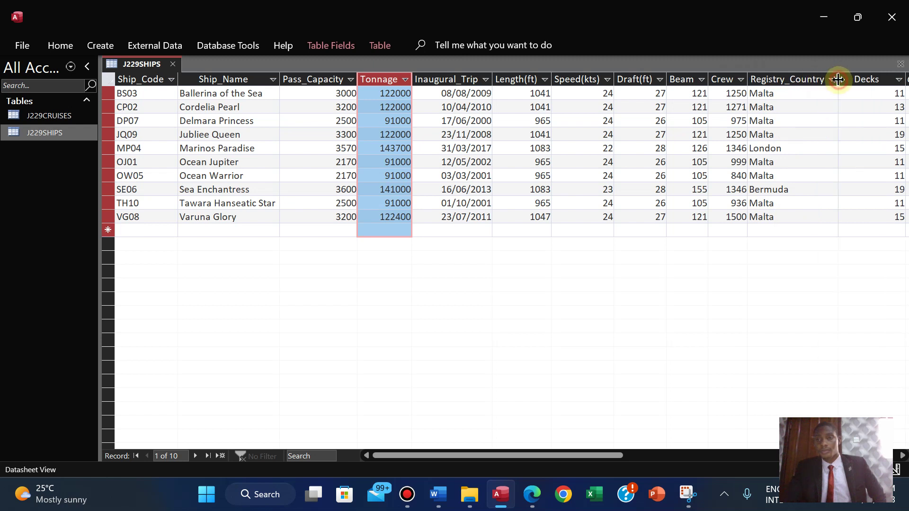
pyautogui.moveTo(444, 455); pyautogui.dragTo(522, 467)
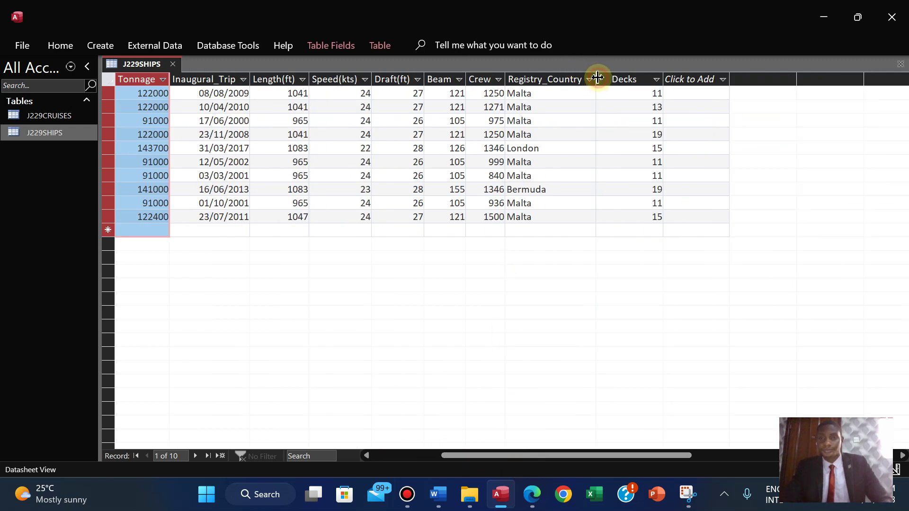
pyautogui.doubleClick(662, 75)
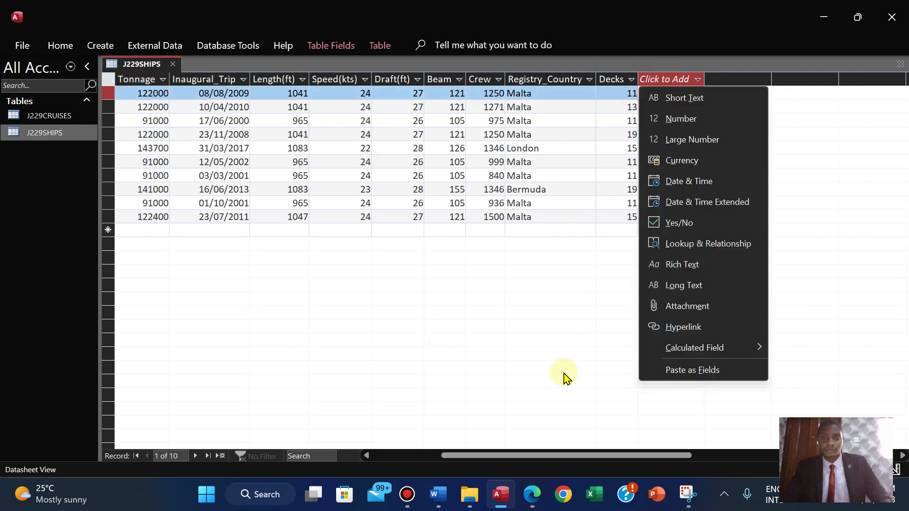
pyautogui.click(554, 333)
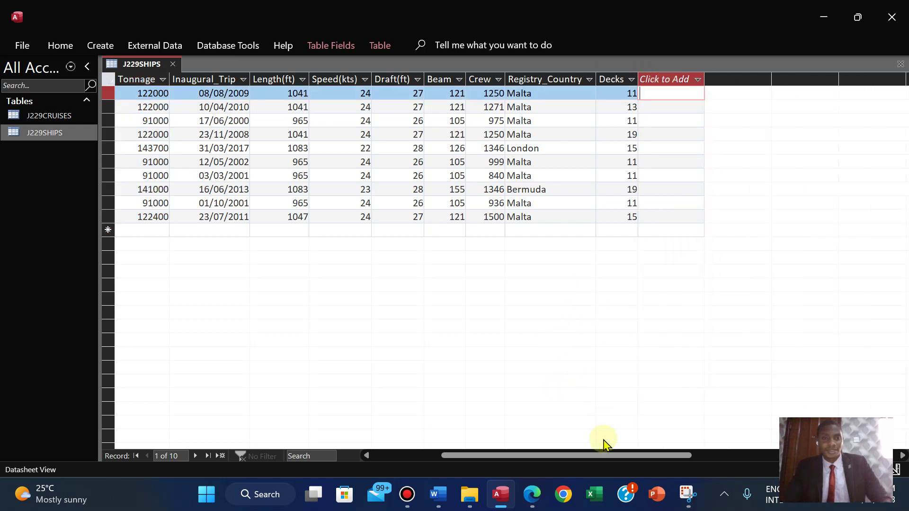
pyautogui.moveTo(582, 453); pyautogui.dragTo(514, 454)
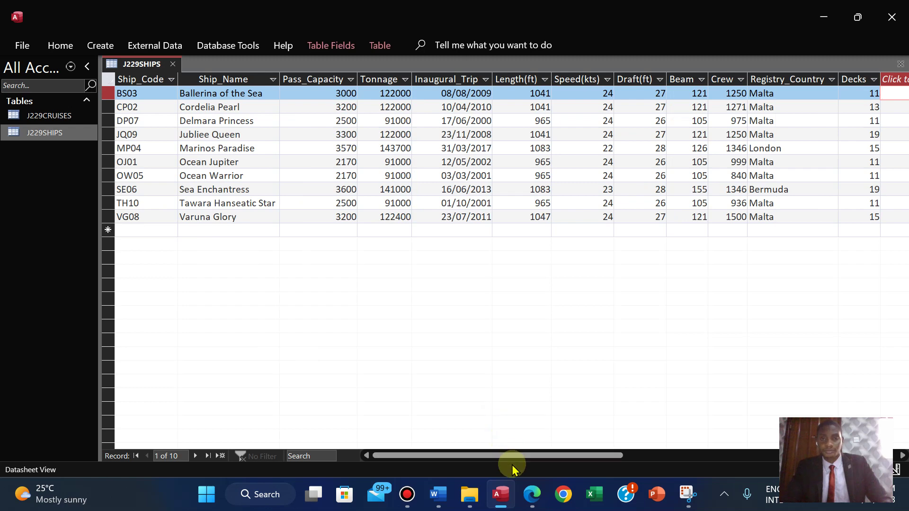
pyautogui.click(531, 494)
pyautogui.press('pageup')
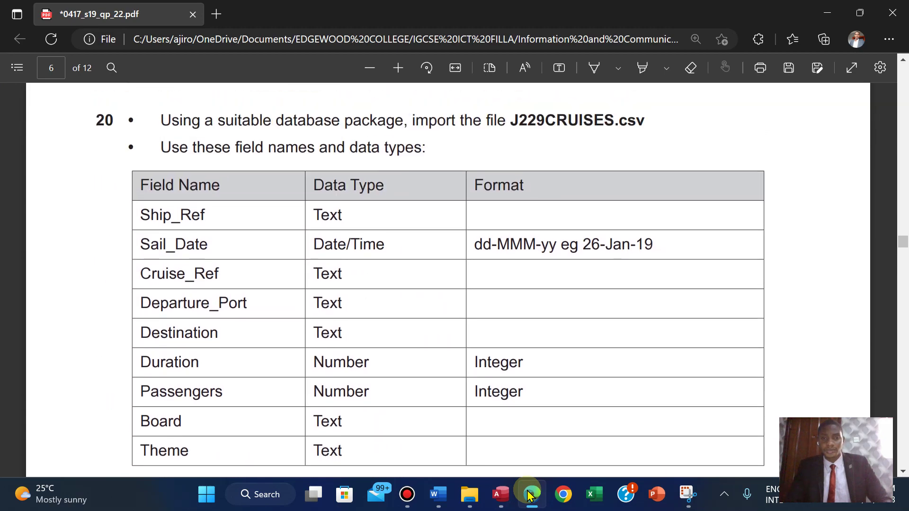
pyautogui.press('Up')
pyautogui.press('Up')
pyautogui.press('Up')
pyautogui.press('Down')
pyautogui.press('Down')
pyautogui.press('Down')
pyautogui.press('Down')
pyautogui.press('Down')
pyautogui.press('Down')
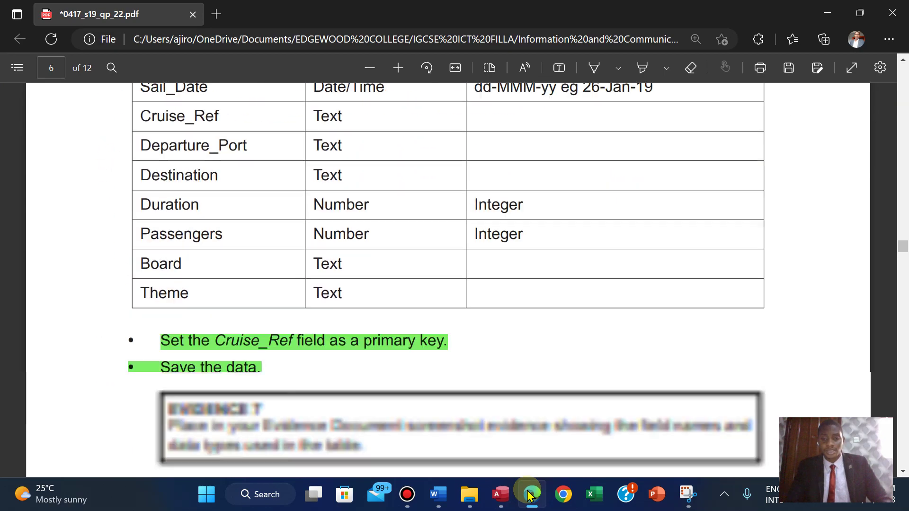
pyautogui.press('Down')
pyautogui.press('Down')
pyautogui.press('Down')
pyautogui.press('Down')
pyautogui.press('Down')
pyautogui.press('Down')
pyautogui.press('Down')
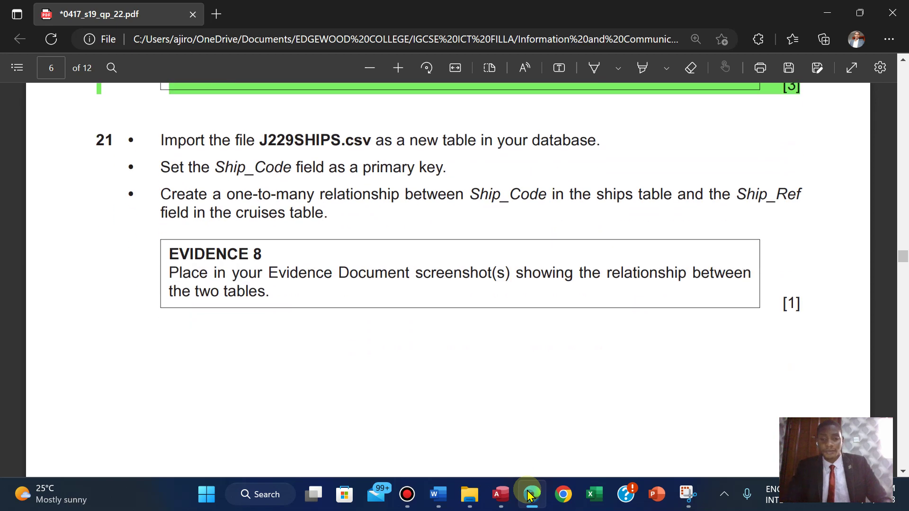
pyautogui.click(500, 494)
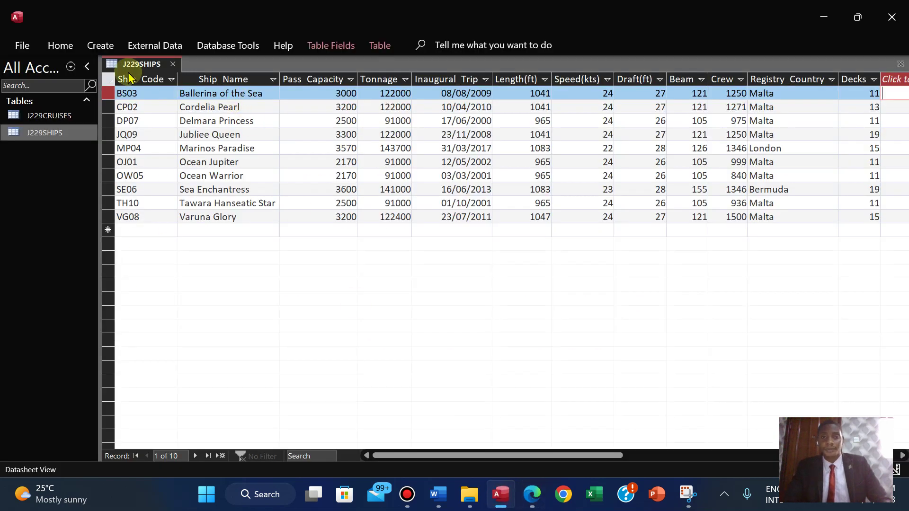
# - In J229SHIPS Design View, set the Inaugural_Trip format to Medium Date
pyautogui.click(60, 46)
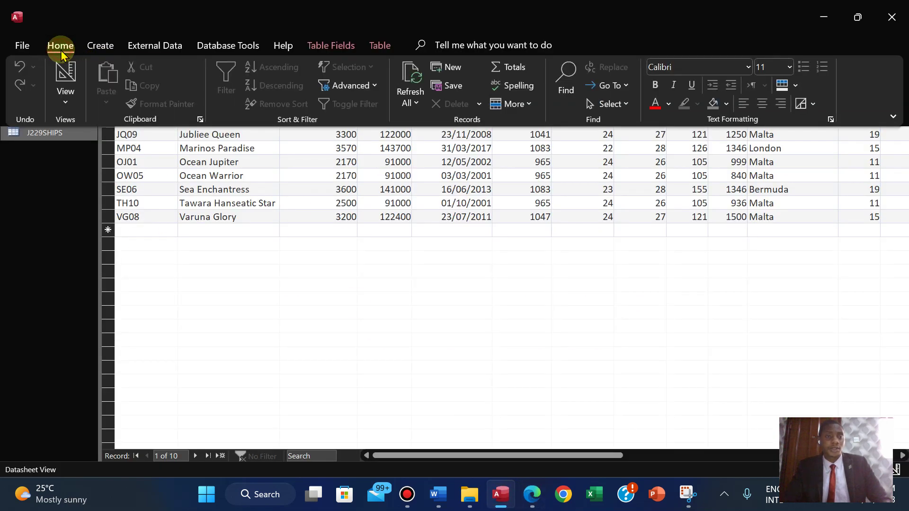
pyautogui.click(62, 105)
pyautogui.click(74, 164)
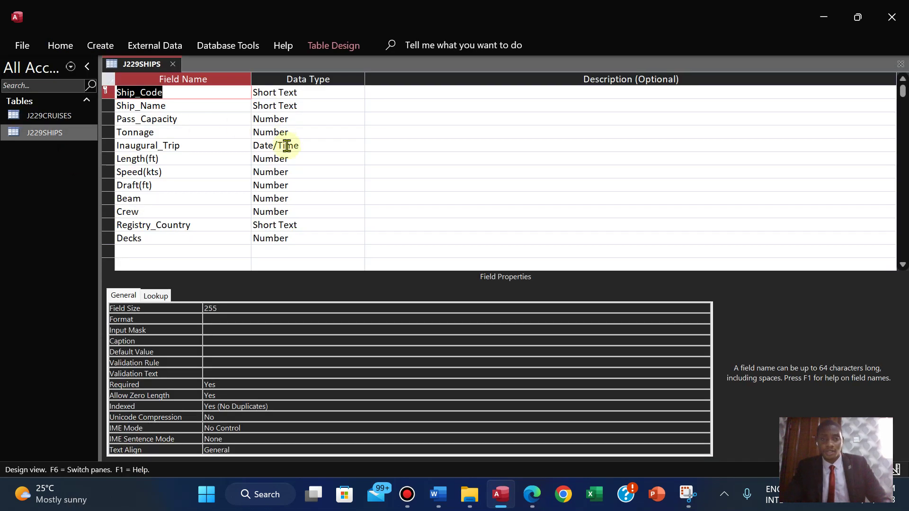
pyautogui.click(292, 145)
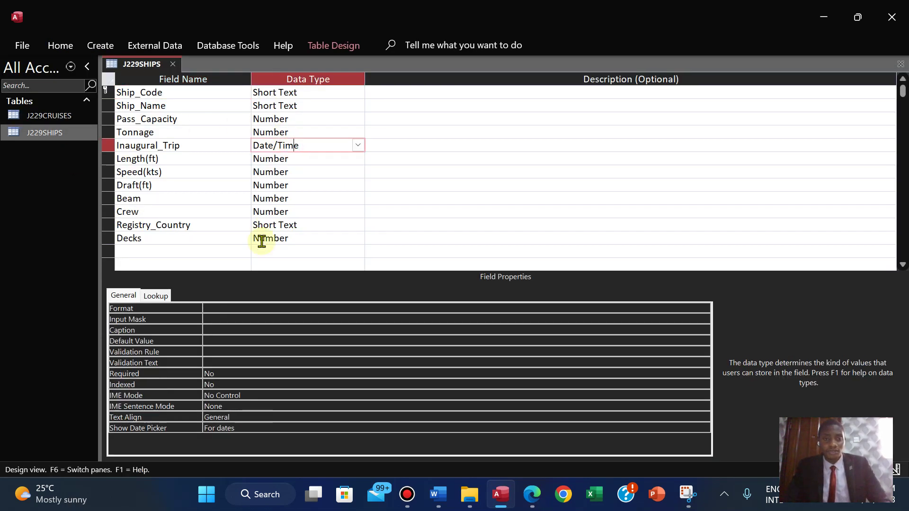
pyautogui.click(232, 307)
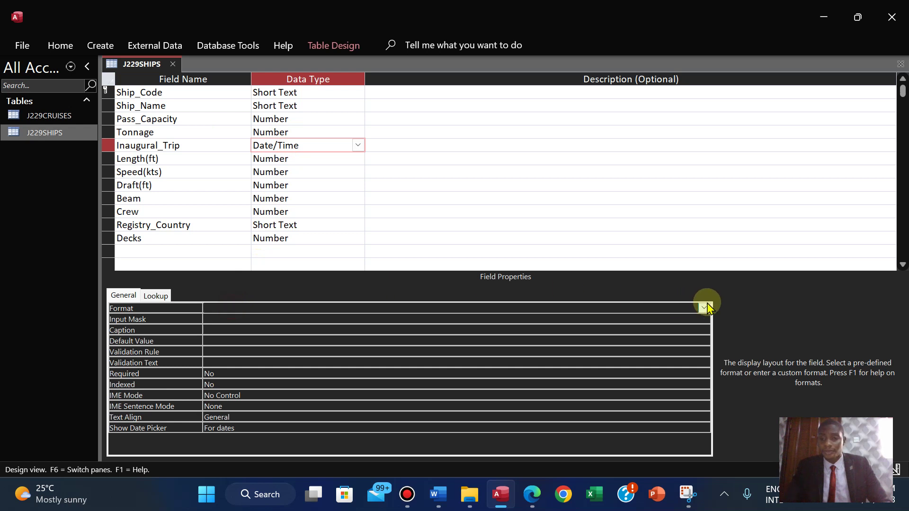
pyautogui.click(704, 308)
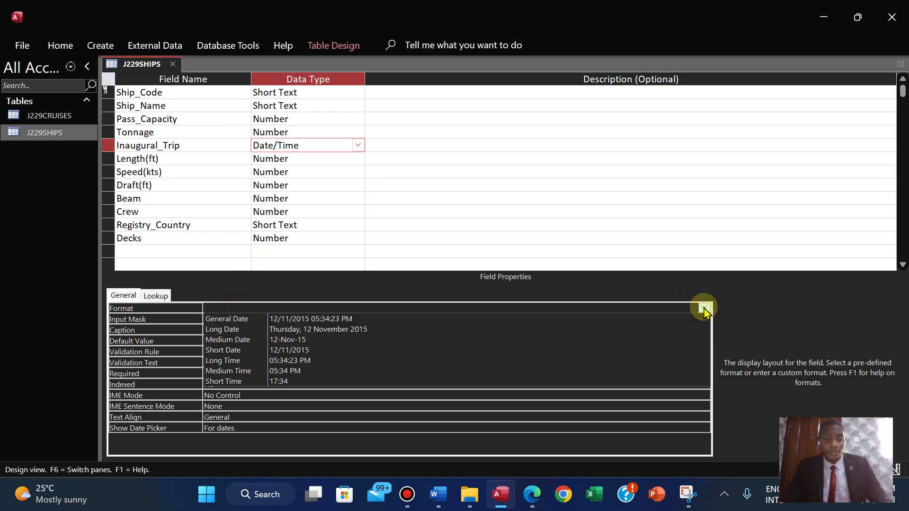
pyautogui.click(450, 342)
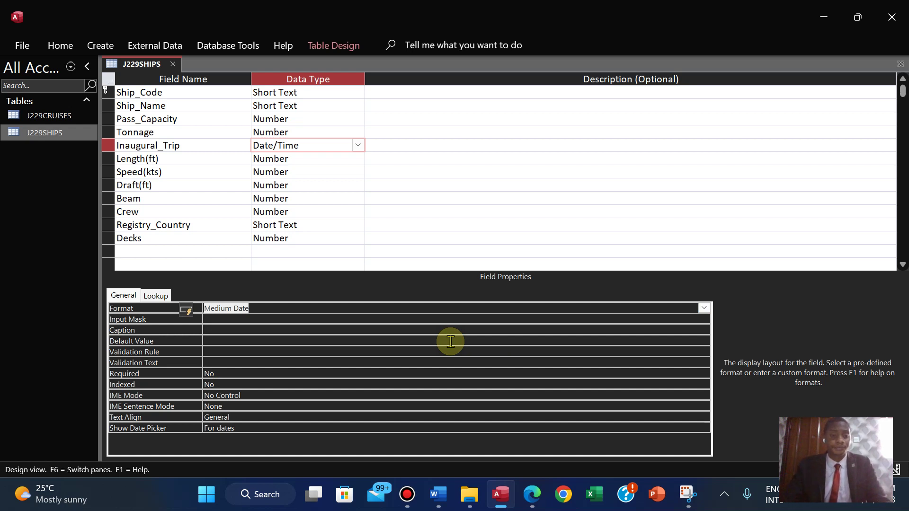
# - Save the J229SHIPS design and switch to Datasheet View
pyautogui.rightClick(142, 64)
pyautogui.click(171, 75)
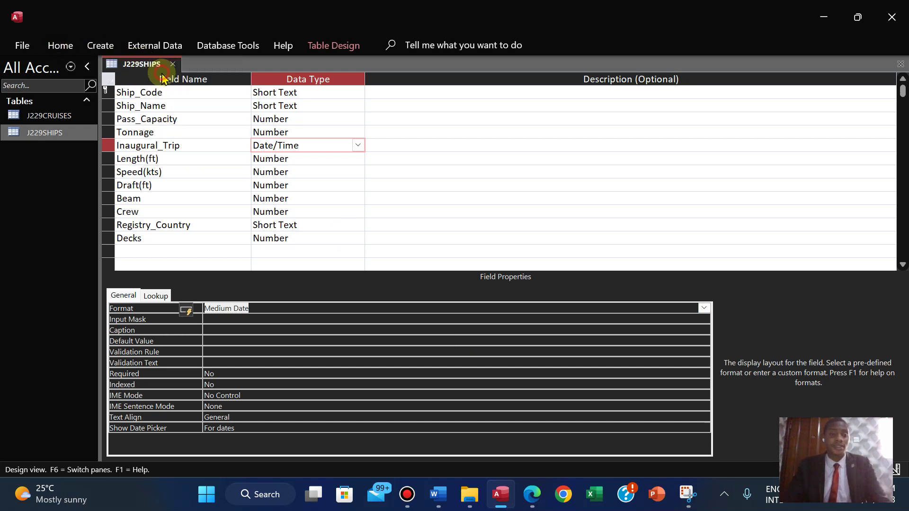
pyautogui.click(62, 46)
pyautogui.click(69, 97)
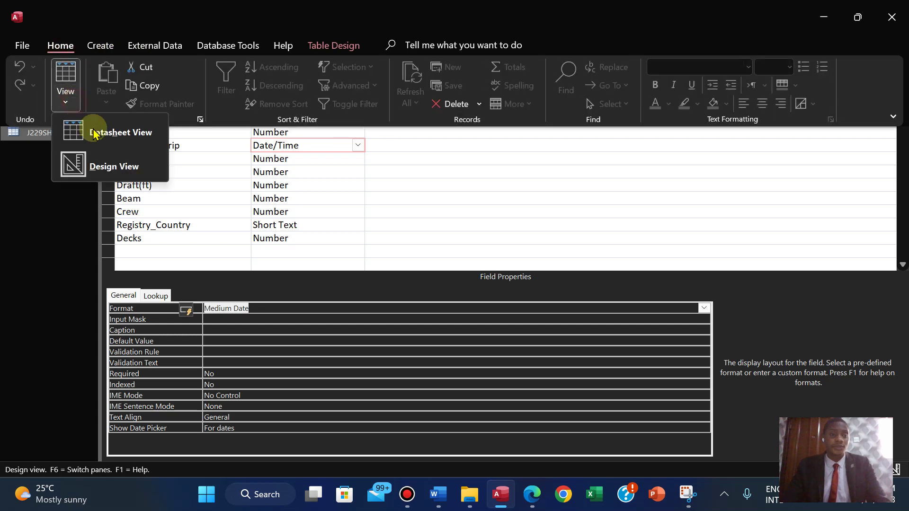
pyautogui.click(112, 143)
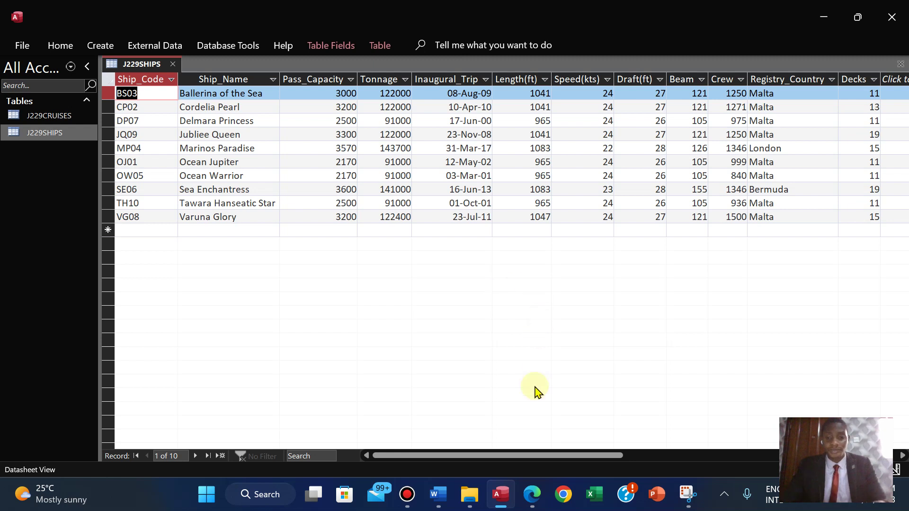
# - Close the J229SHIPS table
pyautogui.rightClick(141, 74)
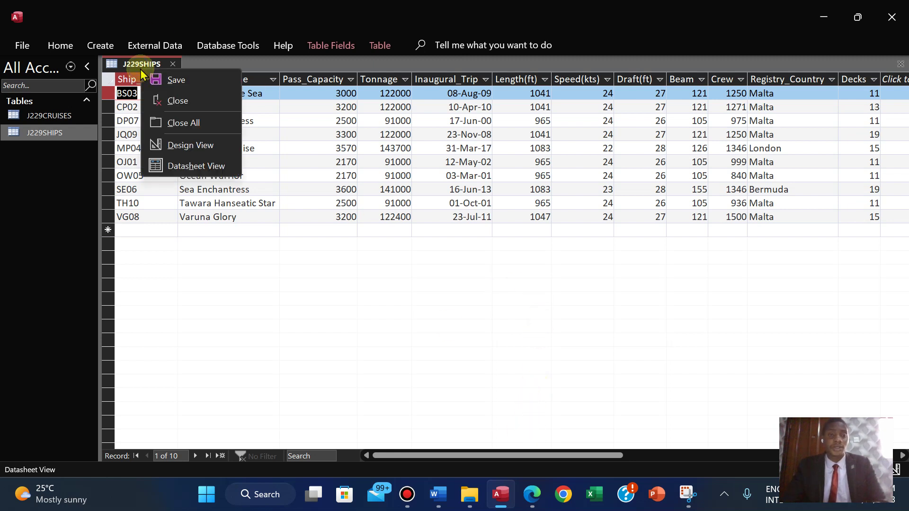
pyautogui.click(176, 82)
pyautogui.click(172, 79)
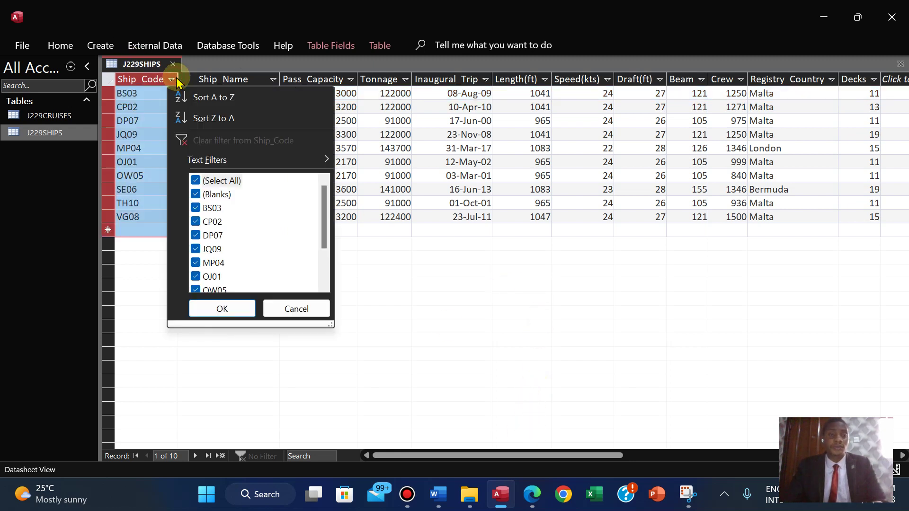
pyautogui.rightClick(144, 65)
pyautogui.click(173, 99)
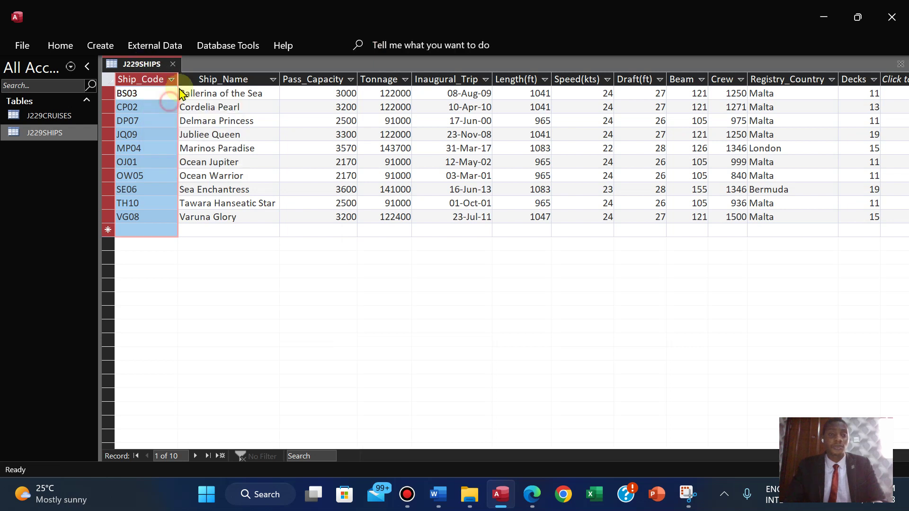
# - Add J229CRUISES and J229SHIPS to the Relationships window and enlarge both field lists
pyautogui.click(218, 45)
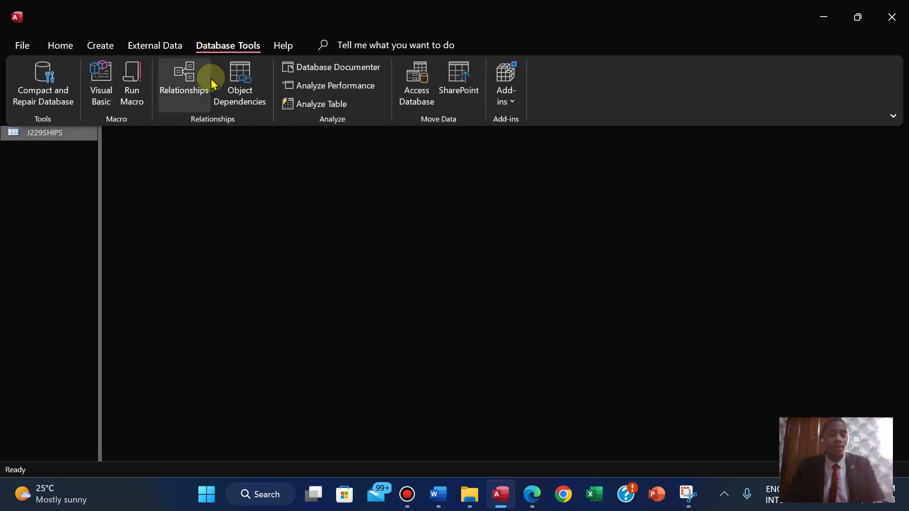
pyautogui.click(183, 80)
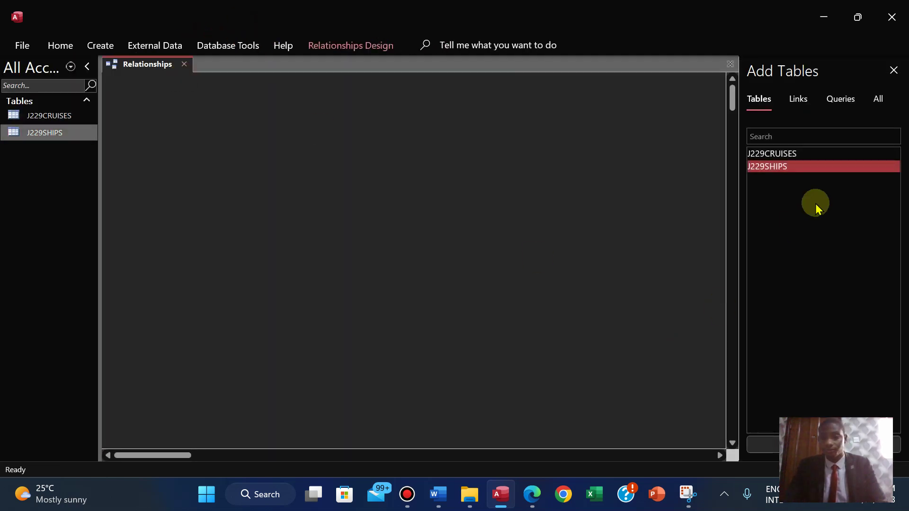
pyautogui.keyDown('shift'); pyautogui.click(782, 153); pyautogui.keyUp('shift')
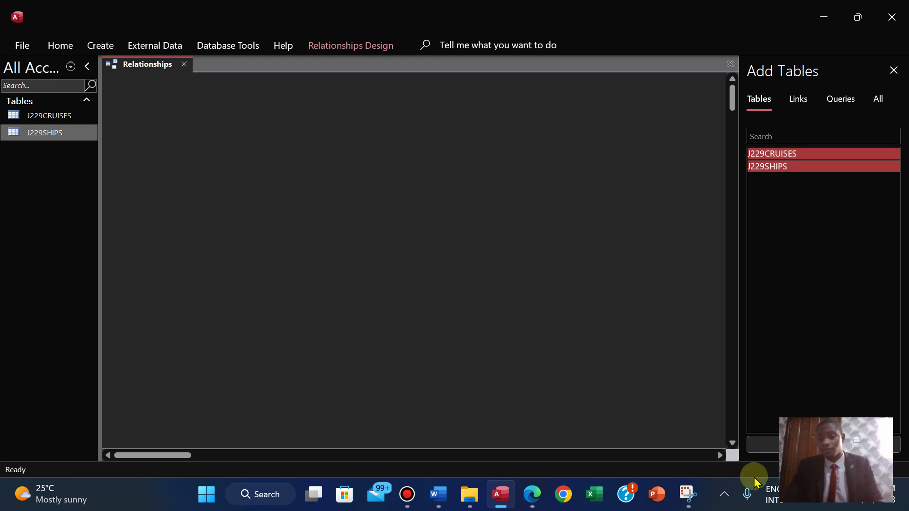
pyautogui.click(759, 450)
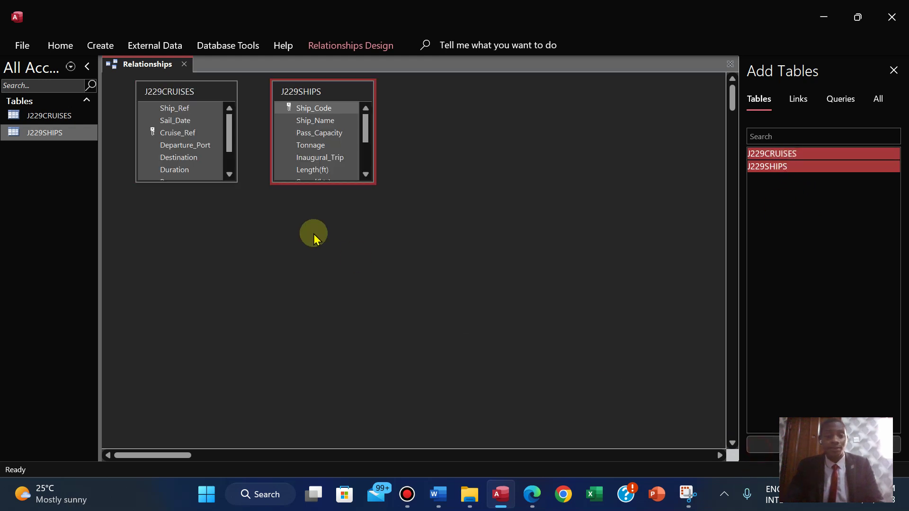
pyautogui.doubleClick(319, 183)
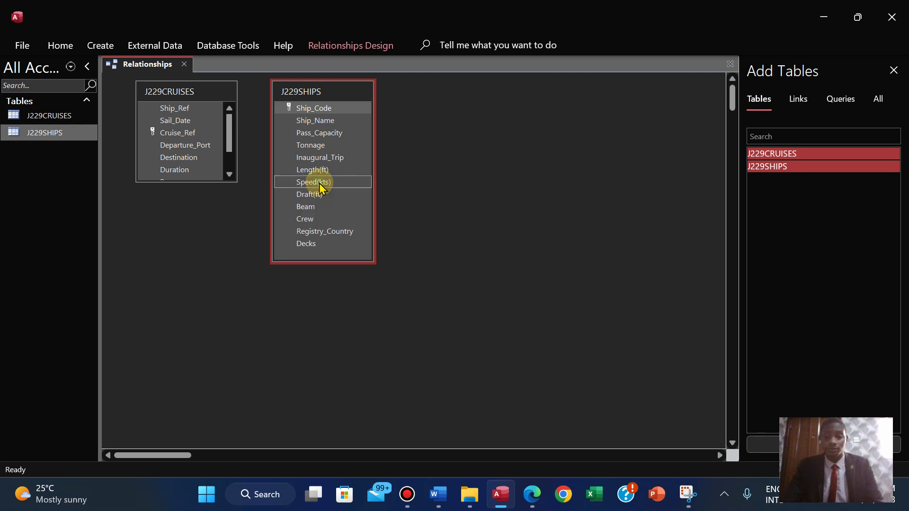
pyautogui.doubleClick(188, 182)
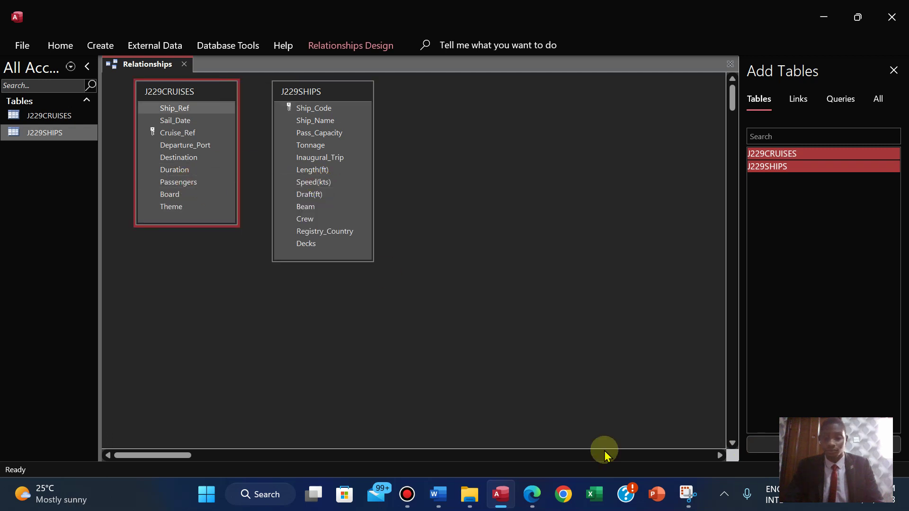
pyautogui.click(540, 497)
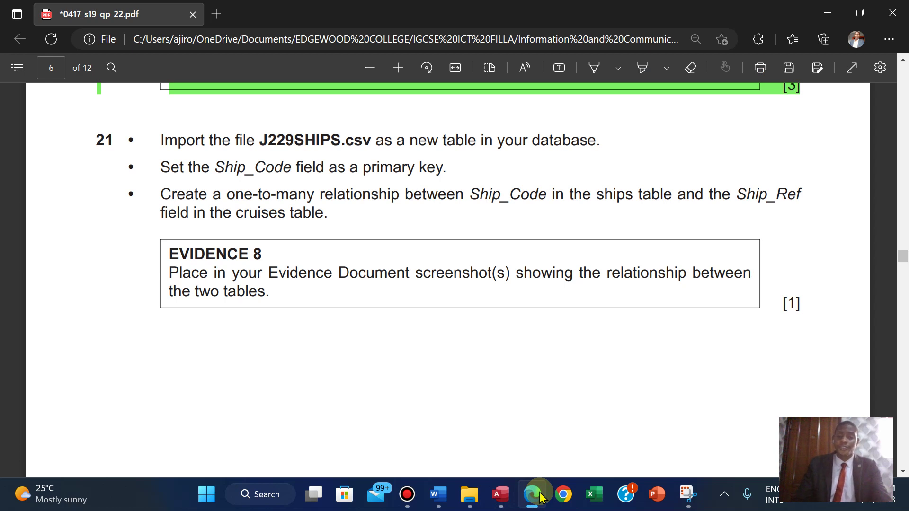
pyautogui.click(503, 497)
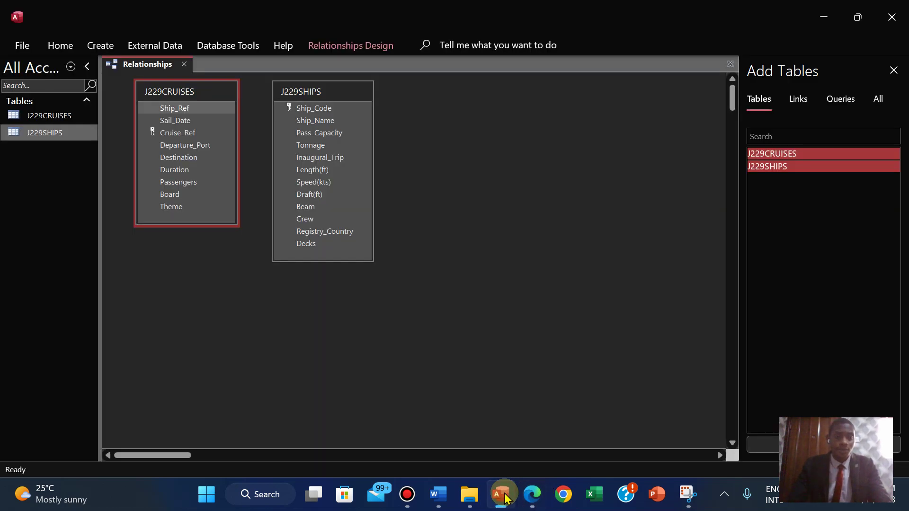
pyautogui.click(504, 497)
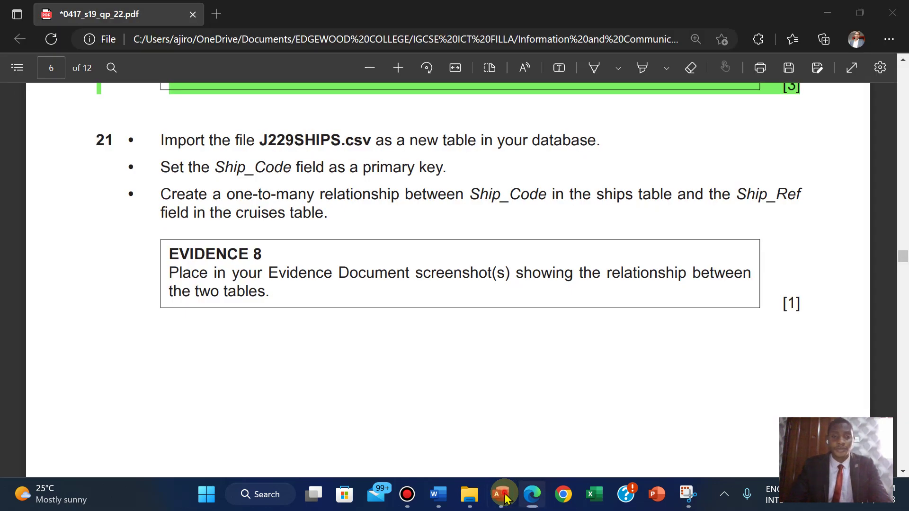
pyautogui.click(505, 497)
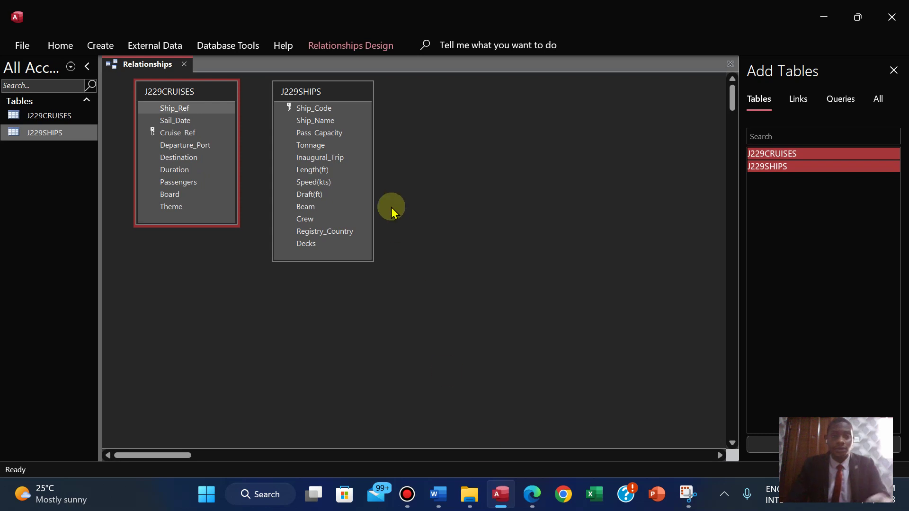
pyautogui.click(317, 112)
# - Drag Ship_Code onto Ship_Ref and create the one-to-many relationship
pyautogui.moveTo(311, 112); pyautogui.dragTo(218, 116)
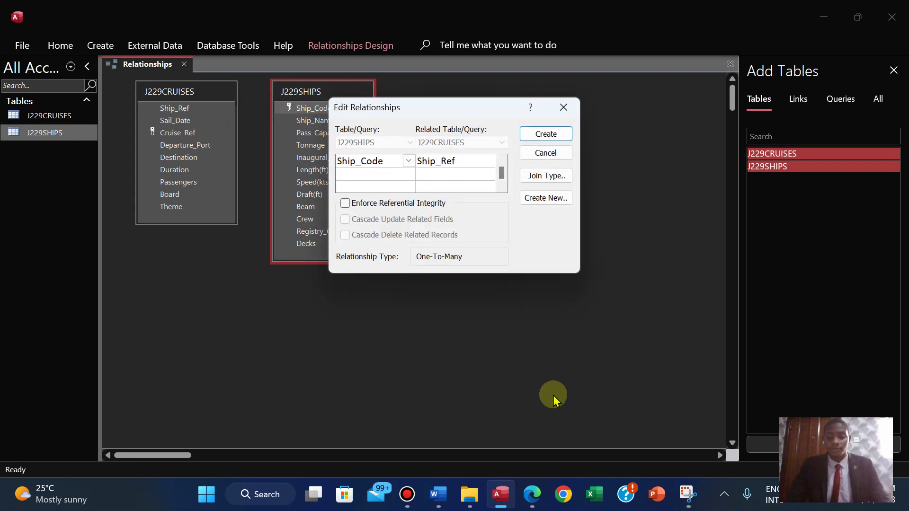
pyautogui.click(538, 507)
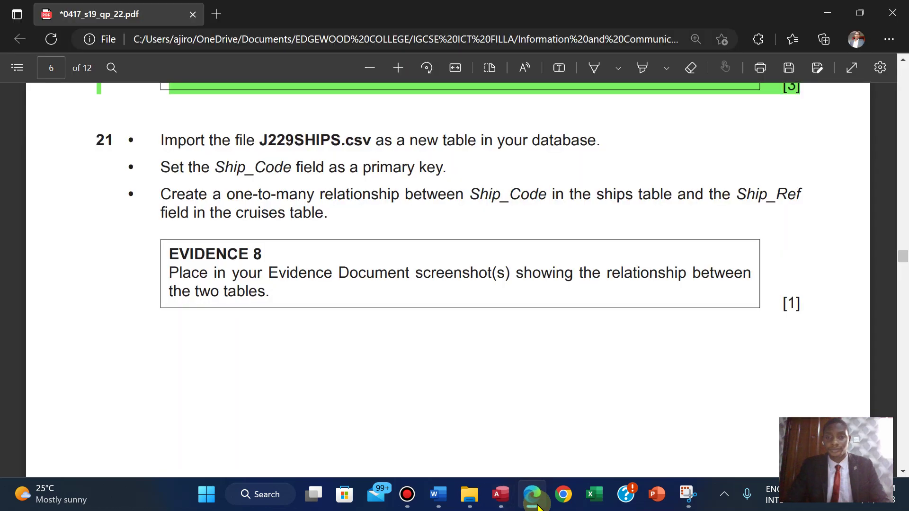
pyautogui.click(538, 508)
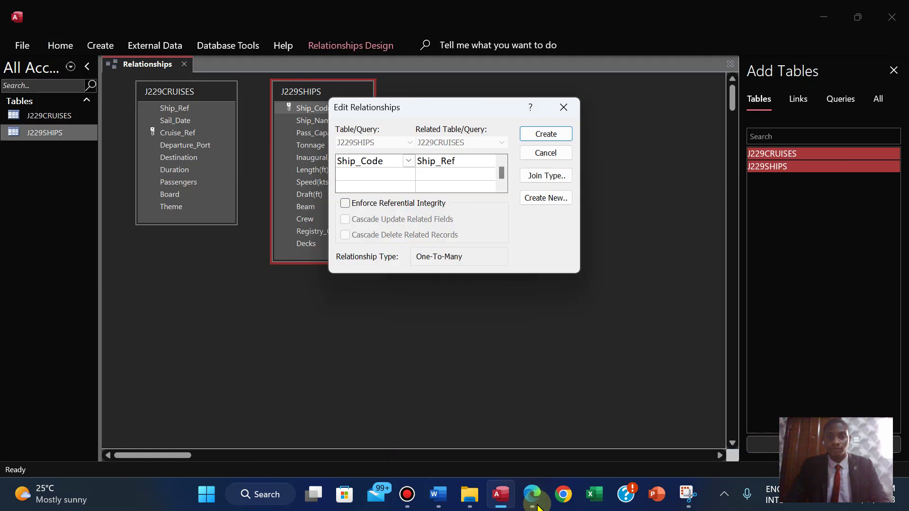
pyautogui.click(538, 507)
pyautogui.click(538, 508)
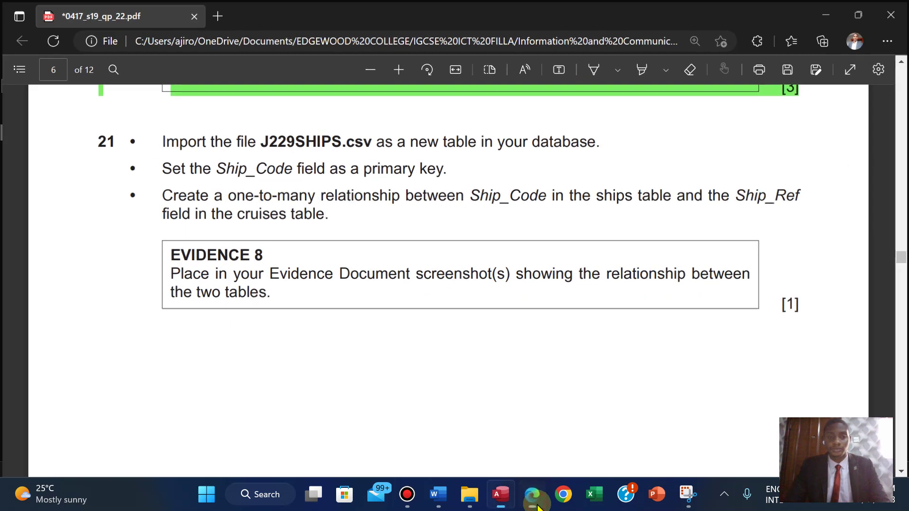
pyautogui.click(545, 138)
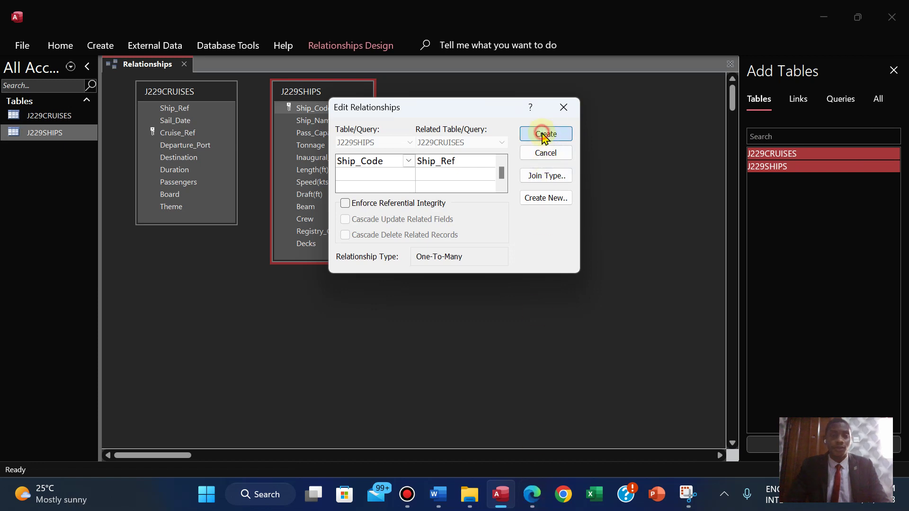
# - Rearrange J229SHIPS on the left and J229CRUISES to its right
pyautogui.moveTo(181, 93); pyautogui.dragTo(436, 101)
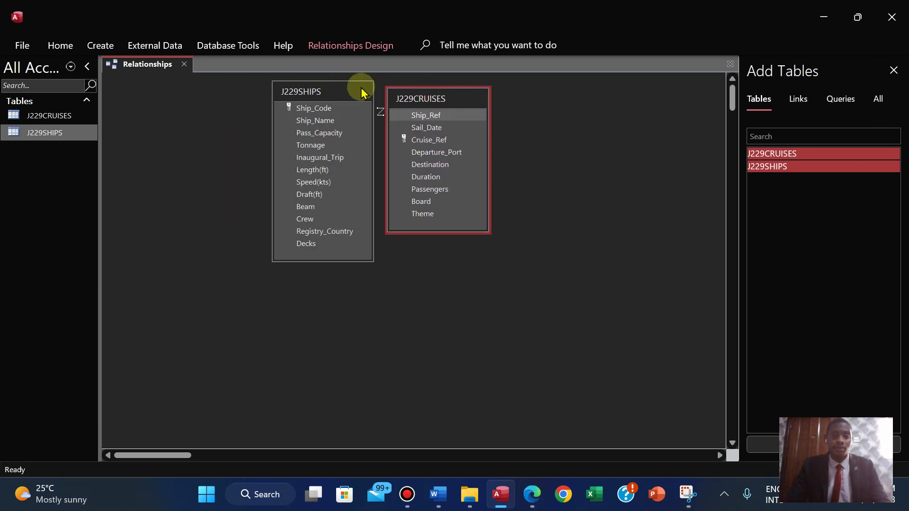
pyautogui.moveTo(338, 92); pyautogui.dragTo(199, 92)
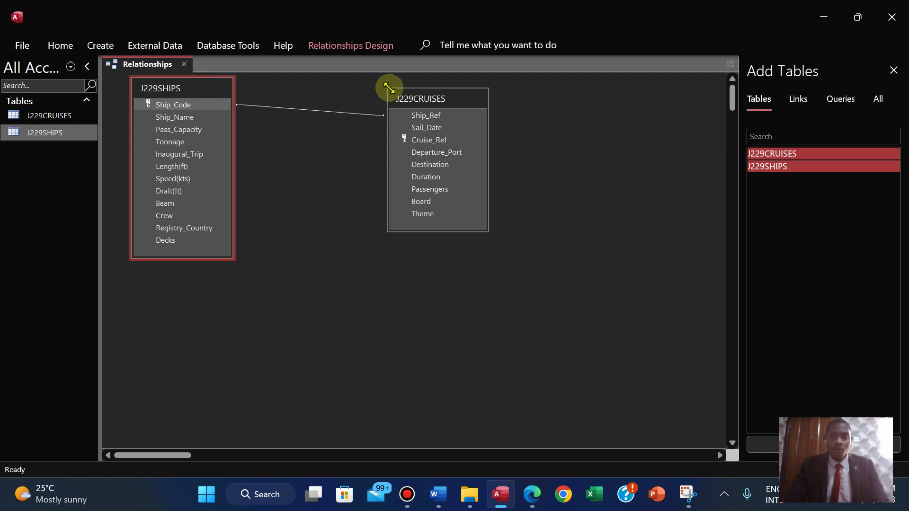
pyautogui.moveTo(408, 99); pyautogui.dragTo(305, 116)
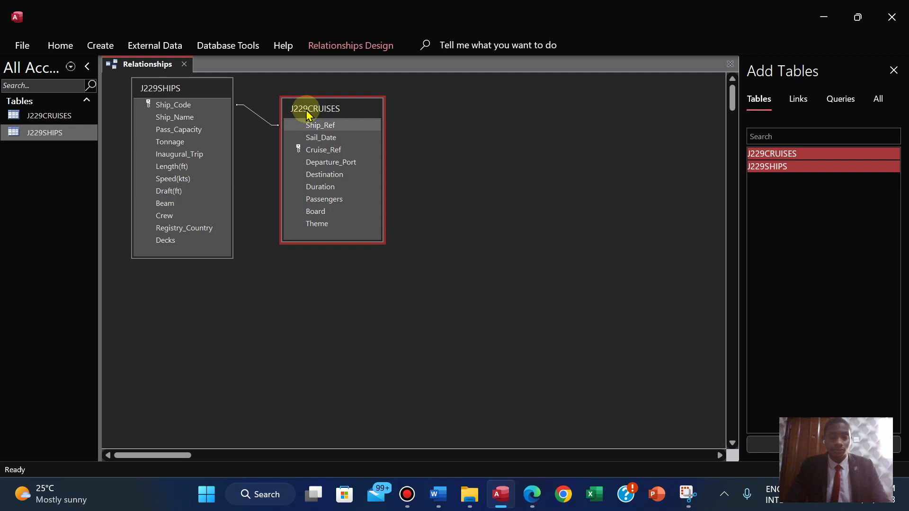
# - Place J229CRUISES close beside J229SHIPS and open the Edit Relationships dialog
pyautogui.moveTo(330, 115); pyautogui.dragTo(325, 125)
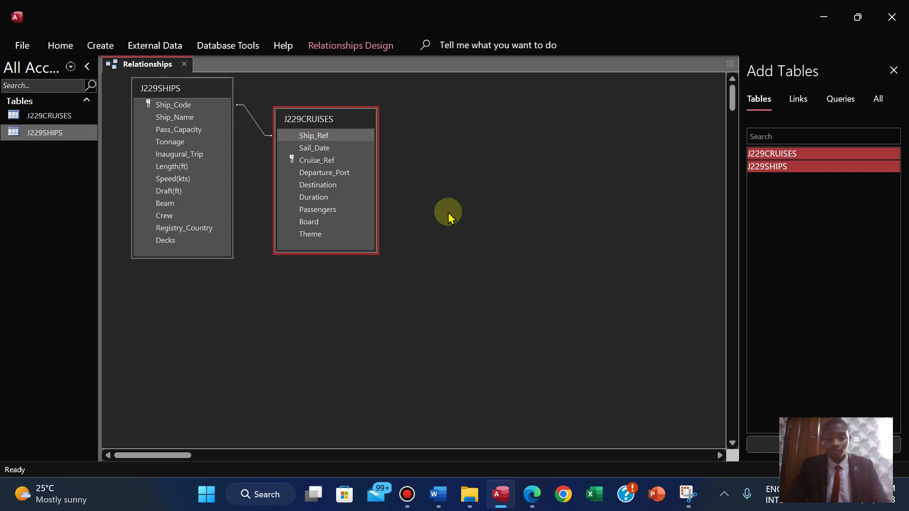
pyautogui.click(532, 494)
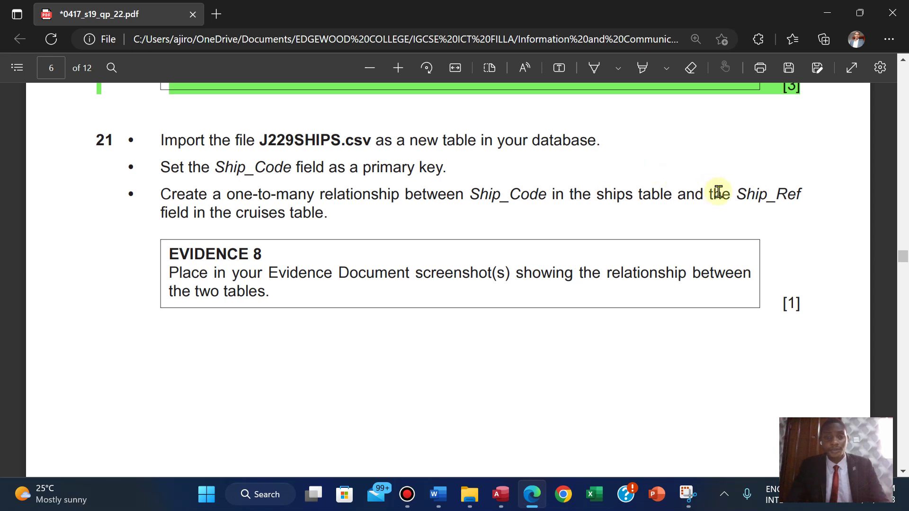
pyautogui.click(504, 494)
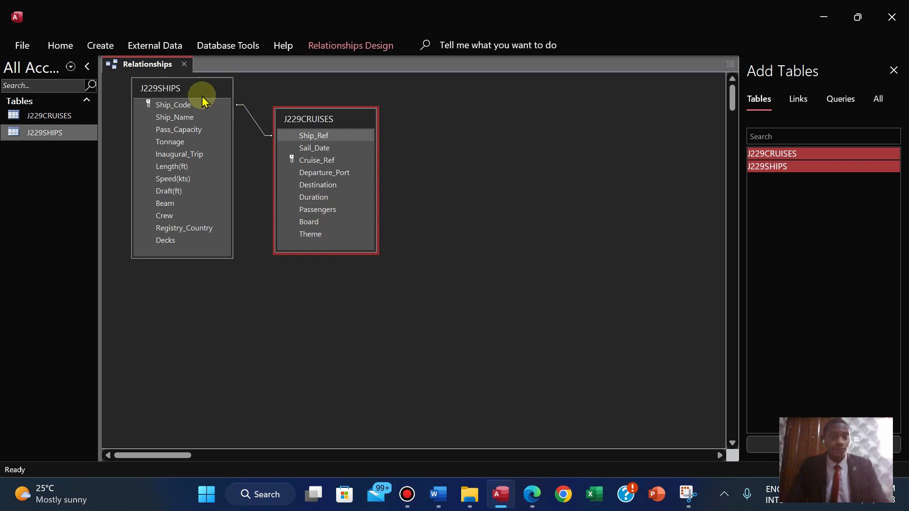
pyautogui.moveTo(187, 86); pyautogui.dragTo(169, 99)
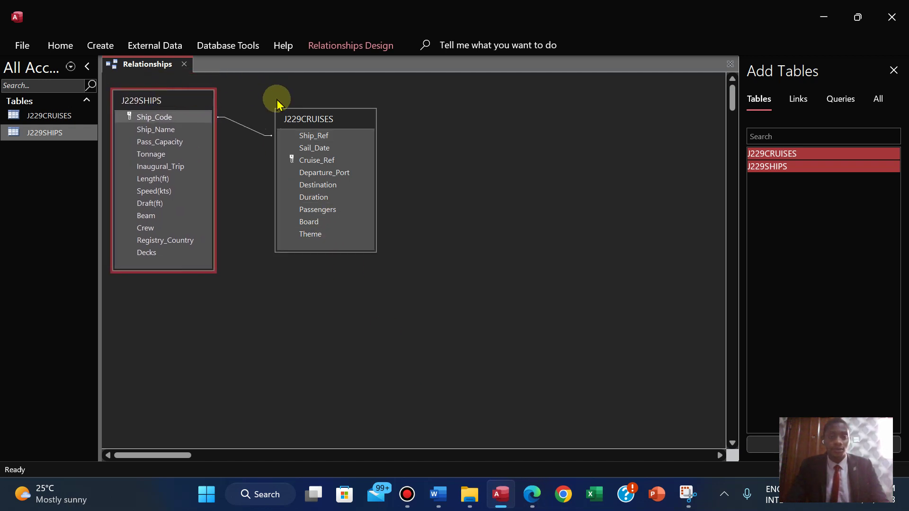
pyautogui.moveTo(292, 120); pyautogui.dragTo(255, 150)
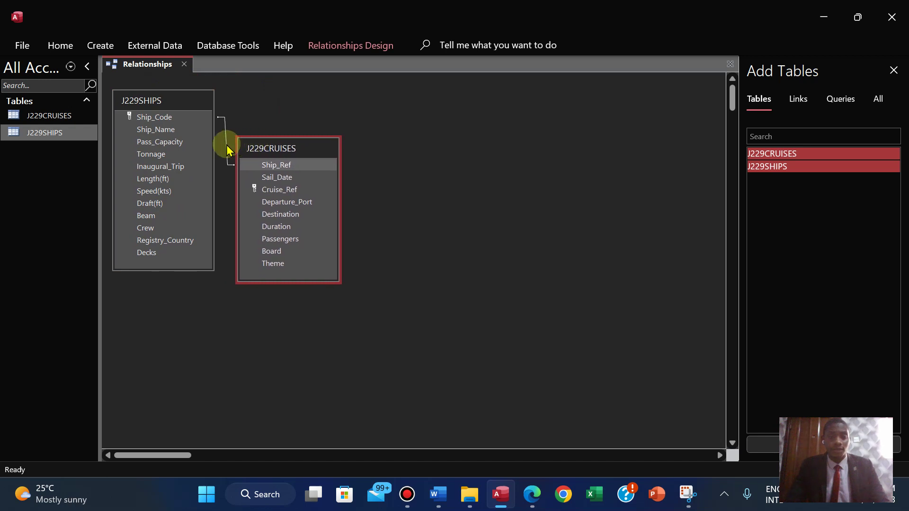
pyautogui.doubleClick(222, 145)
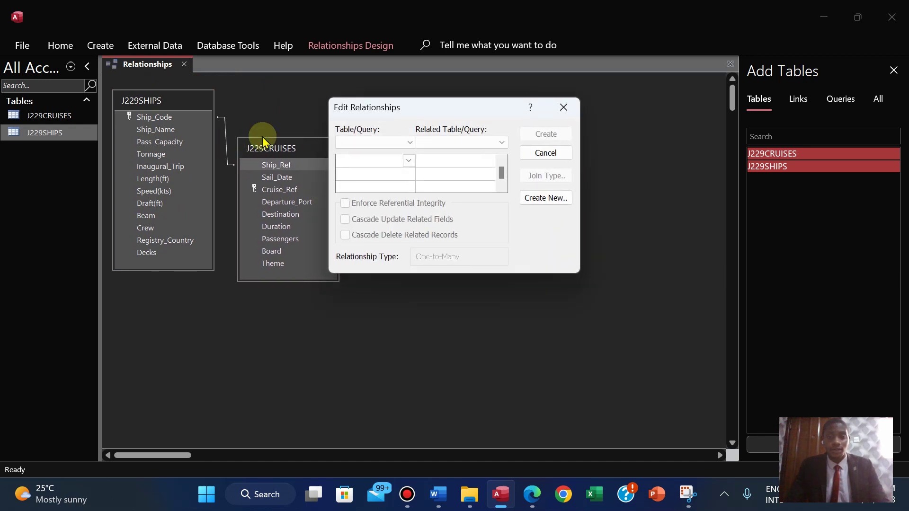
# - Reopen the Ship_Code to Ship_Ref one-to-many relationship details and move the dialog slightly aside
pyautogui.click(564, 107)
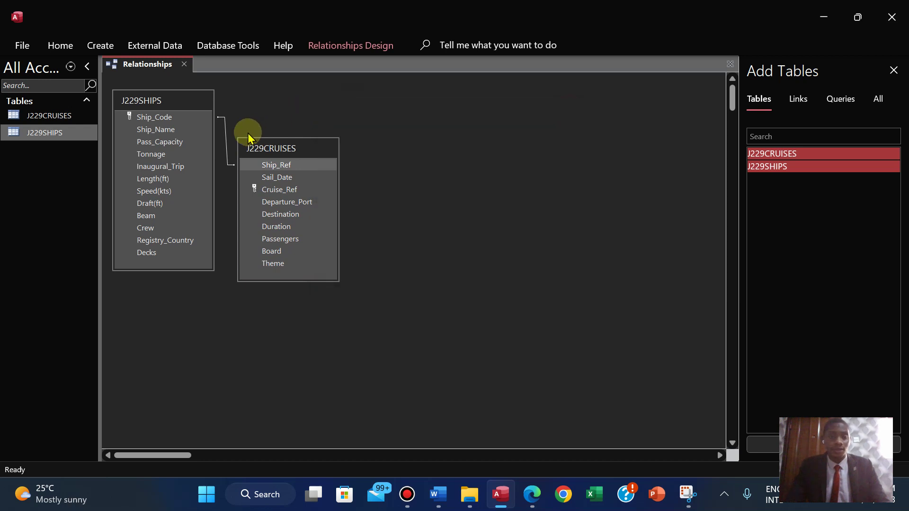
pyautogui.doubleClick(226, 142)
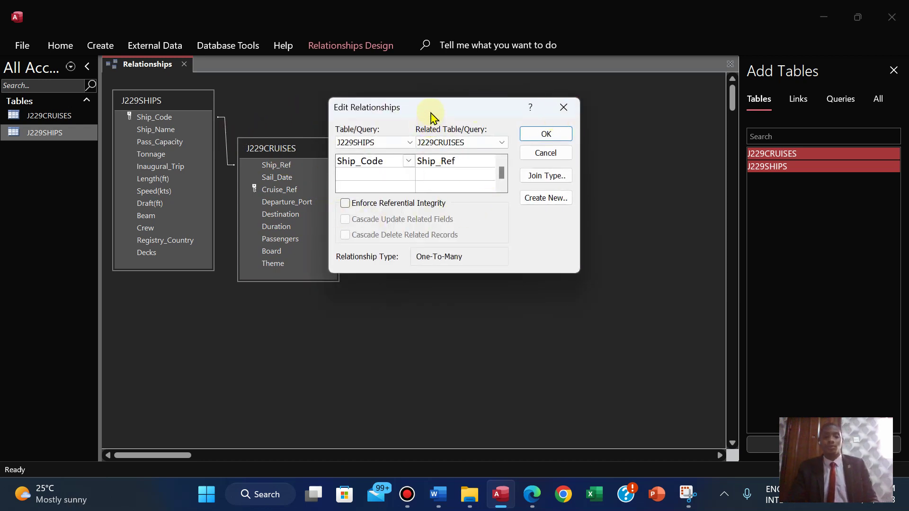
pyautogui.moveTo(429, 105); pyautogui.dragTo(448, 125)
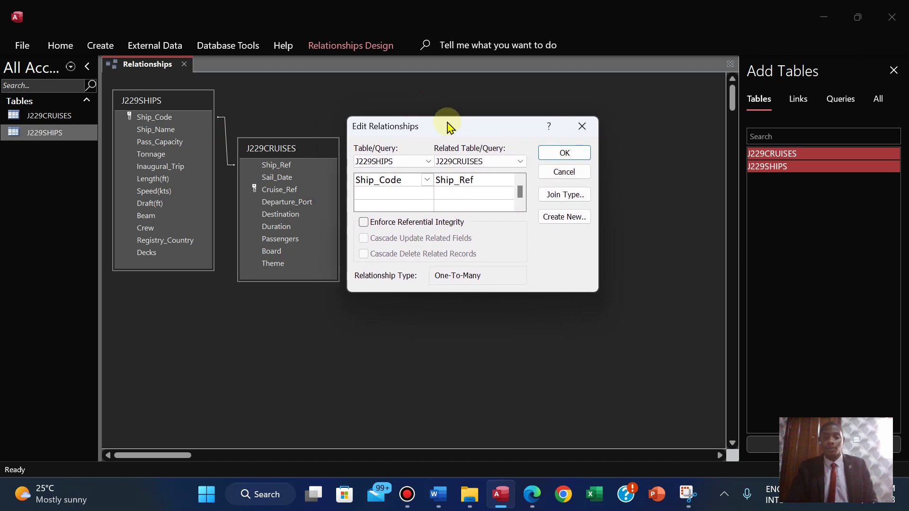
# - Snip the Relationships window with its one-to-many dialog, then return to the exam paper in Edge
pyautogui.click(688, 494)
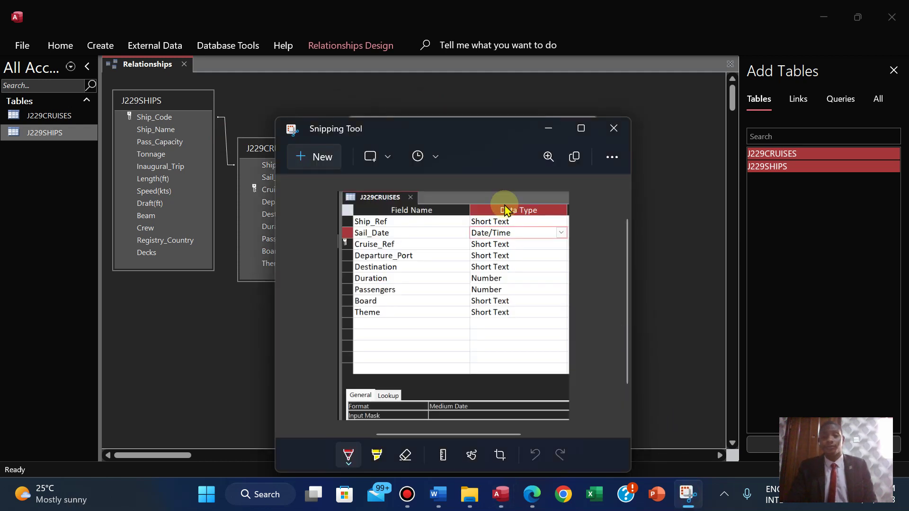
pyautogui.click(303, 157)
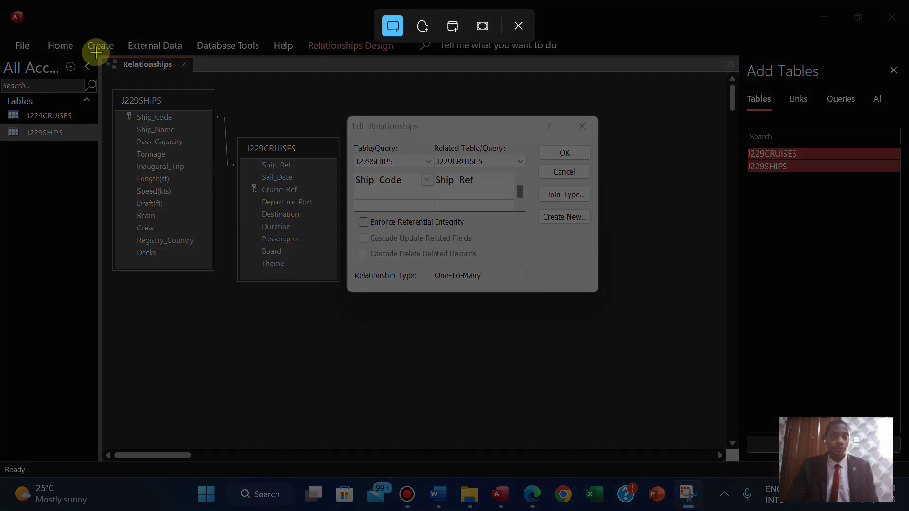
pyautogui.moveTo(96, 53); pyautogui.dragTo(612, 311)
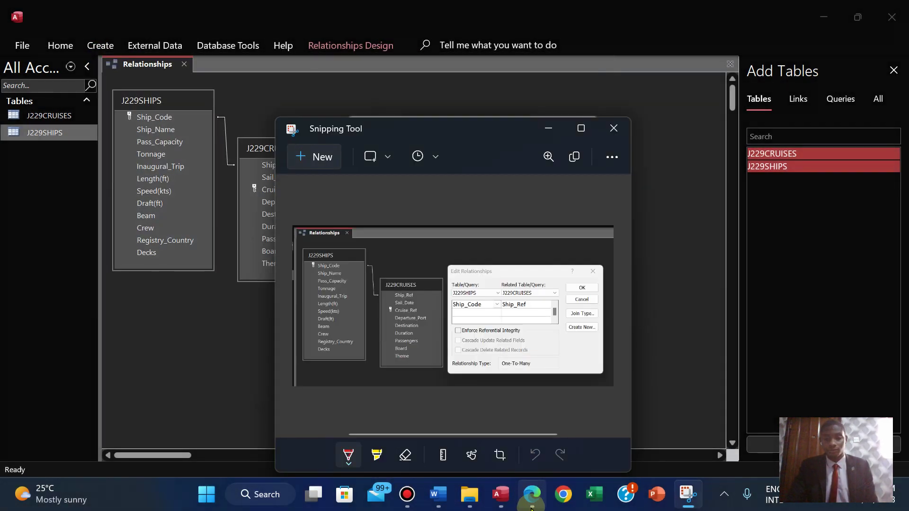
pyautogui.click(531, 495)
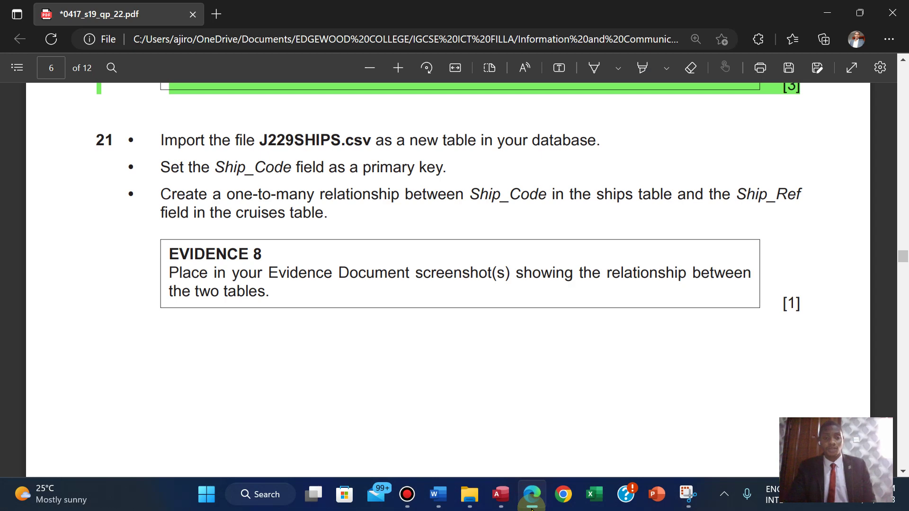
# - Paste the relationship screenshot below Step 21 in the evidence document and shrink it
pyautogui.click(438, 494)
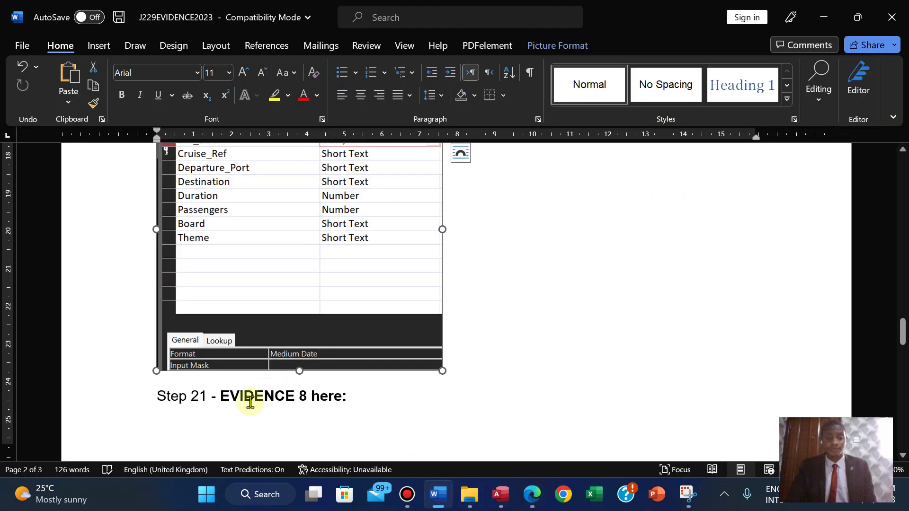
pyautogui.click(173, 423)
pyautogui.hotkey('ctrl', 'v')
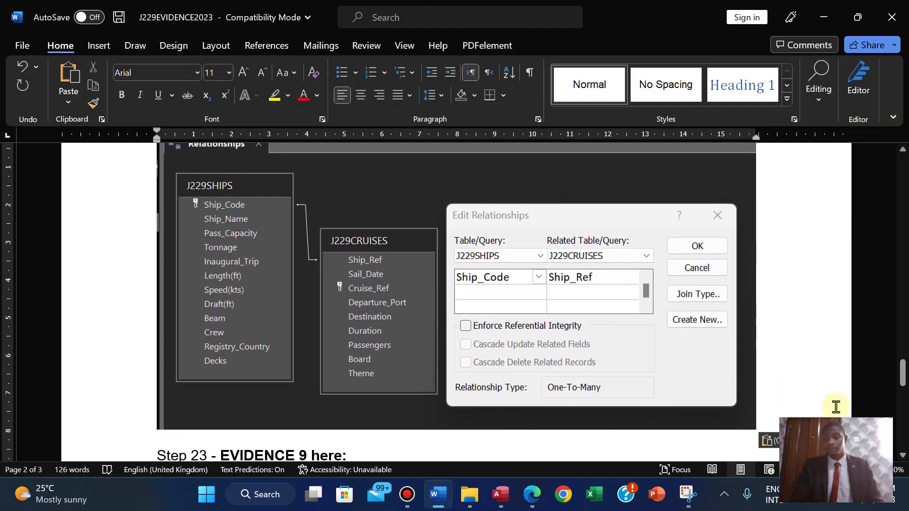
pyautogui.click(703, 406)
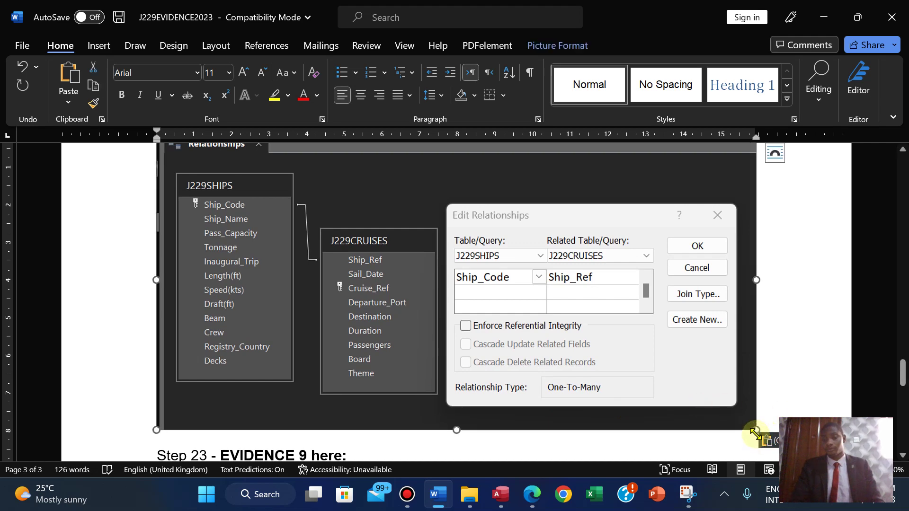
pyautogui.moveTo(756, 429); pyautogui.dragTo(685, 394)
pyautogui.moveTo(901, 367); pyautogui.dragTo(893, 325)
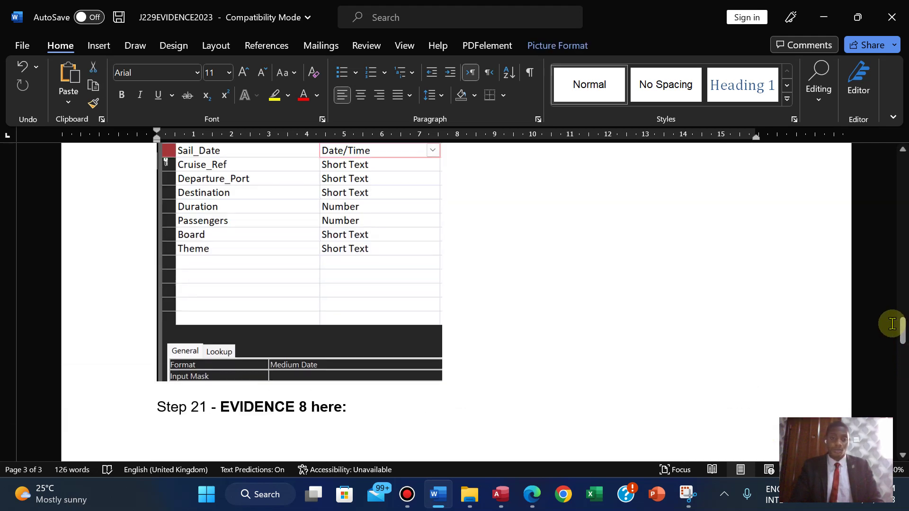
# - Insert a page break so Step 21 starts on a new page
pyautogui.click(159, 410)
pyautogui.hotkey('ctrl', 'Return')
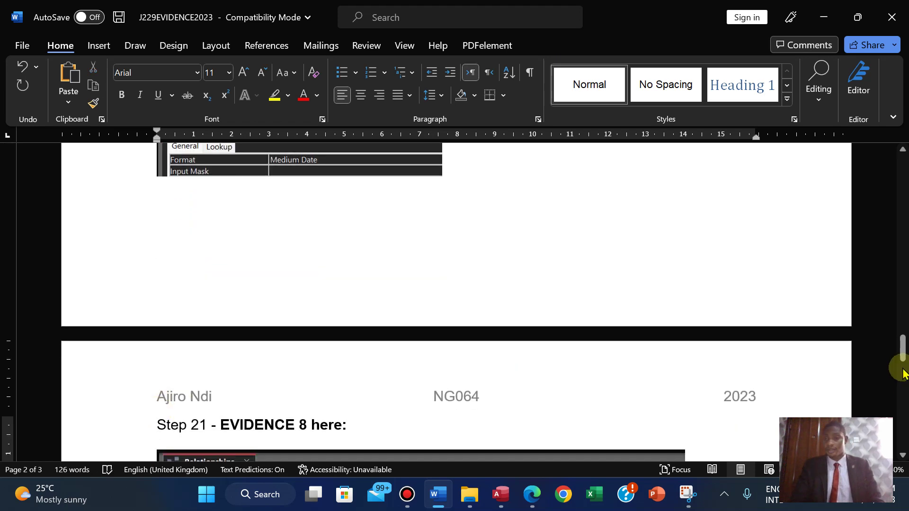
pyautogui.moveTo(901, 371)
pyautogui.mouseDown()
pyautogui.moveTo(902, 384)
pyautogui.moveTo(899, 372)
pyautogui.mouseUp()
pyautogui.click(531, 494)
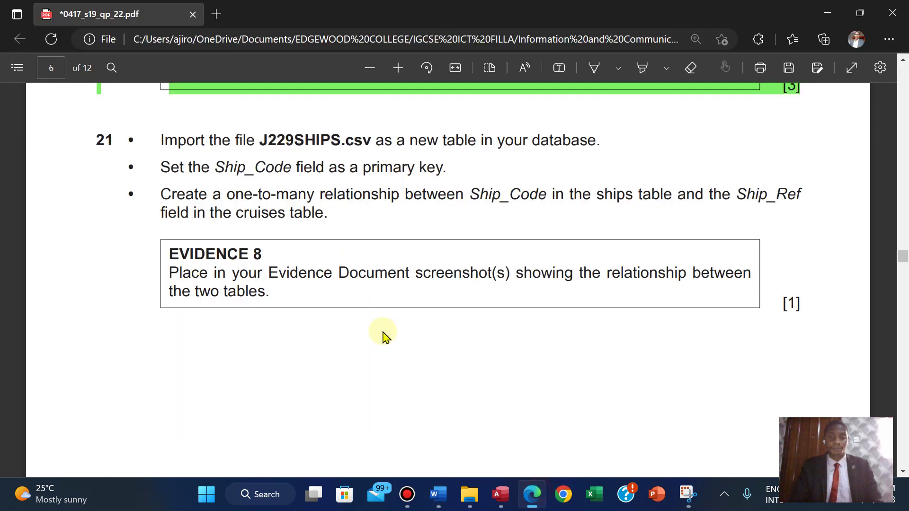
# - Highlight question 21 and its Evidence 8 box green, then scroll on to question 22
pyautogui.moveTo(161, 135); pyautogui.dragTo(802, 310)
pyautogui.moveTo(833, 237)
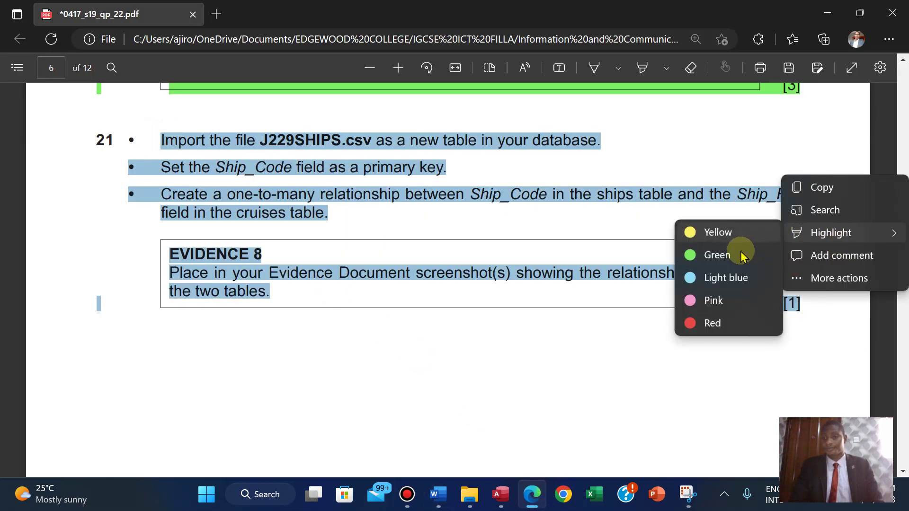
pyautogui.click(737, 258)
pyautogui.scroll(-10, 737, 258)
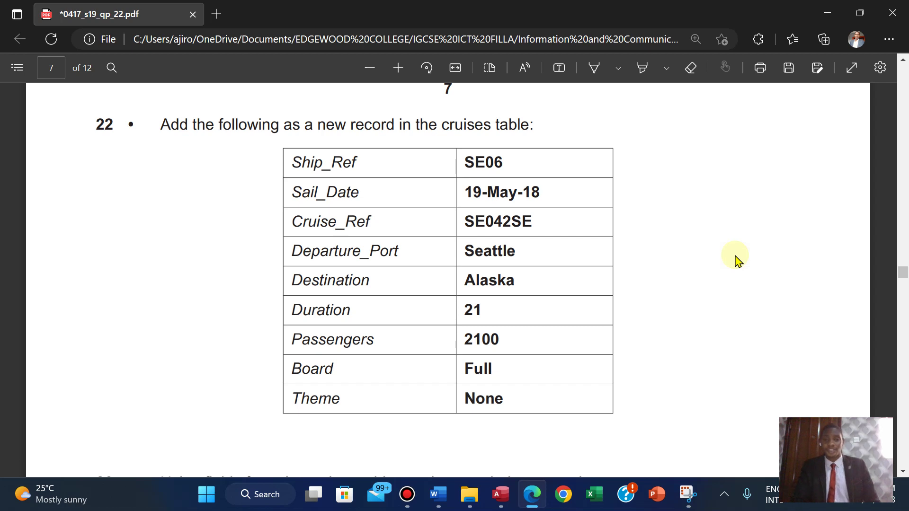
# - Confirm the ships-to-cruises relationship, then save and close the Relationships layout
pyautogui.click(500, 494)
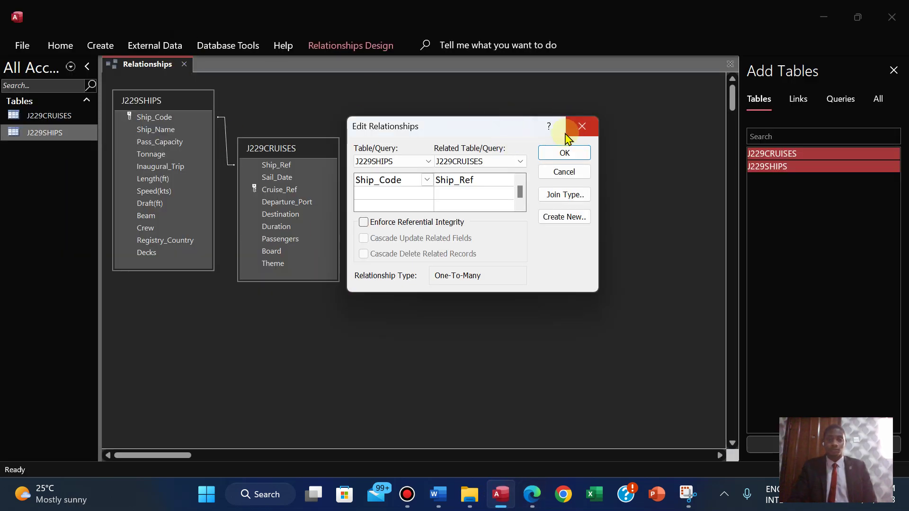
pyautogui.click(562, 155)
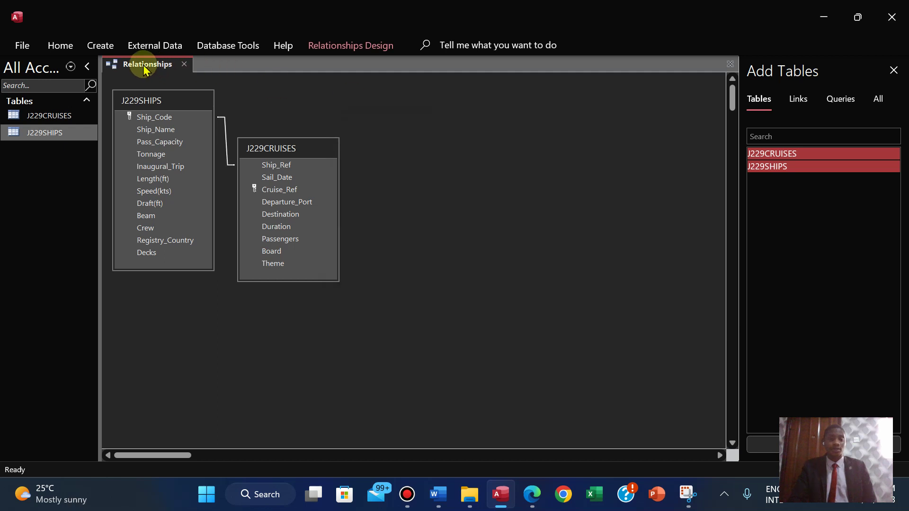
pyautogui.rightClick(144, 65)
pyautogui.click(190, 100)
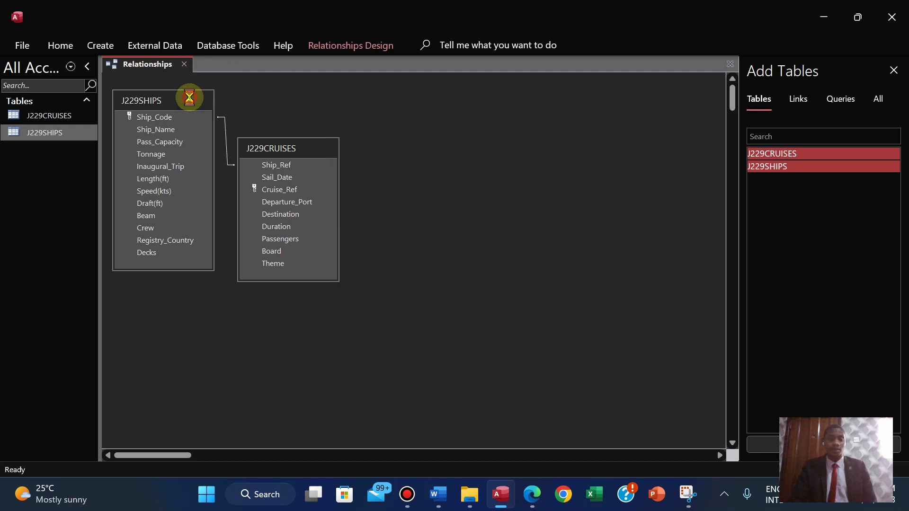
pyautogui.click(568, 227)
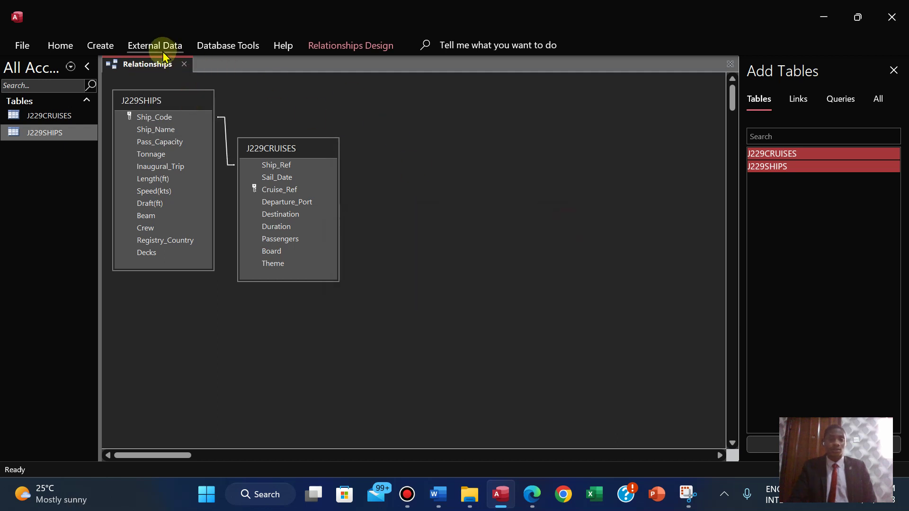
pyautogui.rightClick(128, 64)
pyautogui.click(161, 75)
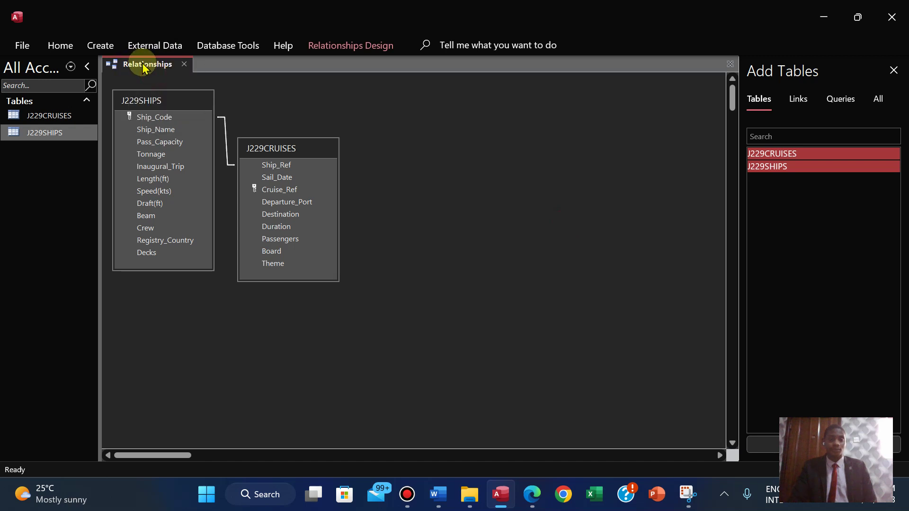
pyautogui.rightClick(144, 68)
pyautogui.click(178, 92)
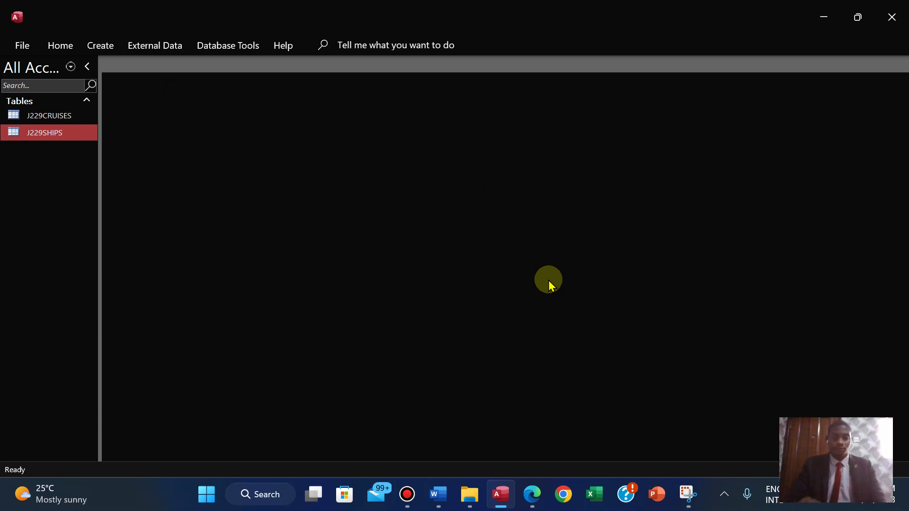
# - Open the J229CRUISES table datasheet and check the new cruise record's values in the PDF
pyautogui.click(531, 497)
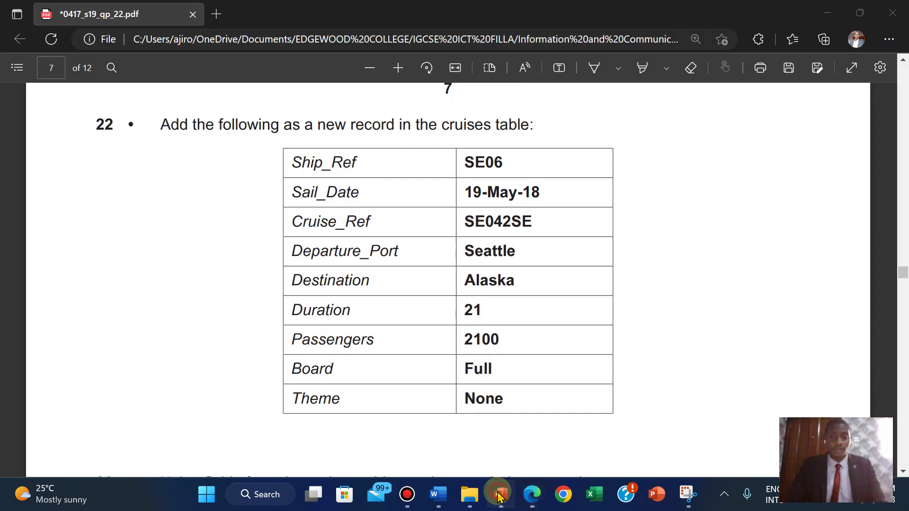
pyautogui.click(530, 494)
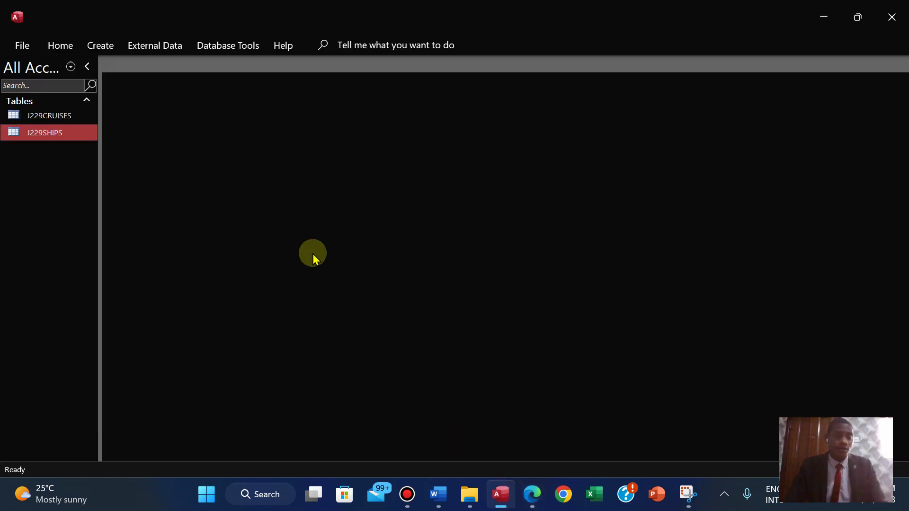
pyautogui.doubleClick(54, 118)
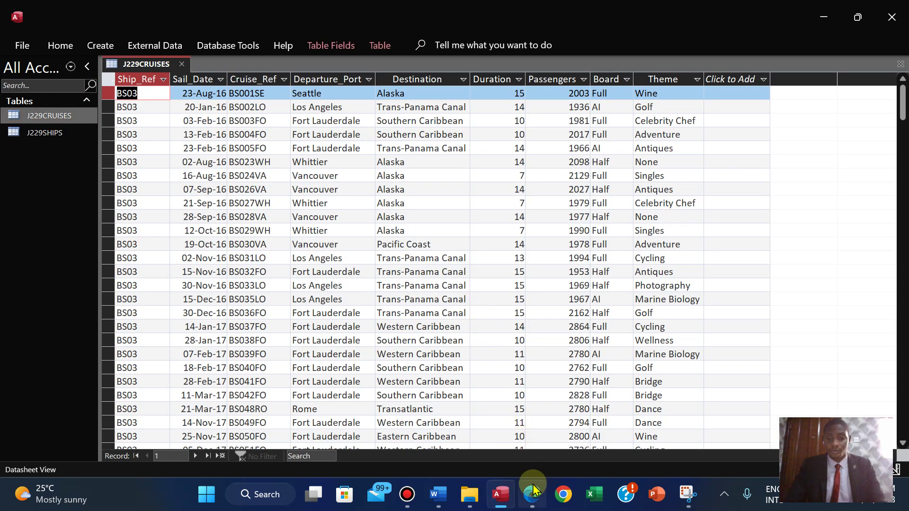
pyautogui.click(533, 487)
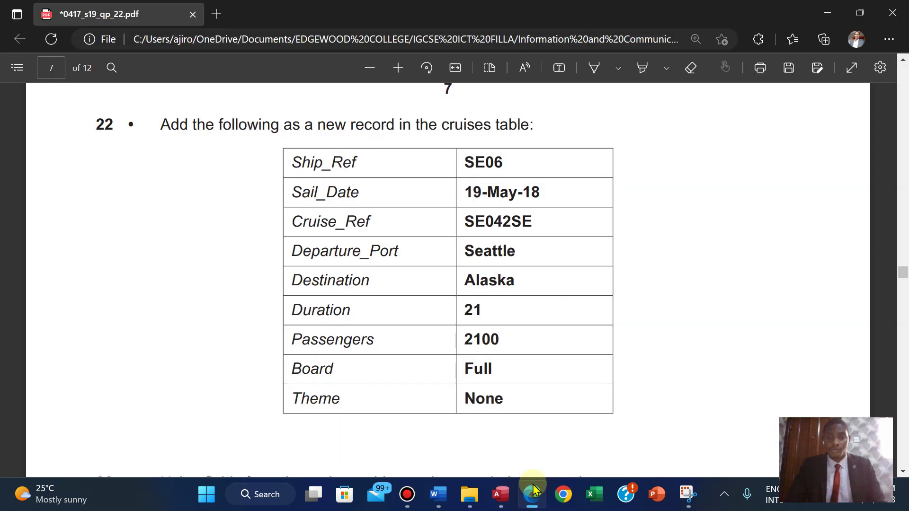
pyautogui.click(532, 488)
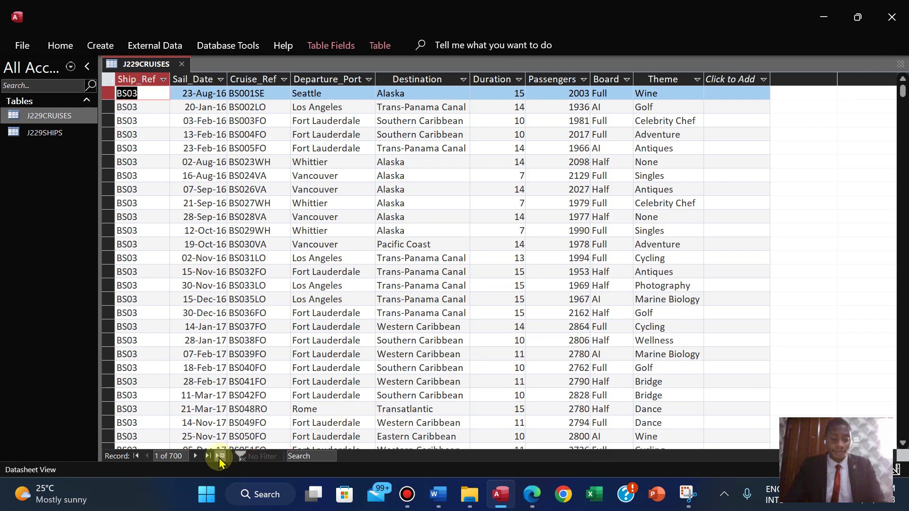
# - Launch Magnifier via 'mag' search and zoom the screen in twice
pyautogui.press('super+s')
pyautogui.write('mag')
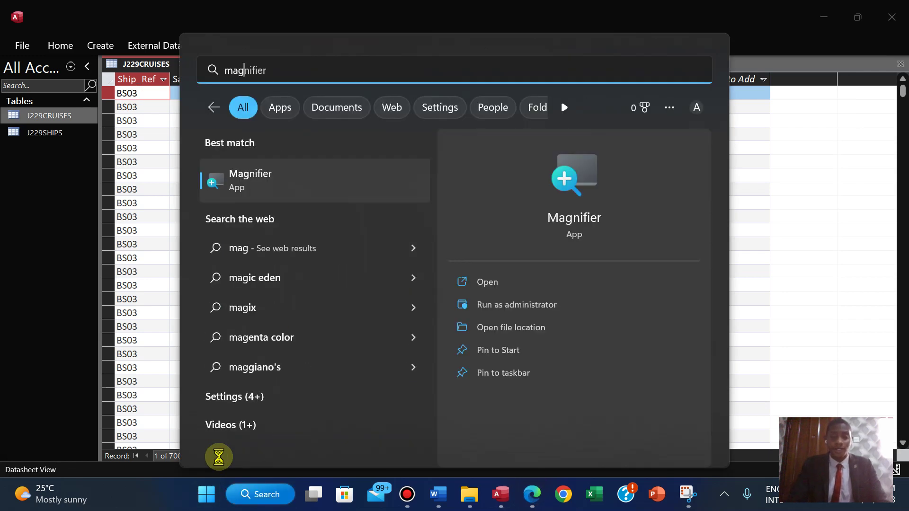
pyautogui.click(470, 280)
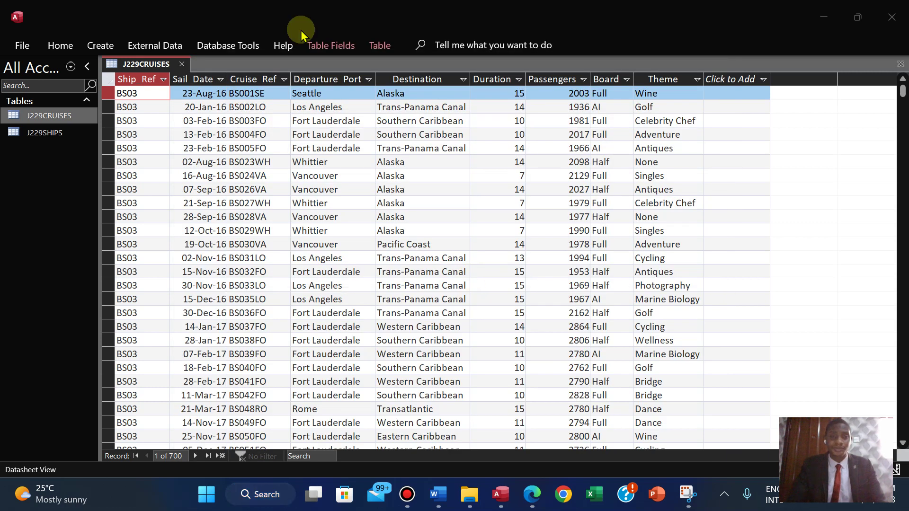
pyautogui.click(362, 281)
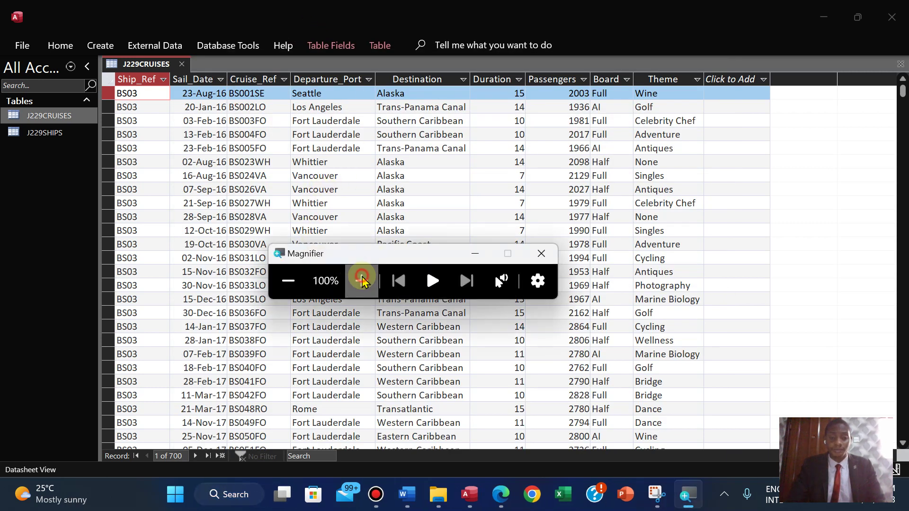
pyautogui.click(361, 281)
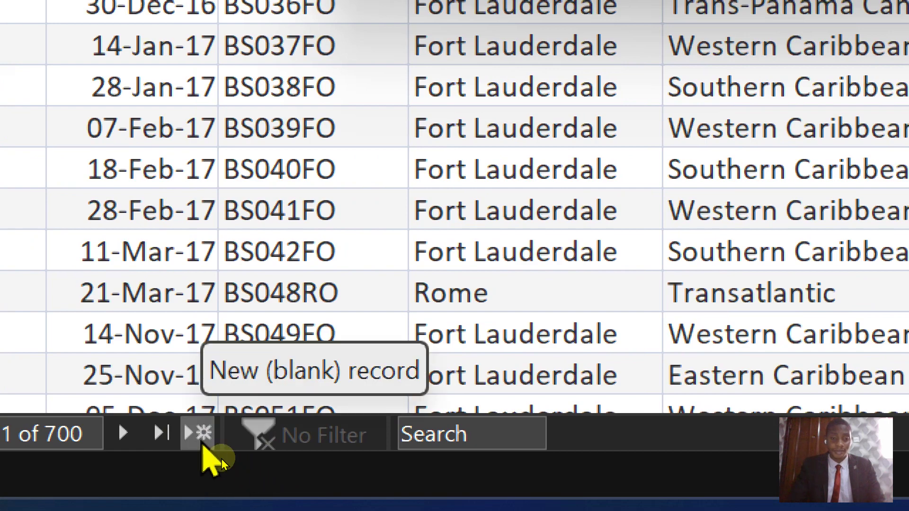
# - Go to a new blank cruise record, zoom back out, and snap Access beside the exam PDF
pyautogui.click(202, 444)
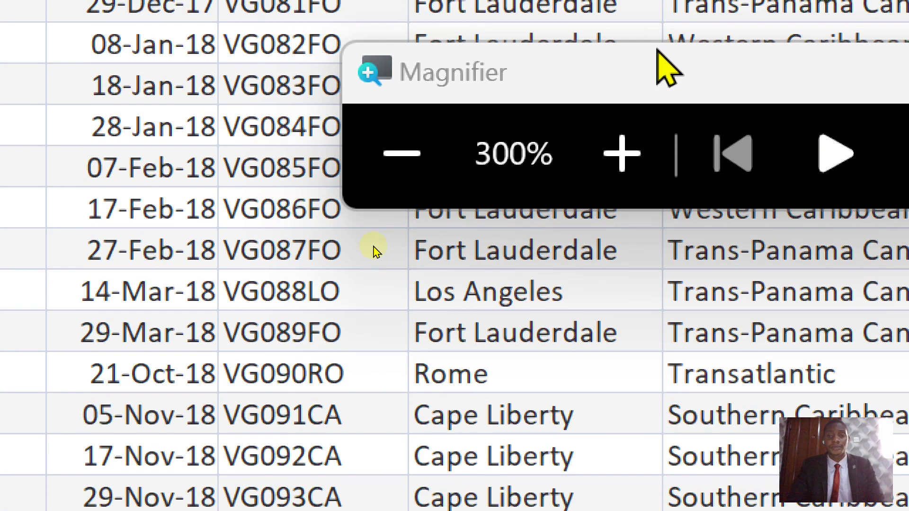
pyautogui.click(412, 191)
pyautogui.click(412, 191)
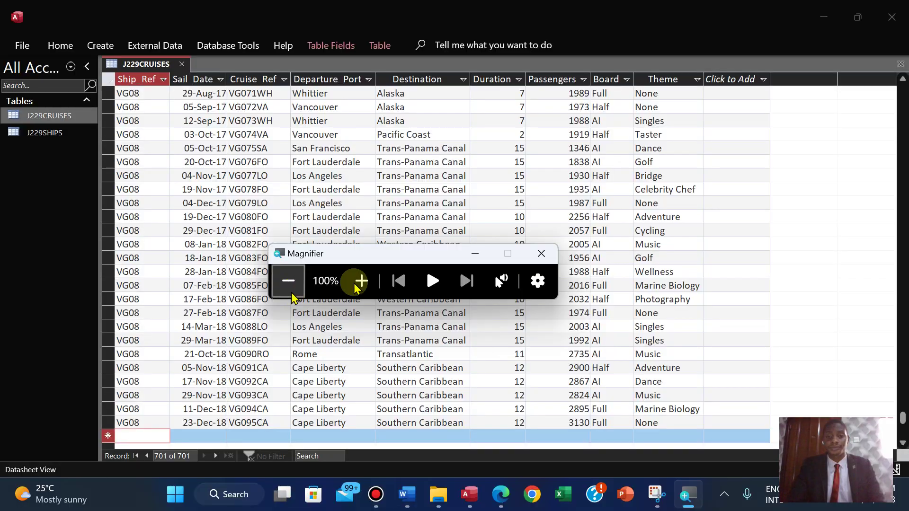
pyautogui.click(487, 259)
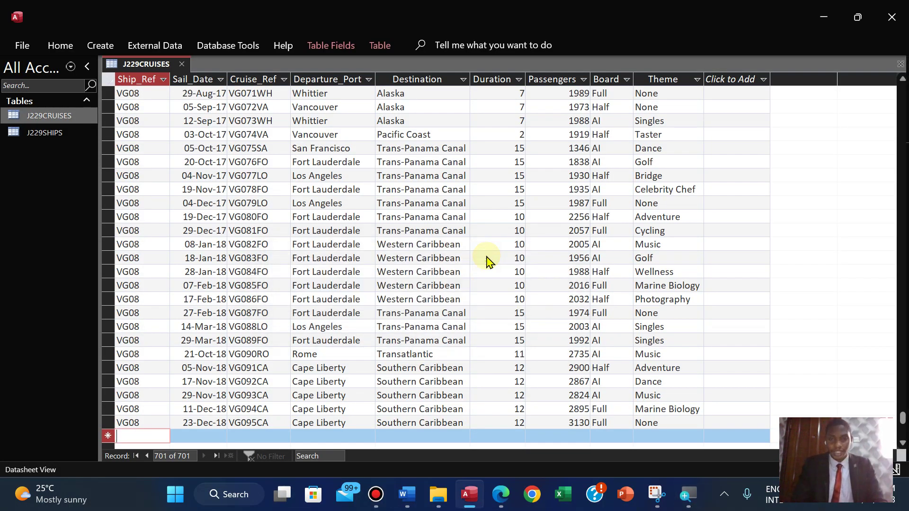
pyautogui.press('super+Left')
pyautogui.click(606, 190)
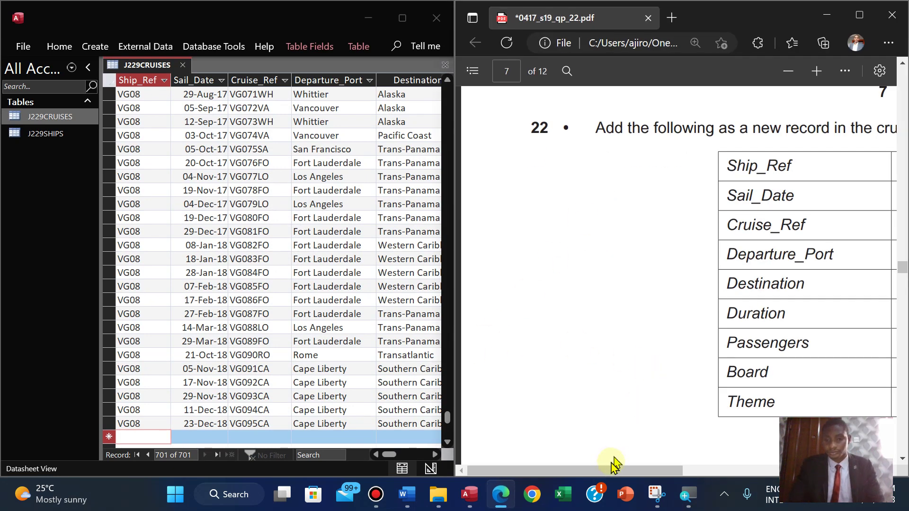
# - Copy SE06 from the PDF and paste it into the new record's Ship_Ref field
pyautogui.moveTo(608, 471); pyautogui.dragTo(707, 473)
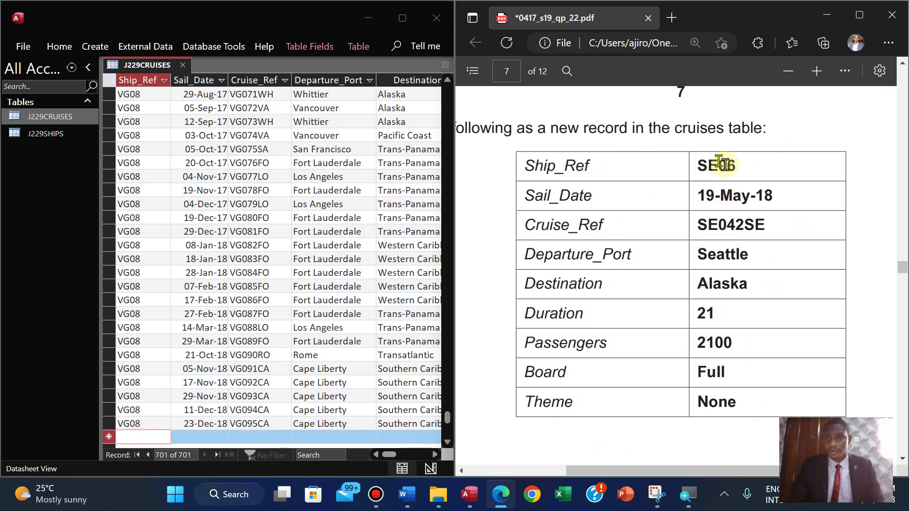
pyautogui.moveTo(735, 167); pyautogui.dragTo(692, 165)
pyautogui.click(762, 156)
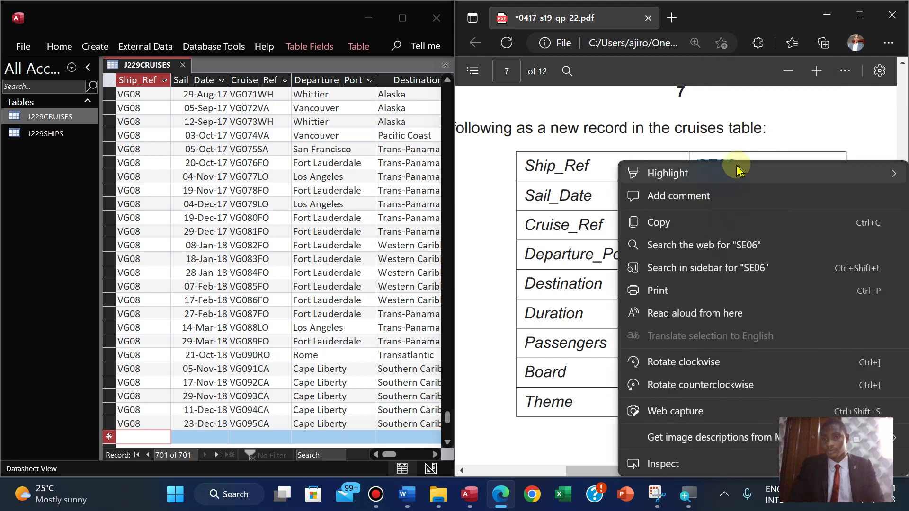
pyautogui.click(727, 156)
pyautogui.moveTo(738, 164)
pyautogui.mouseDown()
pyautogui.moveTo(699, 163)
pyautogui.moveTo(736, 166)
pyautogui.mouseUp()
pyautogui.click(699, 163)
pyautogui.rightClick(762, 83)
pyautogui.click(766, 70)
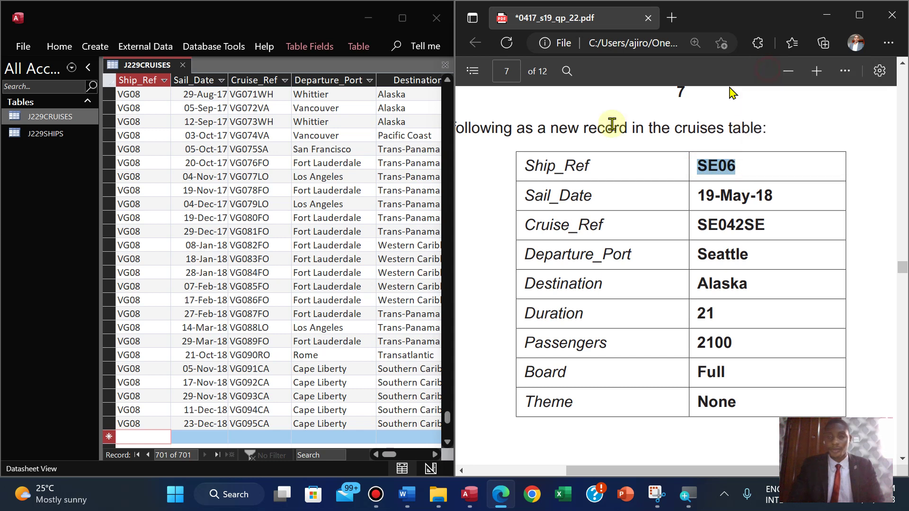
pyautogui.click(133, 435)
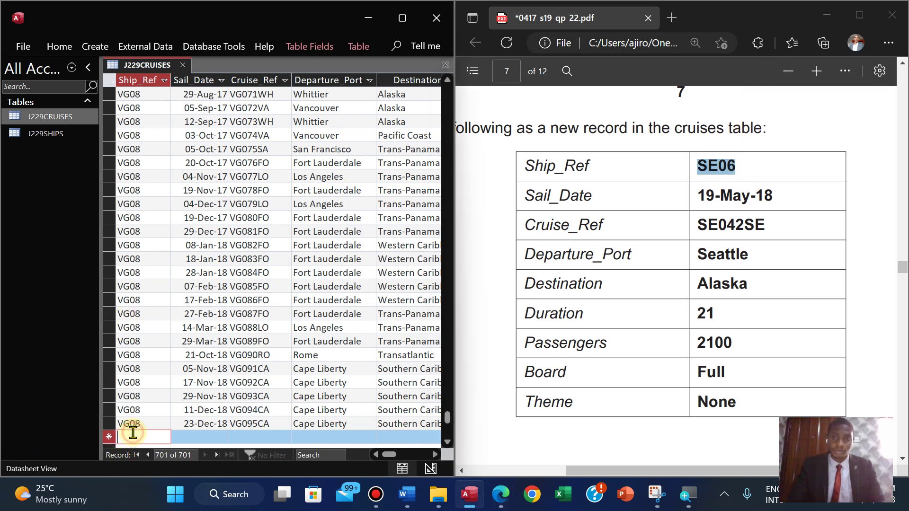
pyautogui.hotkey('ctrl', 'v')
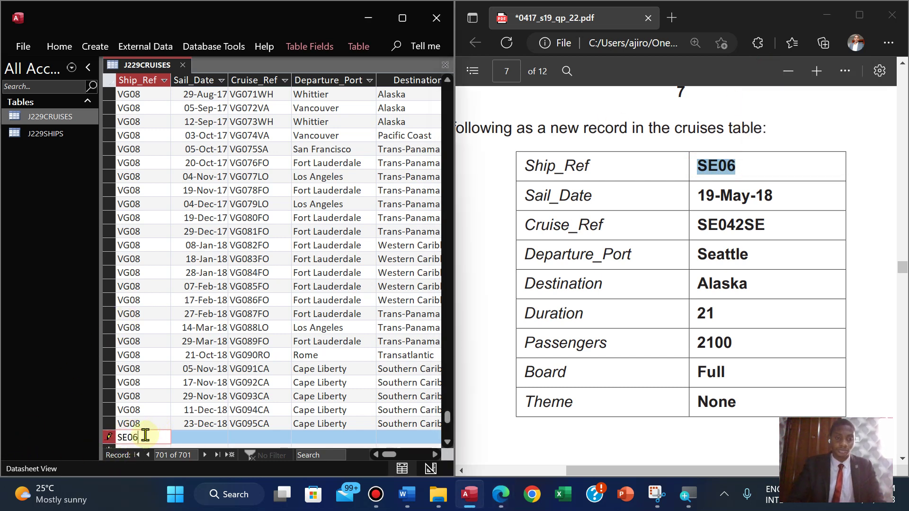
# - Enter Sail_Date 19-May-18, Cruise_Ref SE042SE, Departure_Port Seattle and Destination Alaska from the PDF
pyautogui.moveTo(696, 196); pyautogui.dragTo(783, 200)
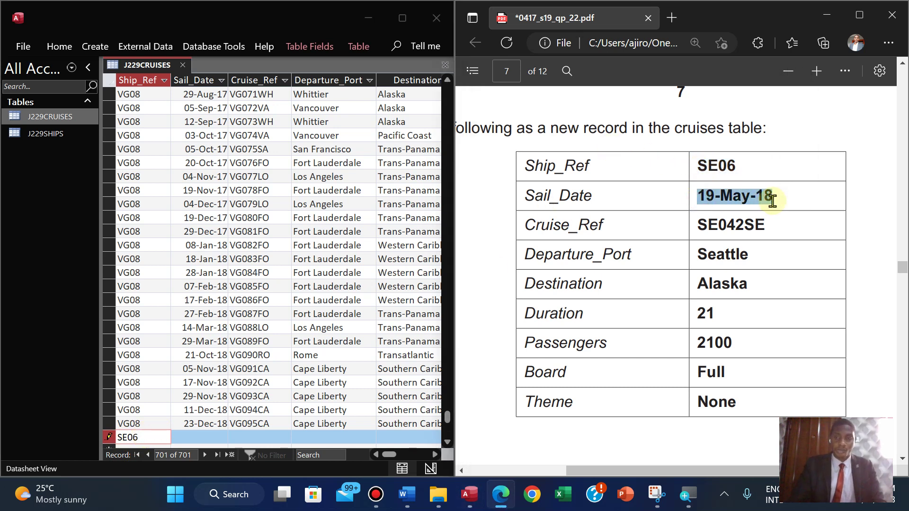
pyautogui.click(185, 438)
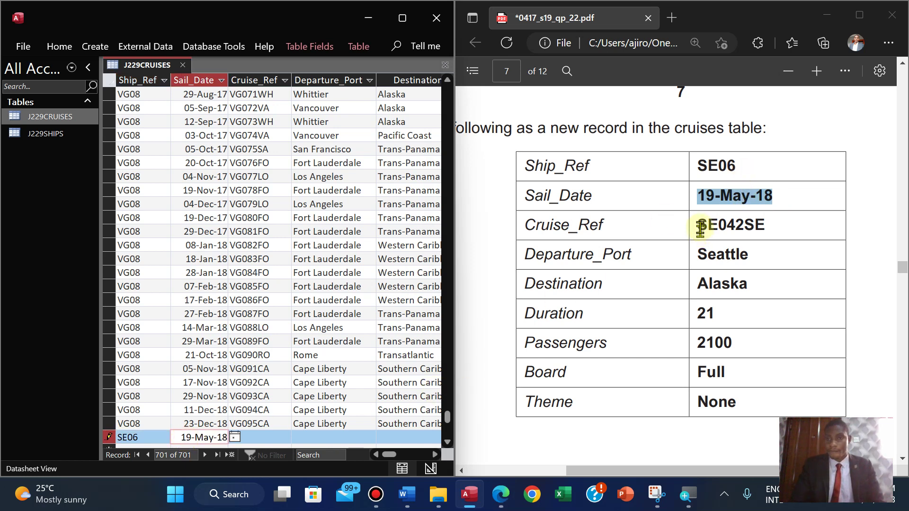
pyautogui.moveTo(699, 225); pyautogui.dragTo(767, 225)
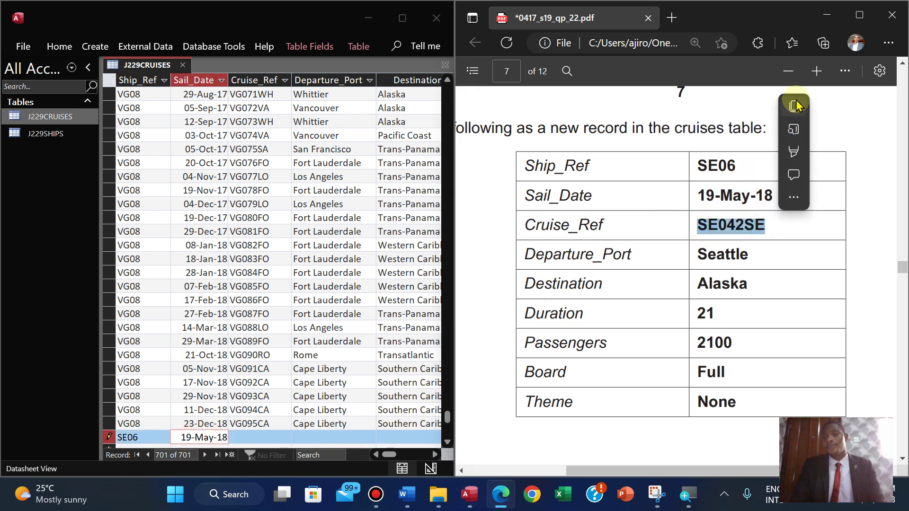
pyautogui.click(793, 108)
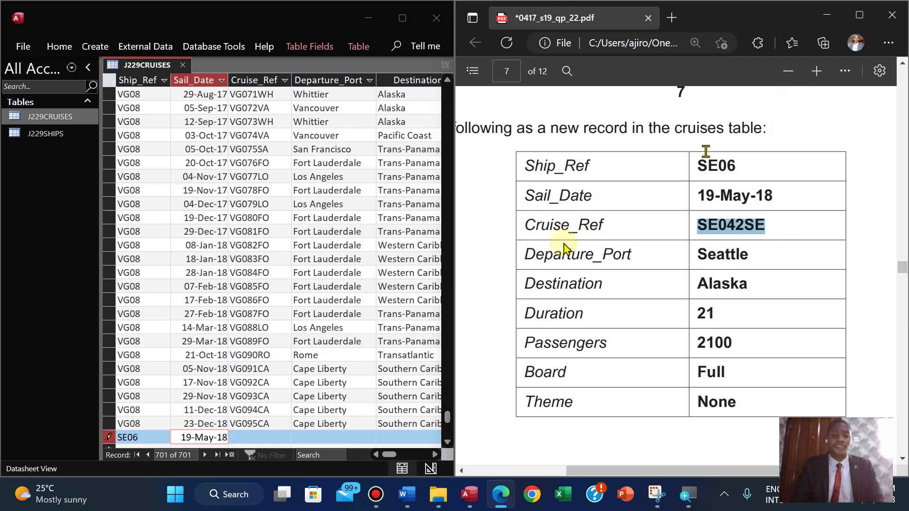
pyautogui.click(246, 437)
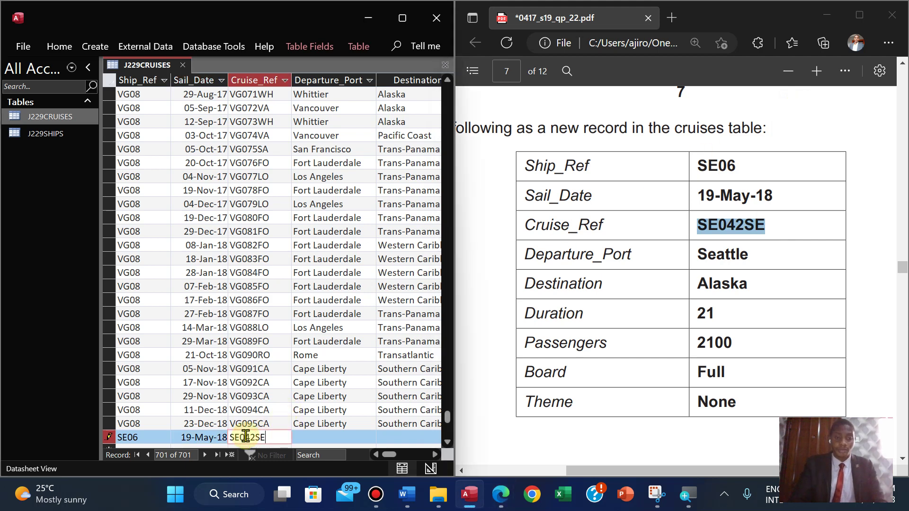
pyautogui.click(698, 256)
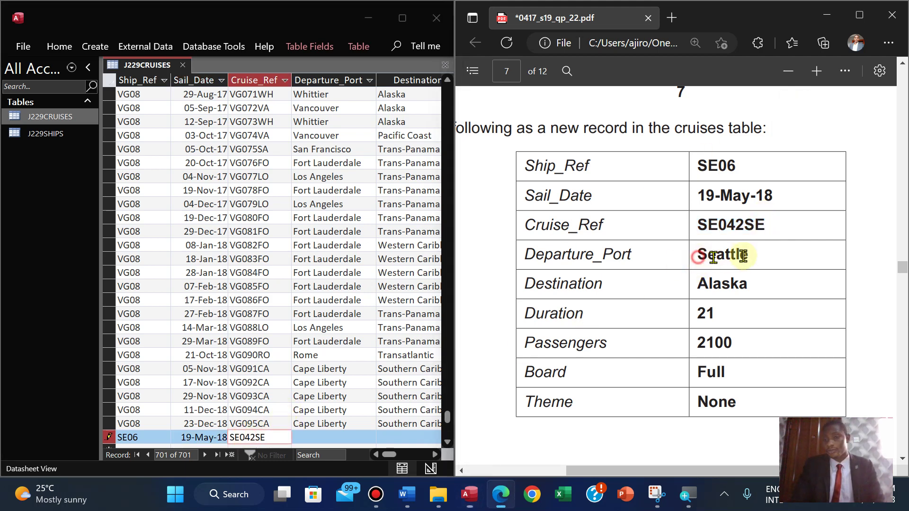
pyautogui.moveTo(742, 256); pyautogui.dragTo(748, 255)
pyautogui.click(777, 138)
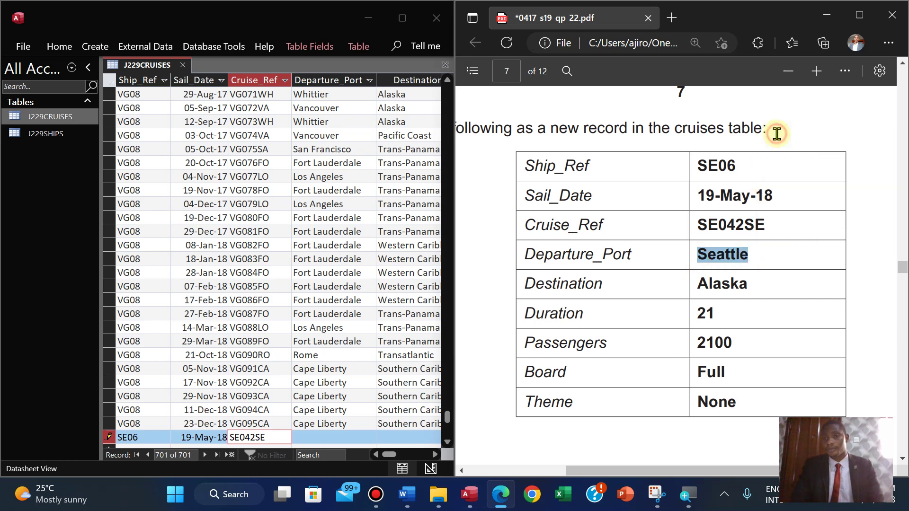
pyautogui.click(322, 439)
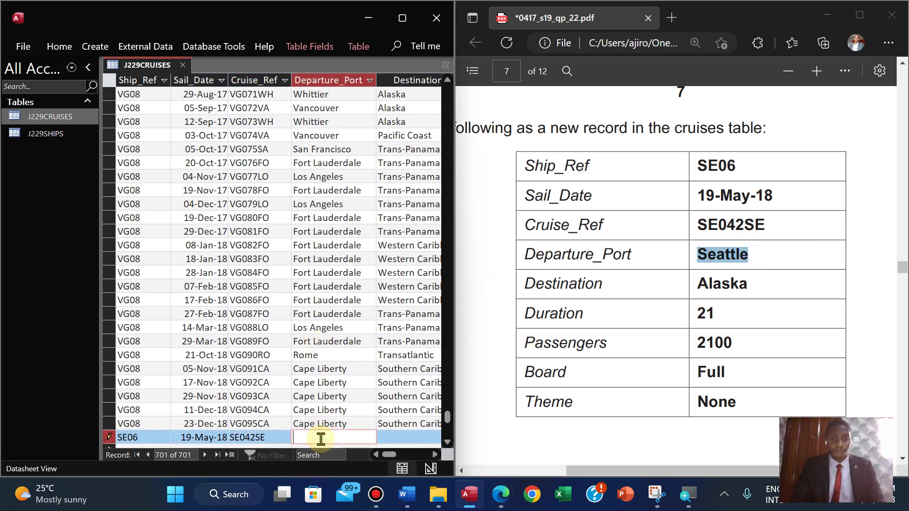
pyautogui.click(700, 286)
pyautogui.moveTo(701, 286); pyautogui.dragTo(746, 284)
pyautogui.hotkey('ctrl', 'c')
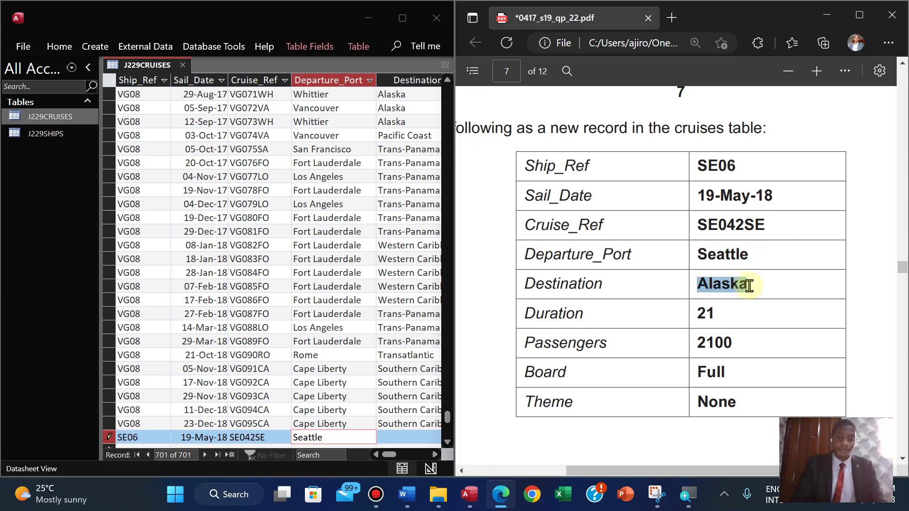
pyautogui.click(386, 439)
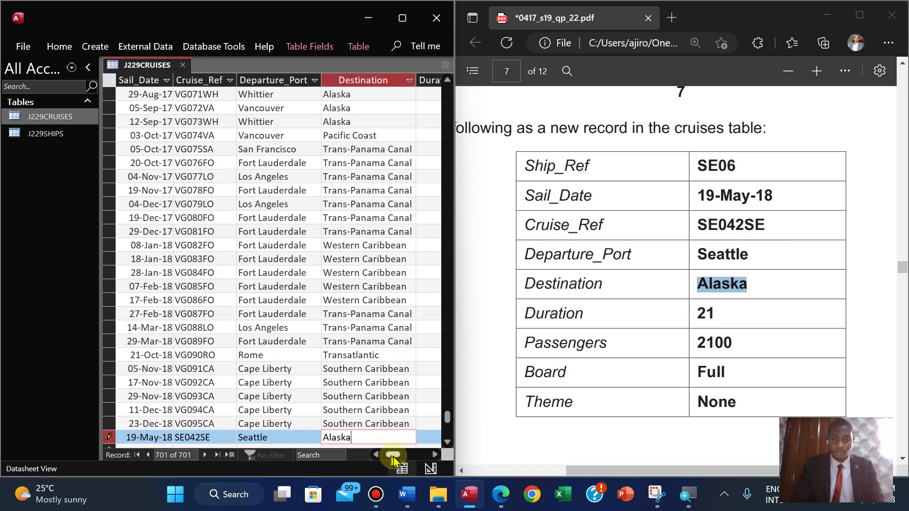
# - Fill in Duration 21, Passengers 2100, Board Full and Theme None
pyautogui.click(434, 455)
pyautogui.click(434, 456)
pyautogui.click(434, 456)
pyautogui.click(434, 456)
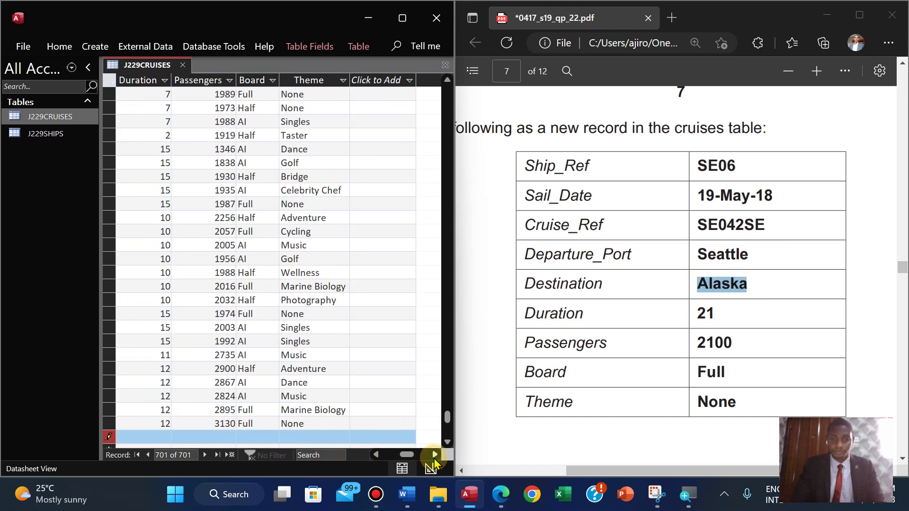
pyautogui.click(153, 438)
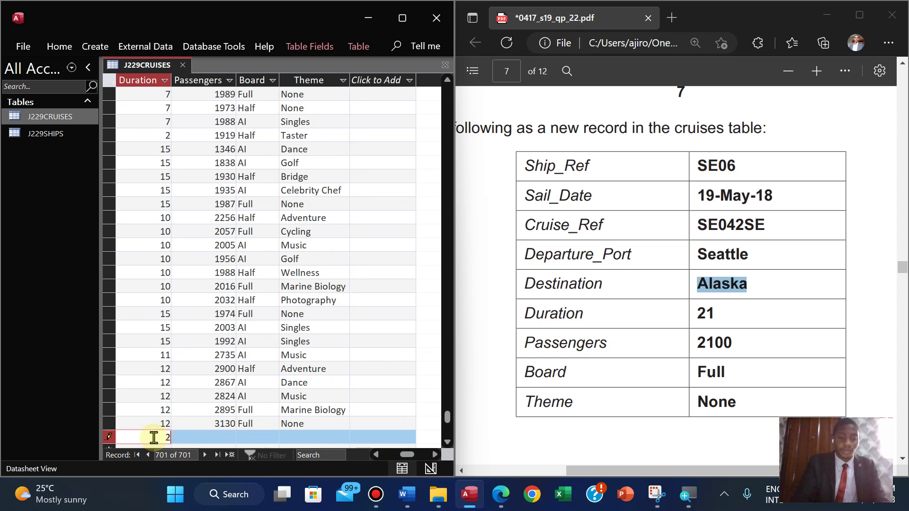
pyautogui.click(234, 436)
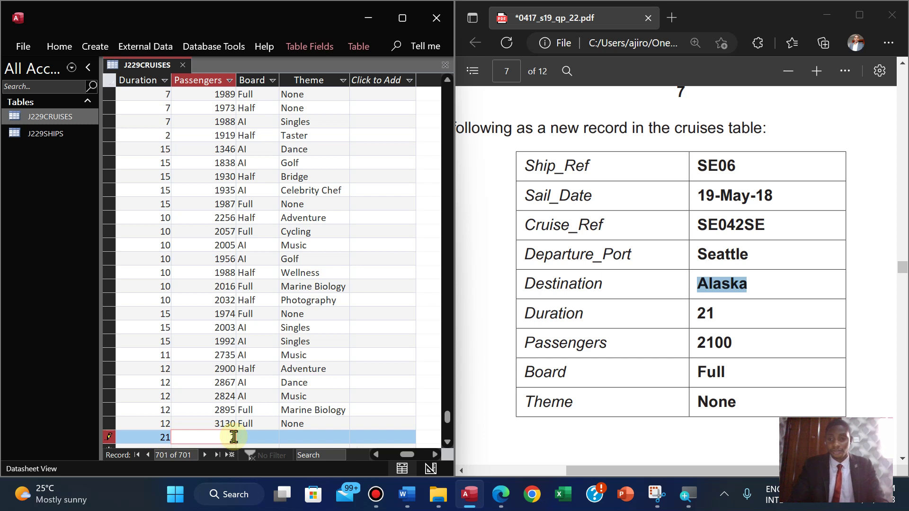
pyautogui.click(273, 437)
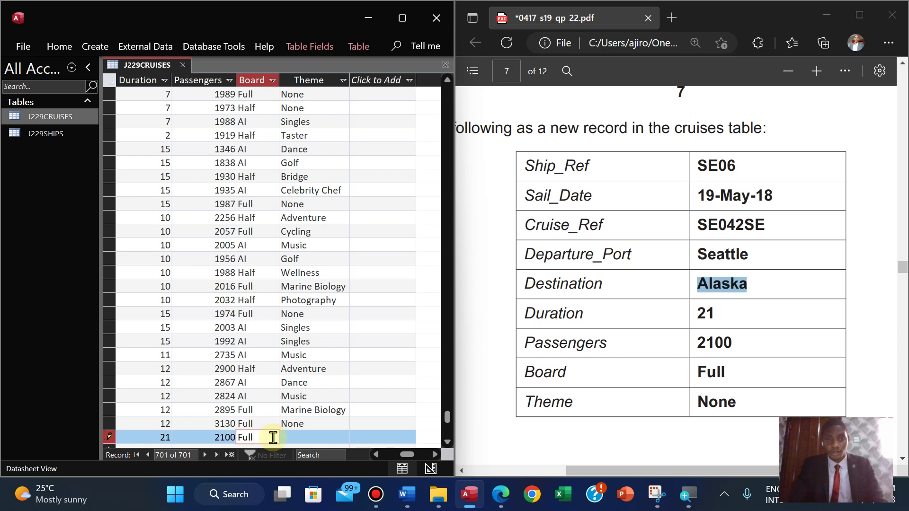
pyautogui.press('Tab')
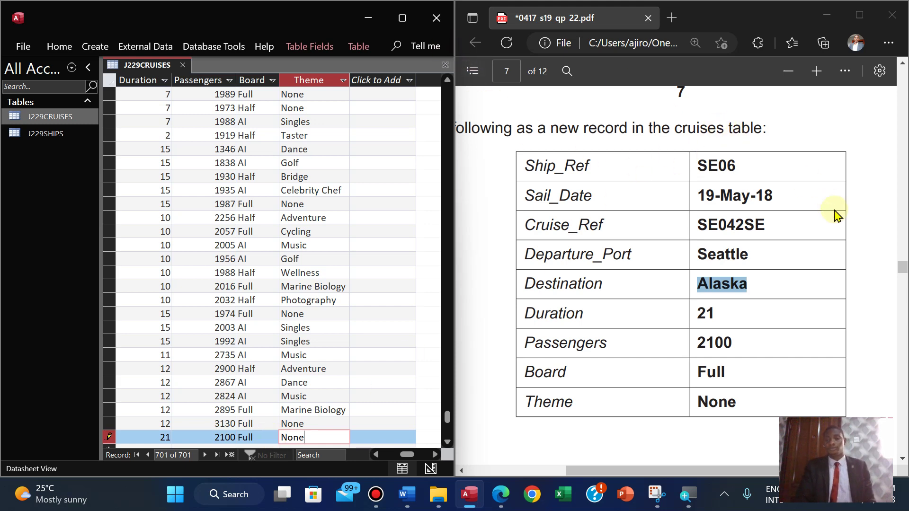
# - Maximize the exam PDF and scroll to question 22's new-record table
pyautogui.click(860, 15)
pyautogui.scroll(-3, 567, 326)
pyautogui.scroll(4, 567, 325)
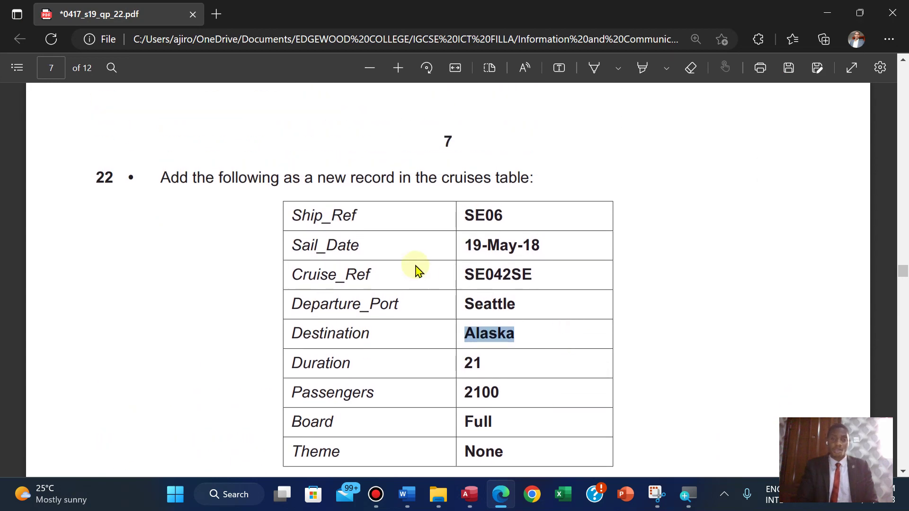
pyautogui.scroll(5, 417, 270)
pyautogui.scroll(15, 417, 270)
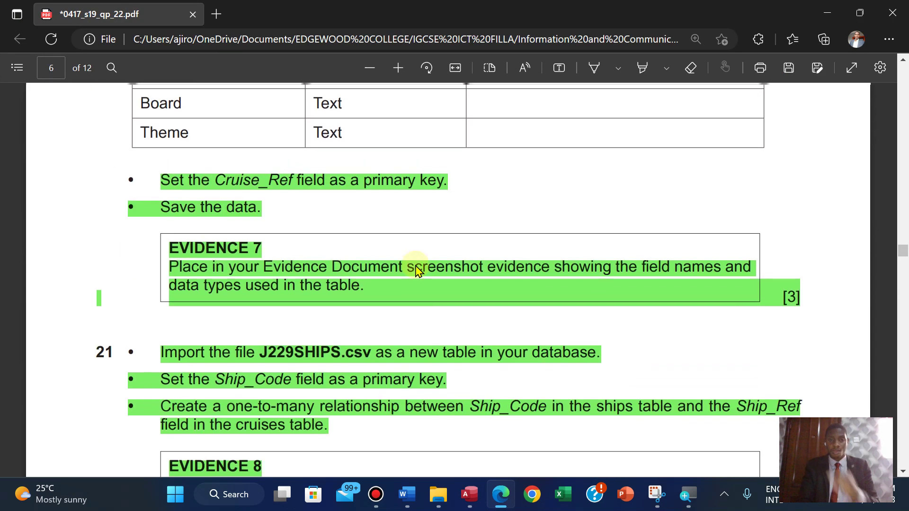
pyautogui.scroll(-12, 417, 270)
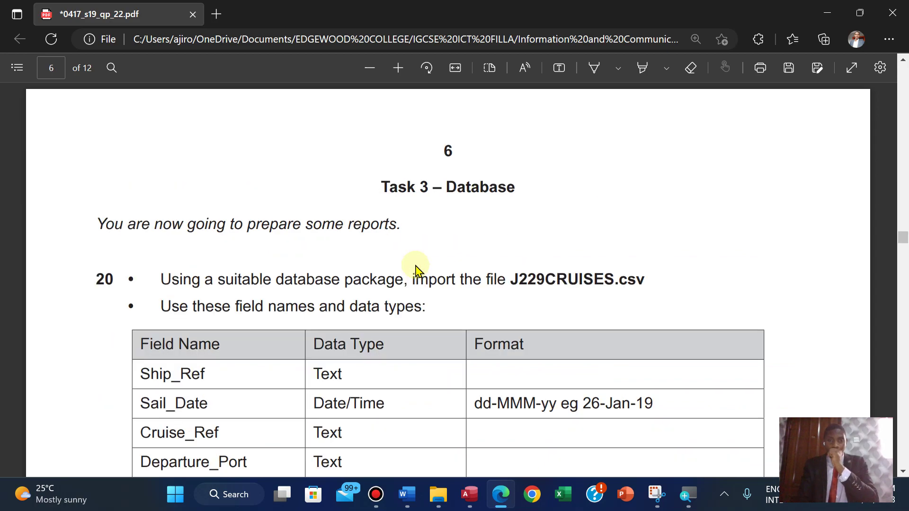
pyautogui.scroll(-12, 416, 270)
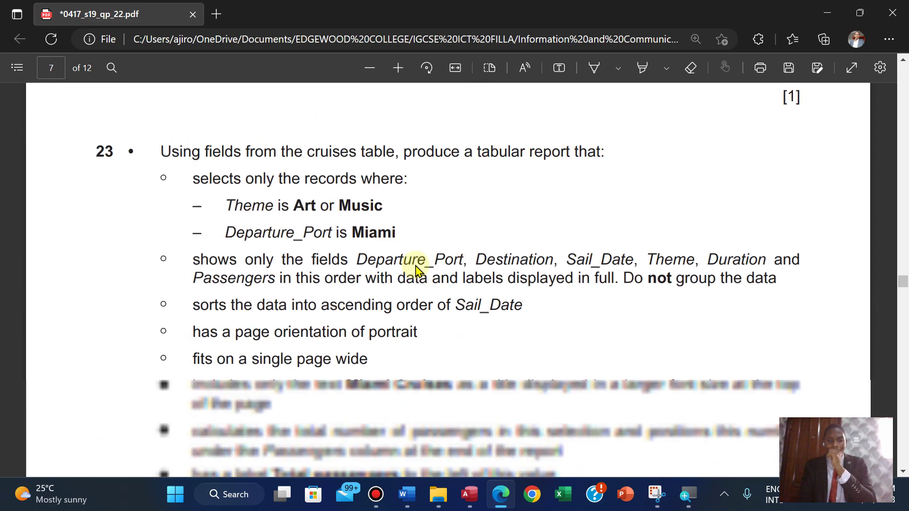
pyautogui.scroll(7, 416, 270)
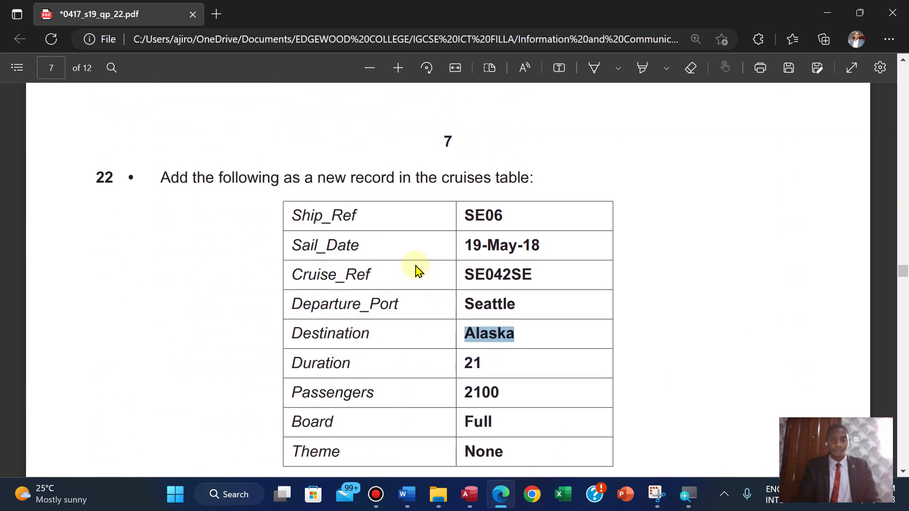
# - Highlight question 22's record table green, scroll to question 23, and return to Access
pyautogui.moveTo(161, 179); pyautogui.dragTo(806, 354)
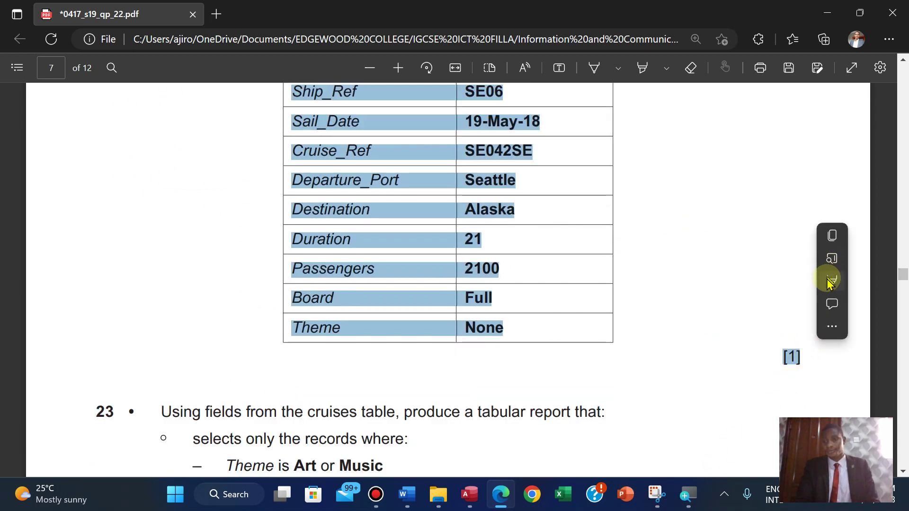
pyautogui.moveTo(805, 281)
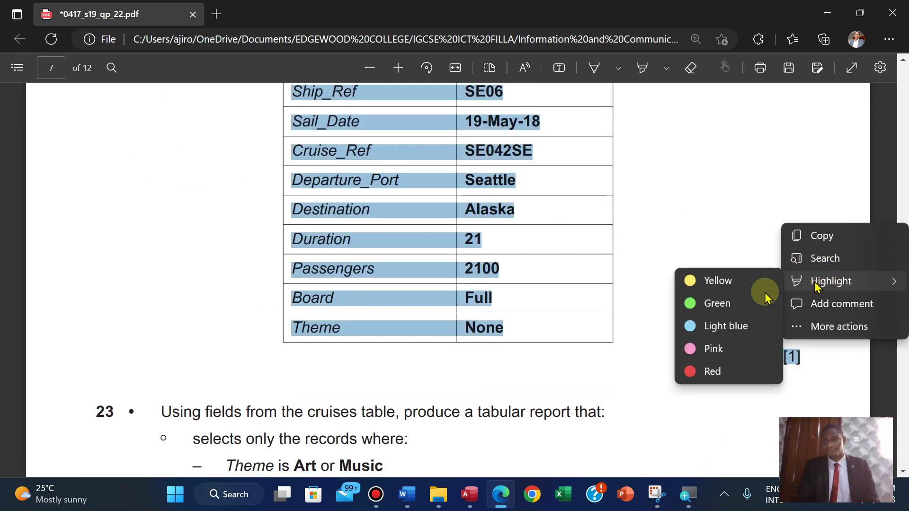
pyautogui.click(716, 306)
pyautogui.scroll(-3, 433, 402)
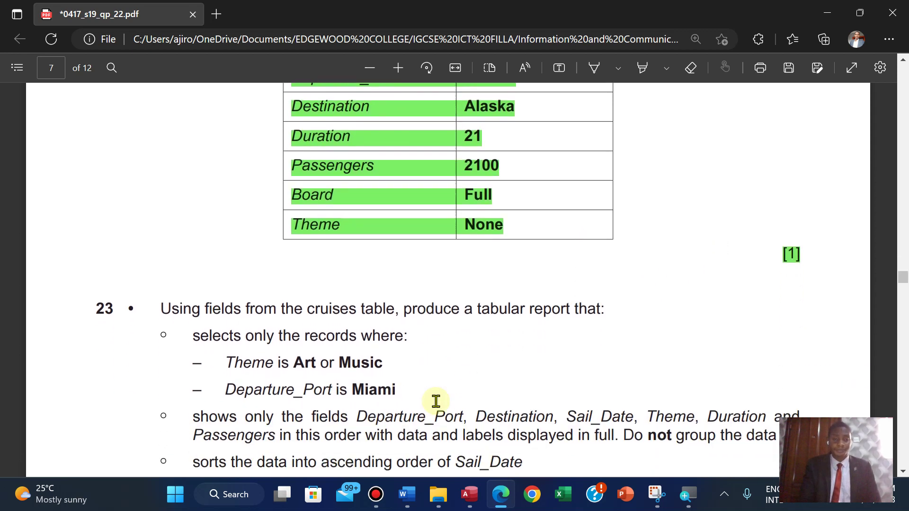
pyautogui.scroll(-3, 436, 401)
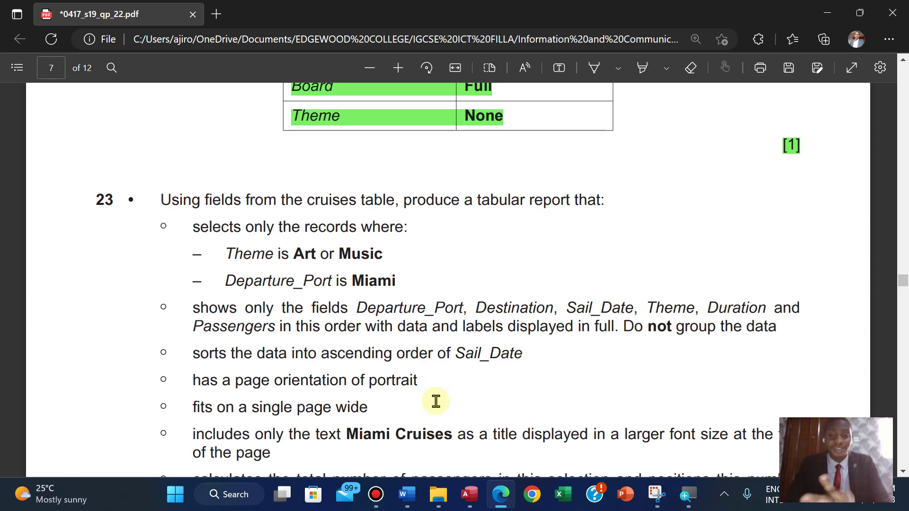
pyautogui.click(466, 505)
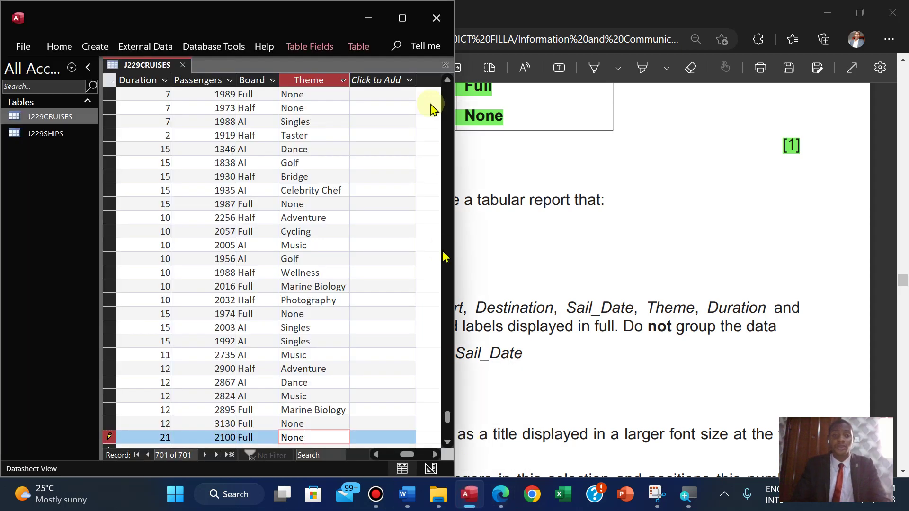
# - Maximize Access, commit the SE06 record and save the J229CRUISES table
pyautogui.doubleClick(399, 18)
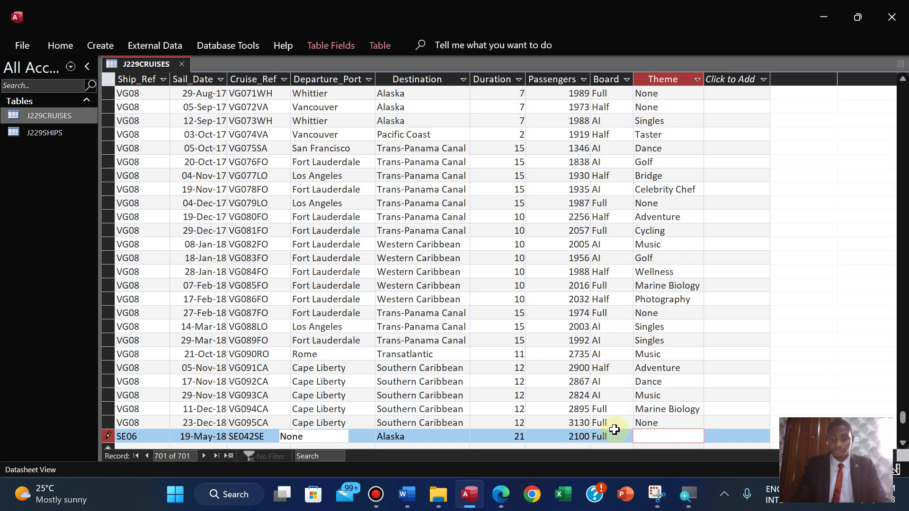
pyautogui.press('Up')
pyautogui.press('Up')
pyautogui.press('Up')
pyautogui.press('Up')
pyautogui.press('Up')
pyautogui.press('Up')
pyautogui.press('Up')
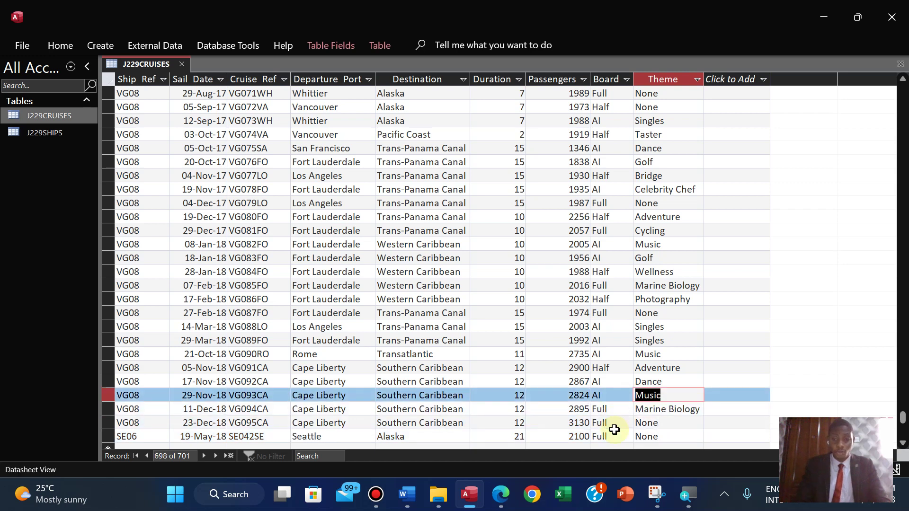
pyautogui.press('Up')
pyautogui.press('Up')
pyautogui.press('Up')
pyautogui.press('Up')
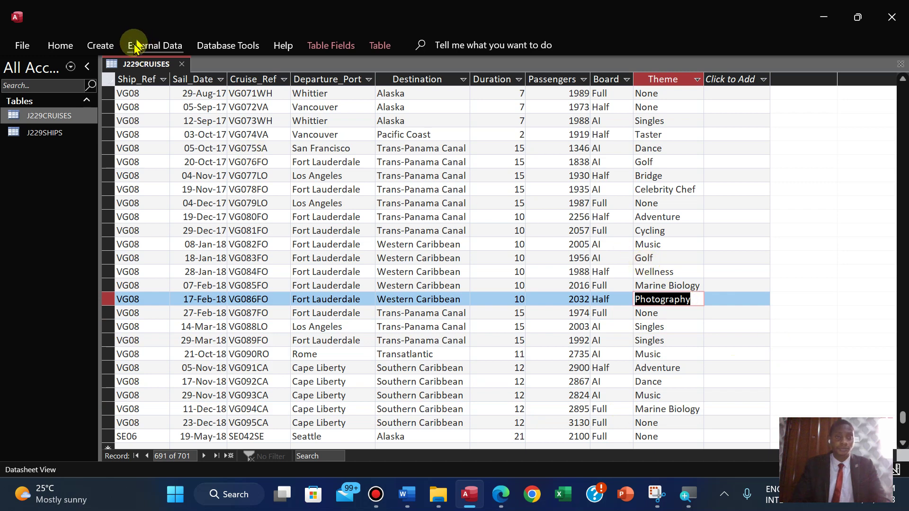
pyautogui.rightClick(137, 63)
pyautogui.click(156, 73)
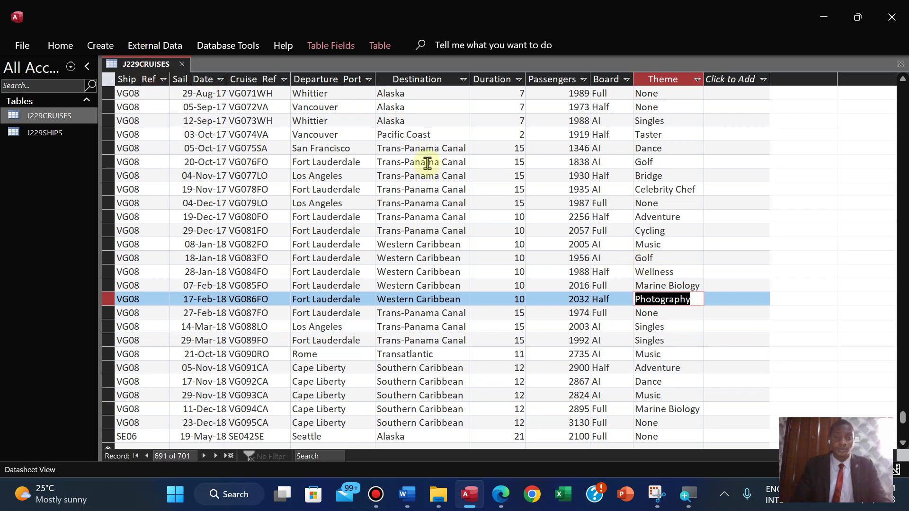
# - Read question 23's report brief, then close the J229CRUISES table
pyautogui.click(495, 503)
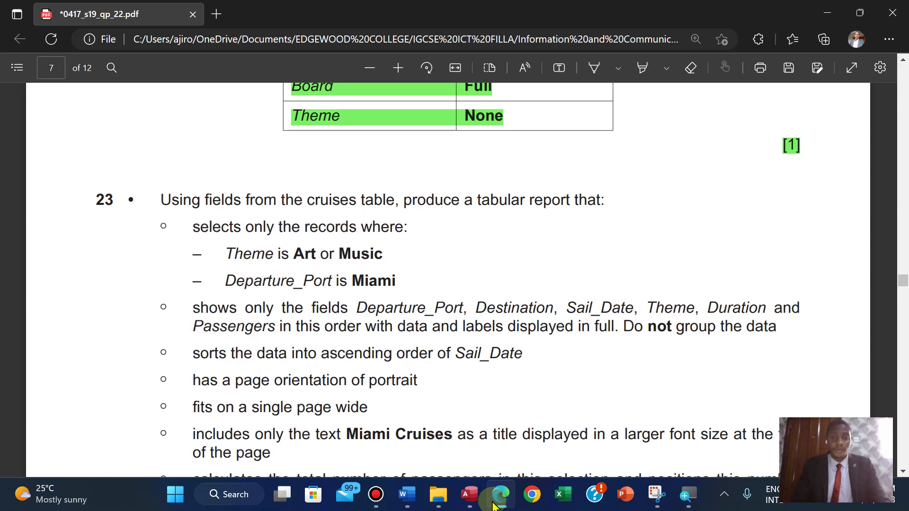
pyautogui.click(492, 505)
pyautogui.rightClick(126, 63)
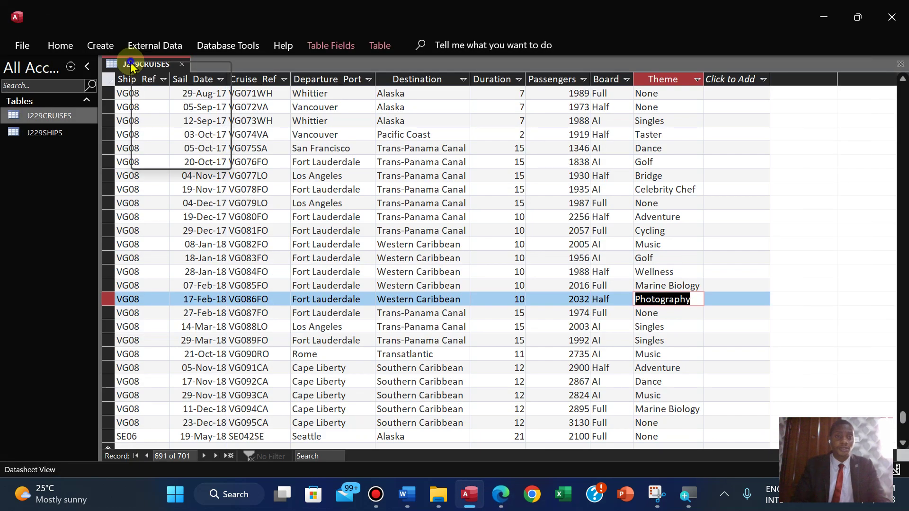
pyautogui.click(163, 95)
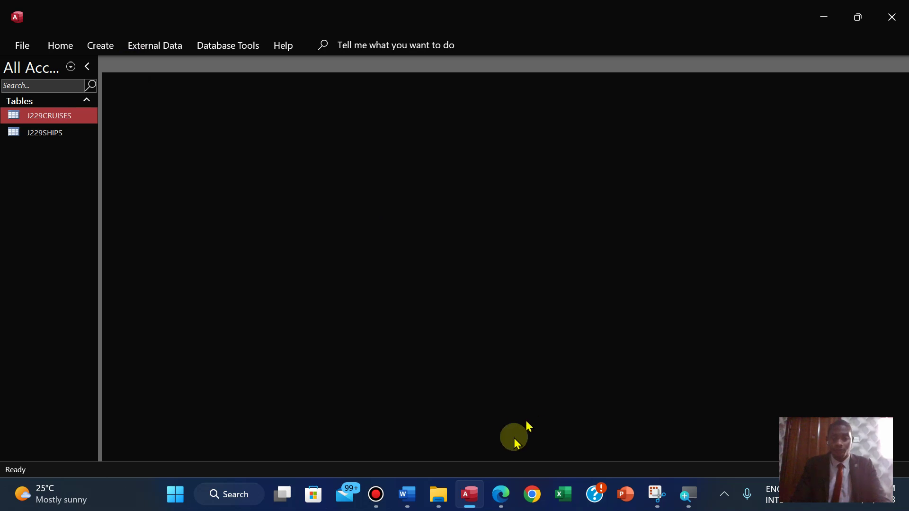
# - Start a Simple Query Wizard query from Create > Query Wizard
pyautogui.click(501, 493)
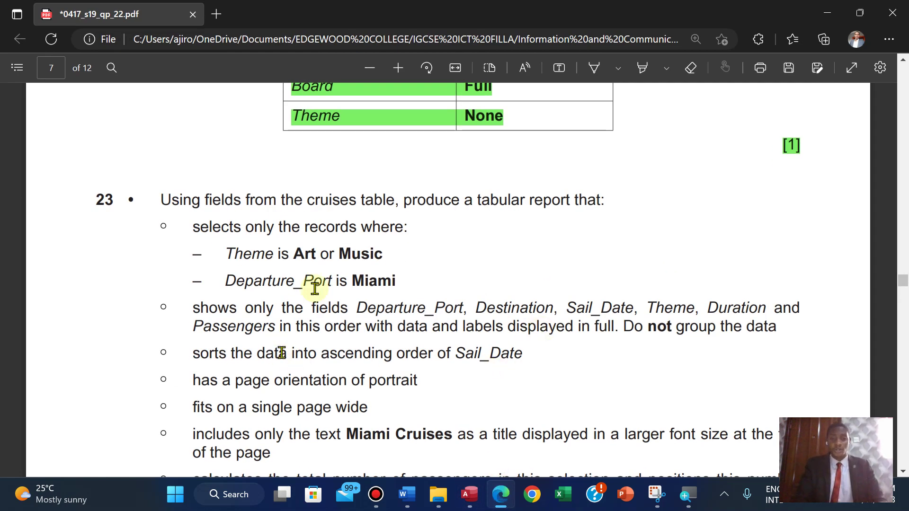
pyautogui.click(467, 496)
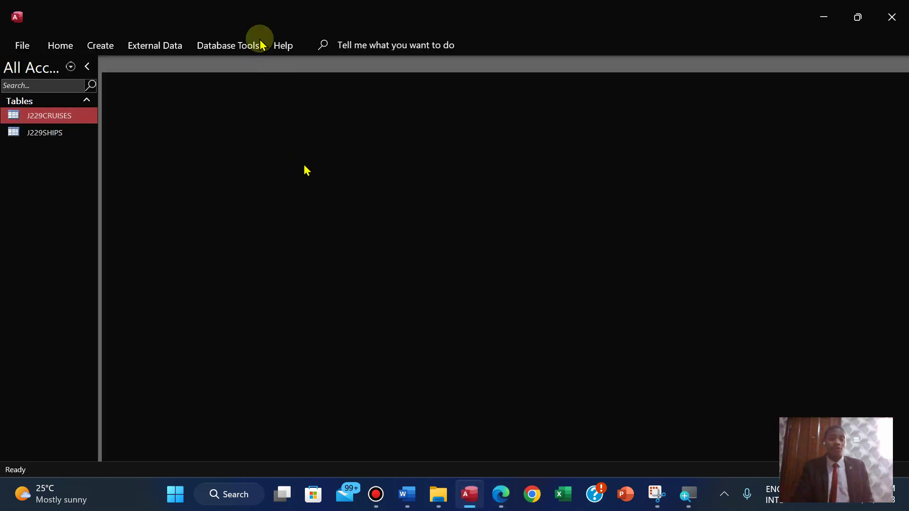
pyautogui.click(105, 50)
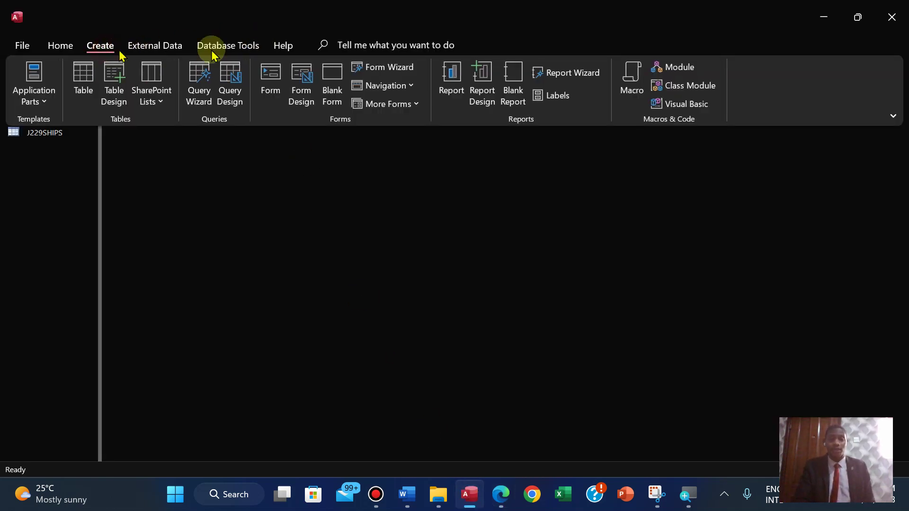
pyautogui.click(199, 97)
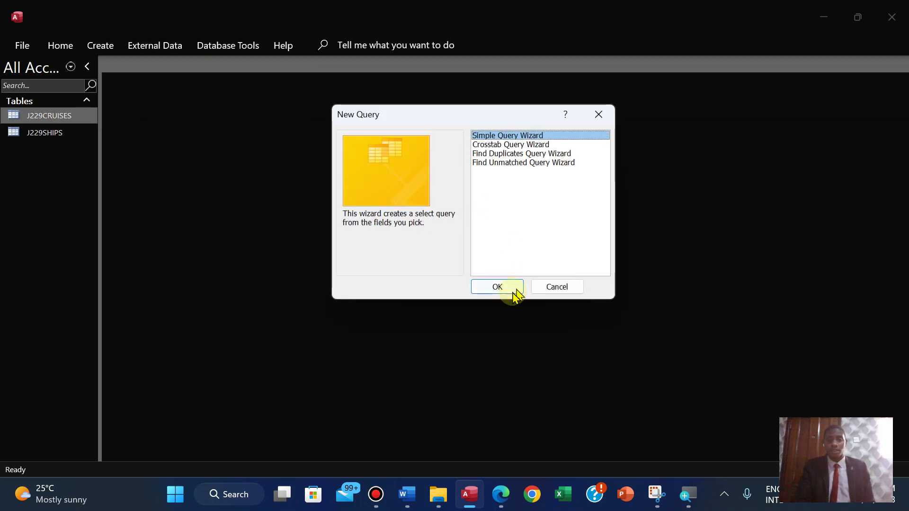
pyautogui.click(508, 290)
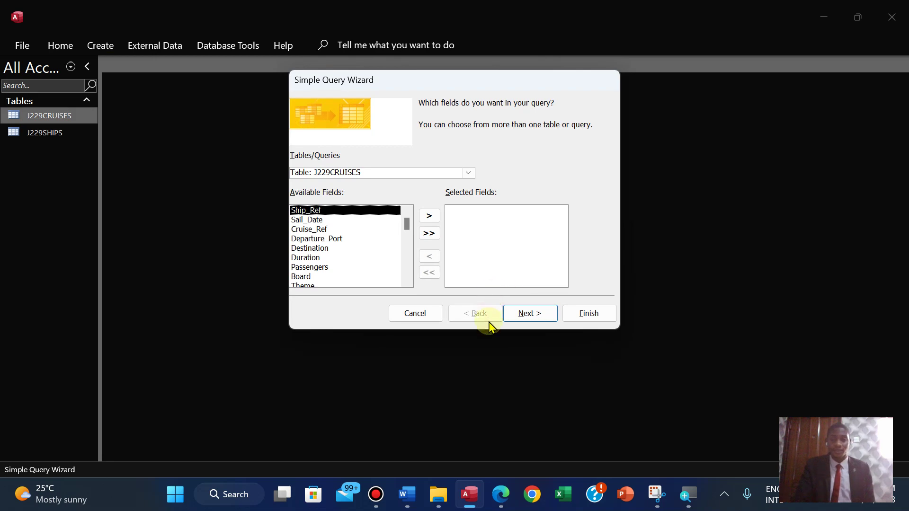
pyautogui.click(503, 495)
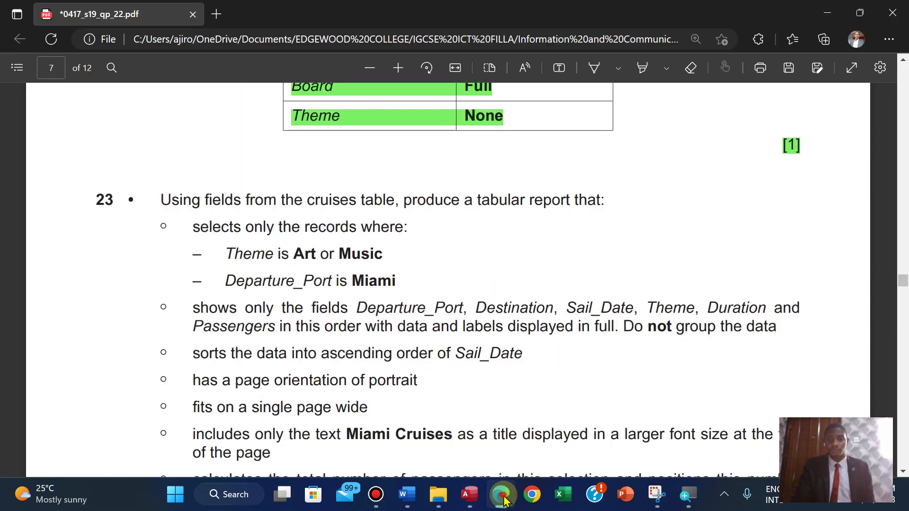
pyautogui.click(503, 497)
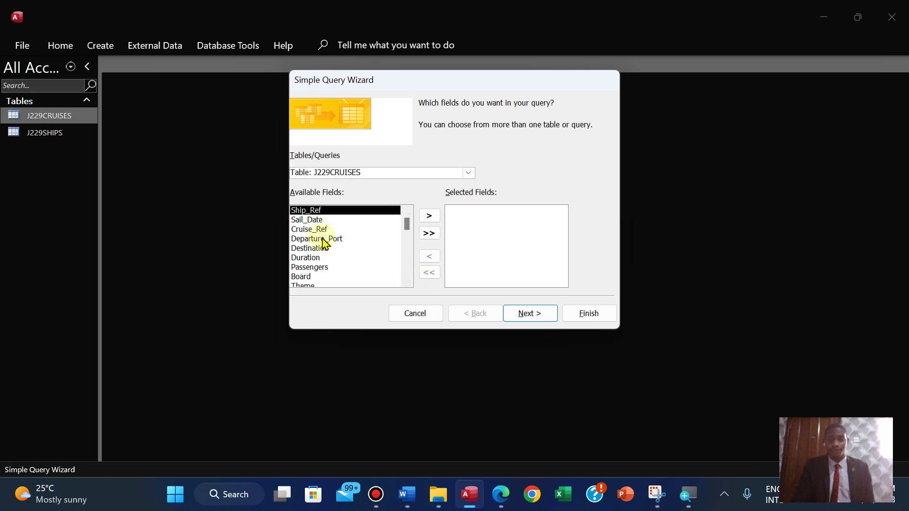
# - Add Departure_Port, Destination and Sail_Date from J229CRUISES to the query fields
pyautogui.click(324, 239)
pyautogui.click(428, 216)
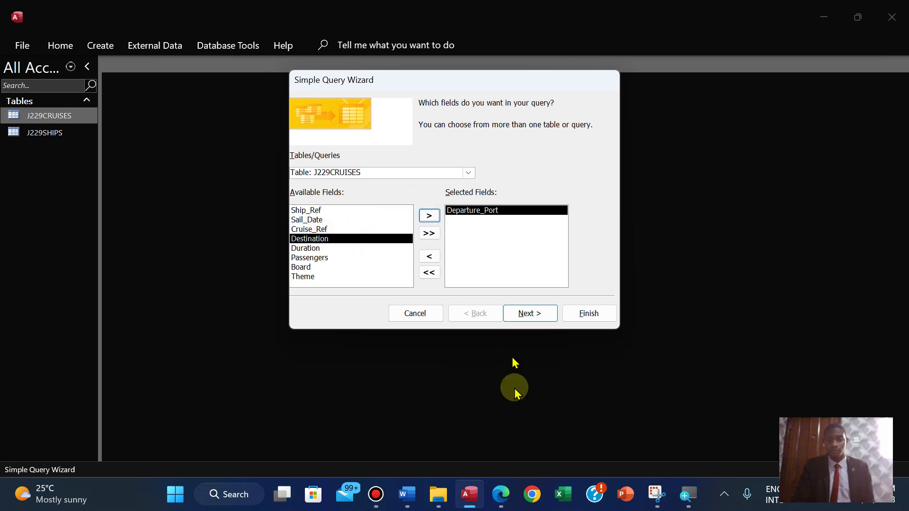
pyautogui.click(504, 497)
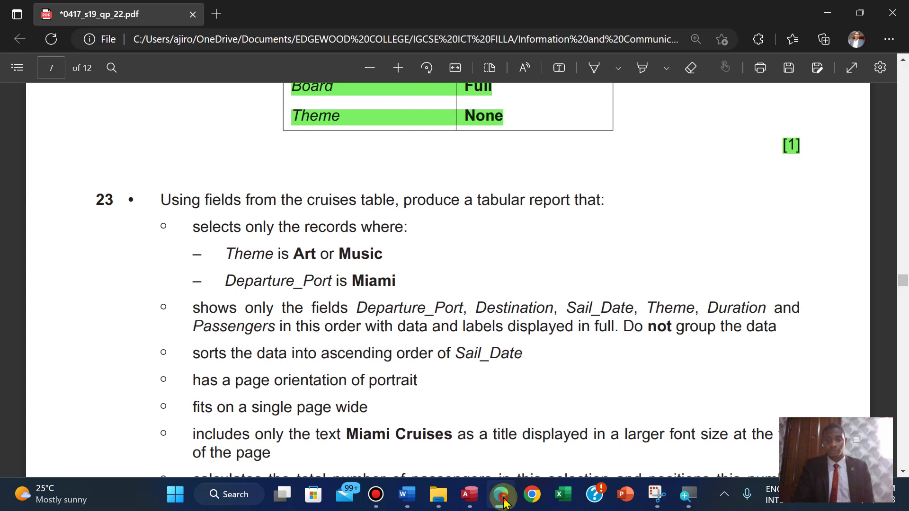
pyautogui.click(503, 499)
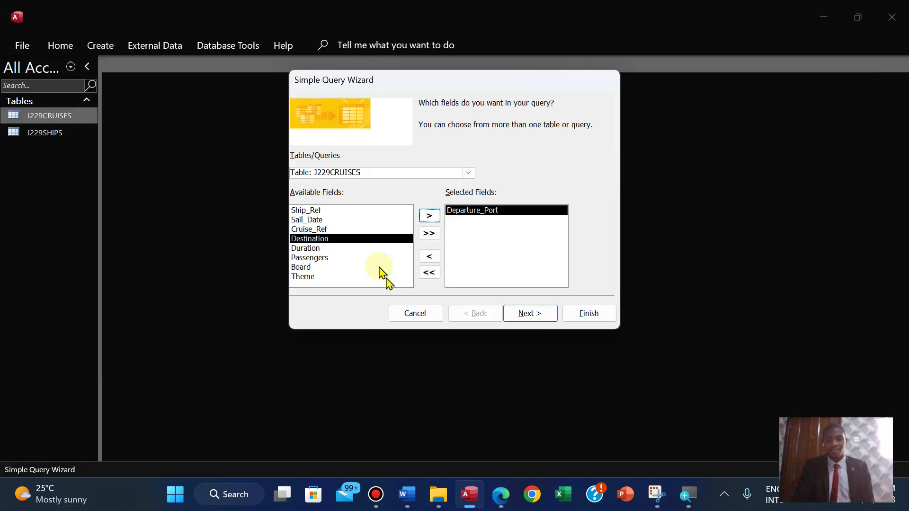
pyautogui.click(429, 217)
pyautogui.click(503, 495)
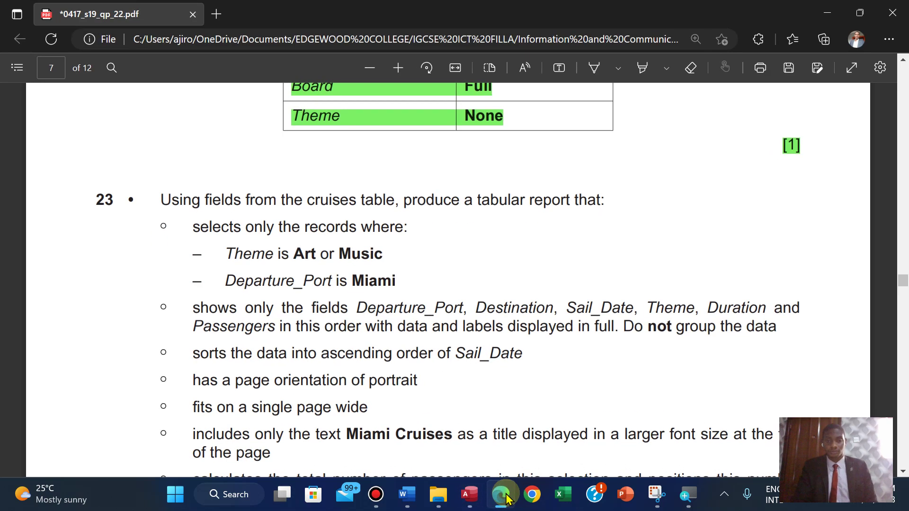
pyautogui.click(505, 495)
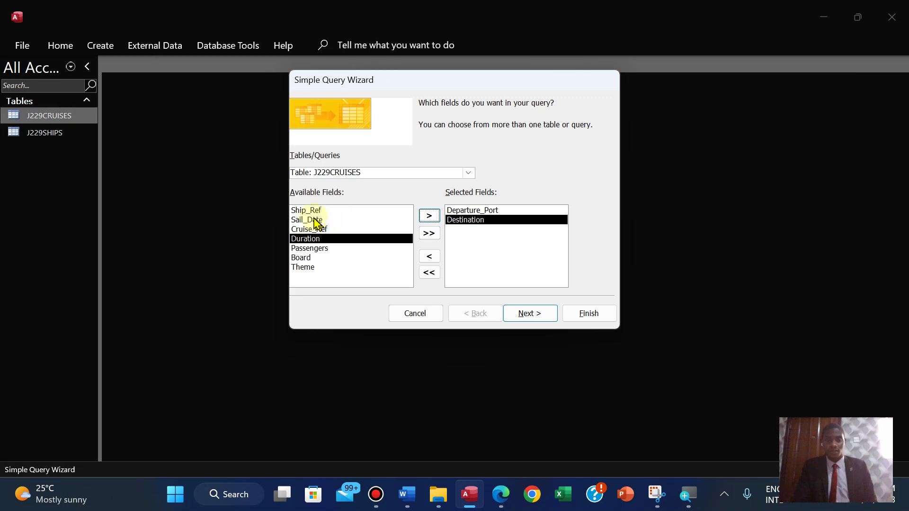
pyautogui.moveTo(316, 221); pyautogui.dragTo(420, 222)
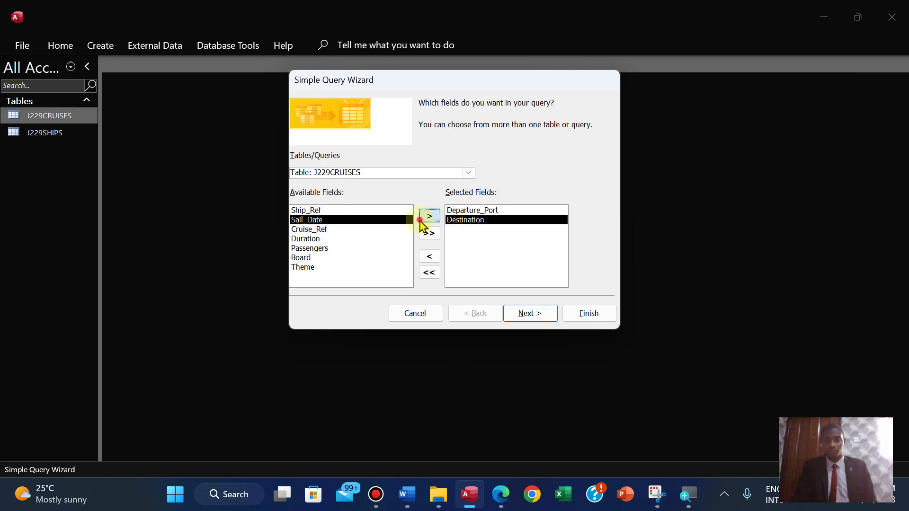
pyautogui.click(421, 221)
pyautogui.click(500, 495)
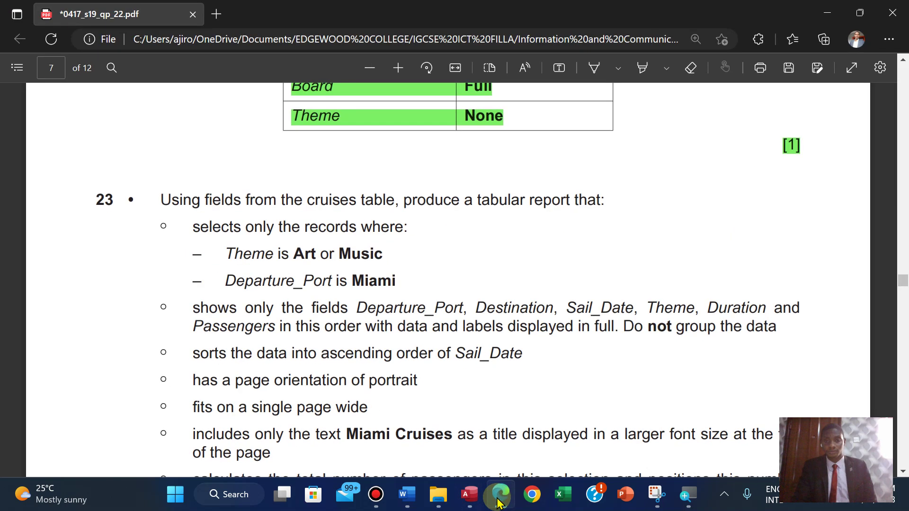
pyautogui.click(498, 503)
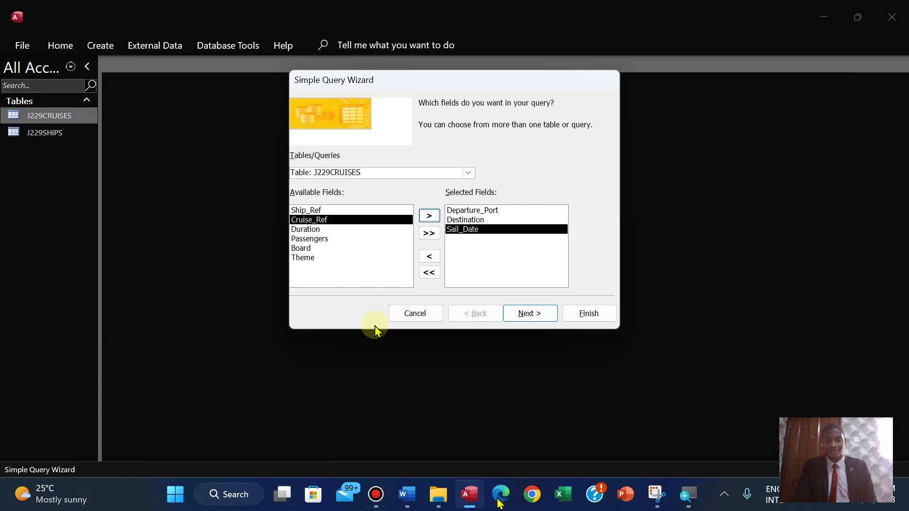
# - Add Theme, Duration and Passengers to the query fields, checking each against the PDF
pyautogui.click(310, 257)
pyautogui.click(428, 216)
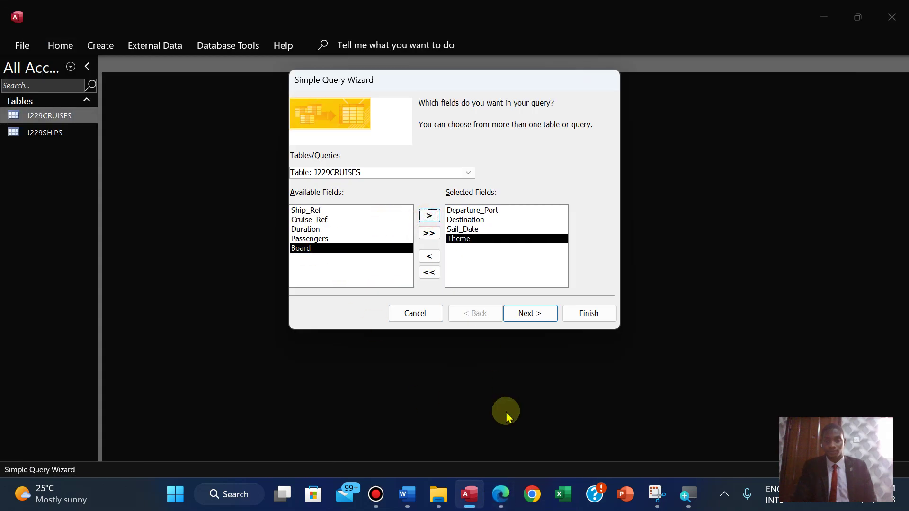
pyautogui.click(497, 497)
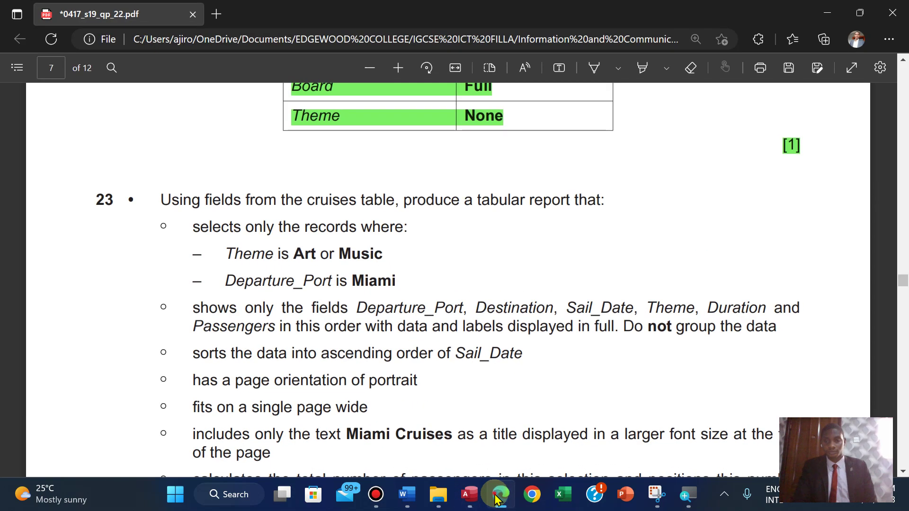
pyautogui.click(496, 500)
pyautogui.click(324, 230)
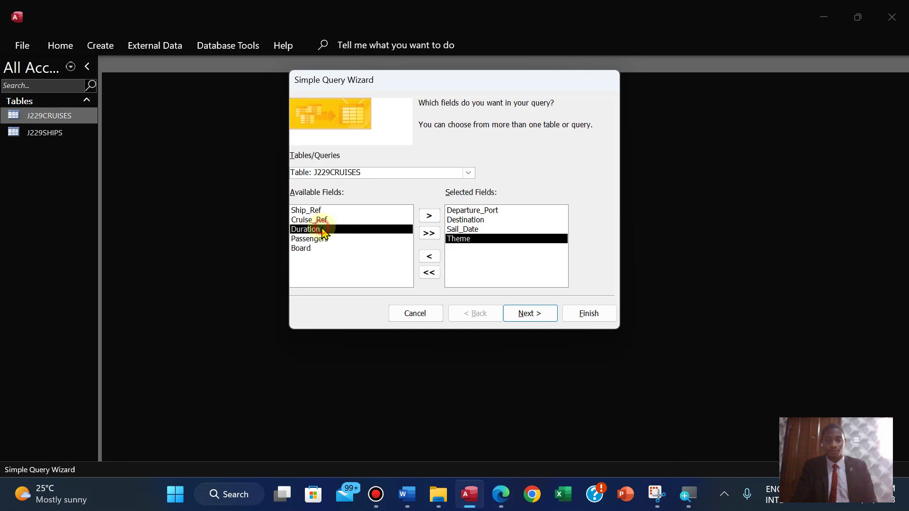
pyautogui.click(429, 217)
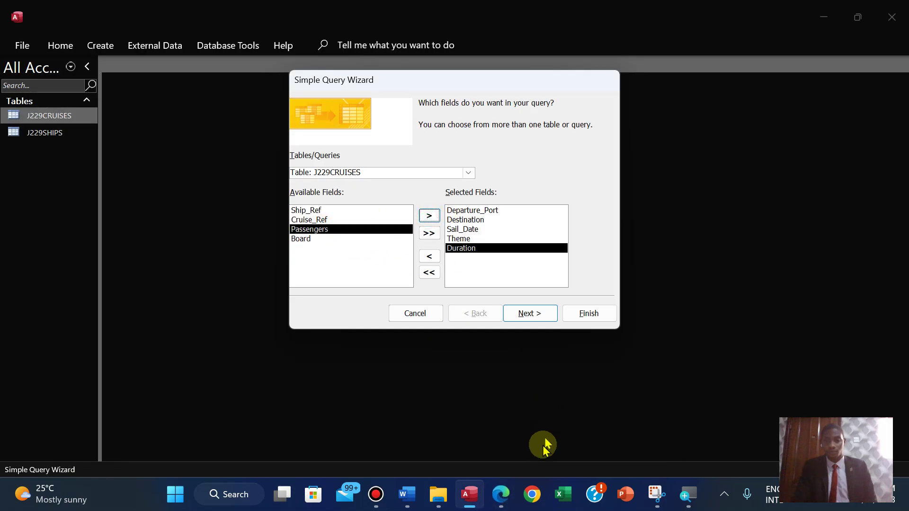
pyautogui.click(501, 494)
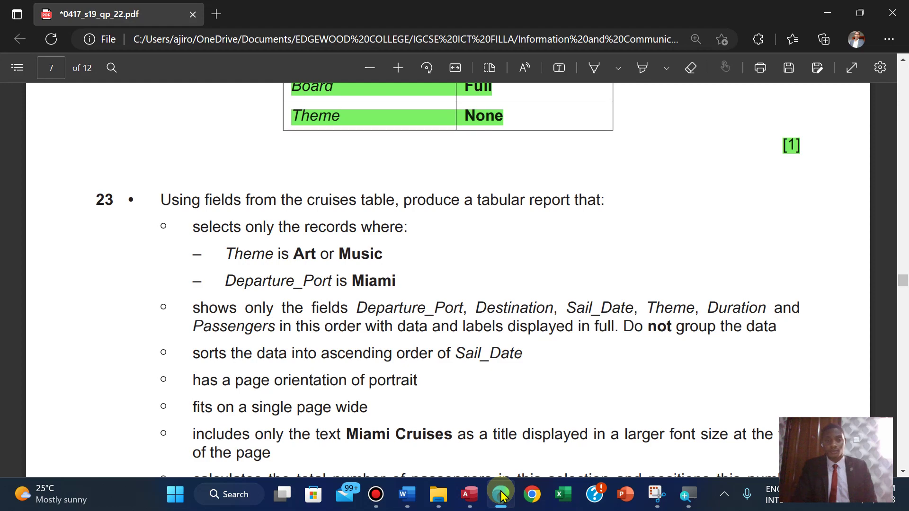
pyautogui.click(501, 494)
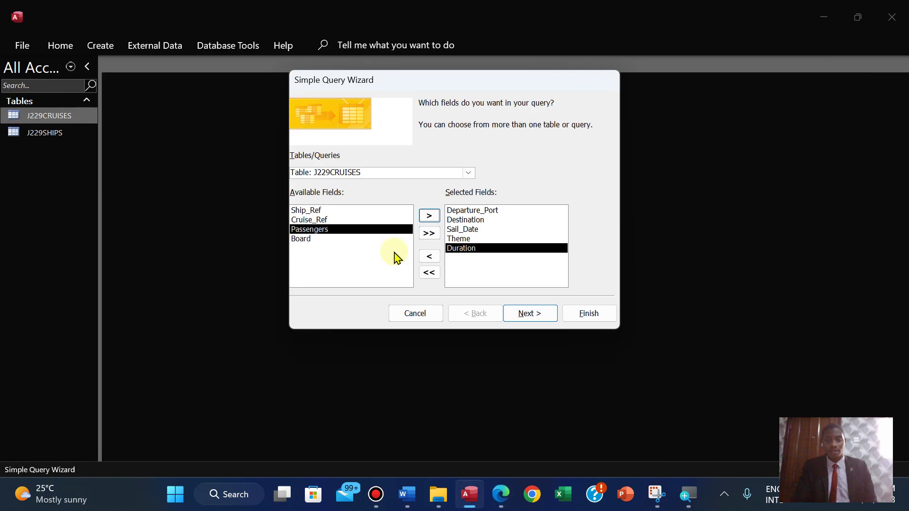
pyautogui.click(433, 216)
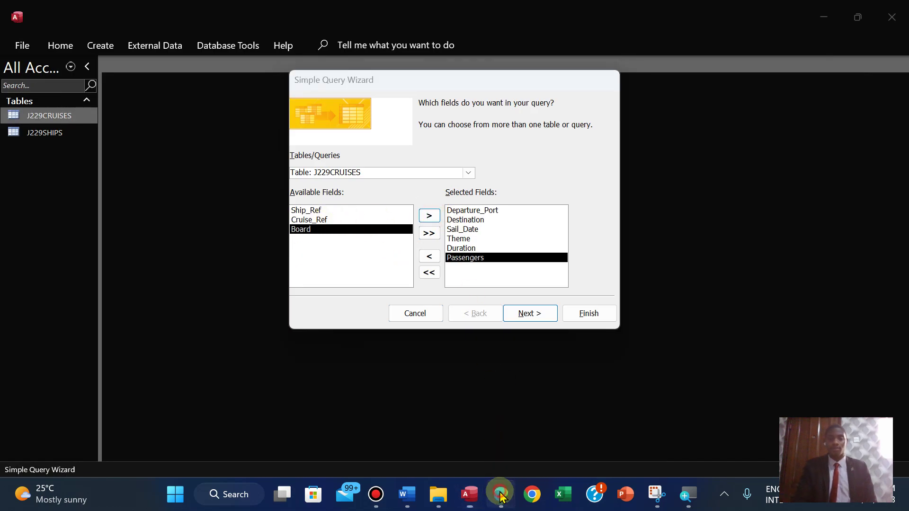
pyautogui.click(501, 494)
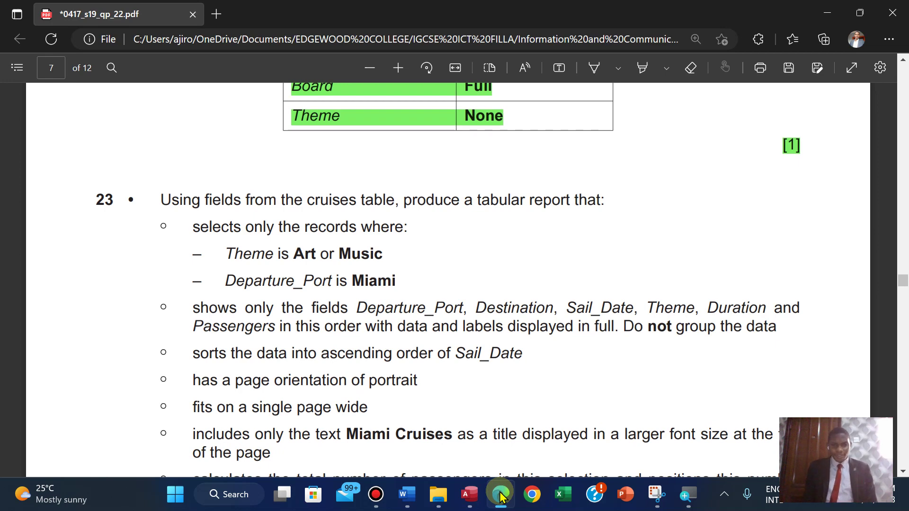
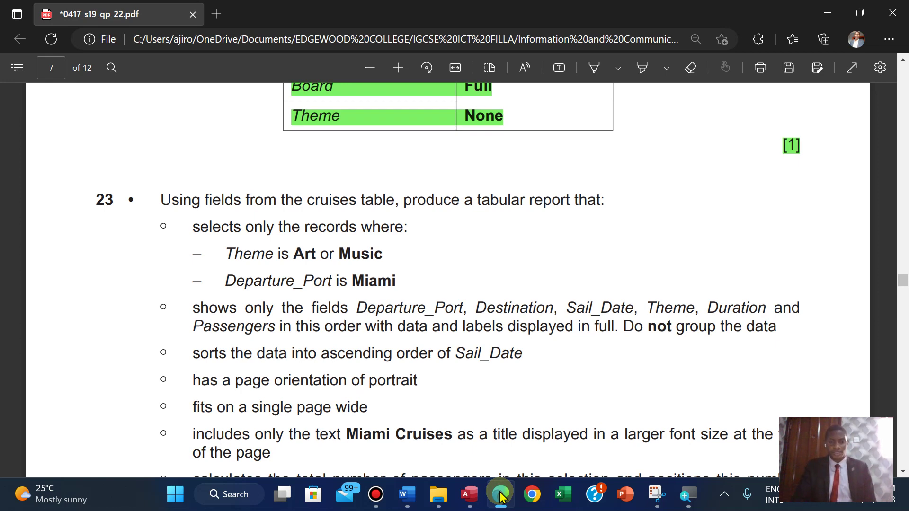
# - Advance the Simple Query Wizard, keeping the chosen fields as a detail query
pyautogui.click(501, 496)
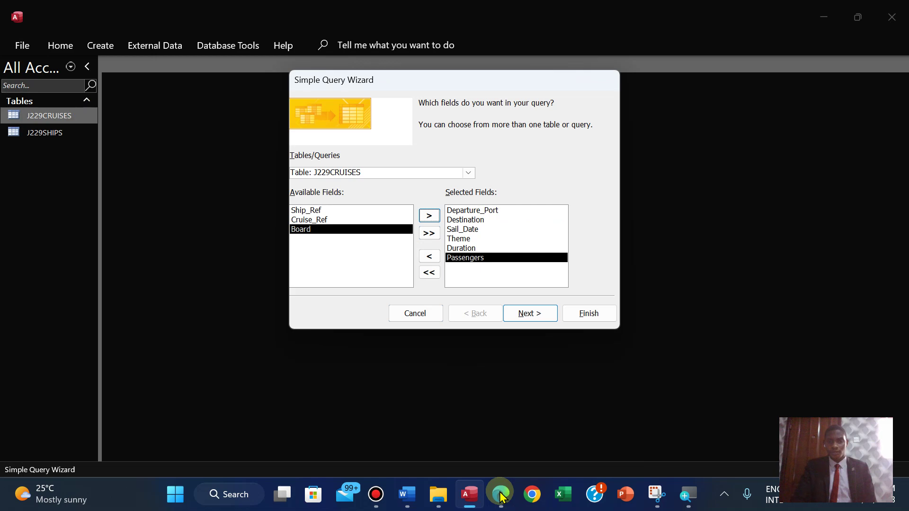
pyautogui.click(500, 496)
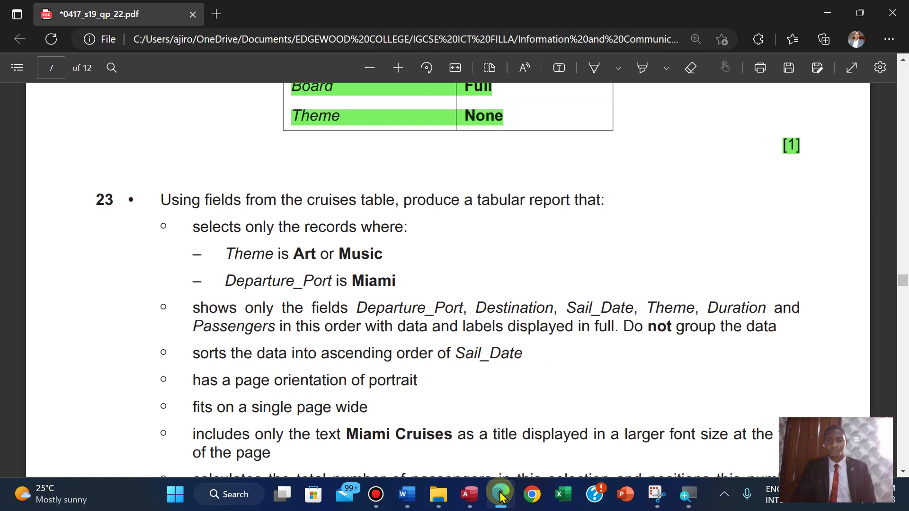
pyautogui.click(501, 496)
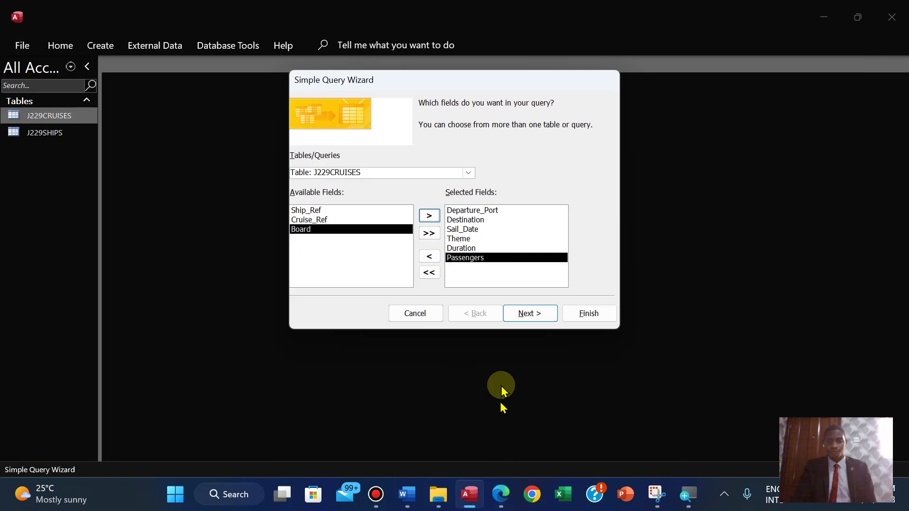
pyautogui.click(524, 316)
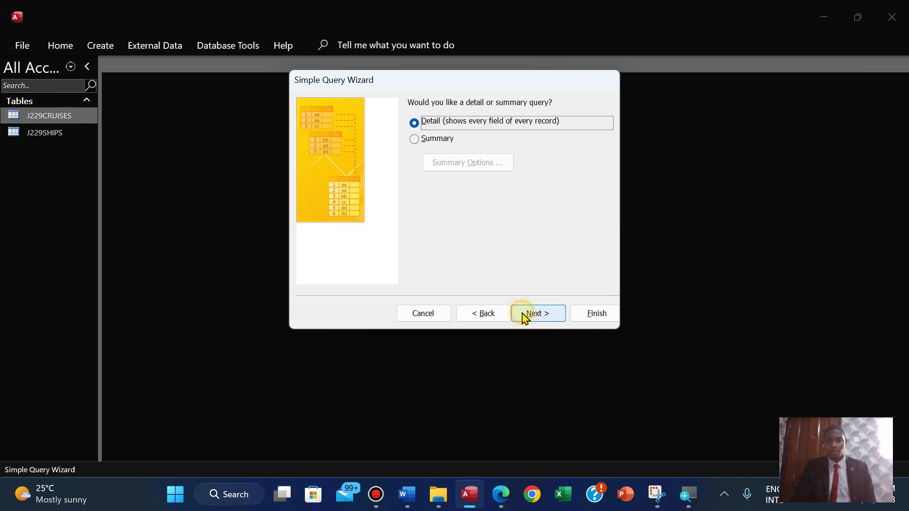
pyautogui.click(524, 316)
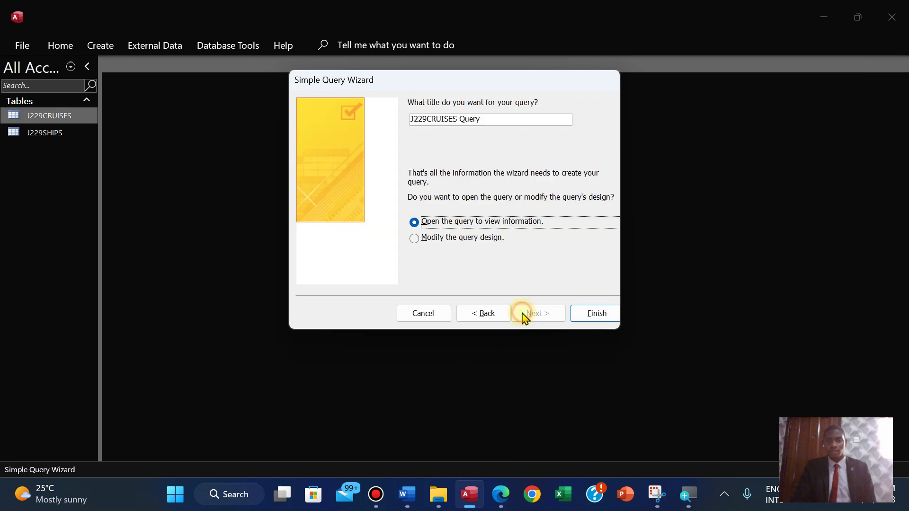
# - Copy the title text 'Miami Cruises' from the question paper
pyautogui.click(498, 495)
pyautogui.scroll(-3, 495, 466)
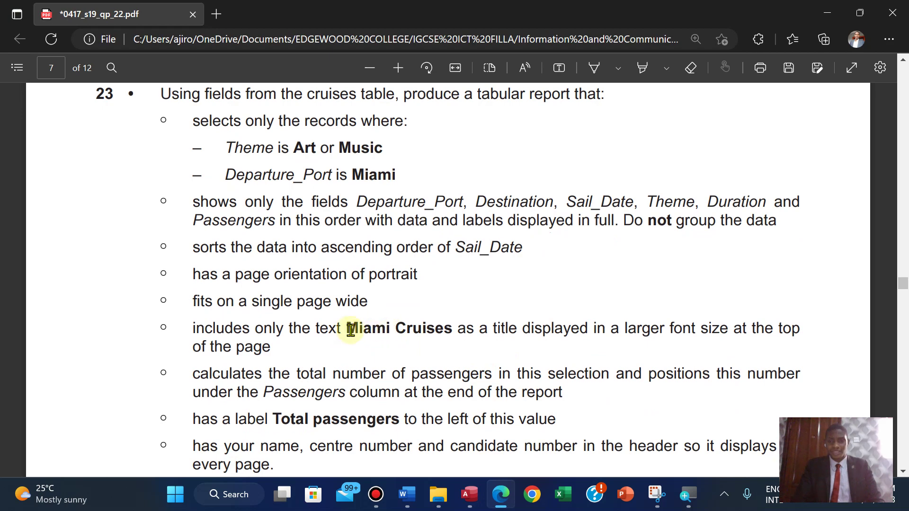
pyautogui.moveTo(346, 329); pyautogui.dragTo(454, 336)
pyautogui.click(404, 338)
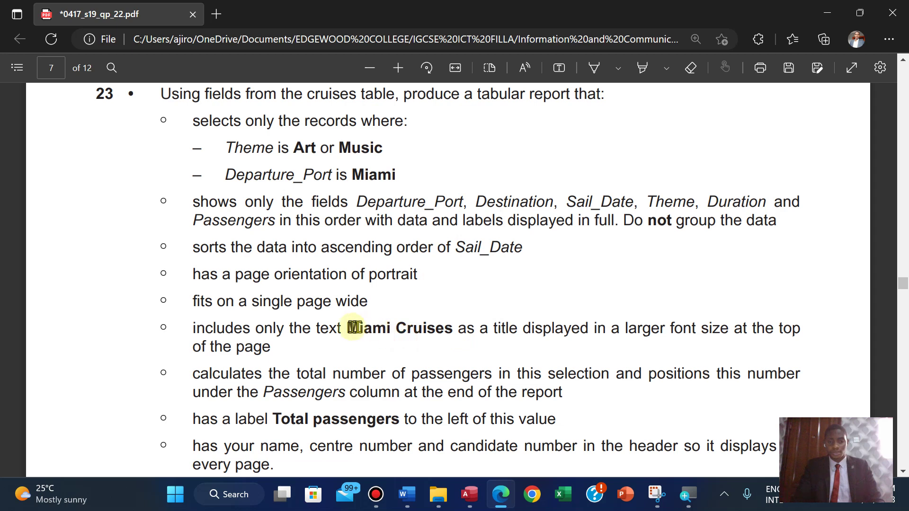
pyautogui.moveTo(348, 328); pyautogui.dragTo(452, 330)
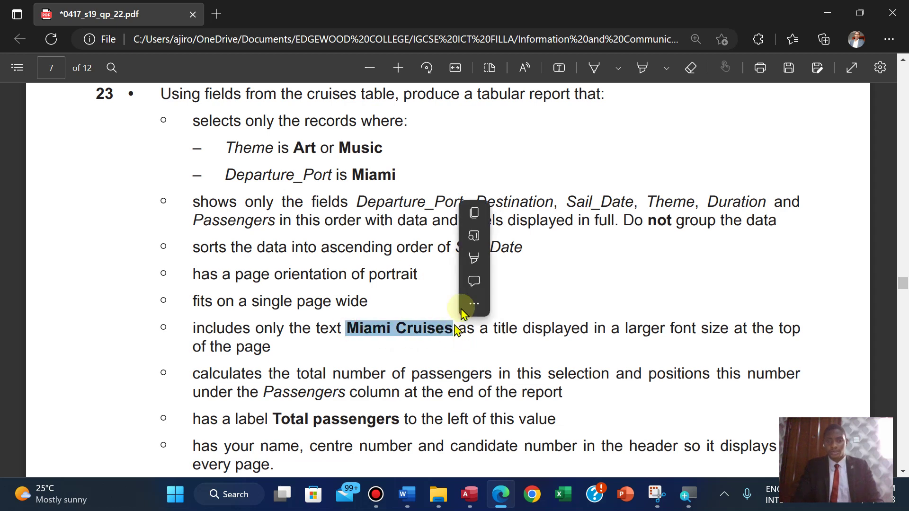
pyautogui.click(498, 213)
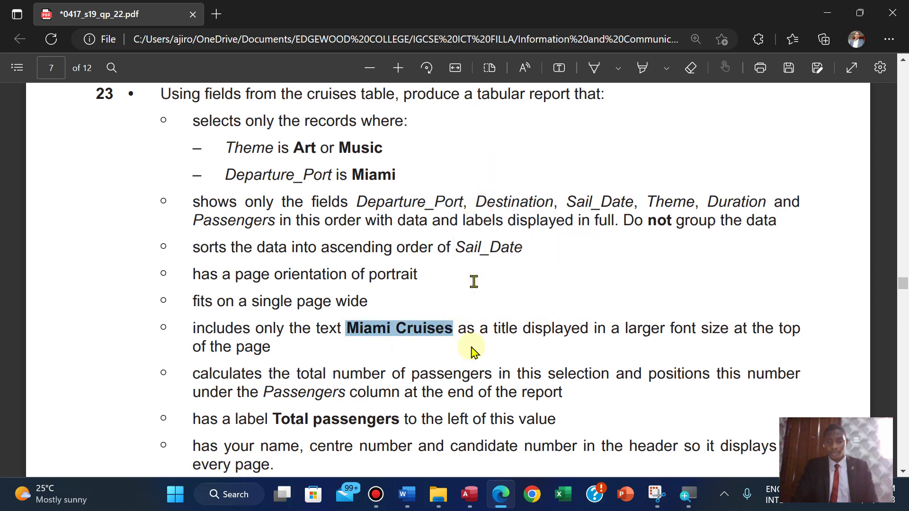
# - Paste 'Miami Cruises' as the query title and finish the wizard
pyautogui.click(470, 494)
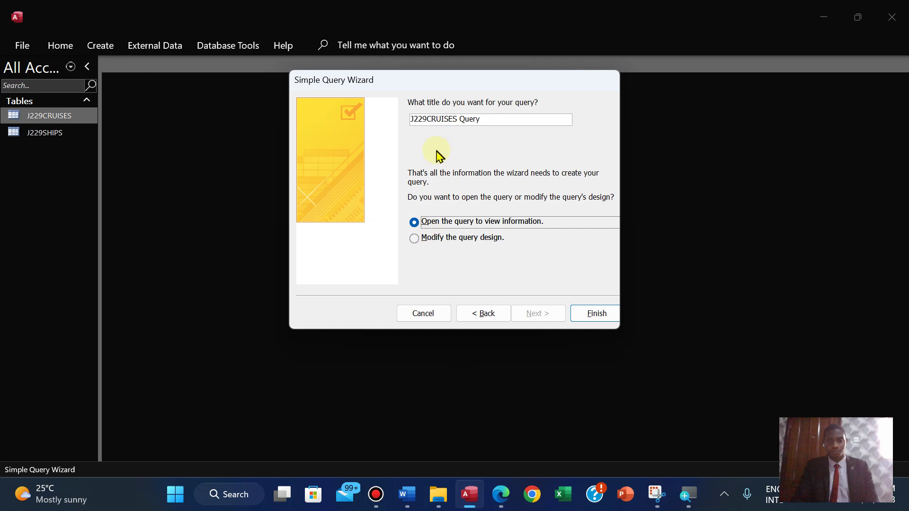
pyautogui.click(488, 122)
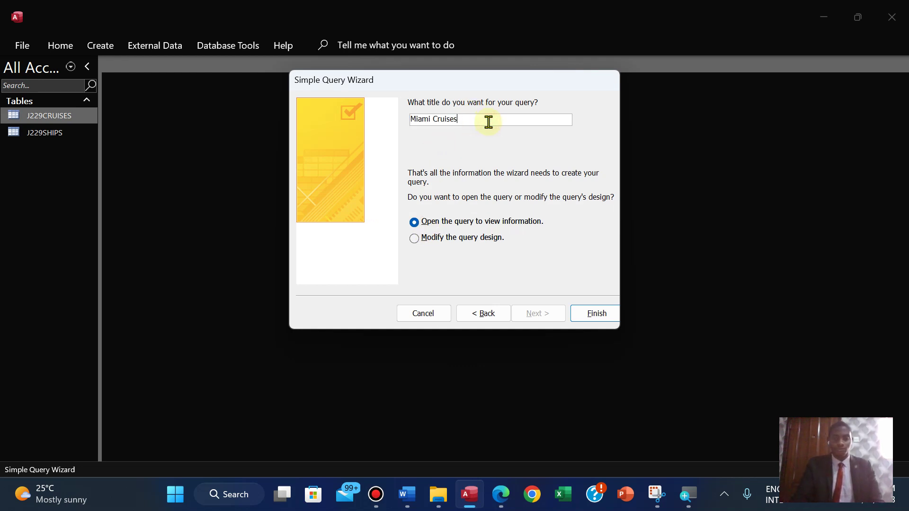
pyautogui.click(583, 313)
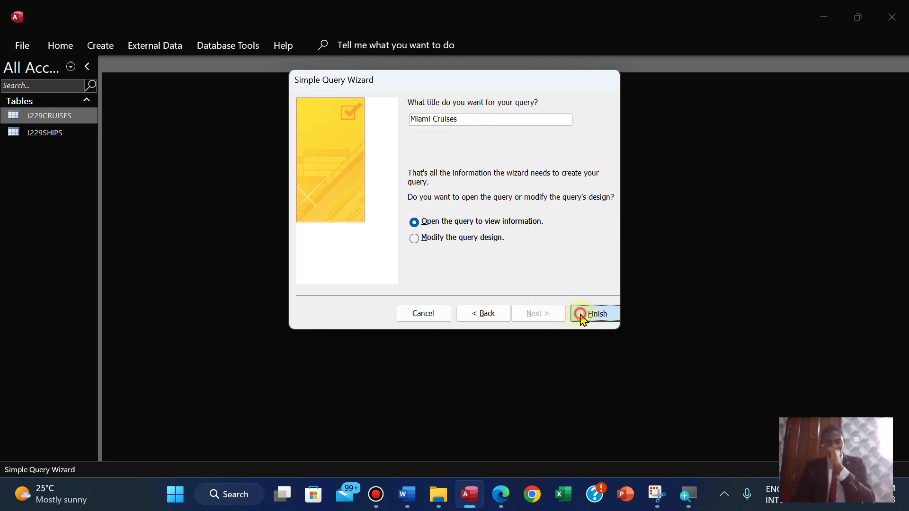
pyautogui.click(501, 502)
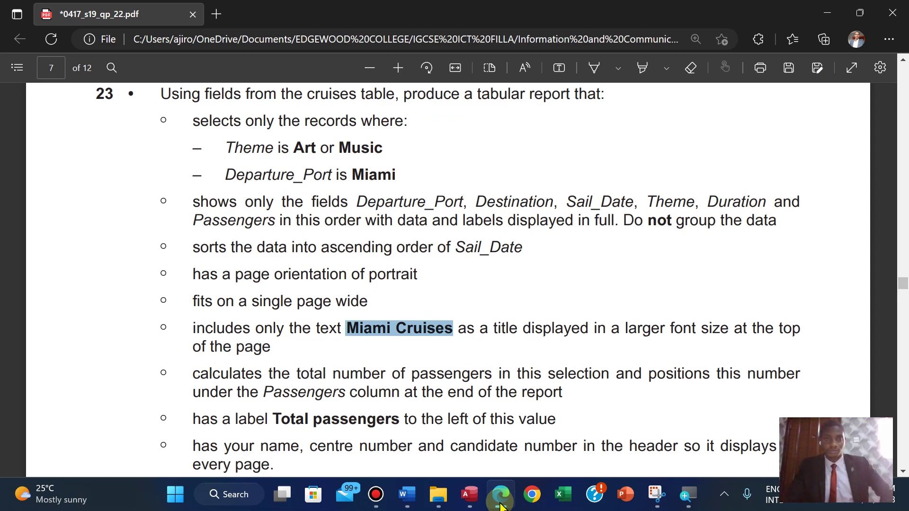
# - Glance at the Miami Cruises results, then scroll through question 23 in the PDF
pyautogui.hotkey('alt', 'Tab')
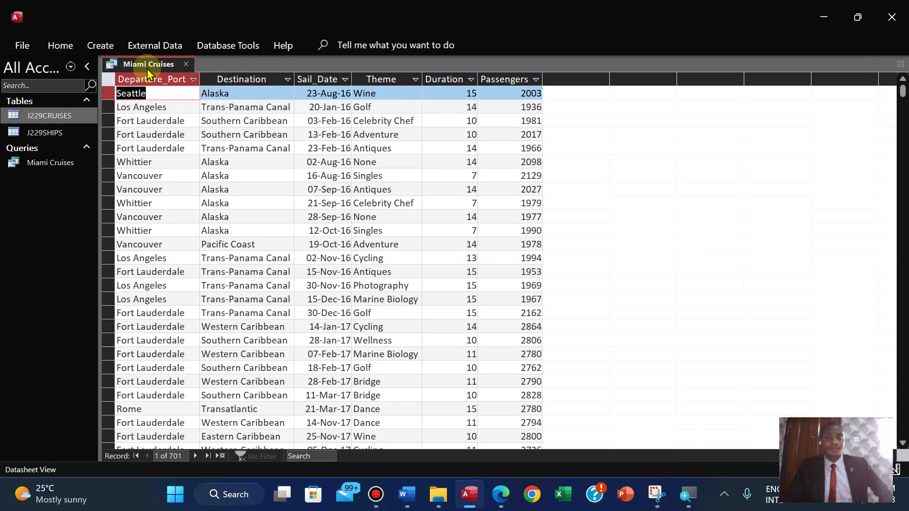
pyautogui.click(511, 506)
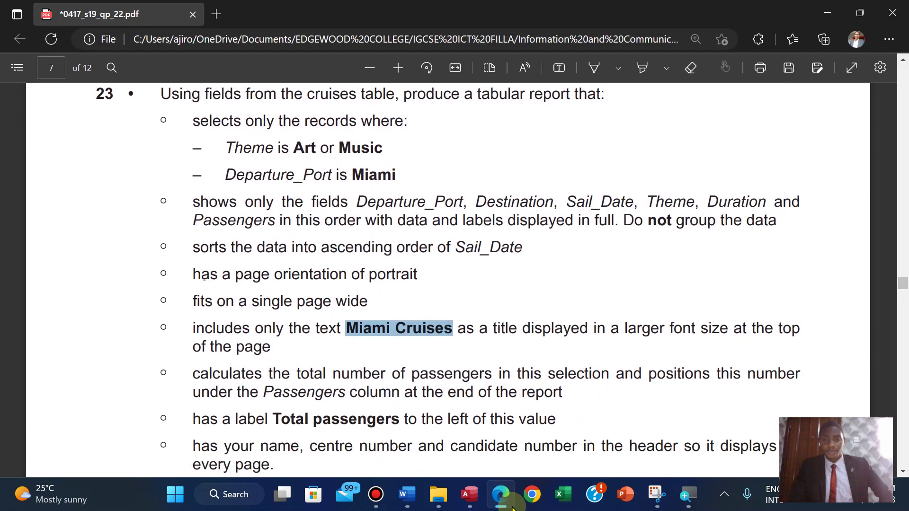
pyautogui.scroll(-3, 512, 507)
pyautogui.scroll(4, 513, 508)
pyautogui.scroll(-5, 512, 508)
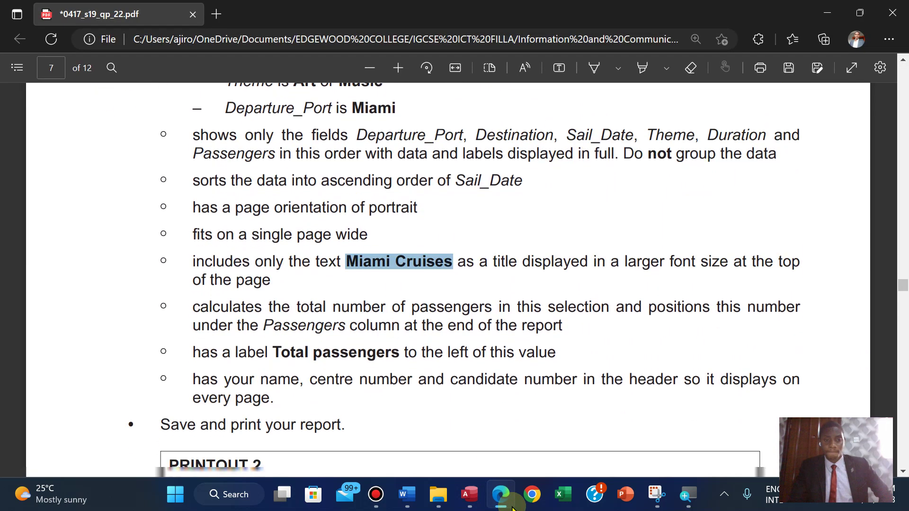
pyautogui.scroll(-1, 513, 508)
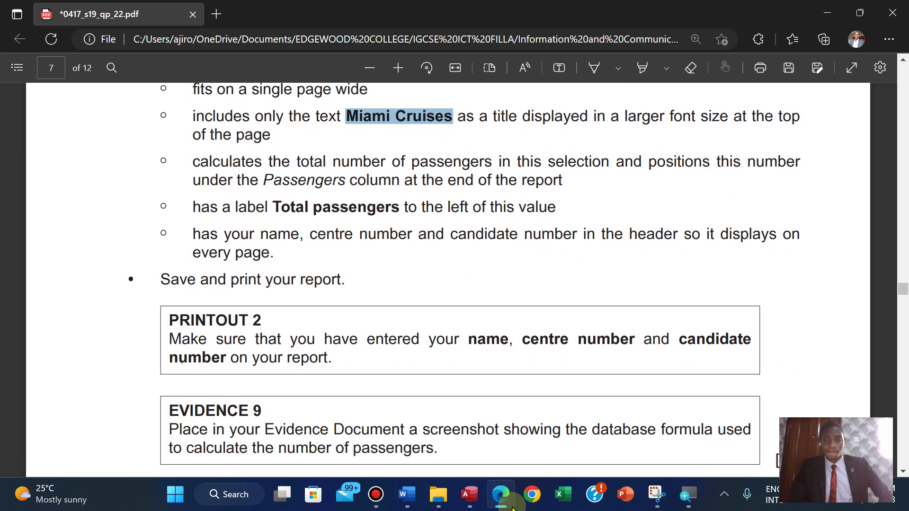
pyautogui.scroll(4, 512, 508)
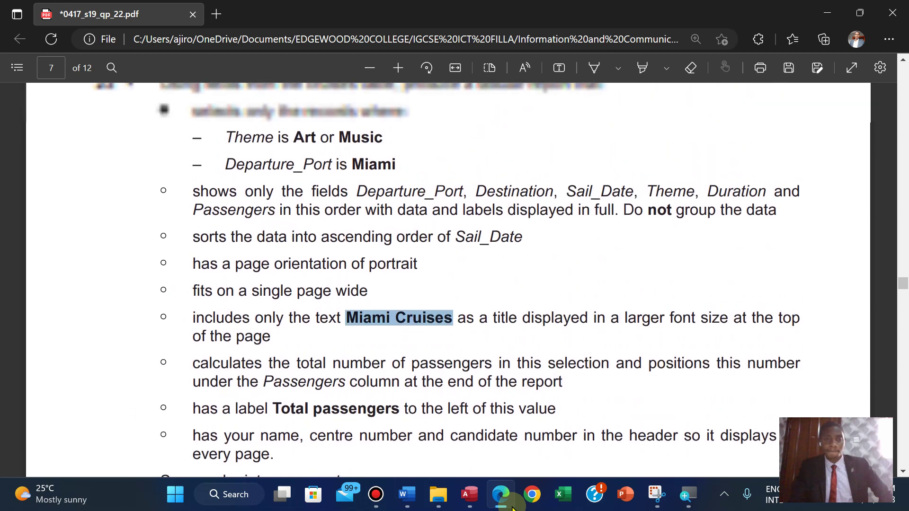
pyautogui.scroll(1, 512, 508)
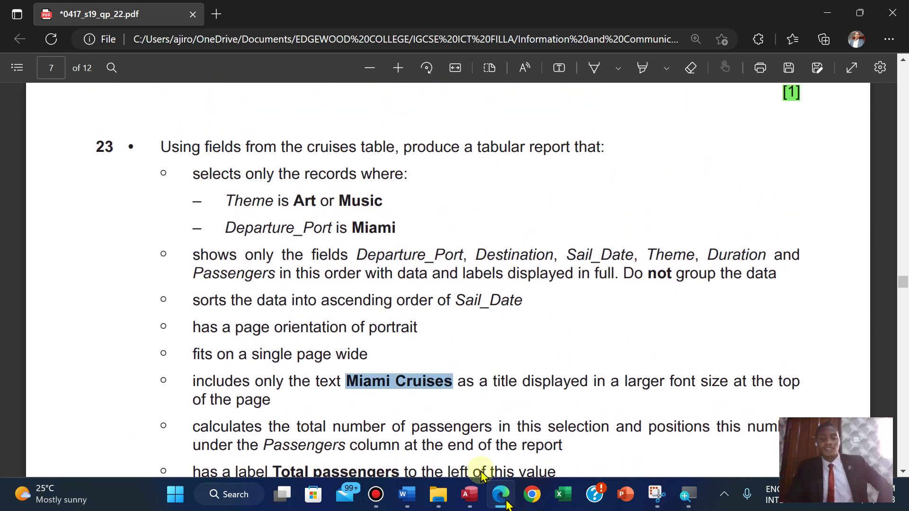
# - Copy the criteria text 'Art or Music' and return to Access
pyautogui.moveTo(295, 201); pyautogui.dragTo(381, 203)
pyautogui.click(345, 197)
pyautogui.moveTo(295, 200); pyautogui.dragTo(391, 202)
pyautogui.click(424, 94)
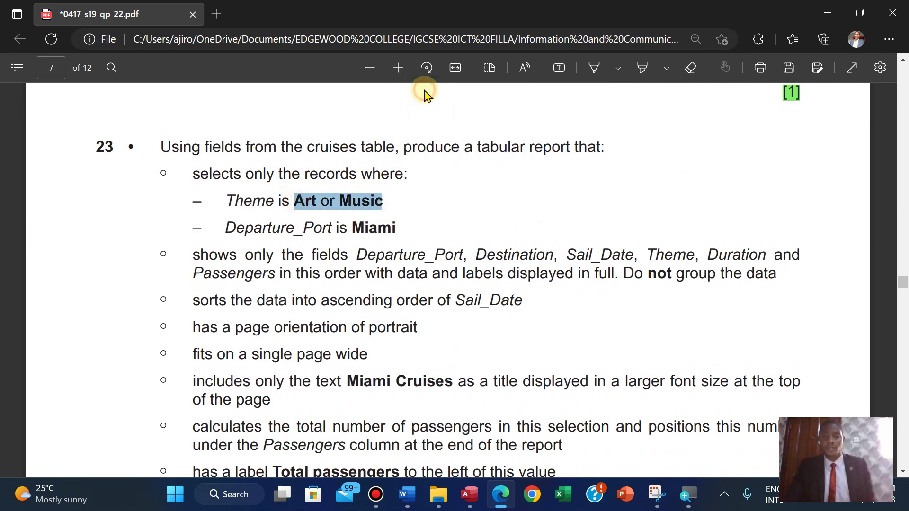
pyautogui.click(468, 494)
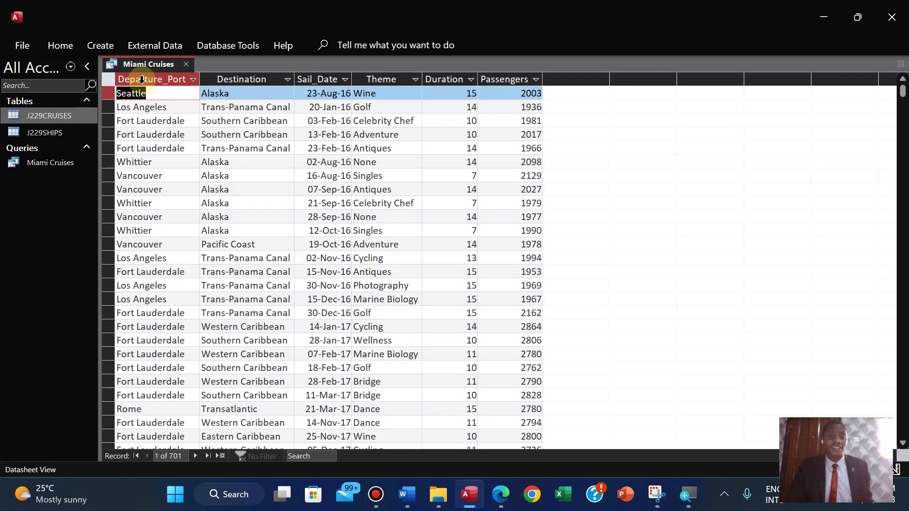
# - Open the query in Design View and enter 'Art or Music' as the Theme criterion
pyautogui.click(60, 46)
pyautogui.click(66, 95)
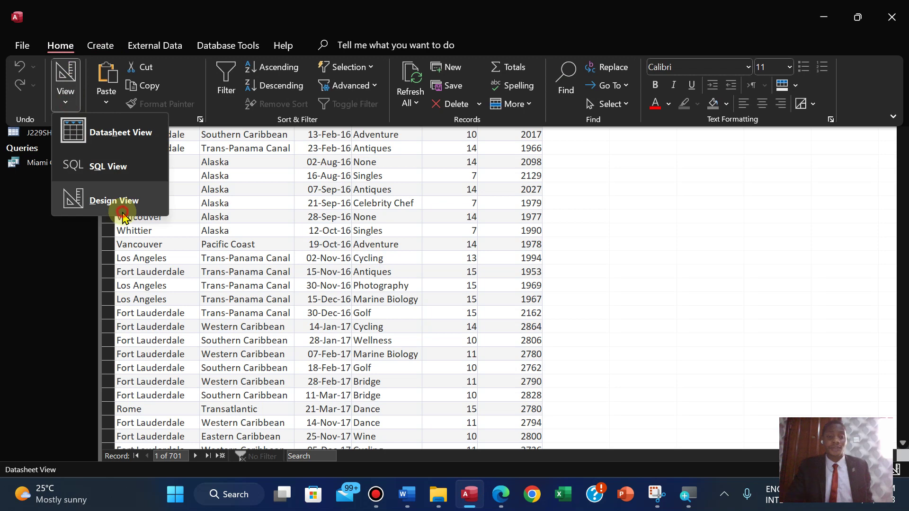
pyautogui.click(122, 214)
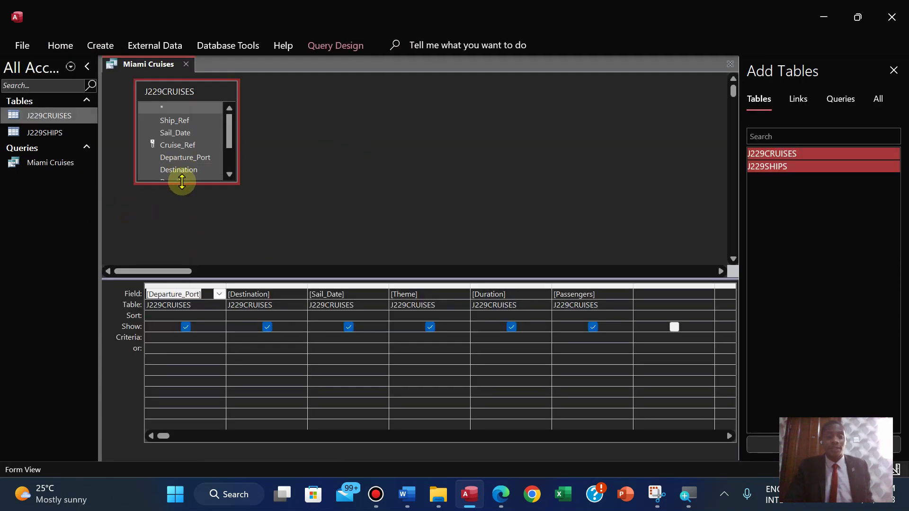
pyautogui.doubleClick(181, 181)
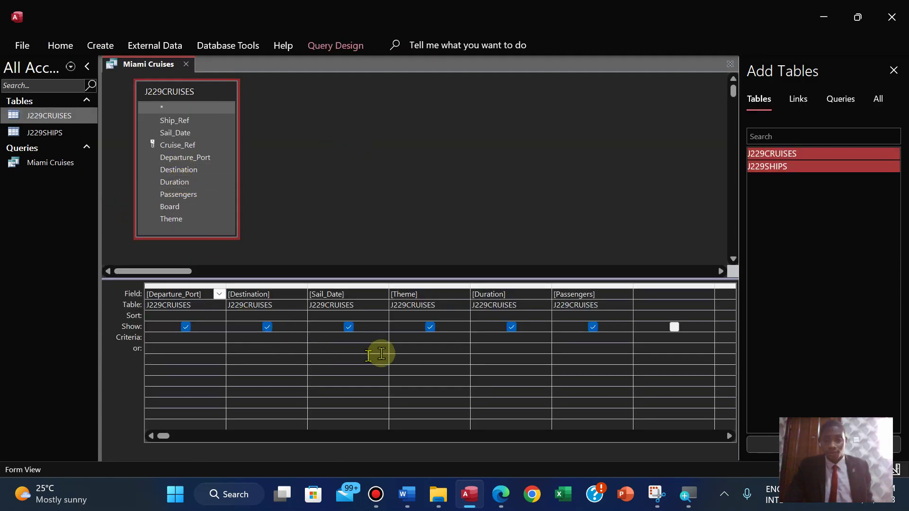
pyautogui.click(407, 343)
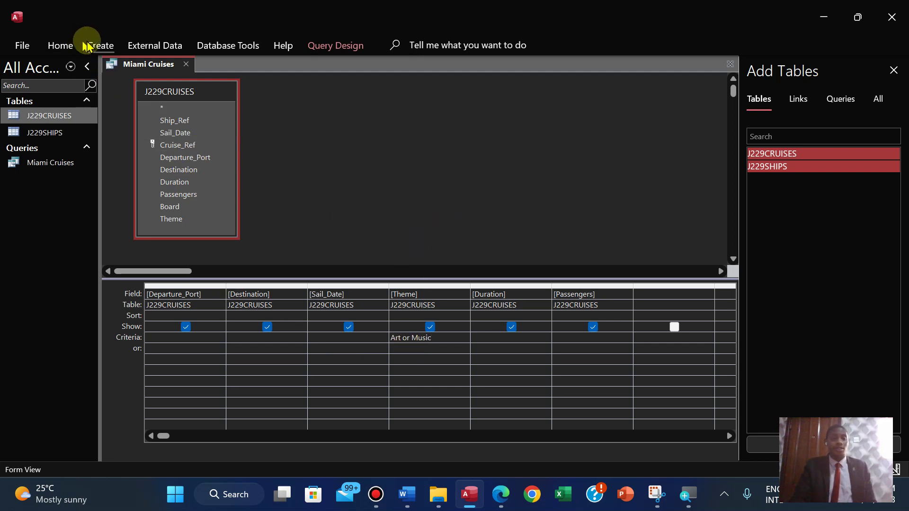
# - Pin the ribbon open and run the query, showing 71 Art or Music cruises
pyautogui.click(61, 46)
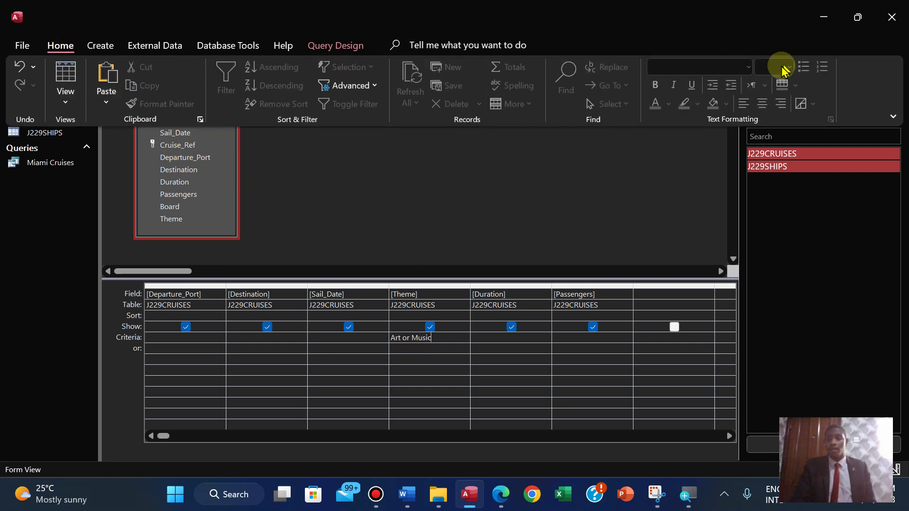
pyautogui.click(331, 45)
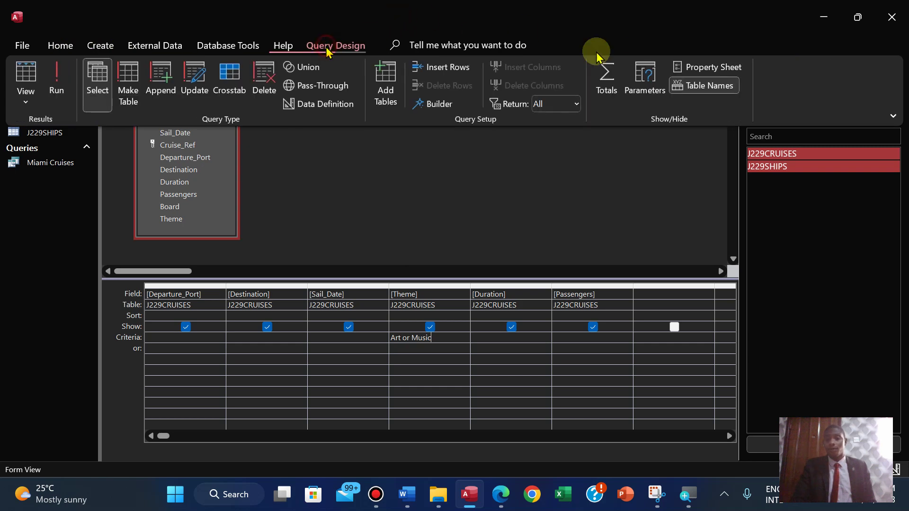
pyautogui.click(894, 115)
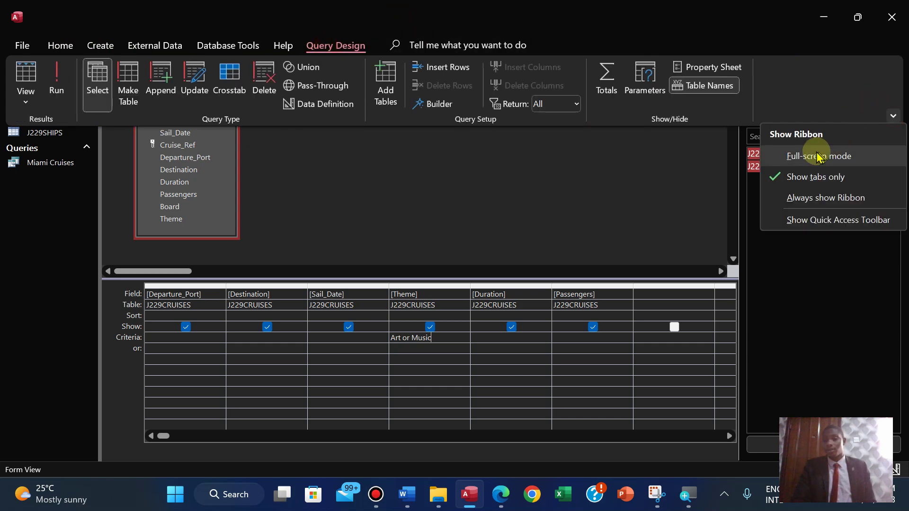
pyautogui.click(803, 198)
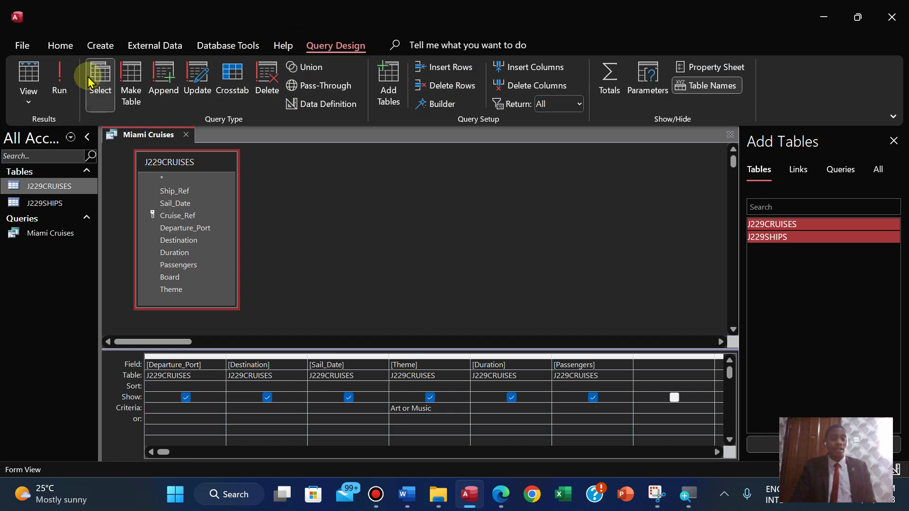
pyautogui.click(56, 88)
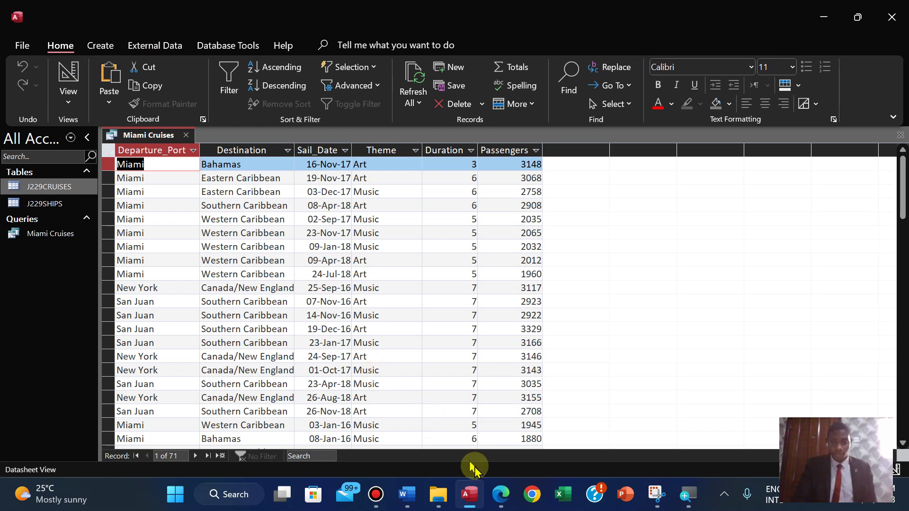
# - Copy the word 'Miami' from the exam question PDF
pyautogui.click(507, 497)
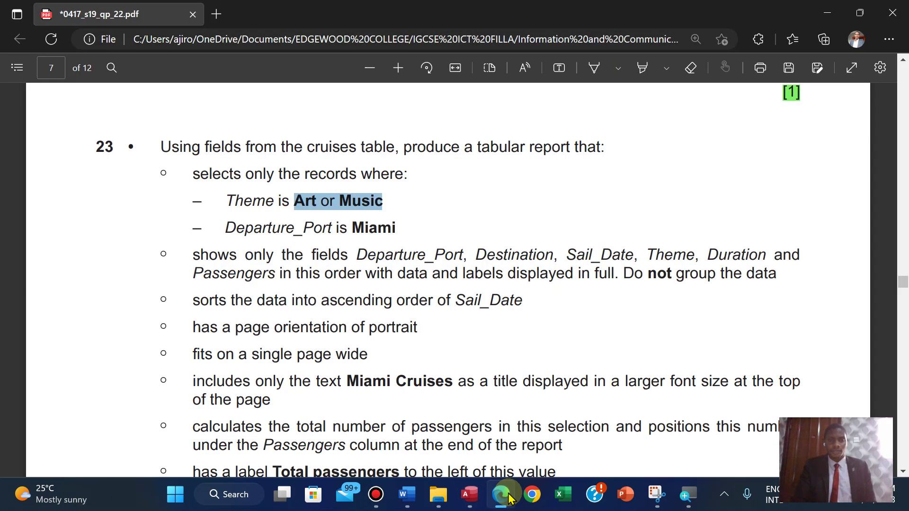
pyautogui.moveTo(353, 230); pyautogui.dragTo(398, 229)
pyautogui.click(371, 229)
pyautogui.rightClick(410, 105)
pyautogui.click(423, 116)
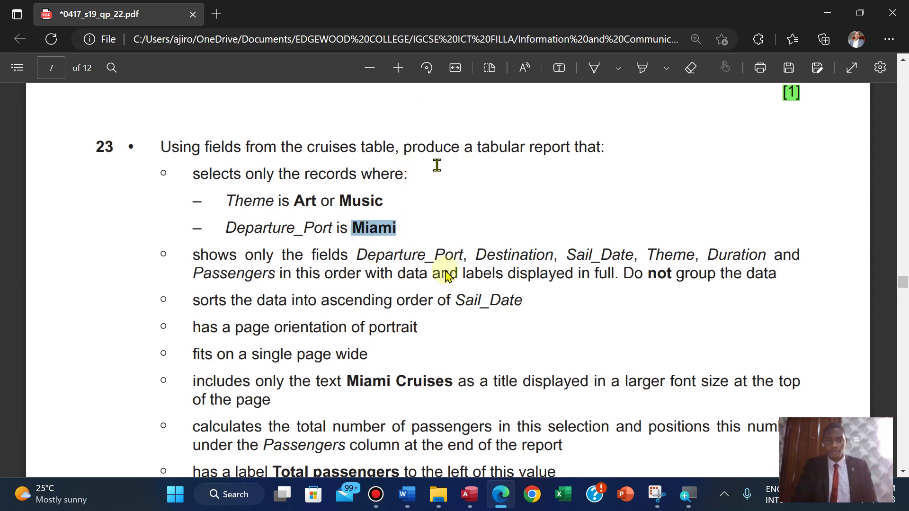
pyautogui.click(469, 494)
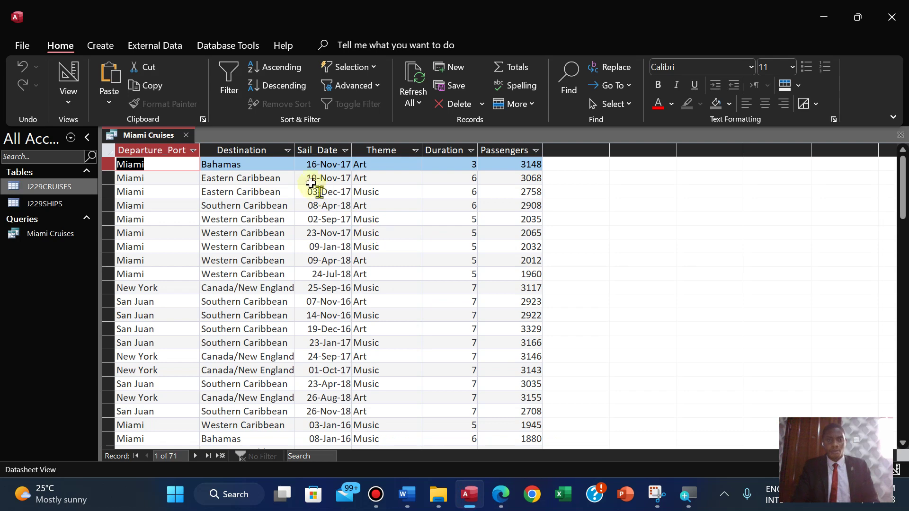
# - Add Miami as the Departure_Port criterion in Design View and run the query
pyautogui.click(69, 94)
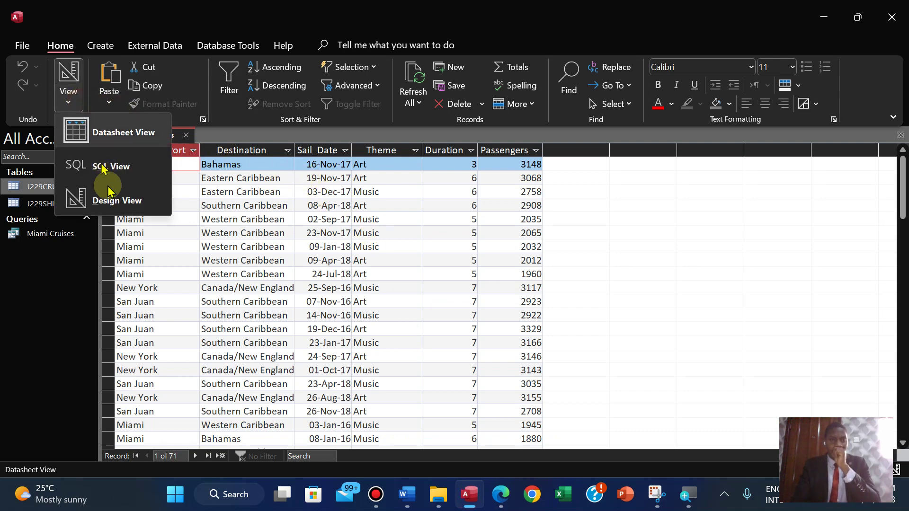
pyautogui.click(109, 194)
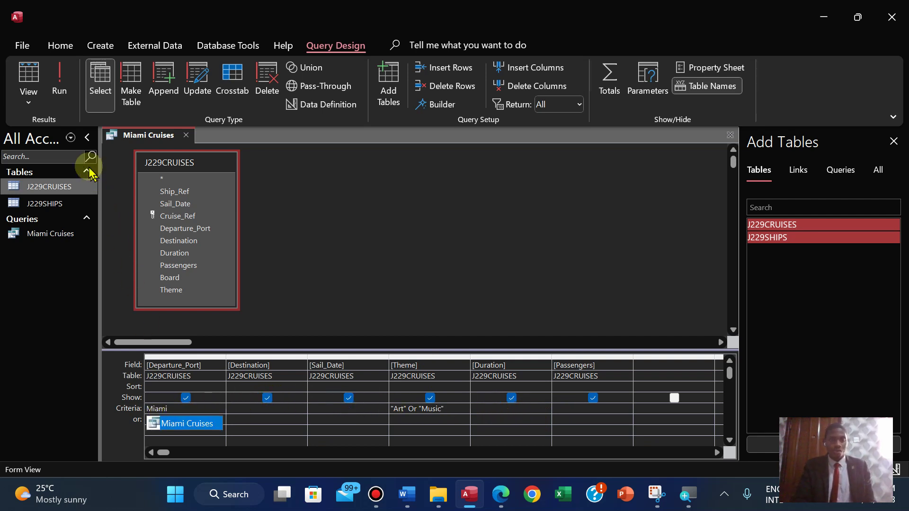
pyautogui.click(57, 80)
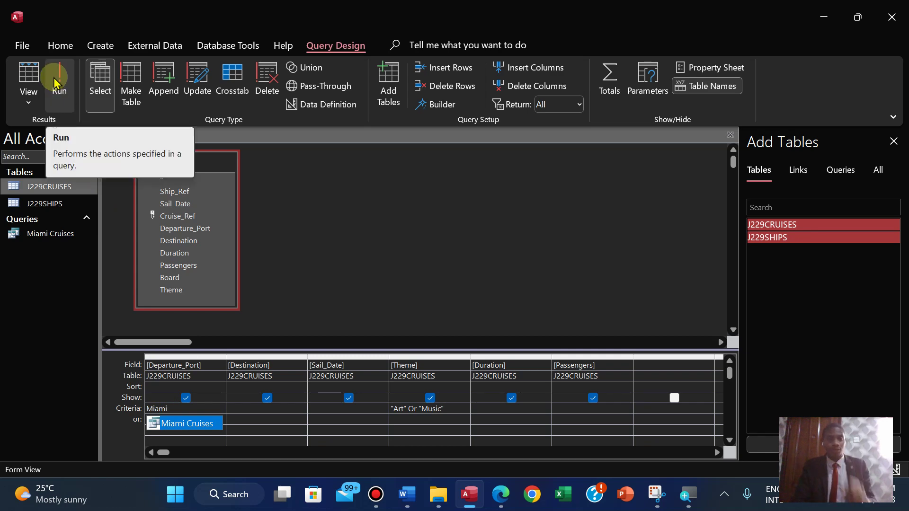
pyautogui.click(56, 82)
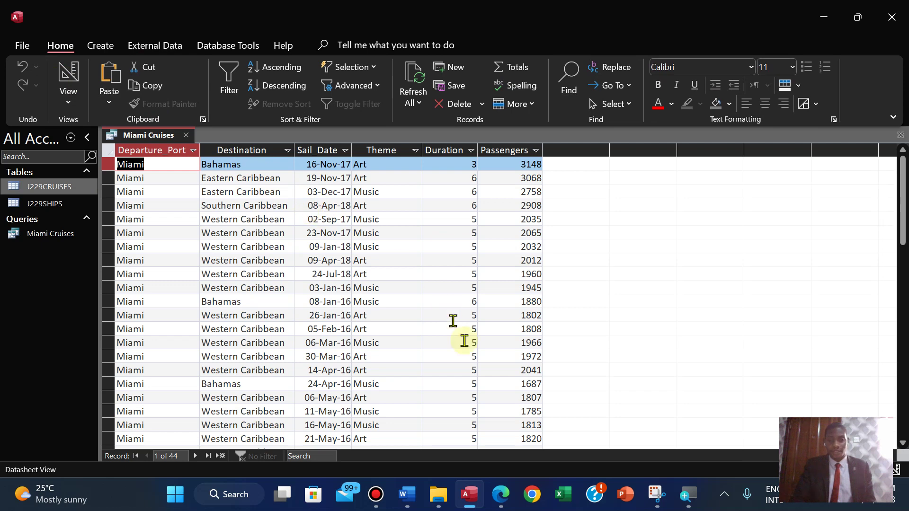
# - Save the Miami Cruises query and close it
pyautogui.click(503, 497)
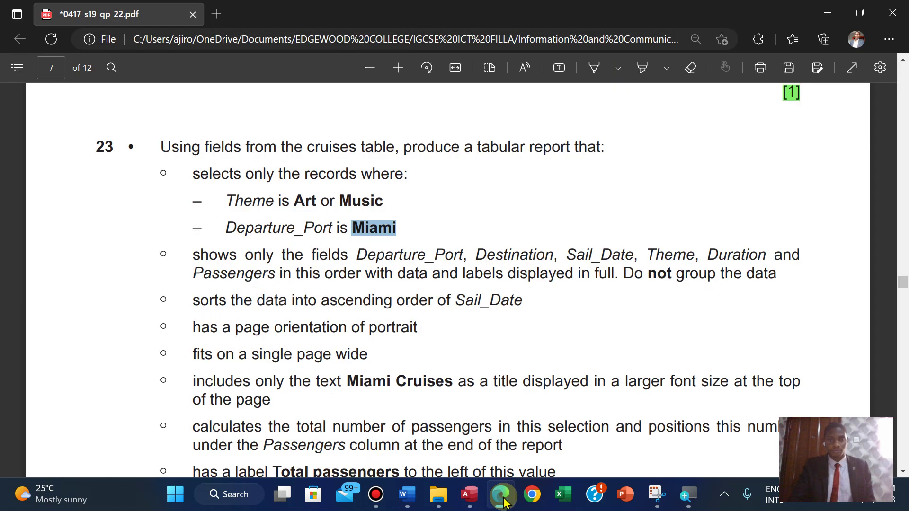
pyautogui.press('Down')
pyautogui.press('Down')
pyautogui.press('Down')
pyautogui.press('Down')
pyautogui.press('Down')
pyautogui.press('Down')
pyautogui.press('Down')
pyautogui.press('Down')
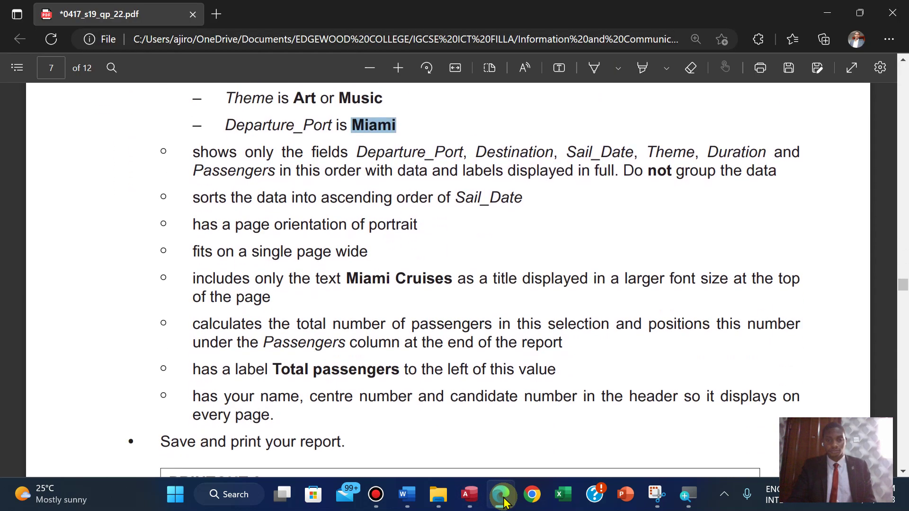
pyautogui.press('Up')
pyautogui.press('Up')
pyautogui.press('Up')
pyautogui.press('Up')
pyautogui.press('Up')
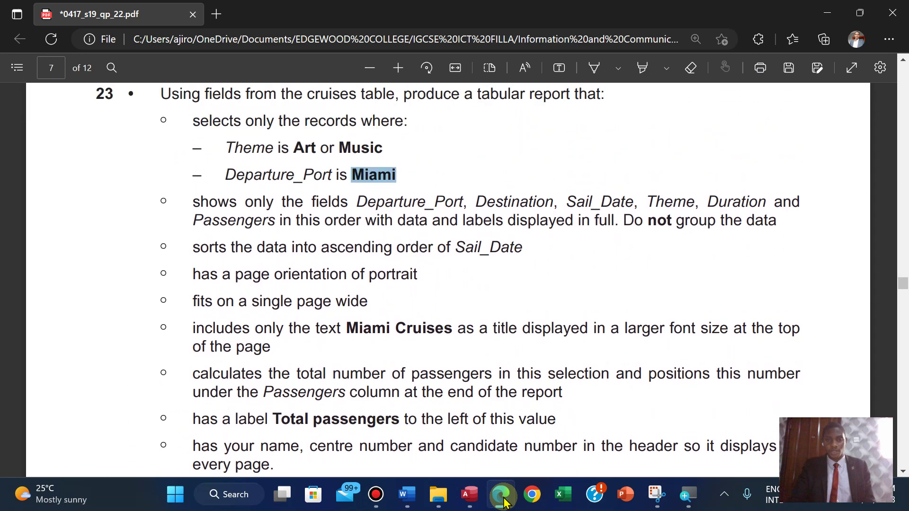
pyautogui.click(469, 494)
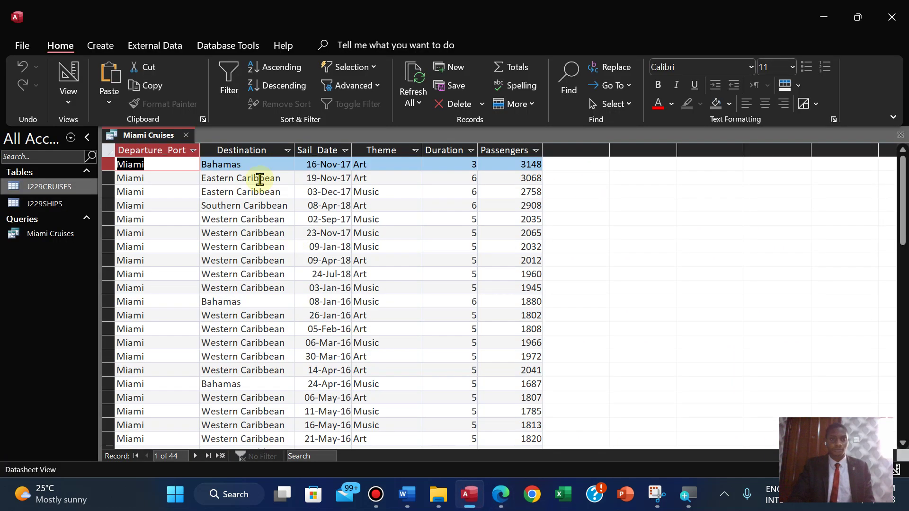
pyautogui.rightClick(146, 137)
pyautogui.click(160, 147)
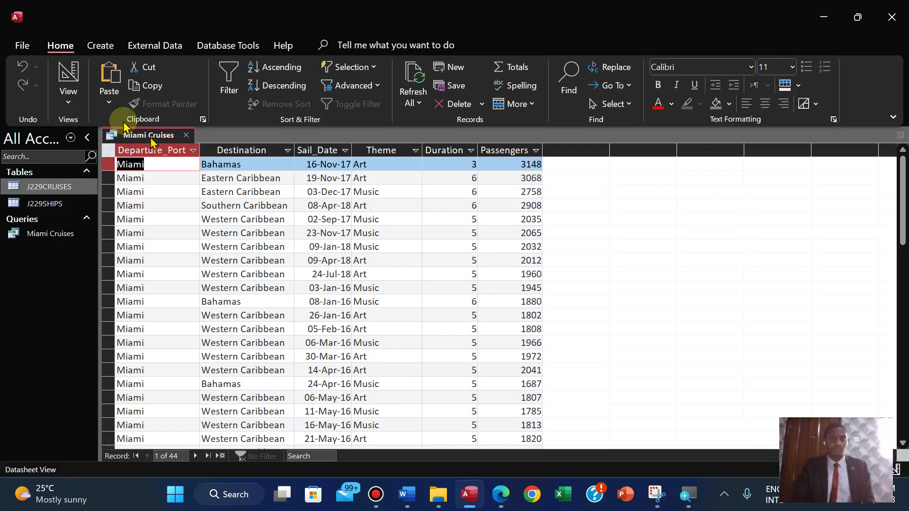
pyautogui.rightClick(143, 136)
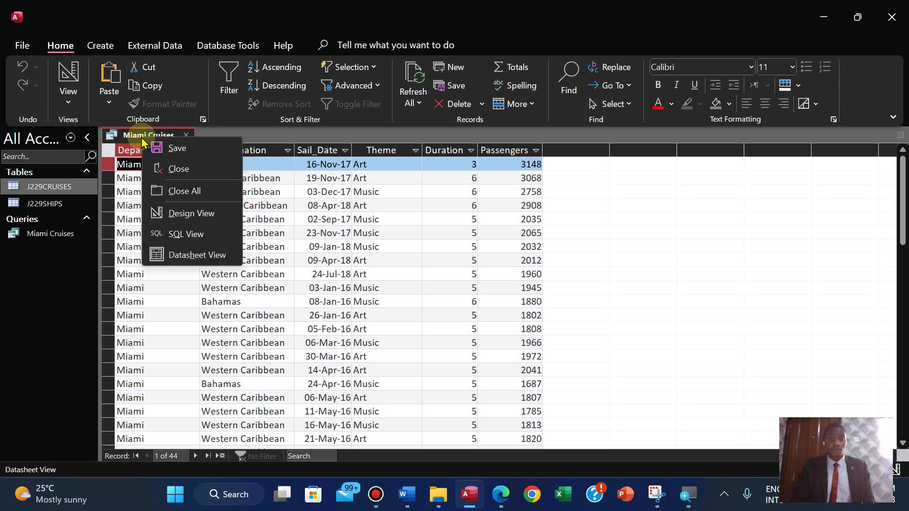
pyautogui.click(173, 176)
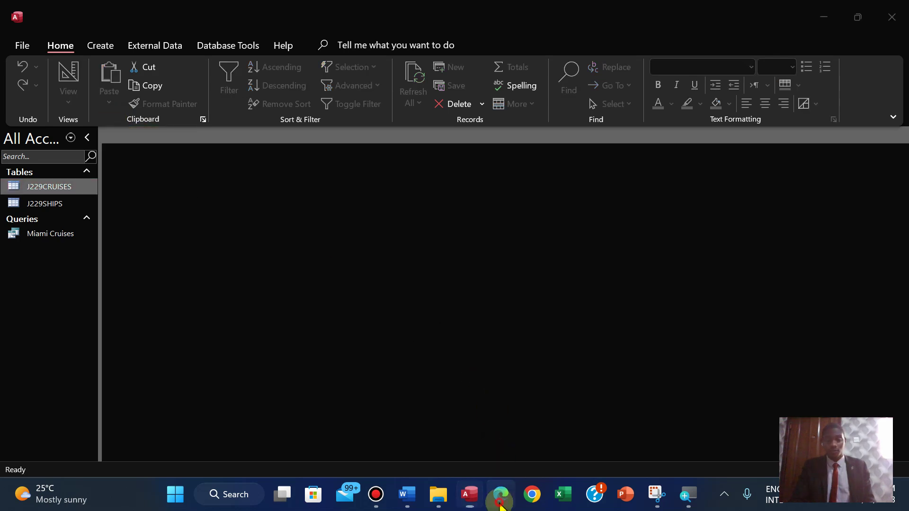
# - Highlight the record-selection criteria lines in the question PDF yellow
pyautogui.click(500, 495)
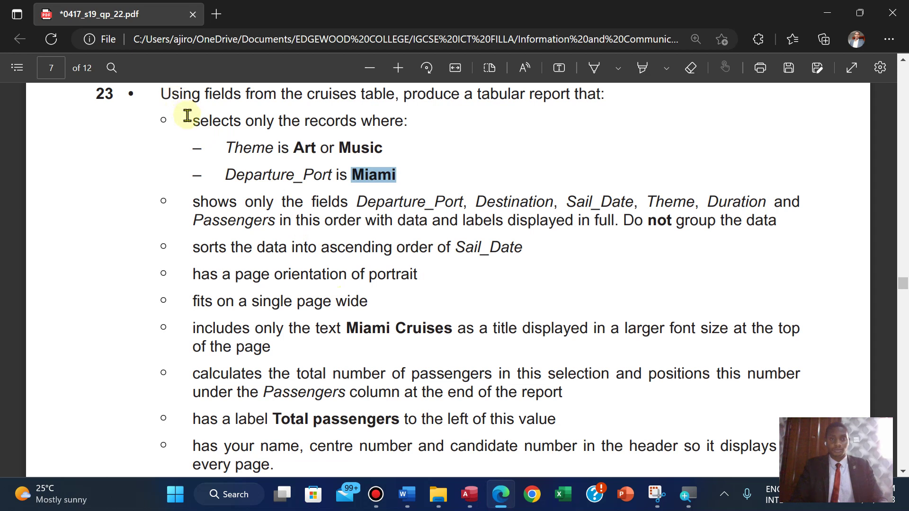
pyautogui.moveTo(187, 115); pyautogui.dragTo(400, 178)
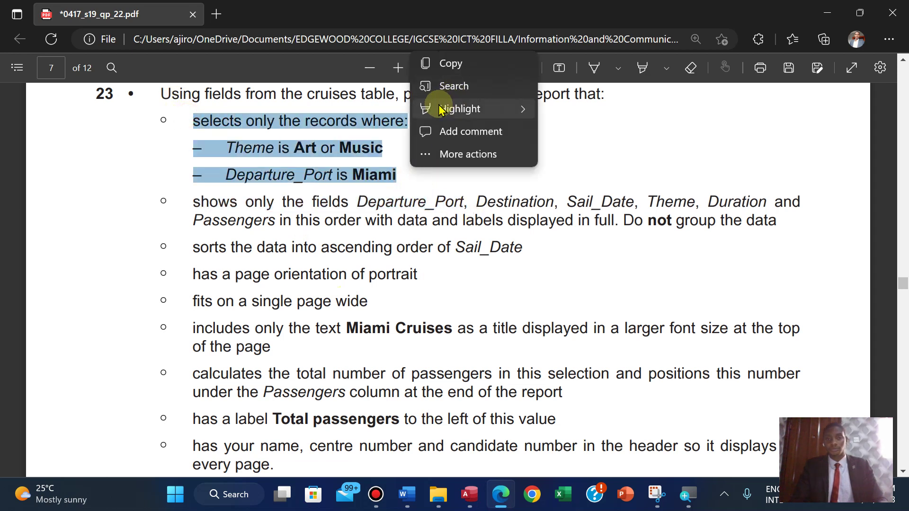
pyautogui.moveTo(455, 109)
pyautogui.click(595, 114)
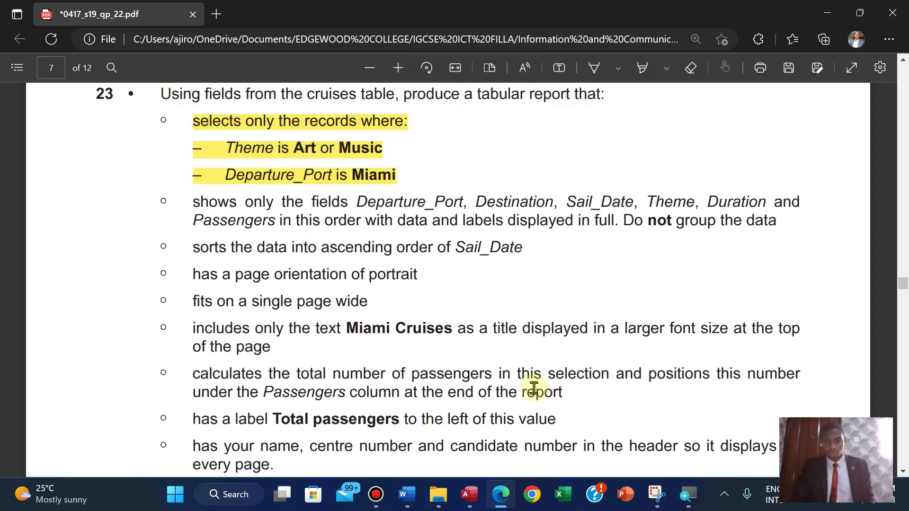
pyautogui.click(469, 494)
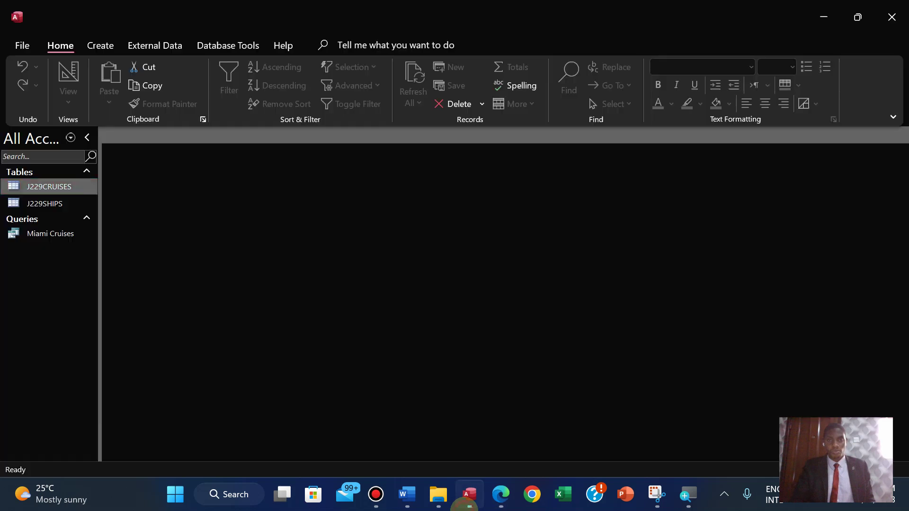
# - Start a Report Wizard on the Miami Cruises query with all fields and no grouping
pyautogui.click(101, 46)
pyautogui.click(569, 74)
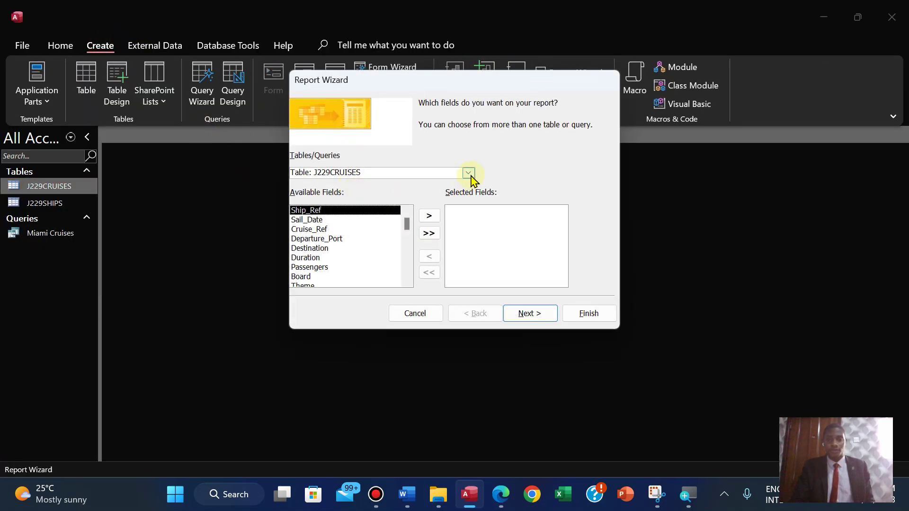
pyautogui.click(469, 173)
pyautogui.click(400, 200)
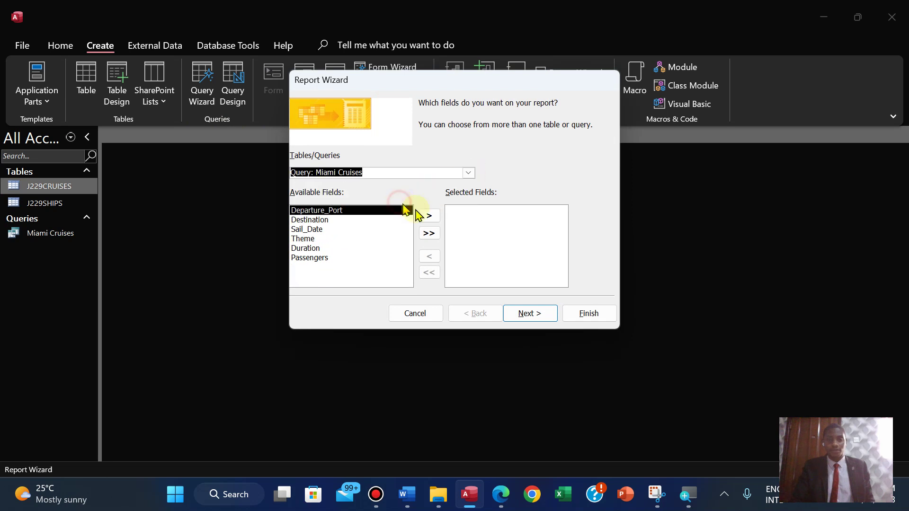
pyautogui.click(429, 234)
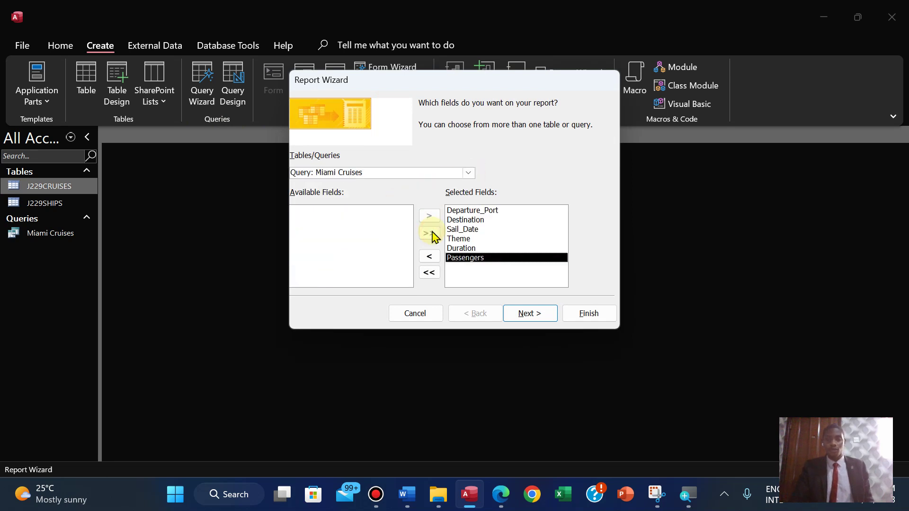
pyautogui.click(514, 315)
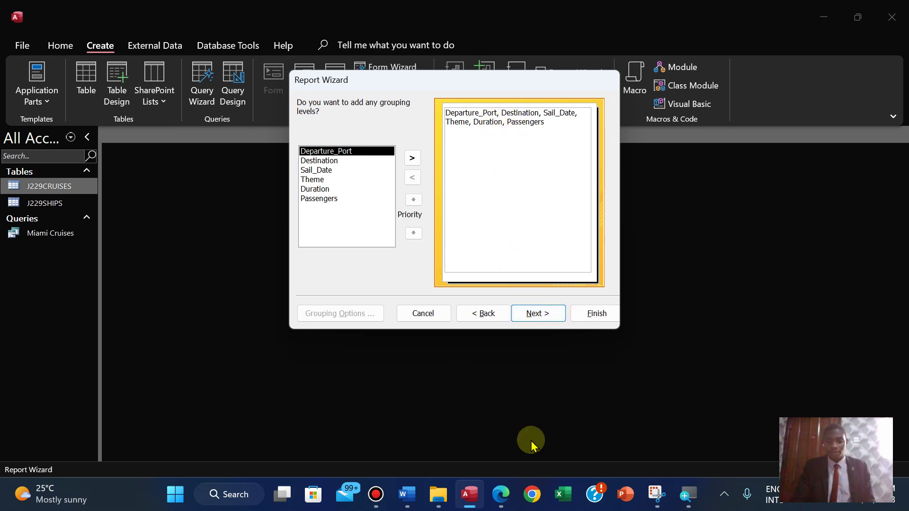
pyautogui.click(501, 494)
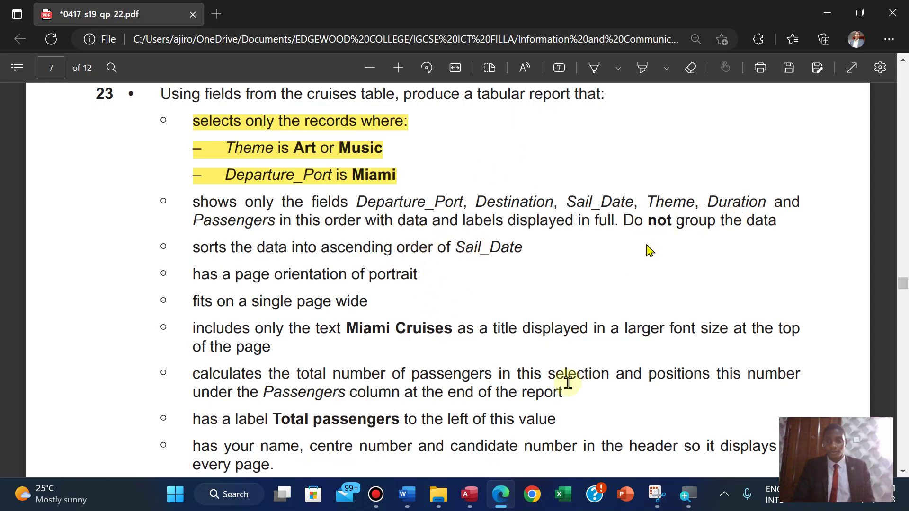
pyautogui.click(469, 494)
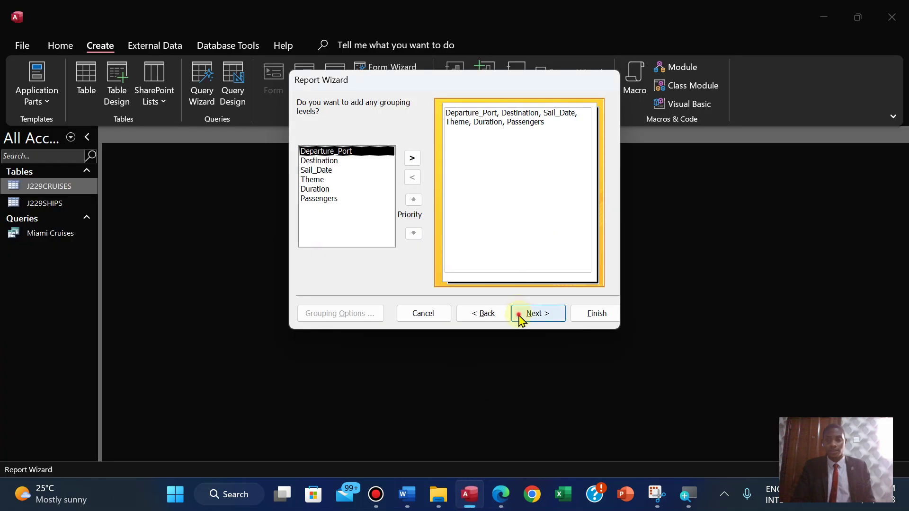
pyautogui.click(521, 318)
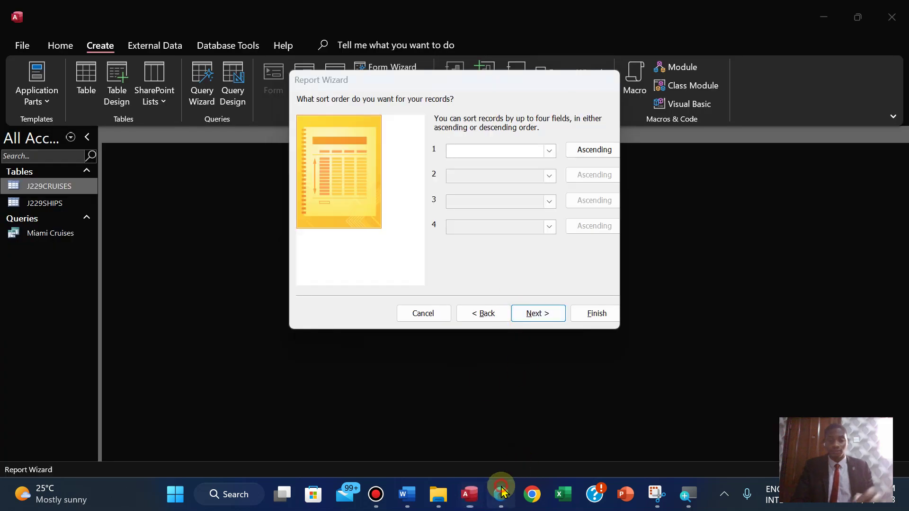
# - Sort the report ascending by Sail_Date
pyautogui.click(500, 494)
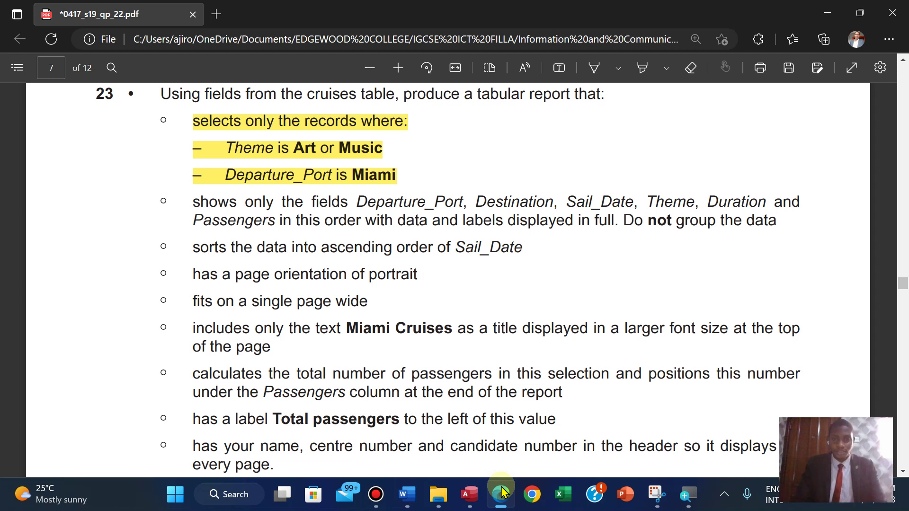
pyautogui.click(469, 494)
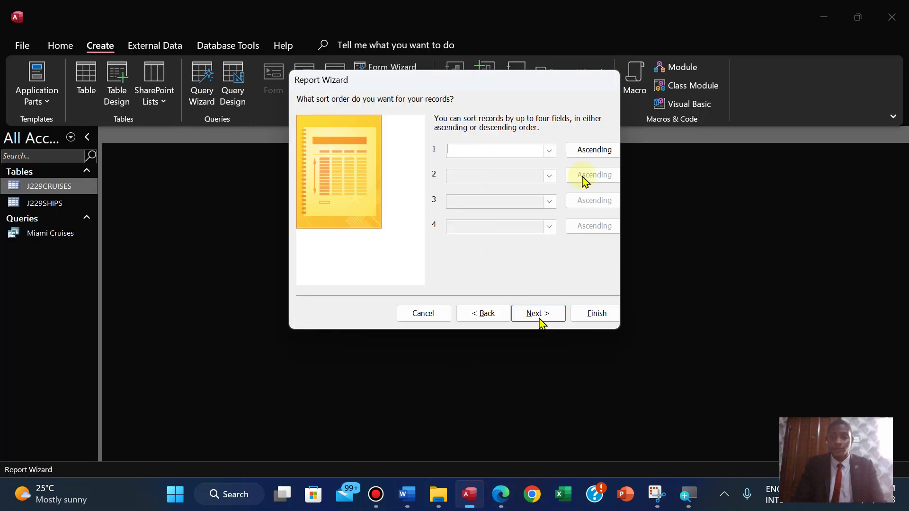
pyautogui.click(547, 150)
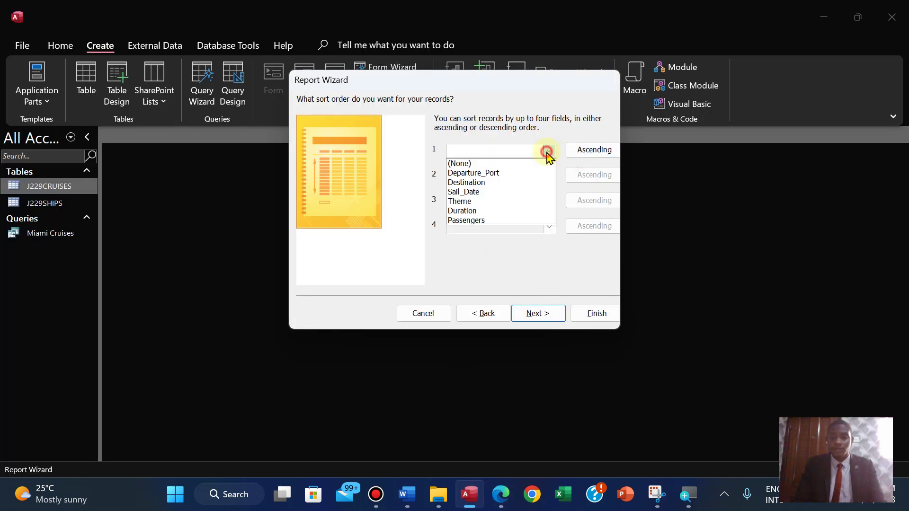
pyautogui.click(496, 192)
pyautogui.click(500, 495)
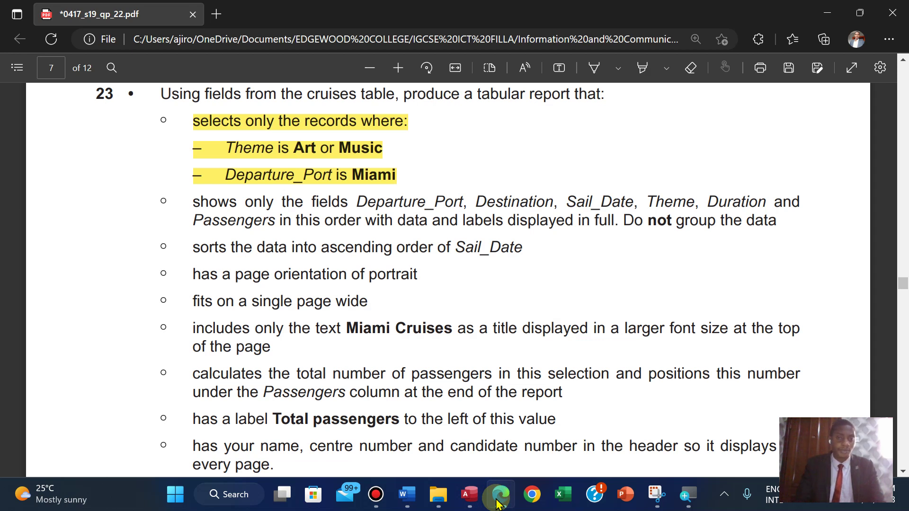
pyautogui.click(497, 500)
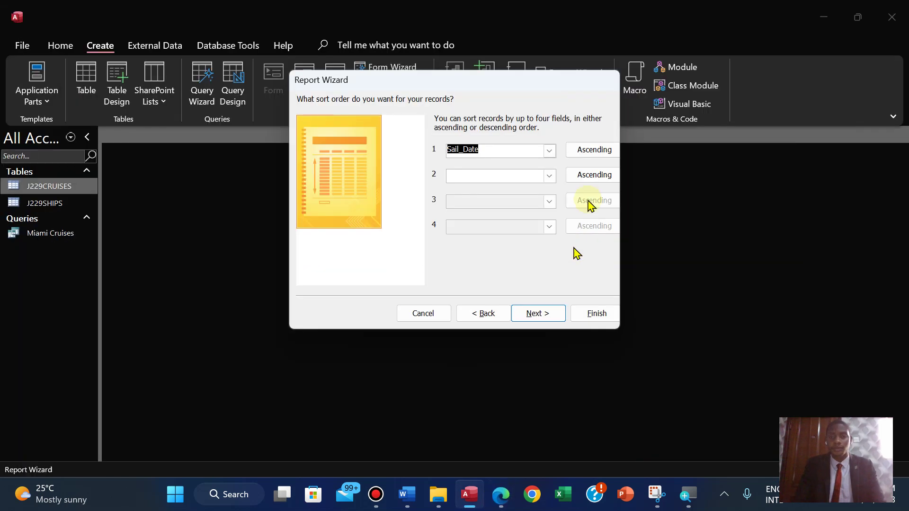
pyautogui.click(537, 316)
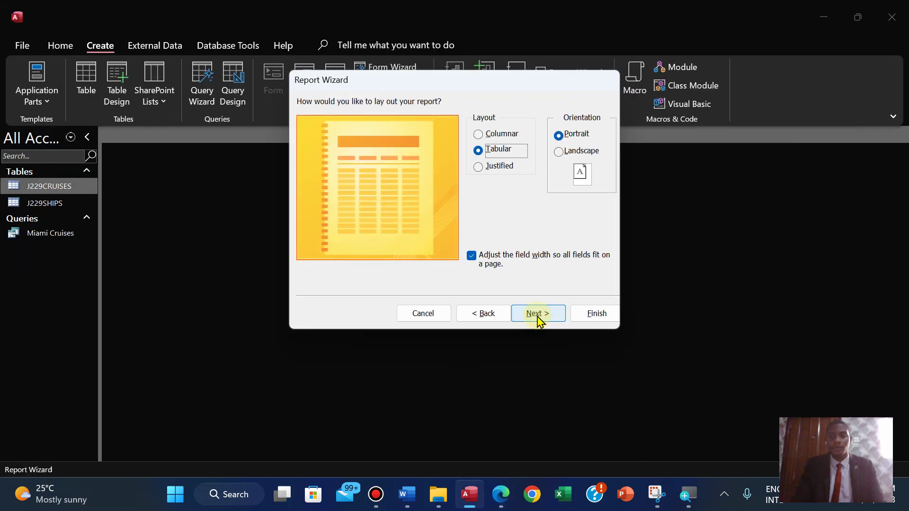
# - Keep tabular portrait layout, title it Miami Cruises, and finish to preview
pyautogui.click(498, 502)
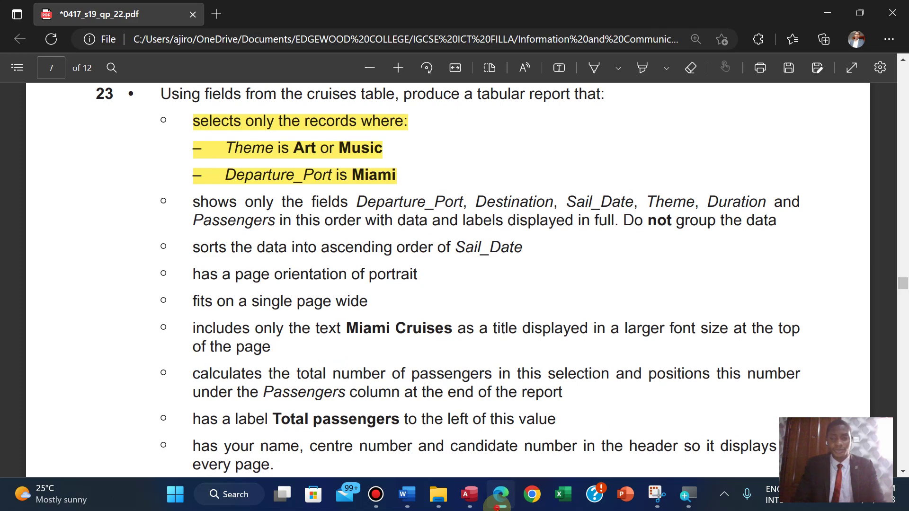
pyautogui.click(498, 503)
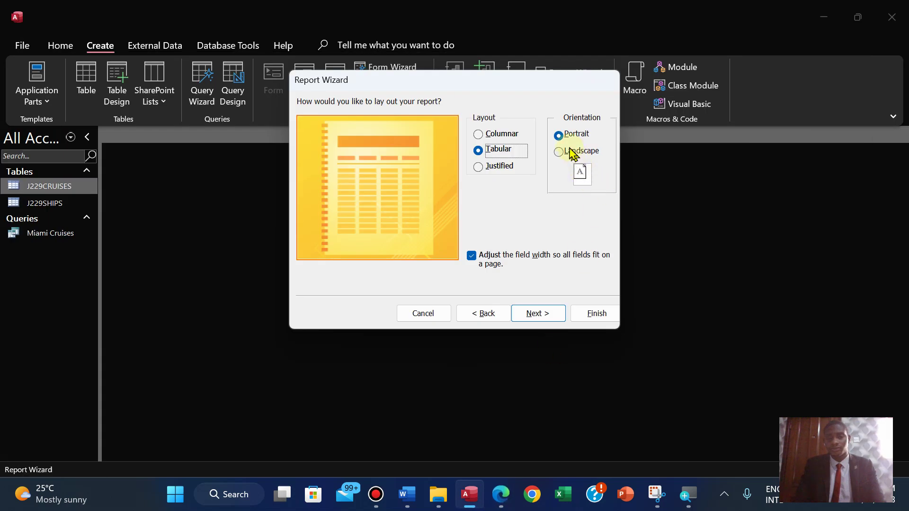
pyautogui.click(550, 315)
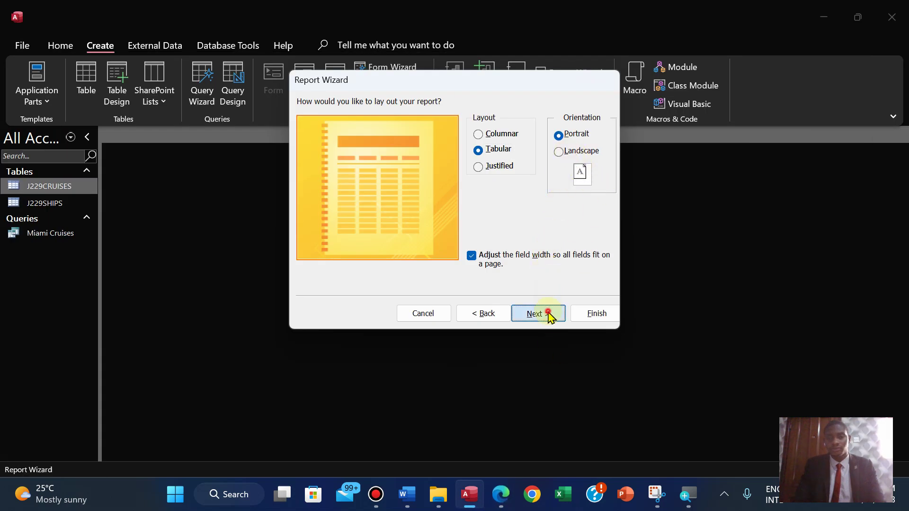
pyautogui.click(596, 314)
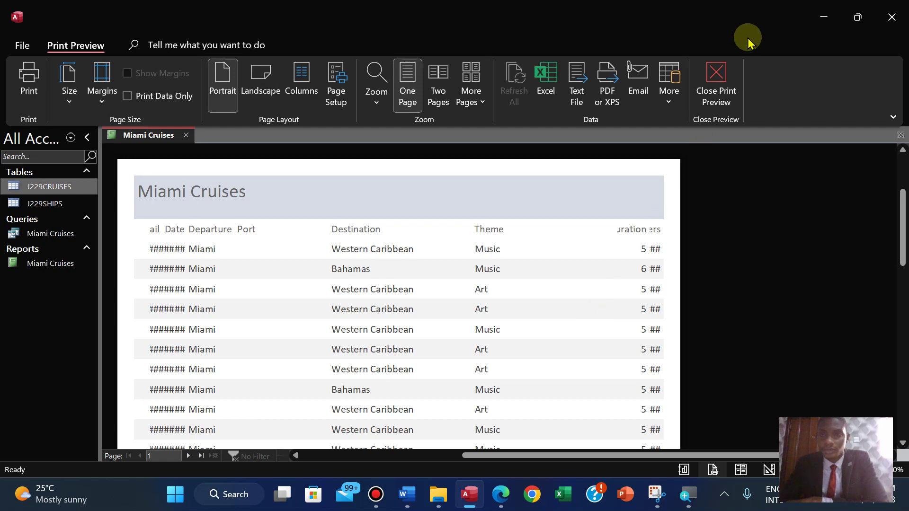
# - Leave print preview and open the Miami Cruises report in Layout View
pyautogui.click(725, 74)
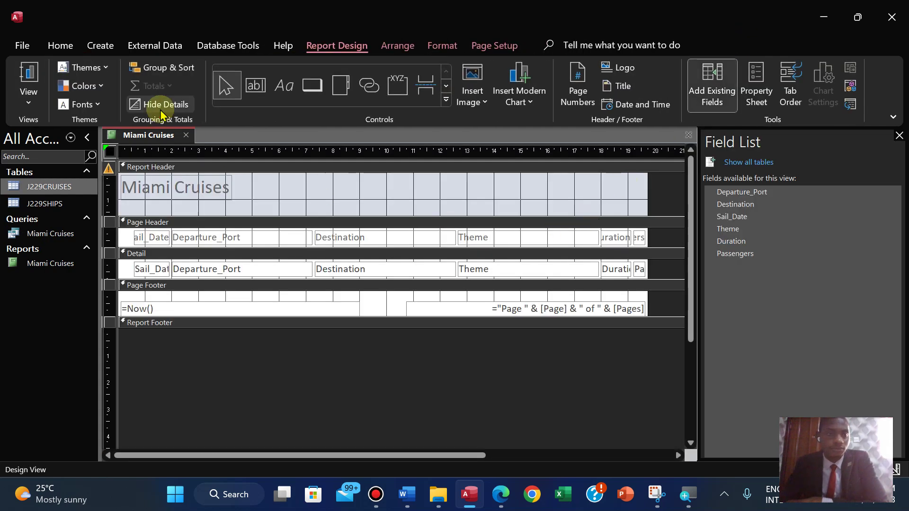
pyautogui.click(28, 97)
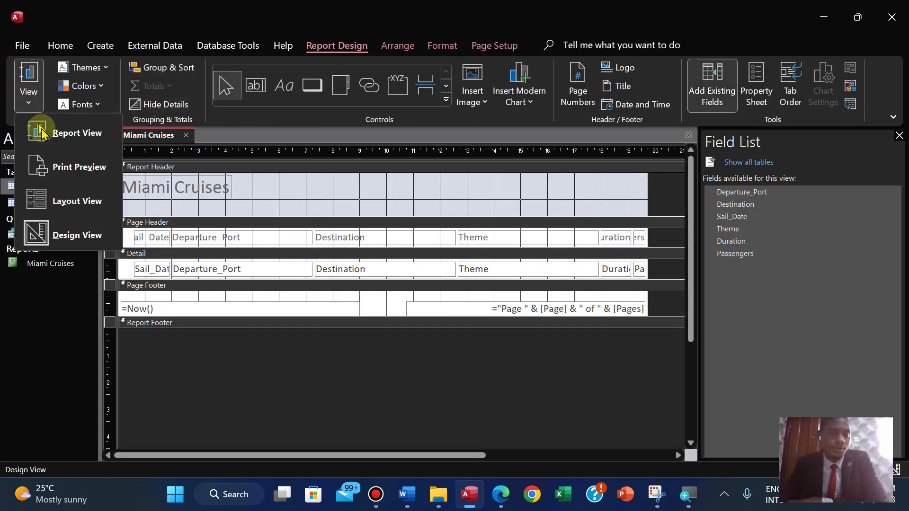
pyautogui.click(53, 204)
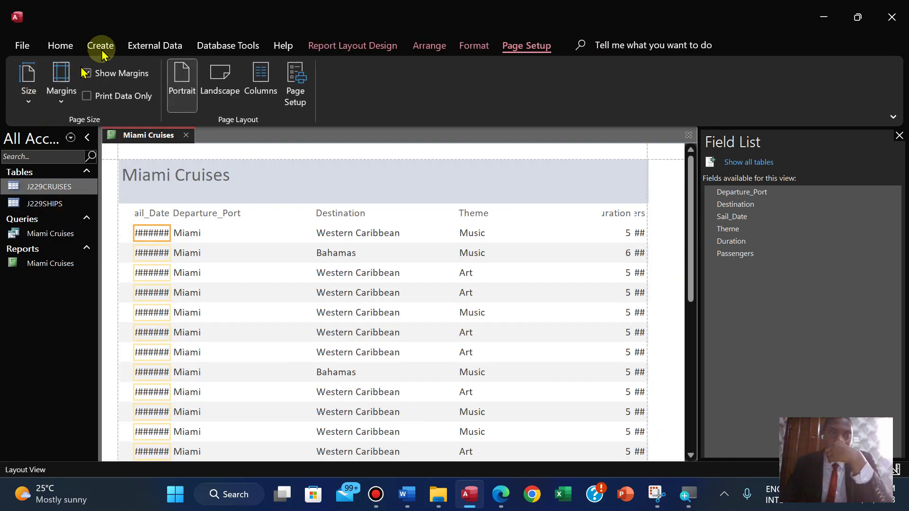
pyautogui.click(55, 47)
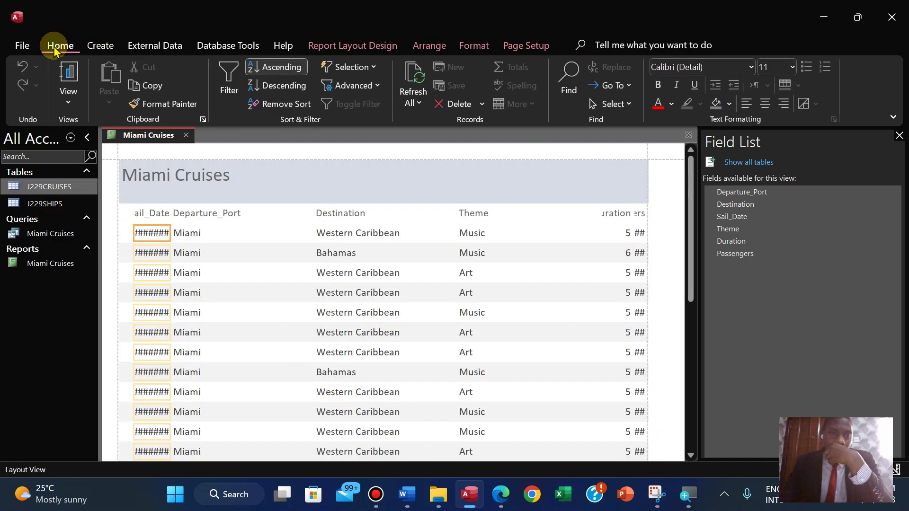
pyautogui.click(65, 107)
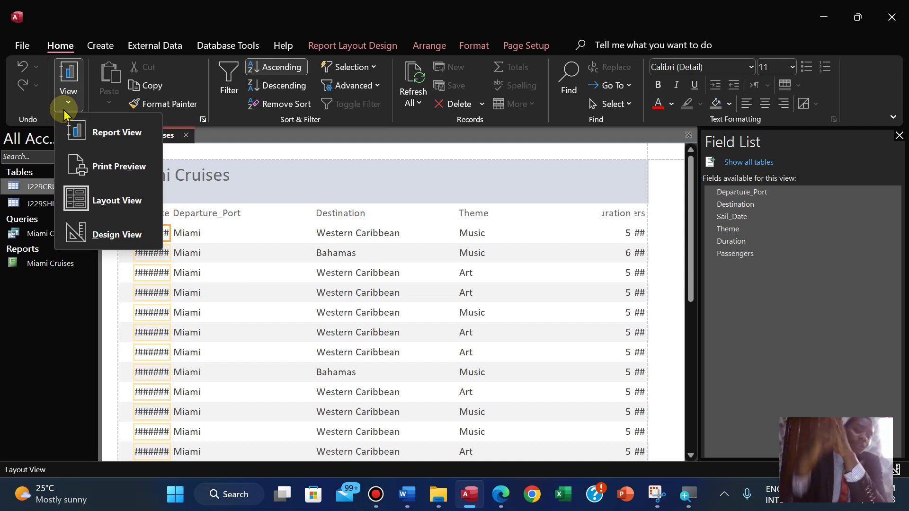
pyautogui.click(301, 276)
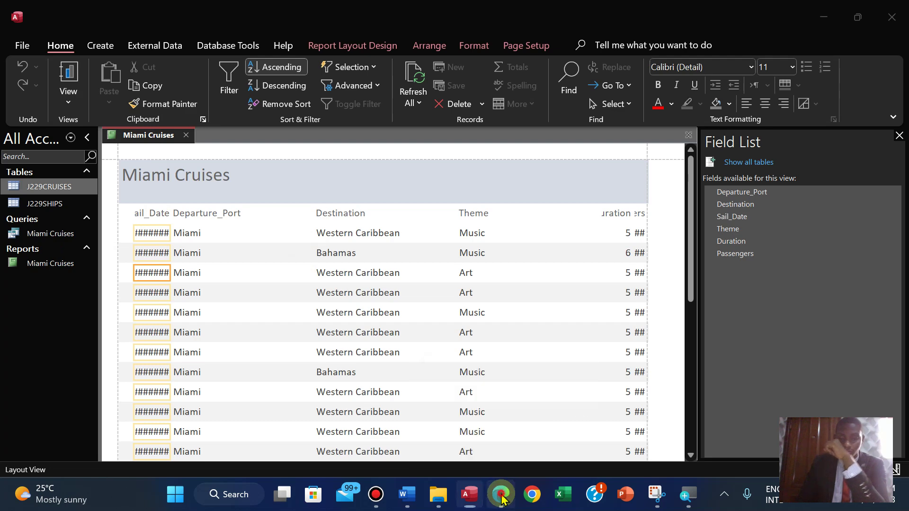
pyautogui.click(501, 495)
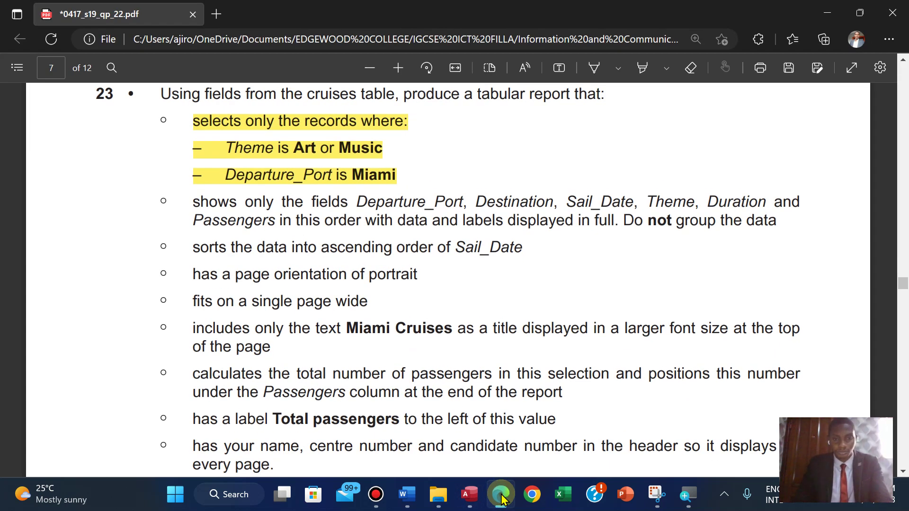
# - Highlight the Sail_Date sorting and portrait-orientation requirement lines in pink
pyautogui.press('Up')
pyautogui.press('Up')
pyautogui.press('Up')
pyautogui.press('Up')
pyautogui.press('Up')
pyautogui.press('Up')
pyautogui.press('Down')
pyautogui.press('Down')
pyautogui.press('Down')
pyautogui.press('Down')
pyautogui.press('Down')
pyautogui.press('Down')
pyautogui.press('Down')
pyautogui.press('Down')
pyautogui.press('Down')
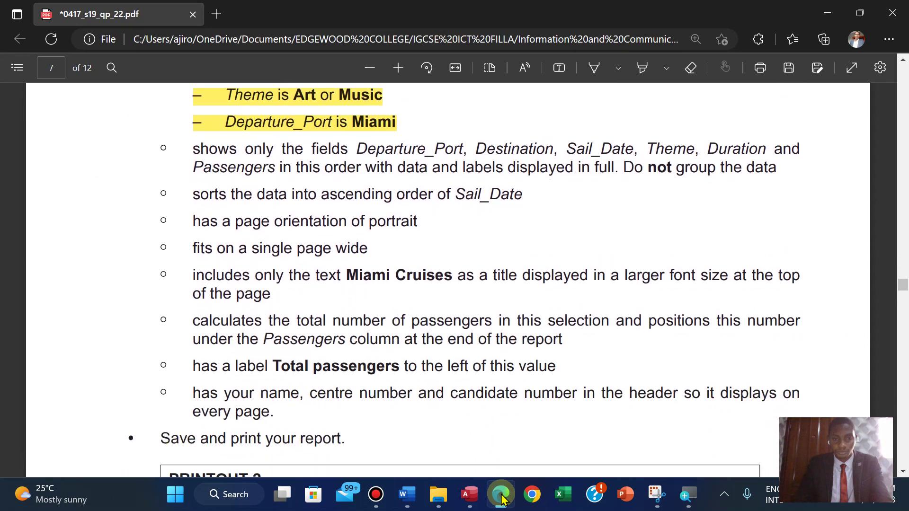
pyautogui.press('Up')
pyautogui.press('Up')
pyautogui.press('Up')
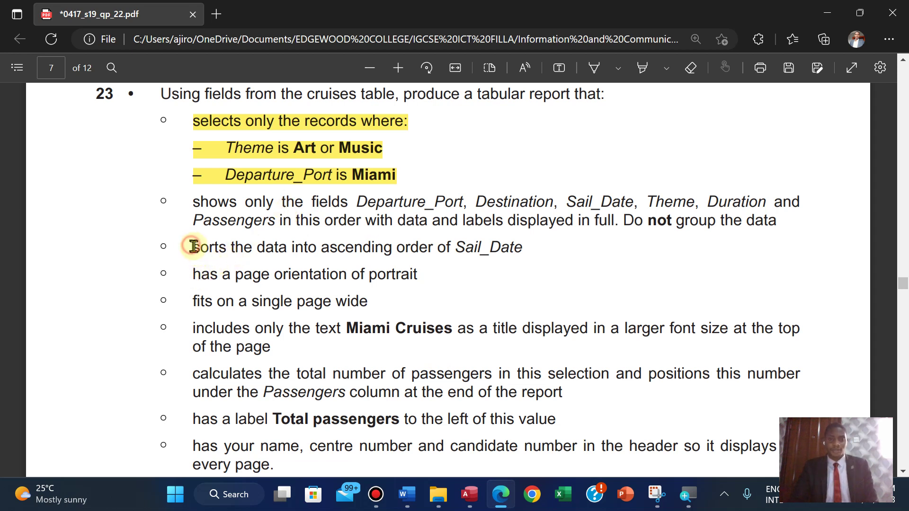
pyautogui.moveTo(195, 248); pyautogui.dragTo(420, 273)
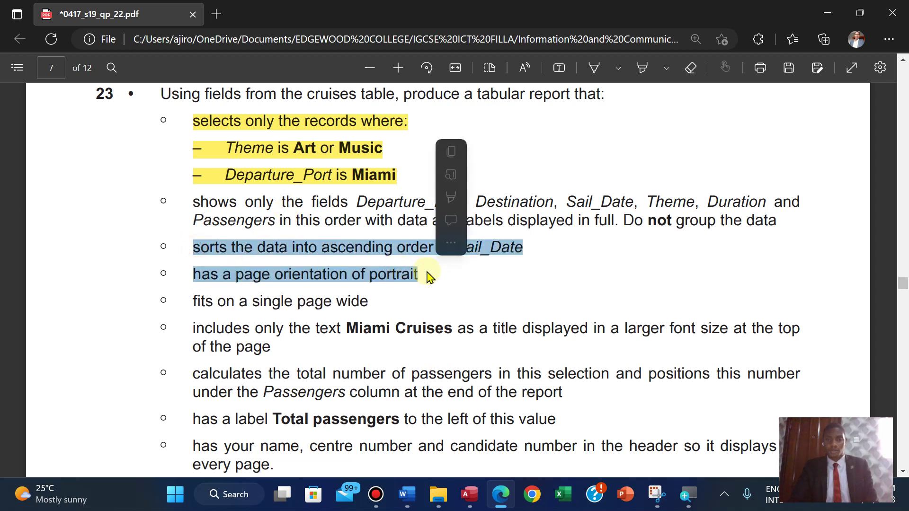
pyautogui.moveTo(478, 197)
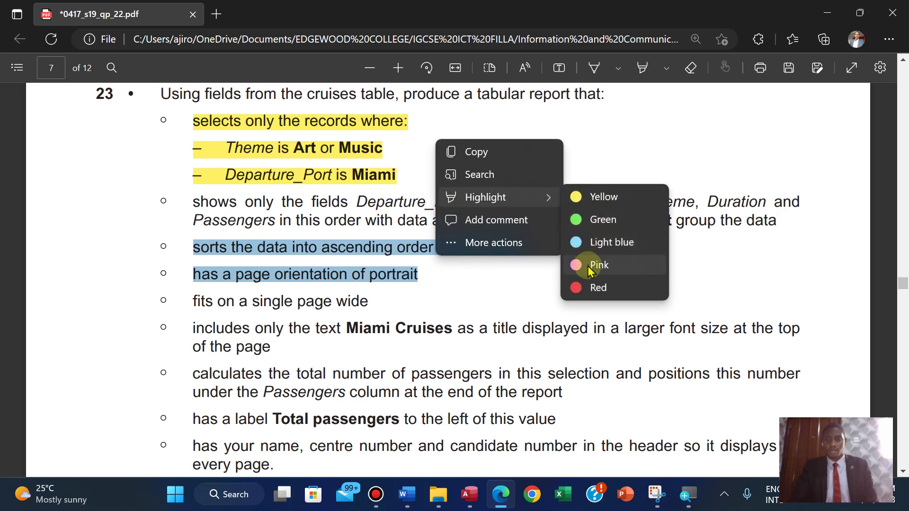
pyautogui.click(586, 265)
pyautogui.scroll(-1, 588, 267)
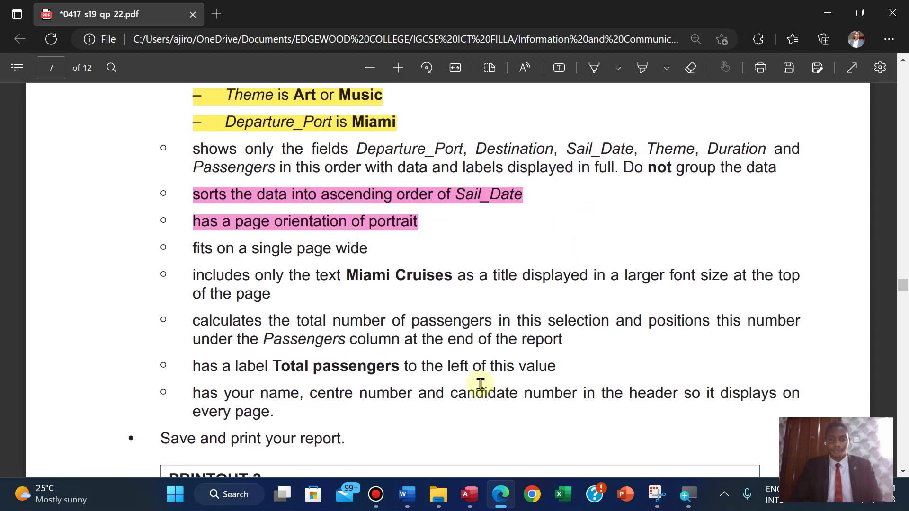
pyautogui.click(474, 496)
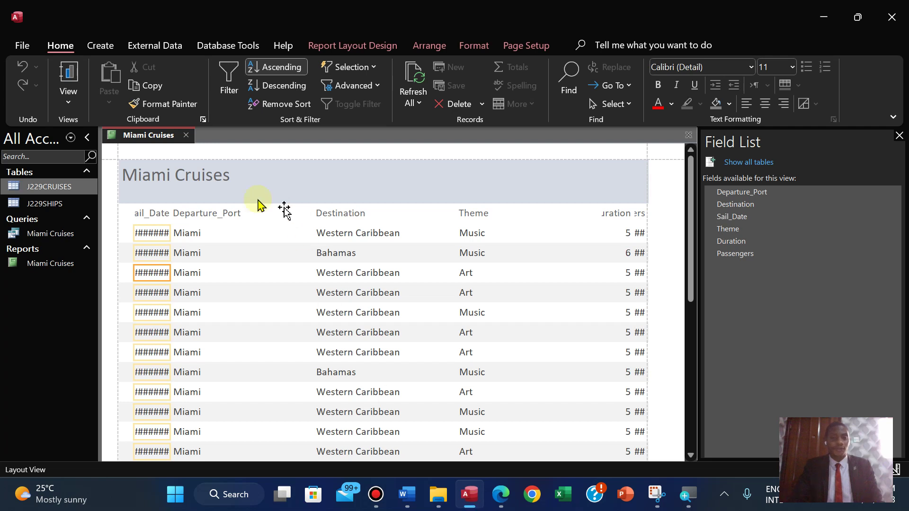
# - Make the Miami Cruises title bold, black, font size 30
pyautogui.click(215, 181)
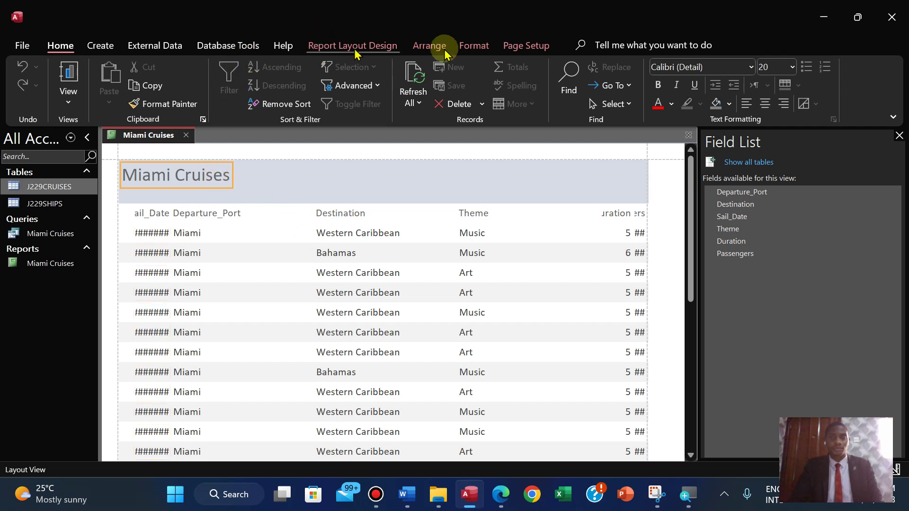
pyautogui.click(470, 51)
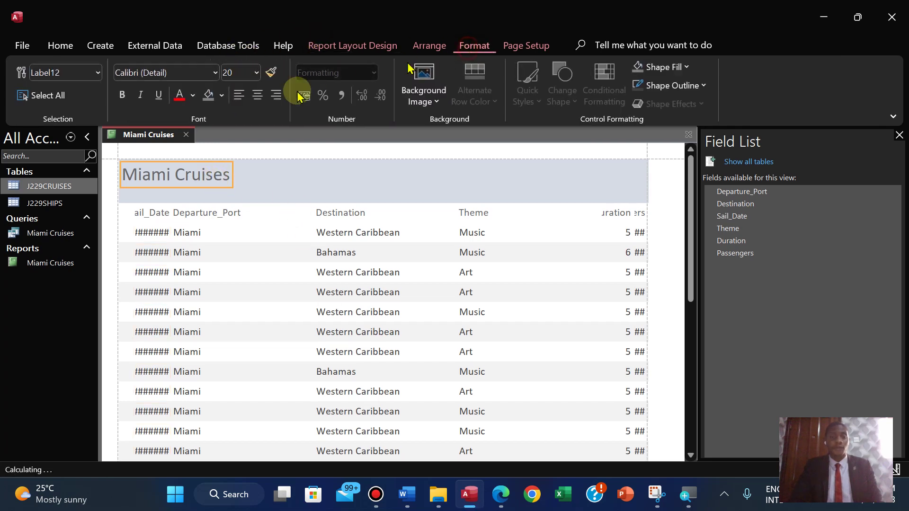
pyautogui.click(256, 71)
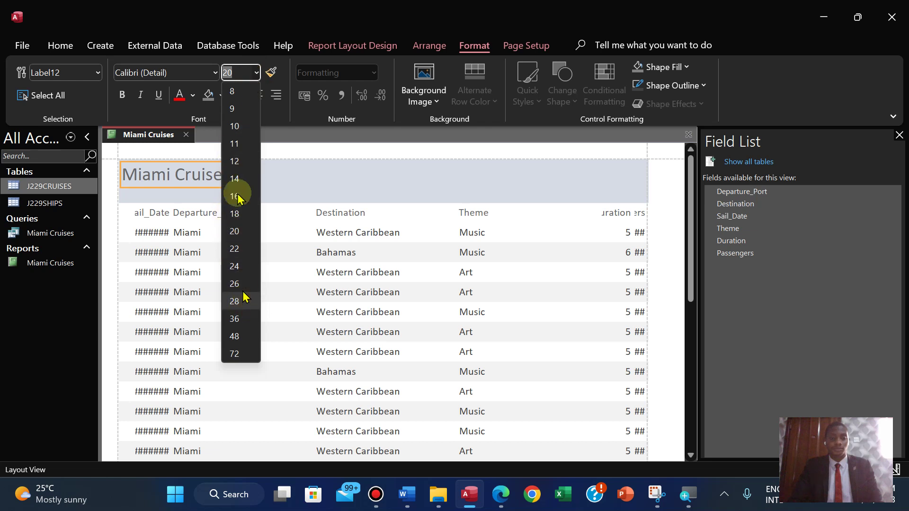
pyautogui.write('3')
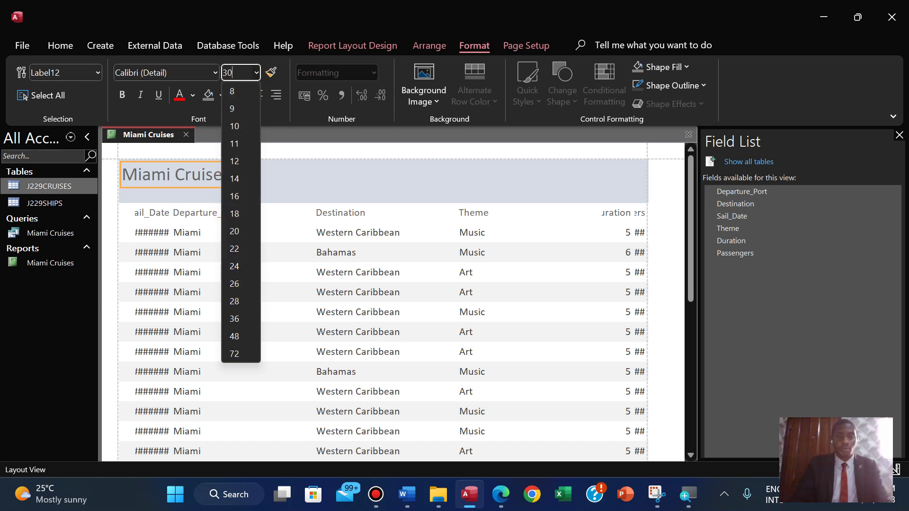
pyautogui.press('Return')
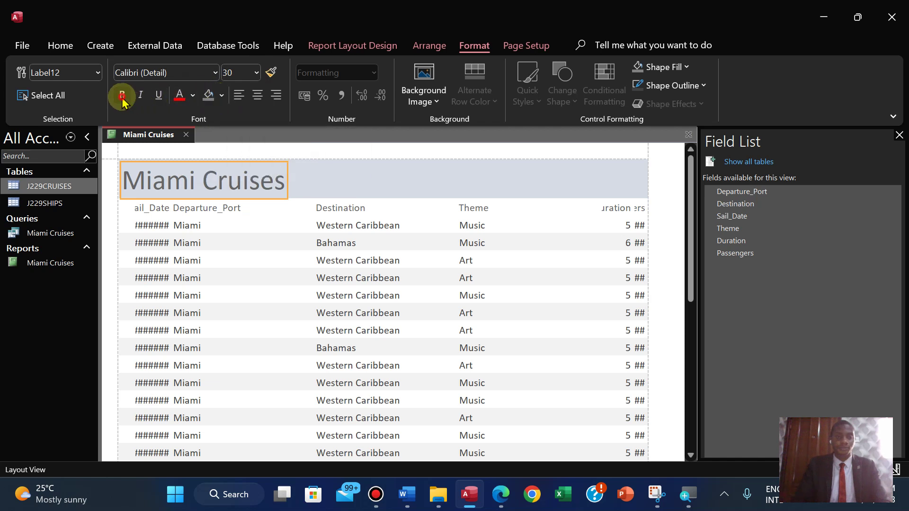
pyautogui.click(195, 98)
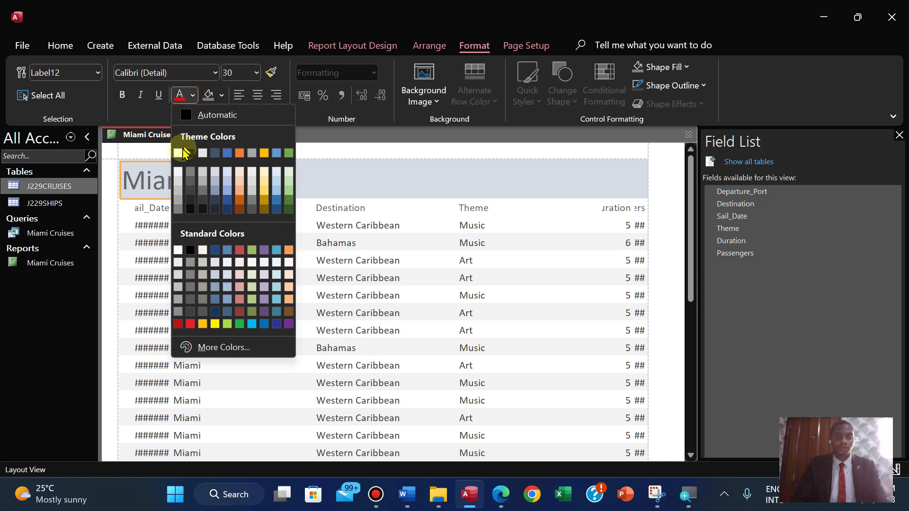
pyautogui.click(189, 152)
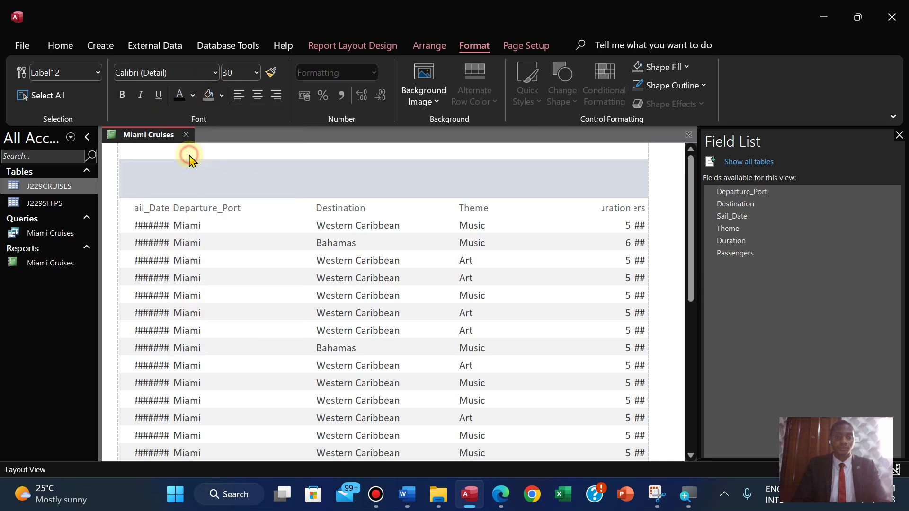
pyautogui.click(122, 95)
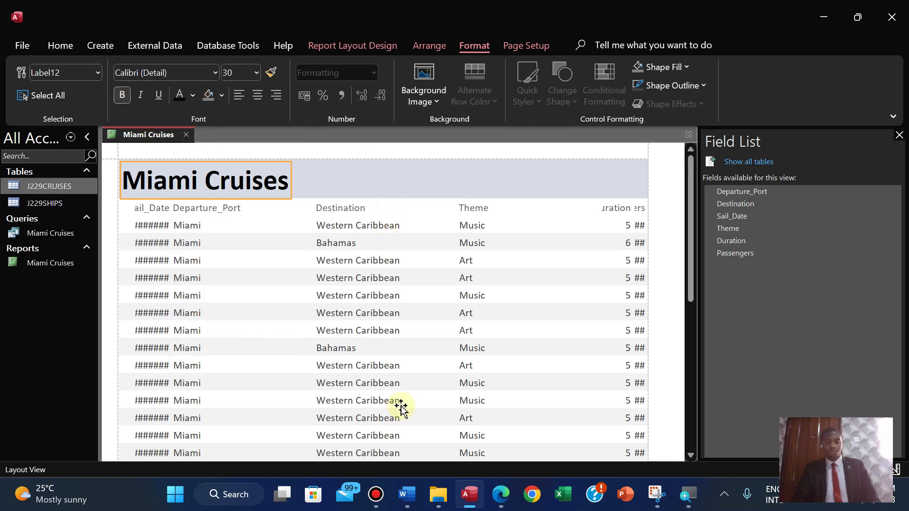
# - Check the question's report requirements, then select the Sail_Date column heading
pyautogui.click(501, 495)
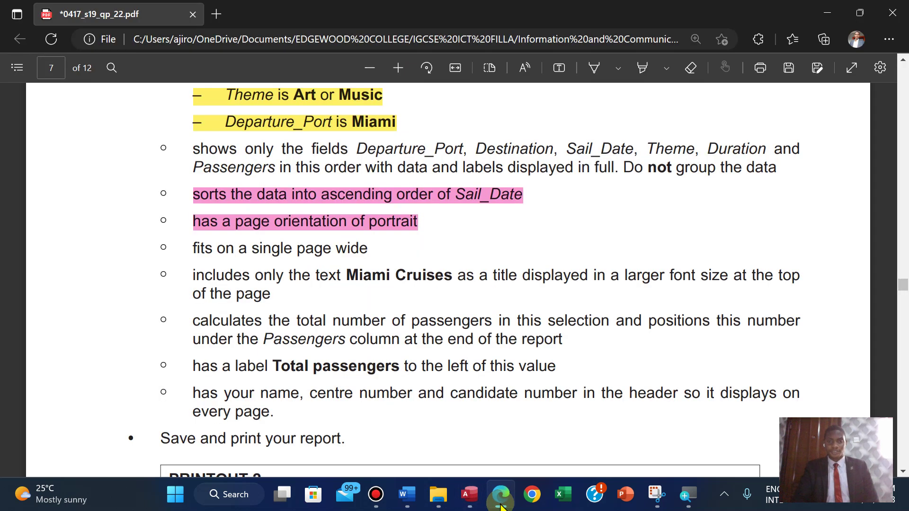
pyautogui.click(501, 502)
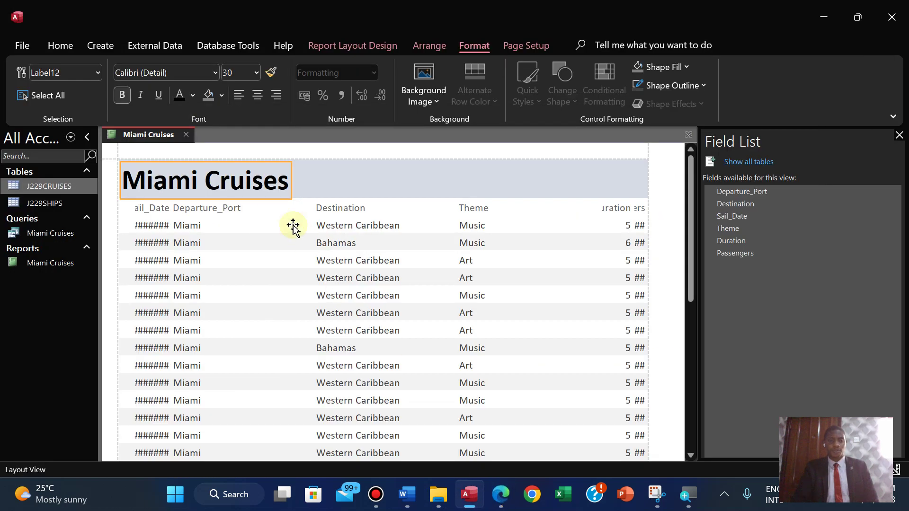
pyautogui.click(150, 212)
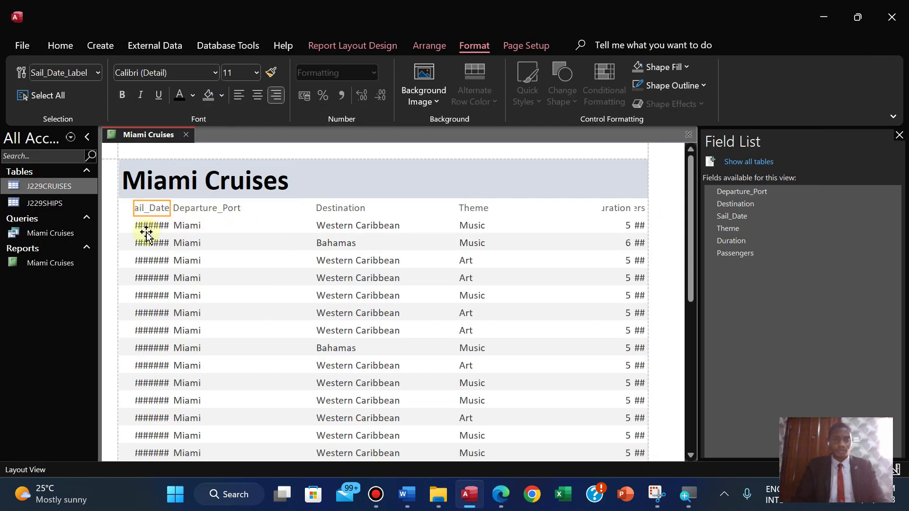
# - Move the Sail_Date column next to Departure_Port and narrow the Departure_Port column
pyautogui.keyDown('shift'); pyautogui.click(146, 229); pyautogui.keyUp('shift')
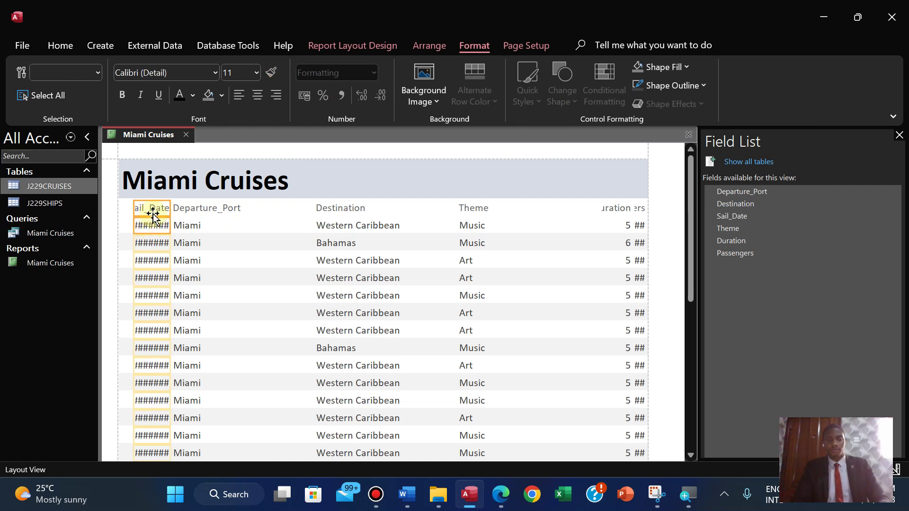
pyautogui.moveTo(152, 214); pyautogui.dragTo(284, 226)
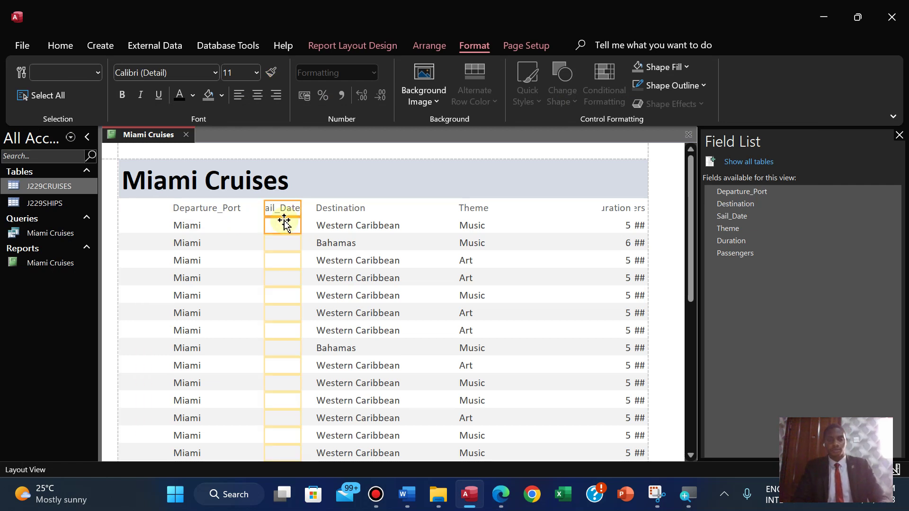
pyautogui.click(213, 212)
pyautogui.click(183, 234)
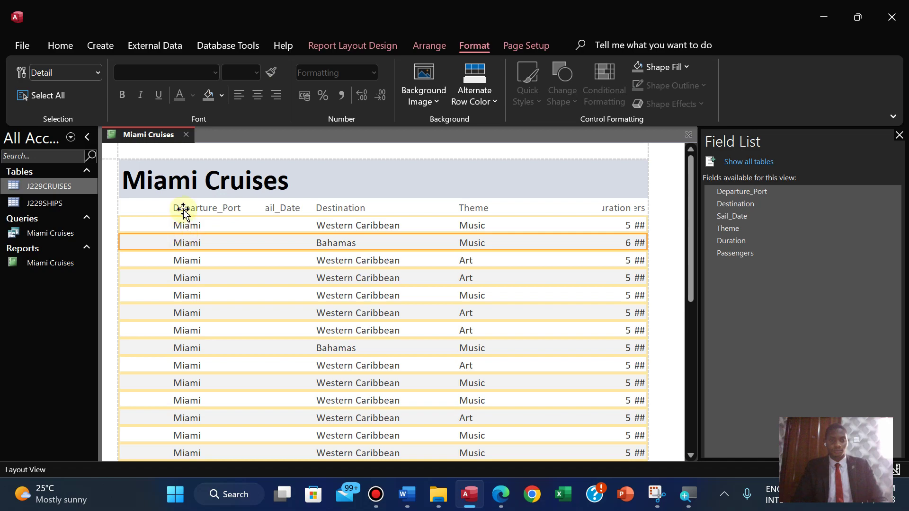
pyautogui.click(183, 212)
pyautogui.keyDown('shift'); pyautogui.click(182, 226); pyautogui.keyUp('shift')
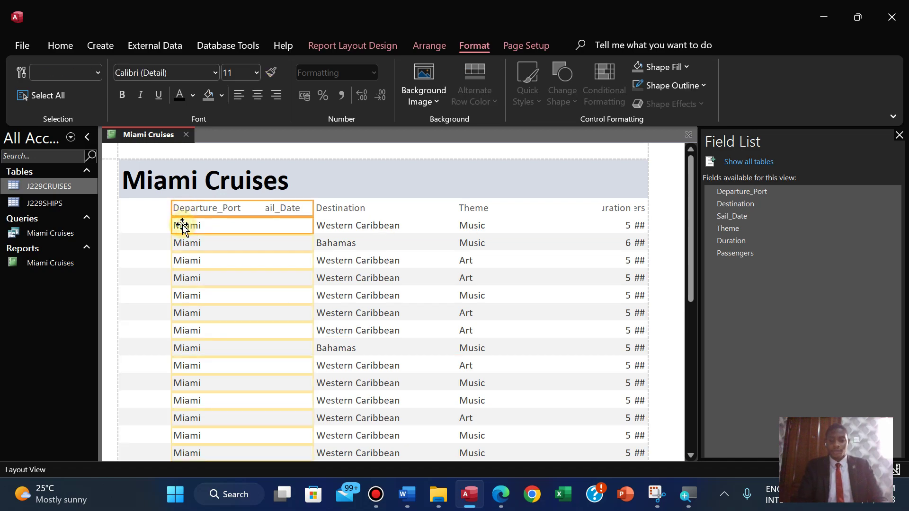
pyautogui.press('Left')
pyautogui.press('Left')
pyautogui.press('Left')
pyautogui.press('Left')
pyautogui.press('Left')
pyautogui.press('Left')
pyautogui.press('Left')
pyautogui.press('Left')
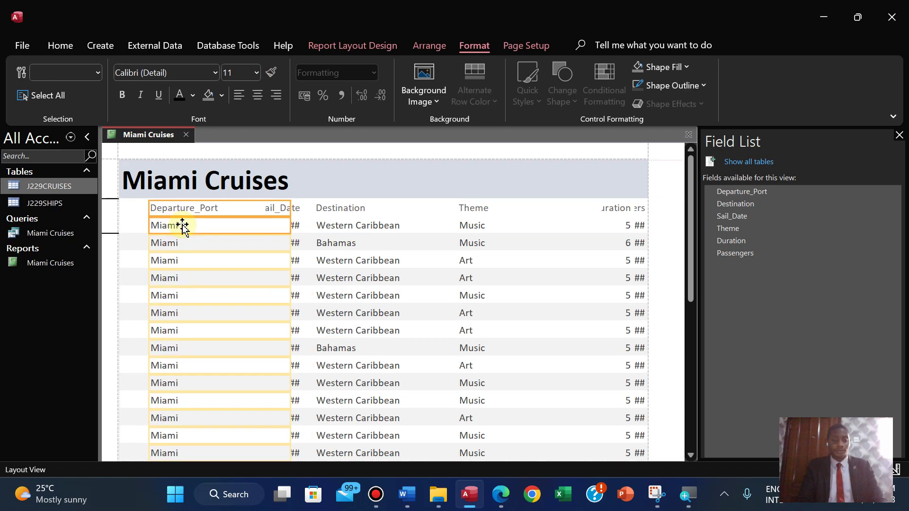
pyautogui.press('Left')
pyautogui.press('Left')
pyautogui.press('Left')
pyautogui.press('Left')
pyautogui.press('Left')
pyautogui.press('Left')
pyautogui.press('Left')
pyautogui.press('Left')
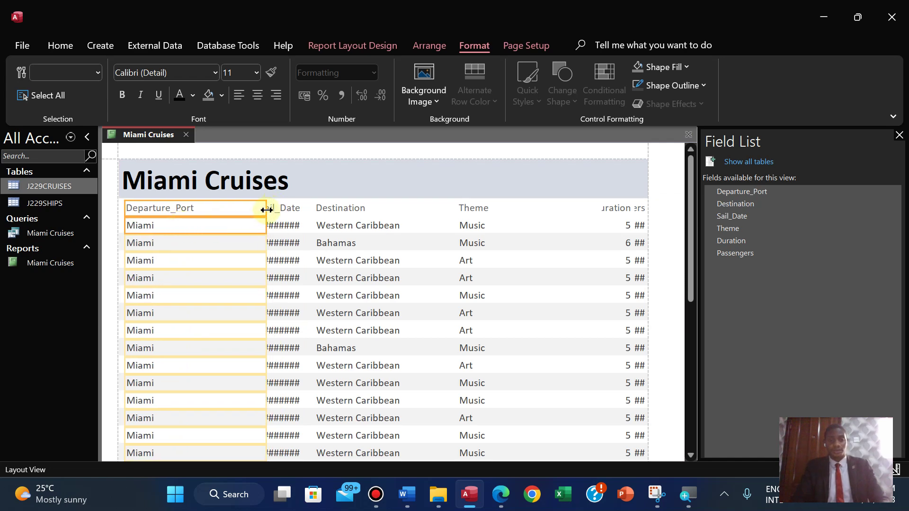
pyautogui.moveTo(267, 210); pyautogui.dragTo(207, 209)
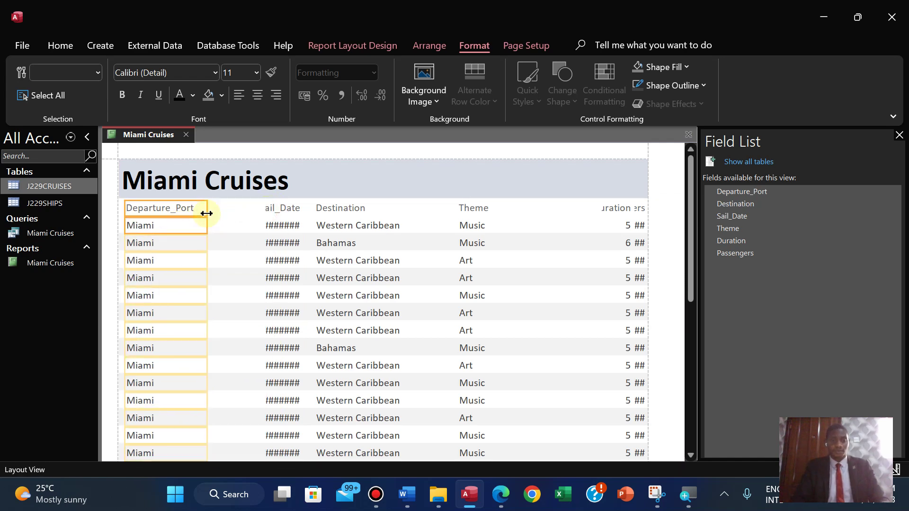
# - Move Destination between Departure_Port and Sail_Date and narrow the Destination column
pyautogui.click(501, 495)
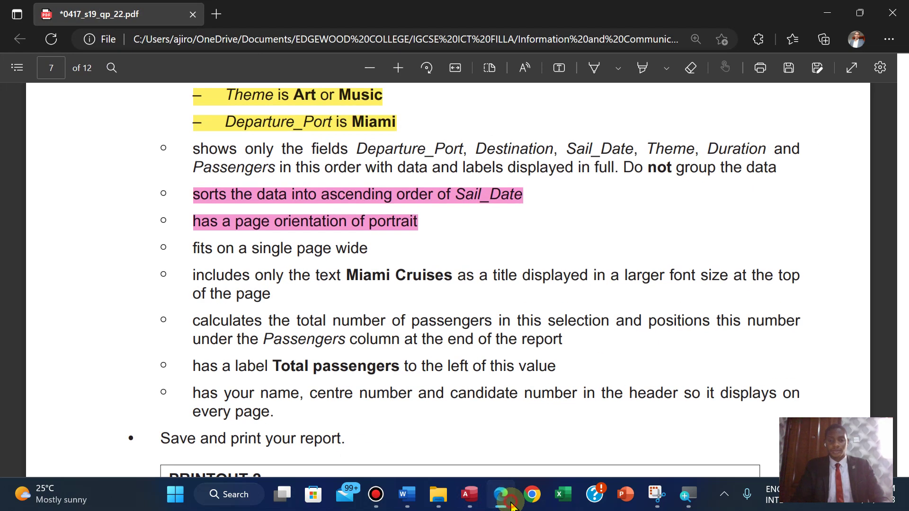
pyautogui.click(511, 503)
pyautogui.click(344, 207)
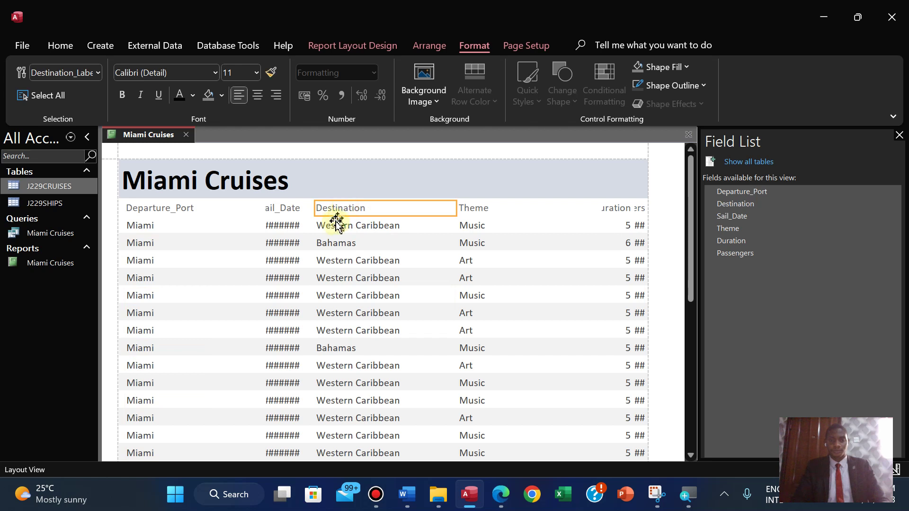
pyautogui.keyDown('ctrl'); pyautogui.click(334, 227); pyautogui.keyUp('ctrl')
pyautogui.moveTo(334, 227); pyautogui.dragTo(219, 211)
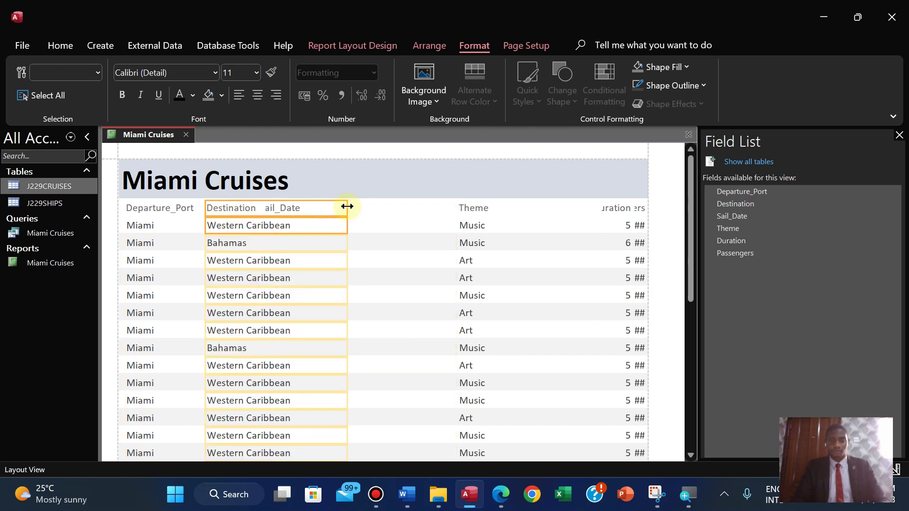
pyautogui.moveTo(347, 207); pyautogui.dragTo(237, 208)
pyautogui.click(283, 207)
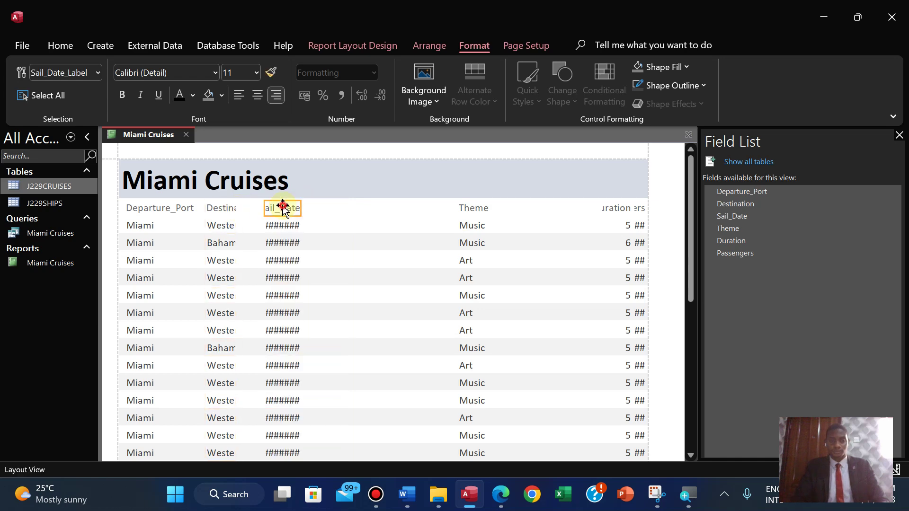
pyautogui.click(500, 494)
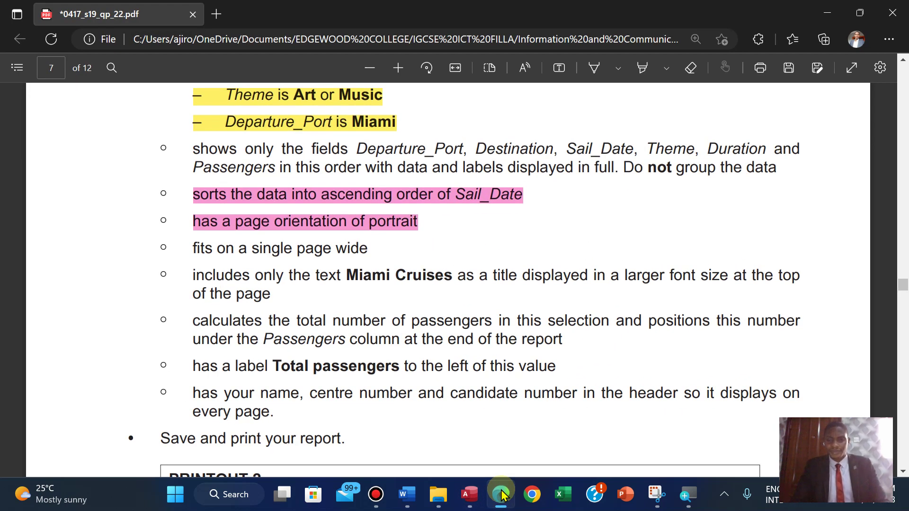
pyautogui.click(500, 495)
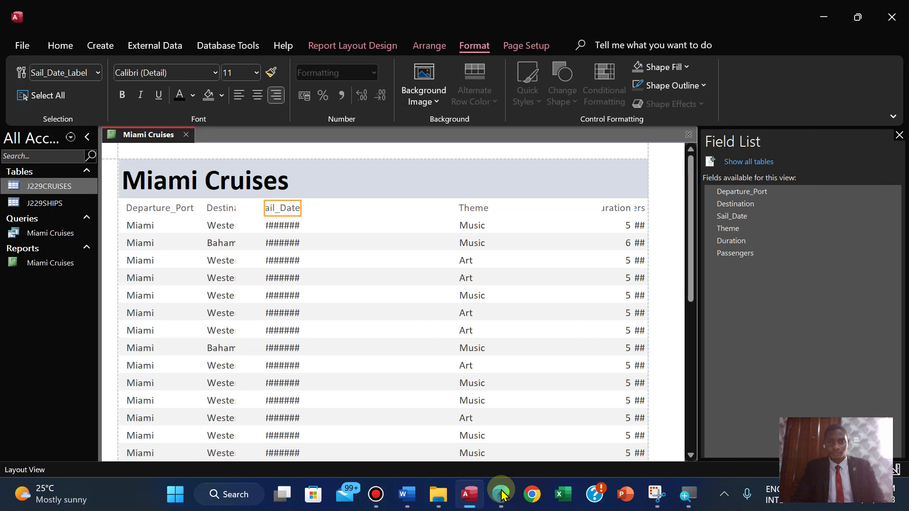
# - Widen the Destination column and shift the Sail_Date column to the right
pyautogui.keyDown('shift'); pyautogui.click(281, 227); pyautogui.keyUp('shift')
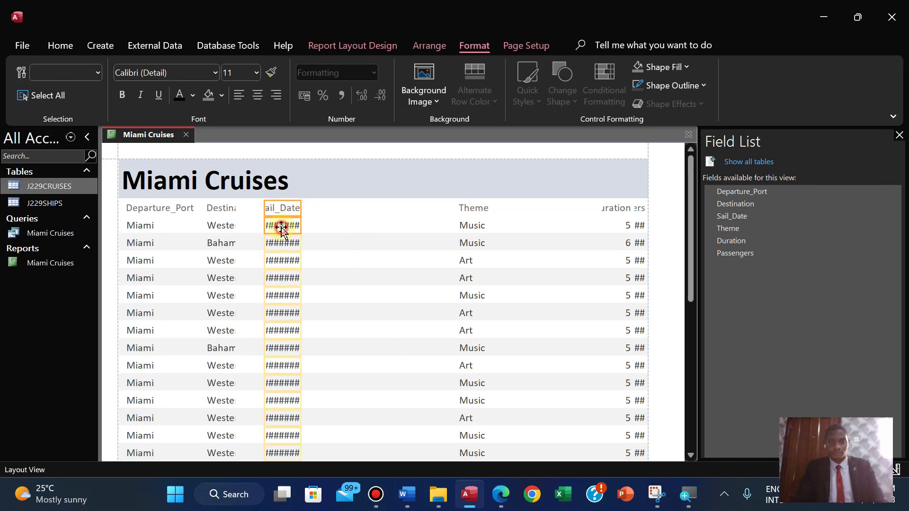
pyautogui.press('Right')
pyautogui.press('Right')
pyautogui.press('Right')
pyautogui.press('Right')
pyautogui.press('Right')
pyautogui.press('Right')
pyautogui.press('Right')
pyautogui.press('Right')
pyautogui.press('Right')
pyautogui.press('Right')
pyautogui.press('Right')
pyautogui.press('Right')
pyautogui.press('Right')
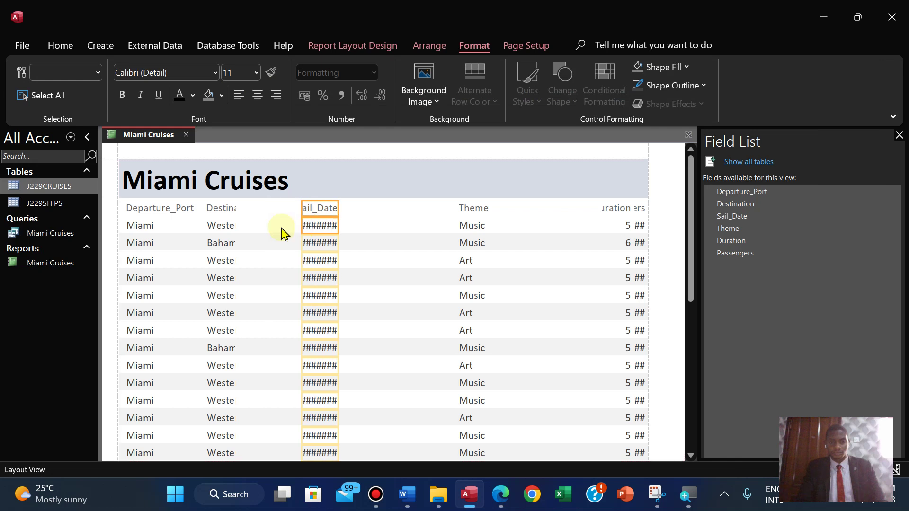
pyautogui.click(226, 207)
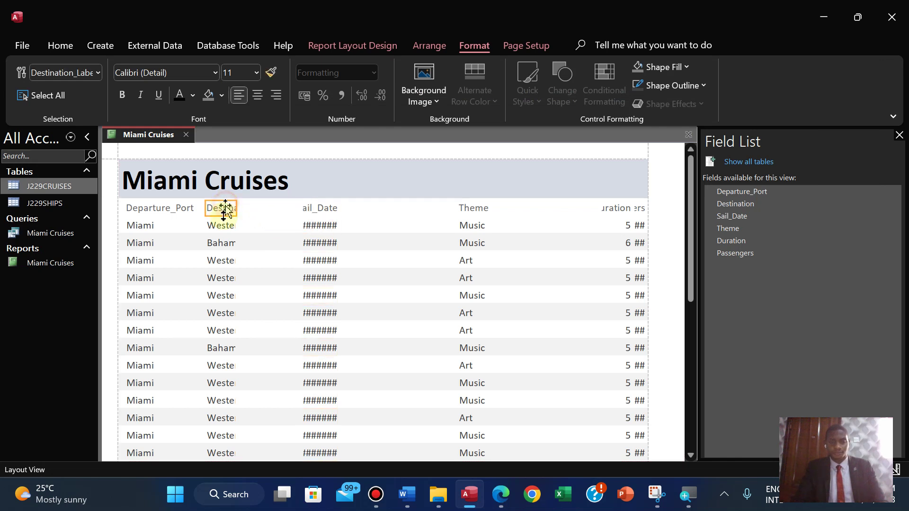
pyautogui.keyDown('ctrl'); pyautogui.click(222, 226); pyautogui.keyUp('ctrl')
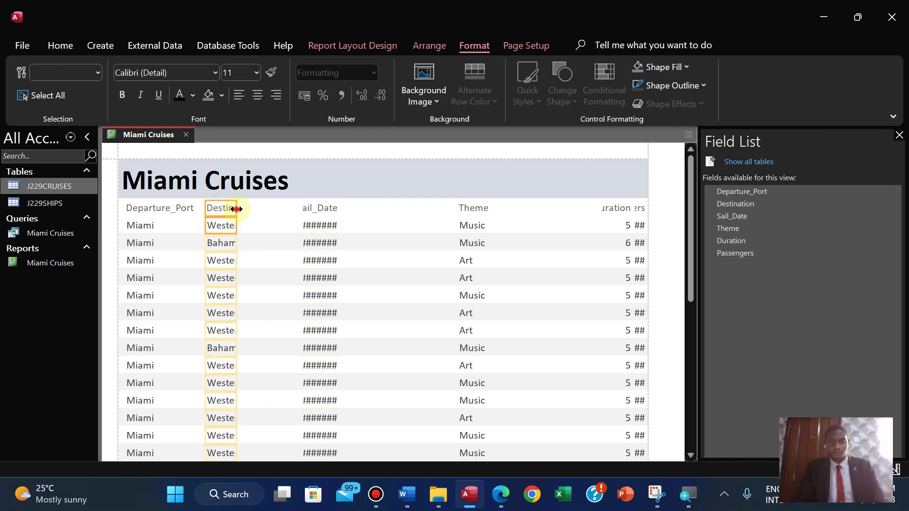
pyautogui.moveTo(236, 209); pyautogui.dragTo(293, 210)
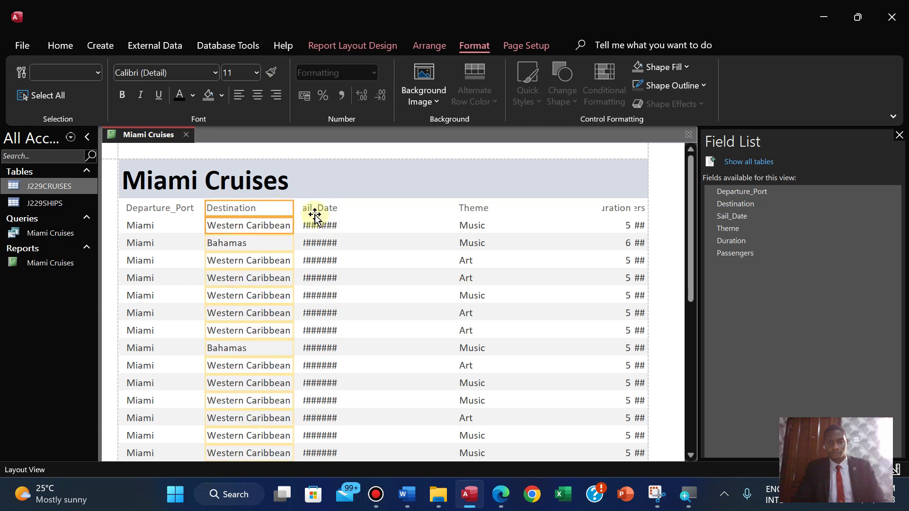
pyautogui.click(315, 215)
pyautogui.keyDown('ctrl'); pyautogui.click(316, 229); pyautogui.keyUp('ctrl')
pyautogui.press('Right')
pyautogui.press('Right')
pyautogui.press('Right')
pyautogui.press('Right')
pyautogui.press('Right')
pyautogui.press('Right')
pyautogui.press('Right')
pyautogui.press('Right')
pyautogui.press('Right')
pyautogui.press('Right')
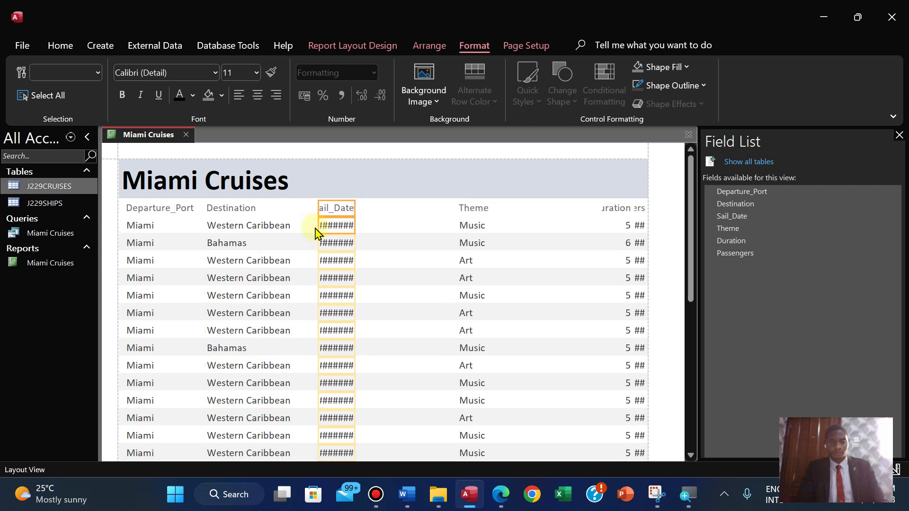
# - Widen Destination and Sail_Date further so dates show in full, and left-align the Sail_Date heading
pyautogui.click(251, 208)
pyautogui.keyDown('ctrl'); pyautogui.click(266, 225); pyautogui.keyUp('ctrl')
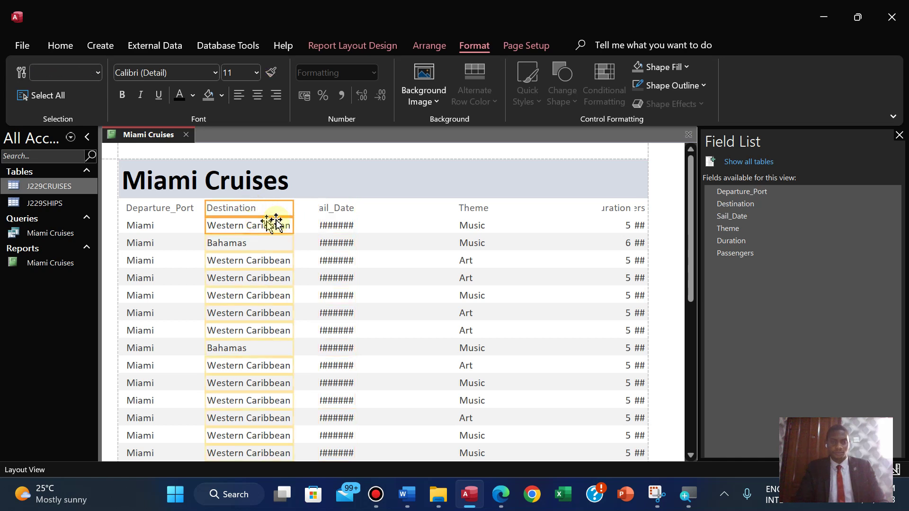
pyautogui.moveTo(292, 210); pyautogui.dragTo(304, 209)
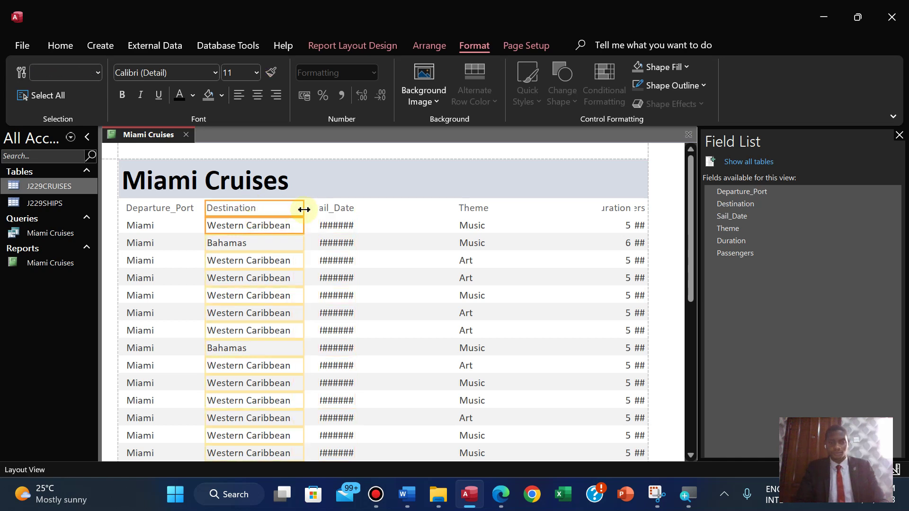
pyautogui.click(334, 209)
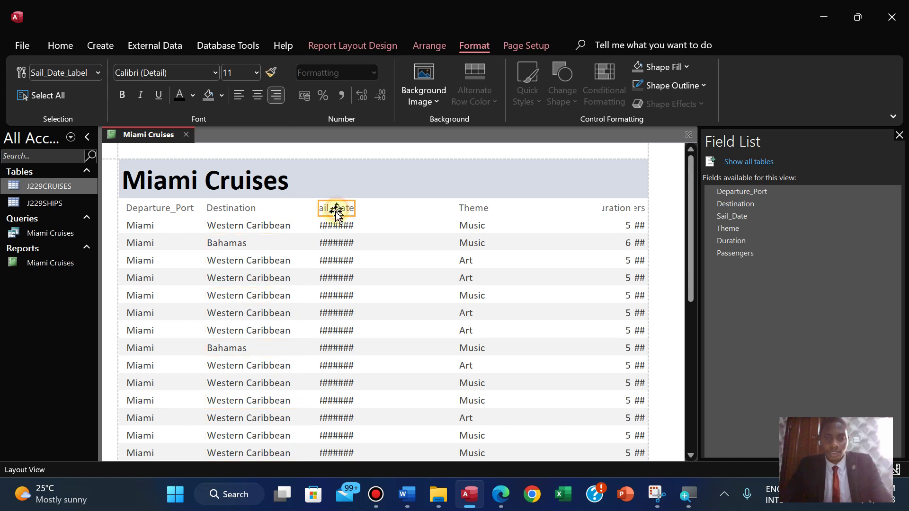
pyautogui.keyDown('ctrl'); pyautogui.click(330, 225); pyautogui.keyUp('ctrl')
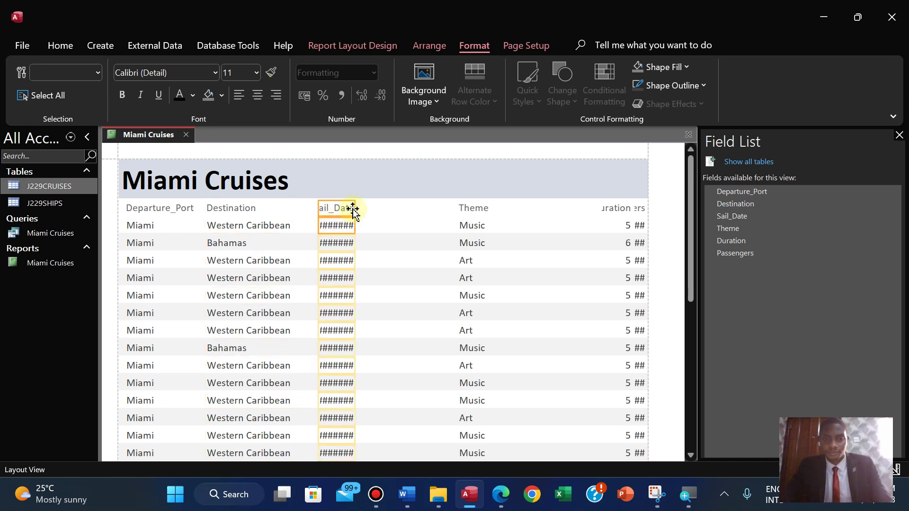
pyautogui.moveTo(356, 209); pyautogui.dragTo(385, 211)
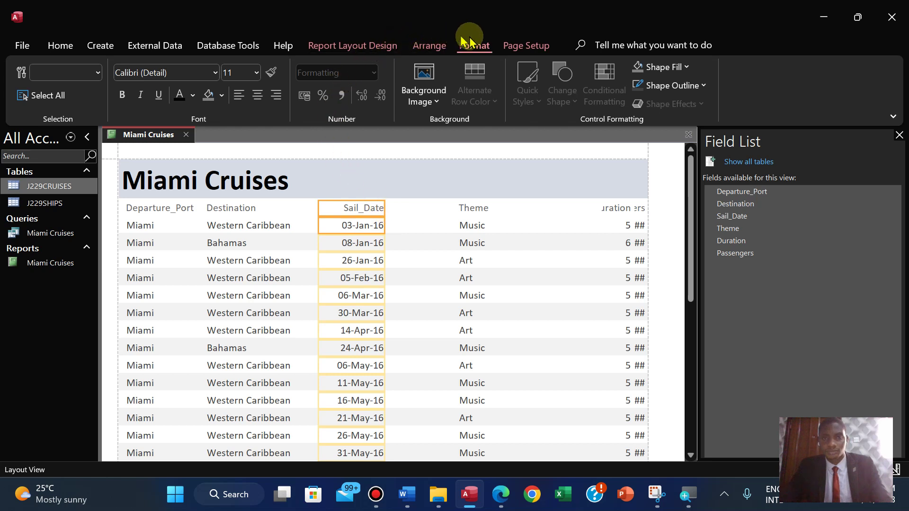
pyautogui.click(244, 103)
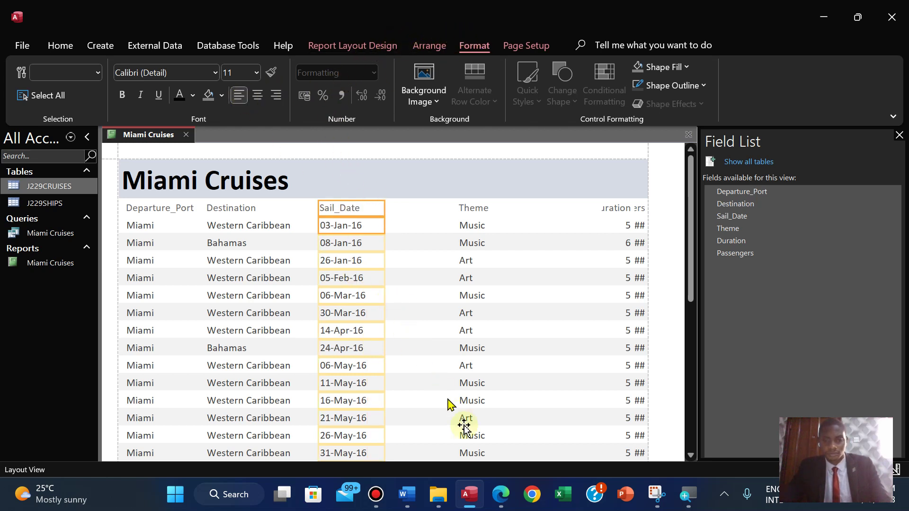
# - Recheck the question's requirements, then narrow the Theme column
pyautogui.click(503, 495)
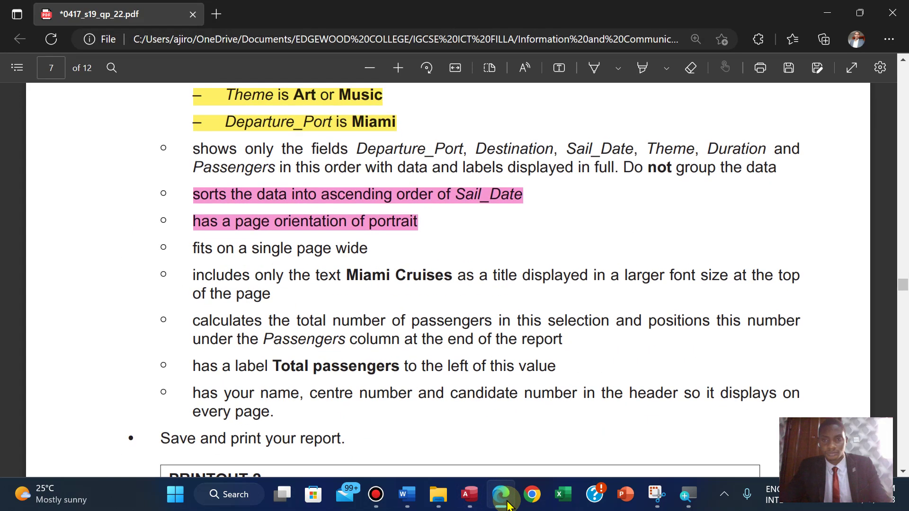
pyautogui.click(508, 505)
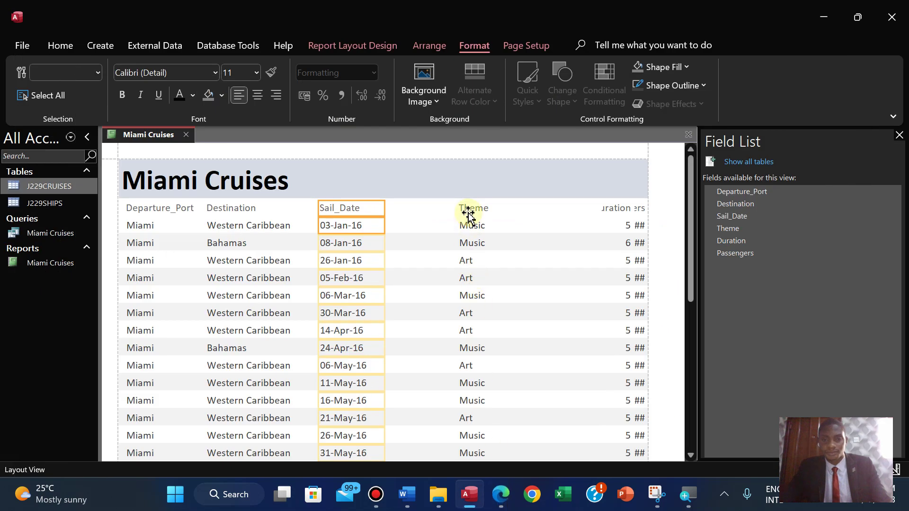
pyautogui.click(469, 211)
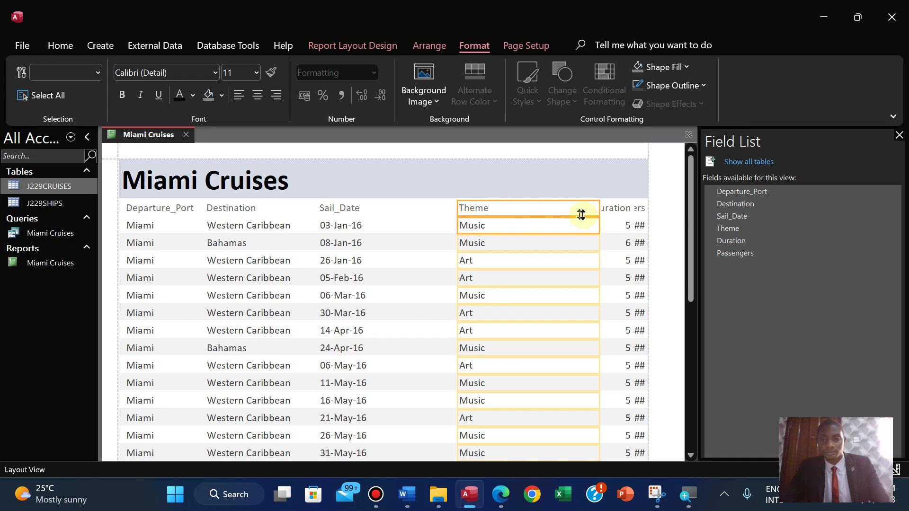
pyautogui.moveTo(600, 211); pyautogui.dragTo(526, 214)
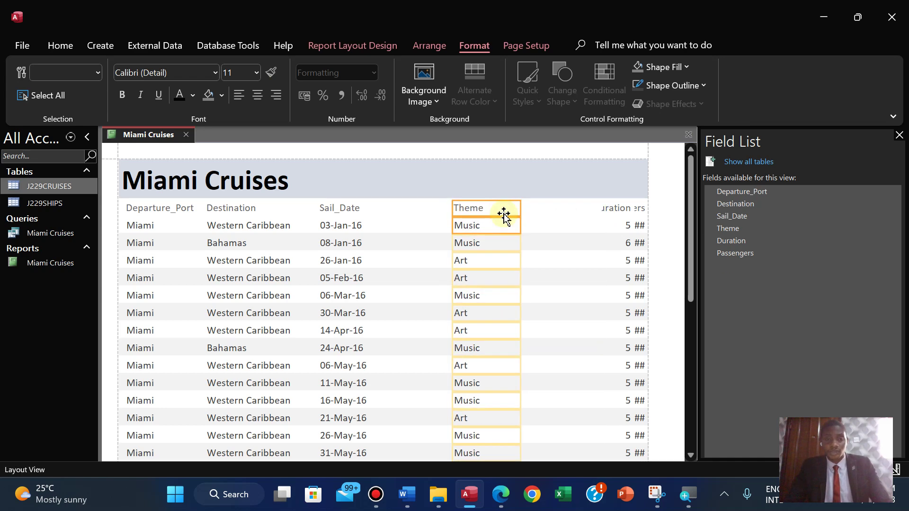
pyautogui.click(504, 215)
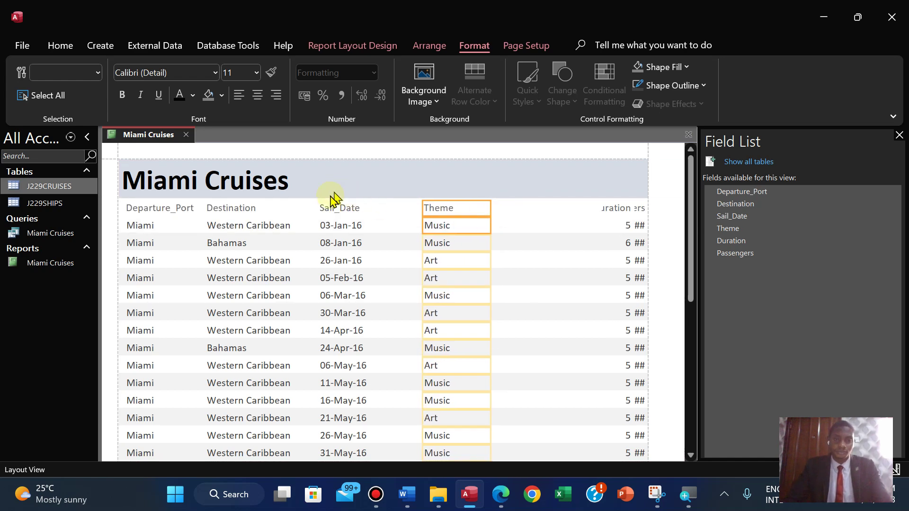
# - Reposition the Sail_Date and Theme columns, shifting Theme slightly left, then show the exam PDF
pyautogui.click(331, 212)
pyautogui.keyDown('shift'); pyautogui.click(333, 227); pyautogui.keyUp('shift')
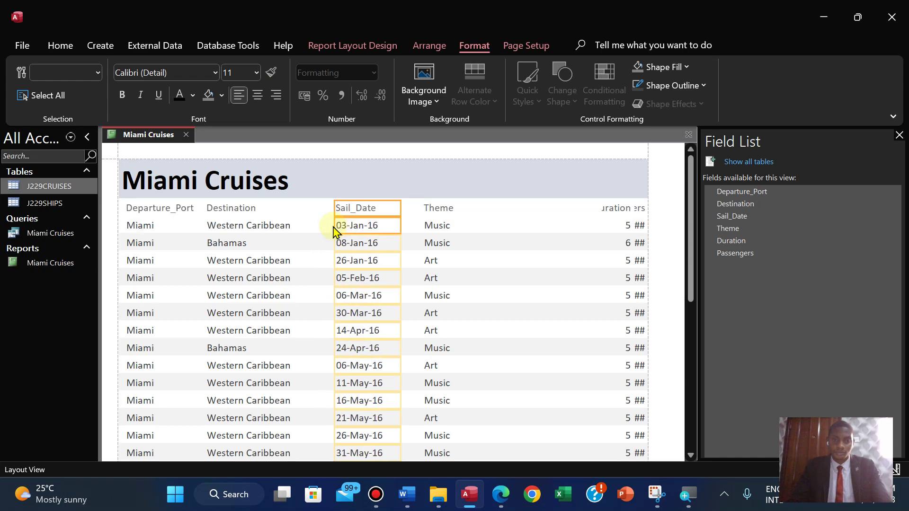
pyautogui.click(434, 210)
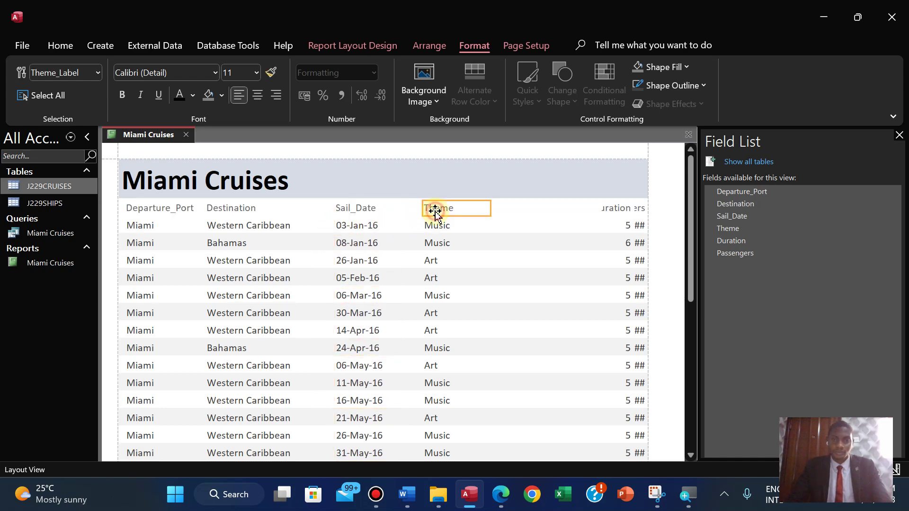
pyautogui.keyDown('shift'); pyautogui.click(435, 227); pyautogui.keyUp('shift')
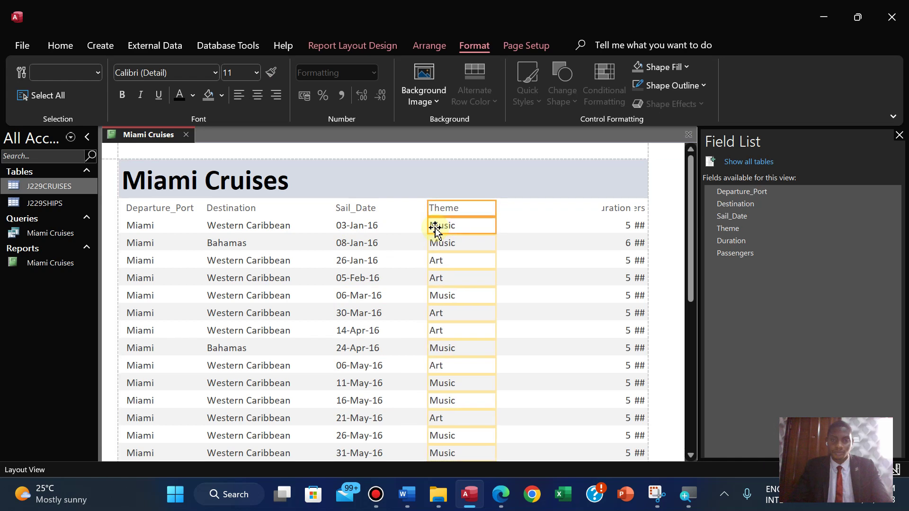
pyautogui.moveTo(434, 227); pyautogui.dragTo(432, 227)
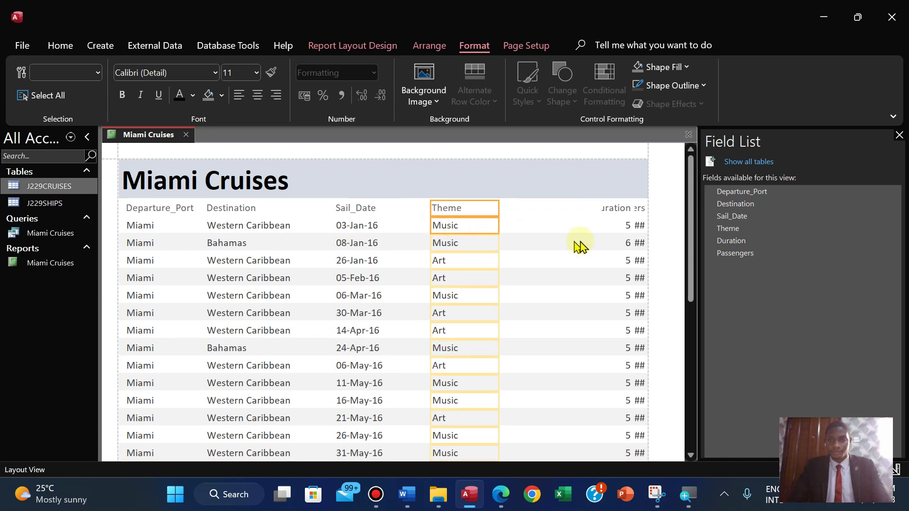
pyautogui.click(621, 209)
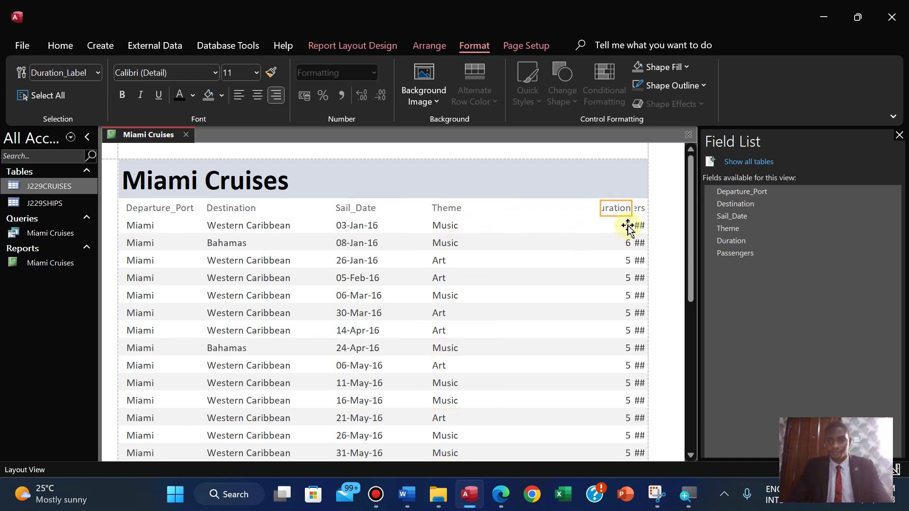
pyautogui.keyDown('shift'); pyautogui.click(628, 227); pyautogui.keyUp('shift')
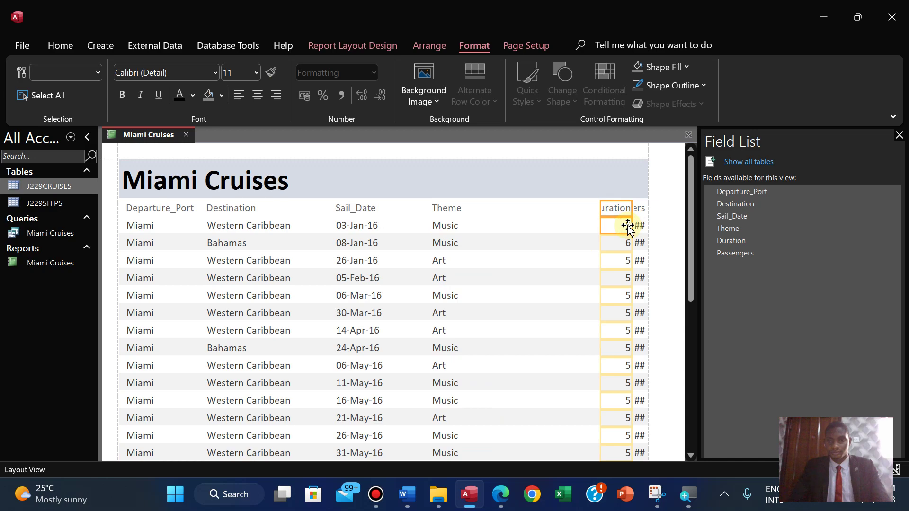
pyautogui.click(498, 495)
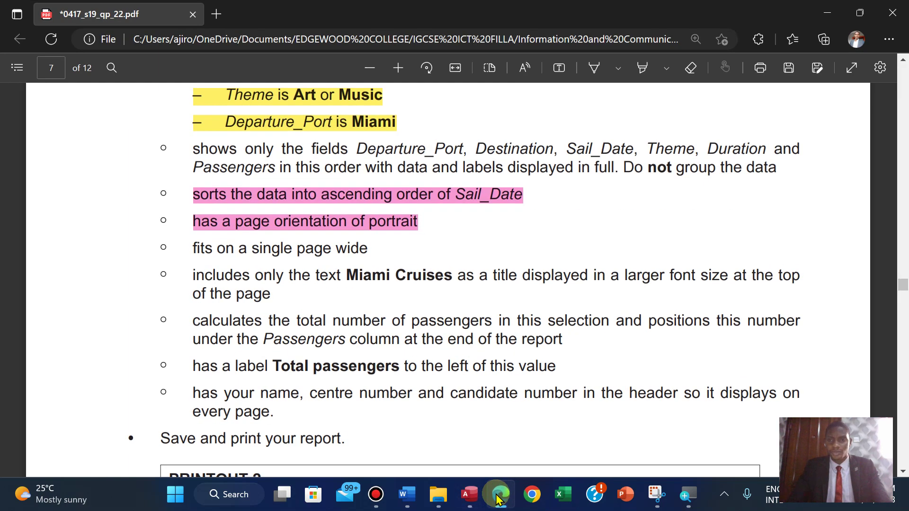
# - Resize the Duration column and left-align its heading and values
pyautogui.click(498, 495)
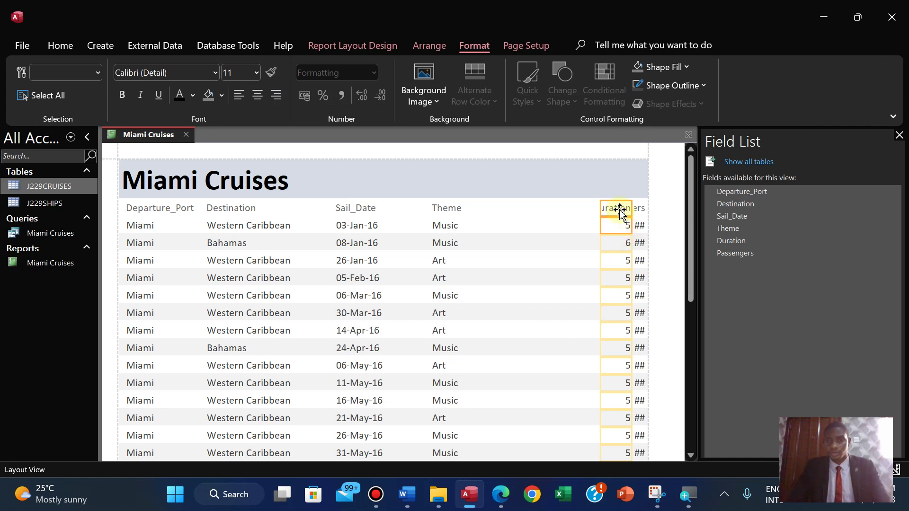
pyautogui.moveTo(600, 218); pyautogui.dragTo(481, 219)
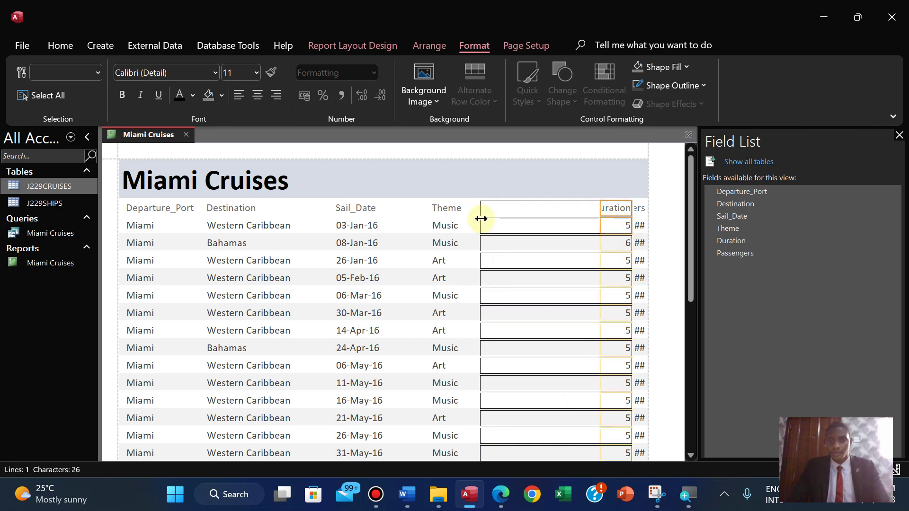
pyautogui.moveTo(631, 205); pyautogui.dragTo(551, 210)
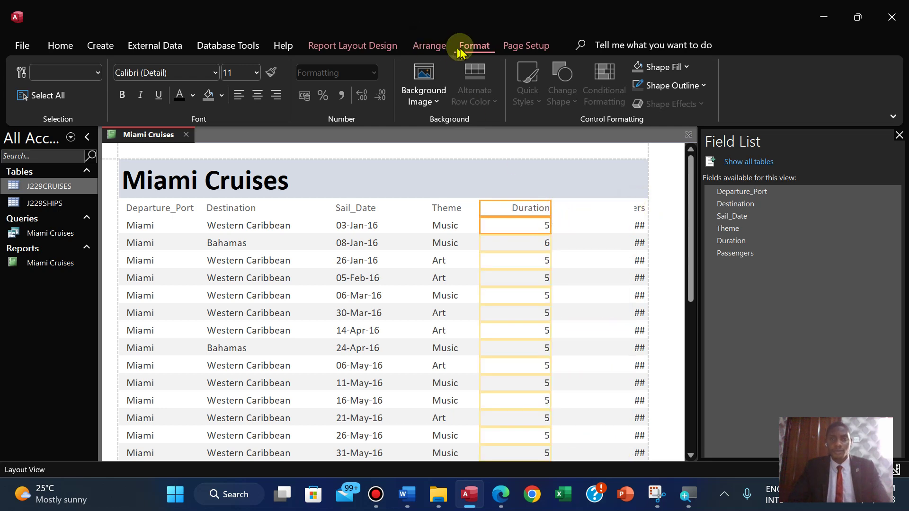
pyautogui.click(238, 95)
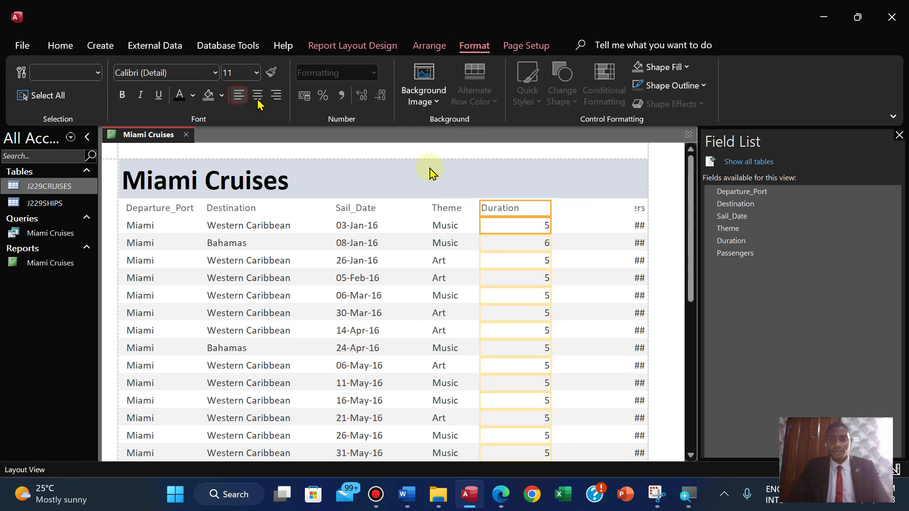
pyautogui.click(239, 95)
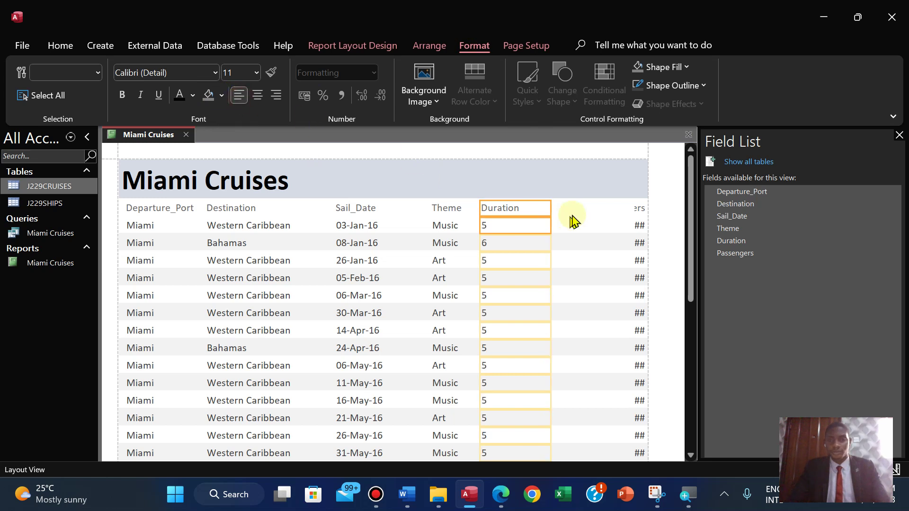
# - Resize the Passengers column so values show in full, left-aligning its heading and values
pyautogui.click(635, 209)
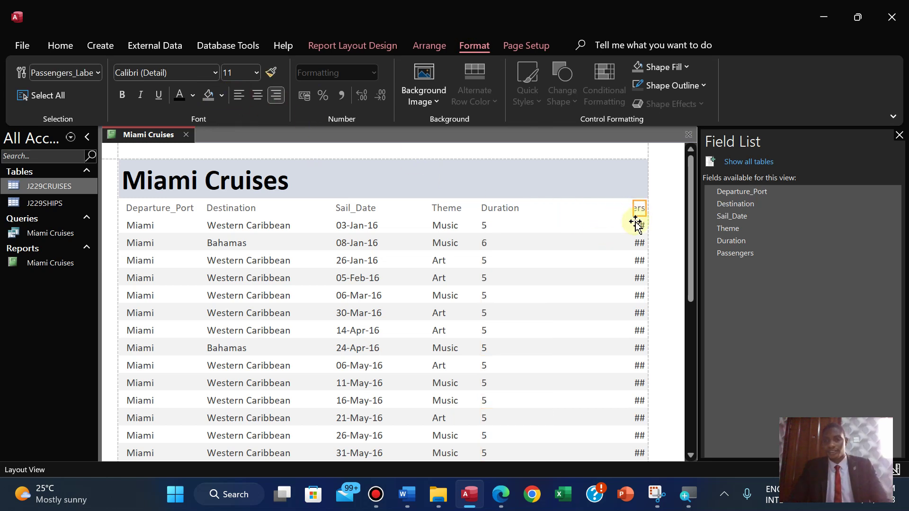
pyautogui.keyDown('shift'); pyautogui.click(636, 224); pyautogui.keyUp('shift')
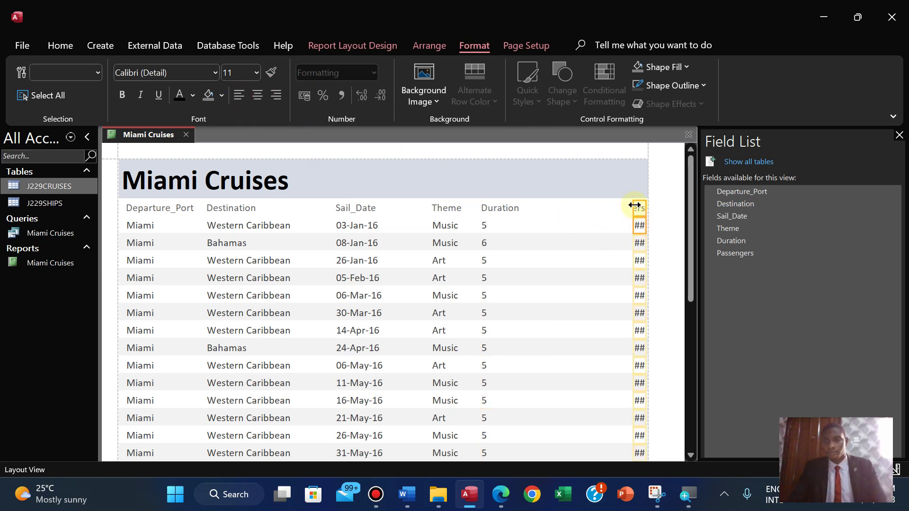
pyautogui.moveTo(635, 205); pyautogui.dragTo(550, 202)
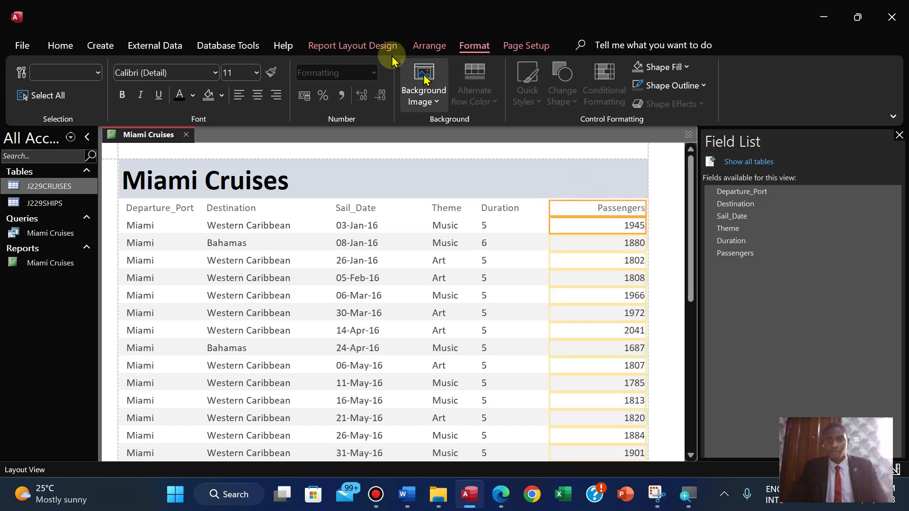
pyautogui.click(238, 95)
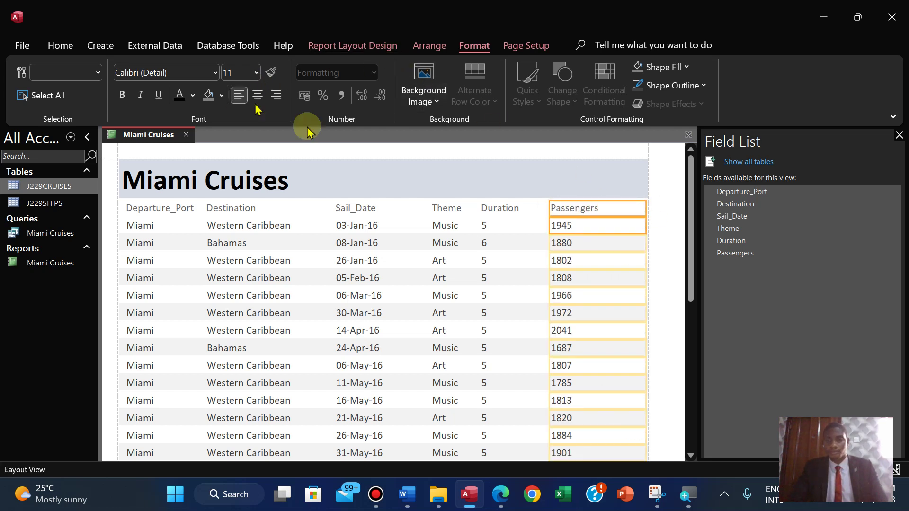
pyautogui.moveTo(644, 205); pyautogui.dragTo(609, 209)
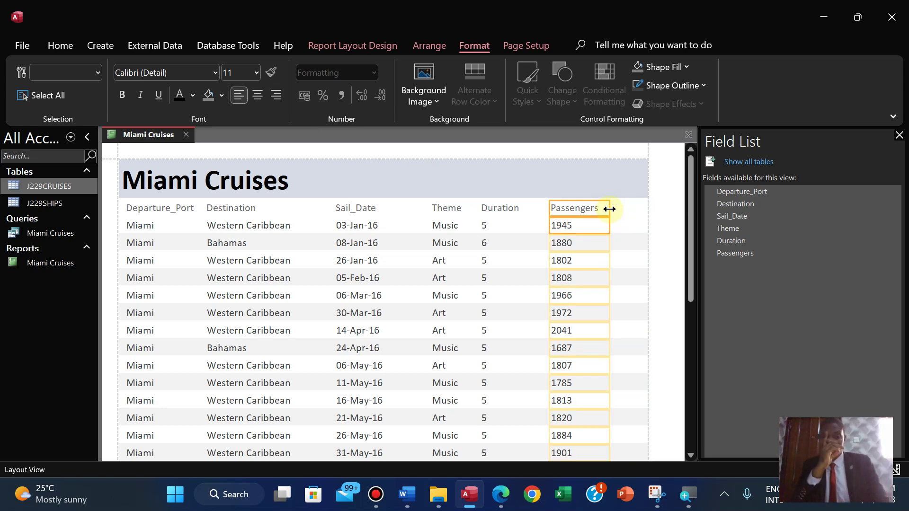
# - Shift the Destination column slightly right, then return to the exam PDF
pyautogui.click(242, 207)
pyautogui.click(248, 226)
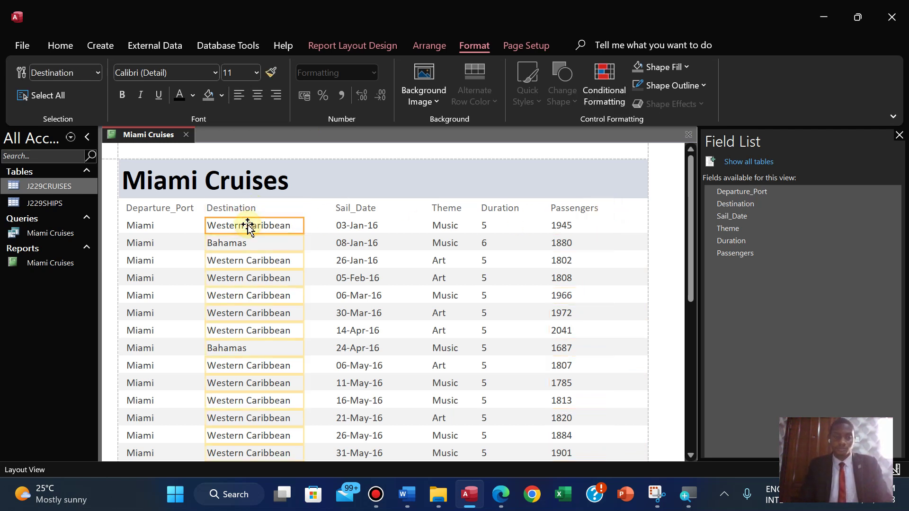
pyautogui.keyDown('ctrl'); pyautogui.click(235, 208); pyautogui.keyUp('ctrl')
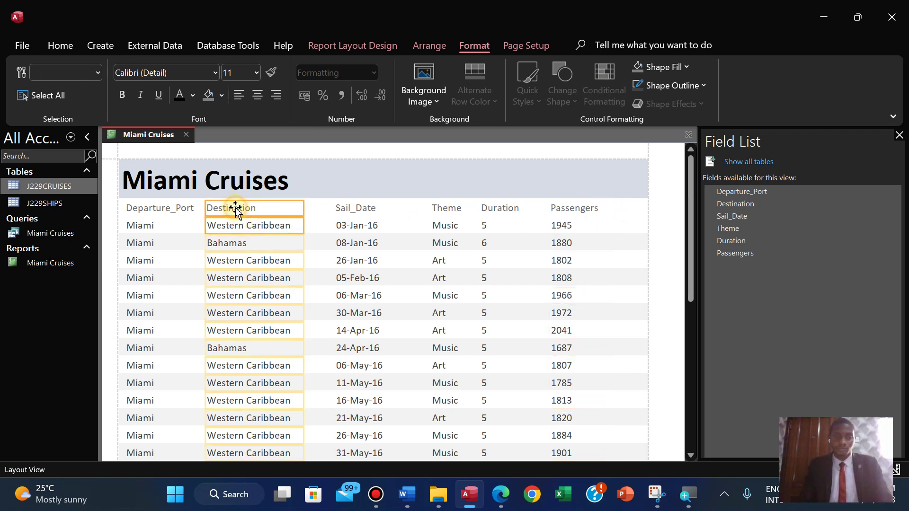
pyautogui.moveTo(236, 208); pyautogui.dragTo(235, 210)
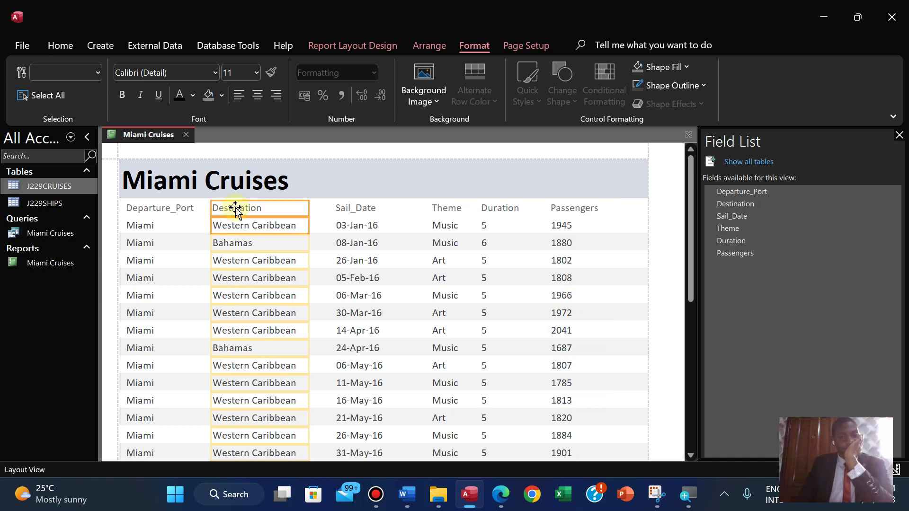
pyautogui.click(500, 494)
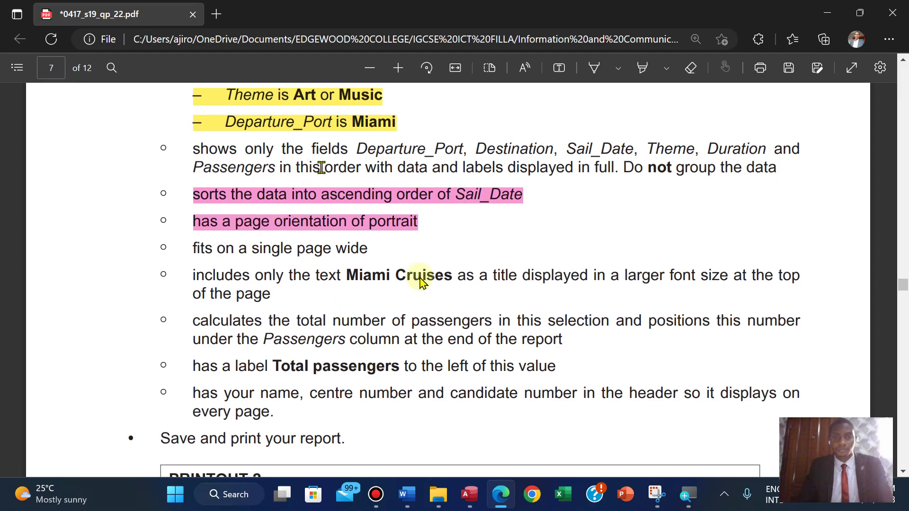
# - Highlight the required-fields bullet in pink
pyautogui.click(500, 494)
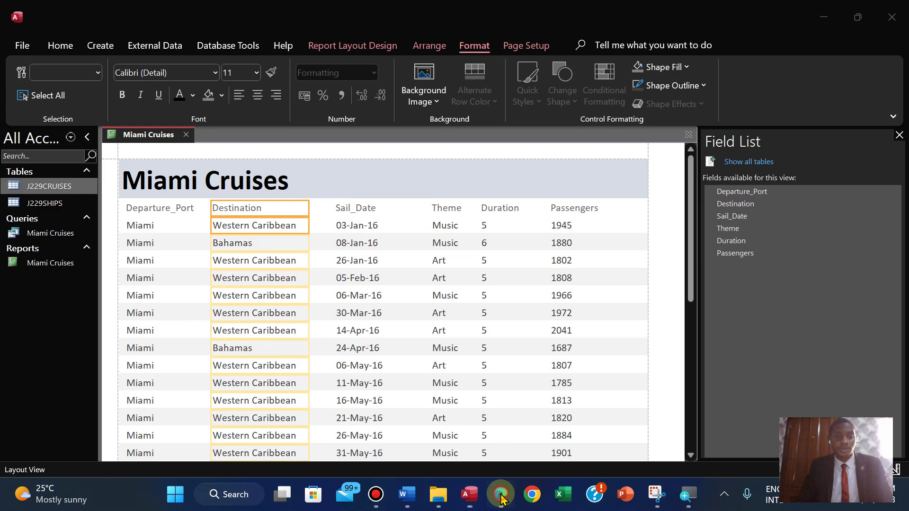
pyautogui.click(500, 494)
pyautogui.click(500, 494)
pyautogui.click(501, 494)
pyautogui.click(501, 494)
pyautogui.click(500, 494)
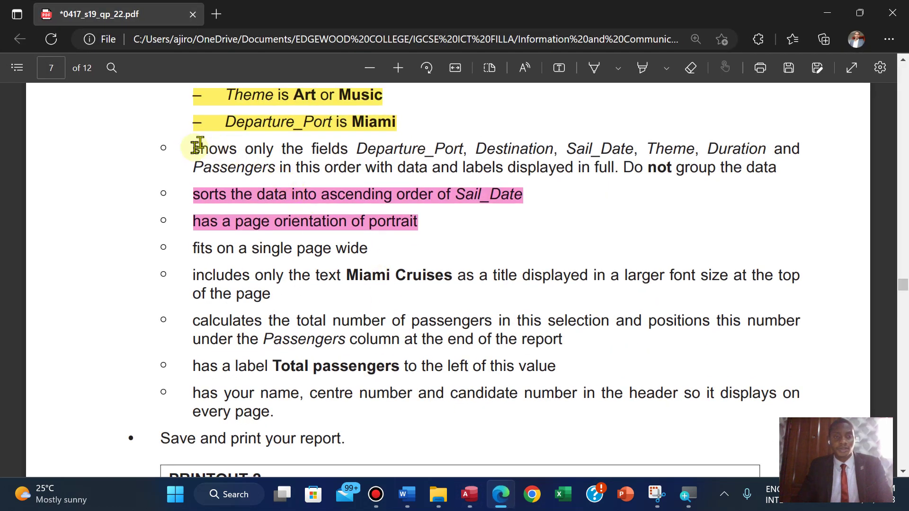
pyautogui.moveTo(193, 148); pyautogui.dragTo(791, 175)
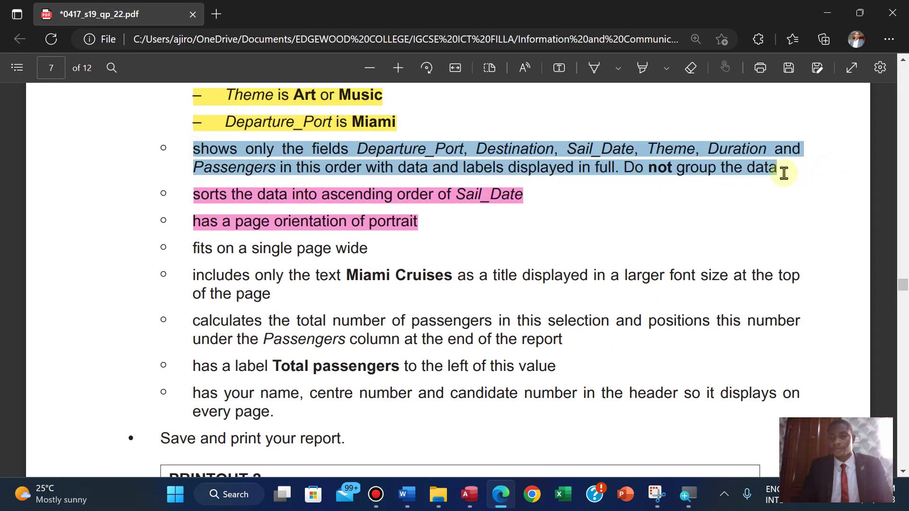
pyautogui.moveTo(799, 109)
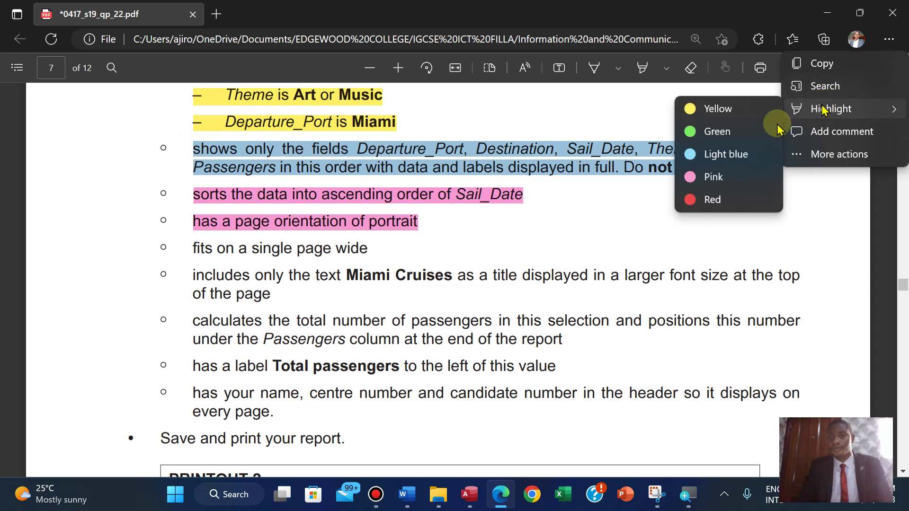
pyautogui.click(704, 178)
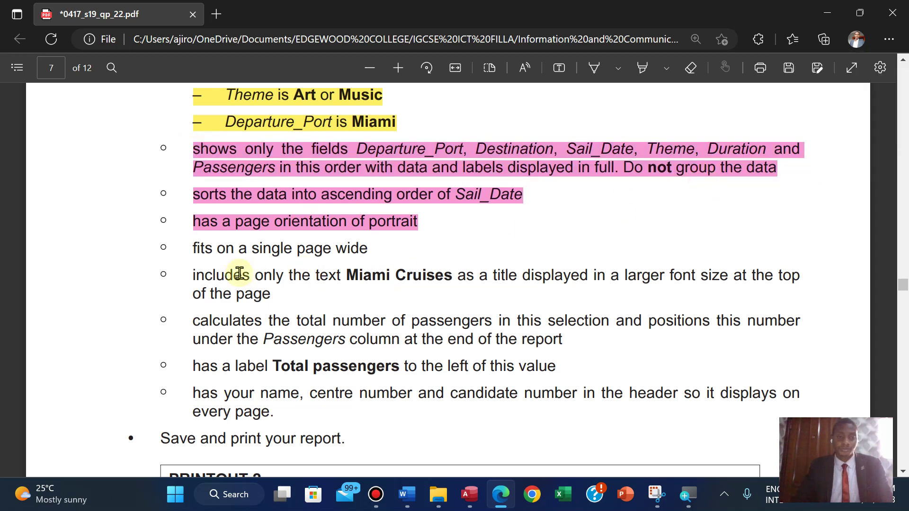
# - Highlight the 'fits on a single page wide' line in pink, erasing an accidental yellow highlight
pyautogui.scroll(1, 240, 273)
pyautogui.scroll(-2, 239, 273)
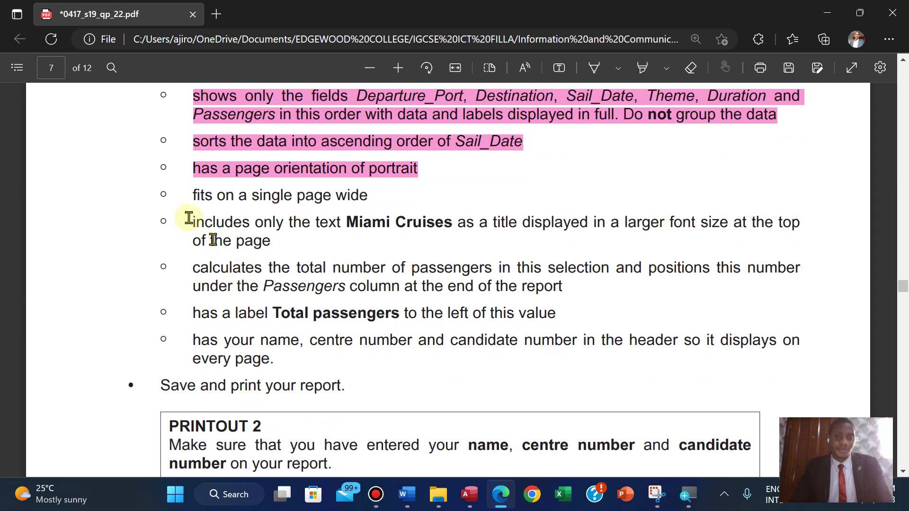
pyautogui.moveTo(194, 197); pyautogui.dragTo(368, 202)
pyautogui.moveTo(411, 127)
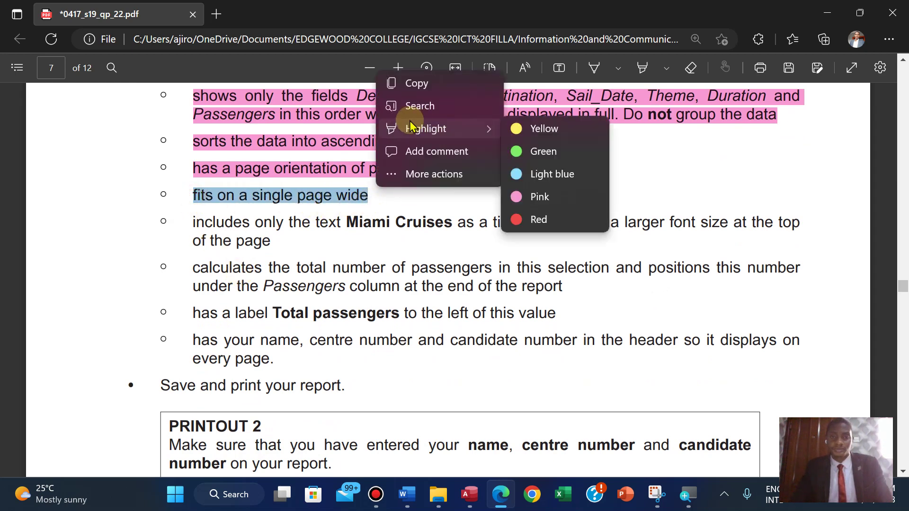
pyautogui.click(541, 130)
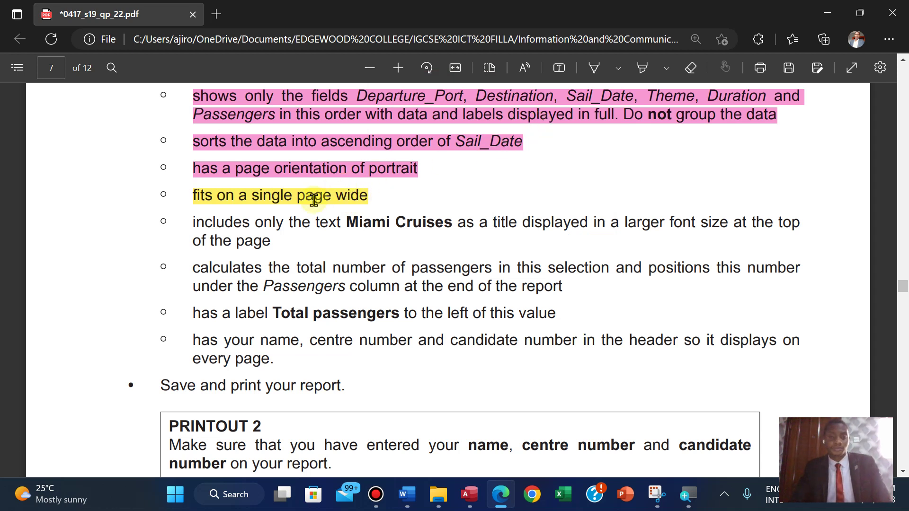
pyautogui.click(691, 68)
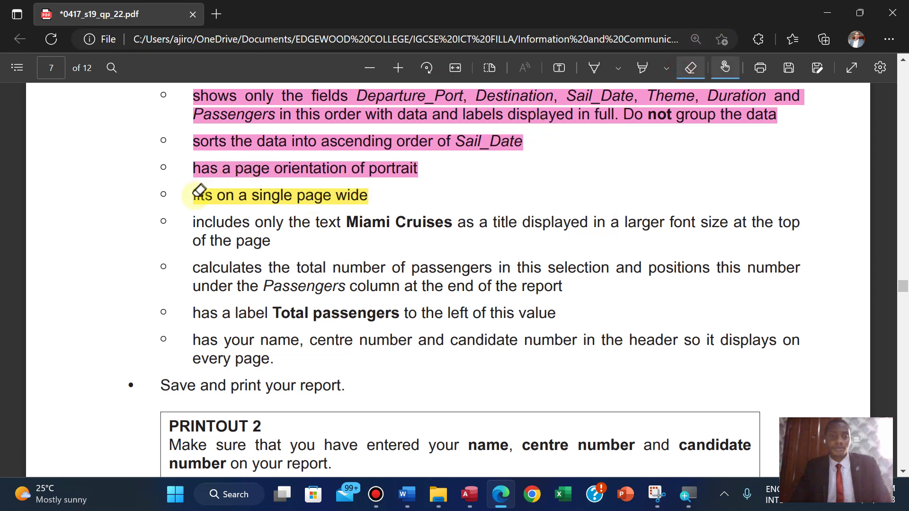
pyautogui.click(203, 199)
pyautogui.click(691, 68)
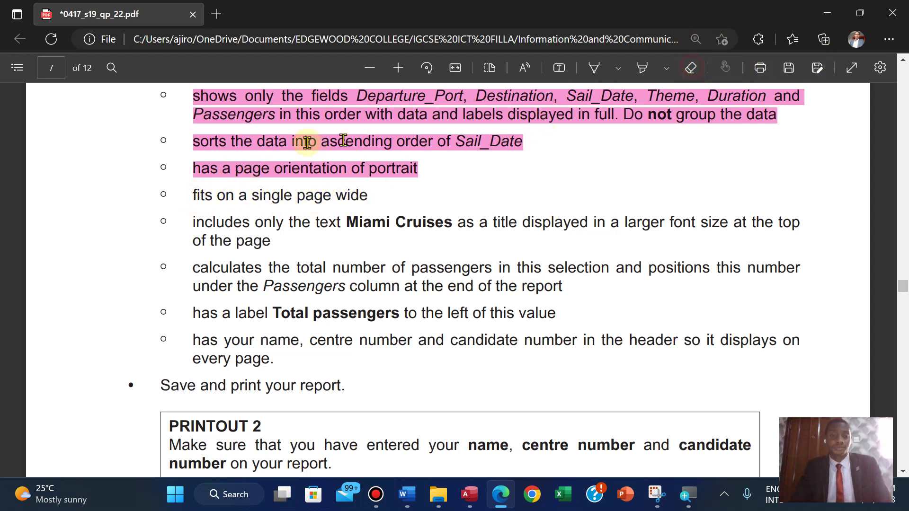
pyautogui.moveTo(192, 195); pyautogui.dragTo(372, 201)
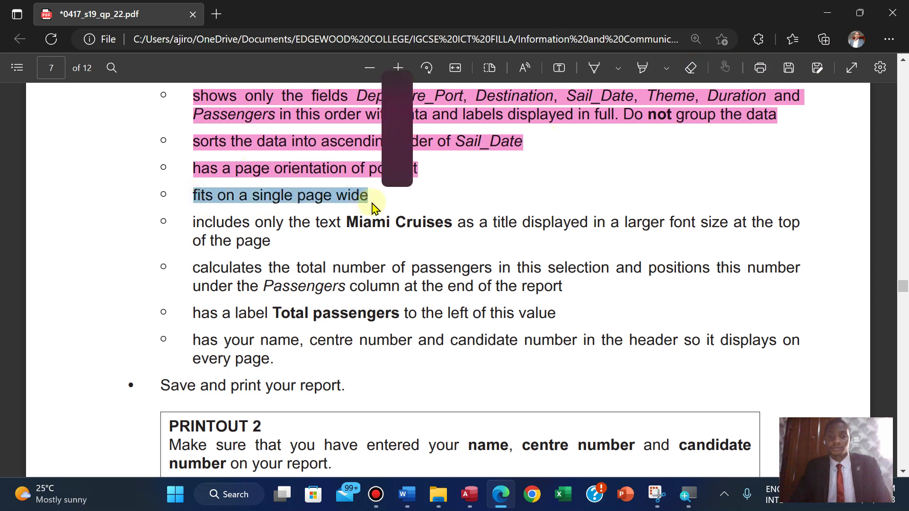
pyautogui.moveTo(409, 124)
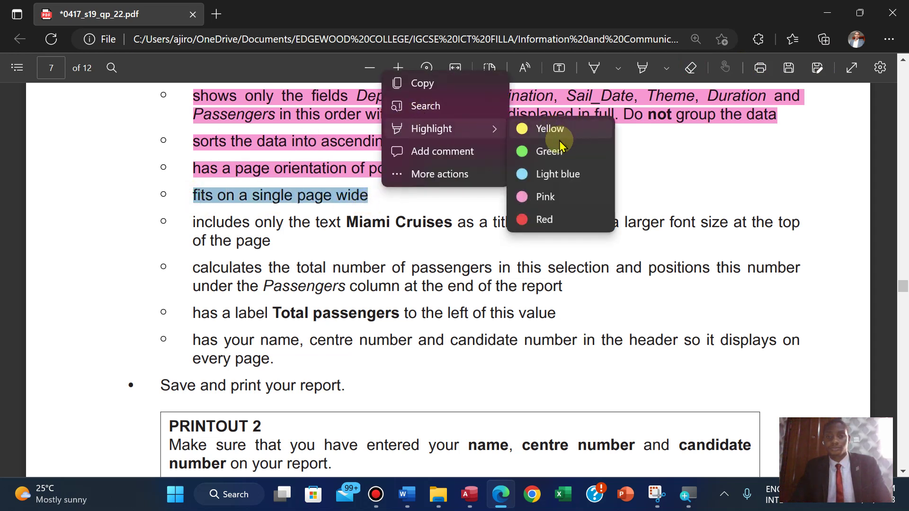
pyautogui.click(540, 198)
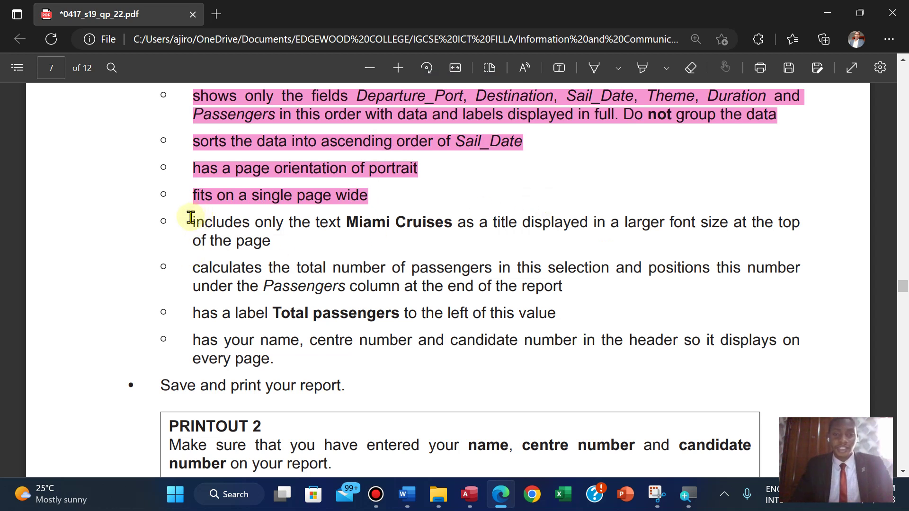
# - Highlight the Miami Cruises title requirement in pink, then return to the Access report
pyautogui.moveTo(191, 218); pyautogui.dragTo(263, 244)
pyautogui.rightClick(263, 245)
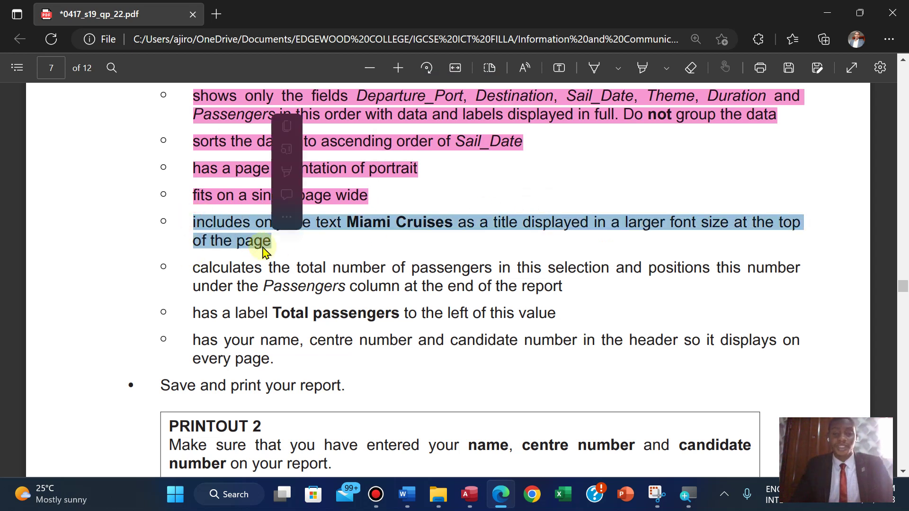
pyautogui.moveTo(374, 182)
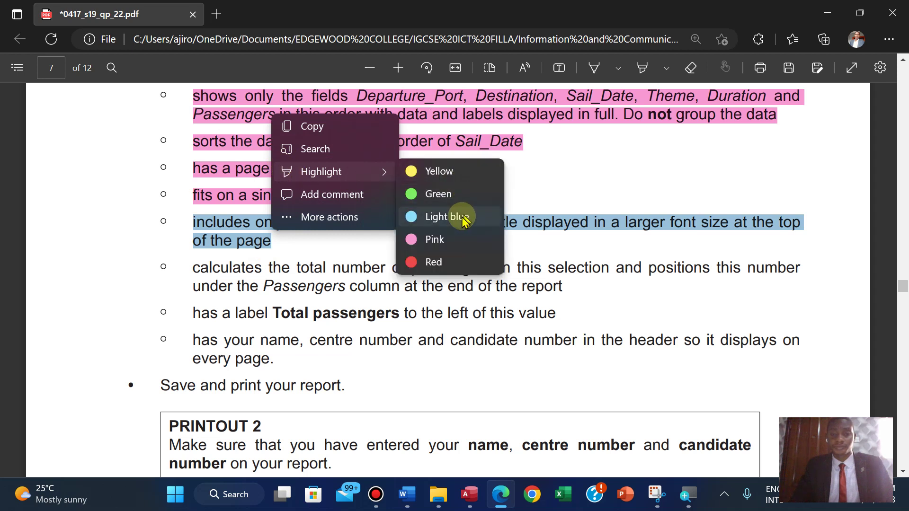
pyautogui.click(421, 238)
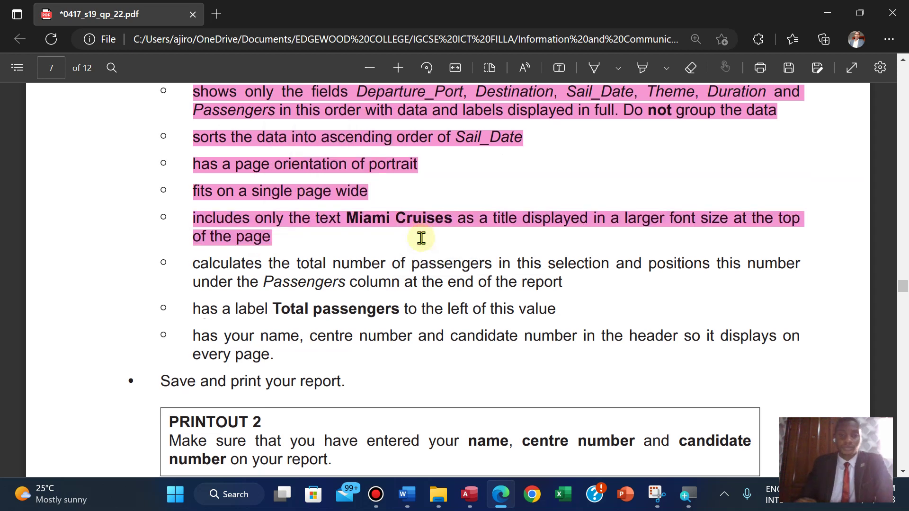
pyautogui.scroll(-1, 421, 239)
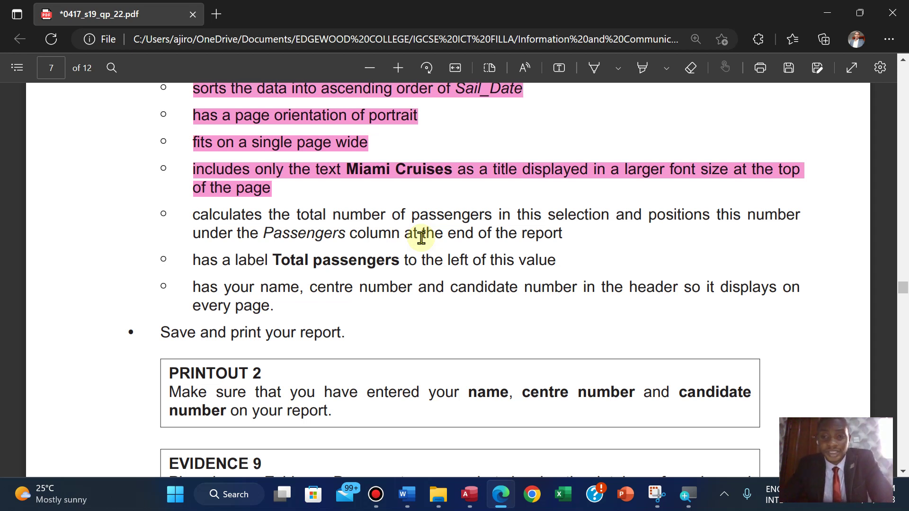
pyautogui.click(468, 496)
# - Select the Passengers column and open the Totals list, checking the question paper in between
pyautogui.click(563, 225)
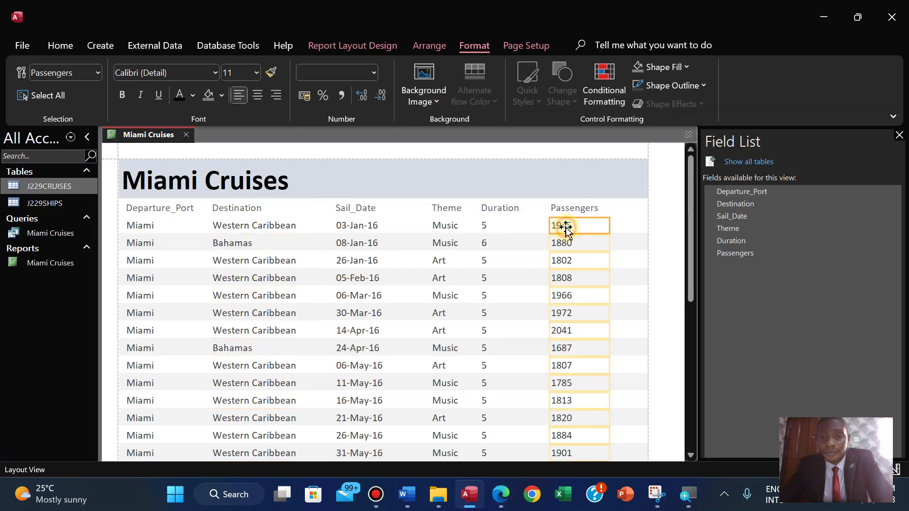
pyautogui.click(350, 45)
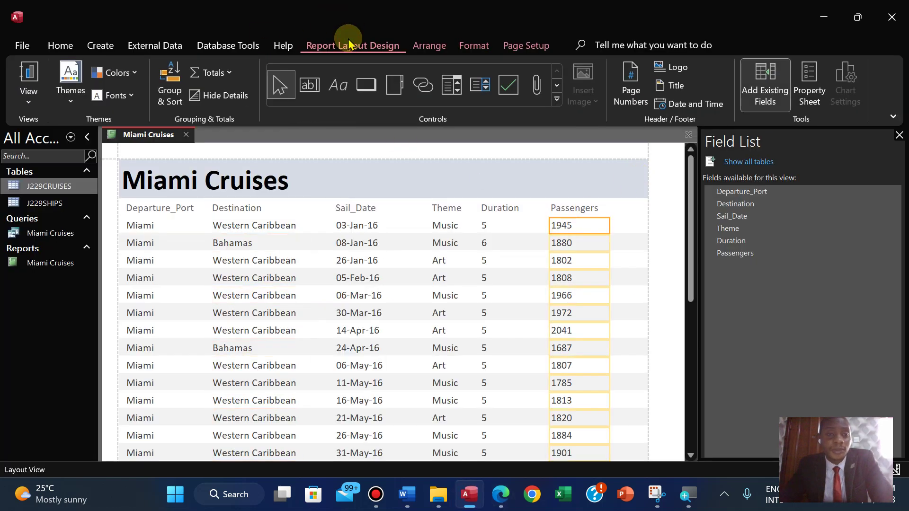
pyautogui.click(214, 76)
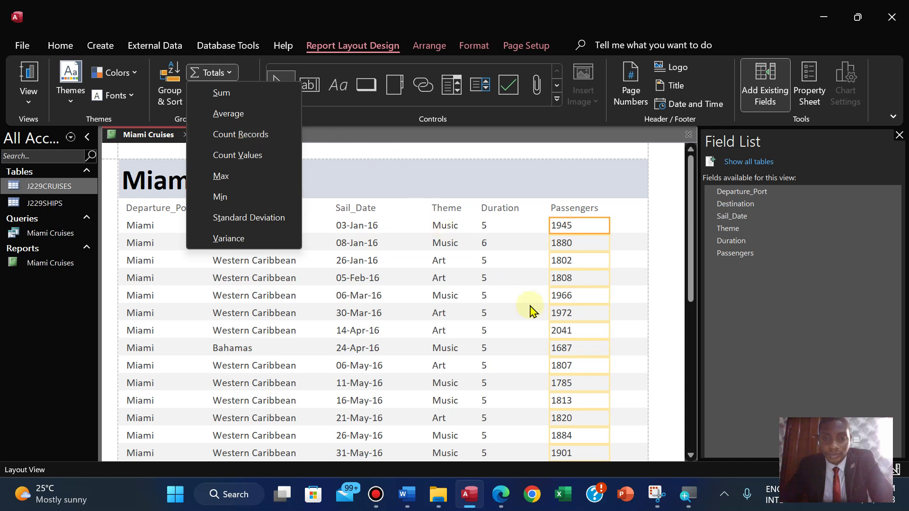
pyautogui.click(501, 493)
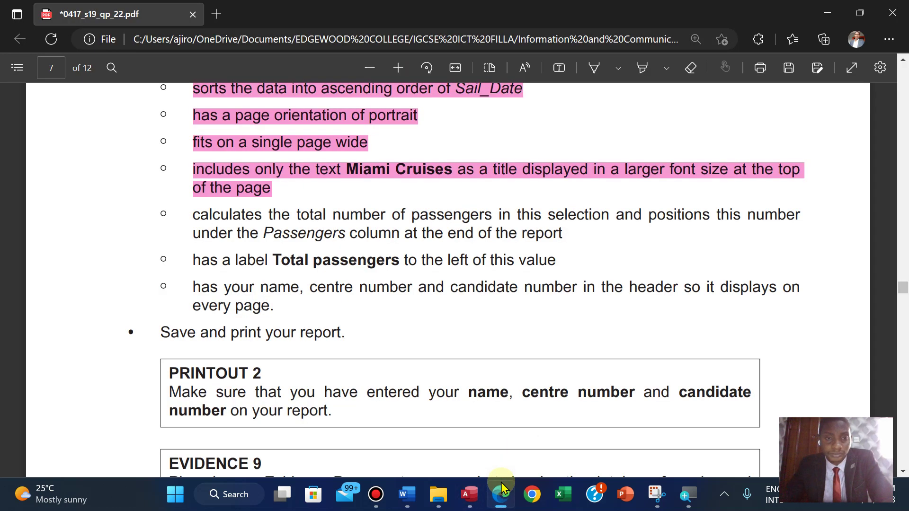
pyautogui.click(501, 493)
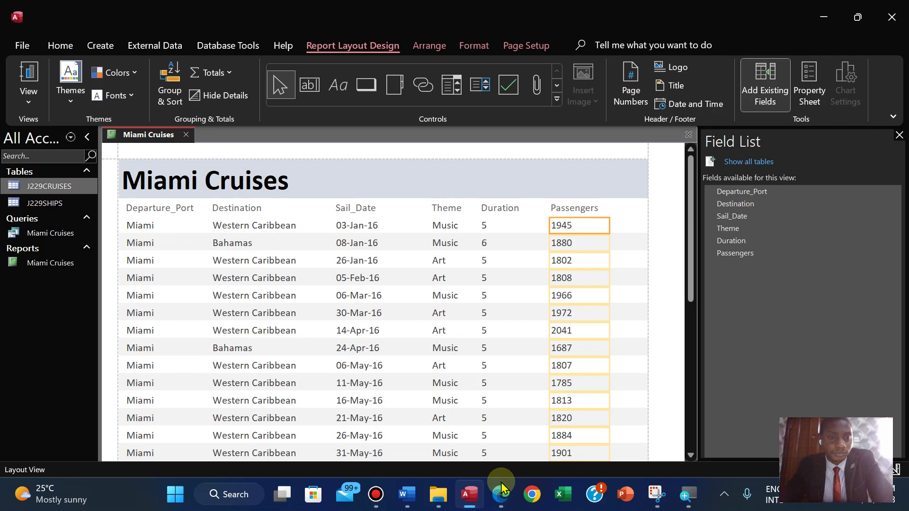
pyautogui.click(501, 484)
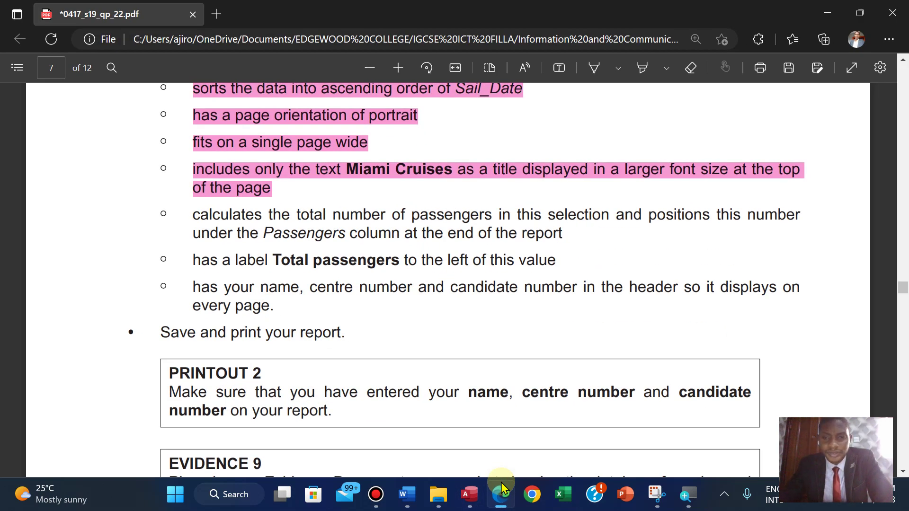
pyautogui.click(501, 487)
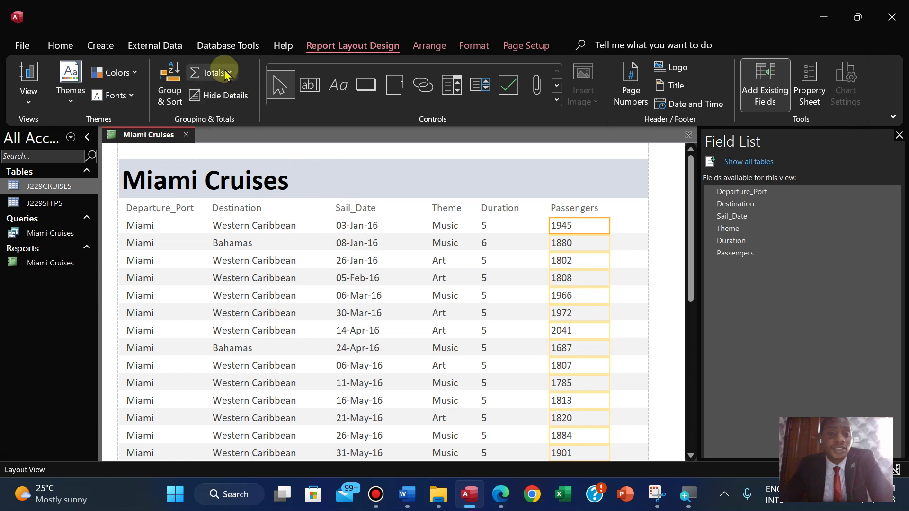
# - Apply Sum to Passengers so the report ends with a total of 85725
pyautogui.click(223, 72)
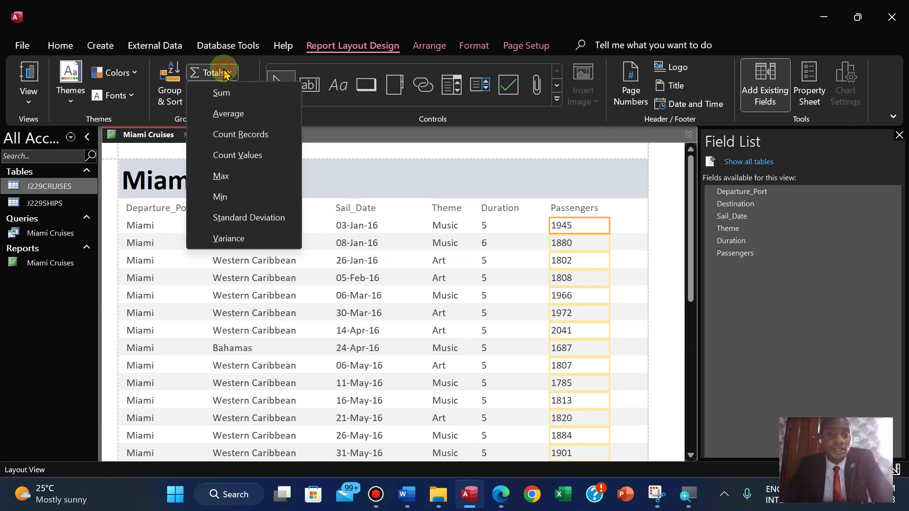
pyautogui.click(223, 94)
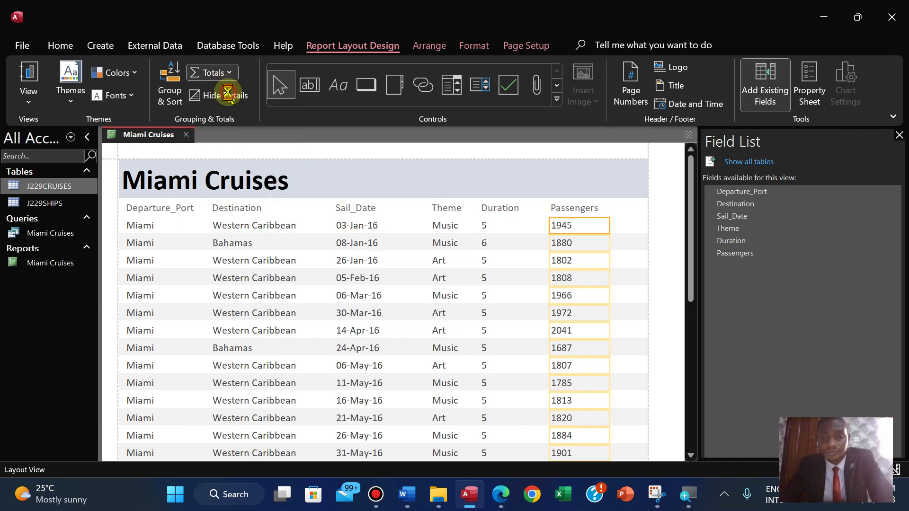
pyautogui.moveTo(694, 249); pyautogui.dragTo(692, 440)
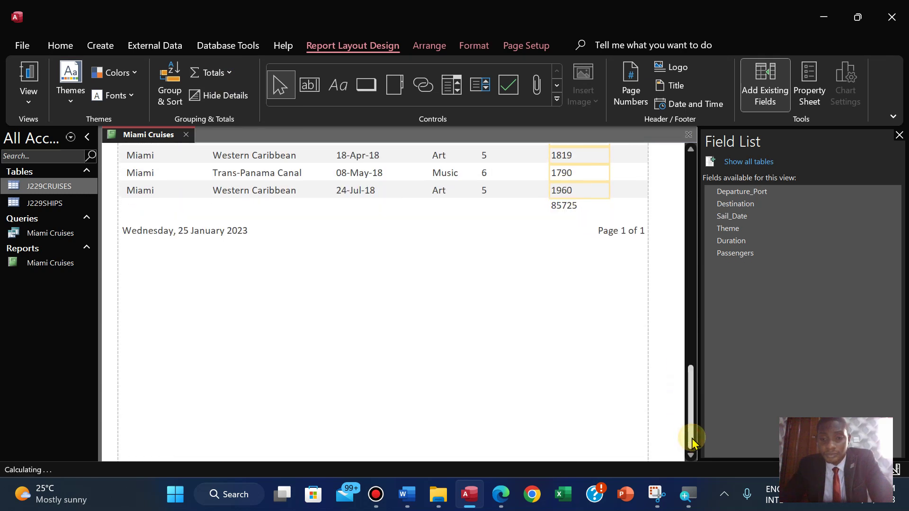
pyautogui.click(685, 400)
pyautogui.moveTo(685, 400); pyautogui.dragTo(681, 368)
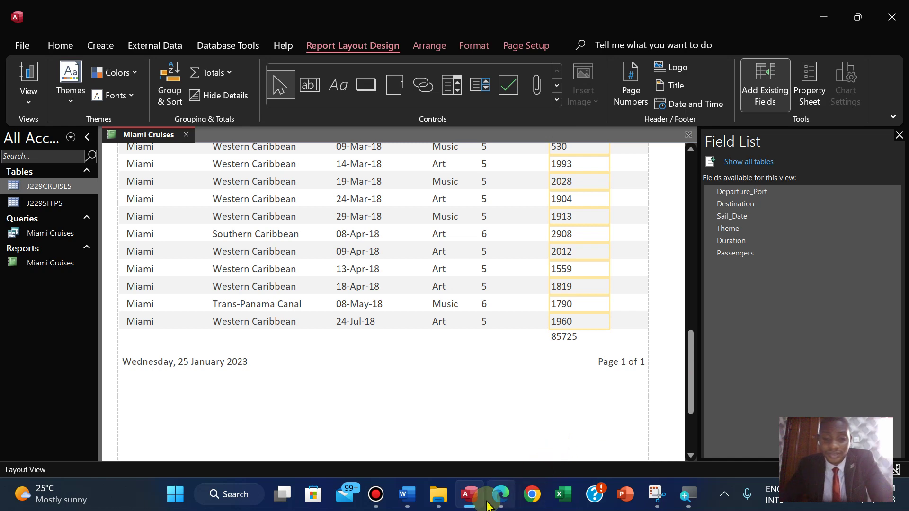
pyautogui.click(504, 498)
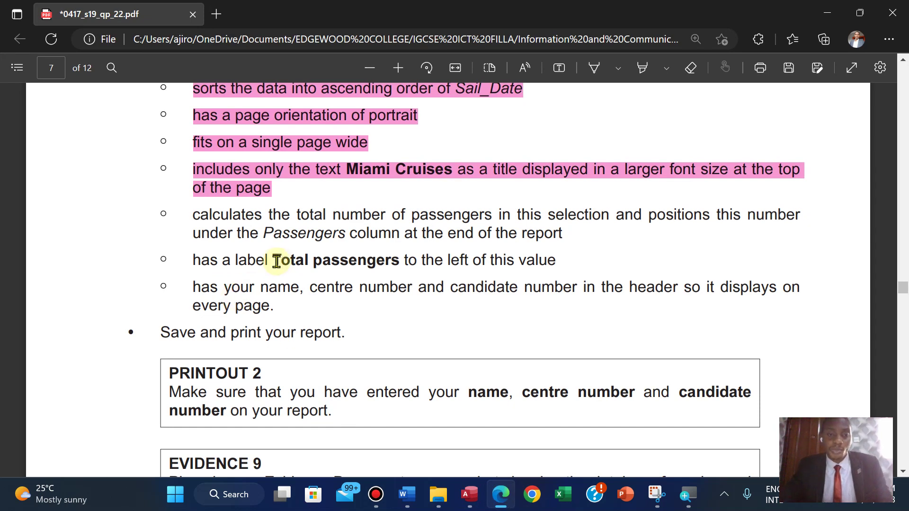
# - Copy 'Total passengers' from the question PDF and return to the Access report
pyautogui.moveTo(274, 262); pyautogui.dragTo(399, 264)
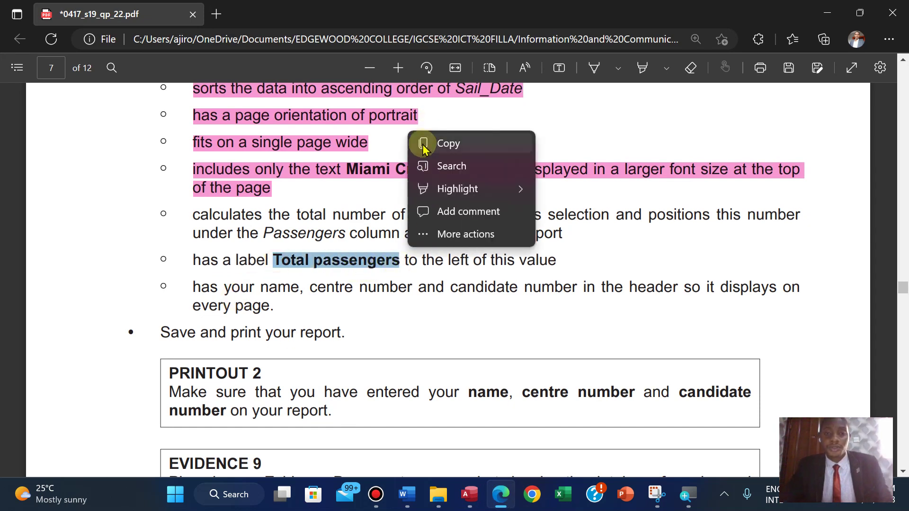
pyautogui.click(423, 145)
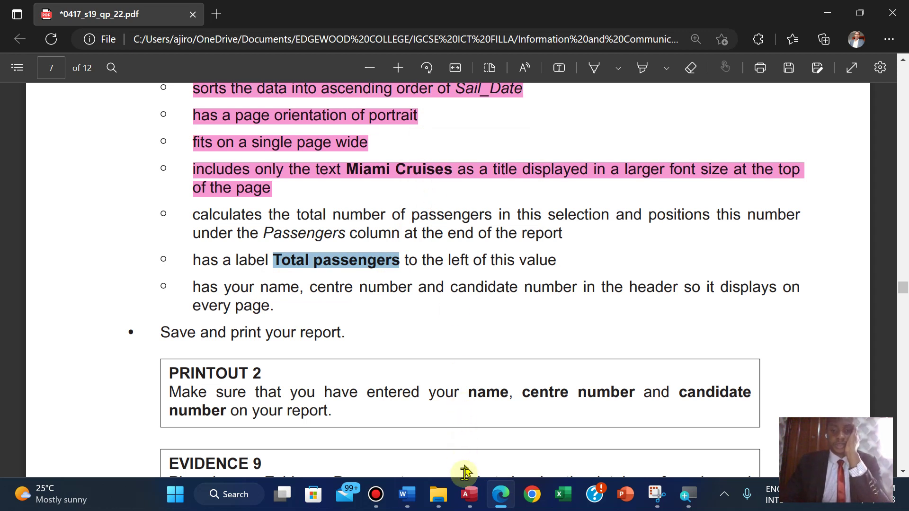
pyautogui.moveTo(466, 501)
pyautogui.click(476, 376)
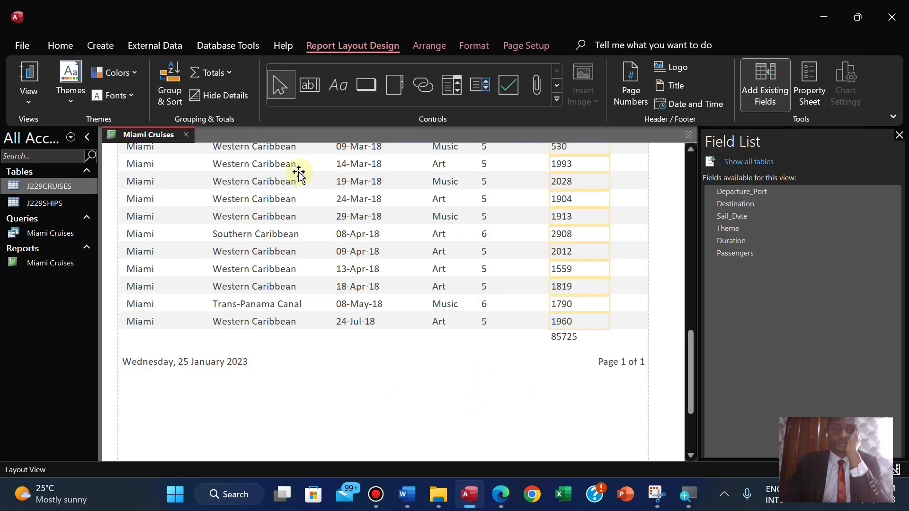
# - In Design View, draw a Report Footer label reading 'Total passengers'
pyautogui.click(29, 91)
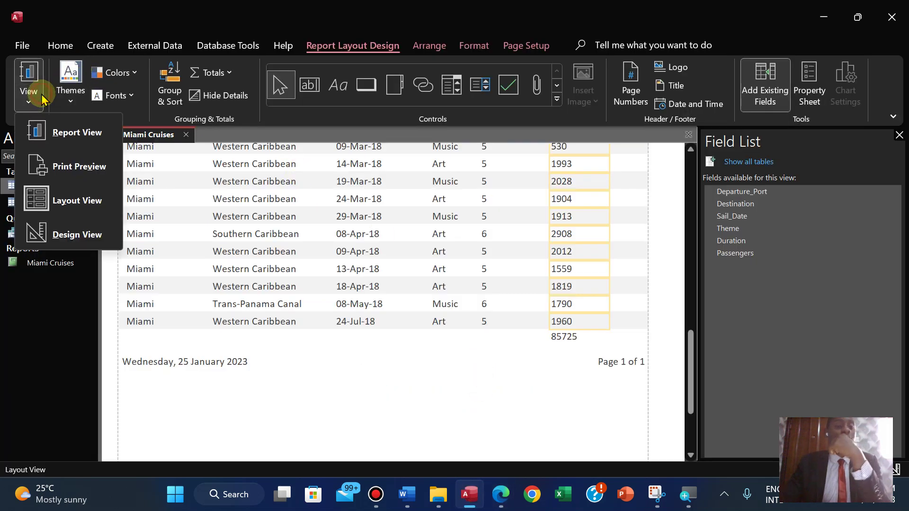
pyautogui.click(78, 236)
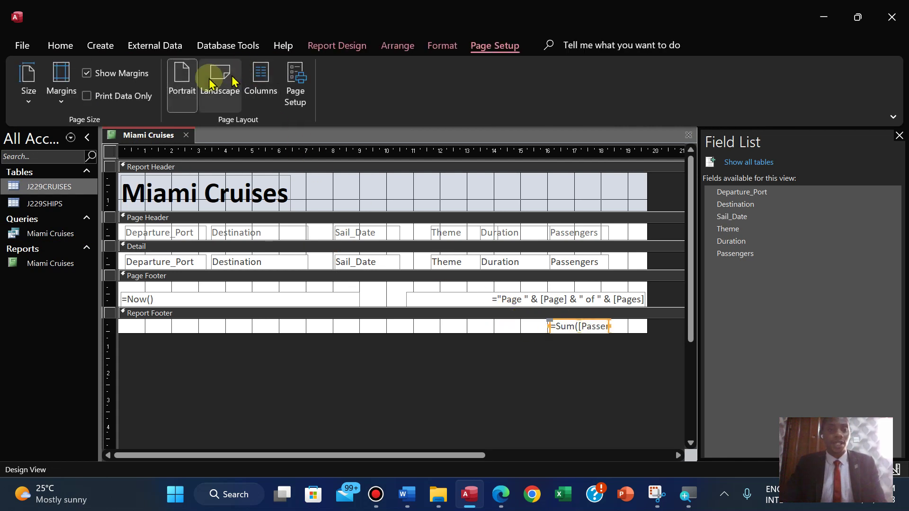
pyautogui.click(318, 50)
pyautogui.click(290, 86)
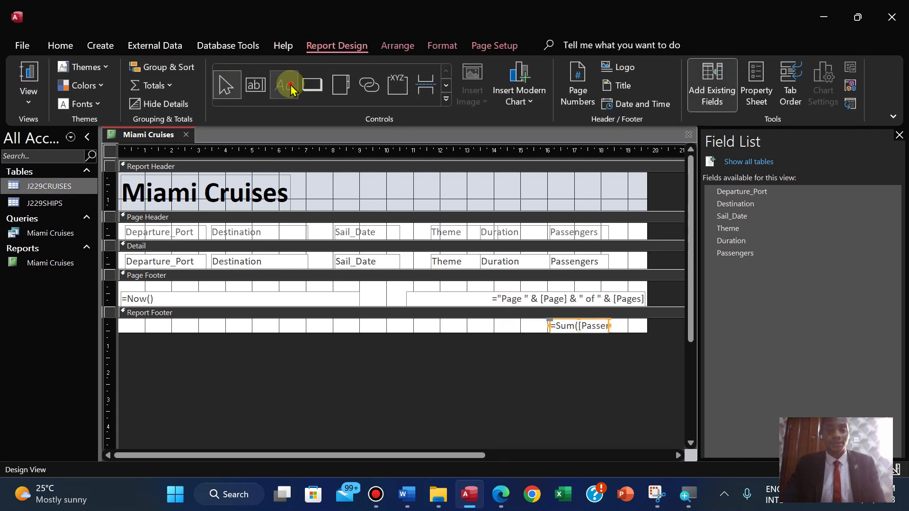
pyautogui.moveTo(429, 321); pyautogui.dragTo(511, 336)
pyautogui.write('Total passengers')
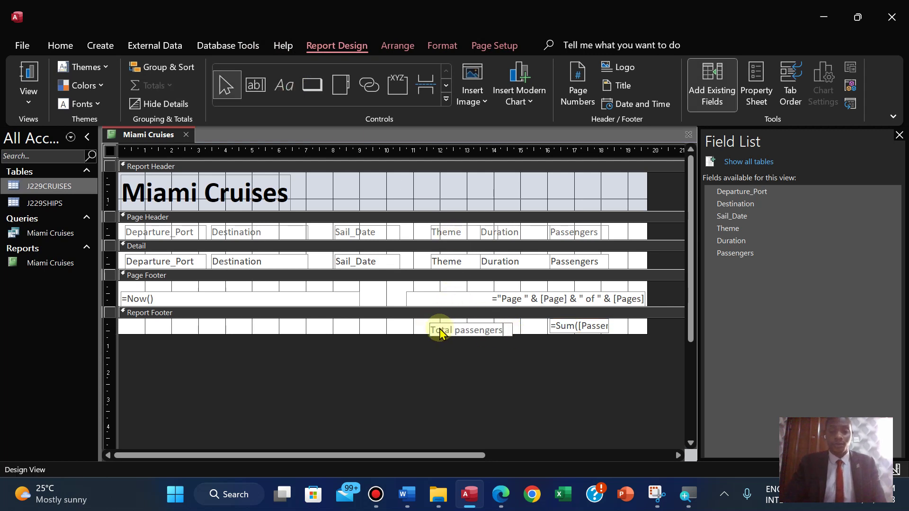
pyautogui.click(385, 321)
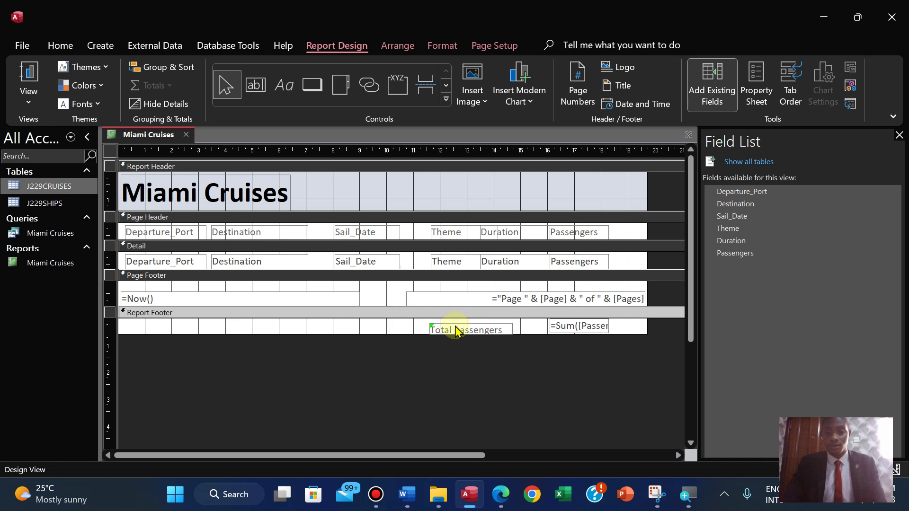
# - Nudge the Total passengers label up and right, then view it in Layout View
pyautogui.moveTo(456, 329); pyautogui.dragTo(455, 326)
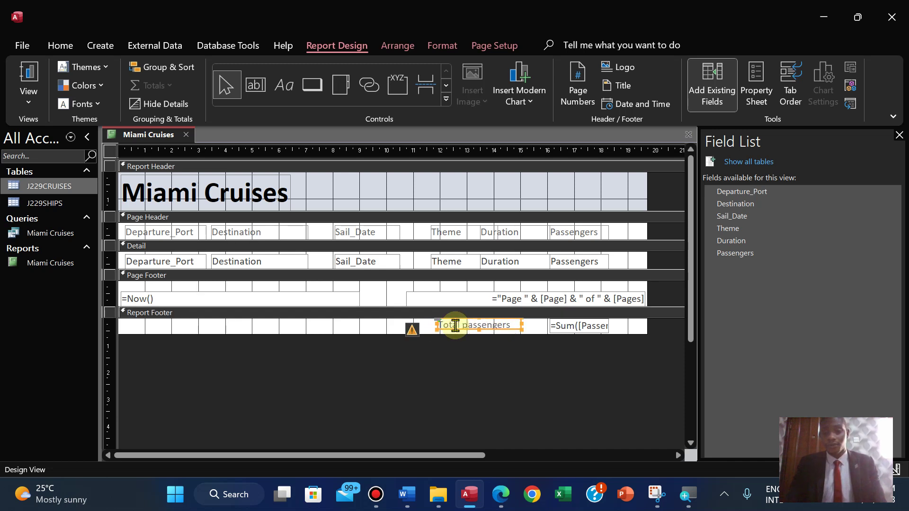
pyautogui.press('Right')
pyautogui.press('Right')
pyautogui.press('Right')
pyautogui.press('Right')
pyautogui.press('Right')
pyautogui.press('Right')
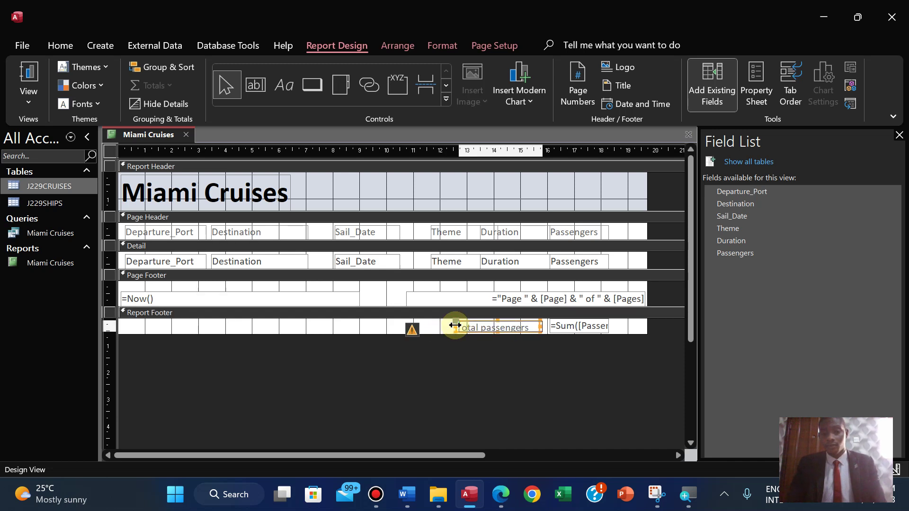
pyautogui.press('Right')
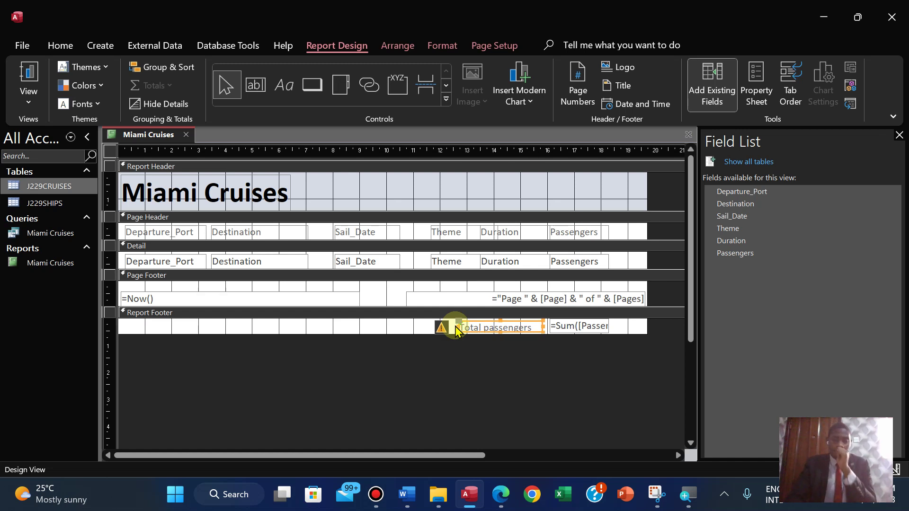
pyautogui.click(27, 101)
pyautogui.click(71, 200)
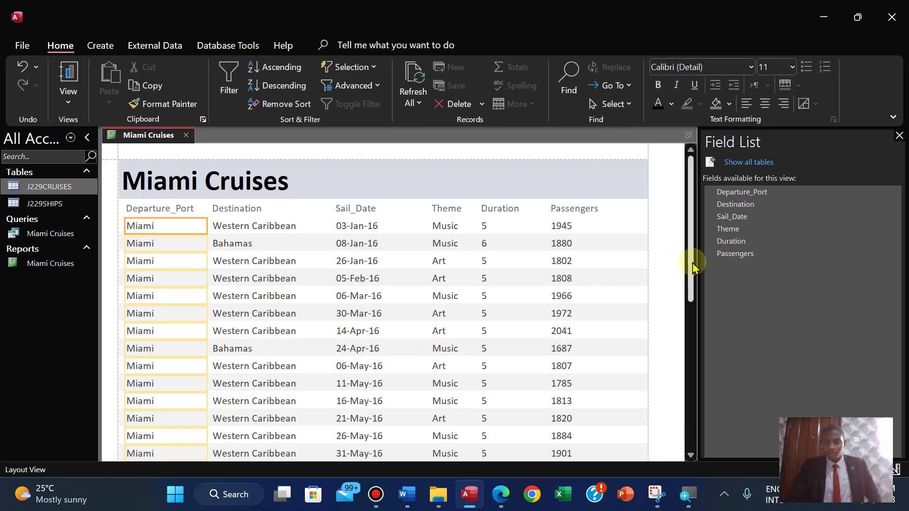
# - Close the field list and try moving the label left, undoing the move
pyautogui.click(690, 340)
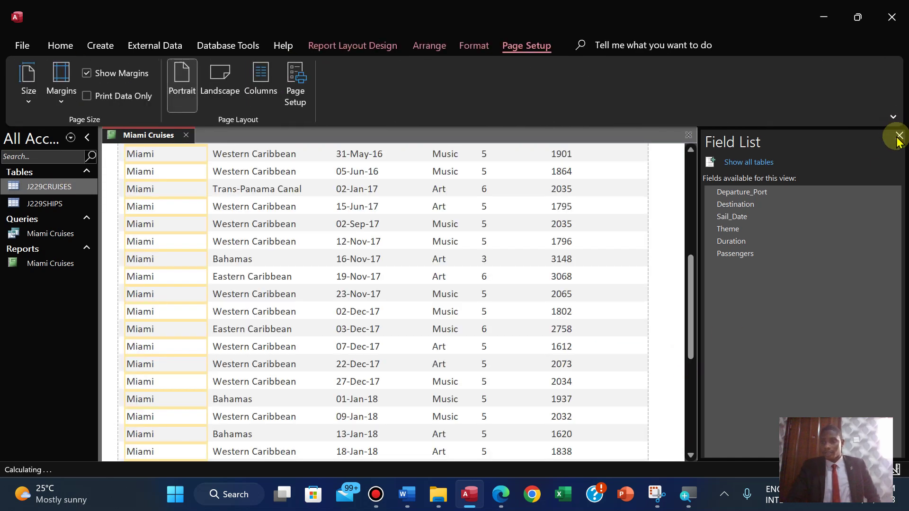
pyautogui.click(899, 137)
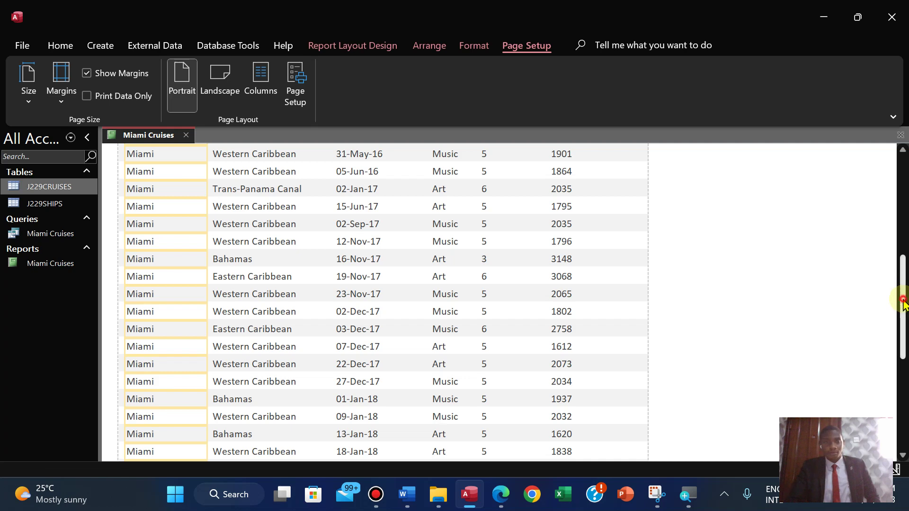
pyautogui.moveTo(902, 300); pyautogui.dragTo(900, 413)
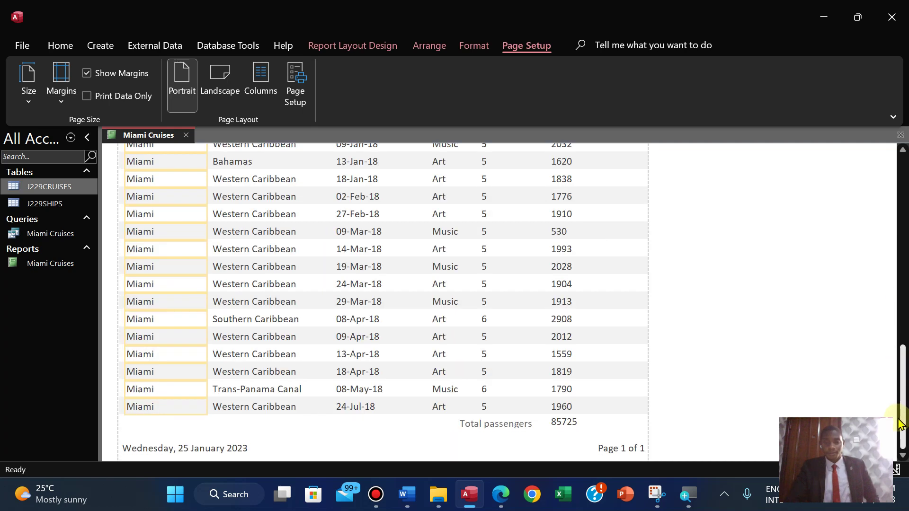
pyautogui.click(515, 425)
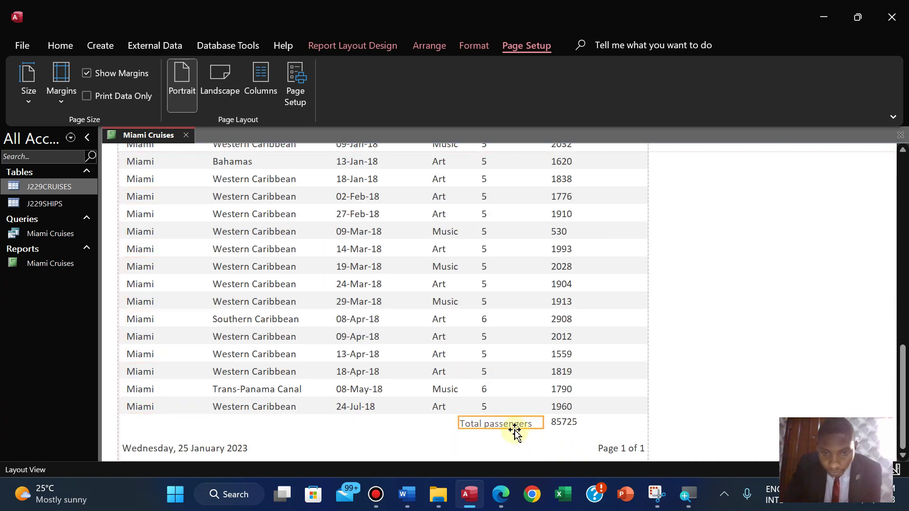
pyautogui.moveTo(505, 429); pyautogui.dragTo(392, 428)
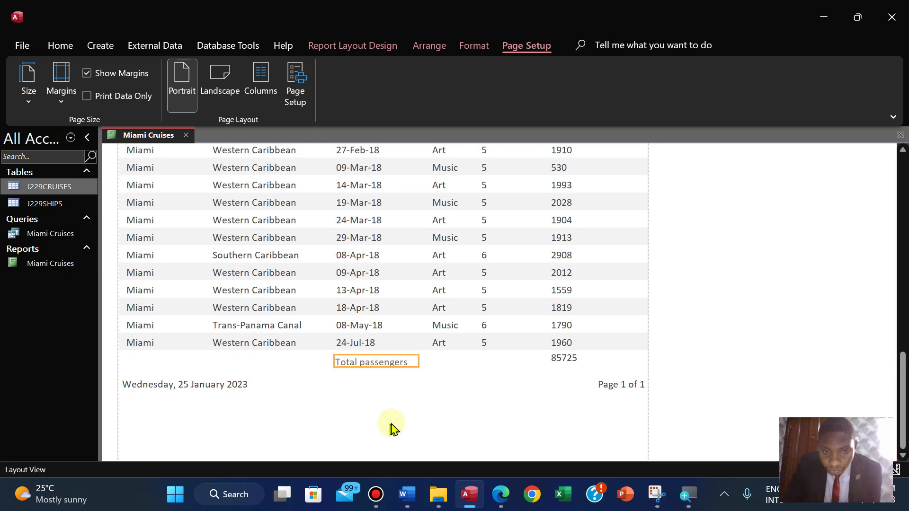
pyautogui.hotkey('ctrl', 'z')
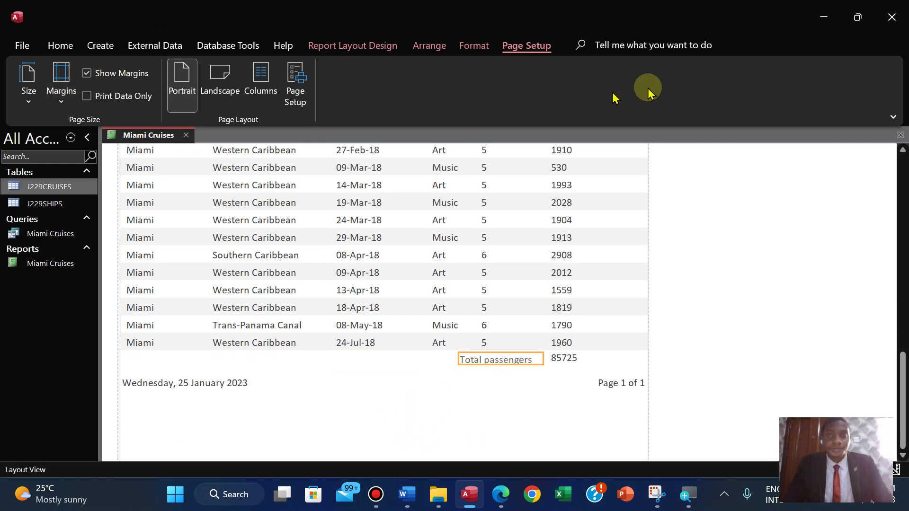
# - Back in Design View, make the Total passengers label slightly taller, then return to Layout View
pyautogui.click(71, 45)
pyautogui.click(69, 90)
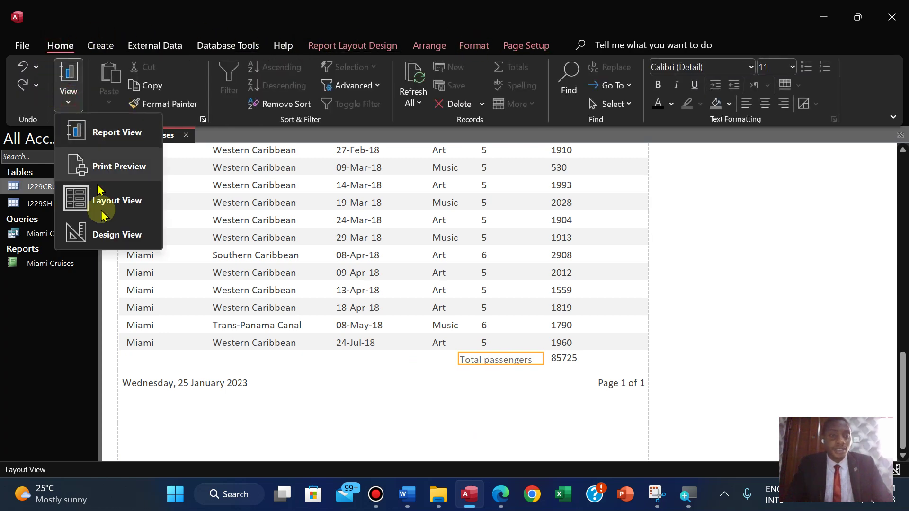
pyautogui.click(108, 235)
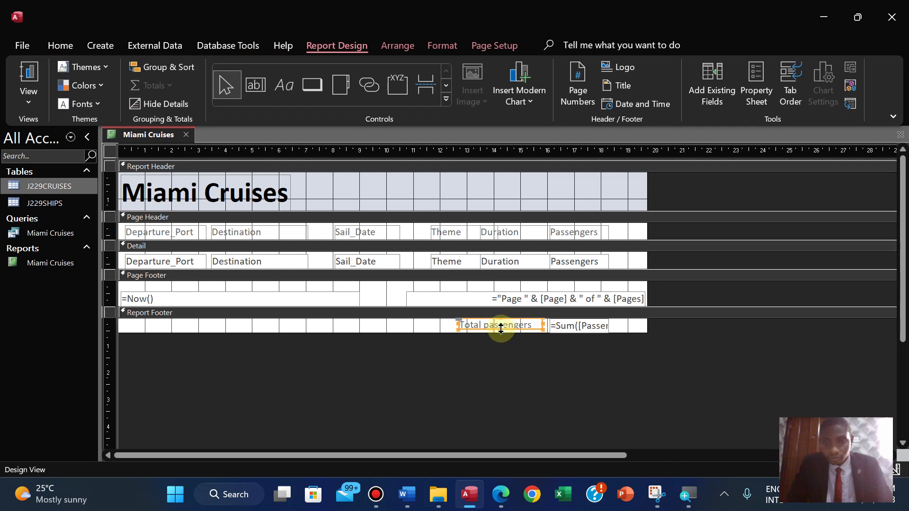
pyautogui.click(501, 327)
pyautogui.moveTo(501, 328)
pyautogui.mouseDown()
pyautogui.moveTo(501, 339)
pyautogui.moveTo(501, 331)
pyautogui.mouseUp()
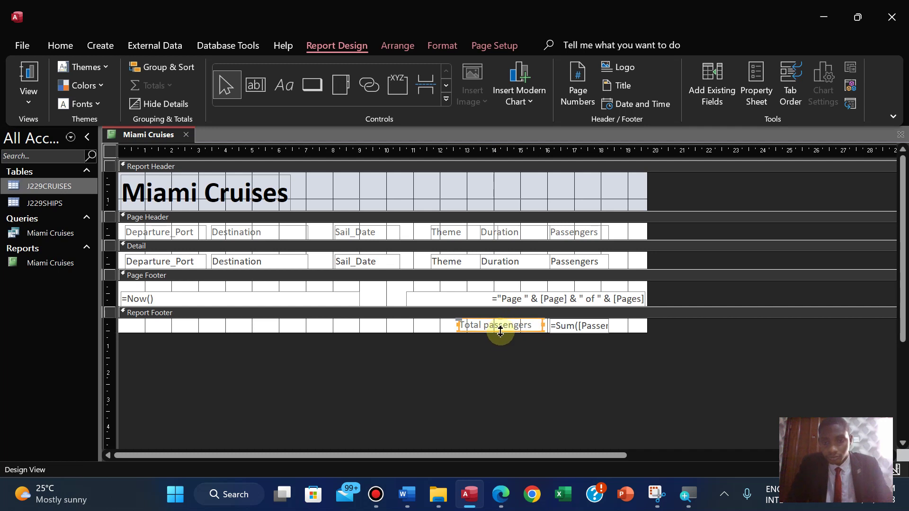
pyautogui.click(23, 102)
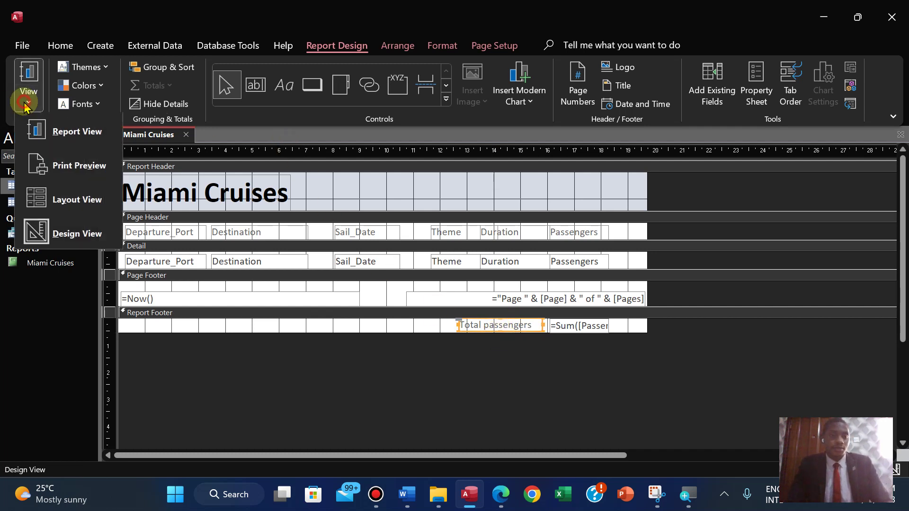
pyautogui.click(67, 199)
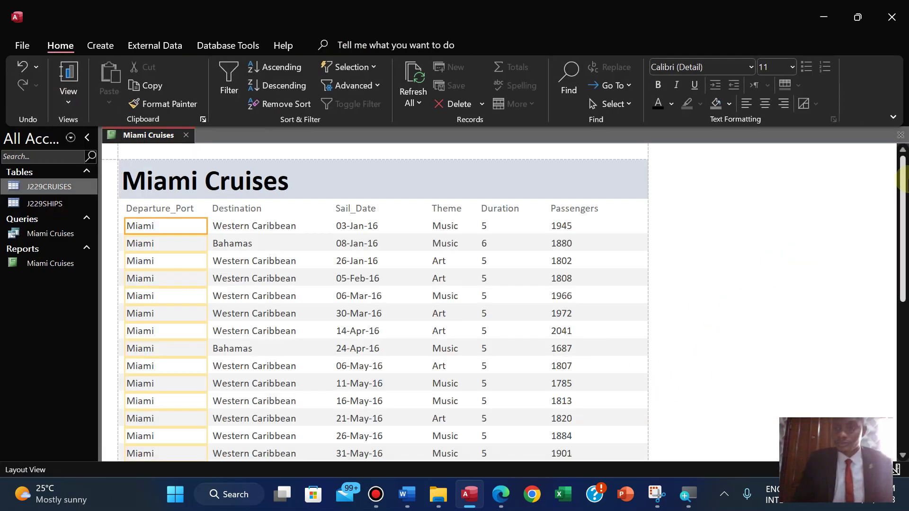
# - At the report's end, nudge the Total passengers label slightly left
pyautogui.moveTo(902, 199); pyautogui.dragTo(902, 446)
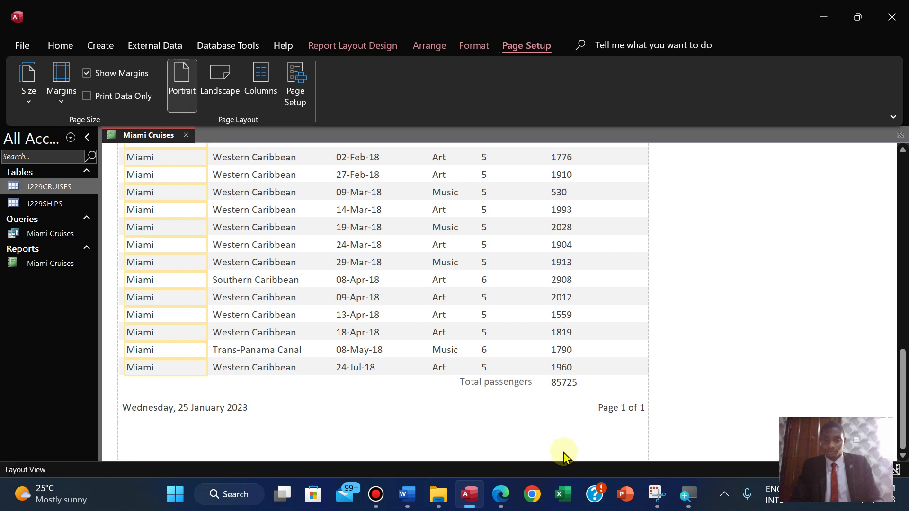
pyautogui.click(514, 386)
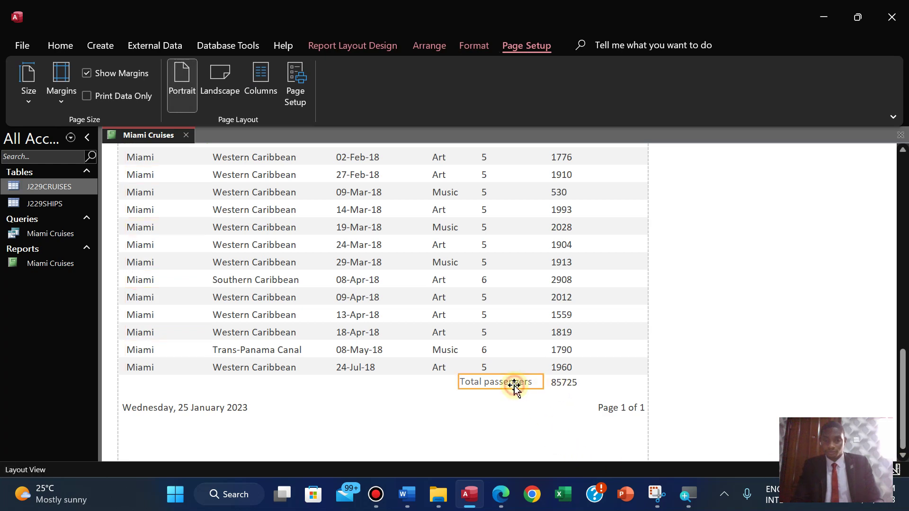
pyautogui.moveTo(515, 385); pyautogui.dragTo(511, 385)
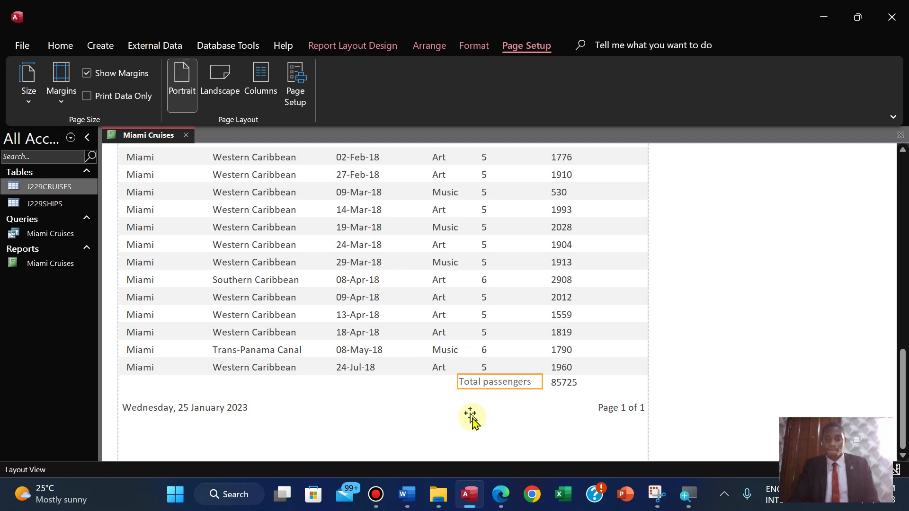
pyautogui.click(510, 410)
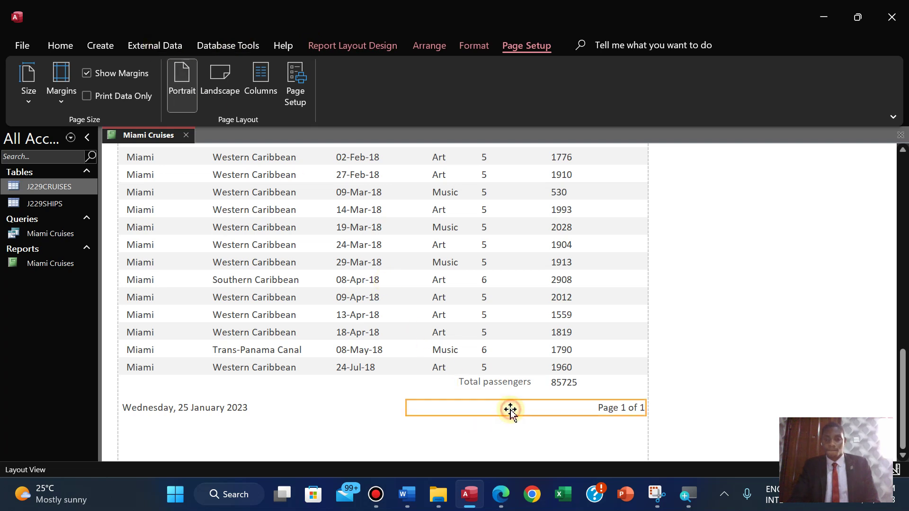
pyautogui.click(503, 383)
# - Check the 85725 total and page-number box alignment, then switch to the question PDF
pyautogui.scroll(-1, 502, 385)
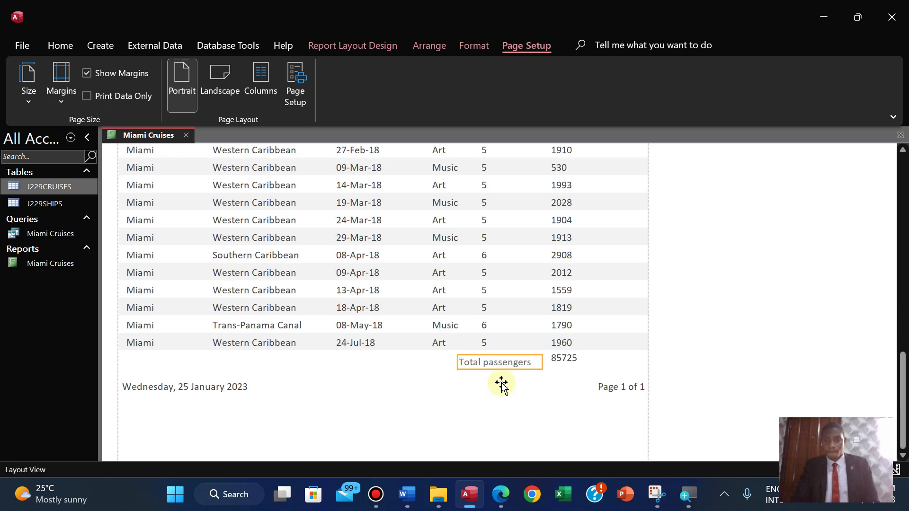
pyautogui.click(556, 362)
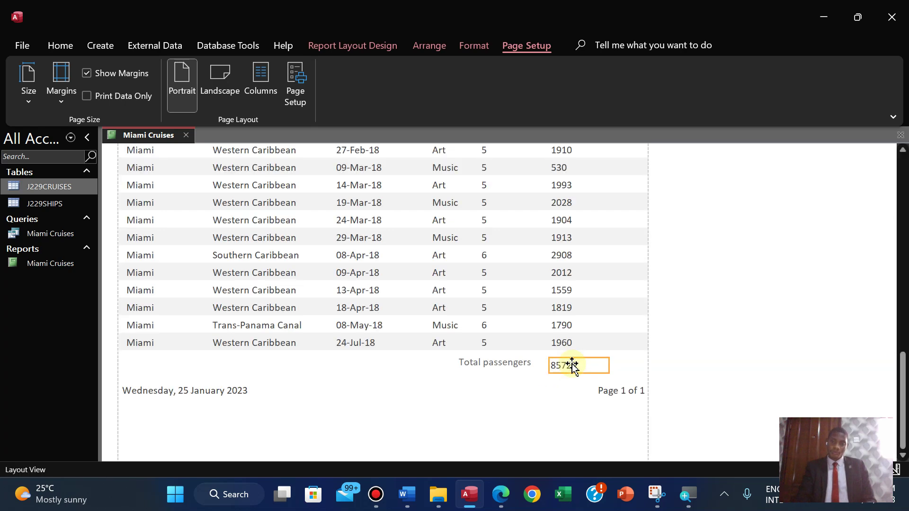
pyautogui.click(477, 408)
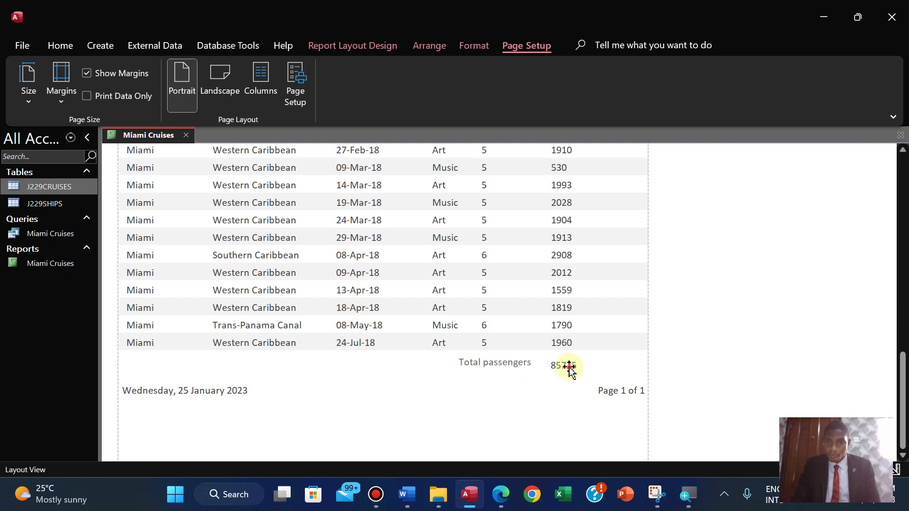
pyautogui.click(529, 383)
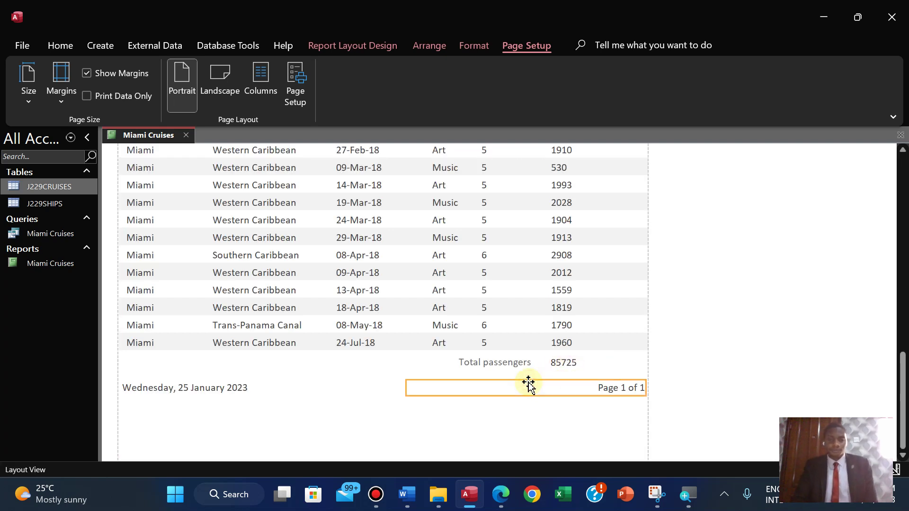
pyautogui.click(502, 496)
# - Highlight the total and label requirement lines in pink and return to the Access report
pyautogui.click(264, 312)
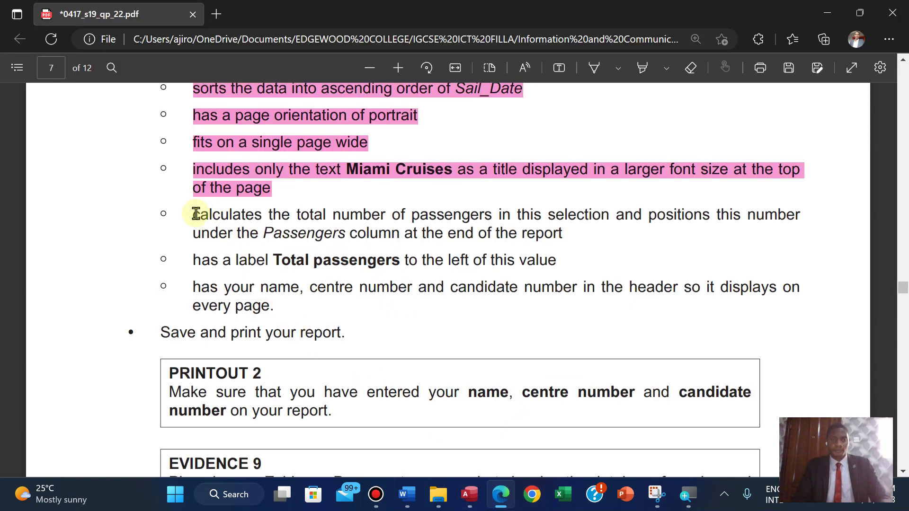
pyautogui.moveTo(195, 214); pyautogui.dragTo(563, 269)
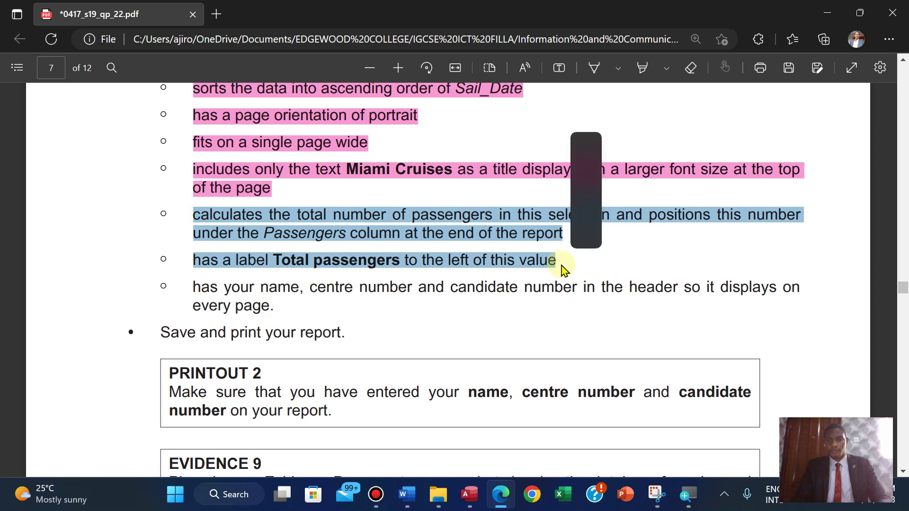
pyautogui.moveTo(610, 190)
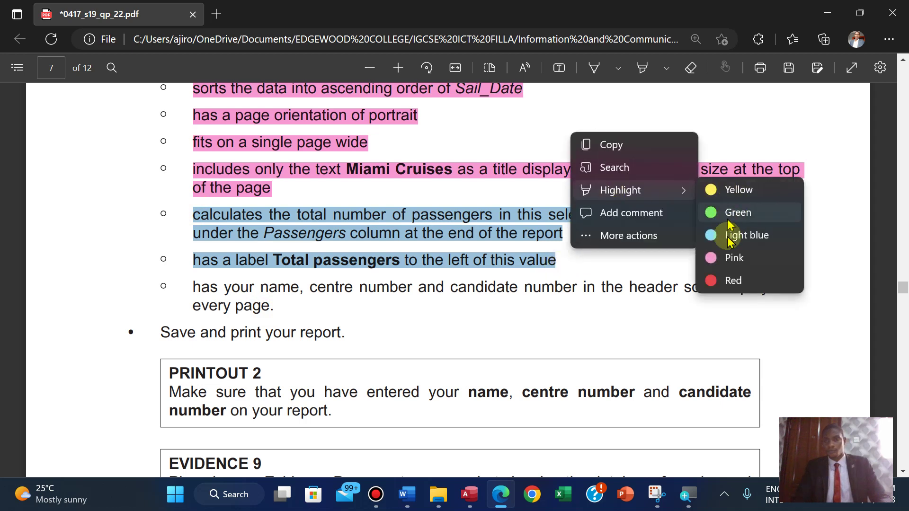
pyautogui.click(726, 258)
pyautogui.scroll(-1, 725, 267)
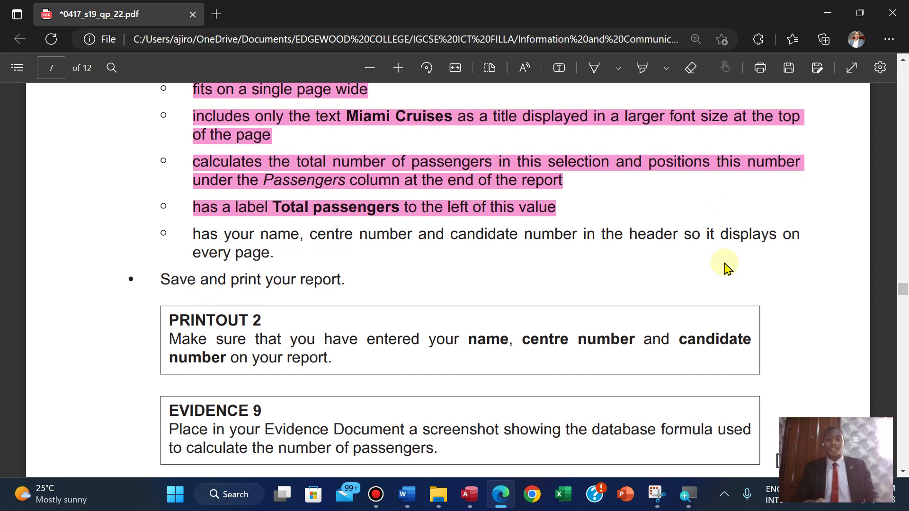
pyautogui.click(468, 494)
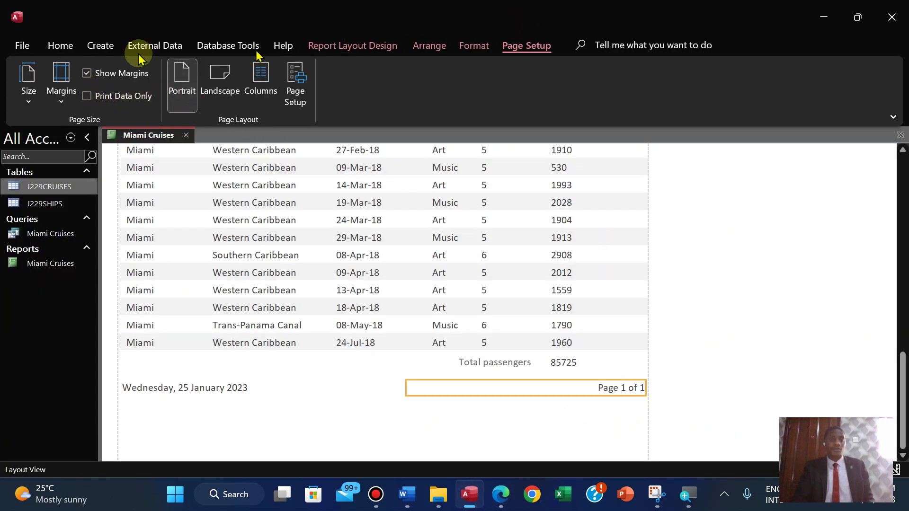
# - In Design View, add a label at the right of the report header with the candidate's name, centre and candidate numbers
pyautogui.click(60, 45)
pyautogui.click(68, 85)
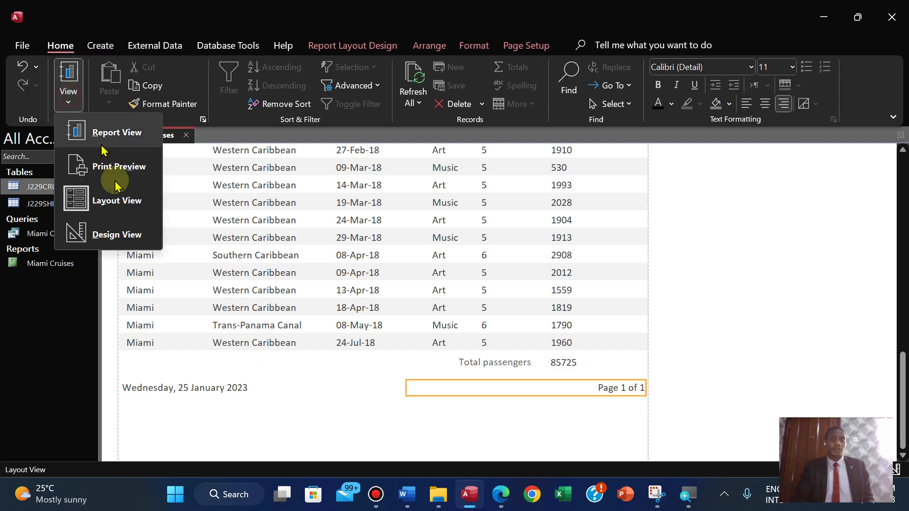
pyautogui.click(122, 237)
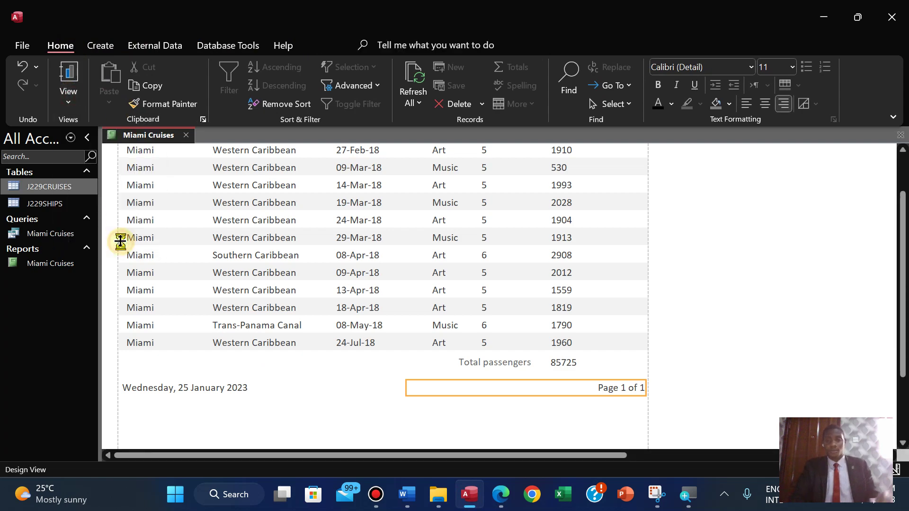
pyautogui.click(284, 85)
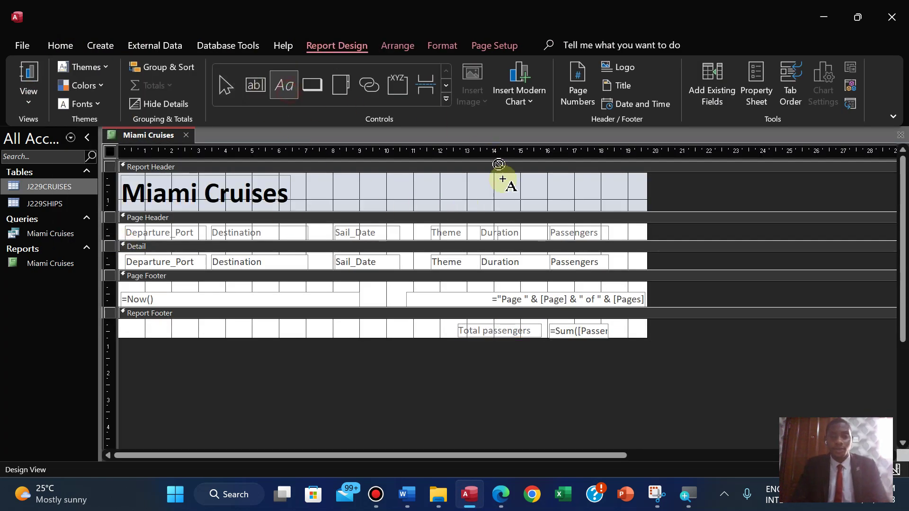
pyautogui.click(444, 181)
pyautogui.moveTo(550, 203); pyautogui.dragTo(614, 203)
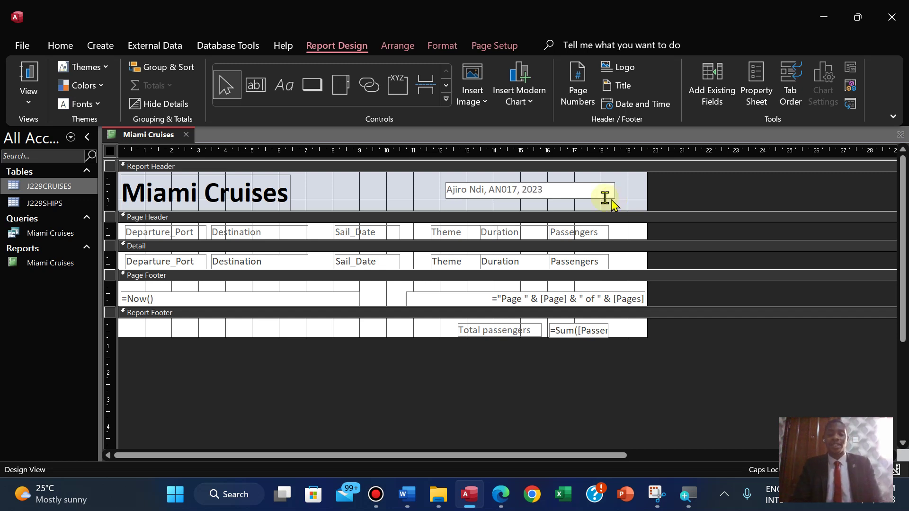
pyautogui.click(394, 169)
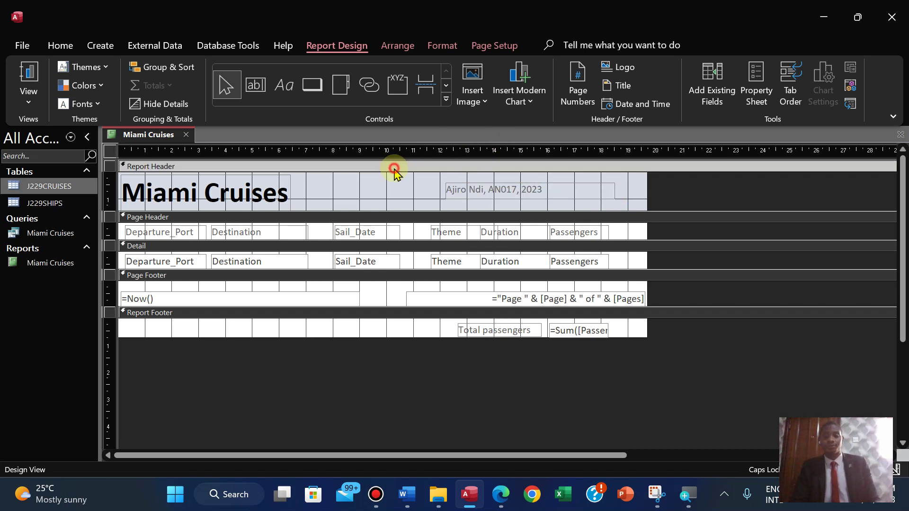
# - Format the header label as right-aligned, bold, 12-point text
pyautogui.click(518, 189)
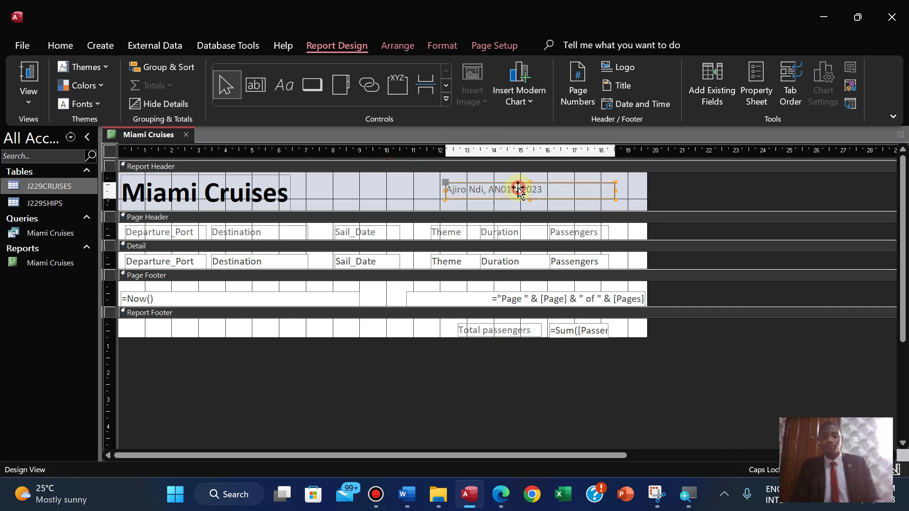
pyautogui.click(435, 46)
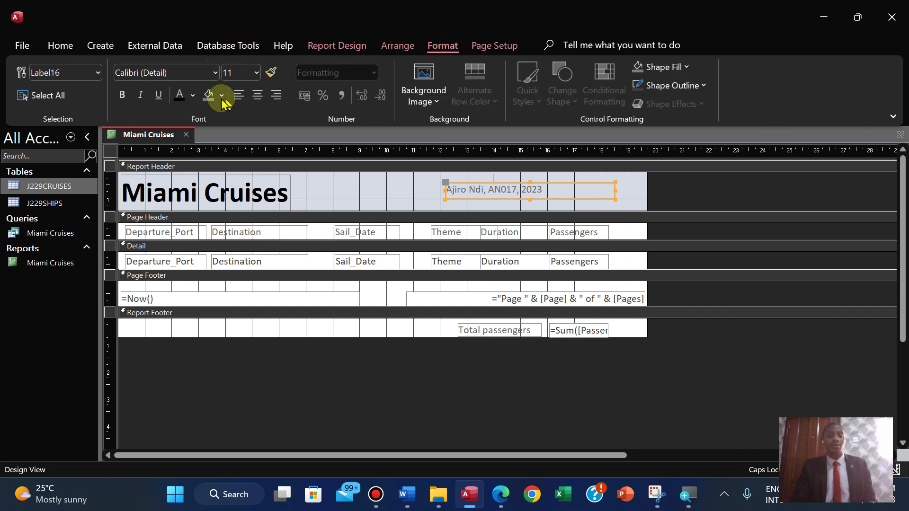
pyautogui.click(276, 96)
pyautogui.click(408, 183)
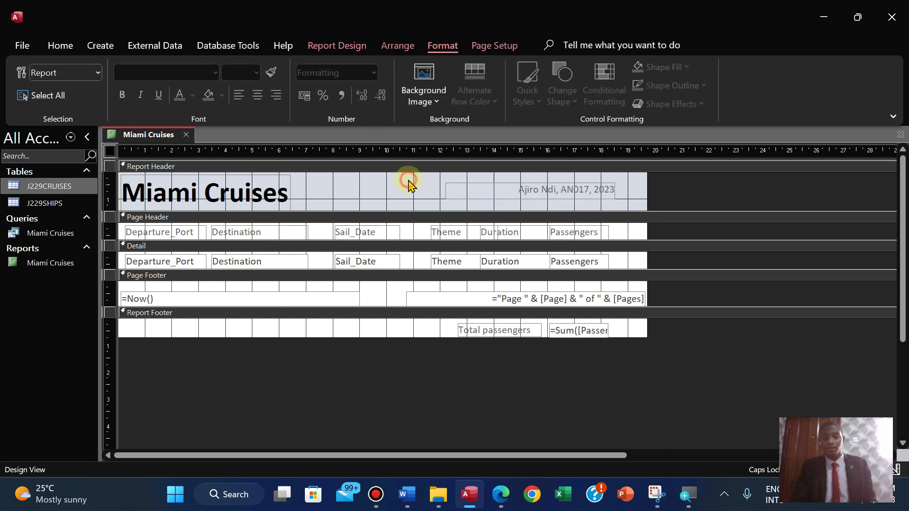
pyautogui.click(545, 198)
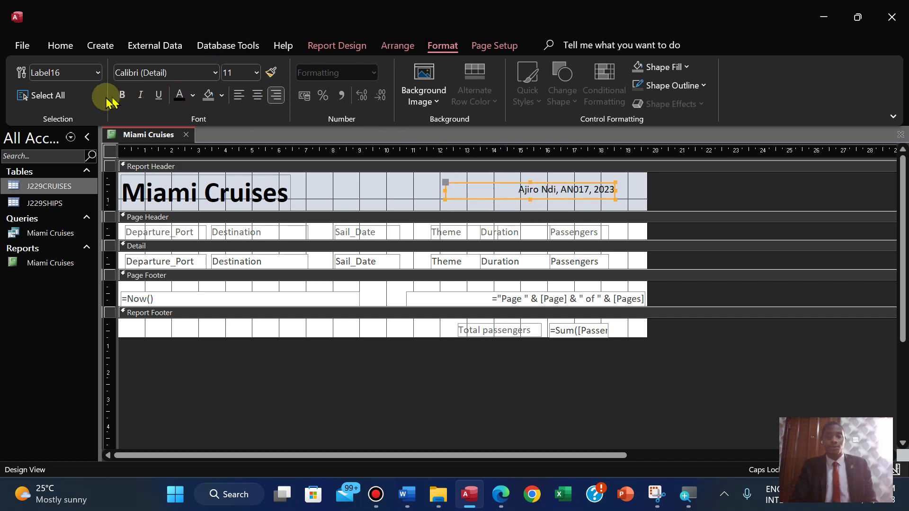
pyautogui.click(124, 96)
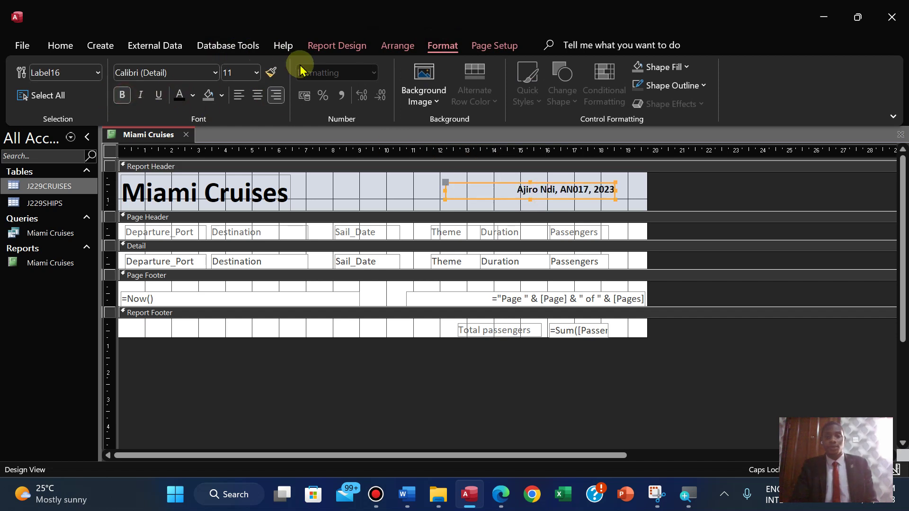
pyautogui.click(257, 74)
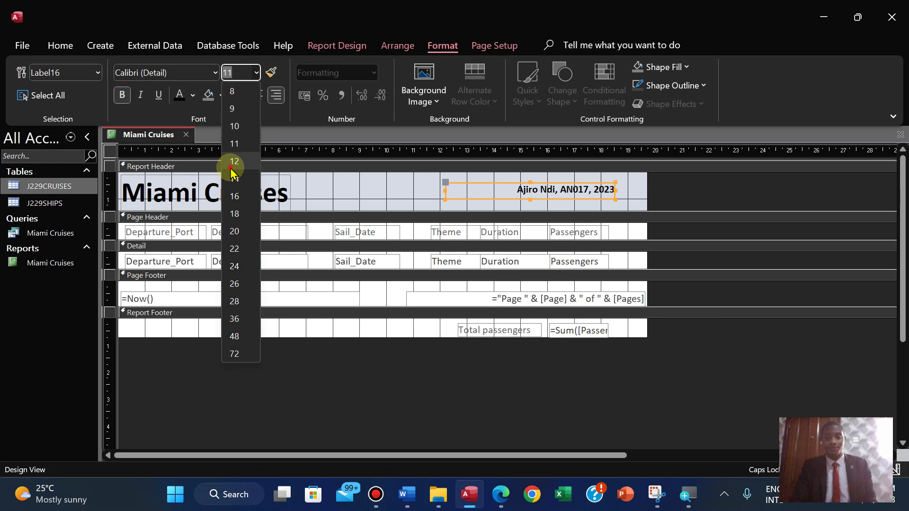
pyautogui.click(233, 171)
# - Nudge the header label into its final position with the arrow keys
pyautogui.click(633, 198)
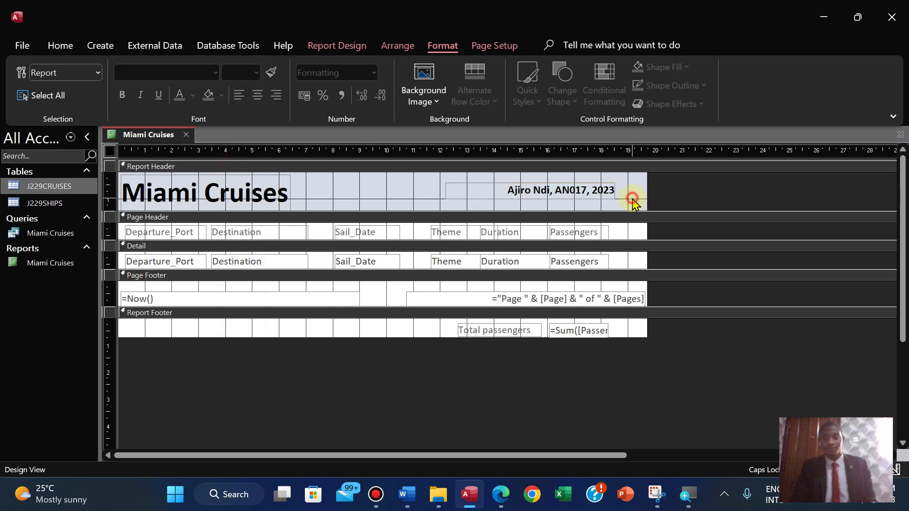
pyautogui.click(598, 194)
pyautogui.press('Right')
pyautogui.press('Right')
pyautogui.press('Right')
pyautogui.press('Right')
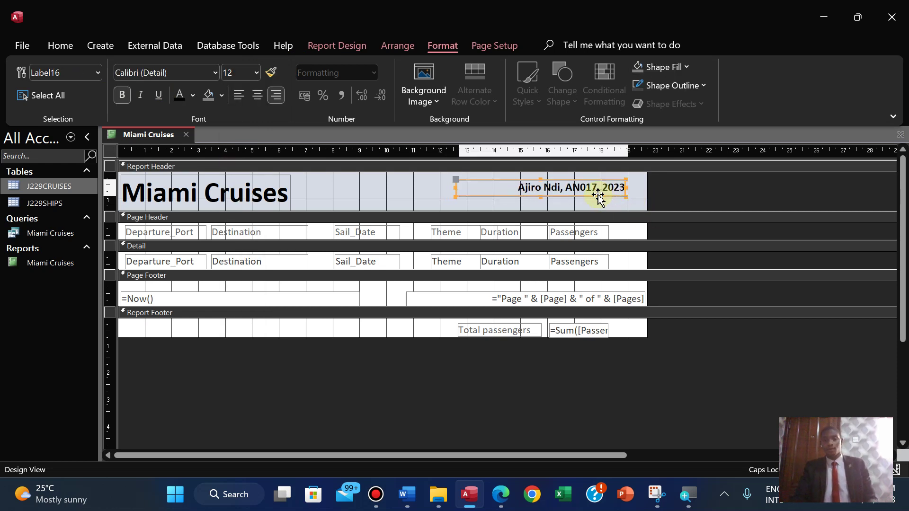
pyautogui.press('Up')
pyautogui.press('Right')
pyautogui.press('Right')
pyautogui.press('Right')
pyautogui.press('Down')
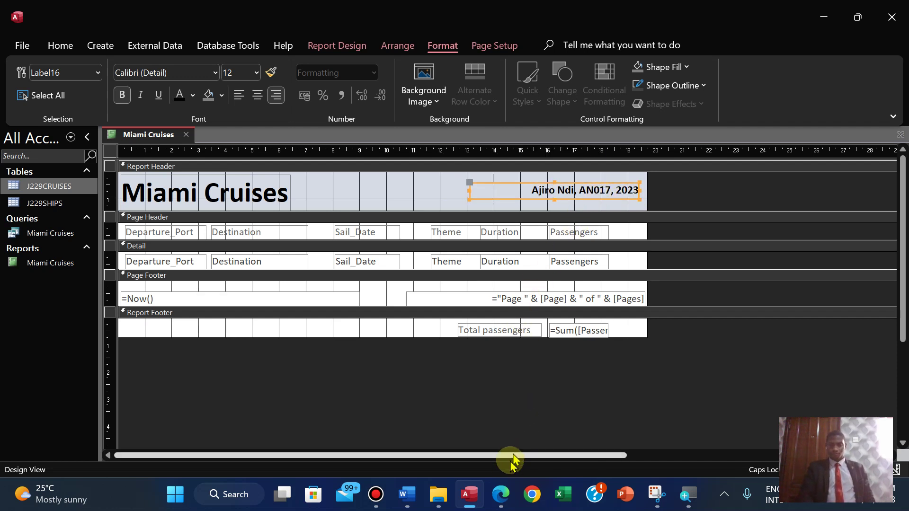
pyautogui.click(61, 46)
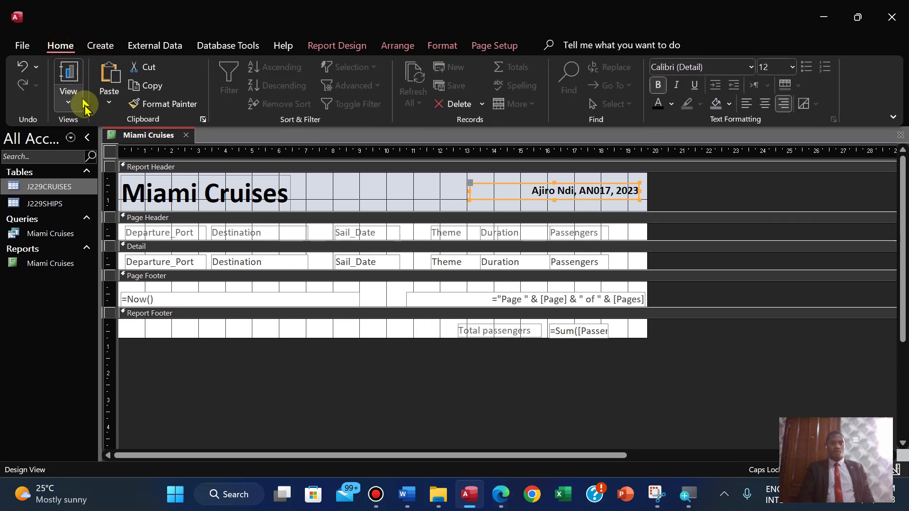
pyautogui.click(66, 102)
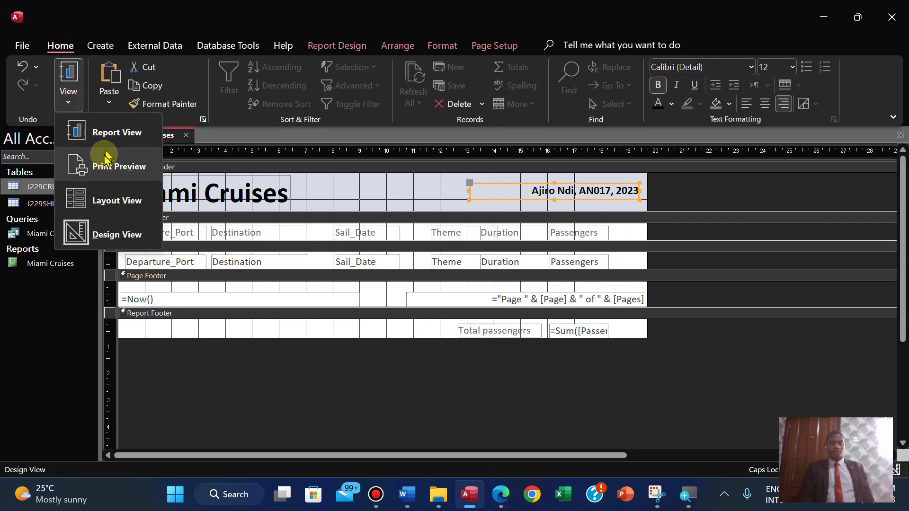
pyautogui.click(103, 168)
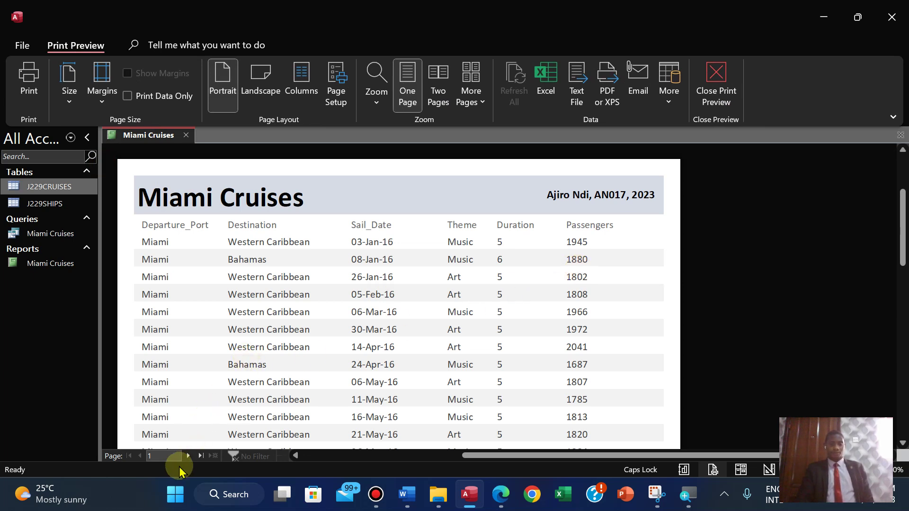
pyautogui.click(188, 456)
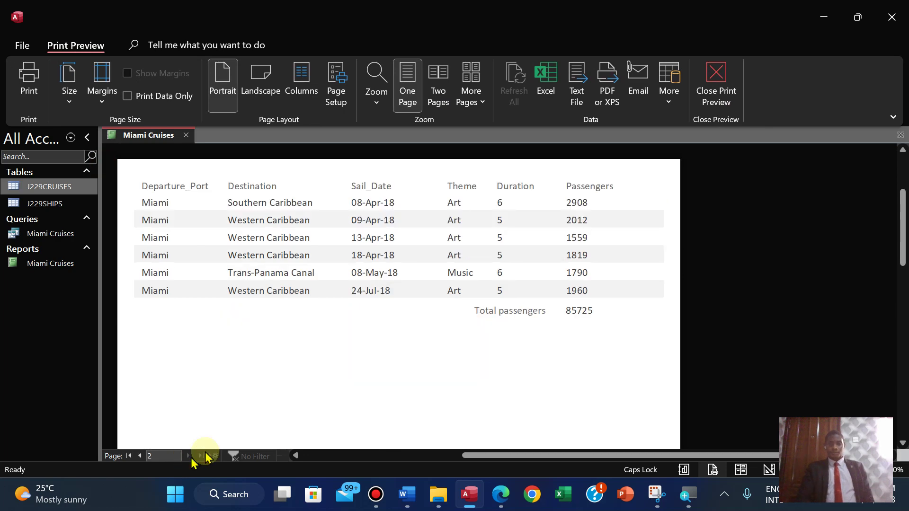
pyautogui.moveTo(903, 242); pyautogui.dragTo(900, 209)
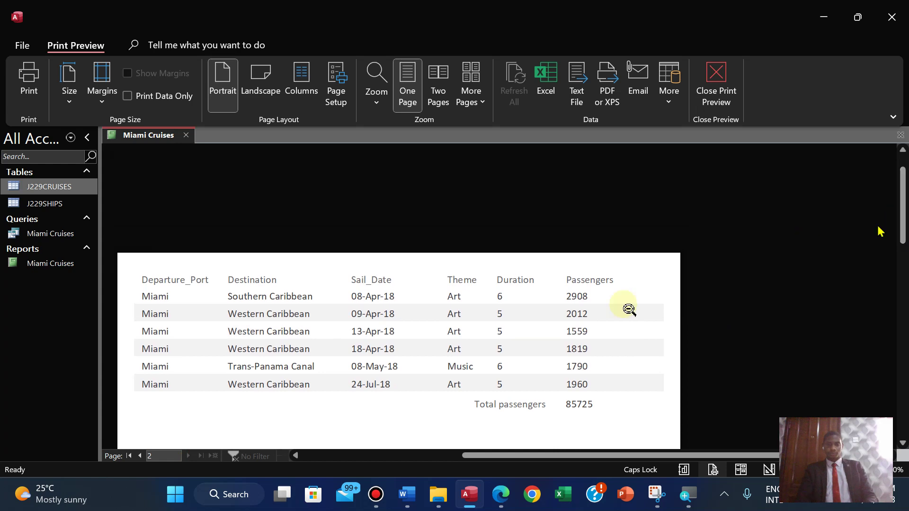
pyautogui.click(503, 494)
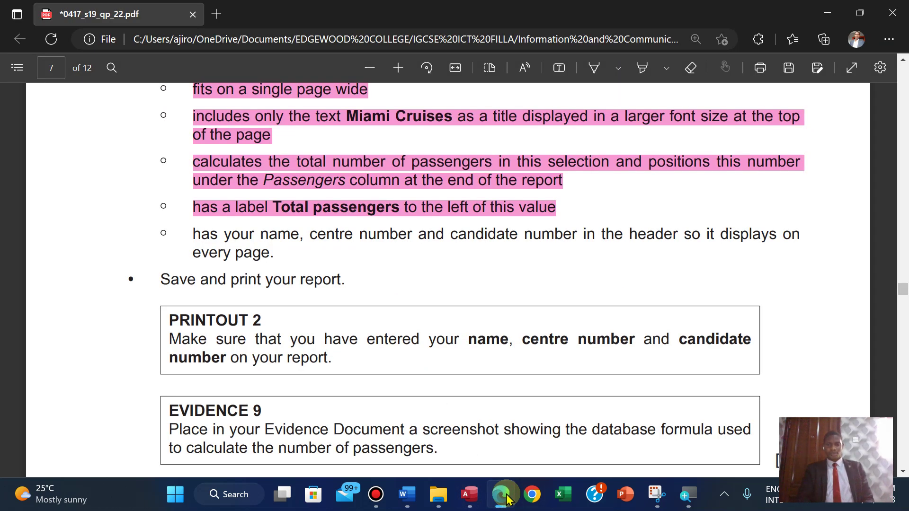
pyautogui.click(469, 495)
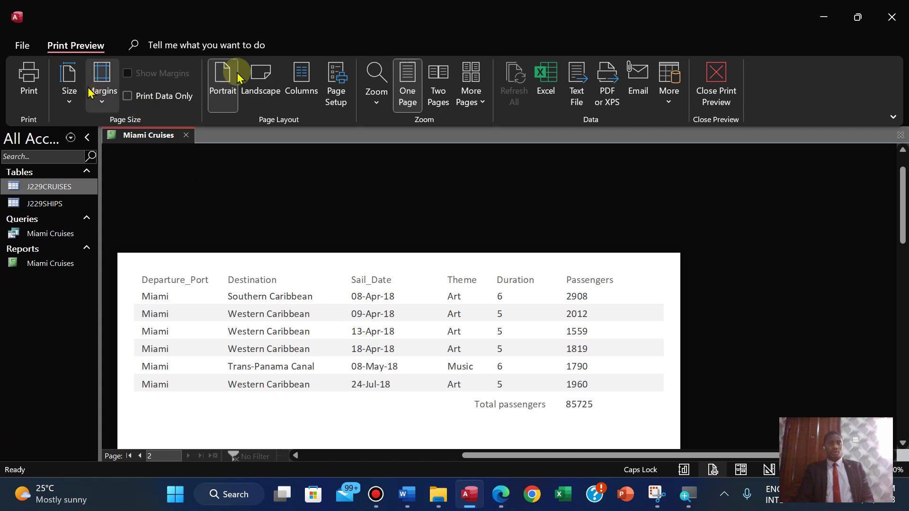
pyautogui.click(715, 78)
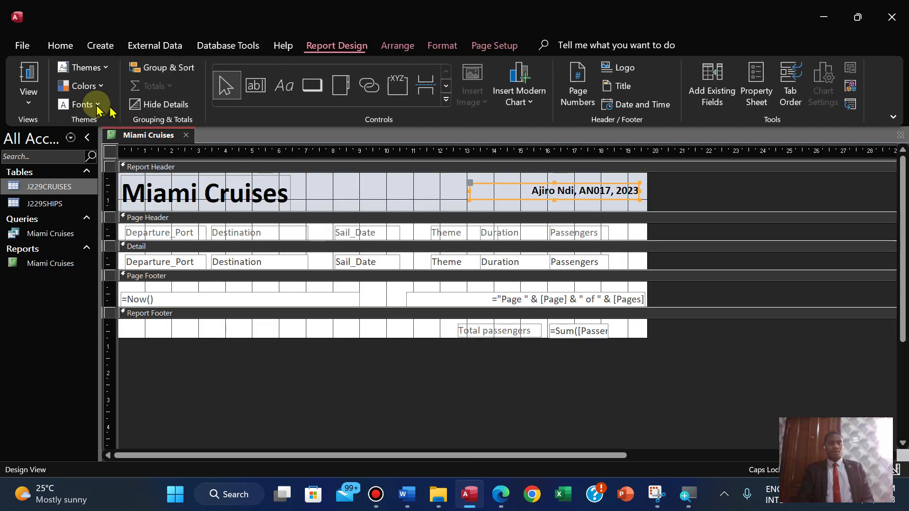
pyautogui.click(27, 95)
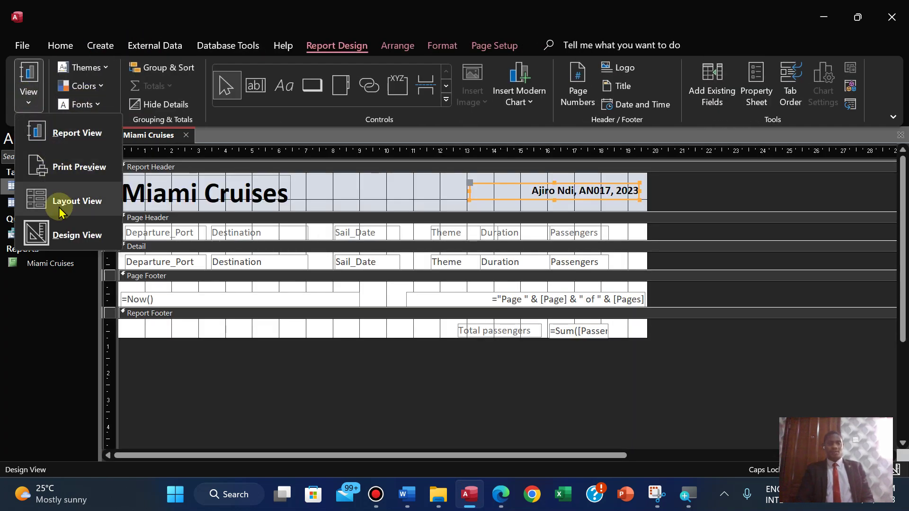
pyautogui.click(270, 369)
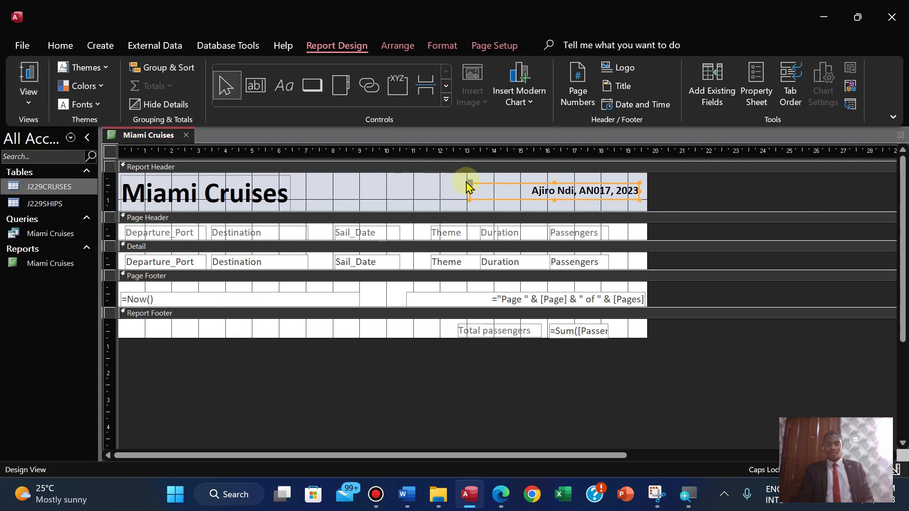
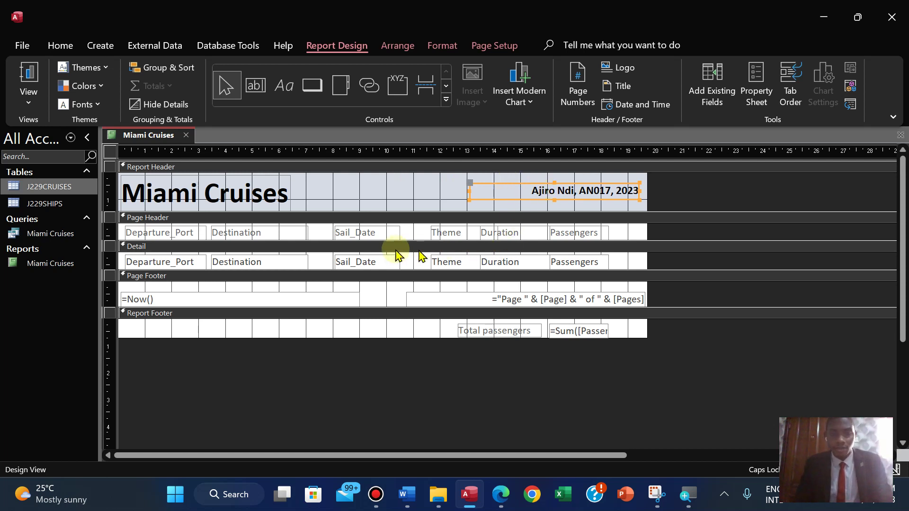
# - Nudge the Sail_Date and Theme columns to the left in Design View
pyautogui.click(340, 233)
pyautogui.keyDown('shift'); pyautogui.click(340, 263); pyautogui.keyUp('shift')
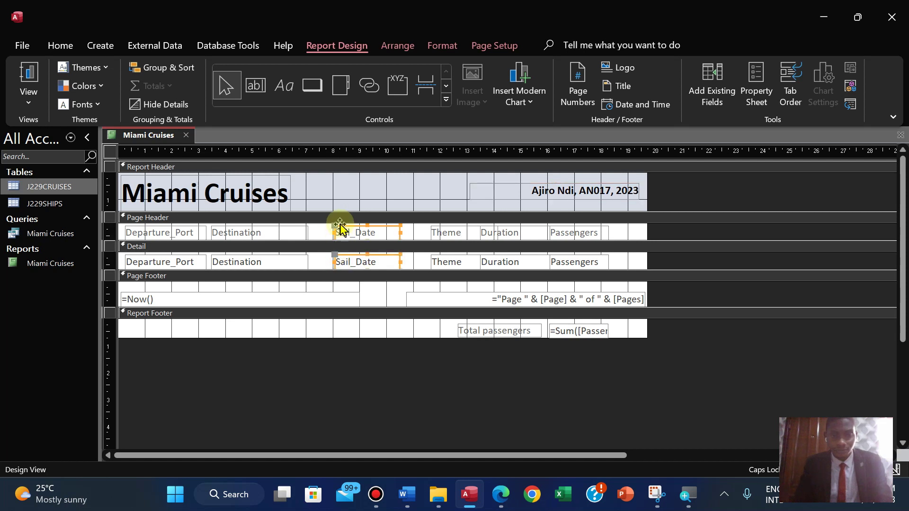
pyautogui.press('Left')
pyautogui.press('Left')
pyautogui.press('Left')
pyautogui.press('Left')
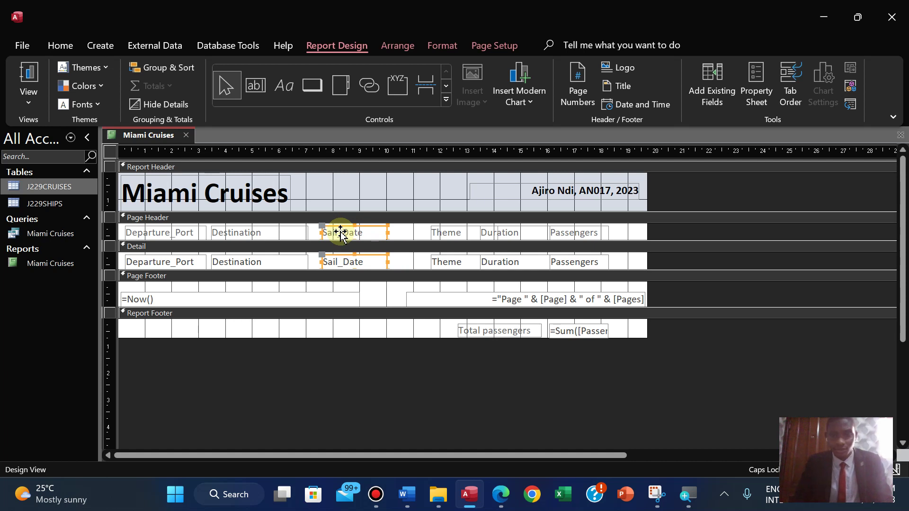
pyautogui.click(435, 234)
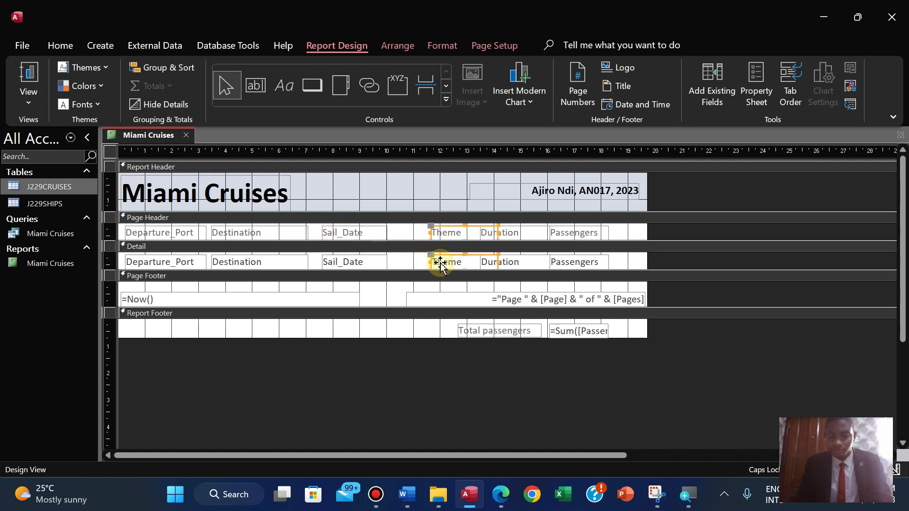
pyautogui.press('Left')
pyautogui.press('Left')
pyautogui.press('Left')
pyautogui.press('Left')
pyautogui.press('Left')
pyautogui.press('Left')
pyautogui.press('Left')
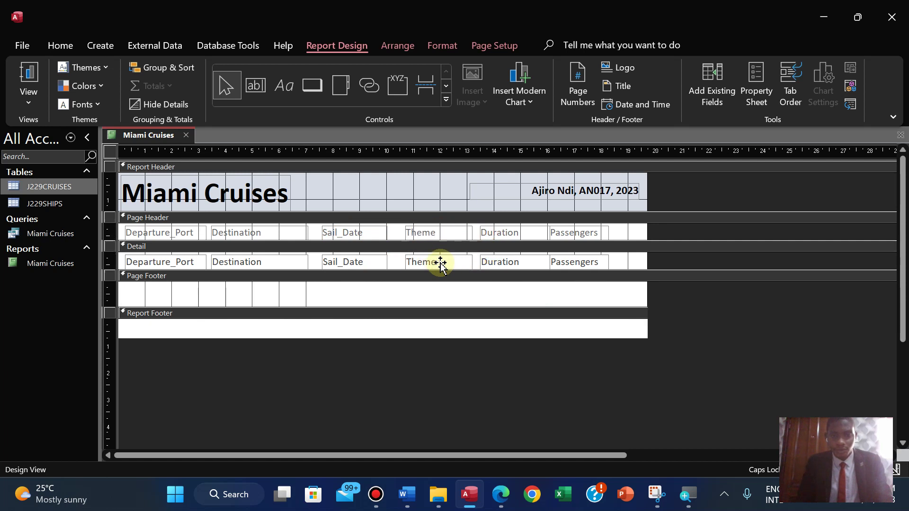
pyautogui.press('Left')
pyautogui.press('Left')
pyautogui.press('Left')
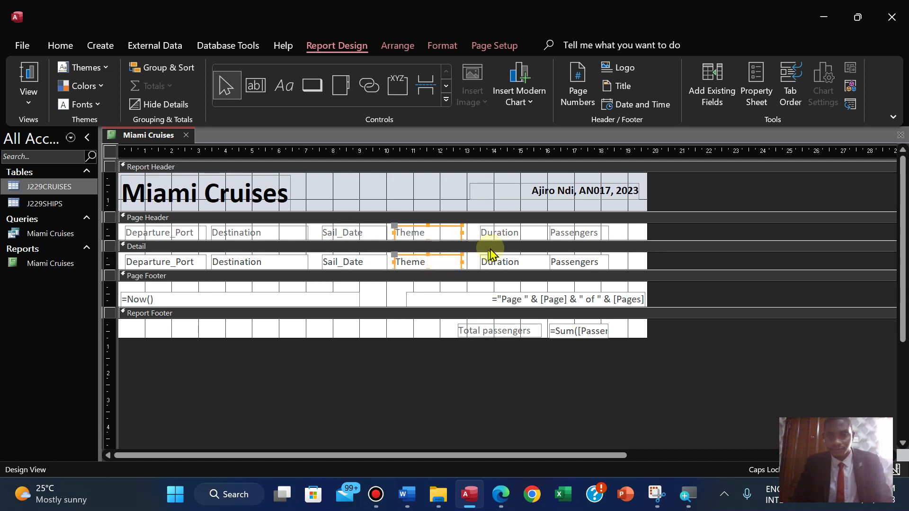
# - Nudge the Duration and Passengers heading and field boxes left
pyautogui.click(501, 235)
pyautogui.keyDown('shift'); pyautogui.click(492, 263); pyautogui.keyUp('shift')
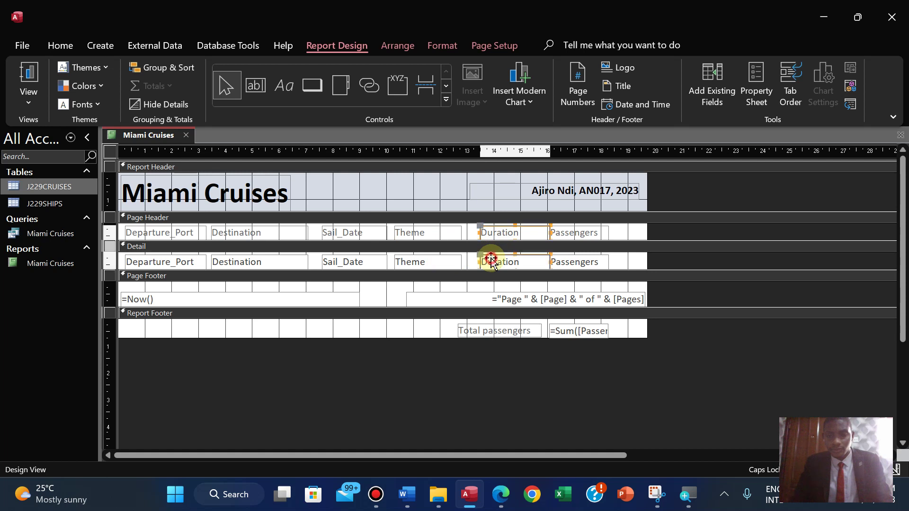
pyautogui.press('Left')
pyautogui.press('Left')
pyautogui.press('Left')
pyautogui.press('Left')
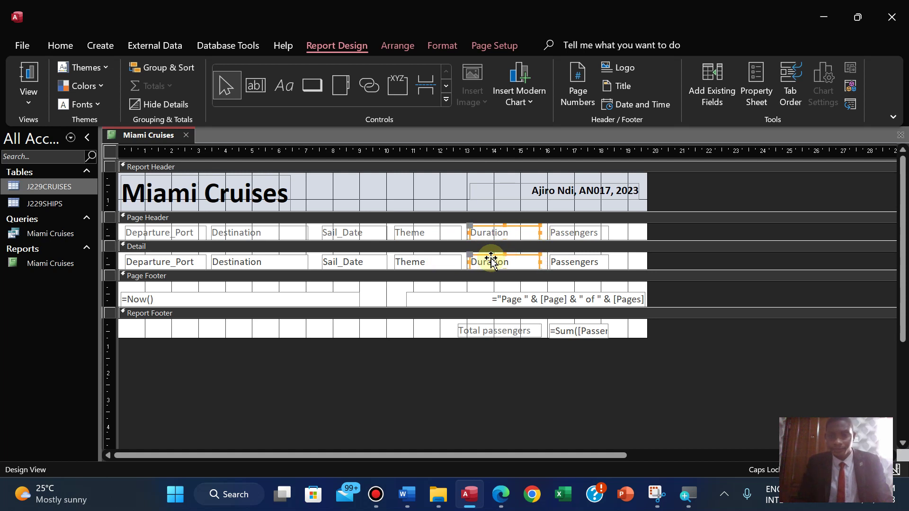
pyautogui.click(587, 234)
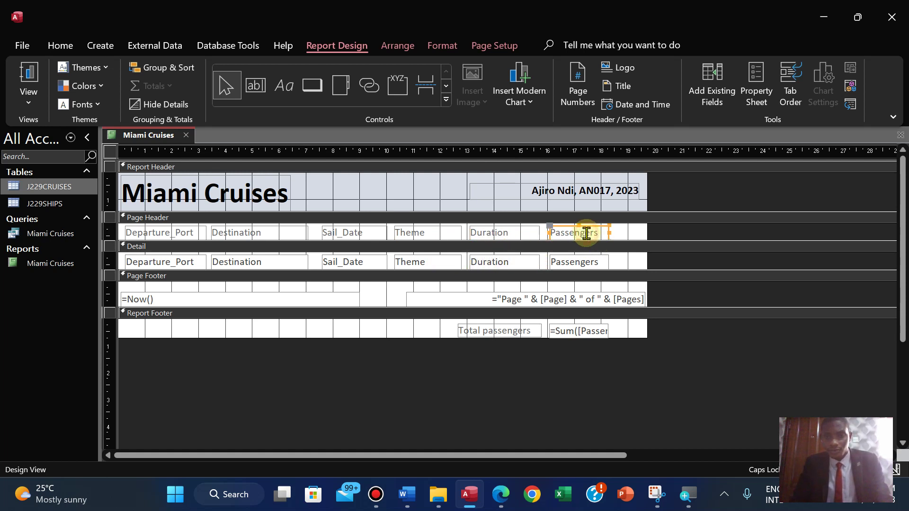
pyautogui.click(575, 263)
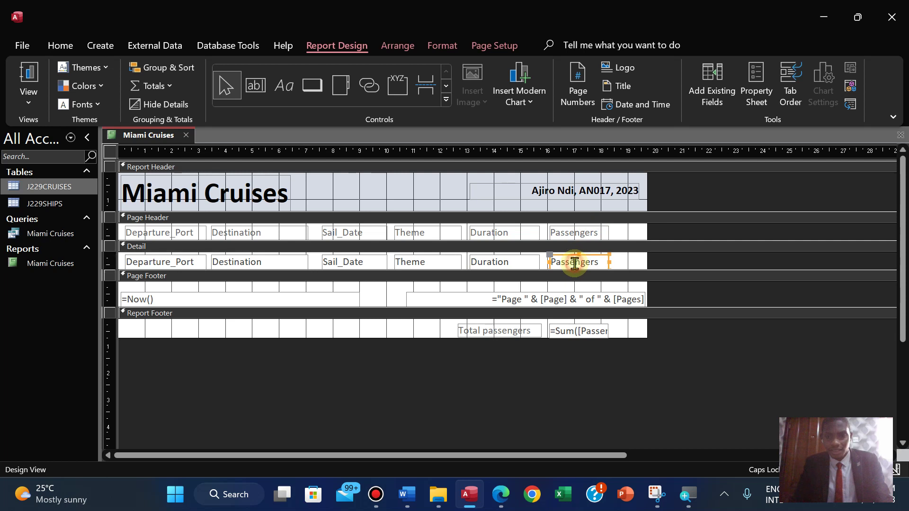
pyautogui.keyDown('shift'); pyautogui.click(573, 234); pyautogui.keyUp('shift')
pyautogui.press('Left')
pyautogui.press('Left')
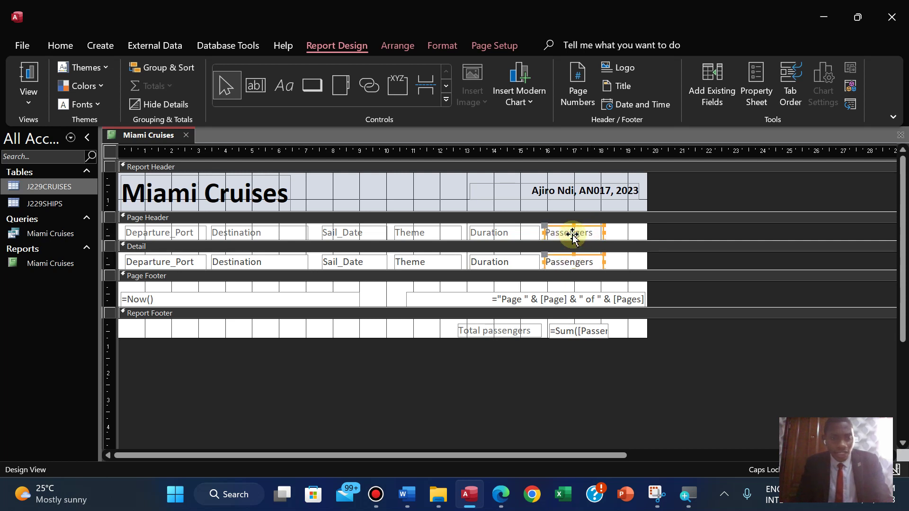
pyautogui.press('Right')
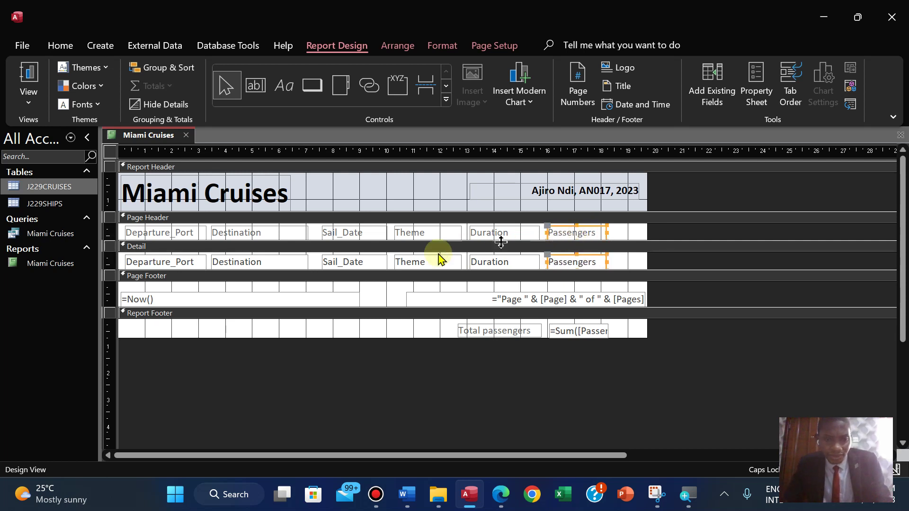
# - Narrow the Destination column and shift Sail_Date further left
pyautogui.click(503, 500)
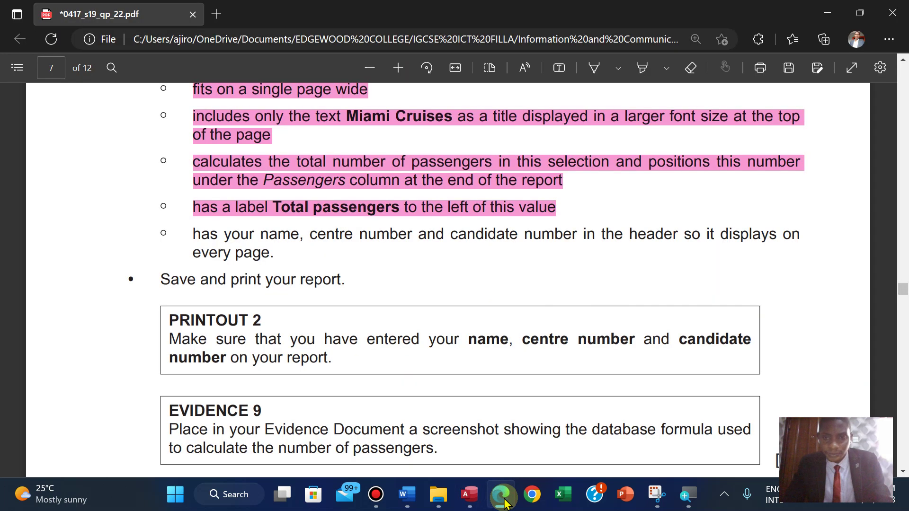
pyautogui.click(503, 499)
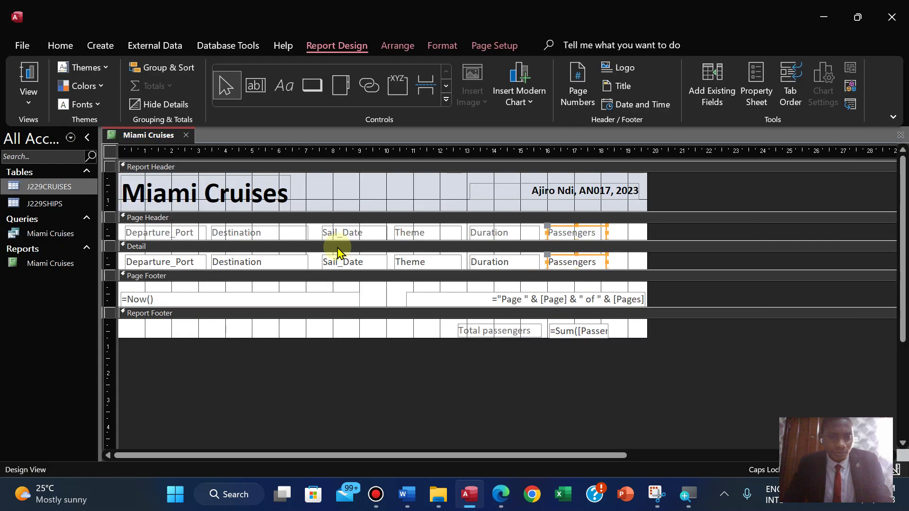
pyautogui.click(290, 236)
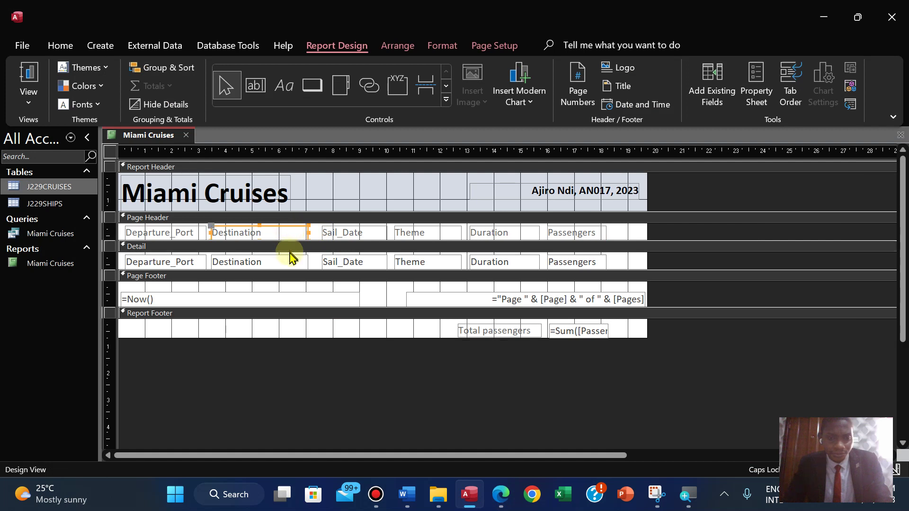
pyautogui.keyDown('shift'); pyautogui.click(289, 263); pyautogui.keyUp('shift')
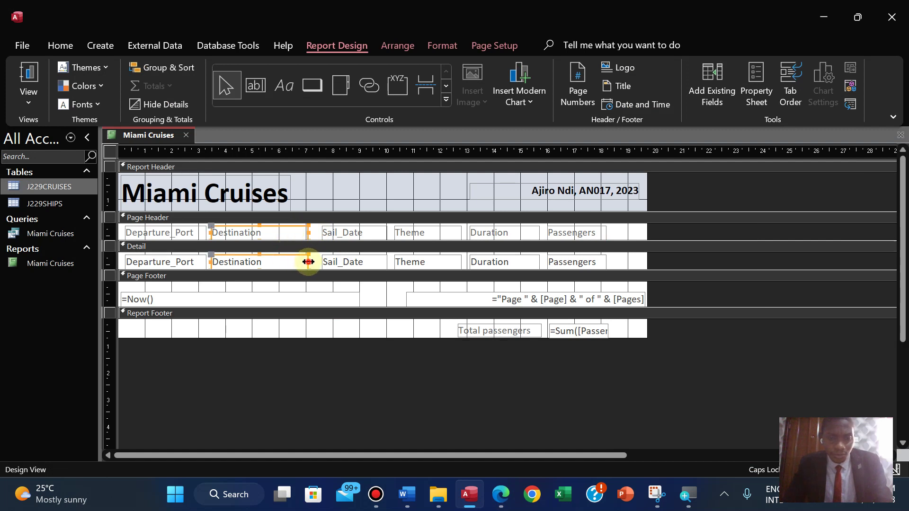
pyautogui.moveTo(308, 262); pyautogui.dragTo(281, 260)
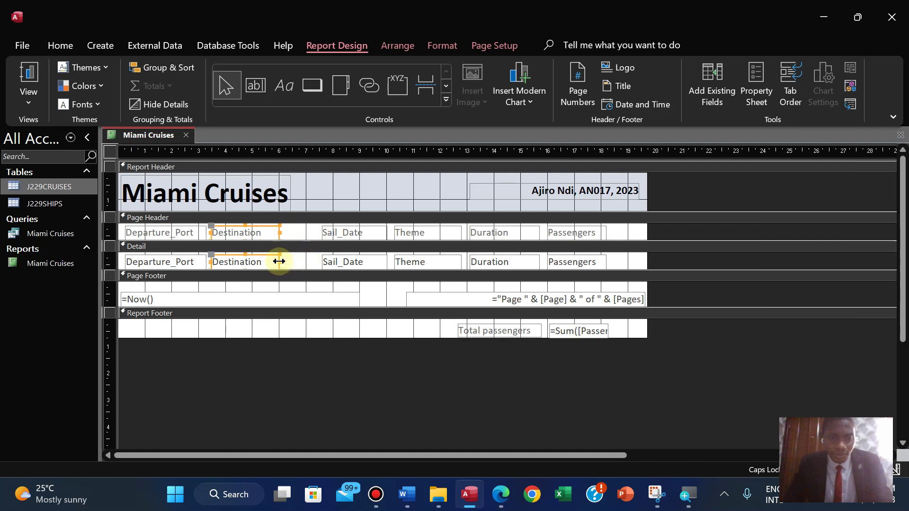
pyautogui.click(337, 232)
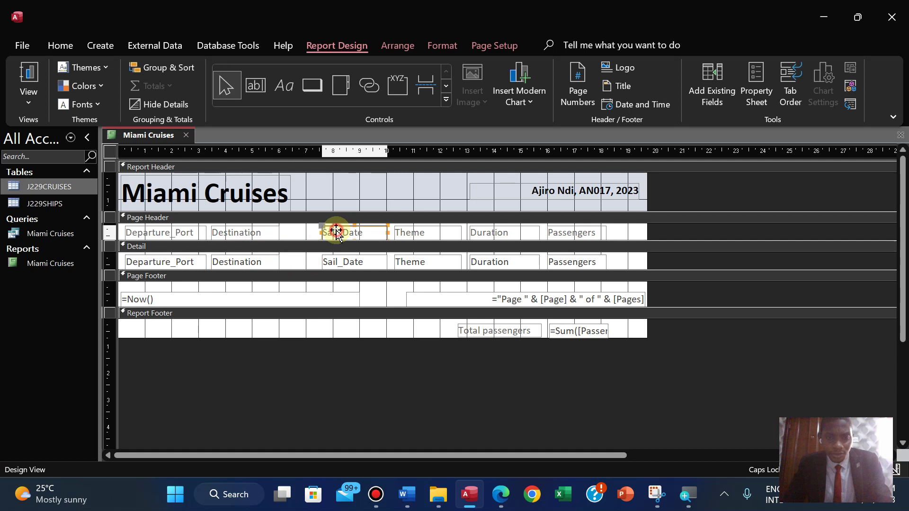
pyautogui.keyDown('shift'); pyautogui.click(332, 262); pyautogui.keyUp('shift')
pyautogui.press('Left')
pyautogui.press('Left')
pyautogui.press('Left')
pyautogui.press('Left')
pyautogui.press('Left')
pyautogui.press('Left')
pyautogui.press('Left')
pyautogui.press('Left')
pyautogui.press('Left')
pyautogui.press('Left')
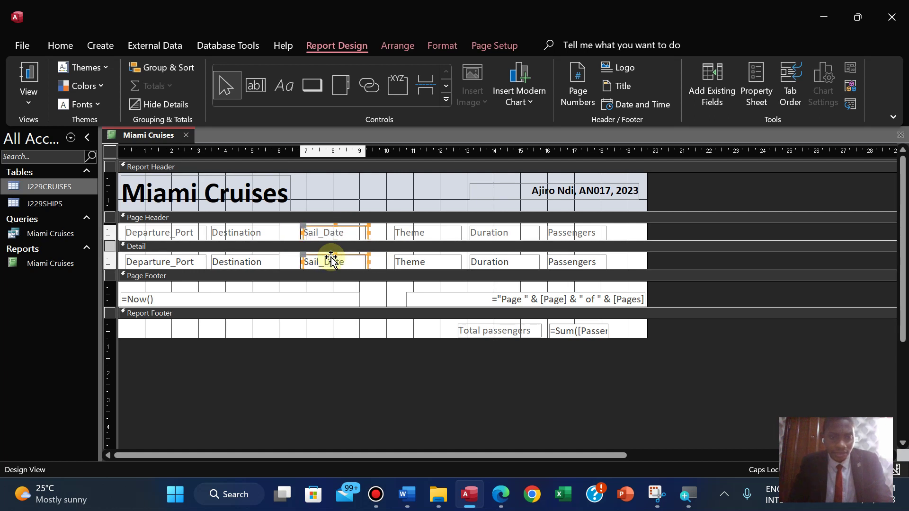
pyautogui.press('Left')
pyautogui.press('Left')
pyautogui.press('Left')
pyautogui.press('Left')
pyautogui.press('Left')
pyautogui.press('Left')
pyautogui.press('Left')
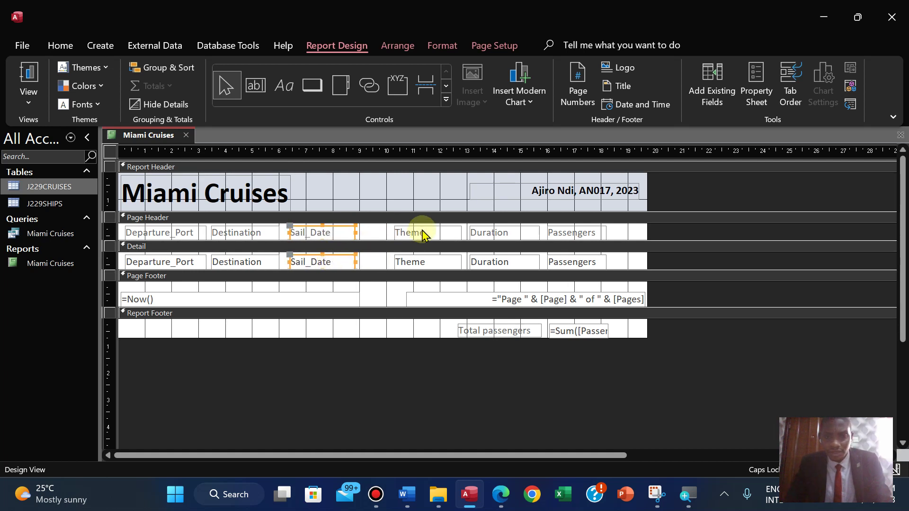
# - Narrow Theme and shift the Theme, Duration and Passengers columns further left
pyautogui.click(423, 232)
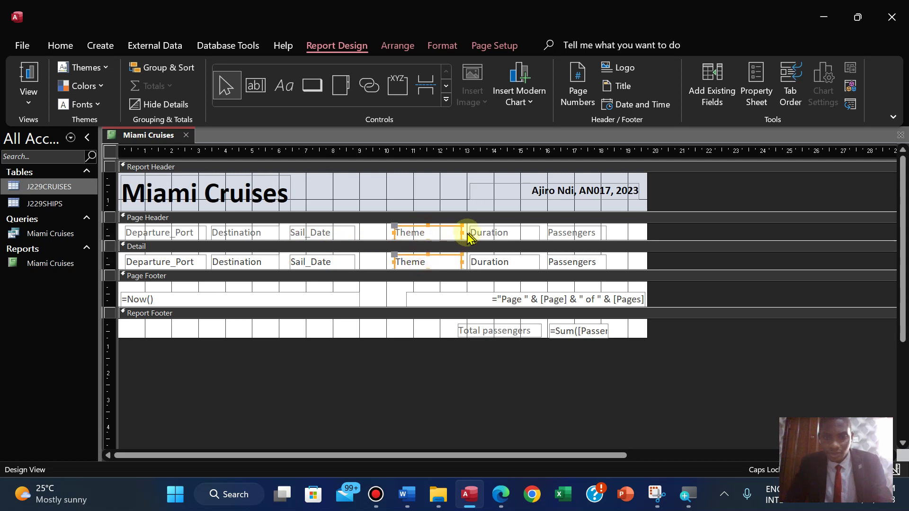
pyautogui.moveTo(462, 233); pyautogui.dragTo(434, 235)
pyautogui.press('Left')
pyautogui.press('Left')
pyautogui.press('Left')
pyautogui.press('Left')
pyautogui.press('Left')
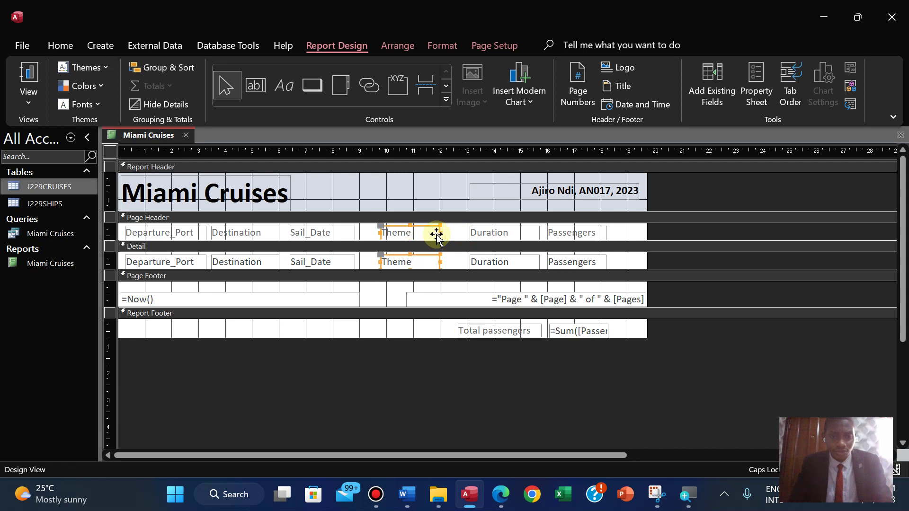
pyautogui.press('Left')
pyautogui.press('Left')
pyautogui.press('Left')
pyautogui.press('Left')
pyautogui.press('Left')
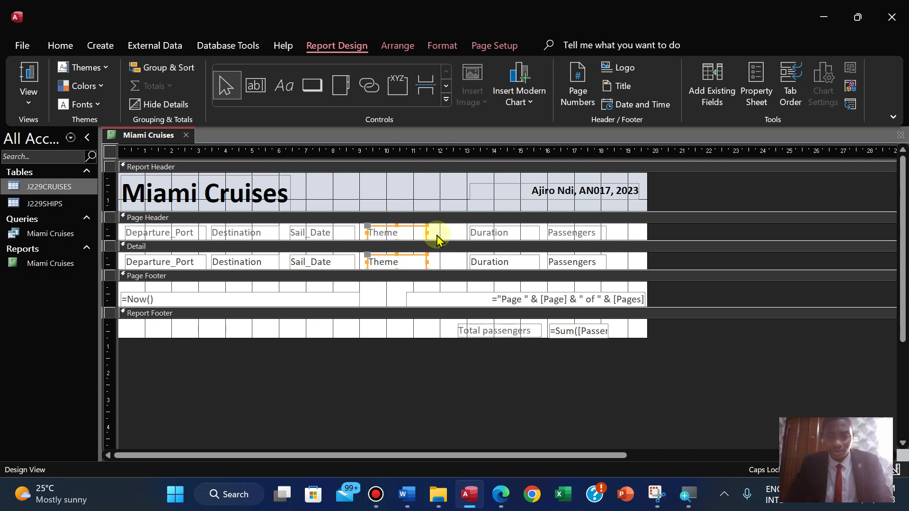
pyautogui.click(492, 235)
pyautogui.keyDown('shift'); pyautogui.click(492, 261); pyautogui.keyUp('shift')
pyautogui.press('Left')
pyautogui.press('Left')
pyautogui.press('Left')
pyautogui.press('Left')
pyautogui.press('Left')
pyautogui.press('Left')
pyautogui.press('Left')
pyautogui.press('Left')
pyautogui.press('Left')
pyautogui.press('Left')
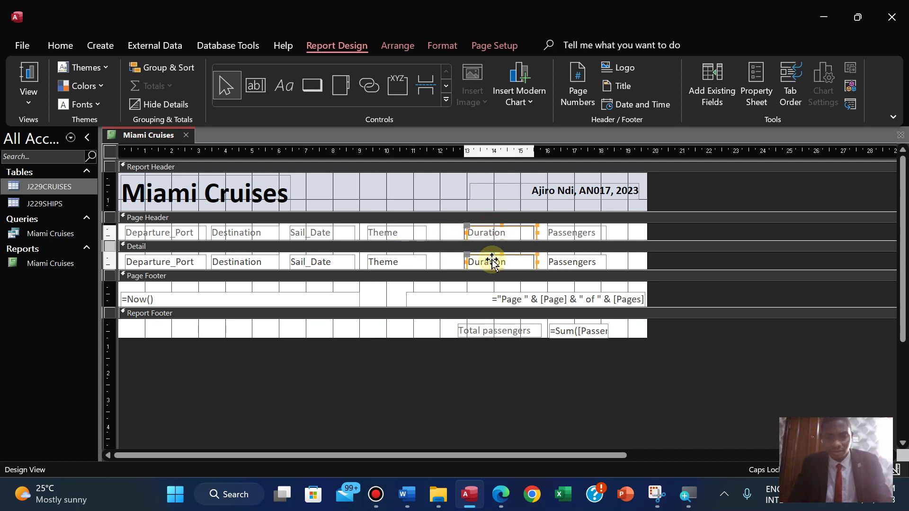
pyautogui.press('Left')
pyautogui.press('Left')
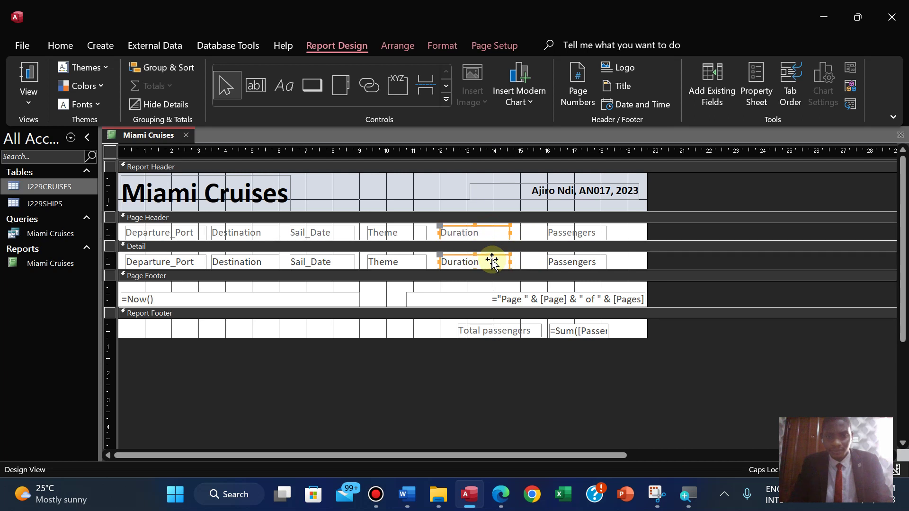
pyautogui.click(573, 233)
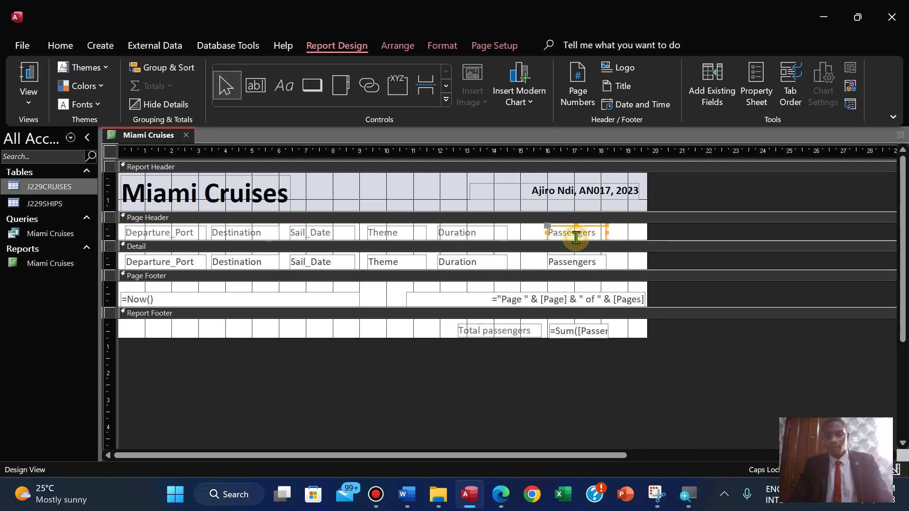
pyautogui.keyDown('shift'); pyautogui.click(563, 264); pyautogui.keyUp('shift')
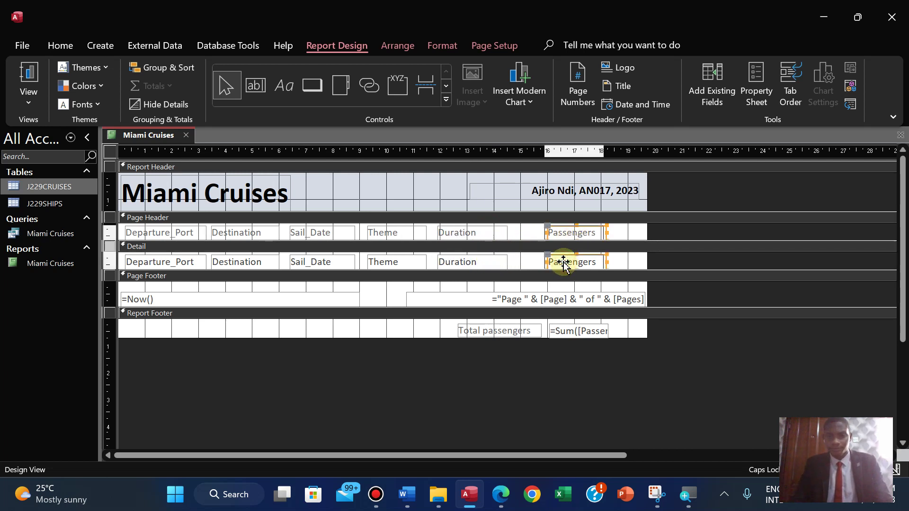
pyautogui.press('Left')
pyautogui.press('Left')
pyautogui.press('Left')
pyautogui.press('Left')
pyautogui.press('Left')
pyautogui.press('Left')
pyautogui.press('Left')
pyautogui.press('Left')
pyautogui.press('Left')
pyautogui.press('Left')
pyautogui.press('Left')
pyautogui.press('Left')
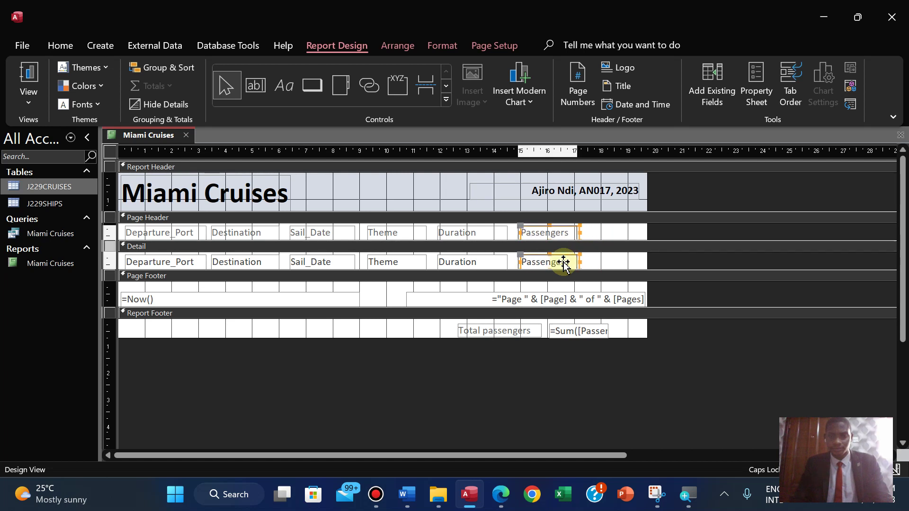
# - Move the candidate details label into the Page Header and narrow it from the left
pyautogui.click(558, 191)
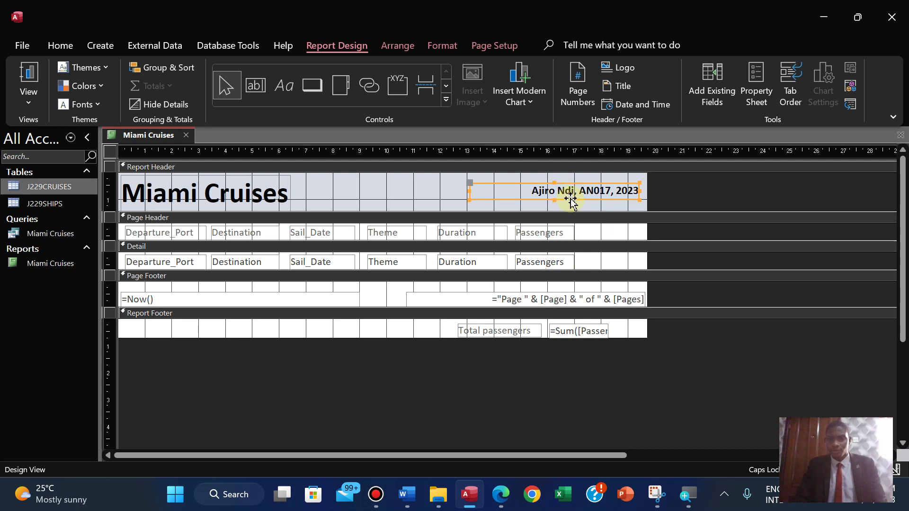
pyautogui.moveTo(570, 201); pyautogui.dragTo(573, 241)
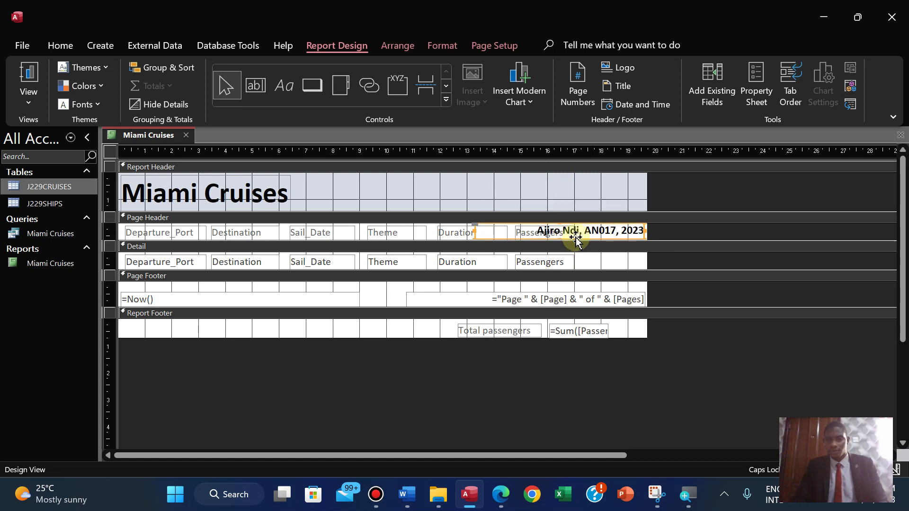
pyautogui.moveTo(476, 232); pyautogui.dragTo(527, 231)
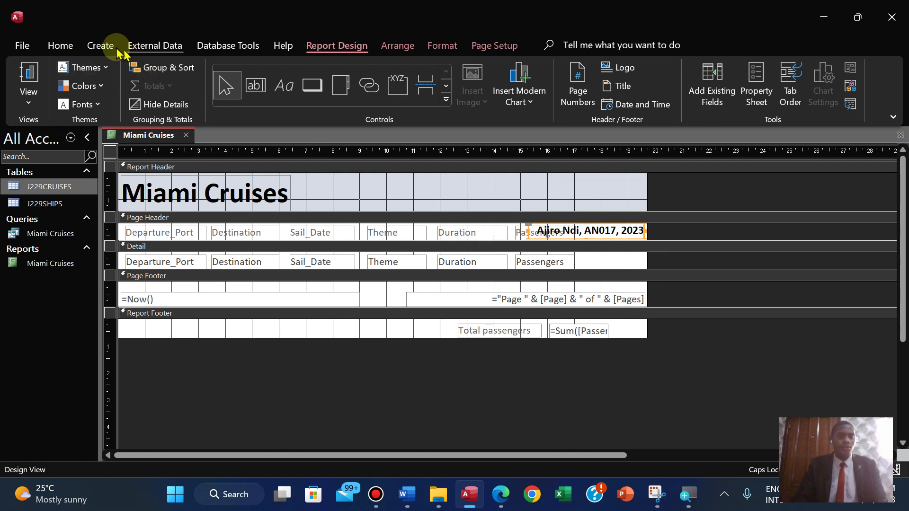
# - Set the candidate details label to font size 10 and narrow its left edge further
pyautogui.click(445, 47)
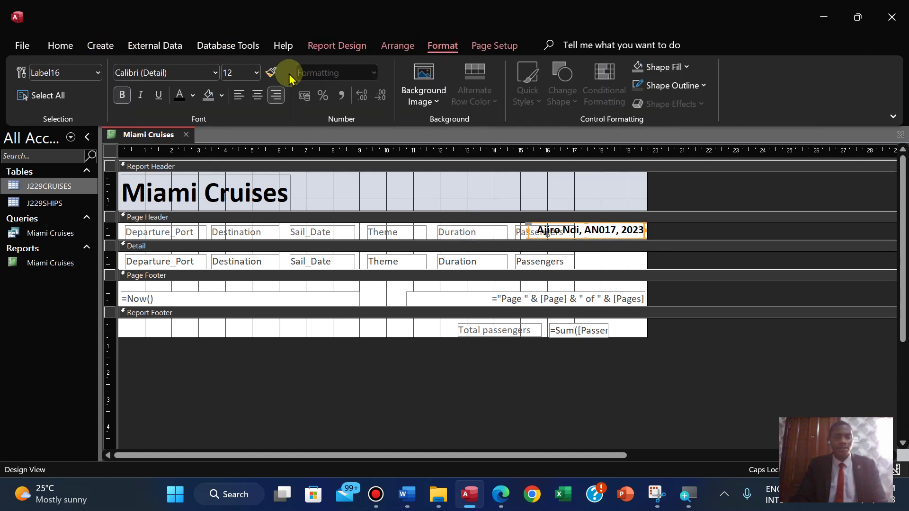
pyautogui.click(257, 74)
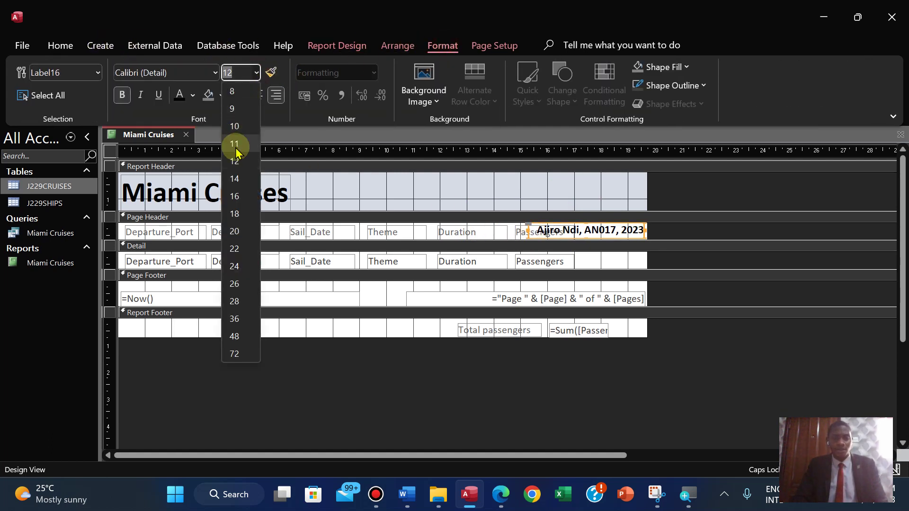
pyautogui.click(234, 126)
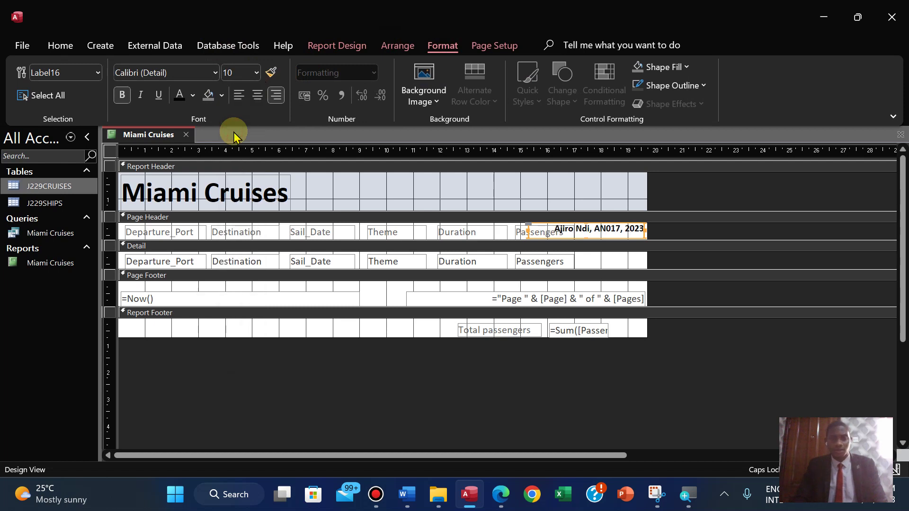
pyautogui.press('Down')
pyautogui.press('Down')
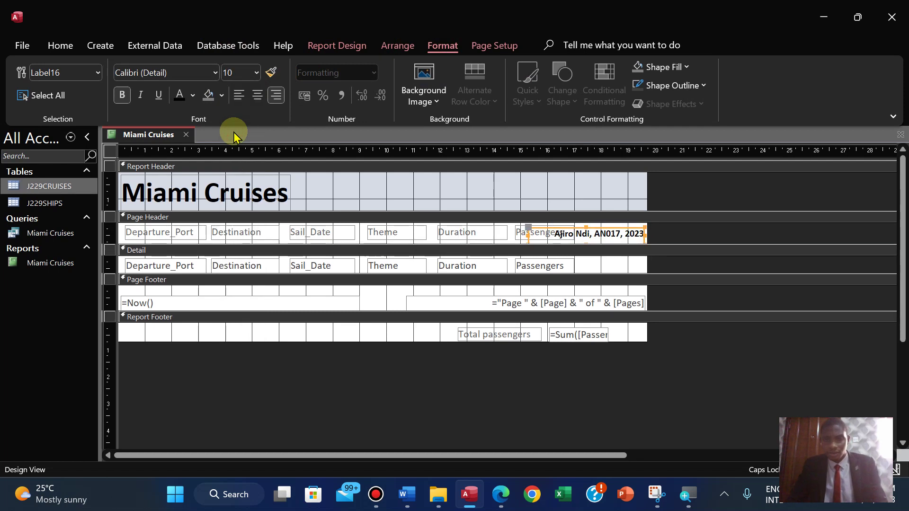
pyautogui.hotkey('ctrl', 'z')
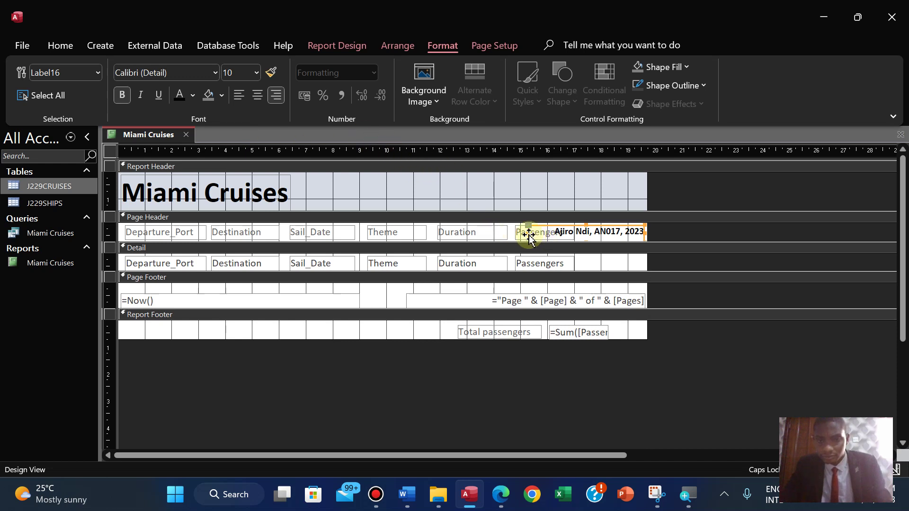
pyautogui.moveTo(527, 234); pyautogui.dragTo(547, 238)
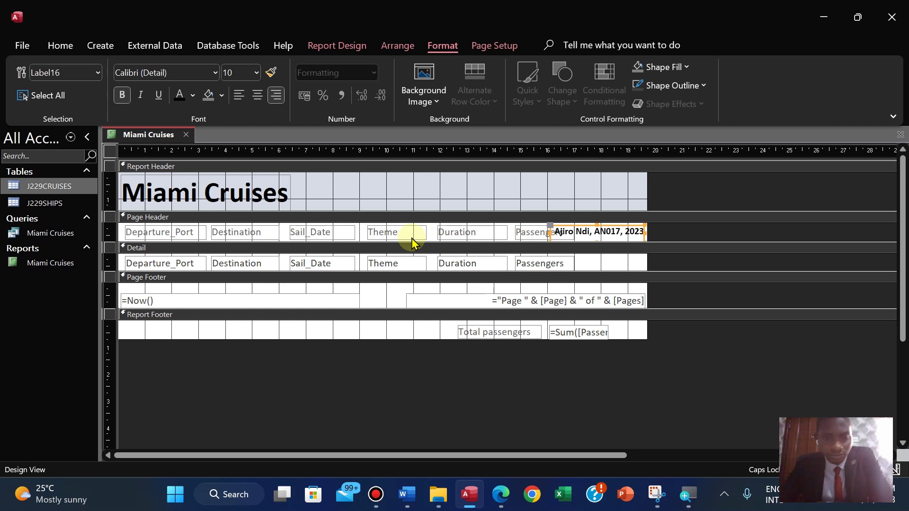
# - Switch the Miami Cruises report to Layout View
pyautogui.click(60, 45)
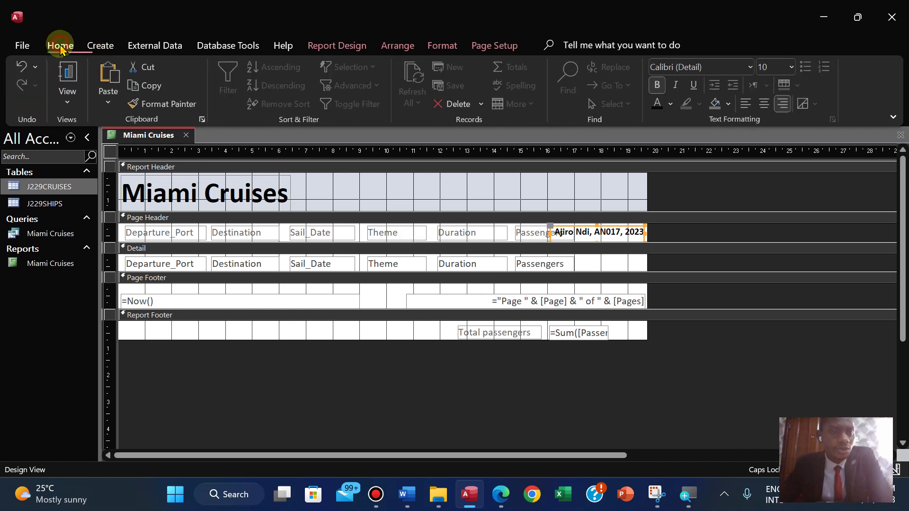
pyautogui.click(66, 112)
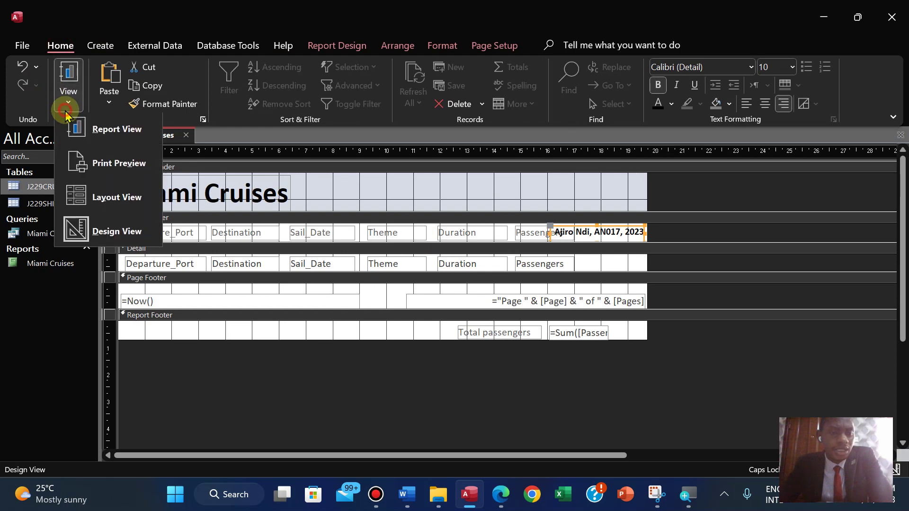
pyautogui.click(113, 200)
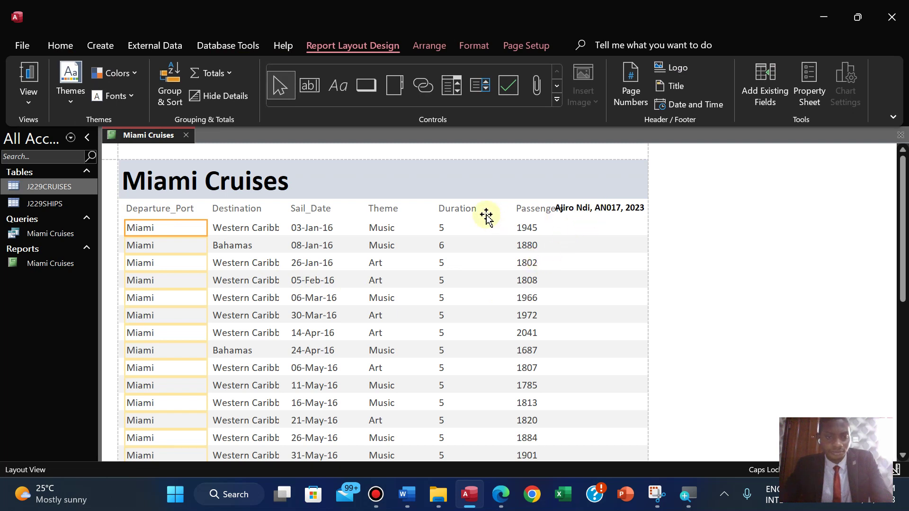
# - Make the Departure_Port column slightly narrower, checking the PDF requirements
pyautogui.click(195, 209)
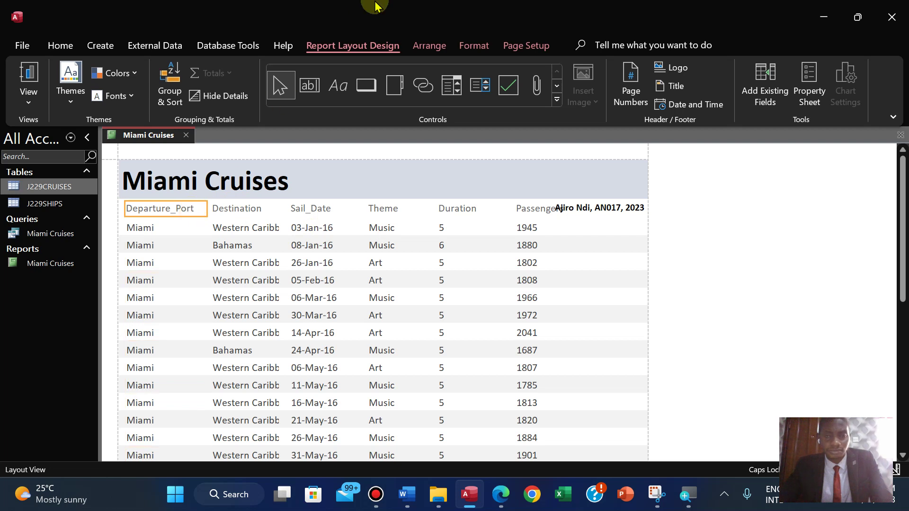
pyautogui.moveTo(377, 7)
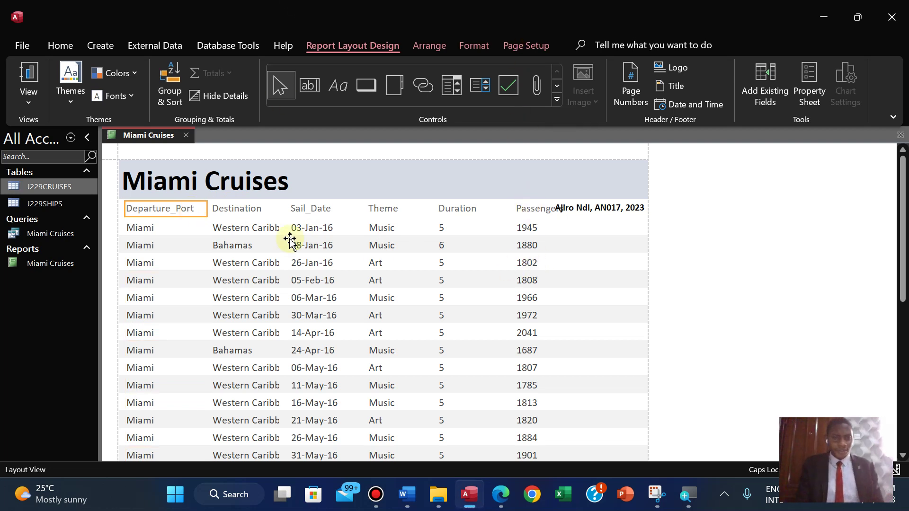
pyautogui.click(162, 227)
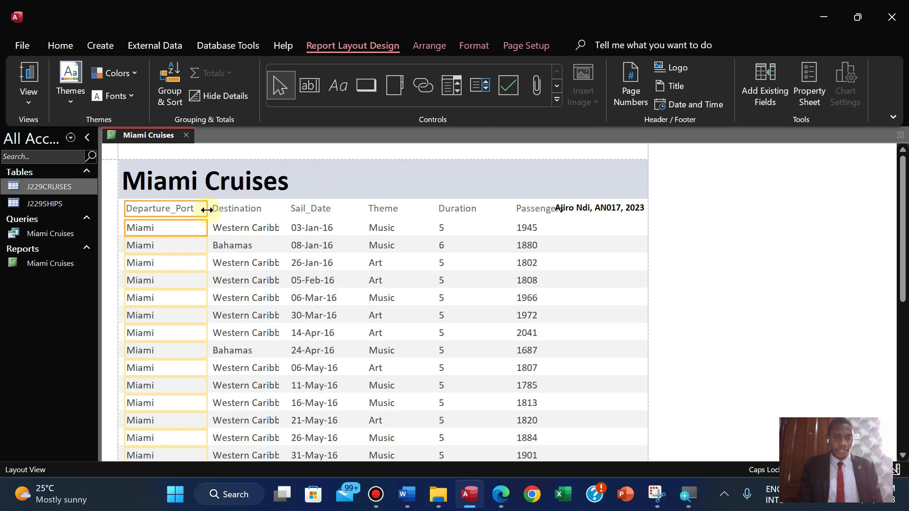
pyautogui.moveTo(206, 210); pyautogui.dragTo(202, 210)
pyautogui.click(233, 209)
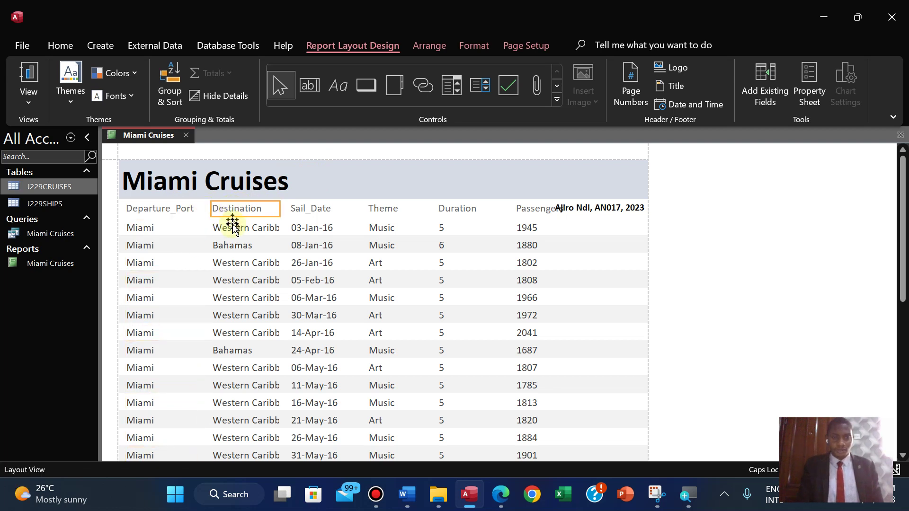
pyautogui.click(503, 494)
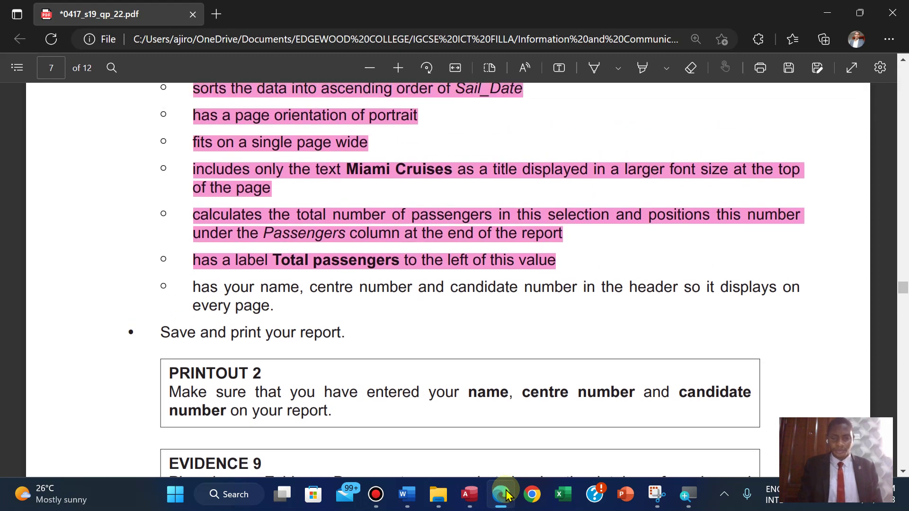
pyautogui.click(477, 498)
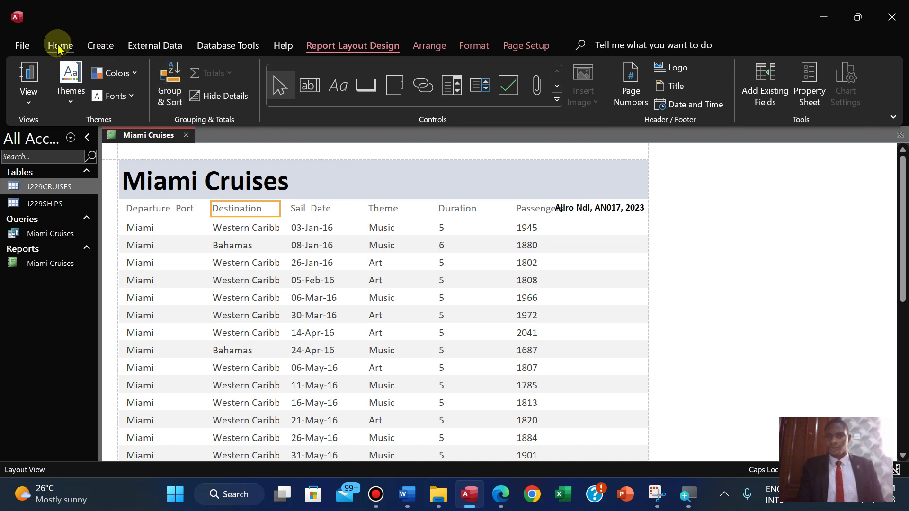
# - Widen Destination until 'Western Caribbean' fits, then select the Departure_Port column
pyautogui.click(250, 230)
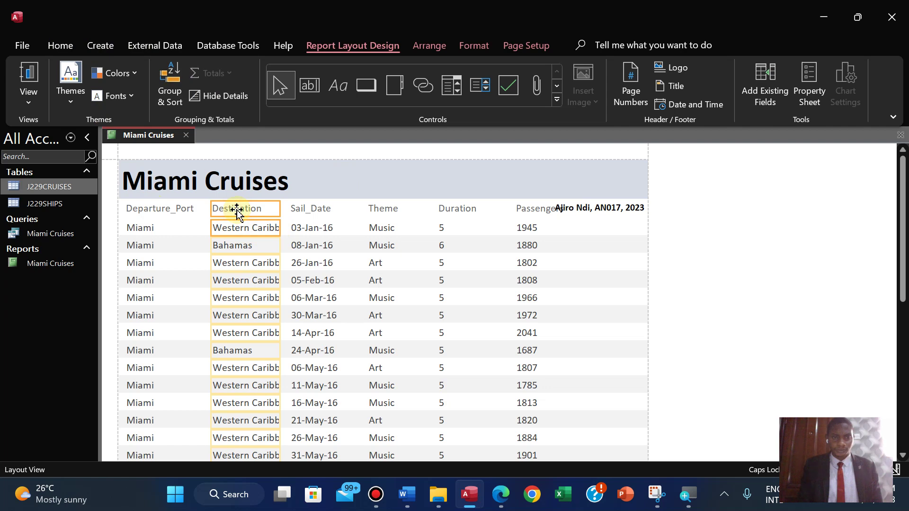
pyautogui.moveTo(279, 209); pyautogui.dragTo(294, 207)
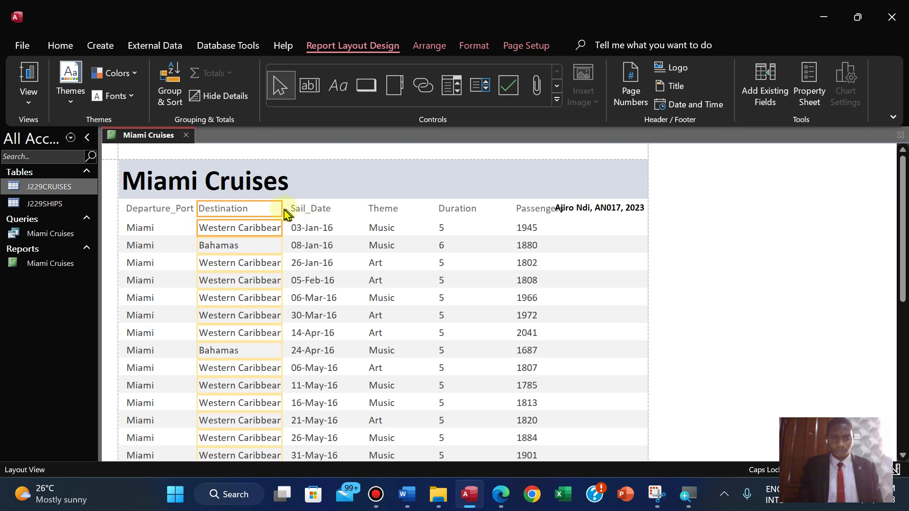
pyautogui.moveTo(282, 208); pyautogui.dragTo(294, 208)
pyautogui.click(166, 208)
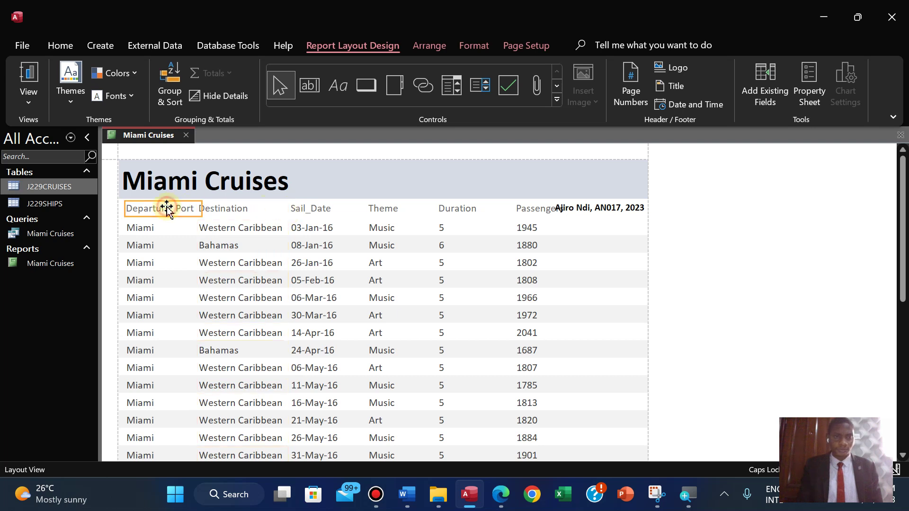
pyautogui.click(147, 229)
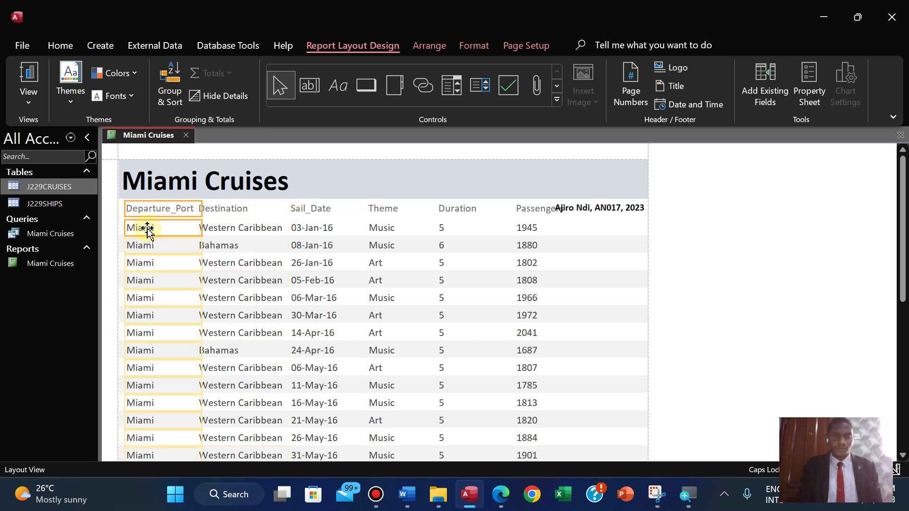
# - Set the Departure_Port text to font size 10
pyautogui.click(473, 46)
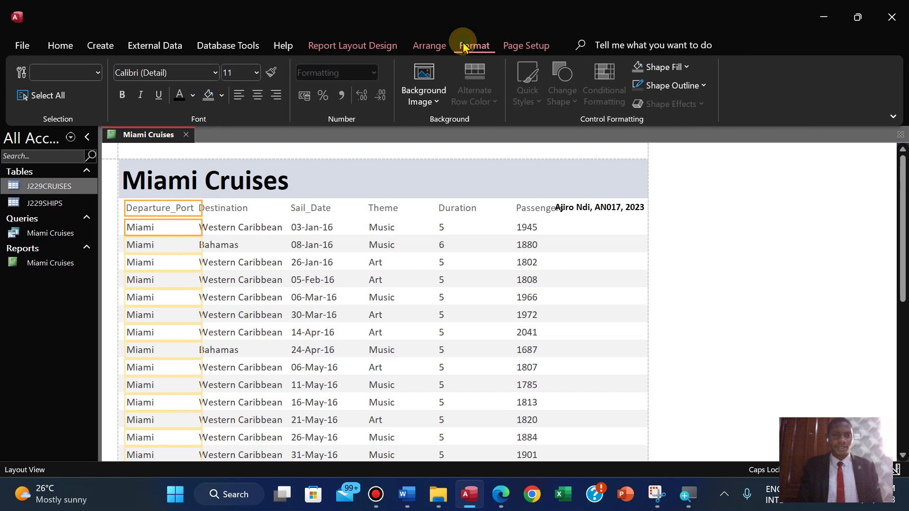
pyautogui.click(255, 80)
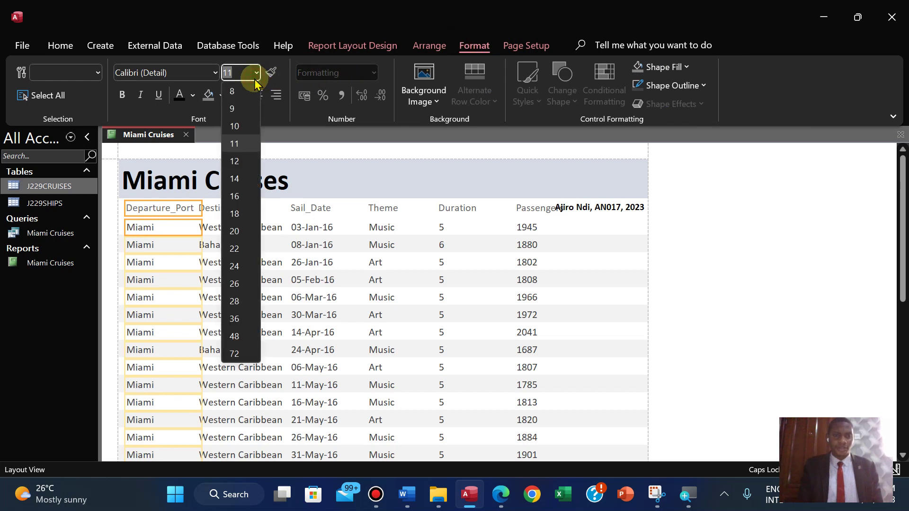
pyautogui.click(230, 124)
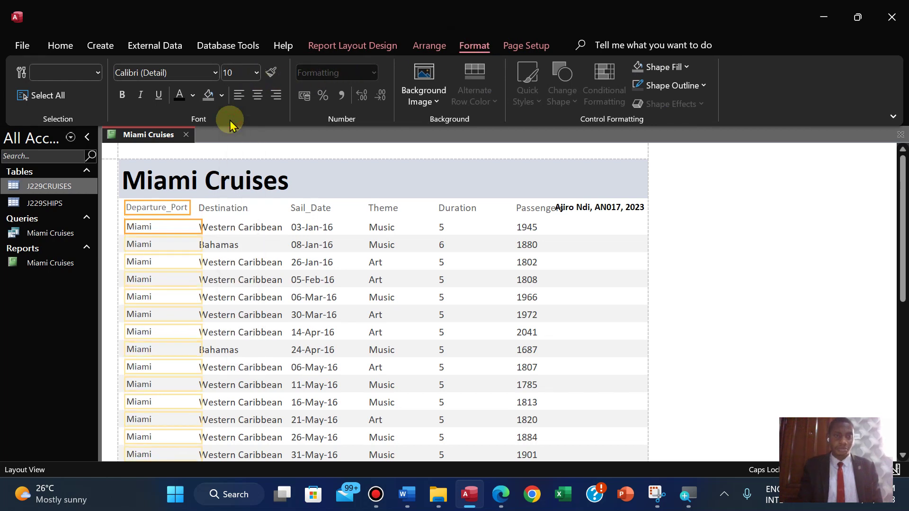
pyautogui.click(201, 229)
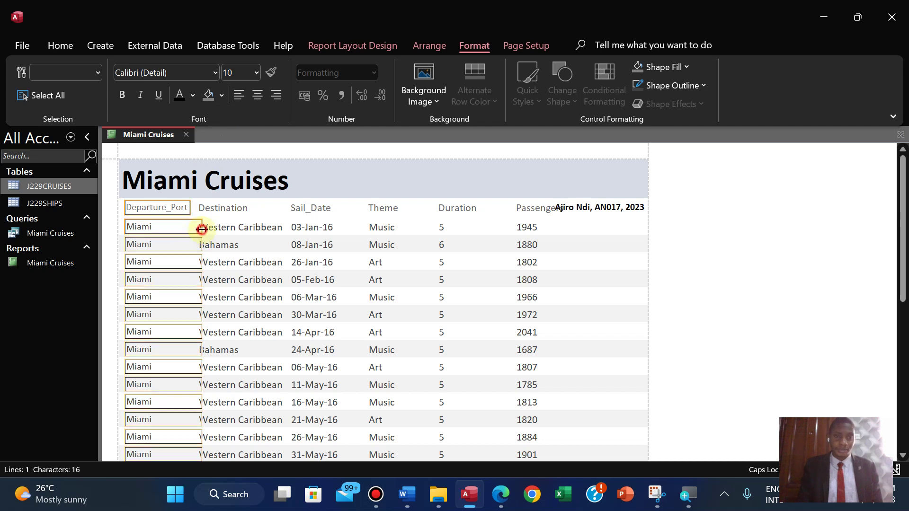
pyautogui.click(202, 229)
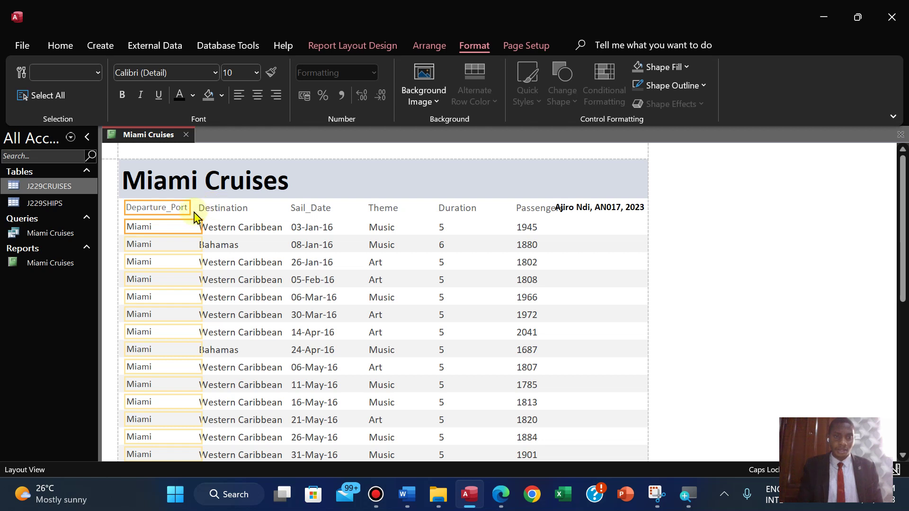
# - Set the Destination heading and values to font size 10
pyautogui.click(195, 214)
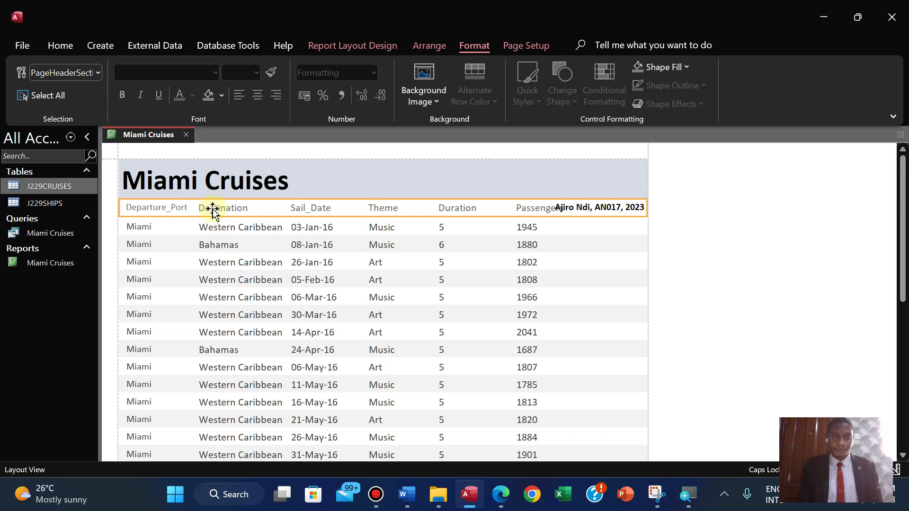
pyautogui.moveTo(212, 206)
pyautogui.mouseDown()
pyautogui.moveTo(214, 237)
pyautogui.moveTo(213, 213)
pyautogui.mouseUp()
pyautogui.click(213, 227)
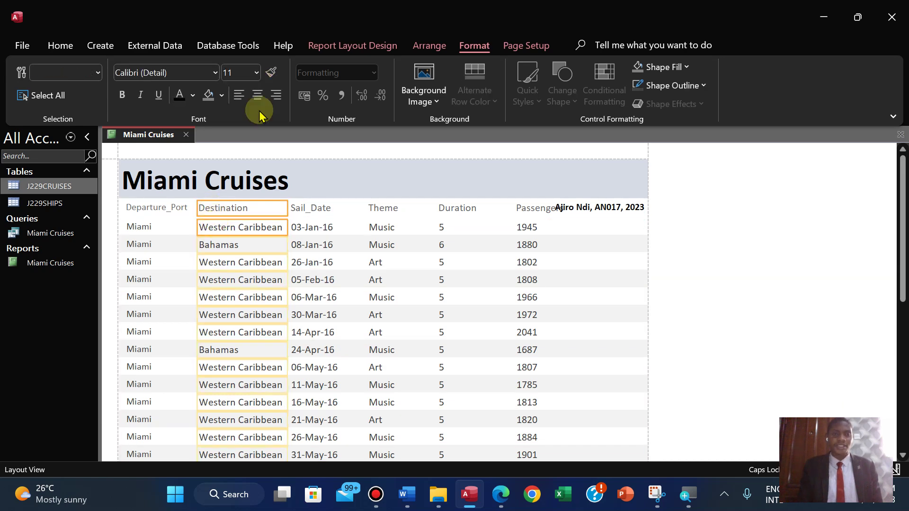
pyautogui.click(256, 72)
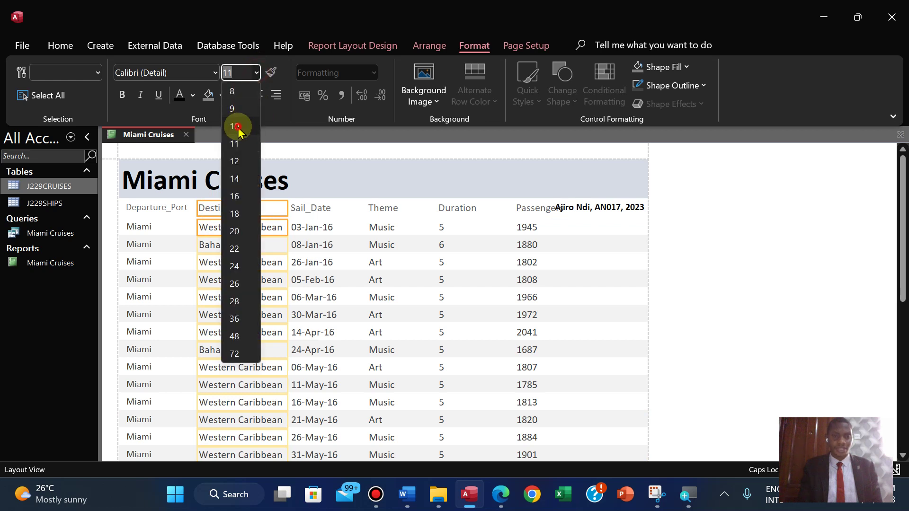
pyautogui.click(239, 124)
# - Set the Sail_Date and Theme columns to font size 10
pyautogui.click(304, 225)
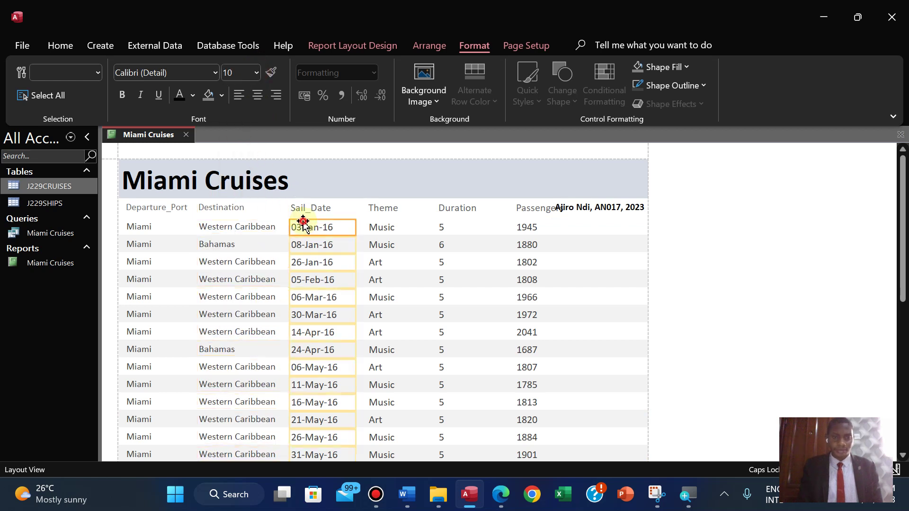
pyautogui.click(303, 205)
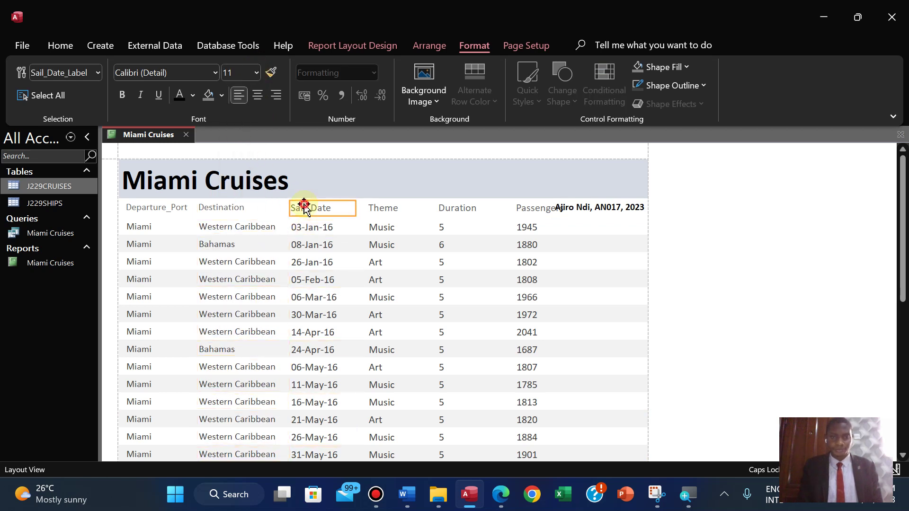
pyautogui.keyDown('shift'); pyautogui.click(308, 232); pyautogui.keyUp('shift')
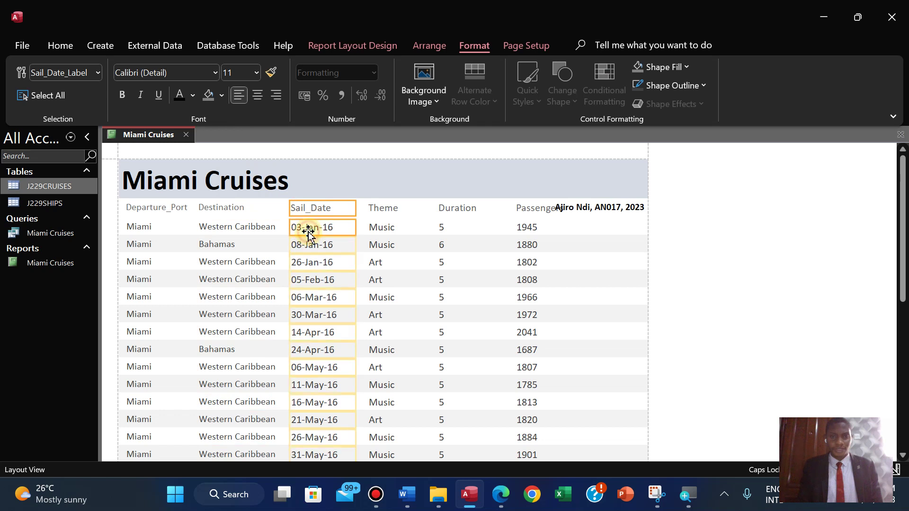
pyautogui.click(254, 73)
pyautogui.click(233, 121)
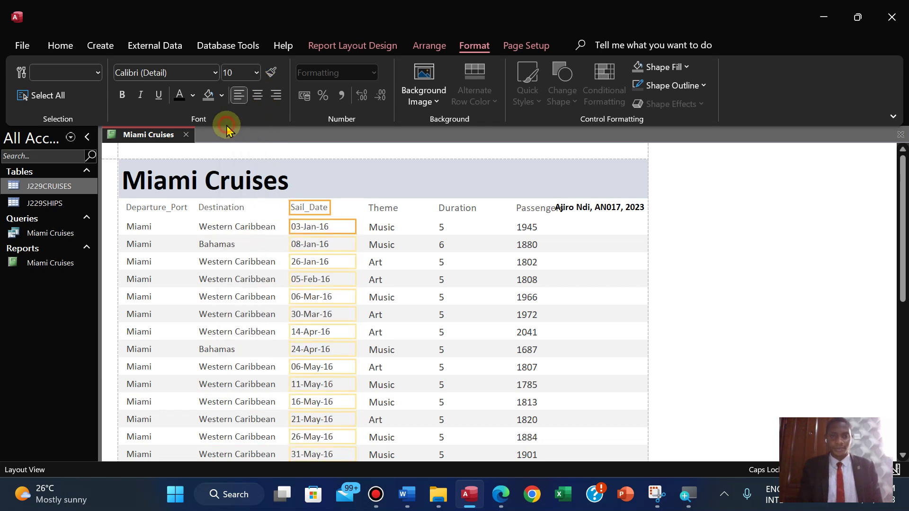
pyautogui.click(370, 208)
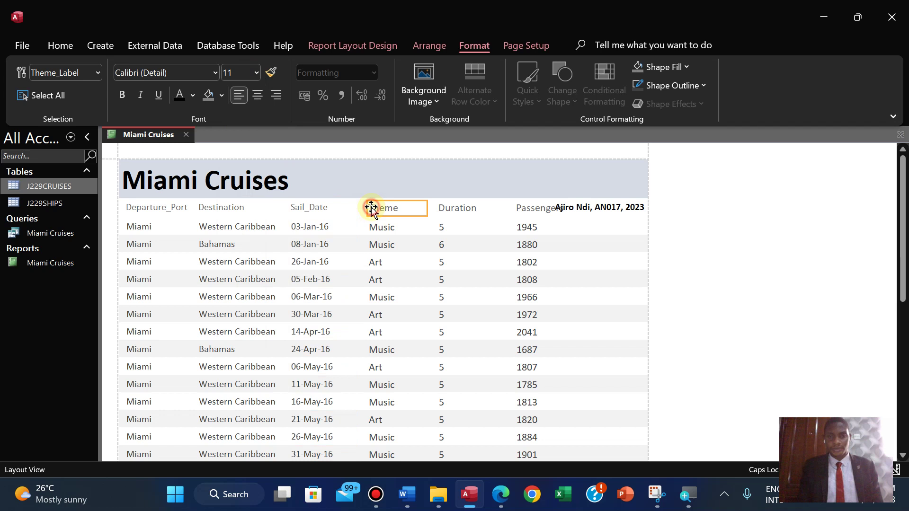
pyautogui.keyDown('shift'); pyautogui.click(384, 231); pyautogui.keyUp('shift')
pyautogui.click(256, 73)
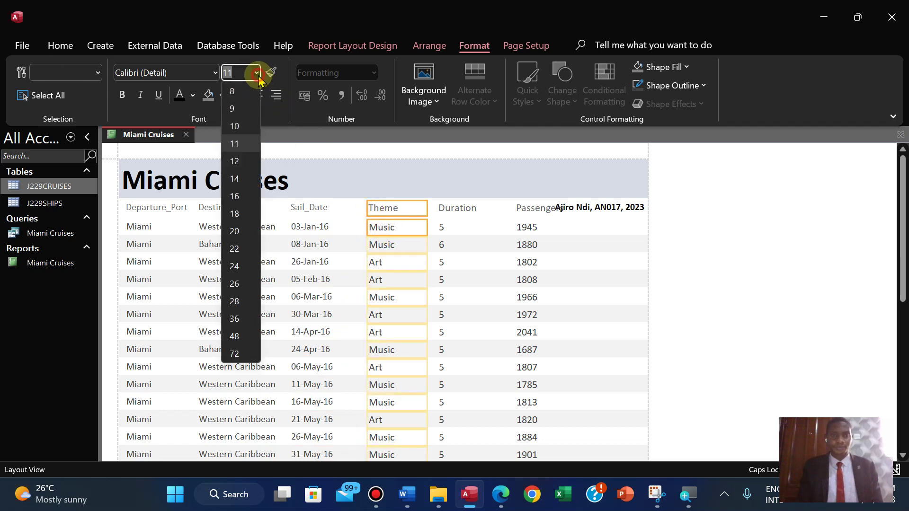
pyautogui.click(239, 125)
# - Set the Duration heading and values to font size 10
pyautogui.click(456, 227)
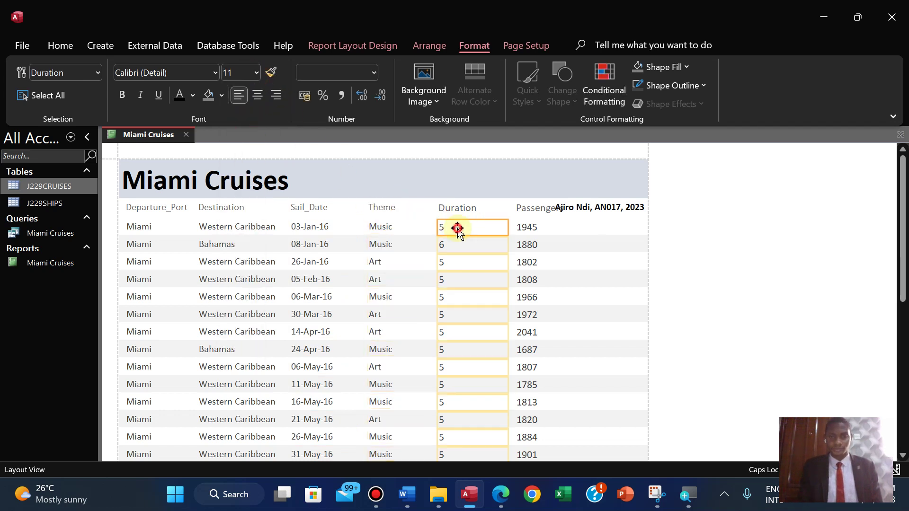
pyautogui.click(380, 211)
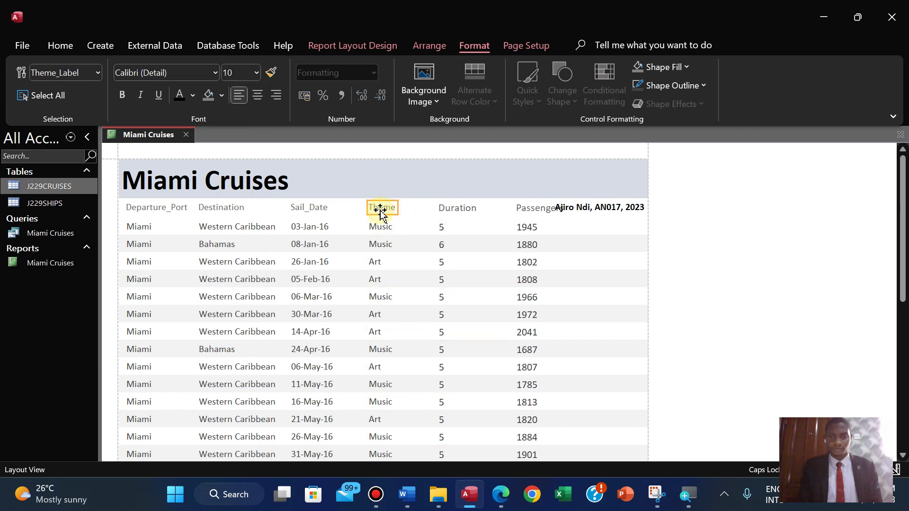
pyautogui.click(446, 211)
pyautogui.keyDown('shift'); pyautogui.click(442, 235); pyautogui.keyUp('shift')
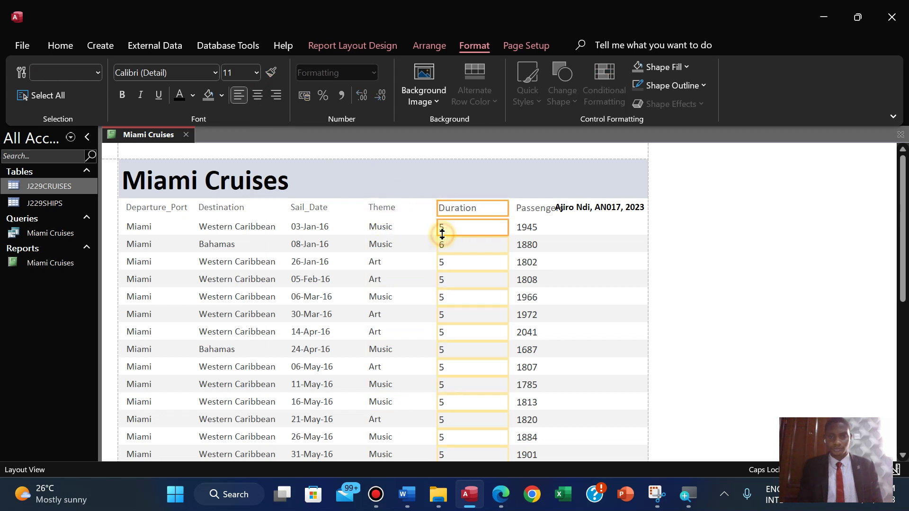
pyautogui.click(256, 72)
pyautogui.click(237, 134)
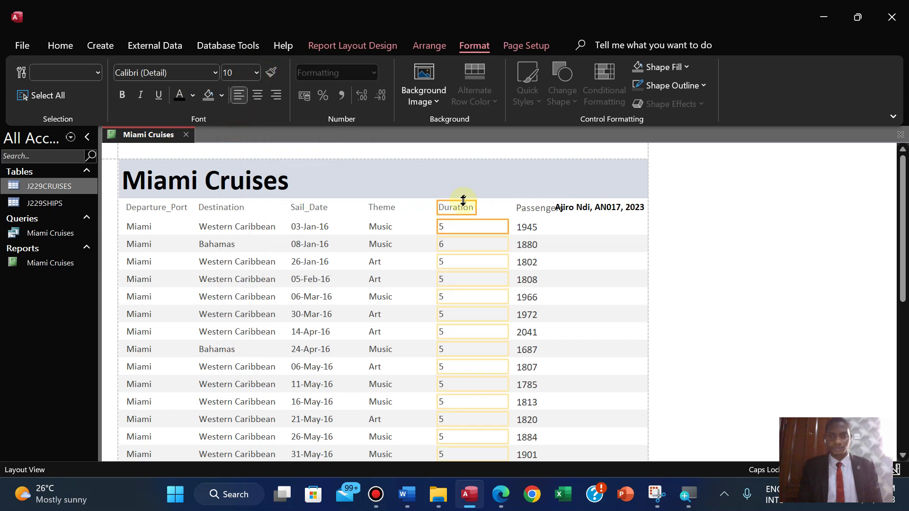
# - Nudge the Duration heading and values one step left
pyautogui.click(406, 220)
pyautogui.click(450, 211)
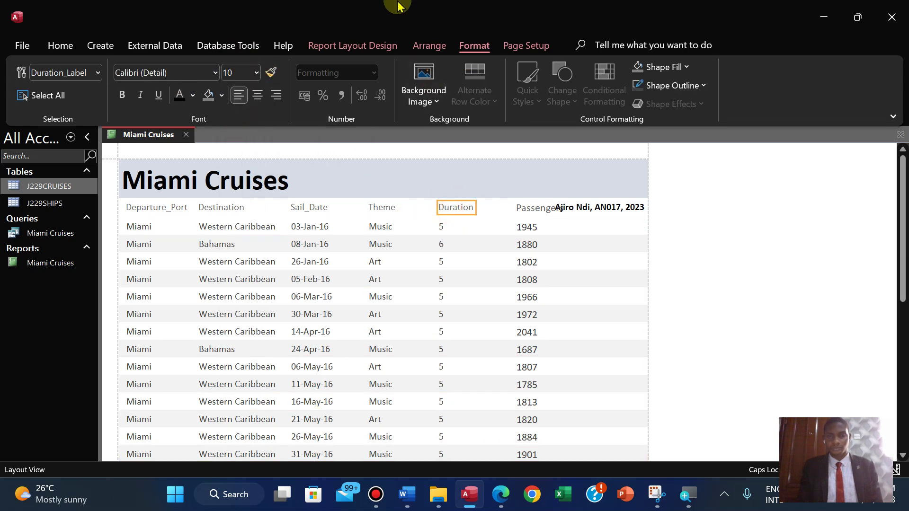
pyautogui.moveTo(505, 9)
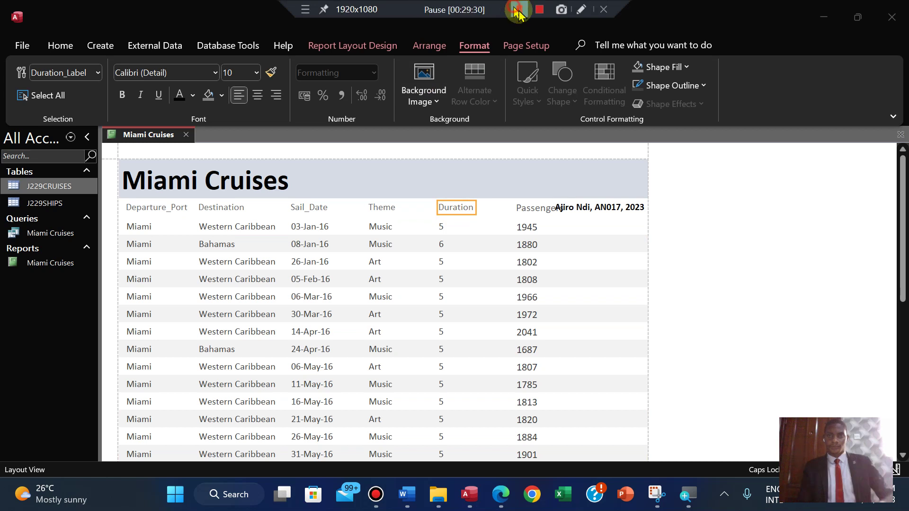
pyautogui.keyDown('shift'); pyautogui.click(442, 227); pyautogui.keyUp('shift')
pyautogui.press('Left')
pyautogui.press('Left')
pyautogui.press('Left')
pyautogui.press('Left')
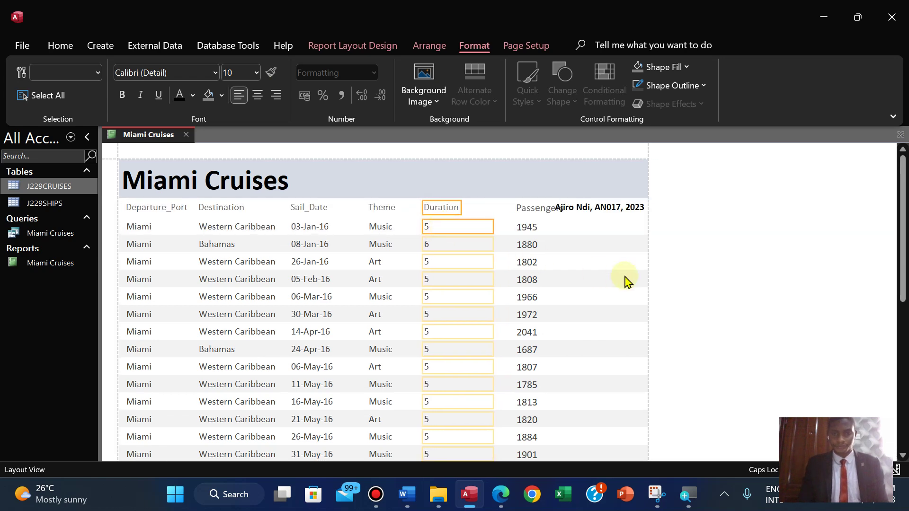
# - Narrow the Duration value boxes
pyautogui.click(624, 277)
pyautogui.click(434, 230)
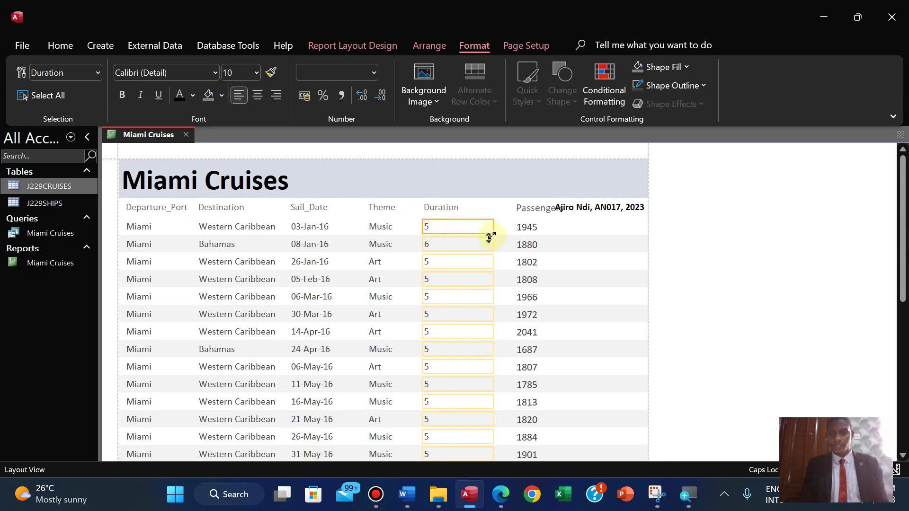
pyautogui.moveTo(493, 230); pyautogui.dragTo(469, 229)
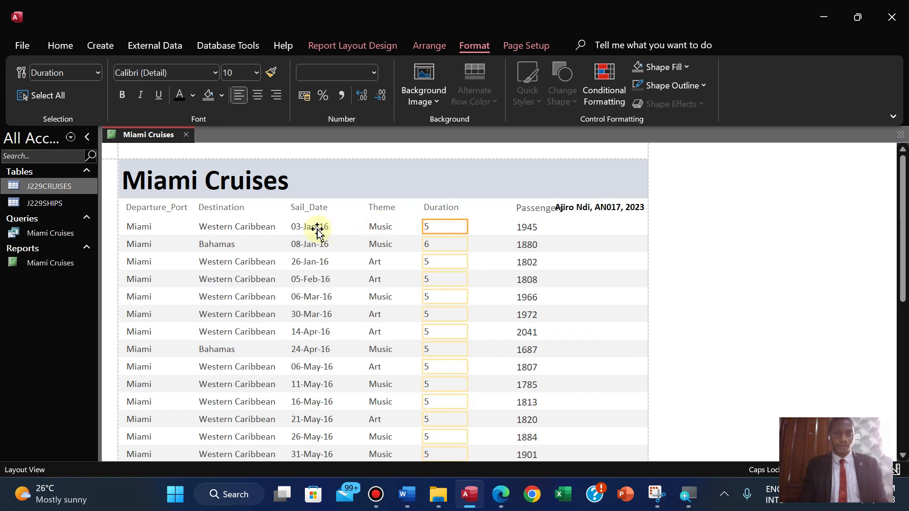
# - Set the Passengers column to font size 10 and shift it left
pyautogui.click(523, 209)
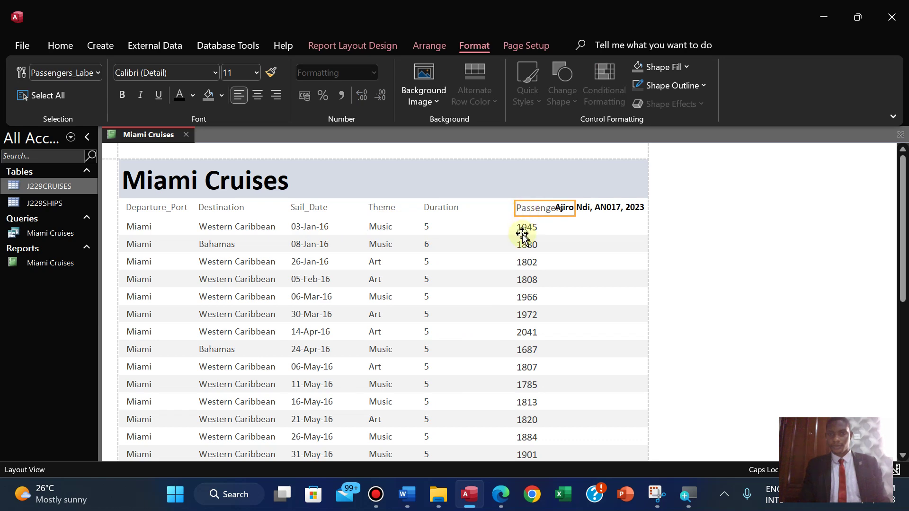
pyautogui.click(524, 229)
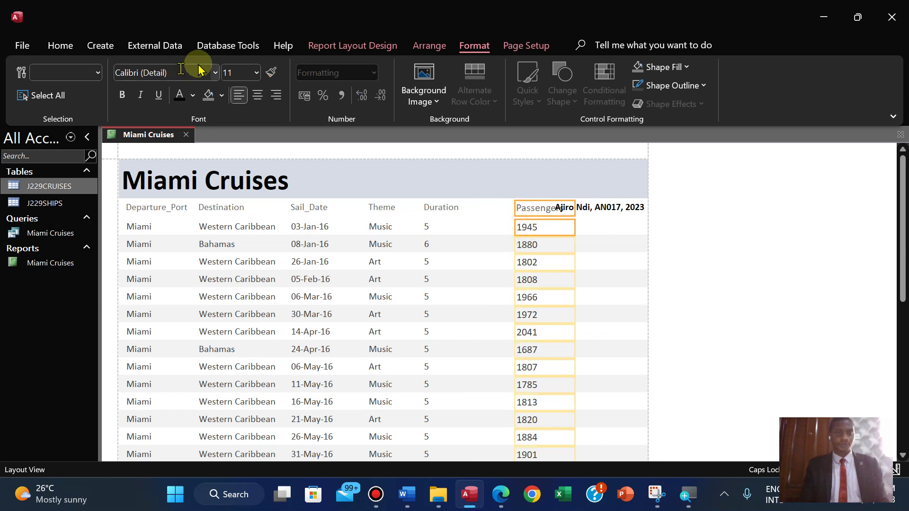
pyautogui.click(257, 72)
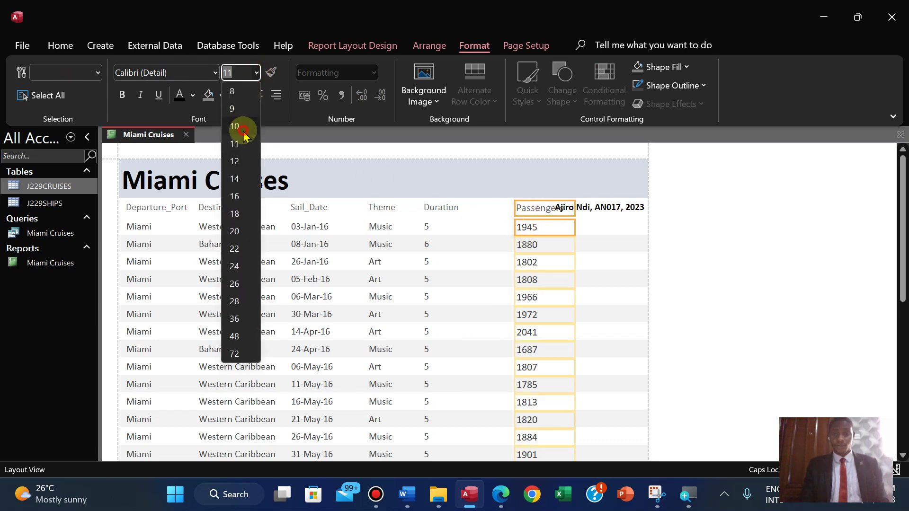
pyautogui.click(242, 125)
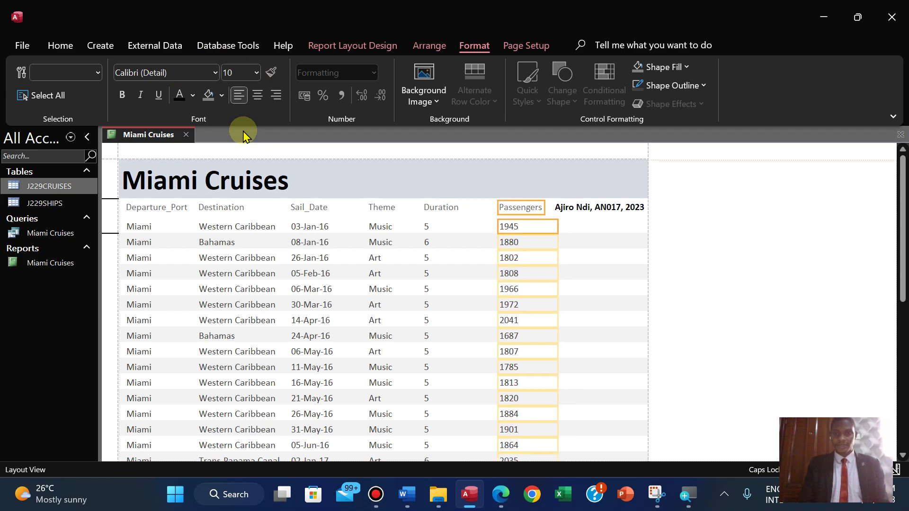
pyautogui.press('Left')
pyautogui.press('Left')
pyautogui.press('Left')
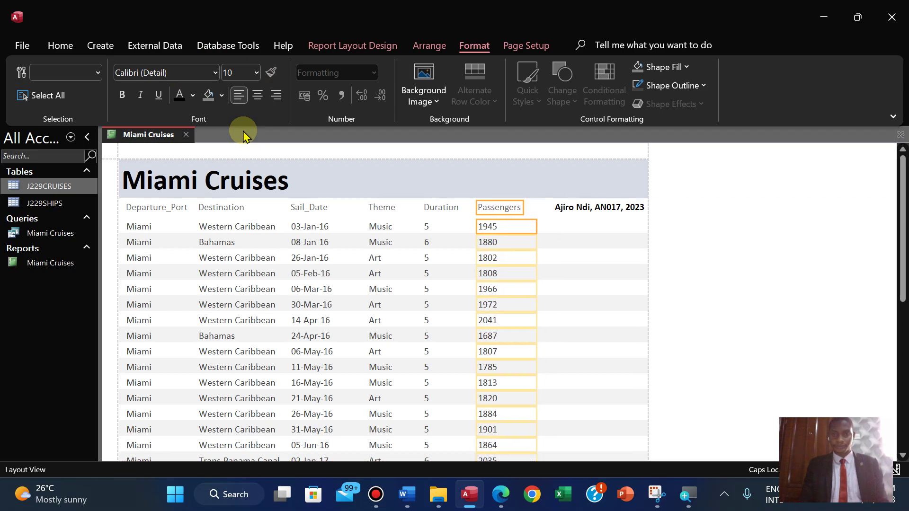
pyautogui.press('Right')
pyautogui.press('Right')
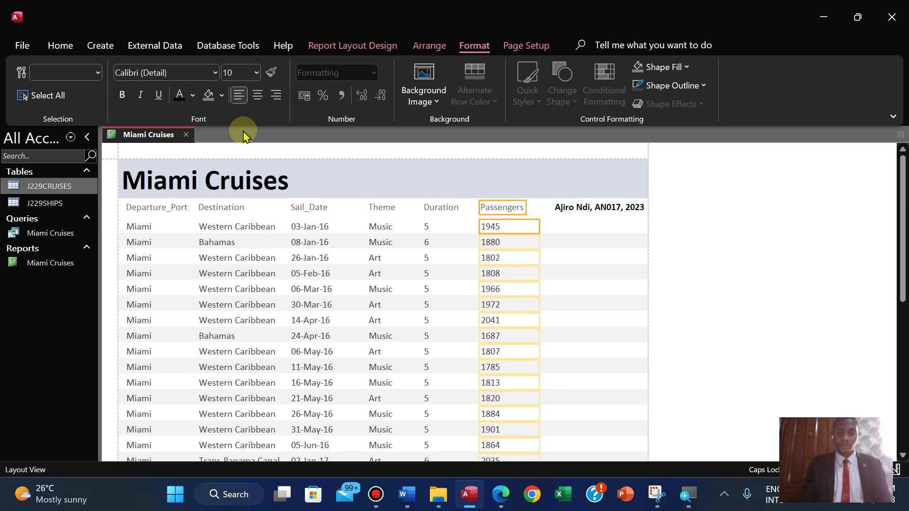
# - Nudge the author and year label slightly left
pyautogui.click(580, 205)
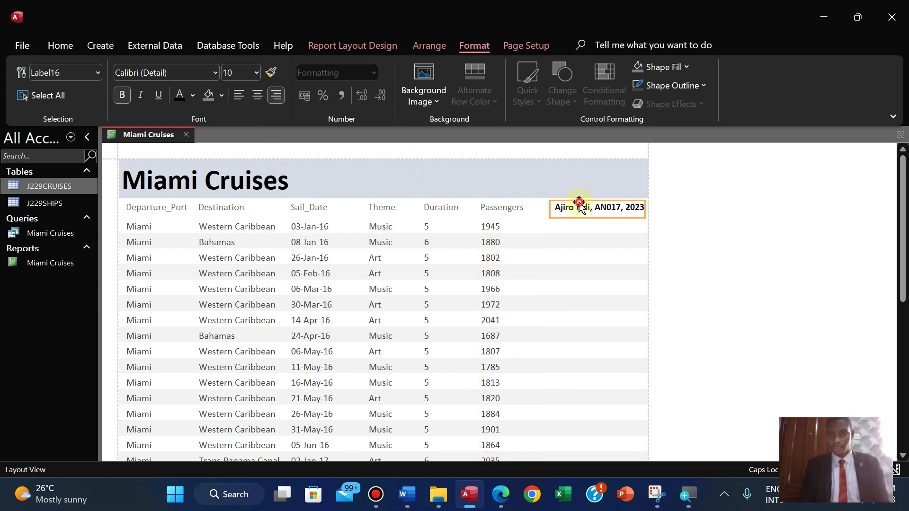
pyautogui.press('Left')
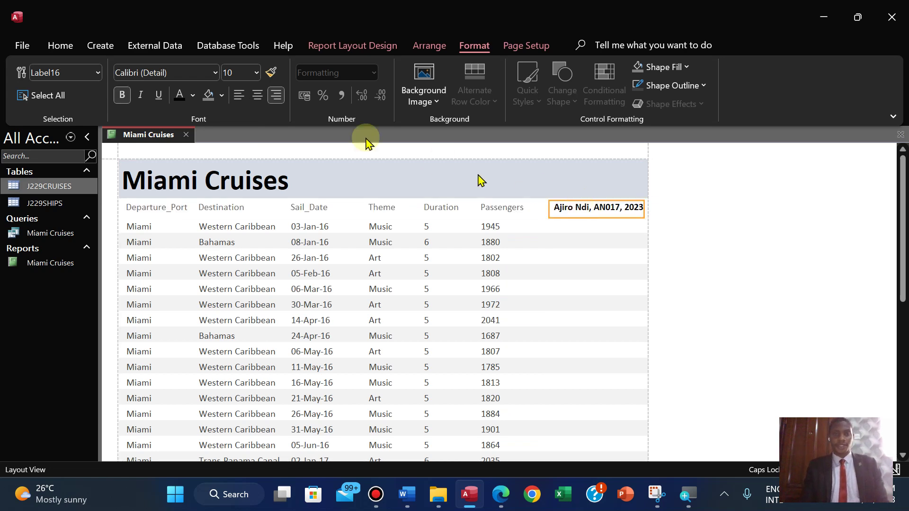
pyautogui.click(730, 296)
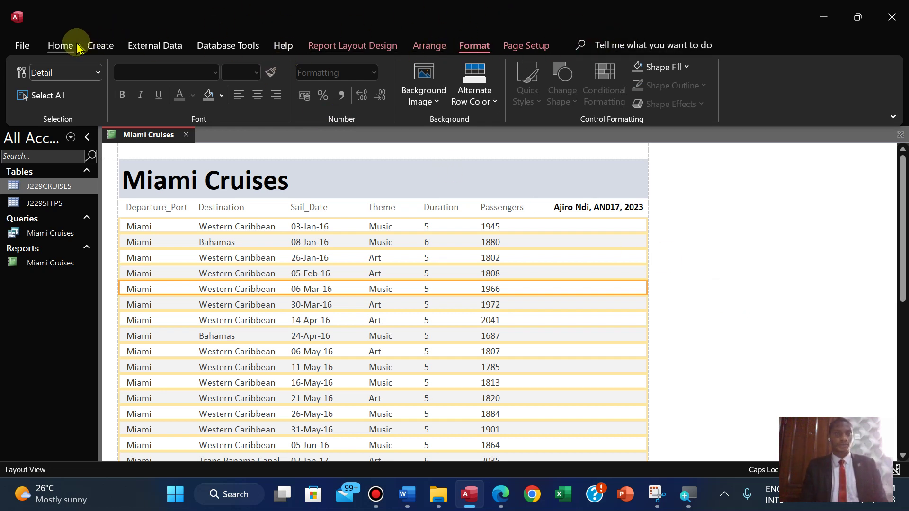
# - Print-preview both report pages, confirming the 85725 passenger total, then return to layout
pyautogui.click(61, 45)
pyautogui.click(69, 95)
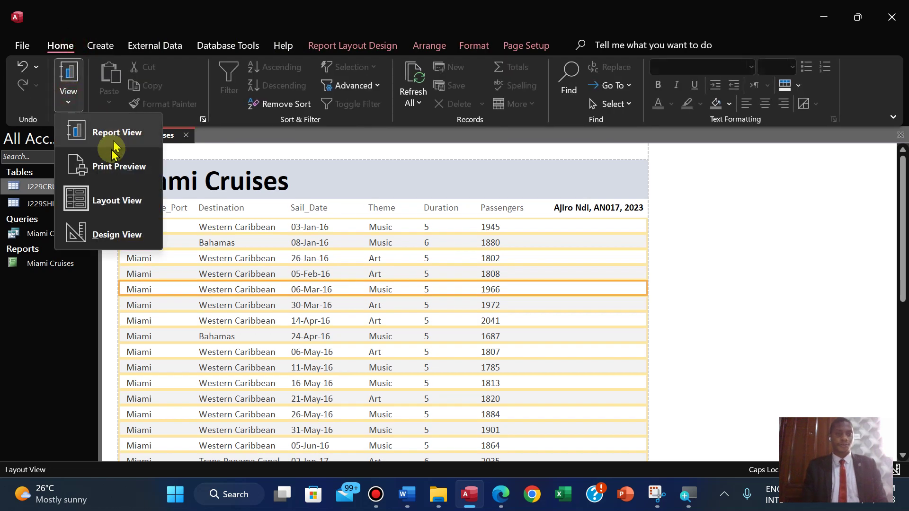
pyautogui.click(106, 176)
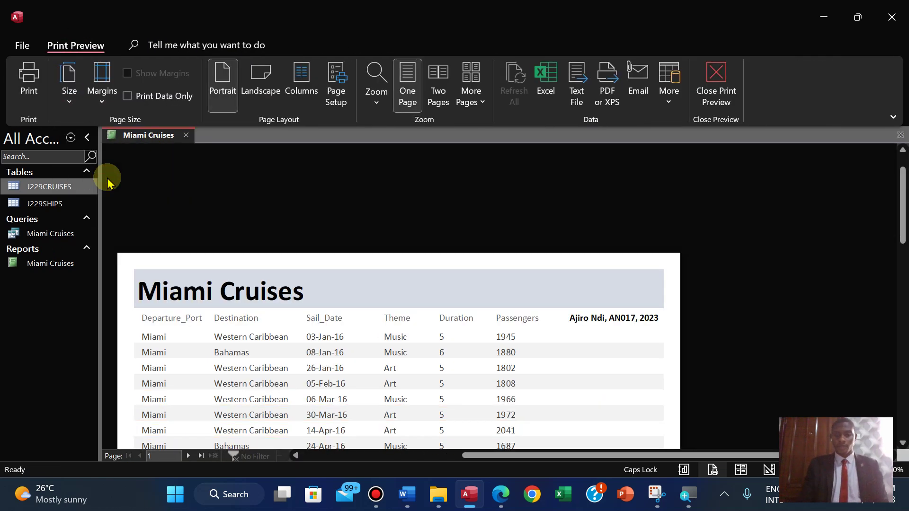
pyautogui.moveTo(901, 175)
pyautogui.mouseDown()
pyautogui.moveTo(904, 218)
pyautogui.moveTo(901, 188)
pyautogui.mouseUp()
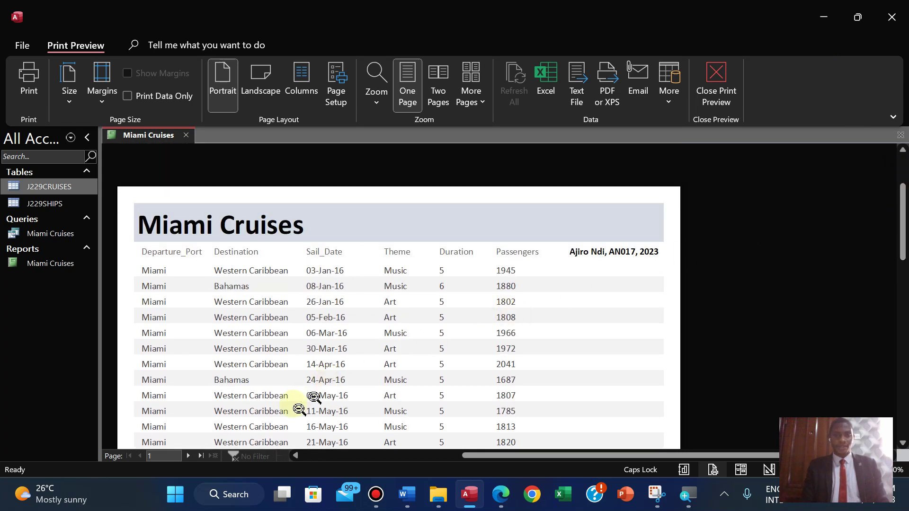
pyautogui.click(188, 455)
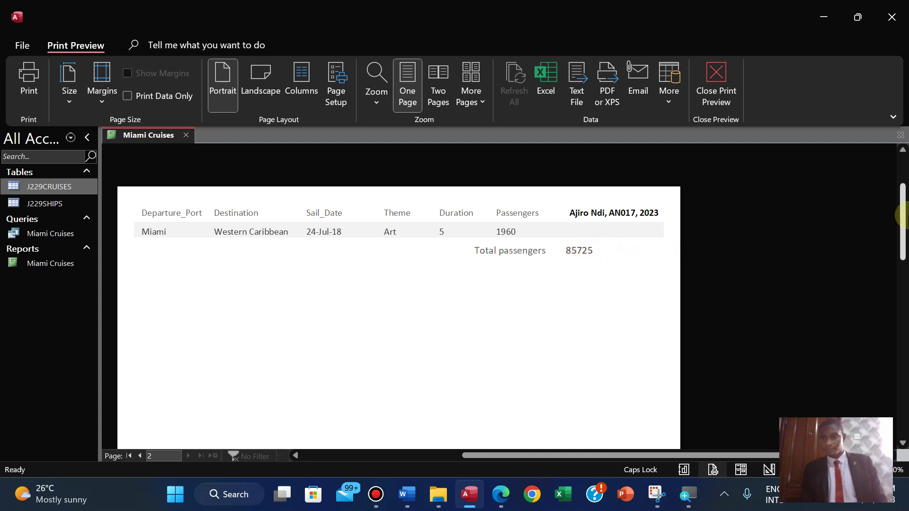
pyautogui.moveTo(901, 215)
pyautogui.mouseDown()
pyautogui.moveTo(902, 182)
pyautogui.moveTo(905, 218)
pyautogui.mouseUp()
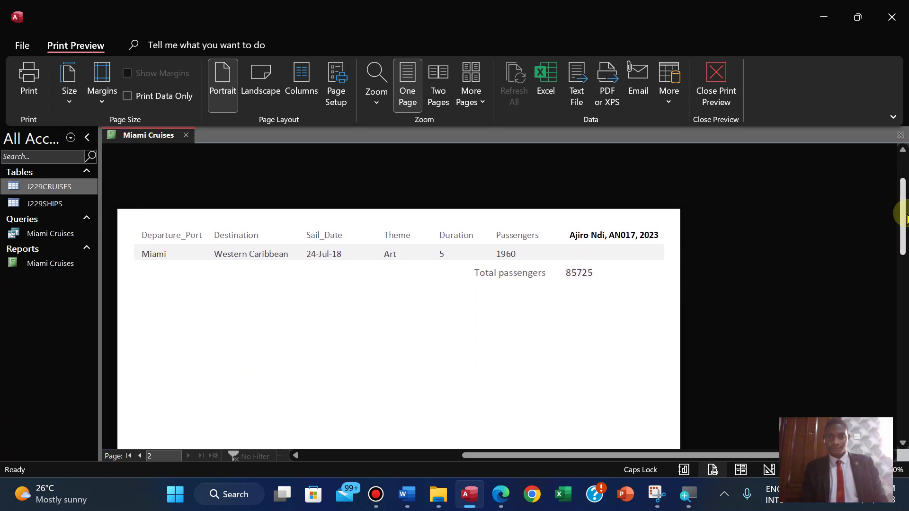
pyautogui.click(139, 456)
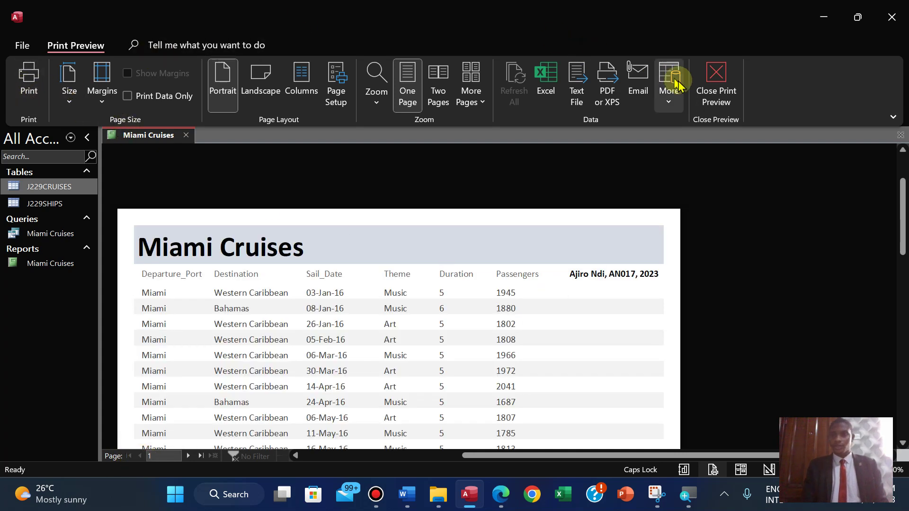
pyautogui.click(715, 85)
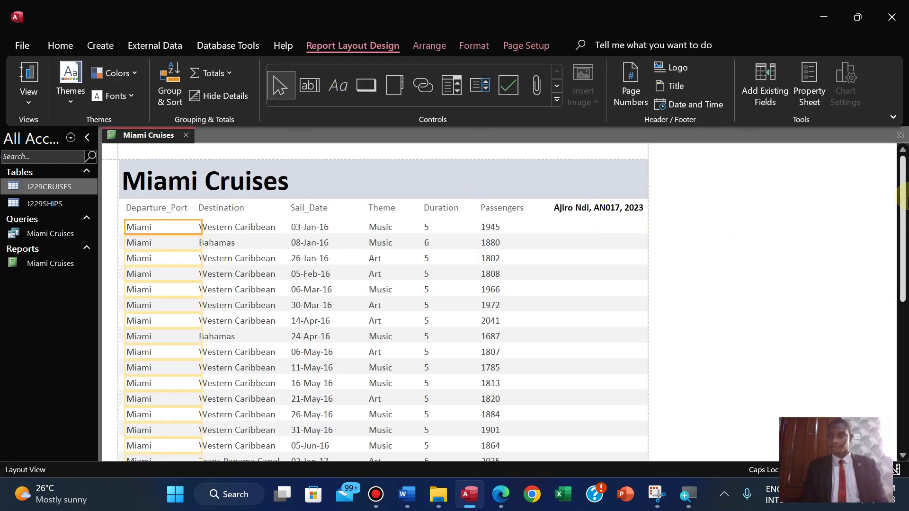
# - Shift the Total passengers label left and set it to 10 point
pyautogui.moveTo(901, 241); pyautogui.dragTo(889, 410)
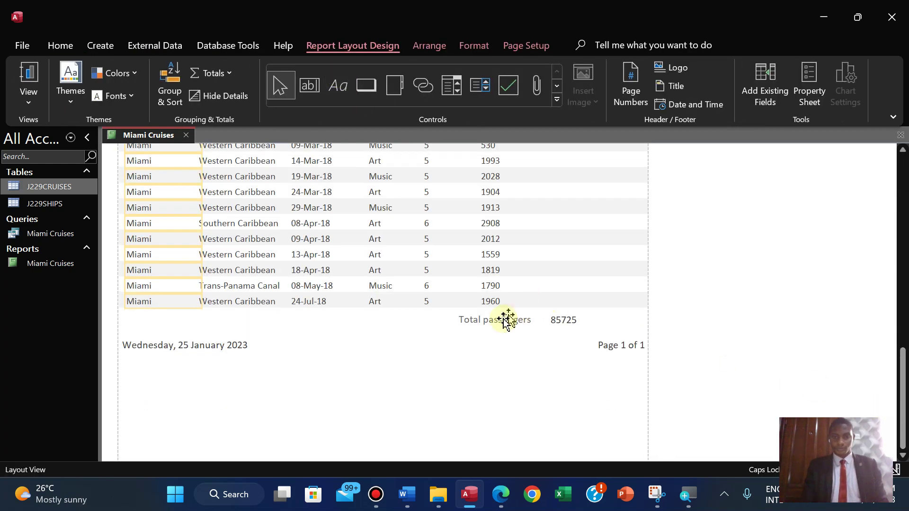
pyautogui.click(506, 322)
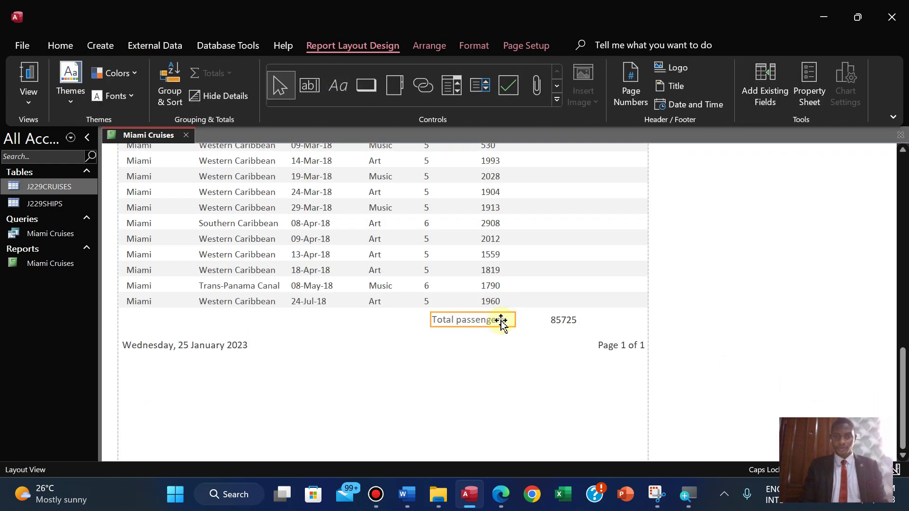
pyautogui.moveTo(501, 322); pyautogui.dragTo(503, 321)
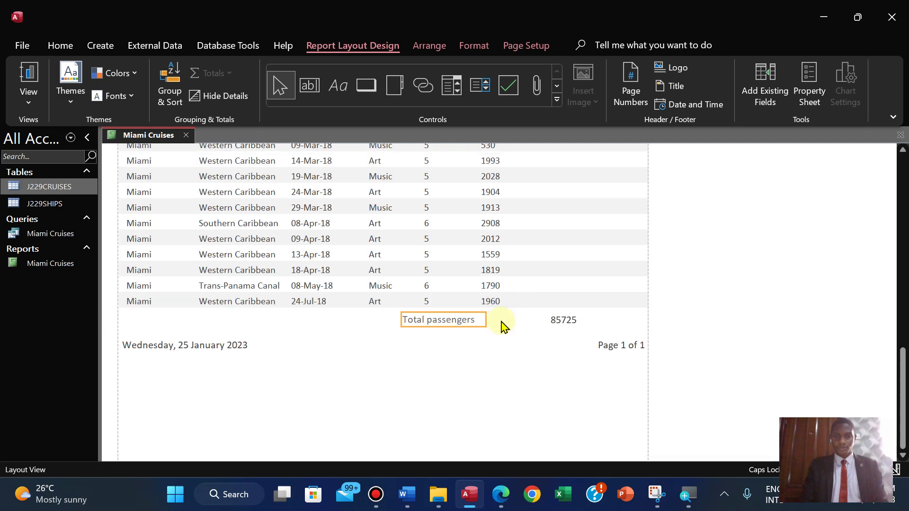
pyautogui.click(471, 47)
pyautogui.click(256, 73)
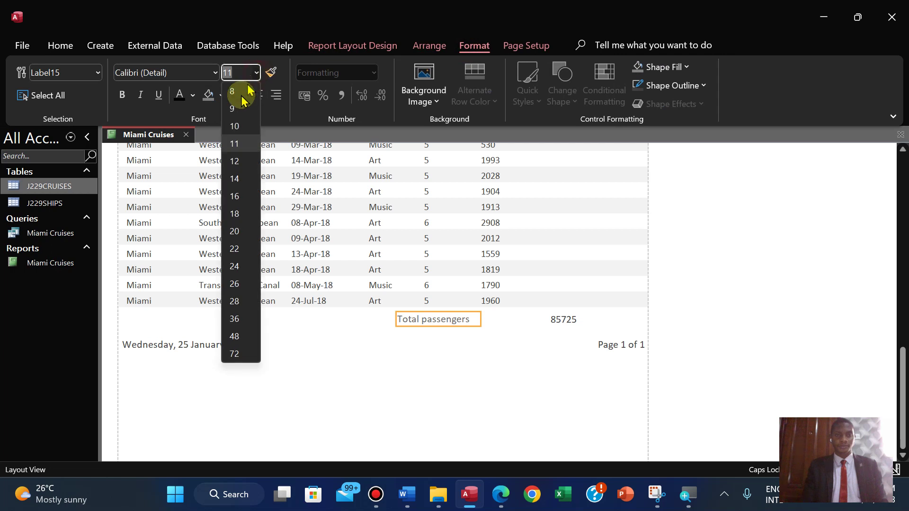
pyautogui.click(236, 125)
# - Set the 85725 total to 10 point and place it under the Passengers column
pyautogui.click(565, 322)
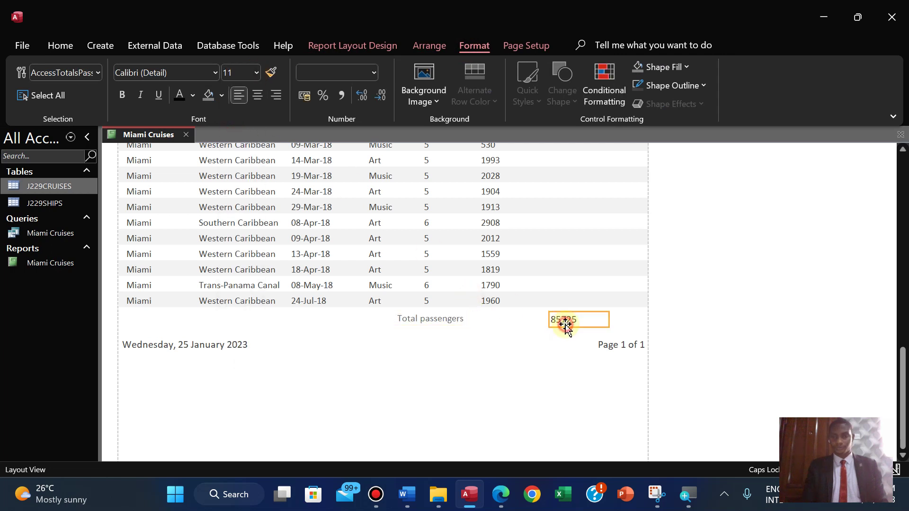
pyautogui.click(257, 73)
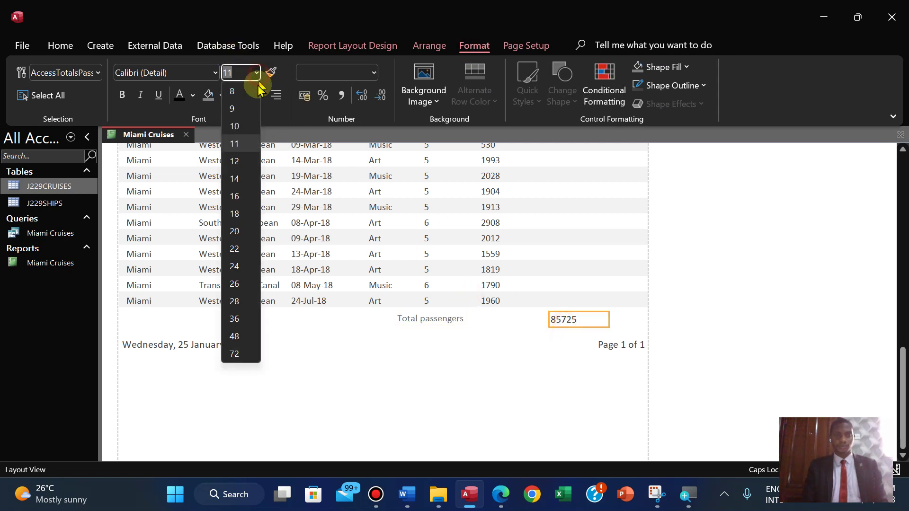
pyautogui.click(234, 125)
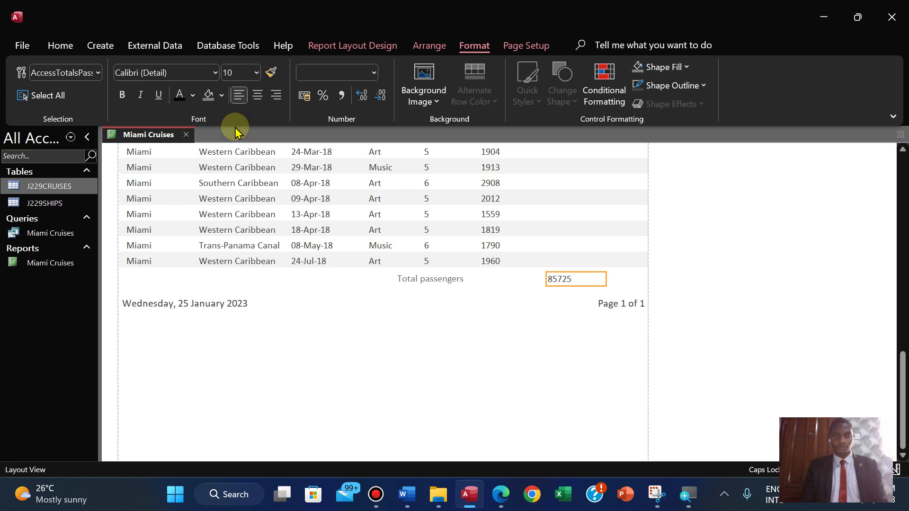
pyautogui.click(501, 302)
pyautogui.click(556, 281)
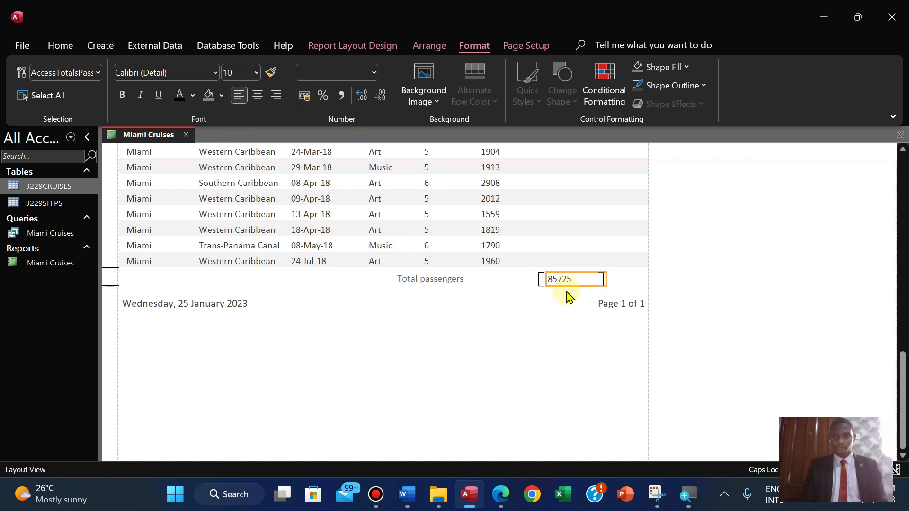
pyautogui.moveTo(568, 296); pyautogui.dragTo(568, 295)
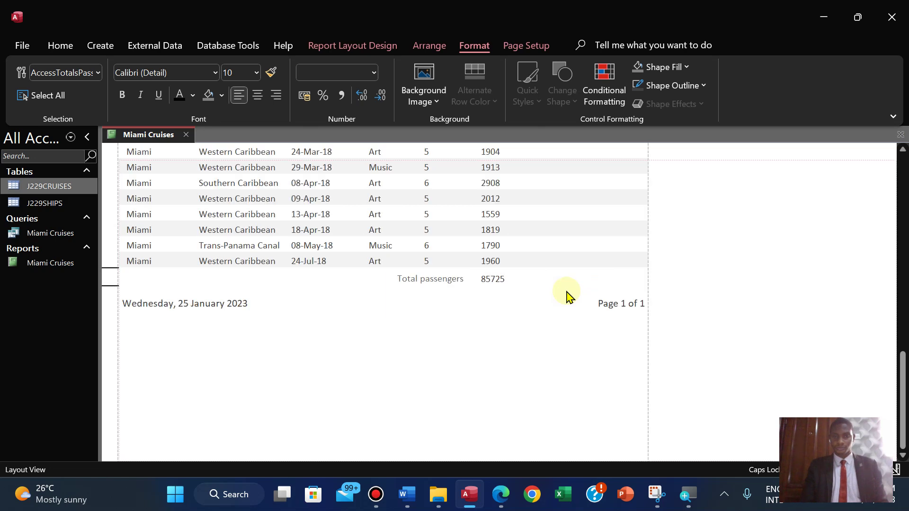
pyautogui.moveTo(416, 7)
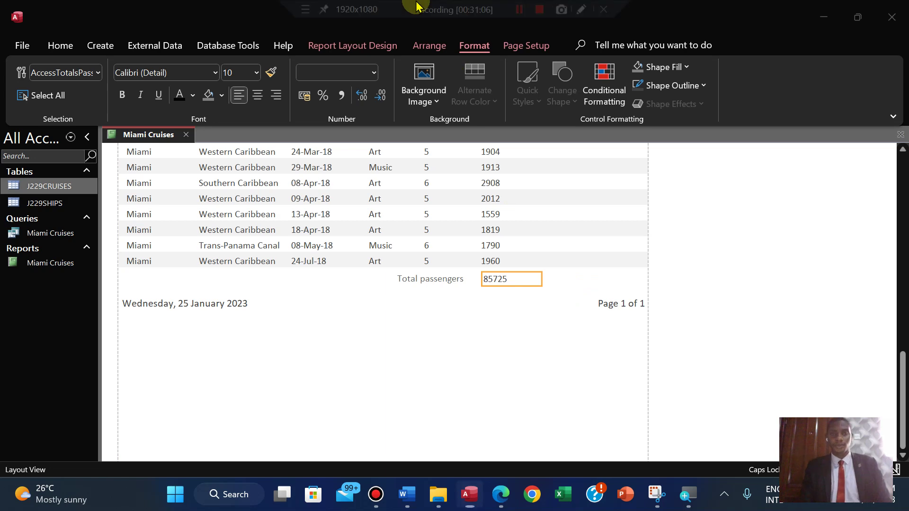
pyautogui.click(519, 11)
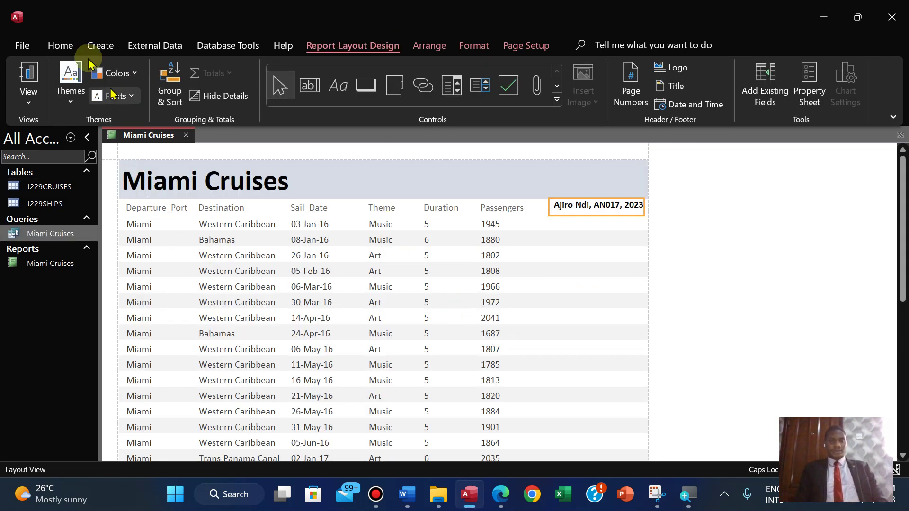
# - Print-preview the report, zooming and checking page 2, then start printing
pyautogui.click(29, 100)
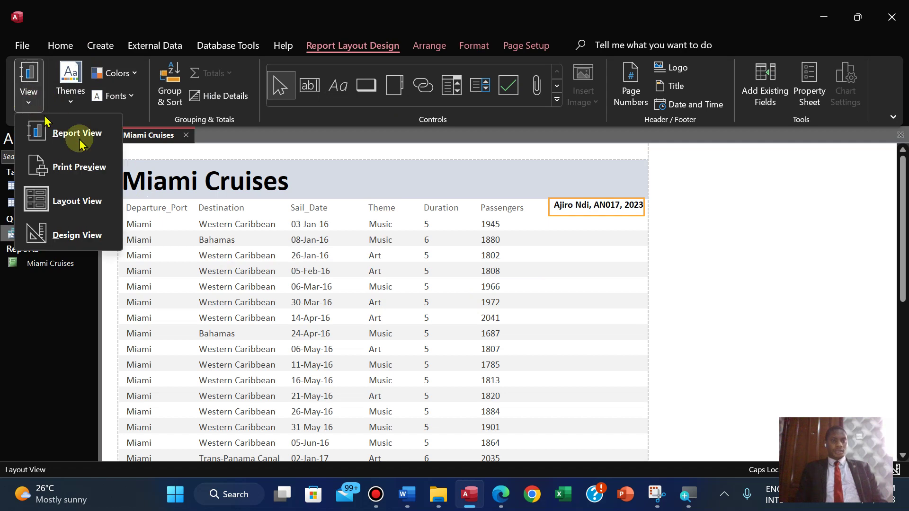
pyautogui.click(87, 166)
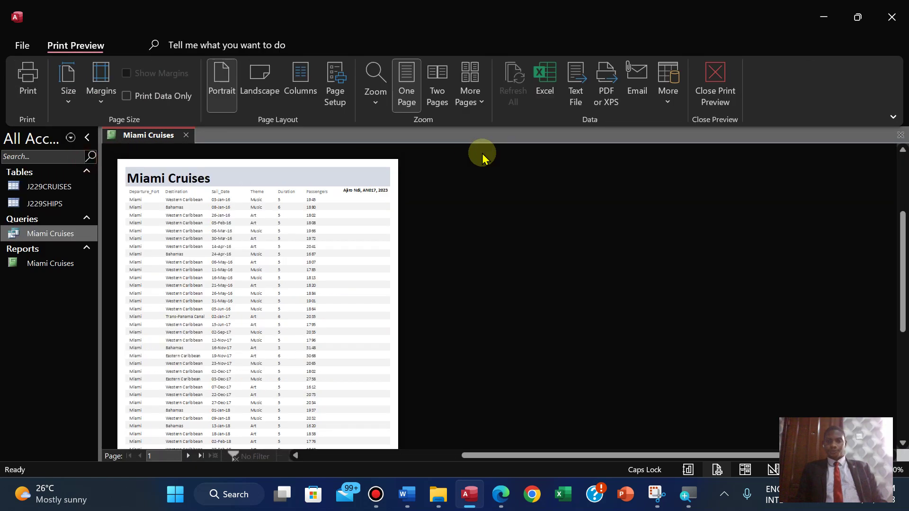
pyautogui.click(349, 246)
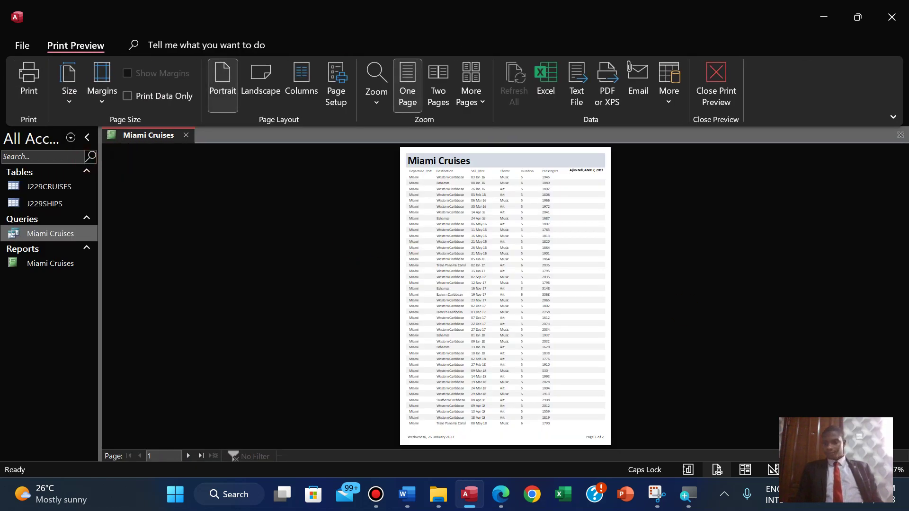
pyautogui.click(884, 469)
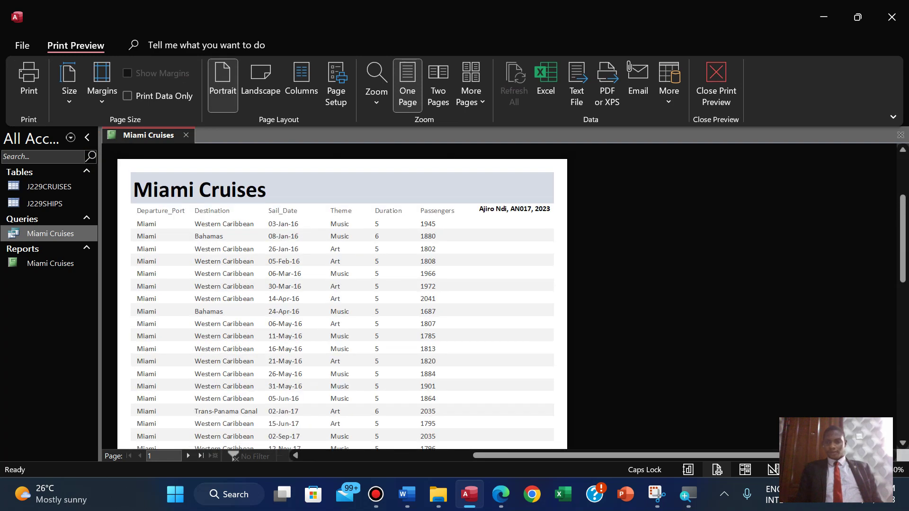
pyautogui.click(884, 469)
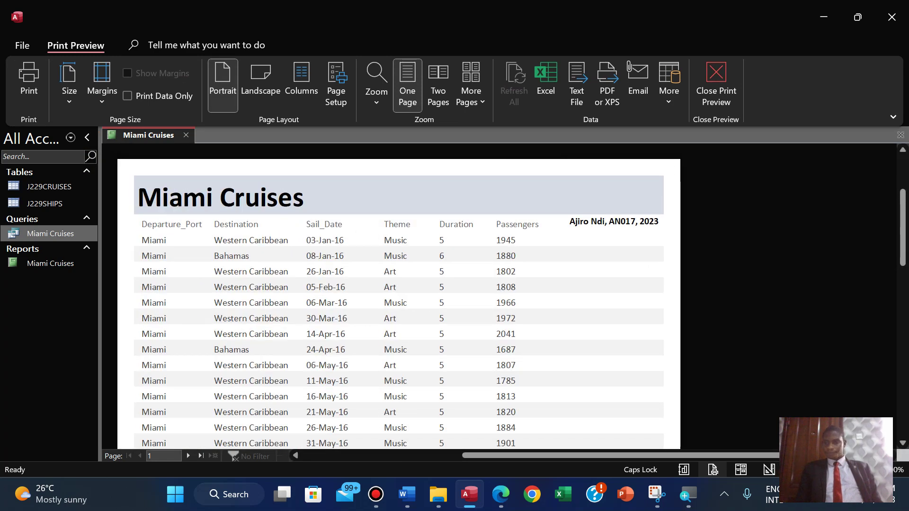
pyautogui.press('z')
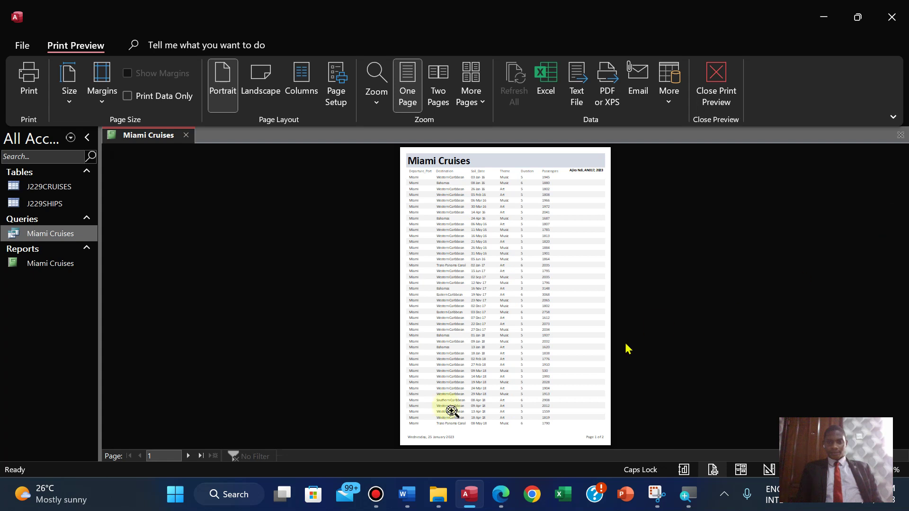
pyautogui.click(188, 457)
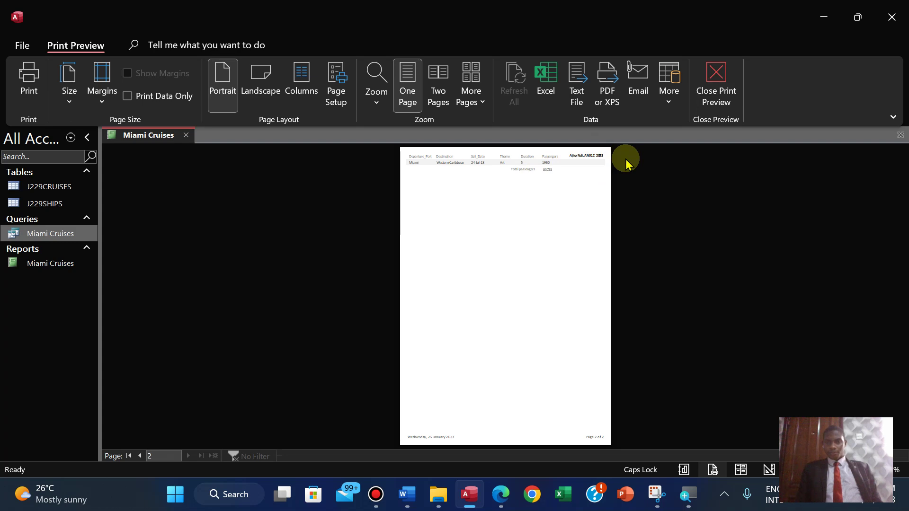
pyautogui.click(29, 97)
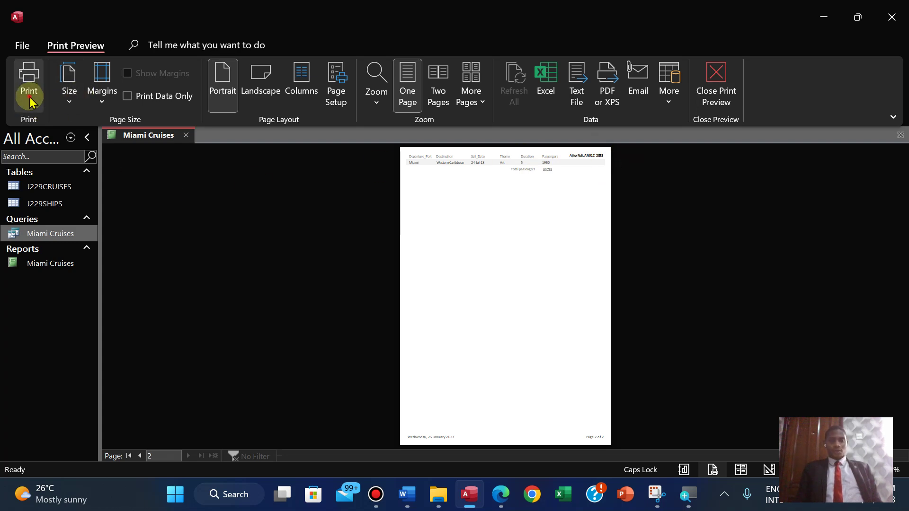
# - Copy the 'PRINTOUT 2' heading from the question paper PDF
pyautogui.click(500, 495)
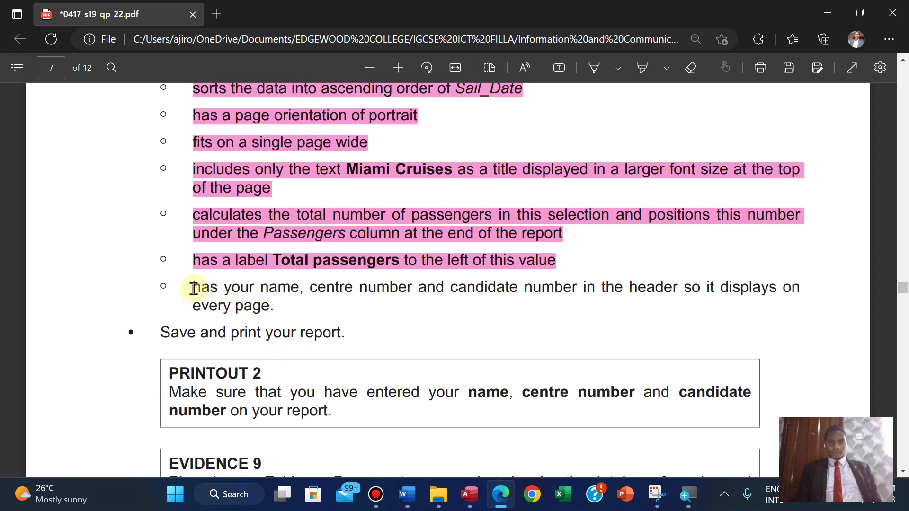
pyautogui.moveTo(168, 375); pyautogui.dragTo(270, 373)
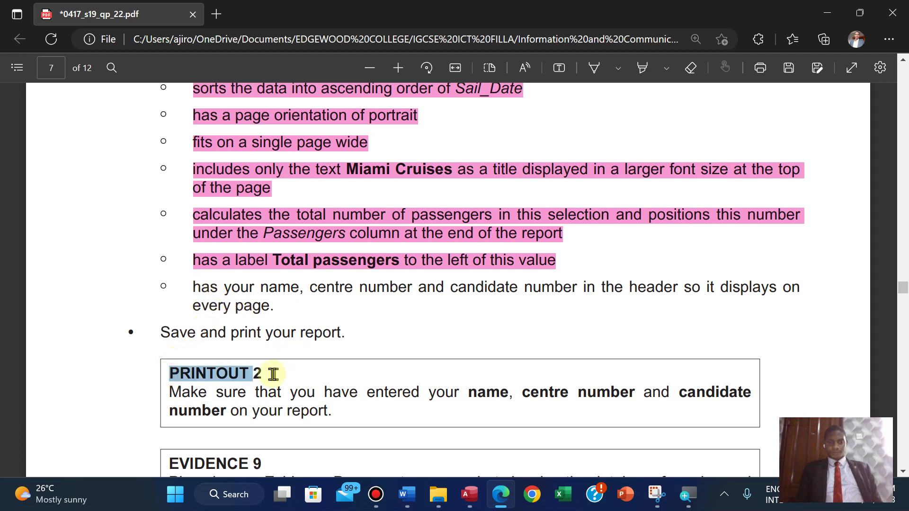
pyautogui.rightClick(263, 376)
pyautogui.click(298, 254)
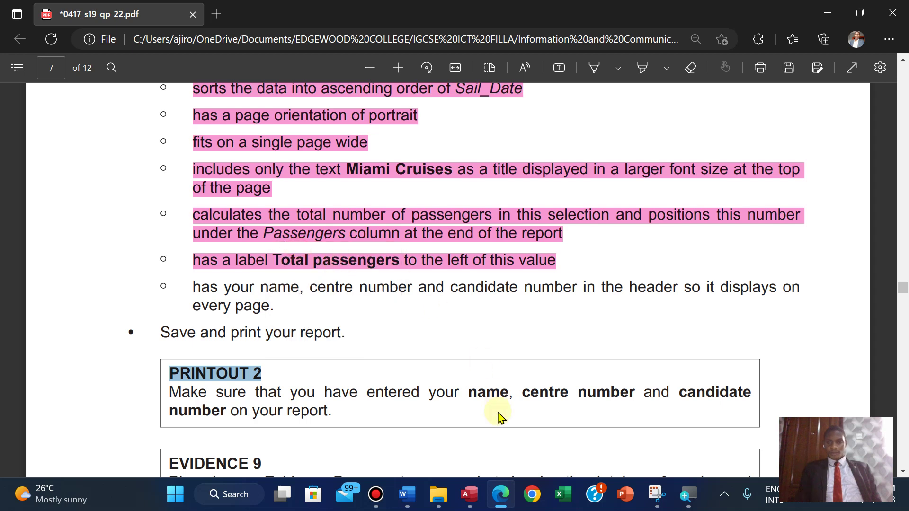
# - Print the report to a PDF named PRINTOUT 2 in the paper 22 confidential source files folder, then close Print Preview
pyautogui.click(469, 494)
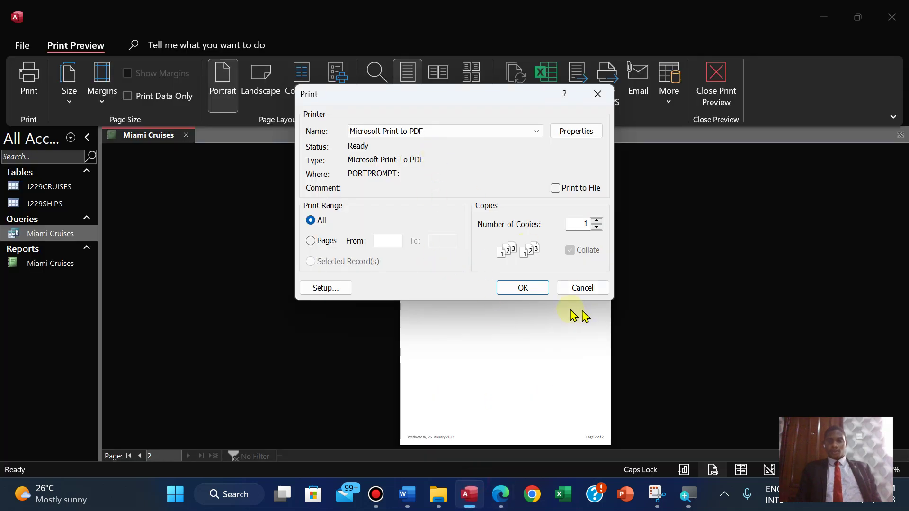
pyautogui.click(520, 295)
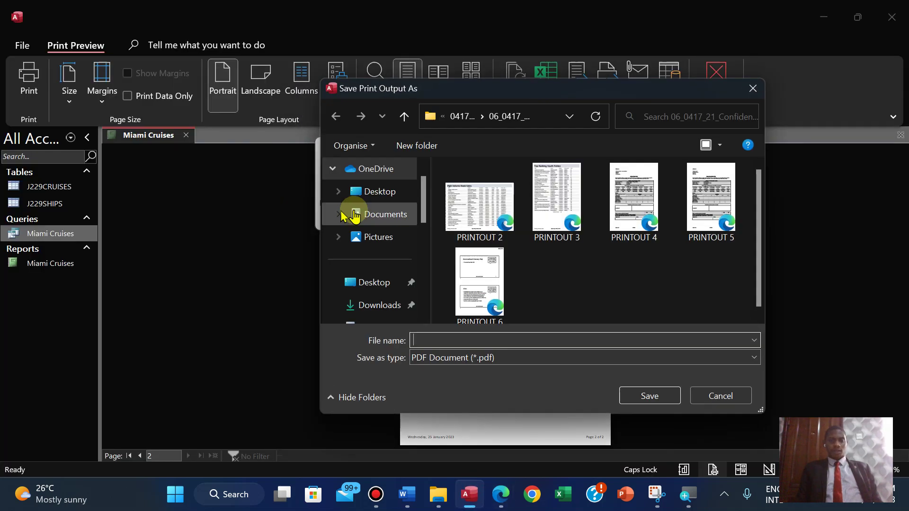
pyautogui.click(461, 123)
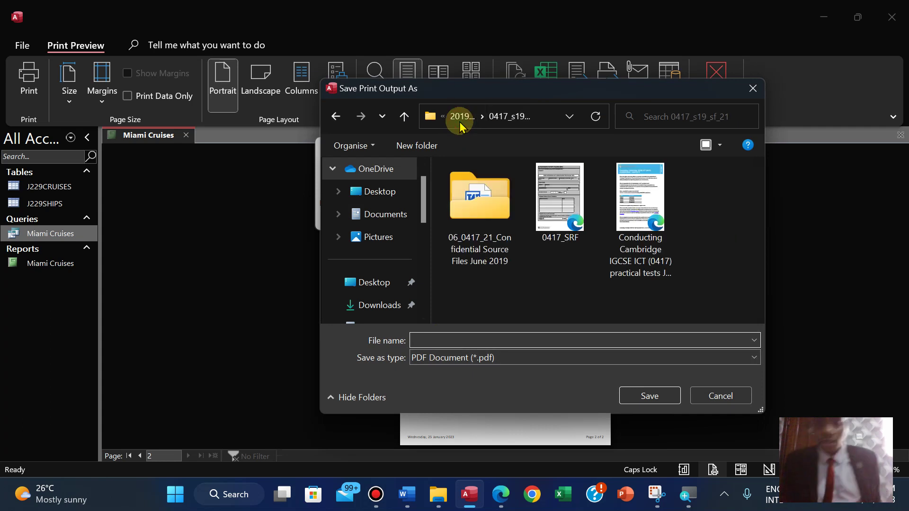
pyautogui.doubleClick(467, 201)
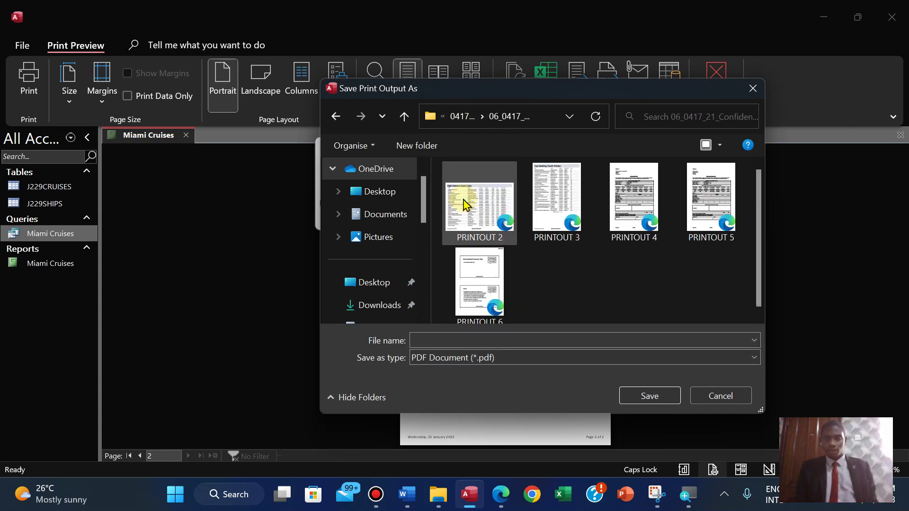
pyautogui.click(462, 117)
pyautogui.click(461, 120)
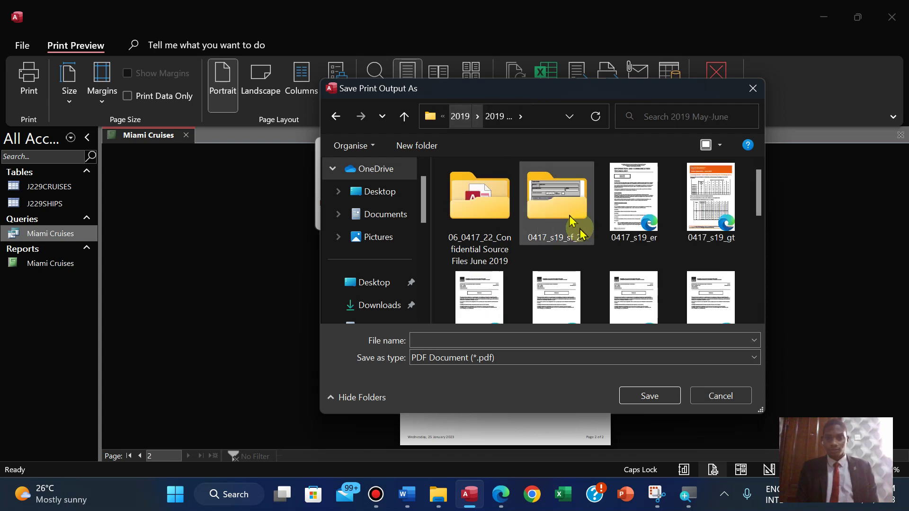
pyautogui.doubleClick(502, 232)
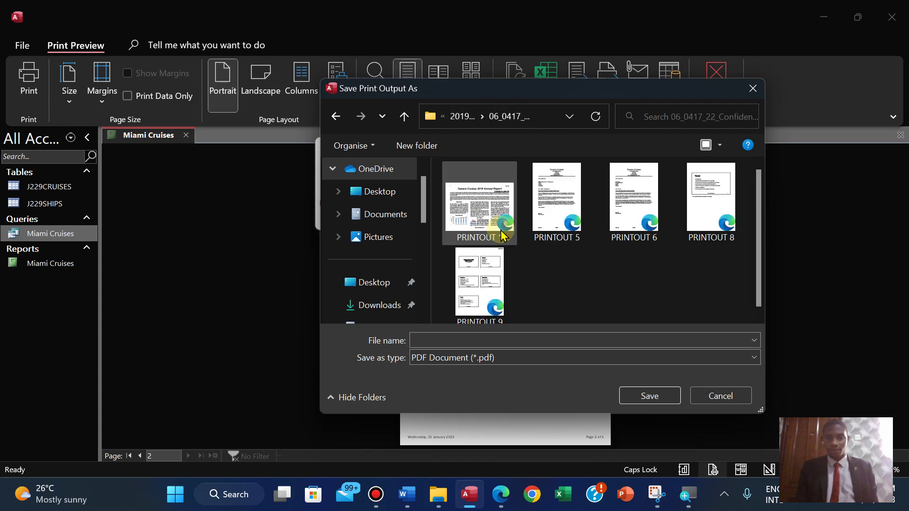
pyautogui.click(448, 339)
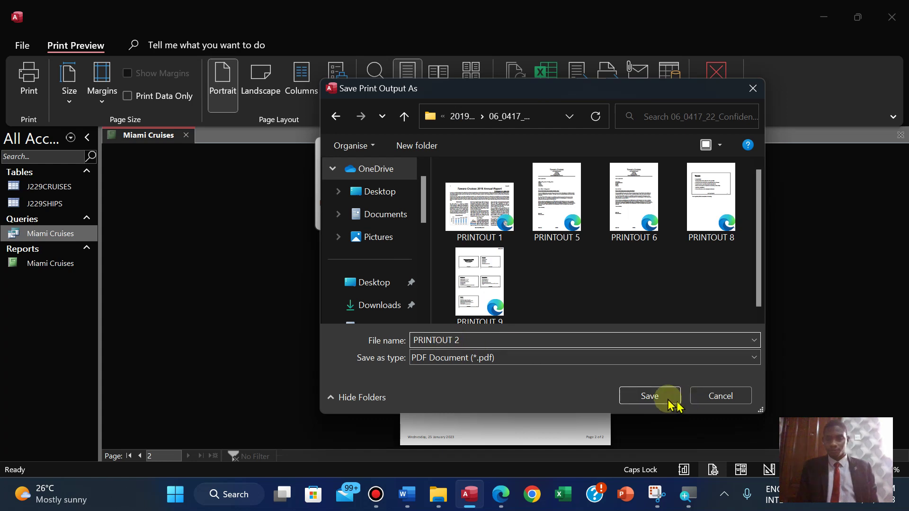
pyautogui.click(649, 397)
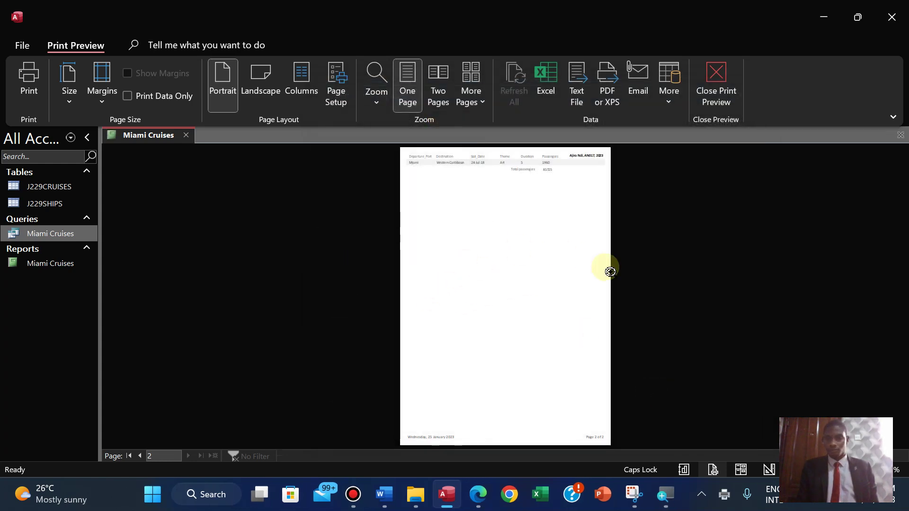
pyautogui.click(718, 90)
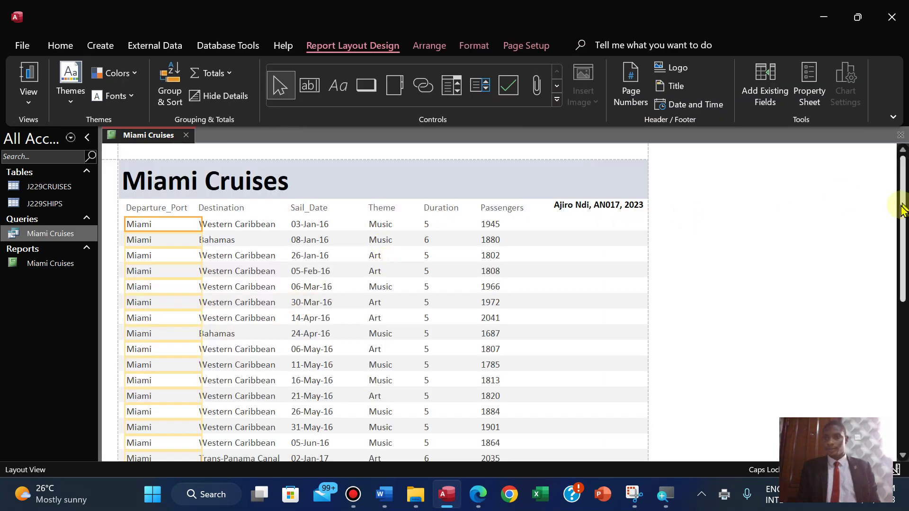
# - In Layout View, drag the Departure_Port column's right edge left until it just fits 'Miami'
pyautogui.moveTo(901, 211); pyautogui.dragTo(899, 248)
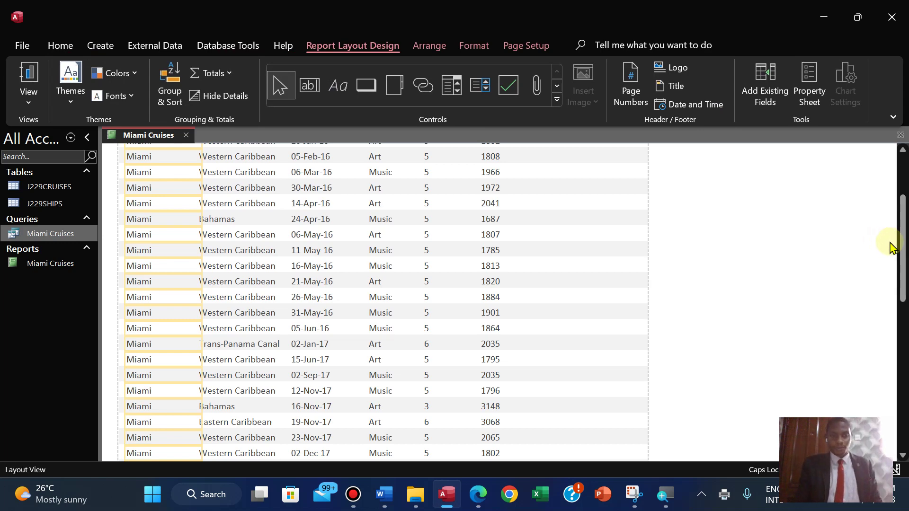
pyautogui.click(888, 245)
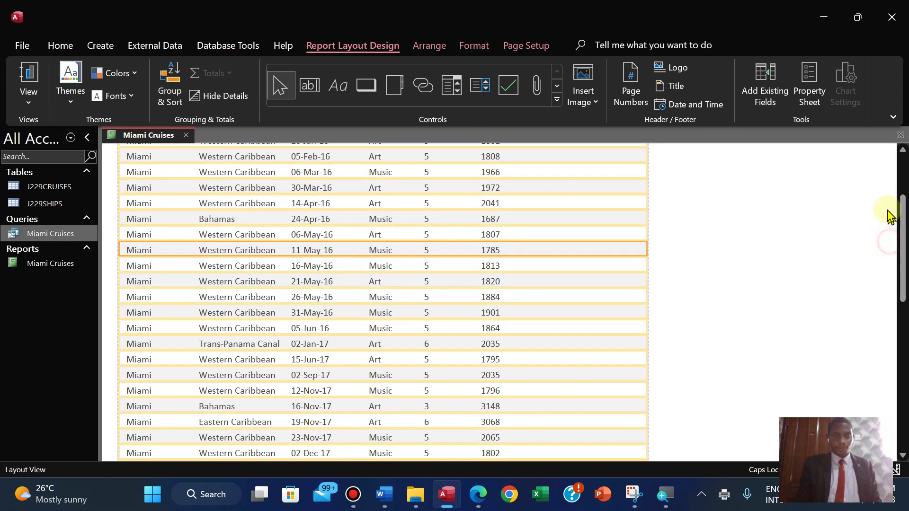
pyautogui.click(147, 226)
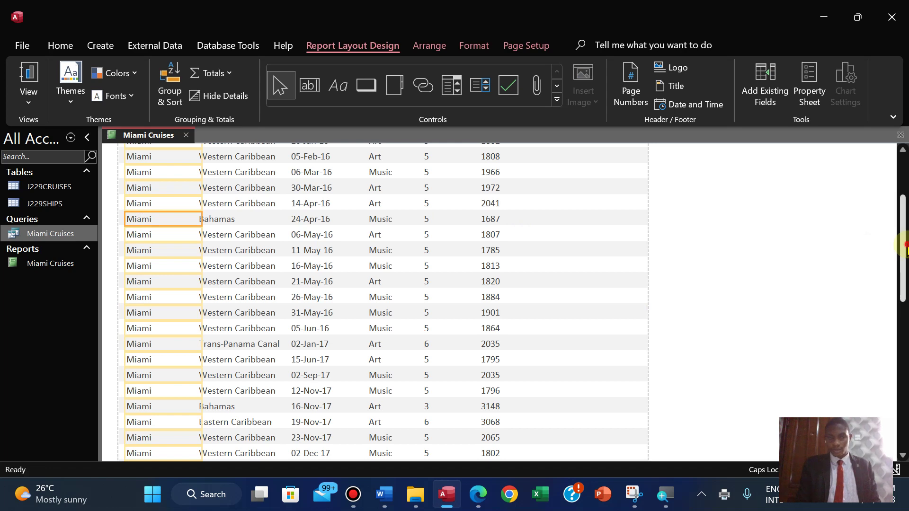
pyautogui.moveTo(902, 227); pyautogui.dragTo(901, 185)
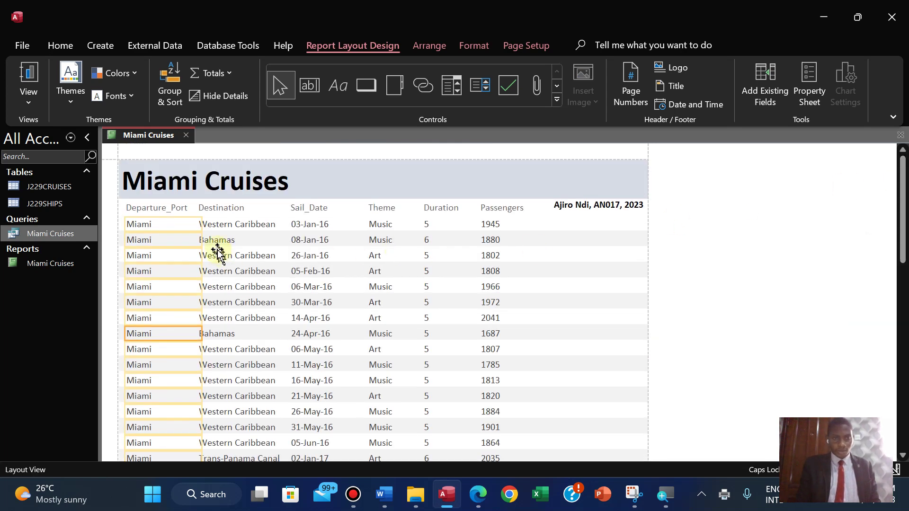
pyautogui.moveTo(200, 226); pyautogui.dragTo(182, 229)
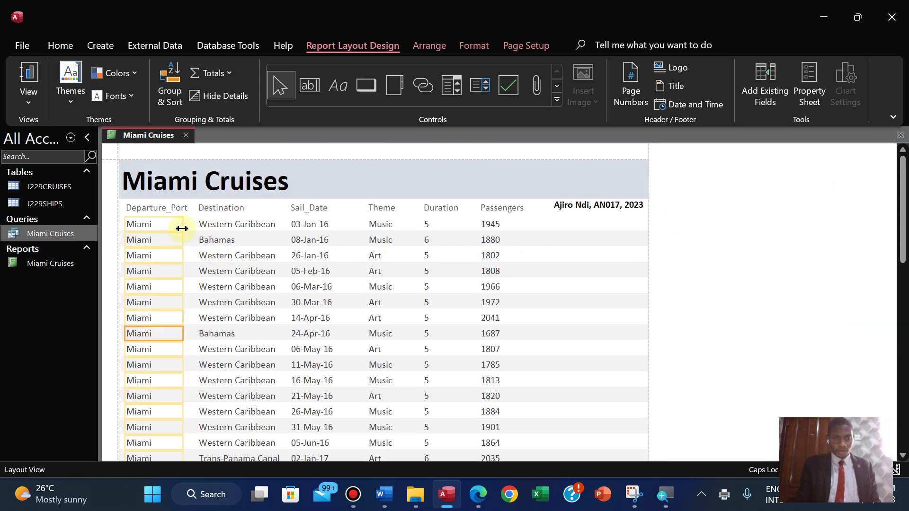
pyautogui.click(416, 495)
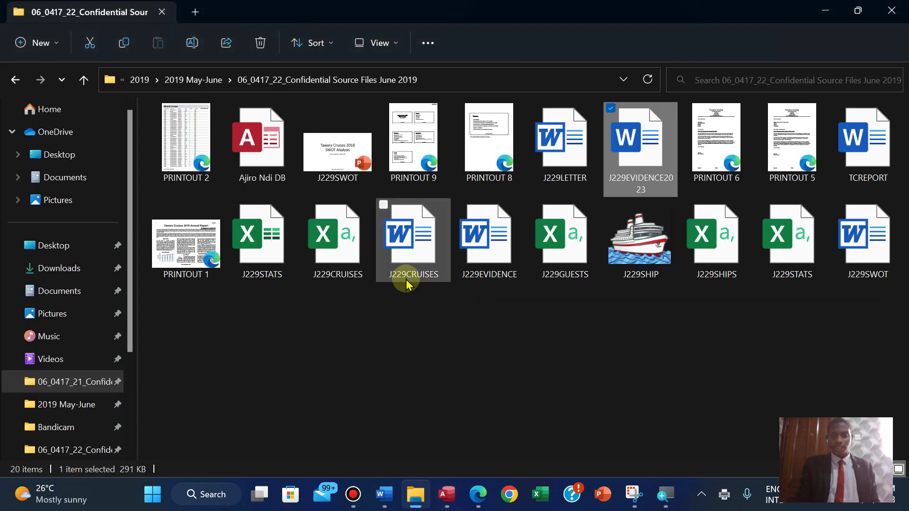
# - Open PRINTOUT 2.pdf and scroll through the two-page report totalling 85725 passengers
pyautogui.doubleClick(188, 148)
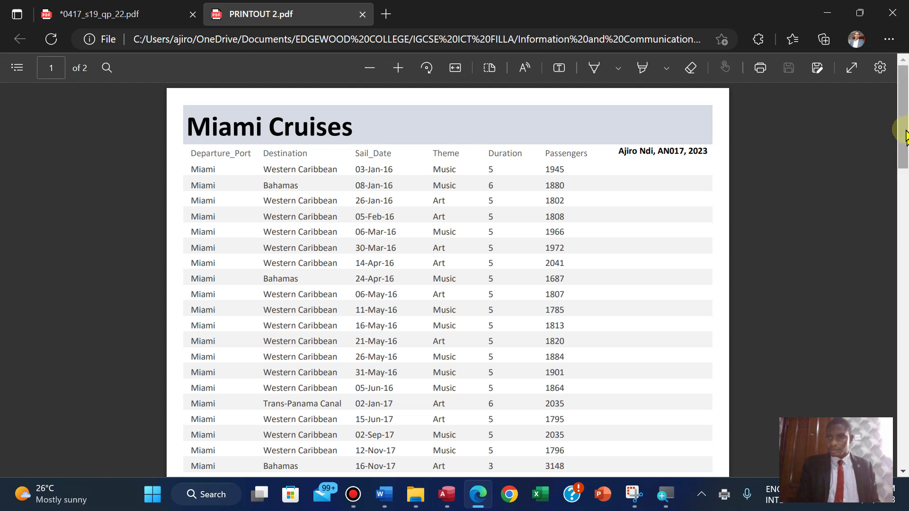
pyautogui.moveTo(904, 132); pyautogui.dragTo(868, 120)
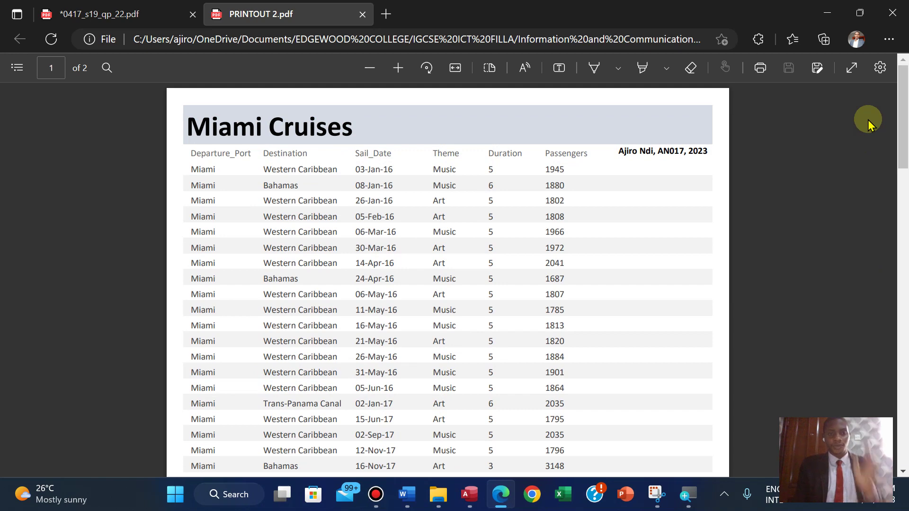
# - Close the PRINTOUT 2 PDF and highlight the header and save-and-print requirement lines pink
pyautogui.click(363, 14)
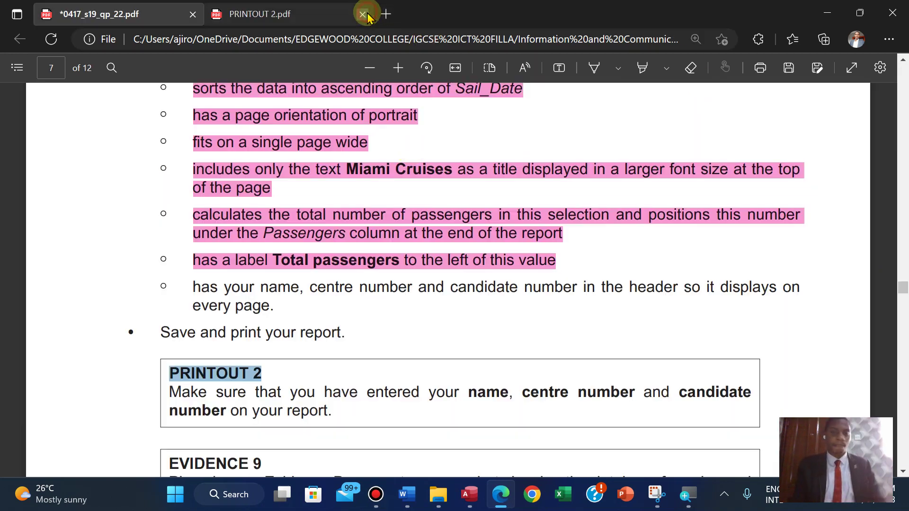
pyautogui.moveTo(193, 291); pyautogui.dragTo(355, 416)
pyautogui.click(307, 394)
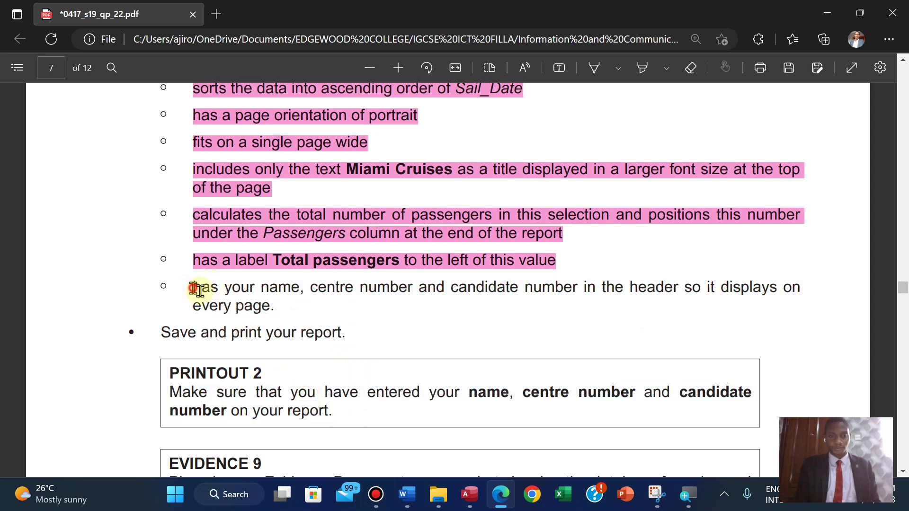
pyautogui.moveTo(193, 289); pyautogui.dragTo(350, 340)
pyautogui.click(258, 325)
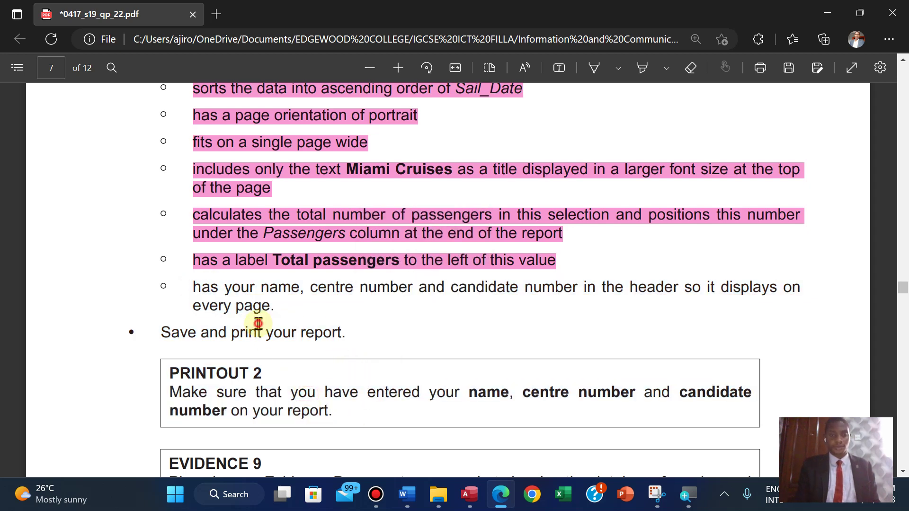
pyautogui.moveTo(195, 287); pyautogui.dragTo(347, 332)
pyautogui.moveTo(407, 258)
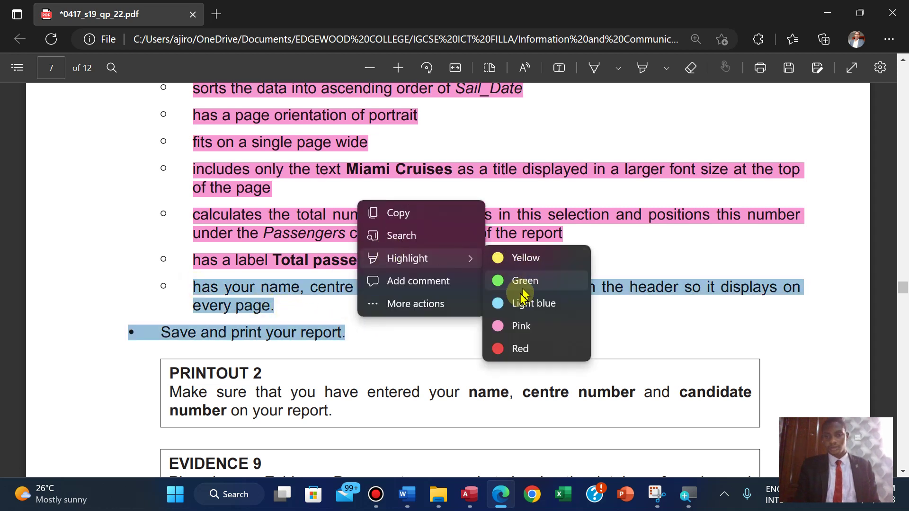
pyautogui.click(518, 325)
# - Highlight the PRINTOUT 2 instruction box text green
pyautogui.scroll(-3, 517, 324)
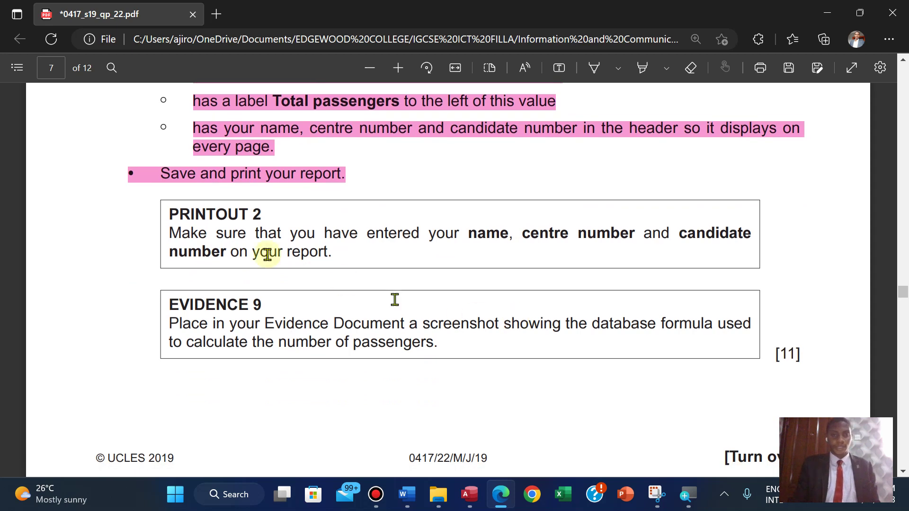
pyautogui.moveTo(257, 230); pyautogui.dragTo(335, 271)
pyautogui.click(167, 211)
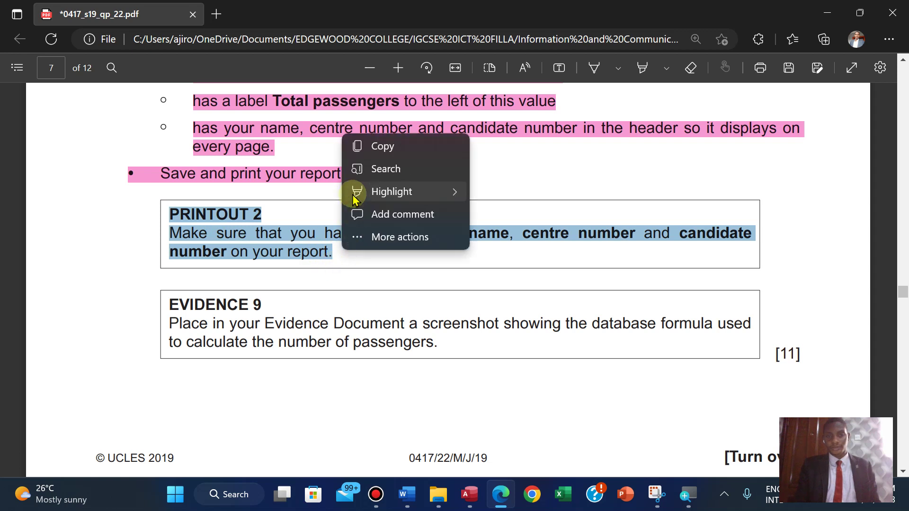
pyautogui.moveTo(443, 194)
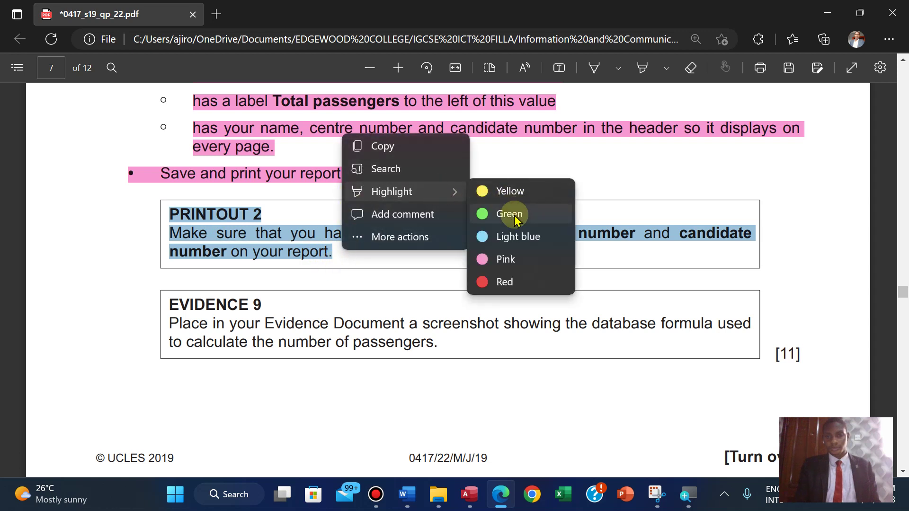
pyautogui.click(495, 211)
pyautogui.scroll(-2, 515, 220)
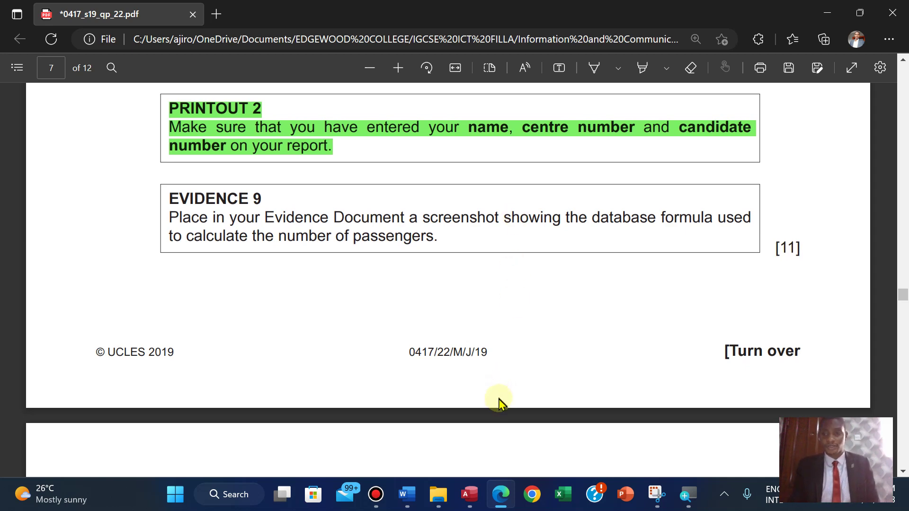
# - In Design View, widen the Total passengers sum box so =Sum([Passengers]) shows fully
pyautogui.click(467, 494)
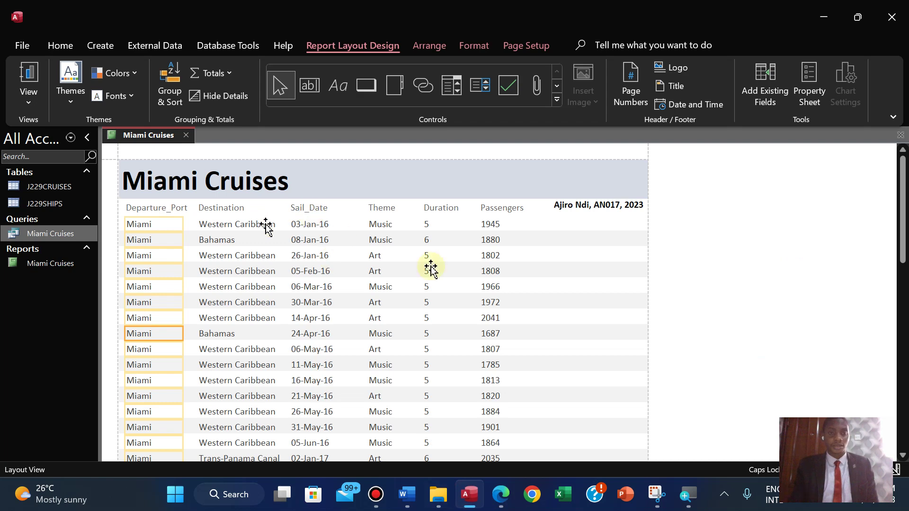
pyautogui.click(28, 94)
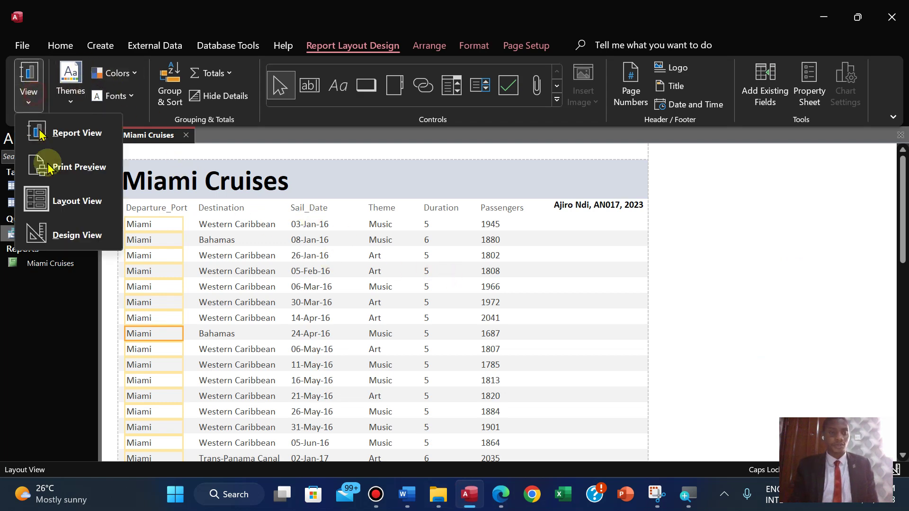
pyautogui.click(56, 232)
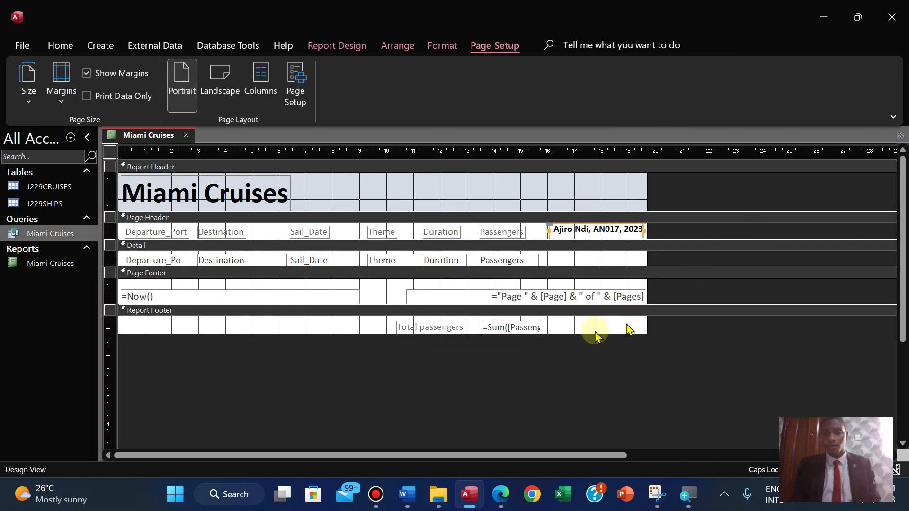
pyautogui.click(520, 328)
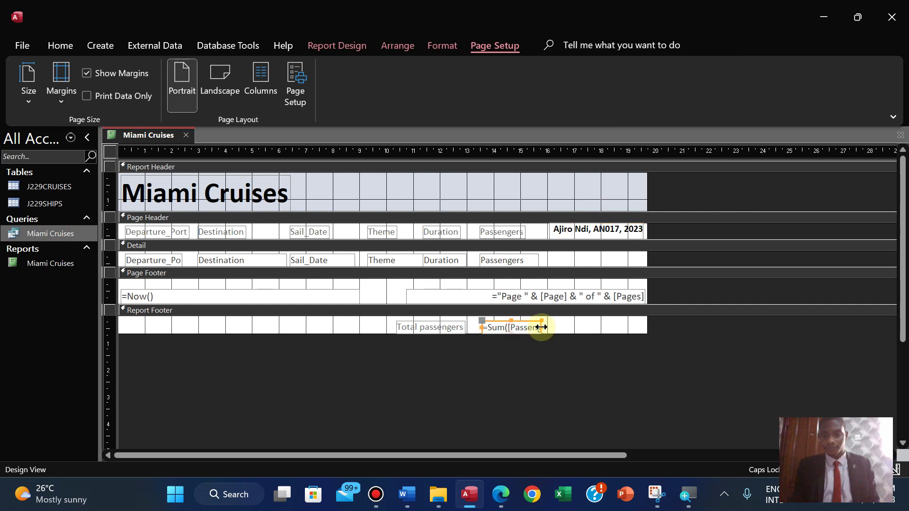
pyautogui.moveTo(541, 327); pyautogui.dragTo(569, 327)
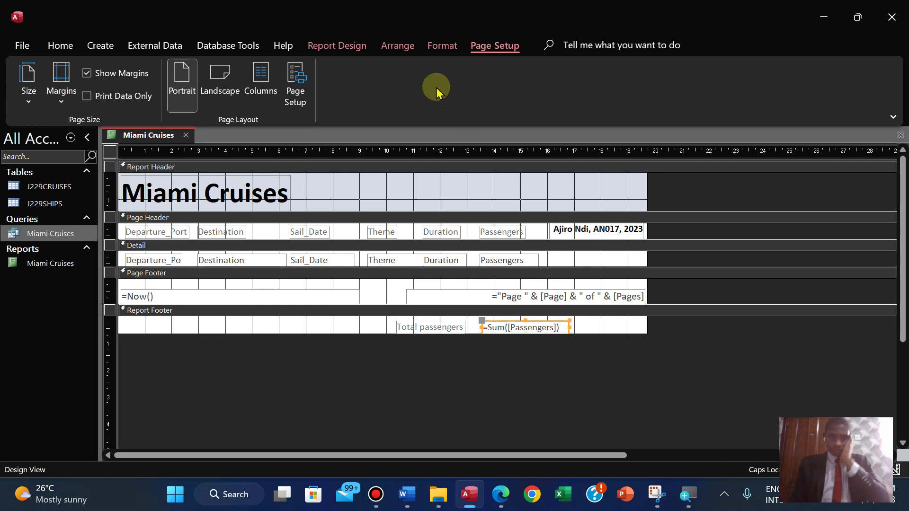
# - Snip a screenshot of the Total passengers label and its =Sum formula box
pyautogui.click(657, 494)
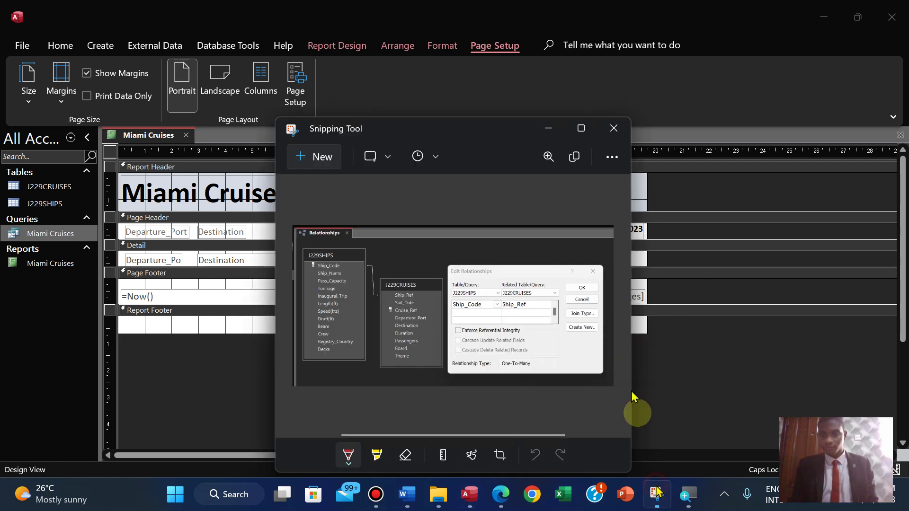
pyautogui.hotkey('ctrl', 'n')
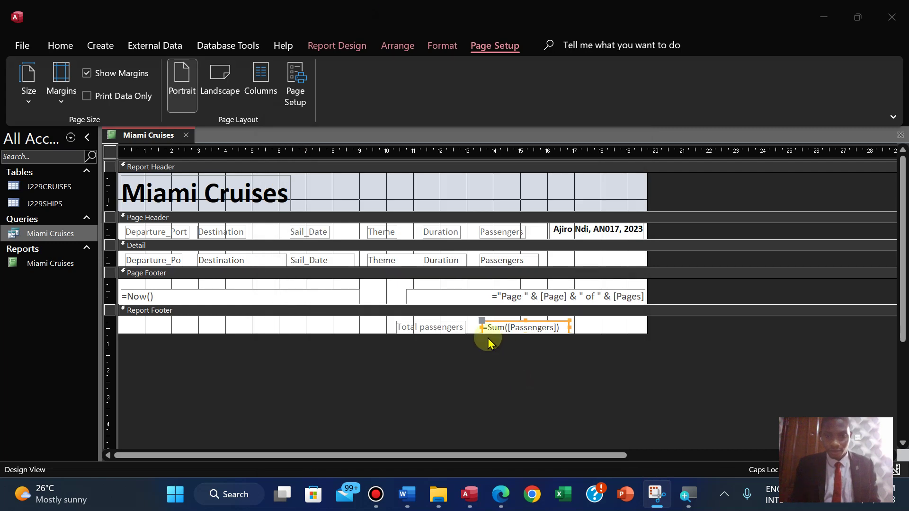
pyautogui.moveTo(420, 320); pyautogui.dragTo(587, 343)
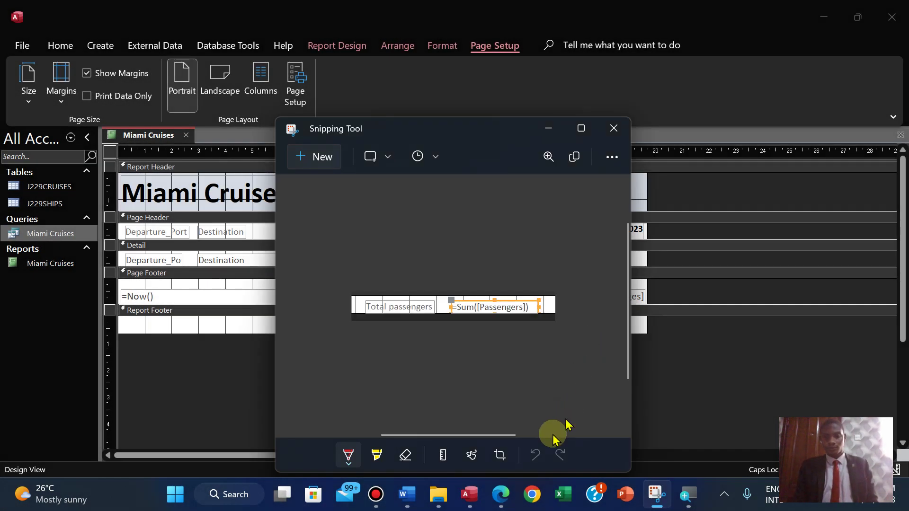
pyautogui.click(501, 493)
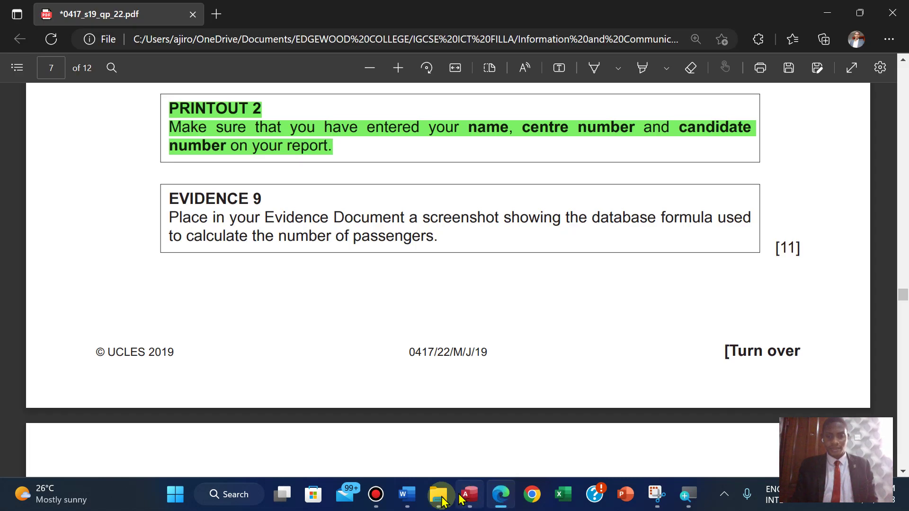
# - Paste the formula screenshot onto the blank line below Step 23 in the evidence document
pyautogui.moveTo(407, 494)
pyautogui.click(408, 425)
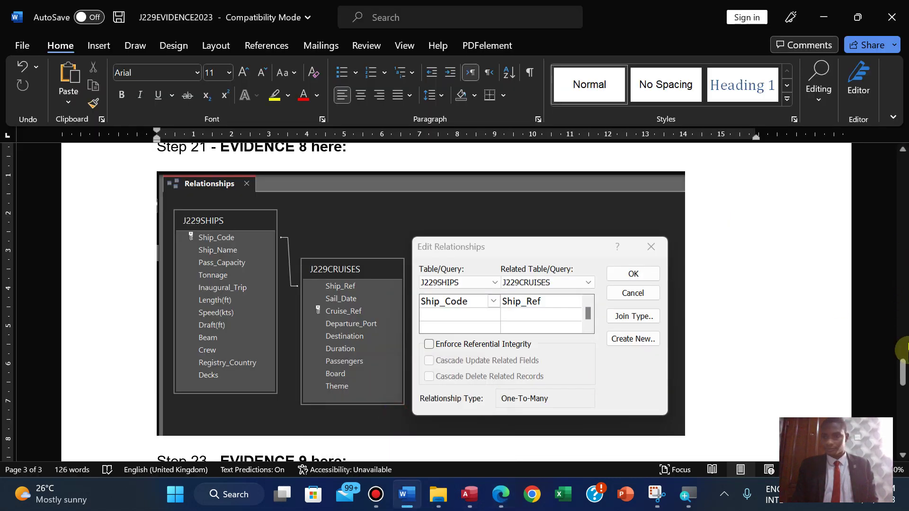
pyautogui.moveTo(903, 369); pyautogui.dragTo(903, 392)
pyautogui.click(179, 229)
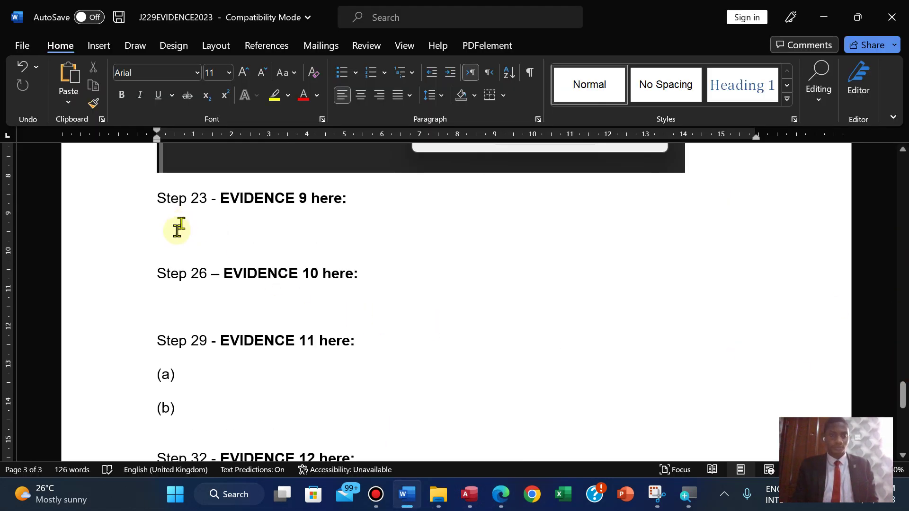
pyautogui.hotkey('ctrl', 'v')
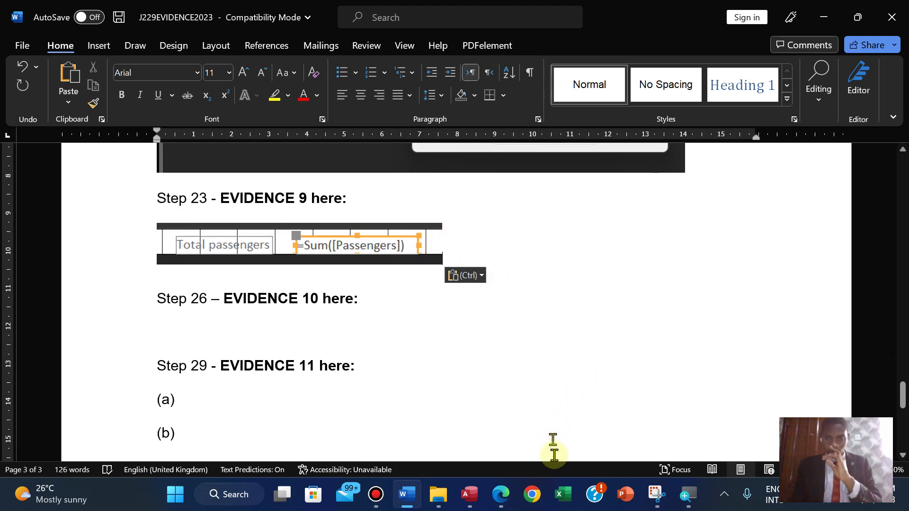
# - Take a new snip of the Total passengers formula area in the Access report design
pyautogui.click(502, 495)
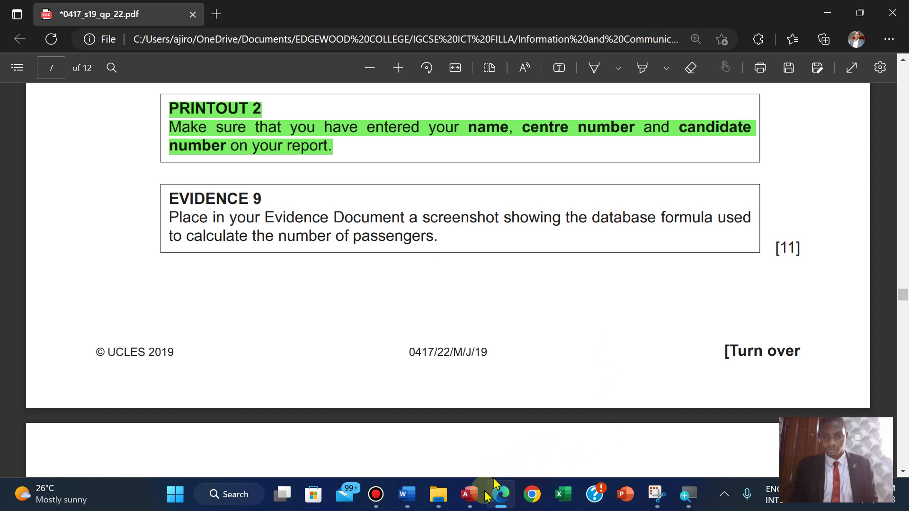
pyautogui.click(469, 494)
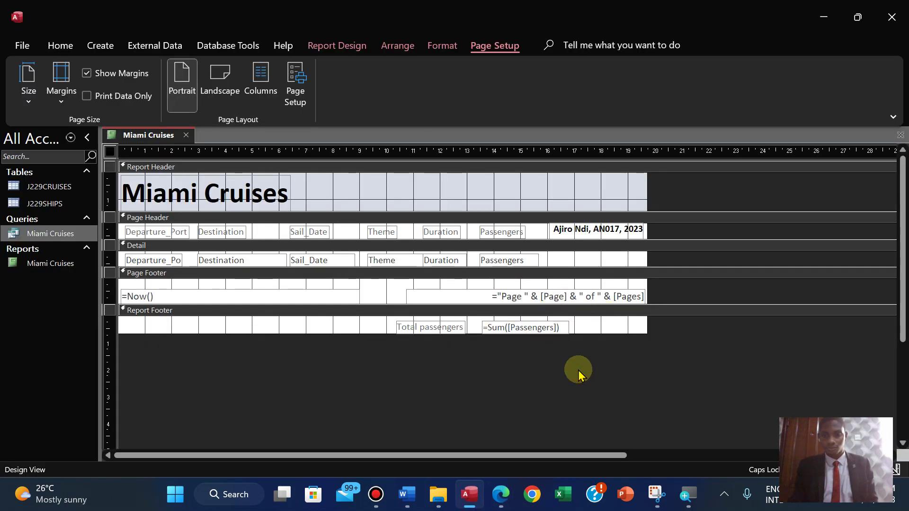
pyautogui.click(657, 494)
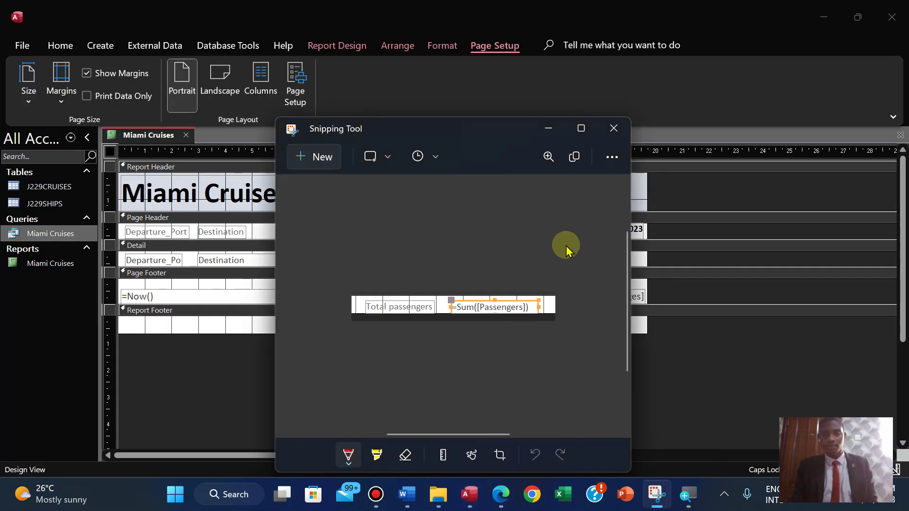
pyautogui.click(319, 158)
pyautogui.moveTo(382, 312); pyautogui.dragTo(579, 341)
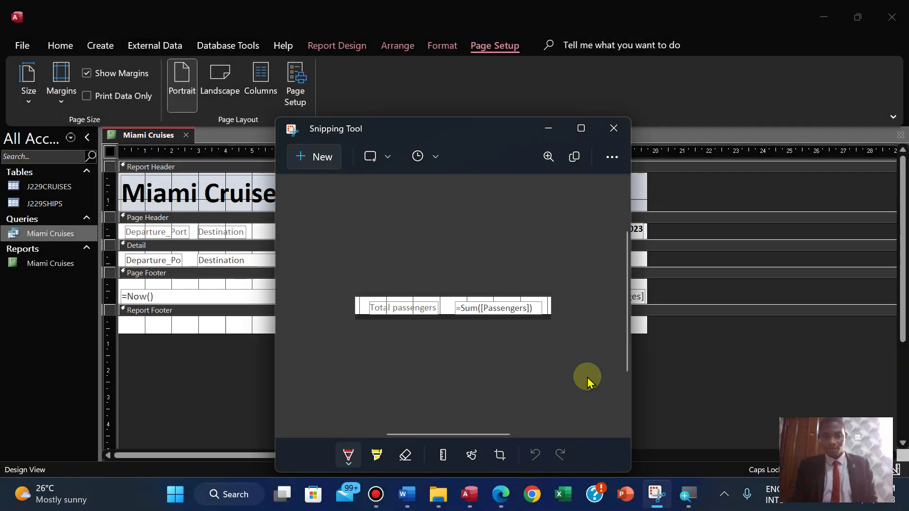
# - Replace the old Step 23 picture with the new snip and enlarge it to about double width
pyautogui.moveTo(407, 494)
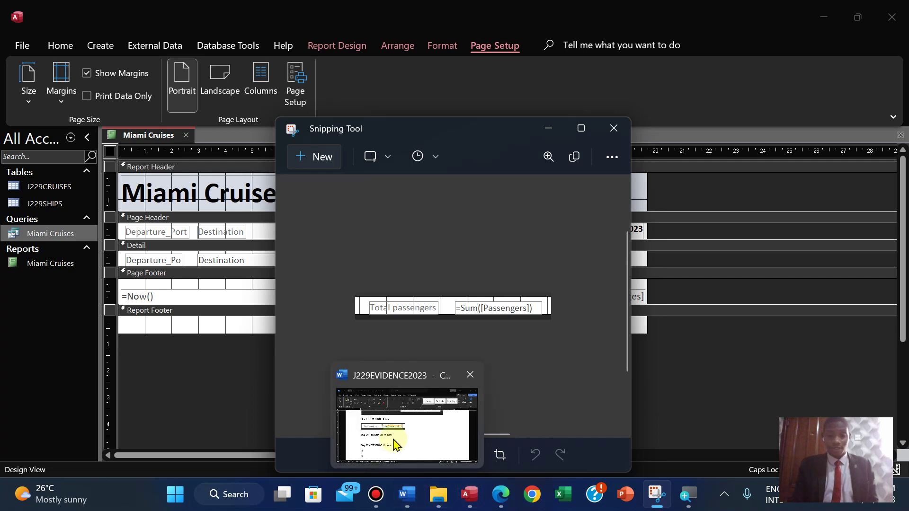
pyautogui.click(396, 443)
pyautogui.click(294, 247)
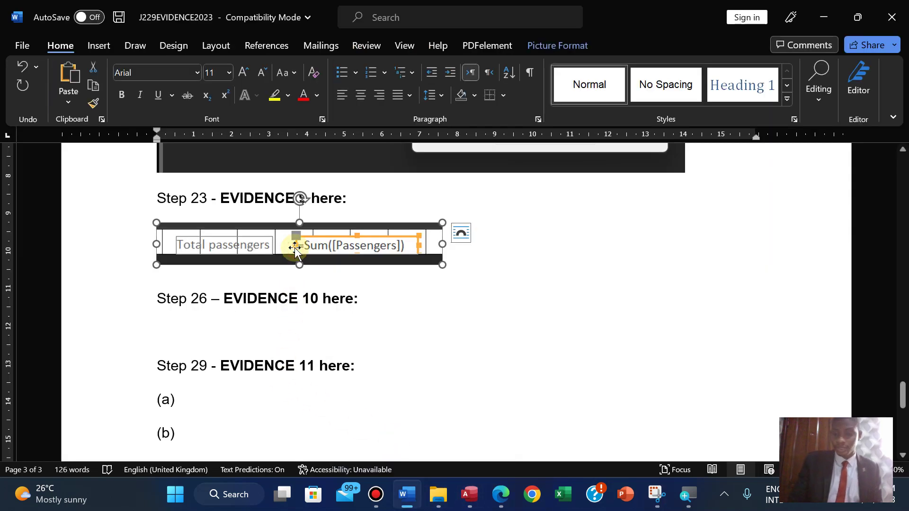
pyautogui.press('Delete')
pyautogui.hotkey('ctrl', 'v')
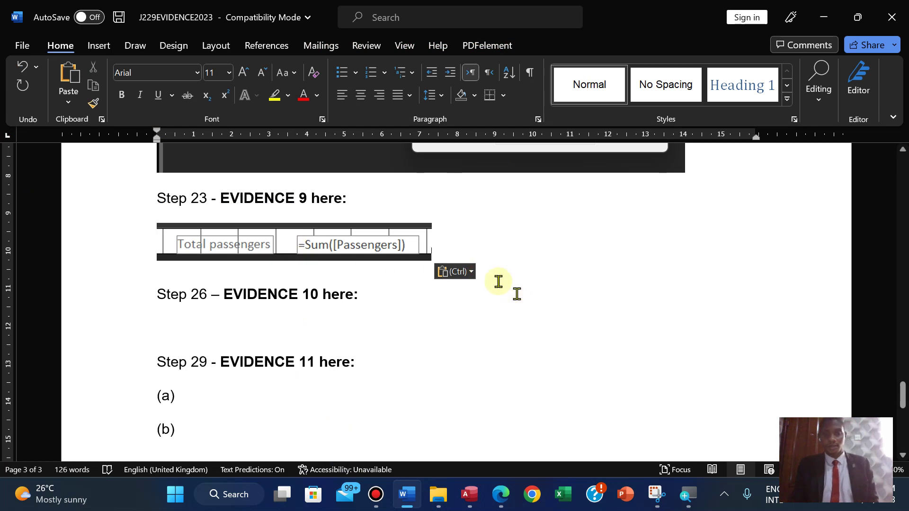
pyautogui.click(398, 250)
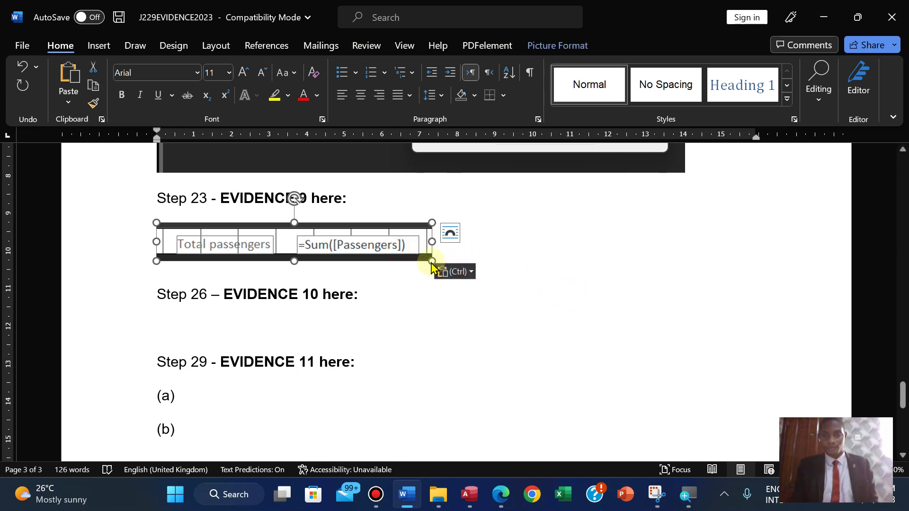
pyautogui.moveTo(431, 260); pyautogui.dragTo(518, 288)
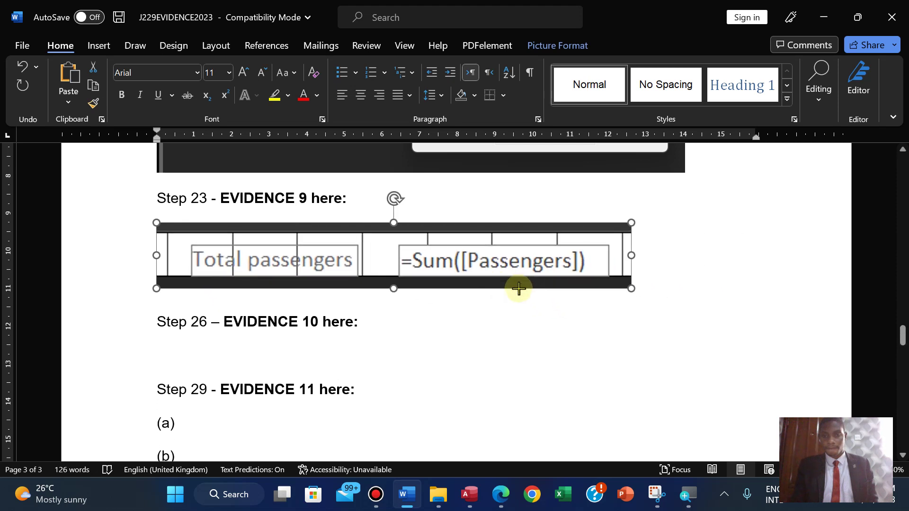
pyautogui.click(445, 322)
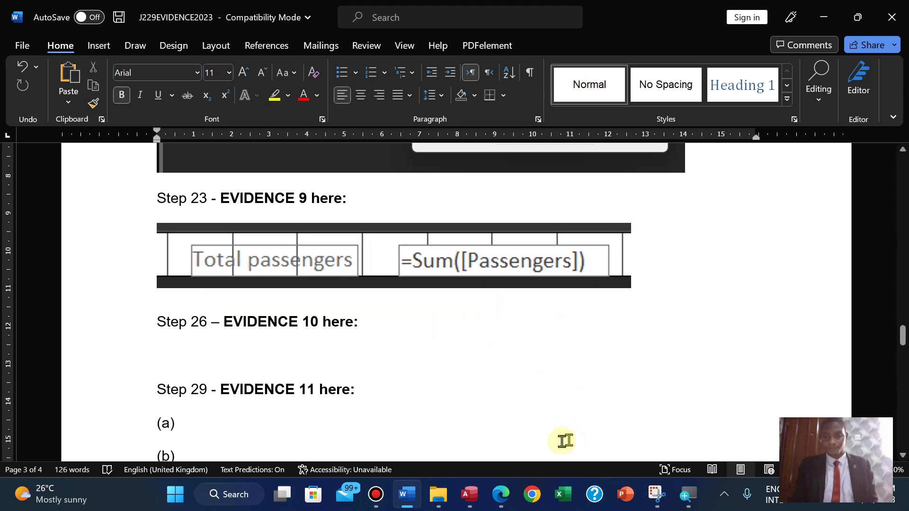
pyautogui.click(501, 496)
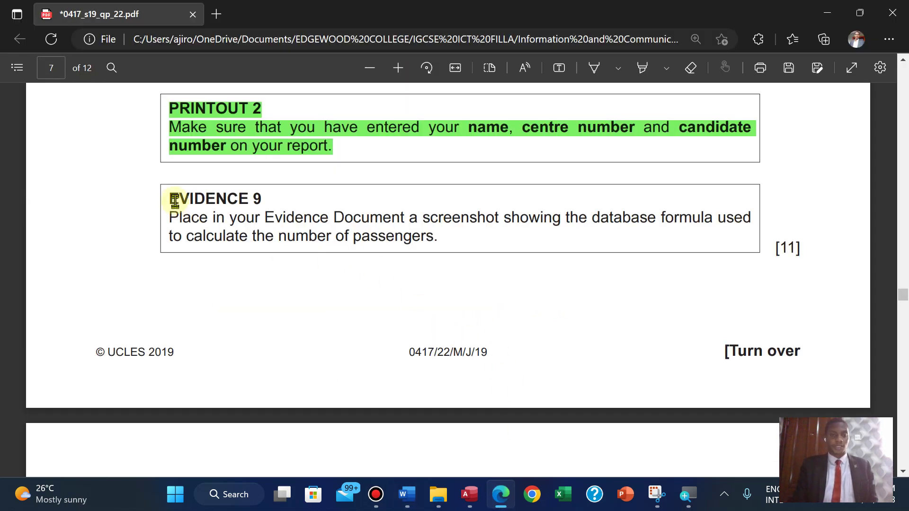
# - Highlight the Evidence 9 instruction text green
pyautogui.moveTo(171, 199); pyautogui.dragTo(442, 243)
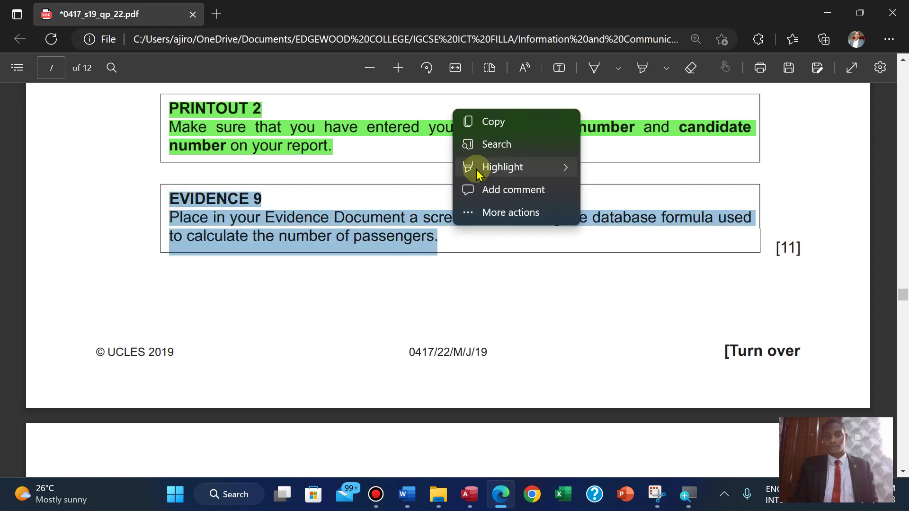
pyautogui.moveTo(473, 169)
pyautogui.click(613, 192)
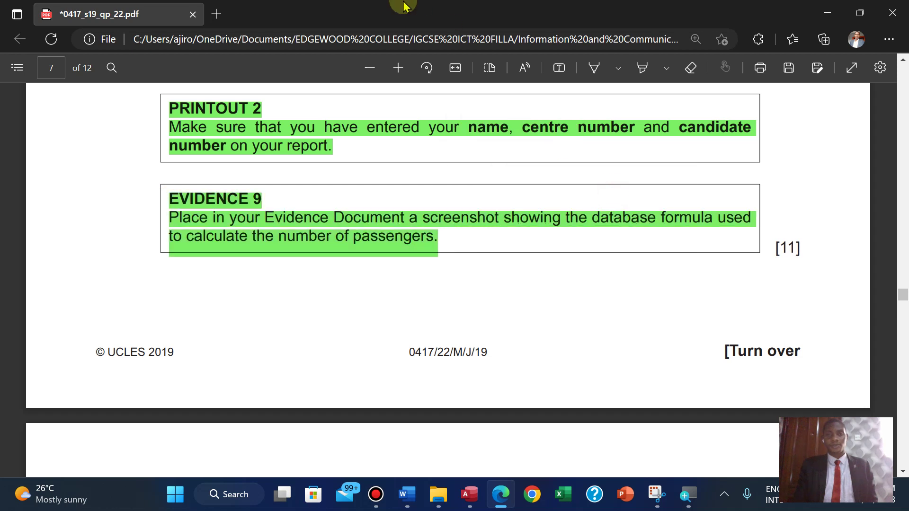
pyautogui.moveTo(520, 9)
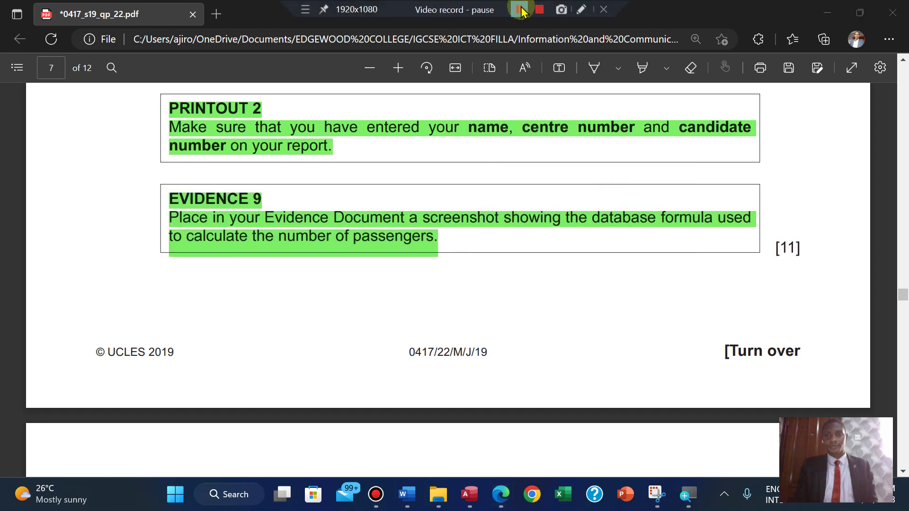
# - Scroll down to question 24's report requirements on page 8
pyautogui.scroll(-2, 608, 201)
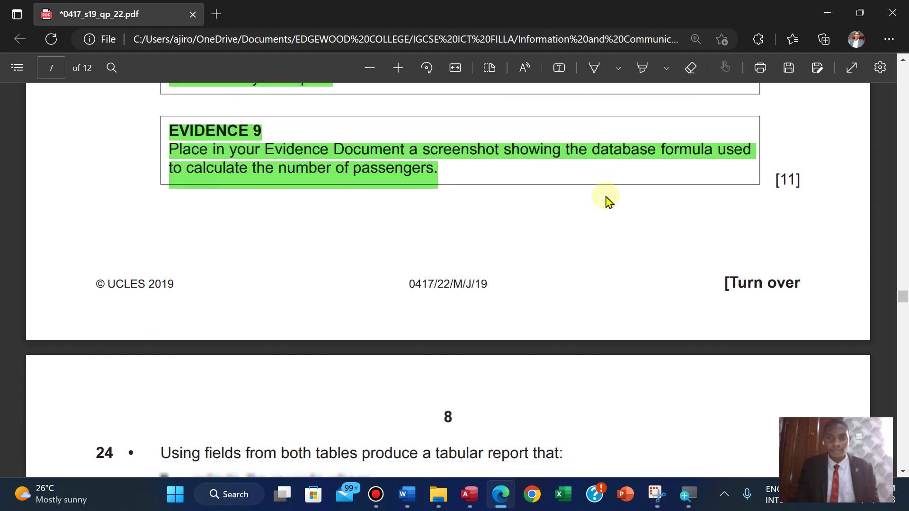
pyautogui.scroll(-8, 608, 201)
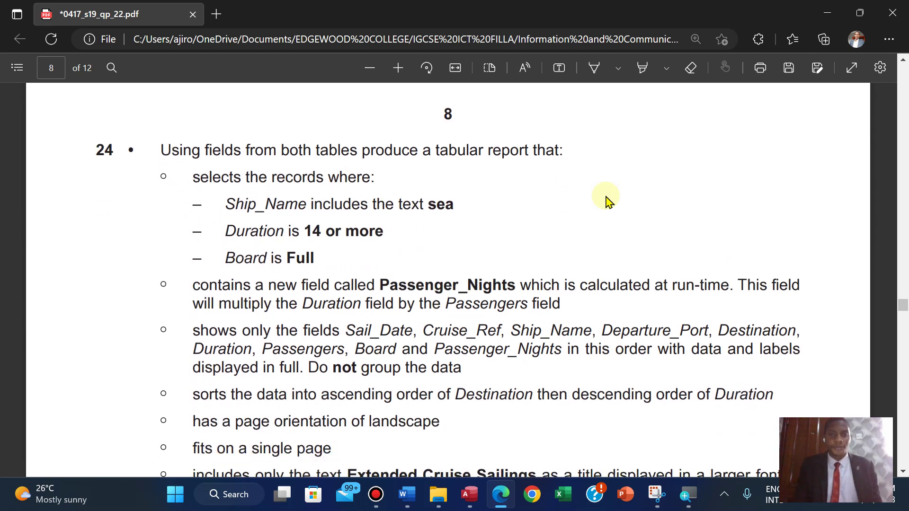
pyautogui.scroll(-1, 608, 202)
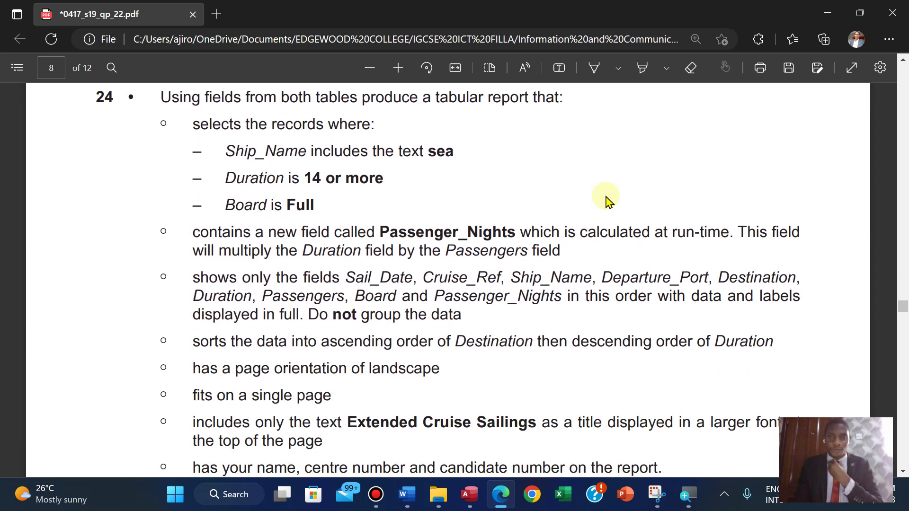
pyautogui.click(469, 494)
# - Switch the Miami Cruises report to Layout View and scroll through its data and passenger total
pyautogui.rightClick(150, 138)
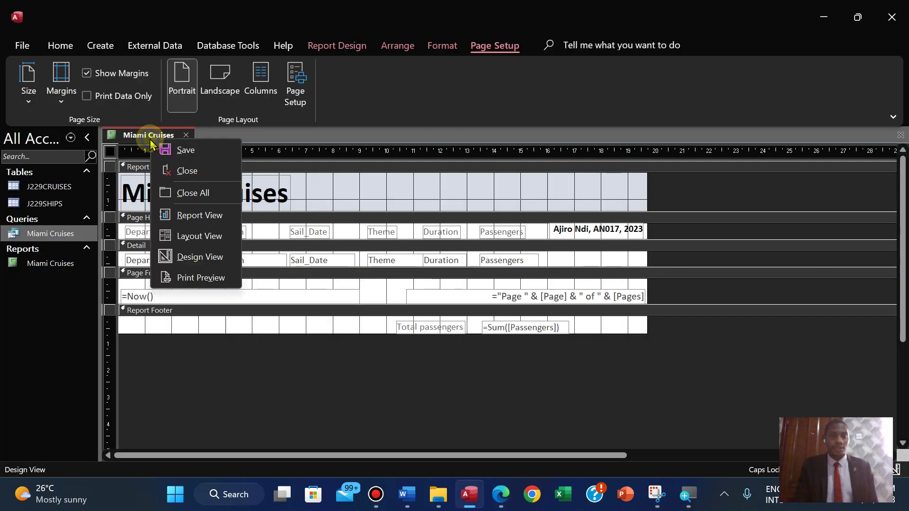
pyautogui.click(233, 364)
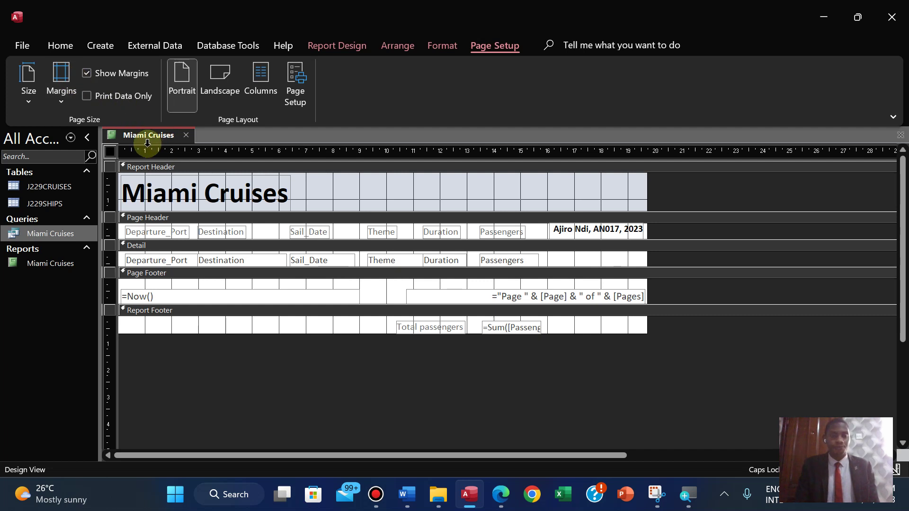
pyautogui.click(64, 45)
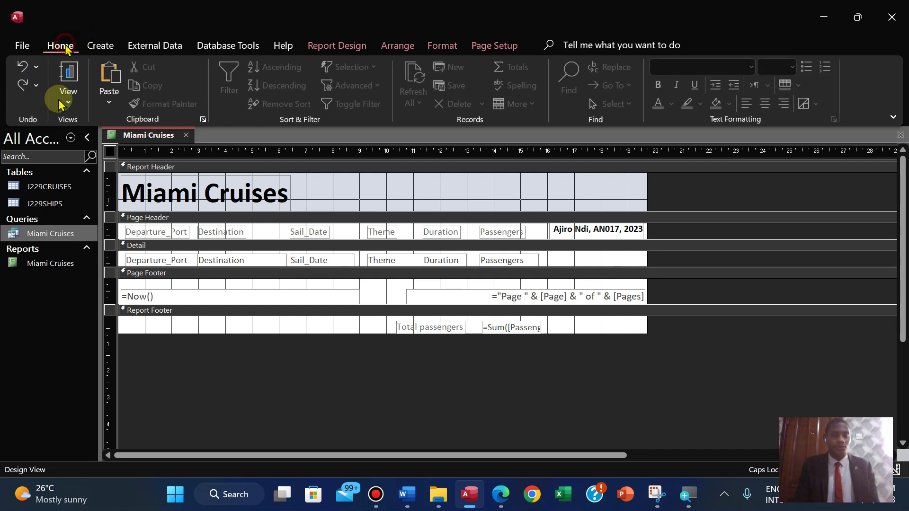
pyautogui.click(65, 97)
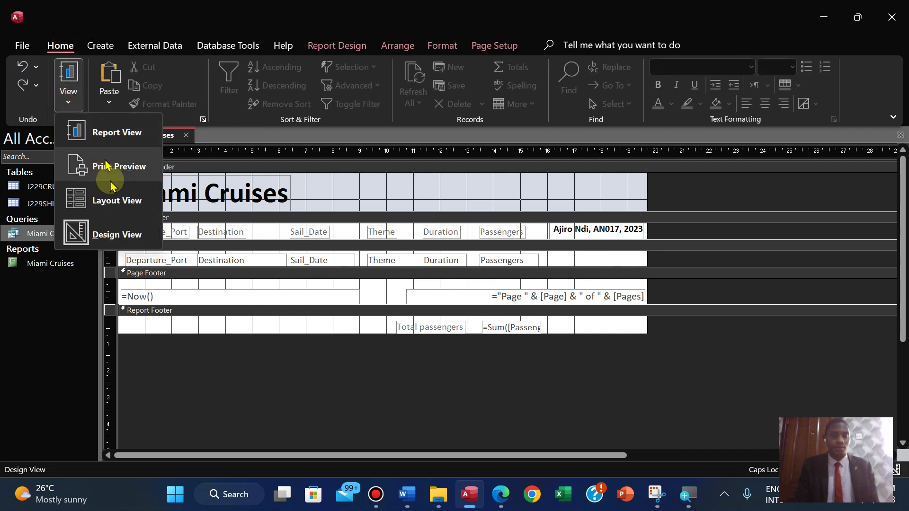
pyautogui.click(114, 213)
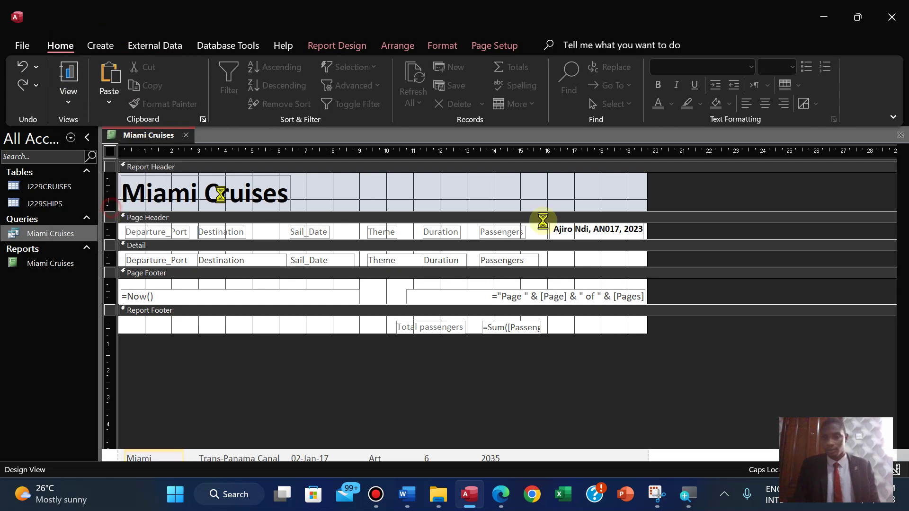
pyautogui.moveTo(902, 203); pyautogui.dragTo(903, 343)
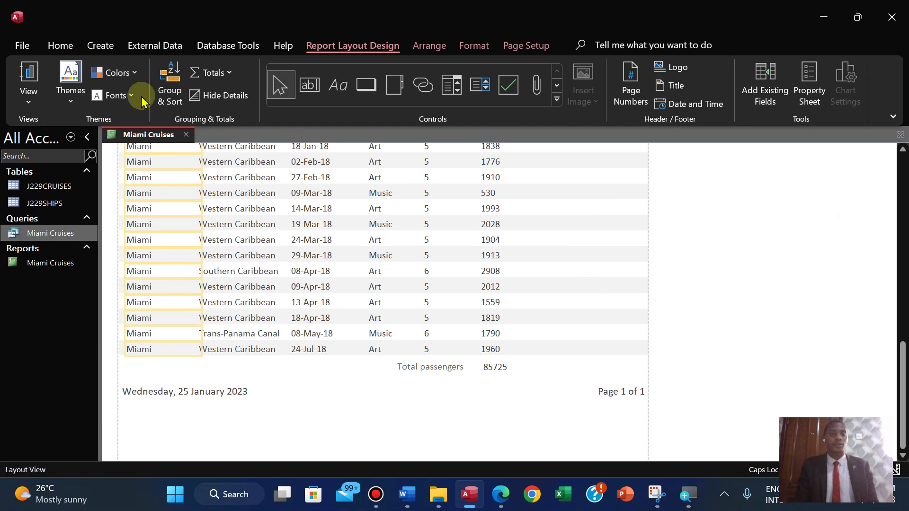
# - Close the Miami Cruises report, saving its design changes
pyautogui.rightClick(125, 135)
pyautogui.click(163, 168)
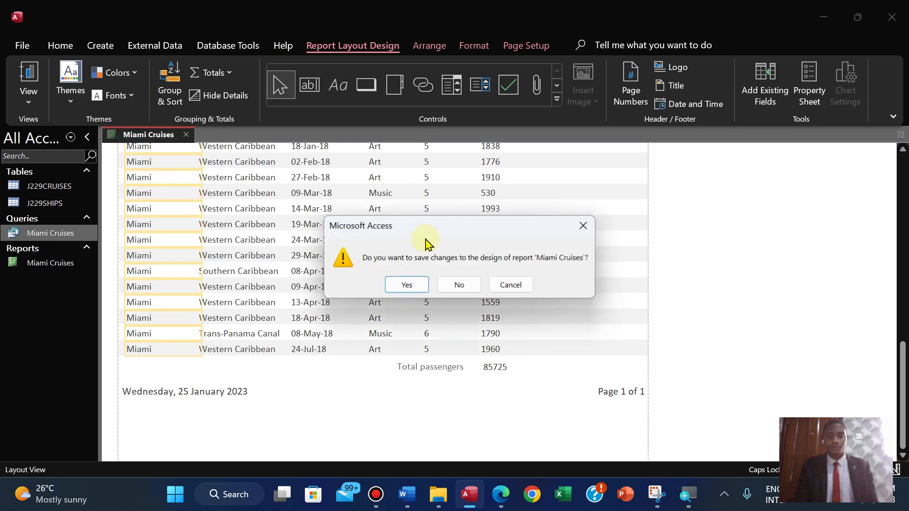
pyautogui.click(410, 287)
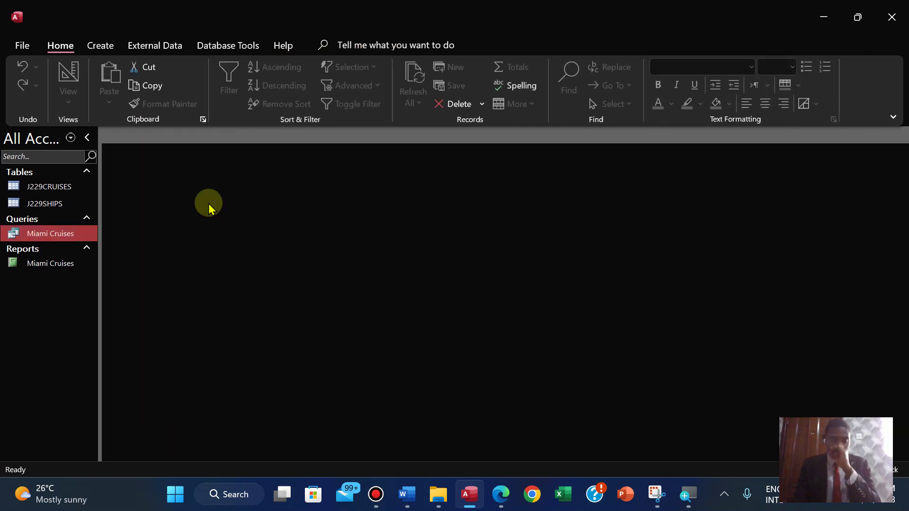
# - Start the Simple Query Wizard from Create > Query Wizard and view the Tables/Queries list
pyautogui.click(100, 47)
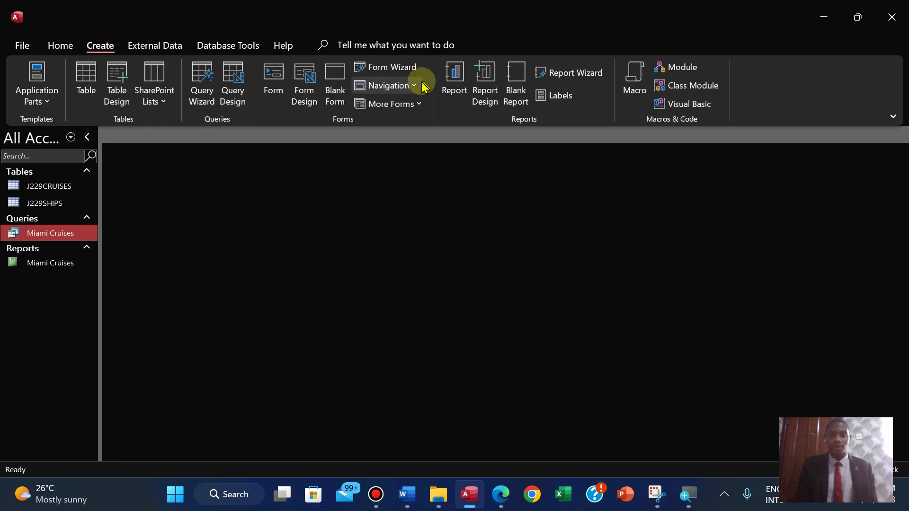
pyautogui.click(211, 89)
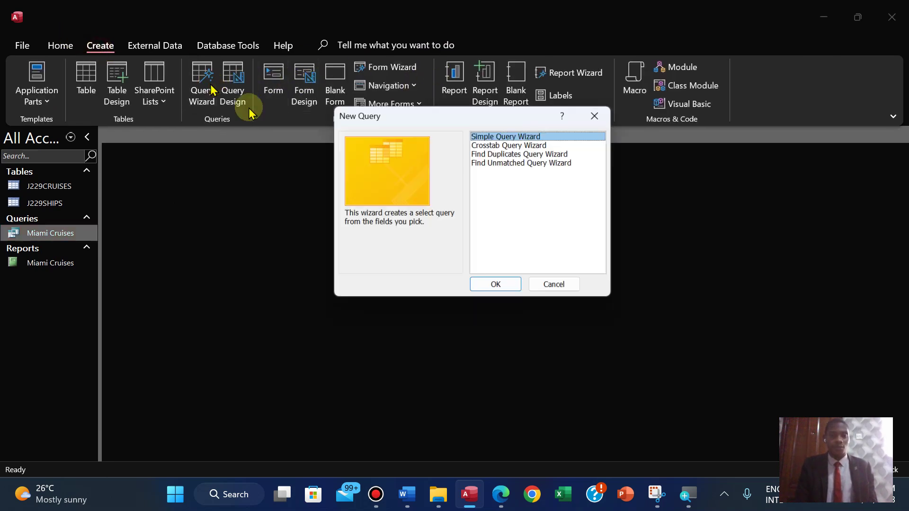
pyautogui.click(507, 284)
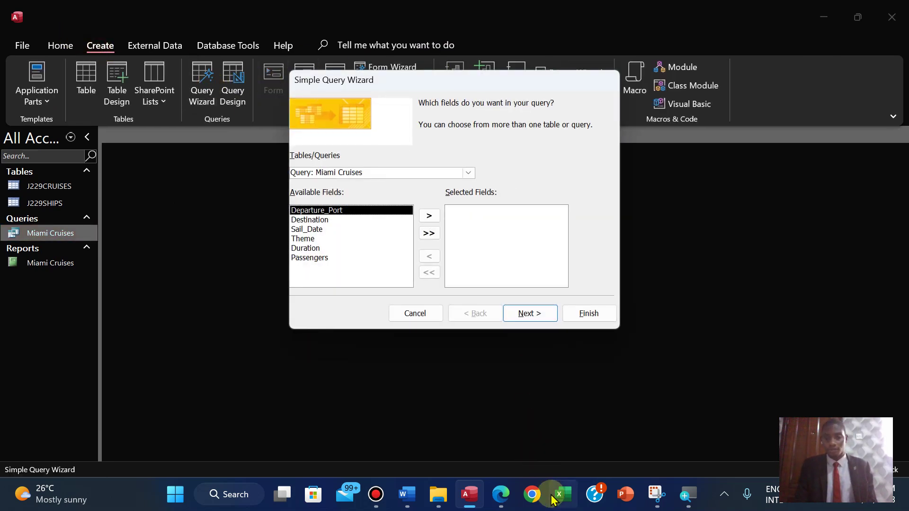
pyautogui.moveTo(494, 498)
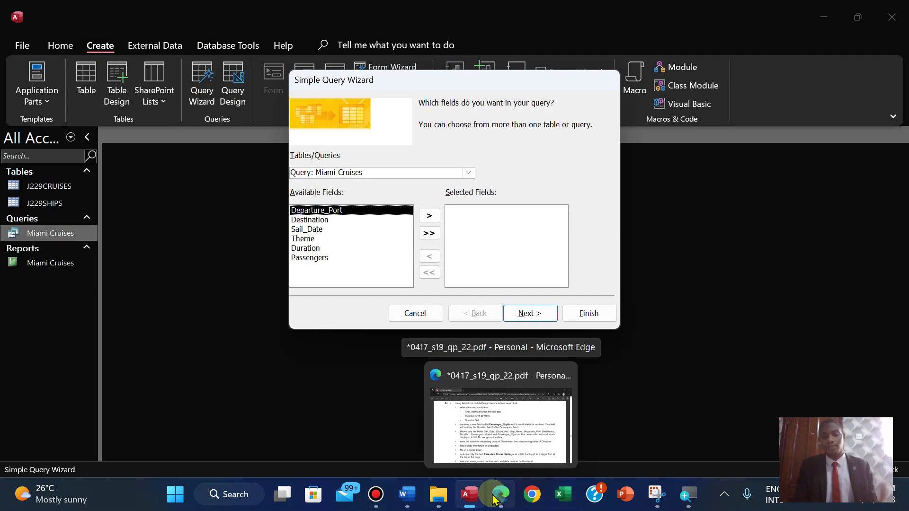
pyautogui.click(469, 173)
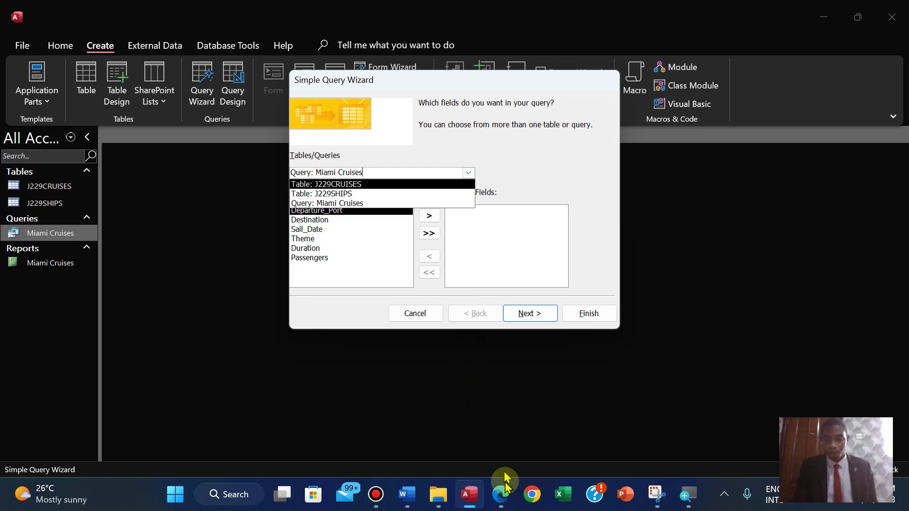
pyautogui.click(501, 494)
# - Find question 24's Extended Cruise Sailings requirements in the exam paper
pyautogui.click(501, 494)
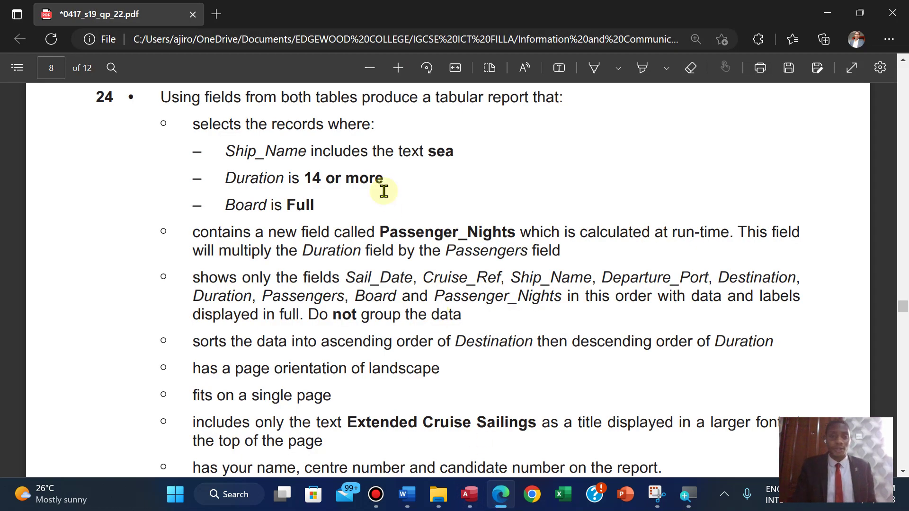
pyautogui.scroll(1, 384, 191)
pyautogui.scroll(-1, 383, 191)
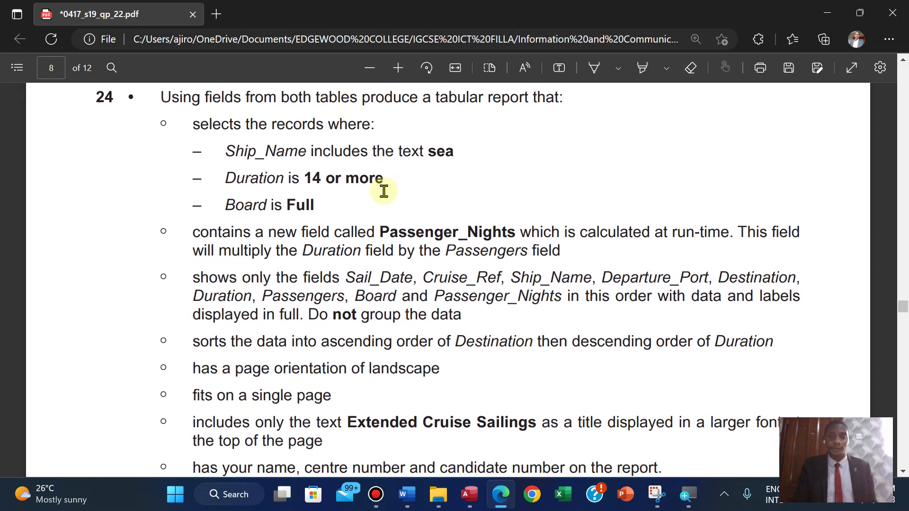
pyautogui.scroll(-2, 384, 191)
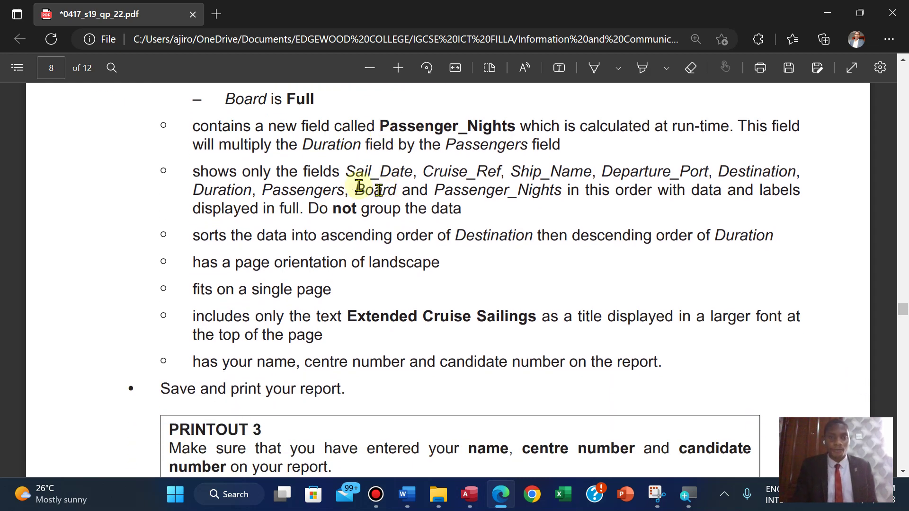
# - Add Sail_Date and then Cruise_Ref from Table: J229CRUISES to the query's selected fields
pyautogui.click(469, 494)
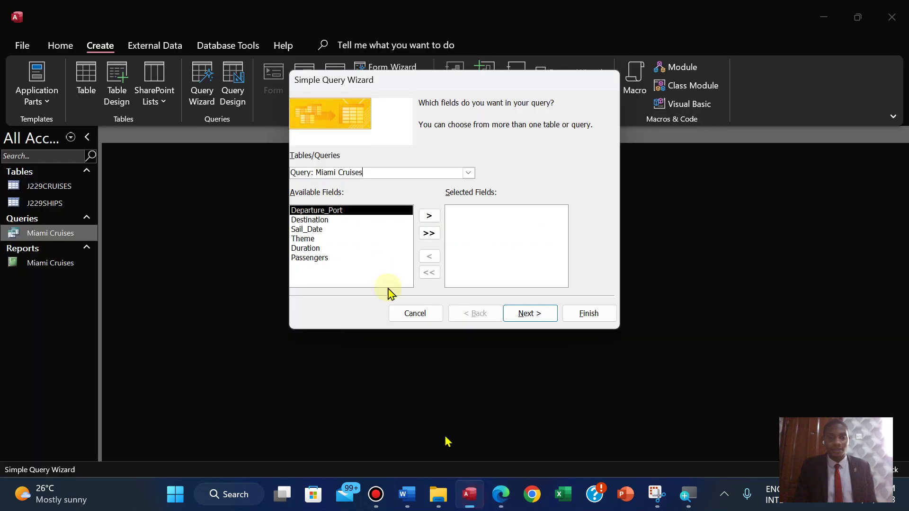
pyautogui.click(315, 231)
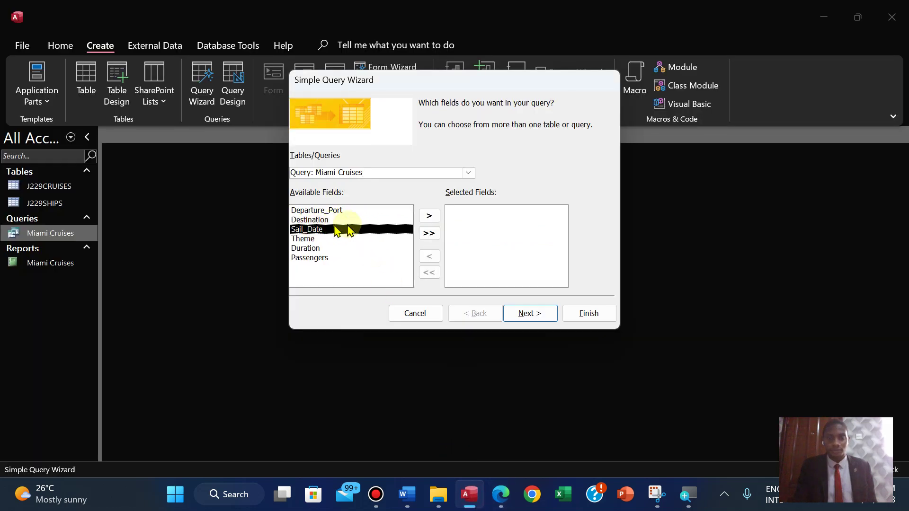
pyautogui.click(469, 173)
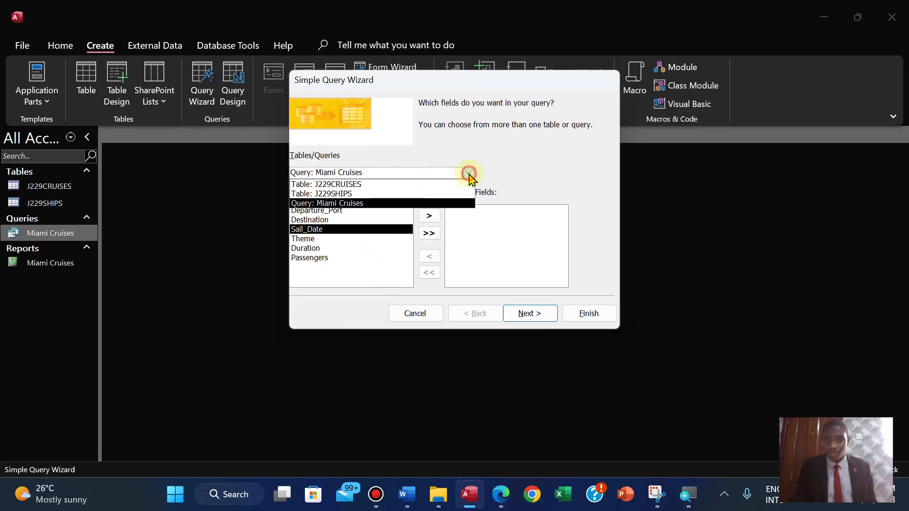
pyautogui.click(359, 185)
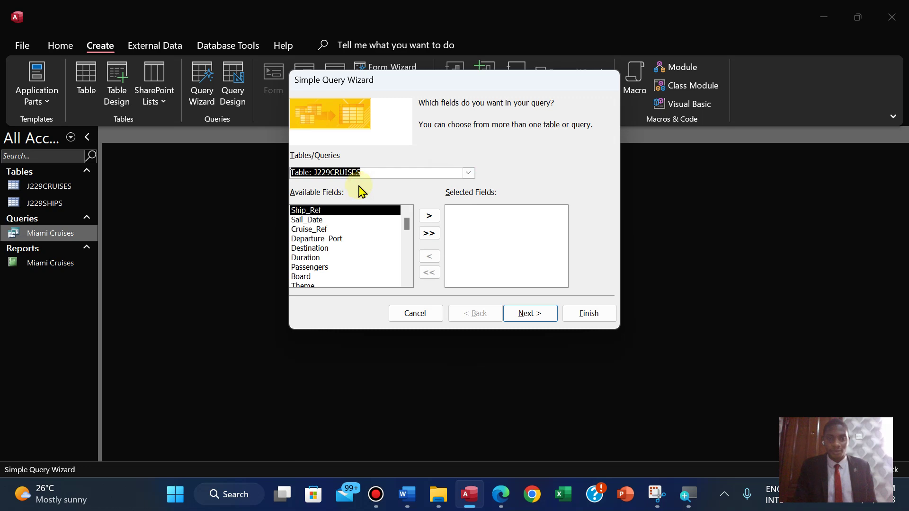
pyautogui.click(316, 222)
pyautogui.click(430, 218)
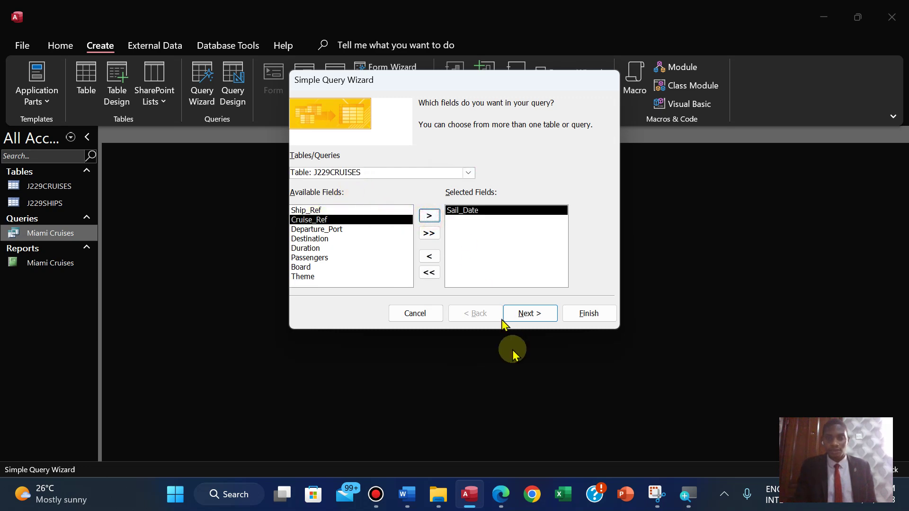
pyautogui.click(501, 494)
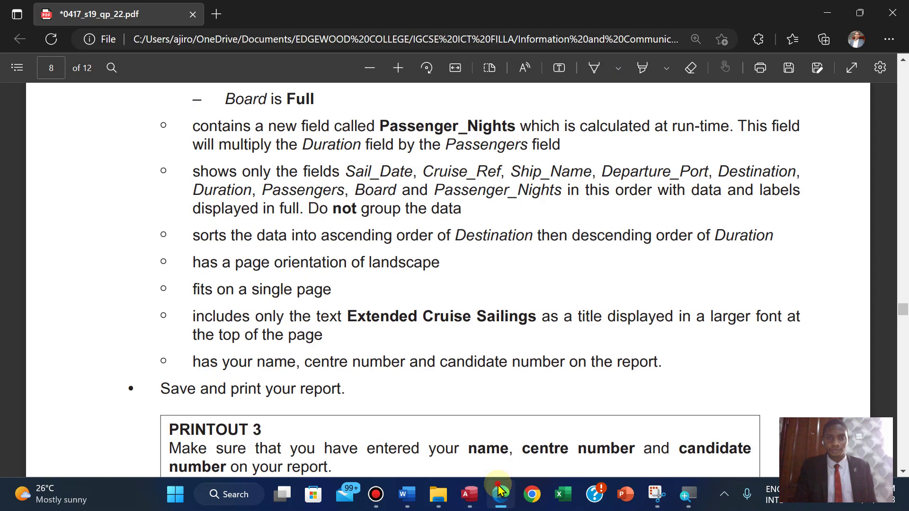
pyautogui.click(500, 494)
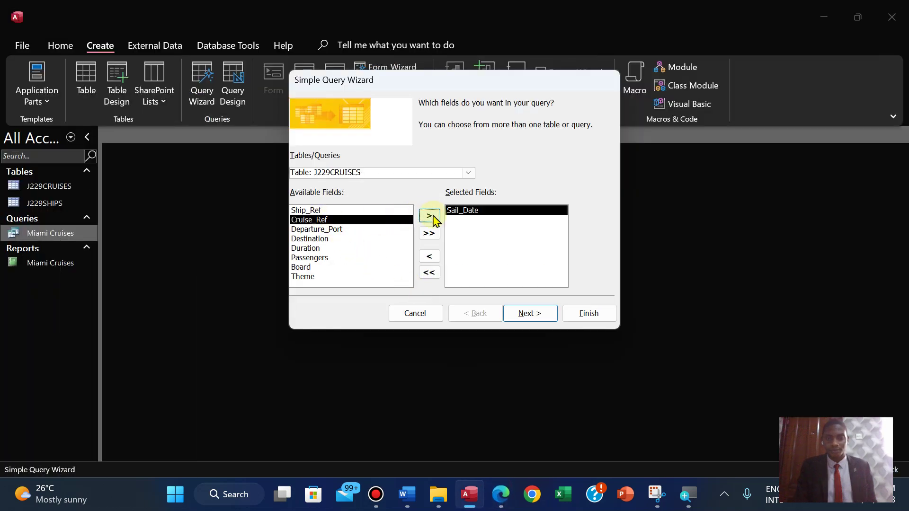
pyautogui.click(430, 216)
# - Add Ship_Name from Table: J229SHIPS as the third selected field
pyautogui.click(501, 488)
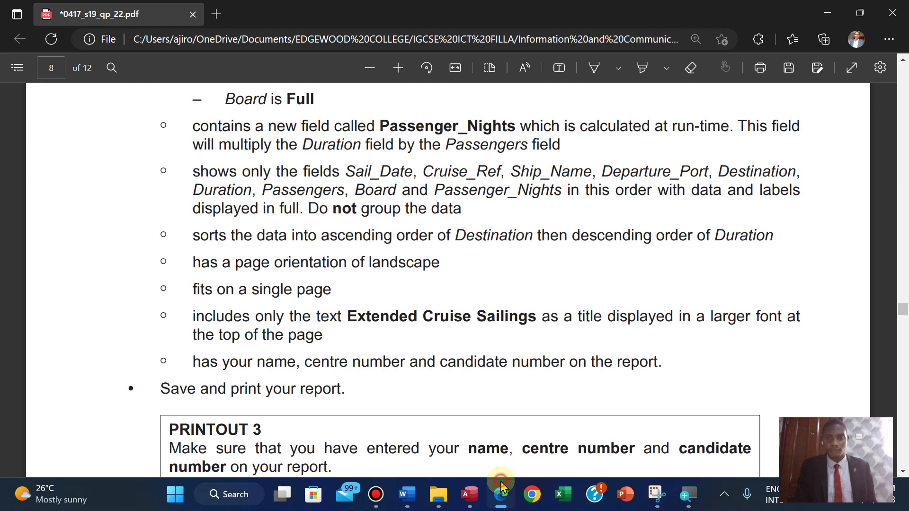
pyautogui.click(501, 488)
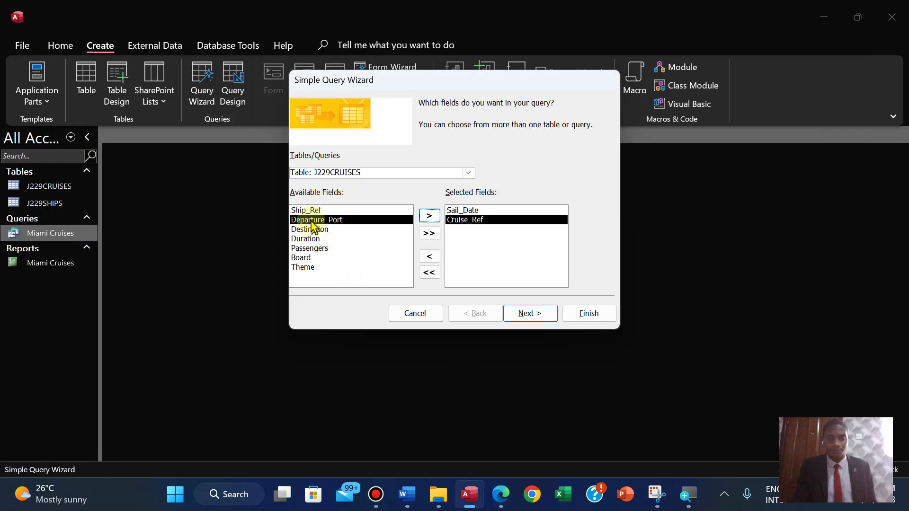
pyautogui.click(468, 173)
pyautogui.click(405, 191)
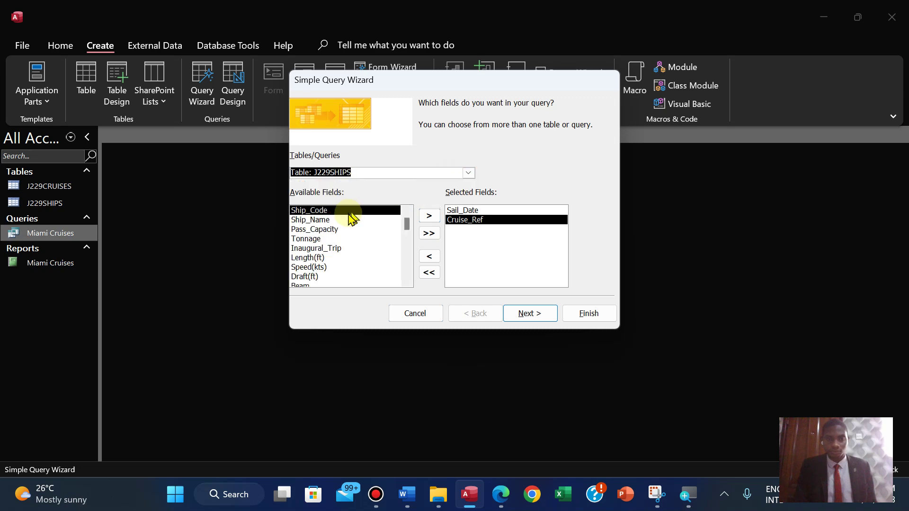
pyautogui.click(319, 220)
pyautogui.click(429, 217)
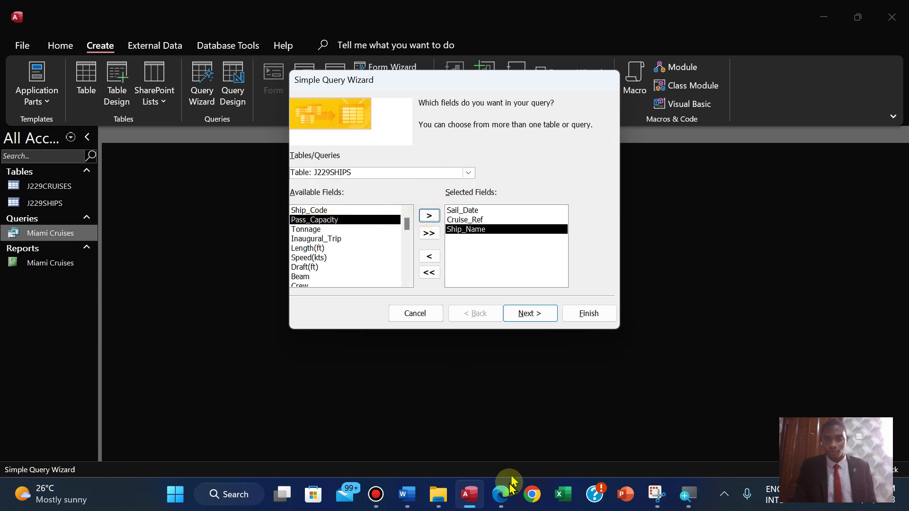
pyautogui.click(502, 495)
pyautogui.click(502, 495)
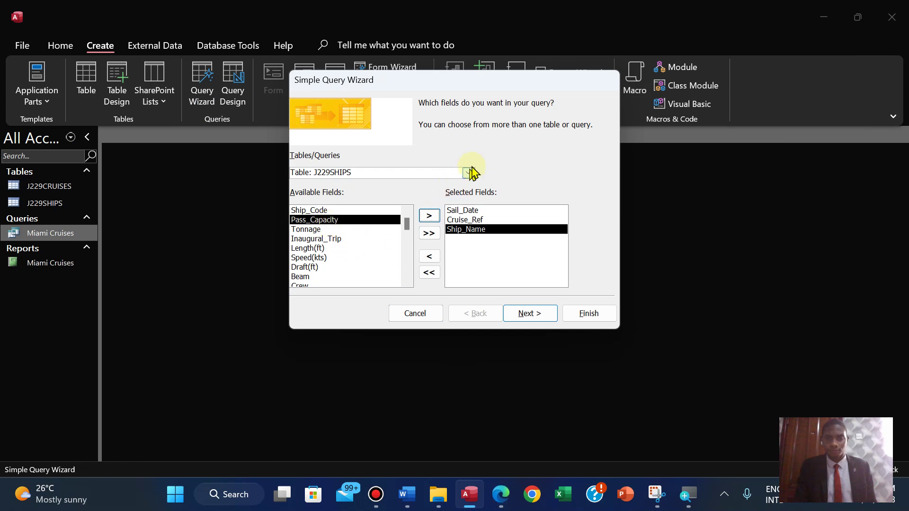
pyautogui.click(470, 172)
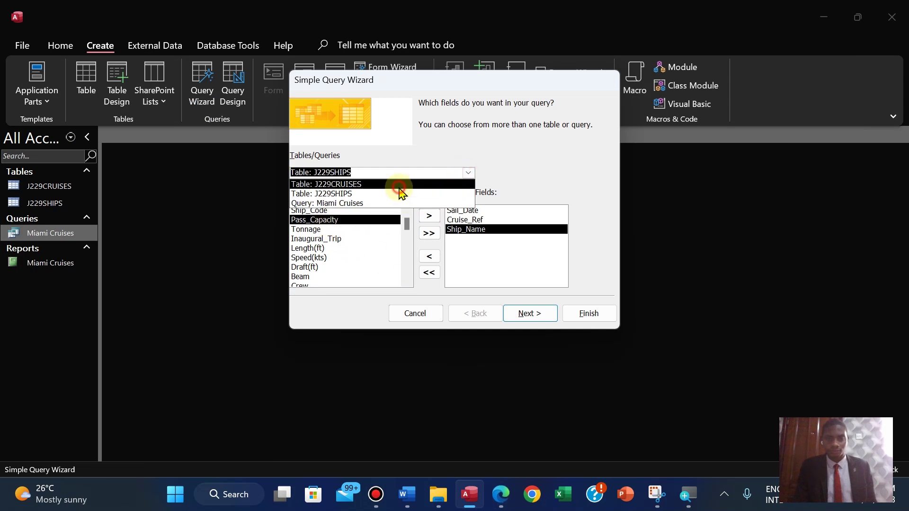
# - Add Departure_Port and Duration from J229CRUISES to the selected fields, checking the exam paper
pyautogui.click(399, 184)
pyautogui.click(329, 220)
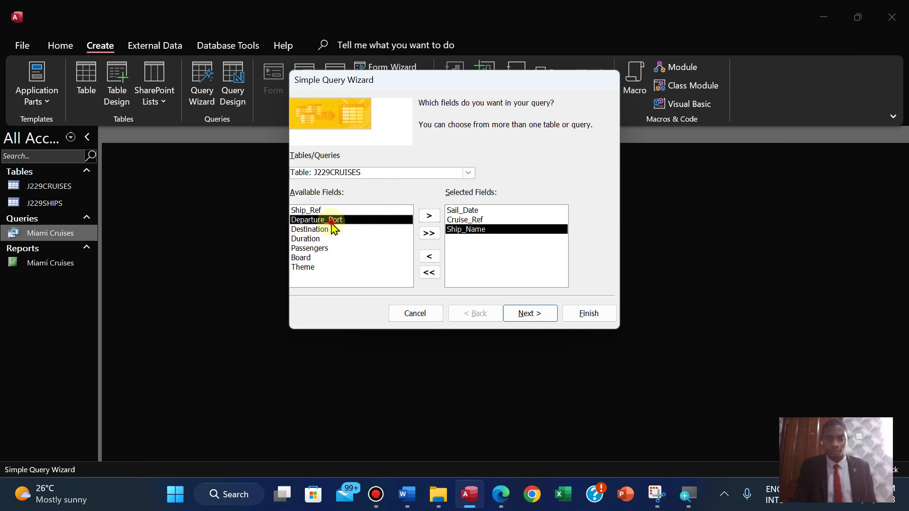
pyautogui.click(438, 217)
pyautogui.click(501, 495)
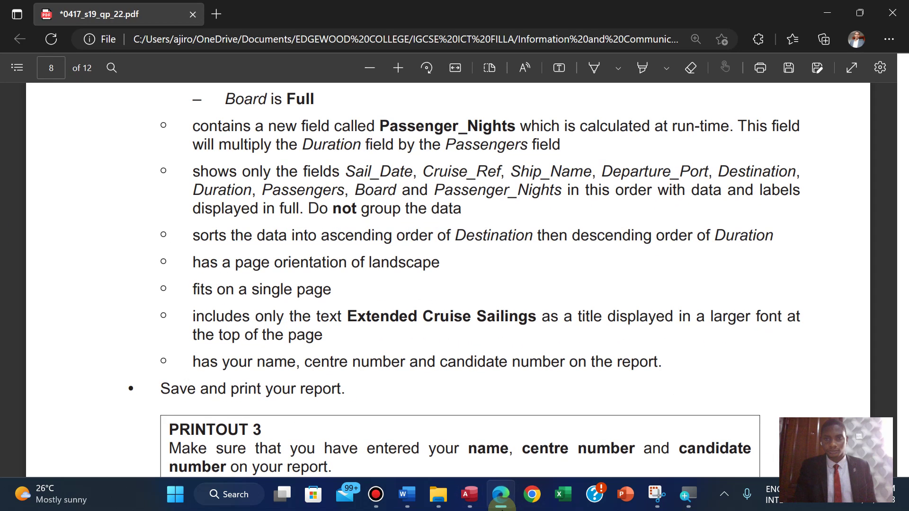
pyautogui.click(501, 495)
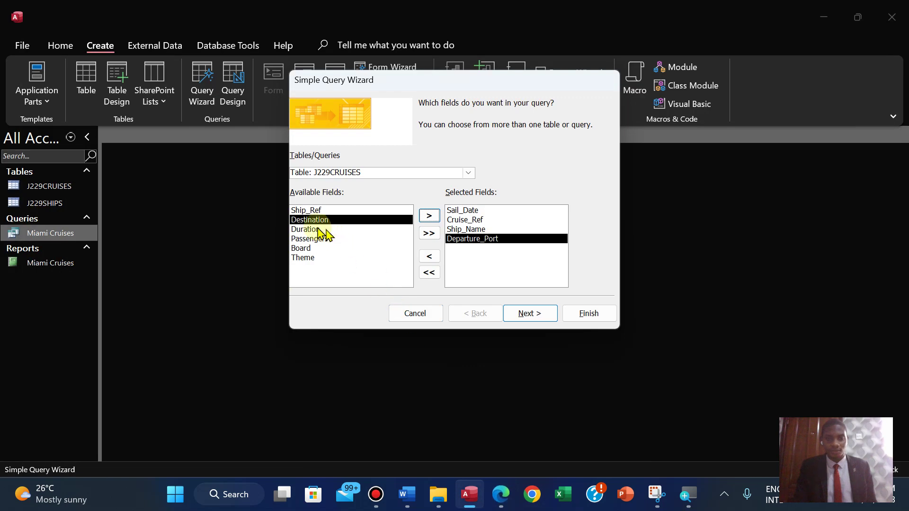
pyautogui.click(312, 229)
pyautogui.click(427, 219)
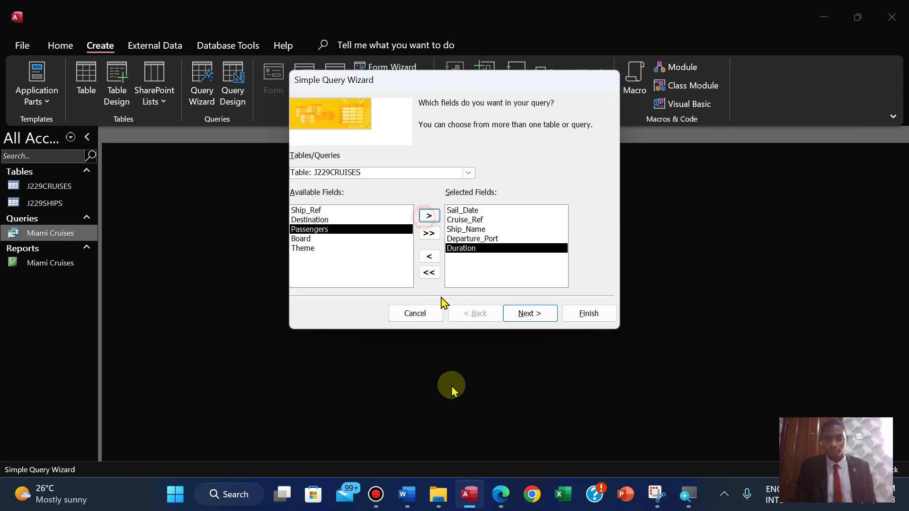
pyautogui.click(501, 495)
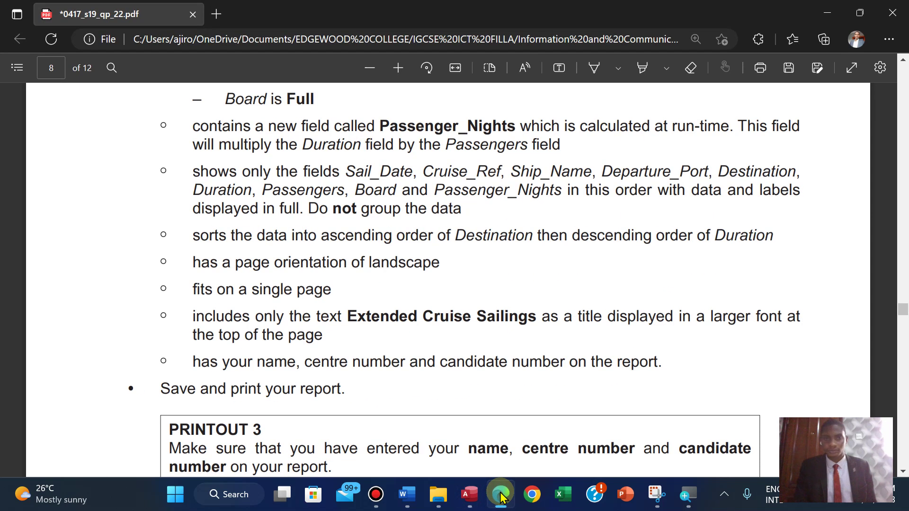
pyautogui.click(501, 495)
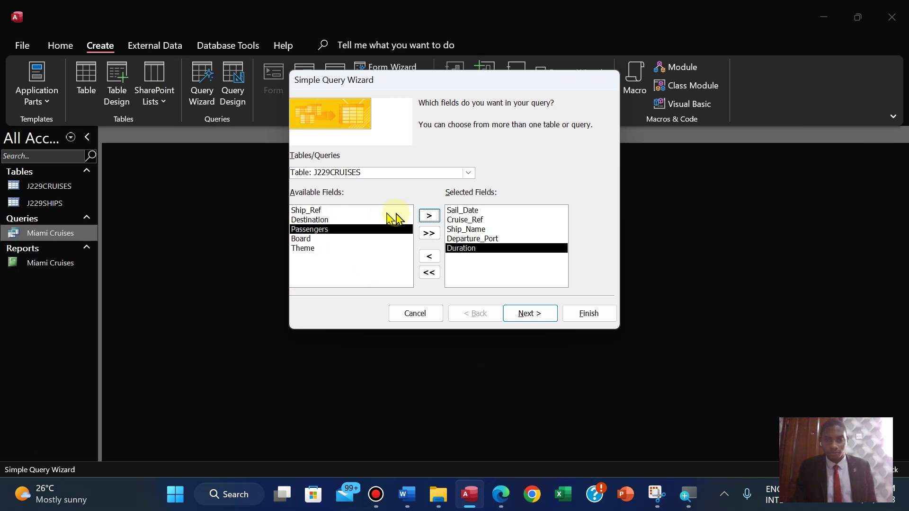
# - Remove the out-of-order Duration, then add Destination followed by Duration
pyautogui.click(430, 257)
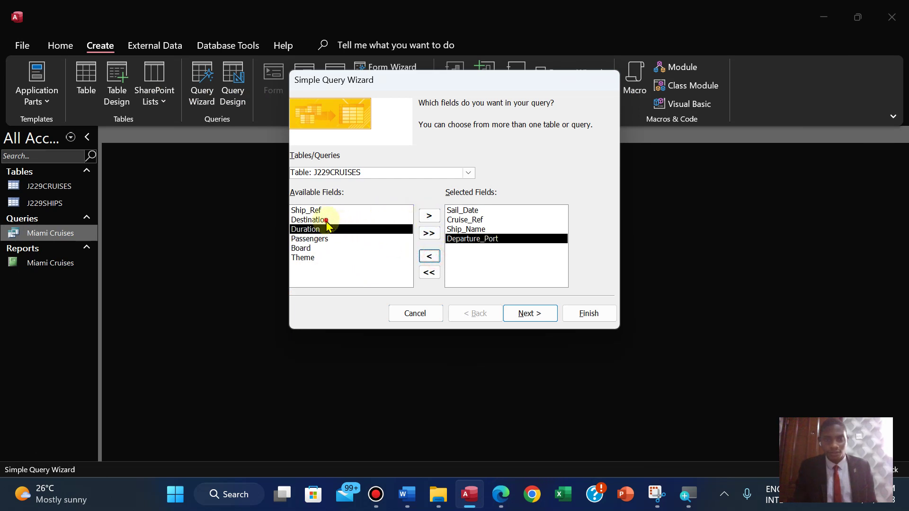
pyautogui.click(326, 221)
pyautogui.click(429, 217)
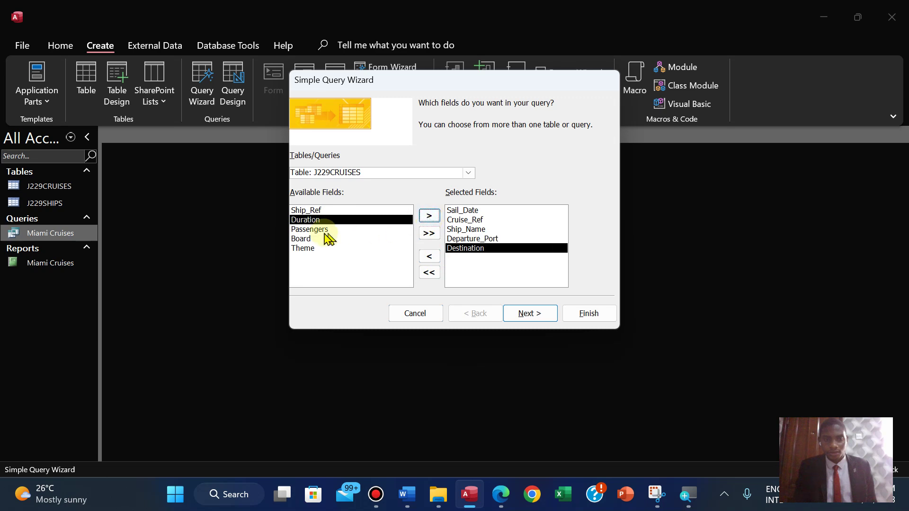
pyautogui.click(429, 217)
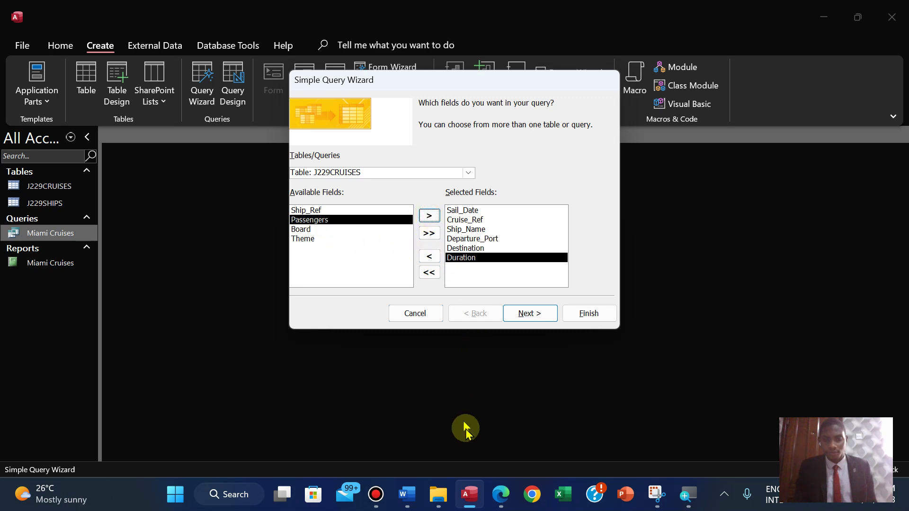
# - Add Passengers and Board to the selected fields, following the exam paper's order
pyautogui.click(498, 495)
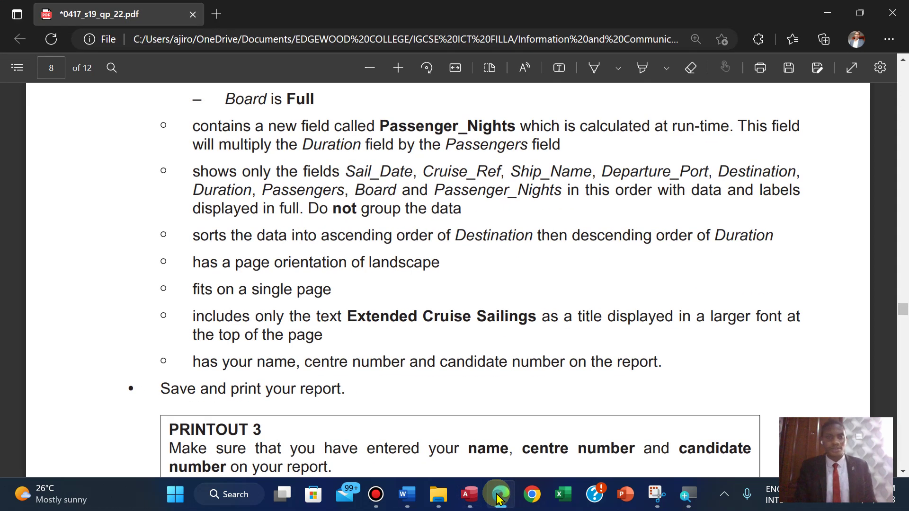
pyautogui.click(498, 495)
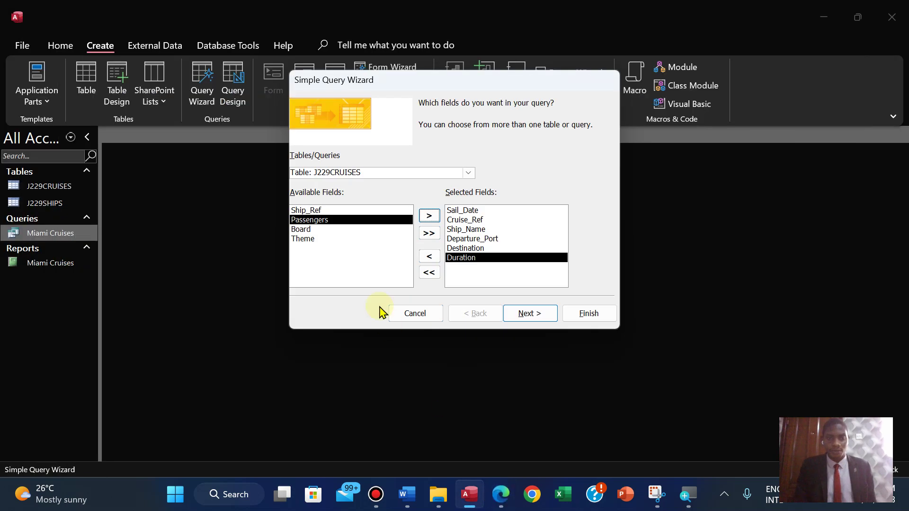
pyautogui.click(429, 217)
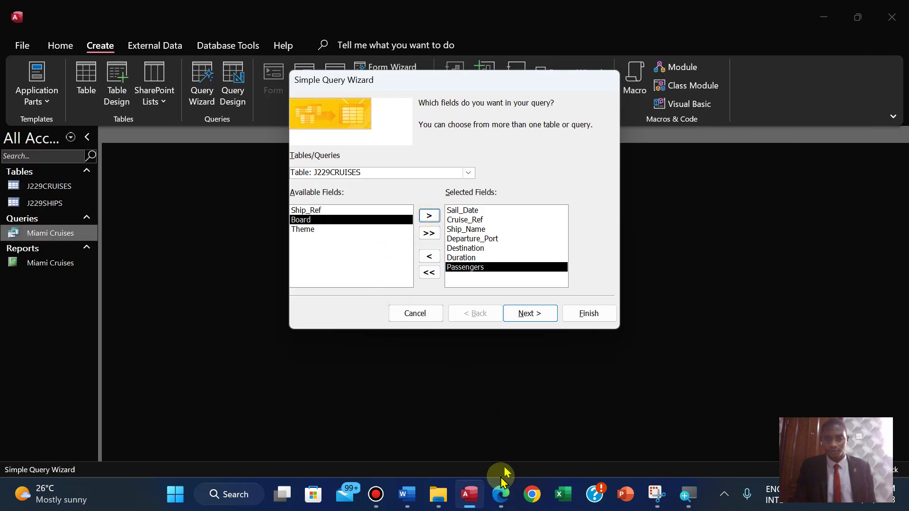
pyautogui.click(499, 492)
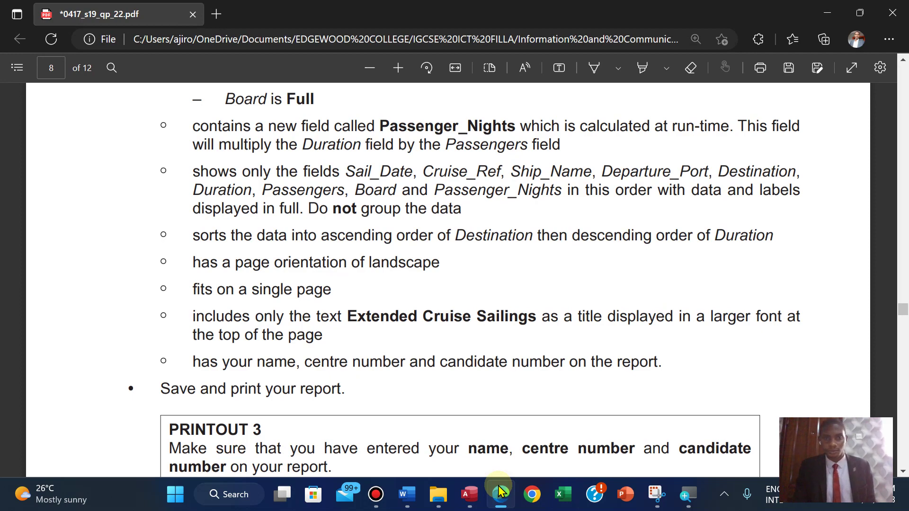
pyautogui.click(499, 493)
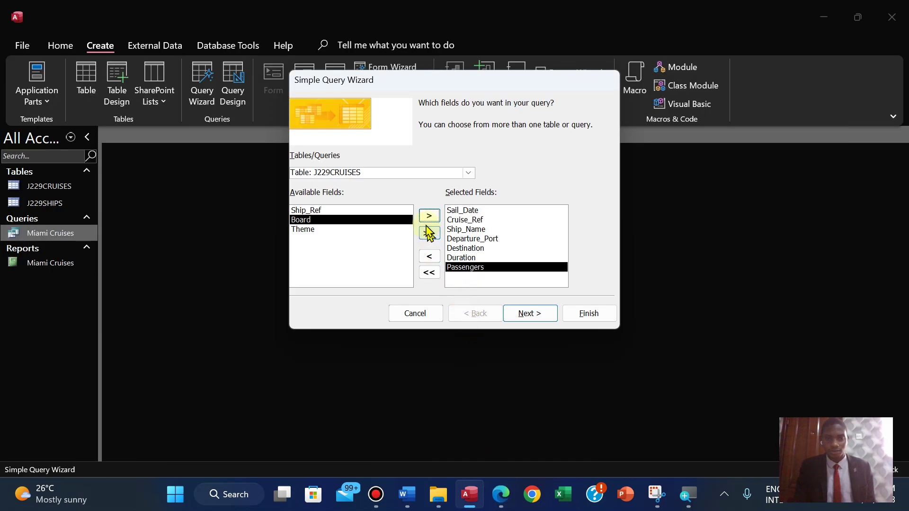
pyautogui.click(427, 218)
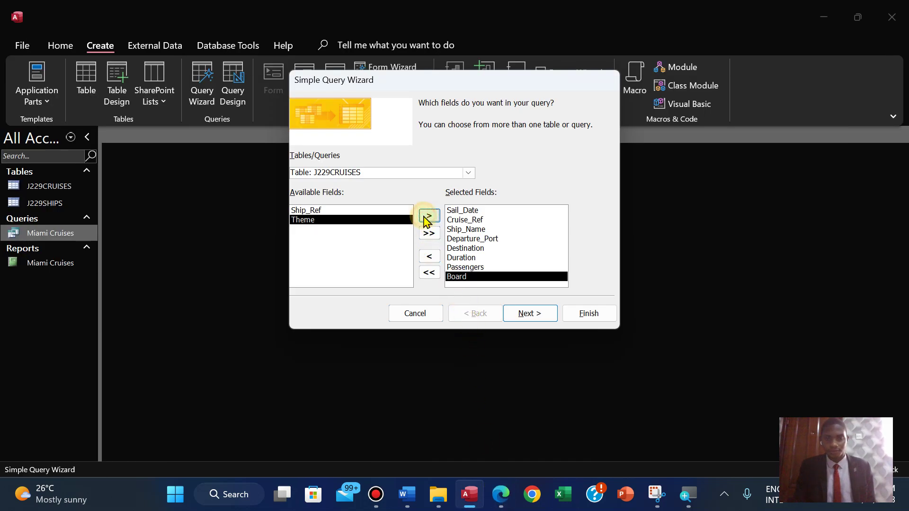
# - Compare the eight selected fields against the exam paper and accept them
pyautogui.click(498, 495)
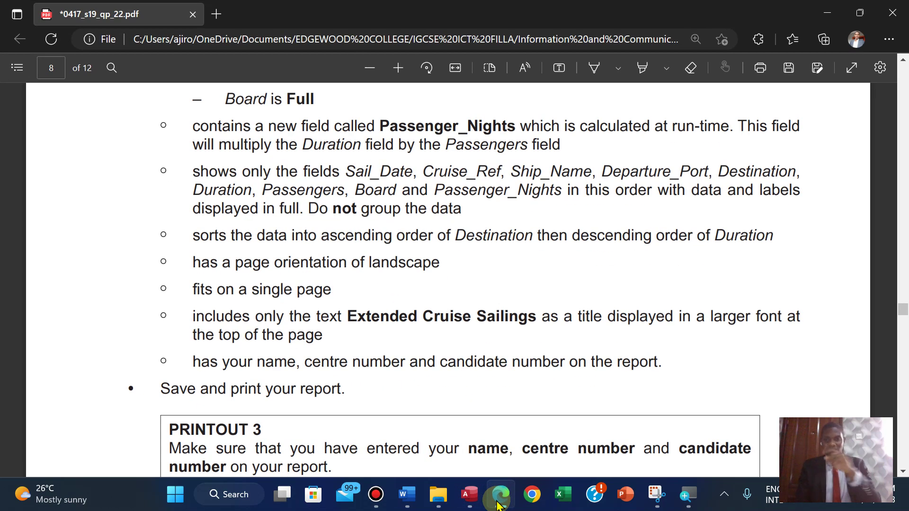
pyautogui.click(498, 503)
pyautogui.click(498, 503)
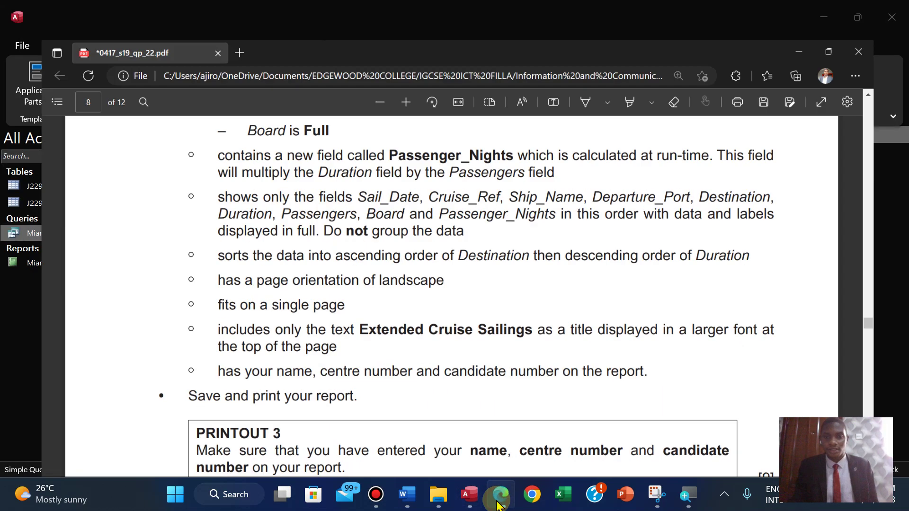
pyautogui.click(498, 504)
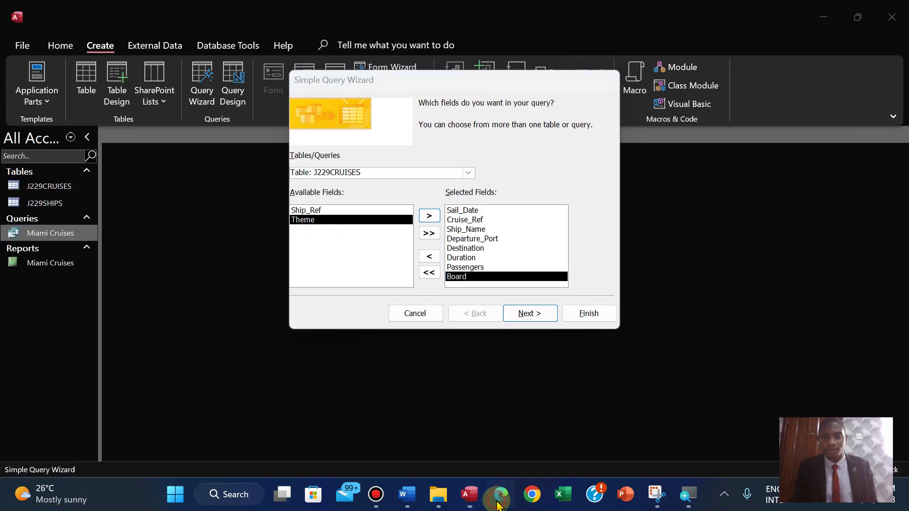
pyautogui.click(498, 503)
pyautogui.click(498, 503)
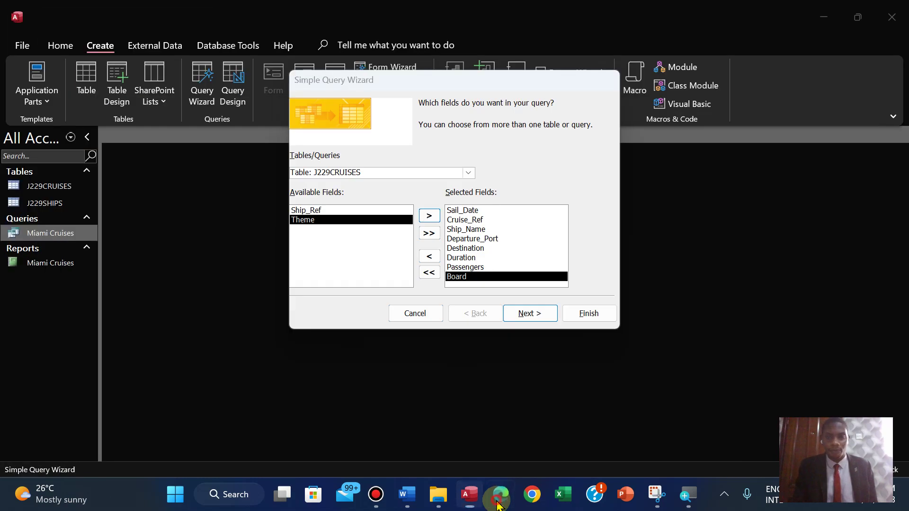
pyautogui.click(497, 503)
pyautogui.click(498, 504)
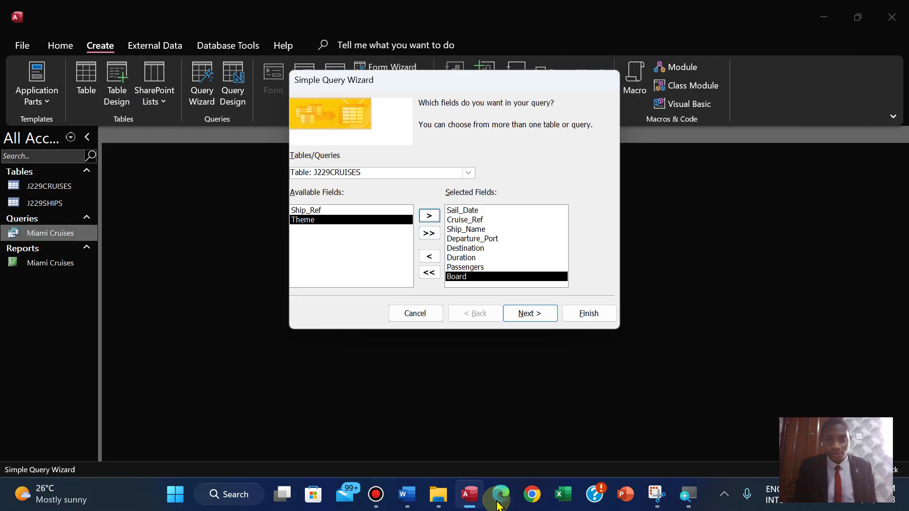
pyautogui.click(497, 504)
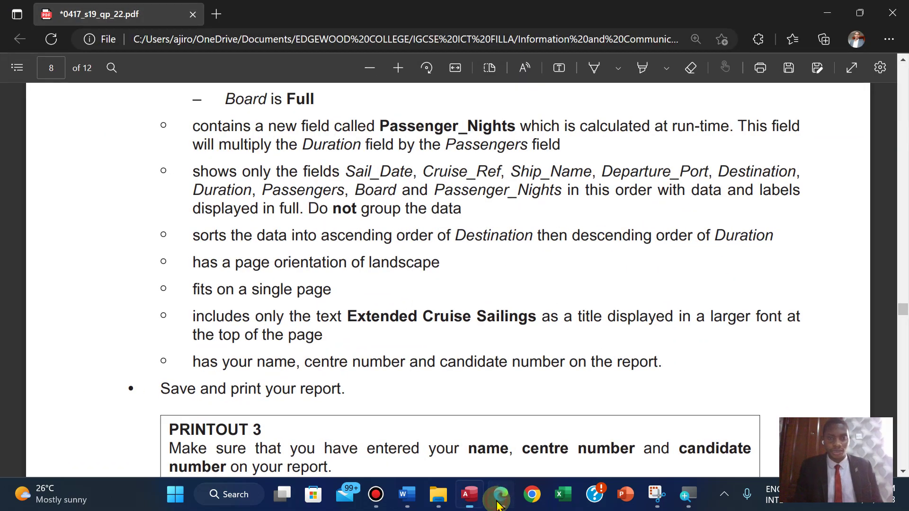
pyautogui.click(498, 504)
pyautogui.click(498, 504)
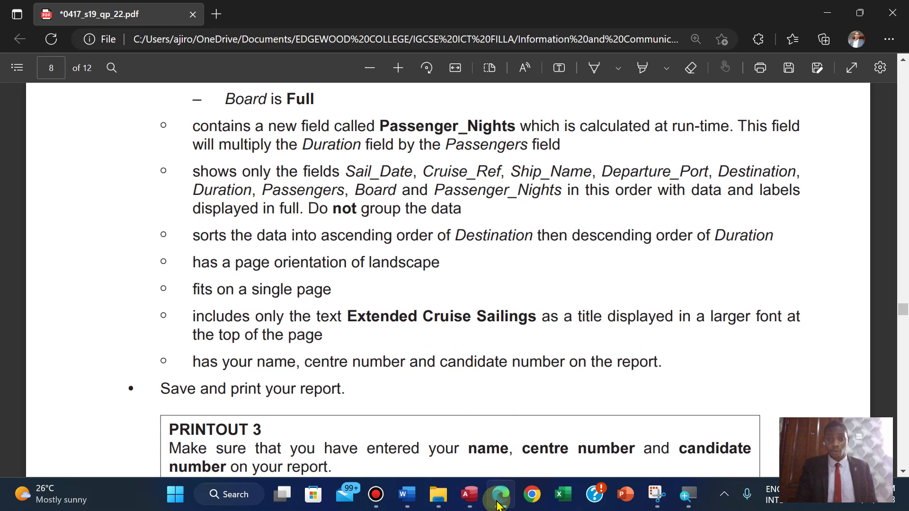
pyautogui.click(498, 504)
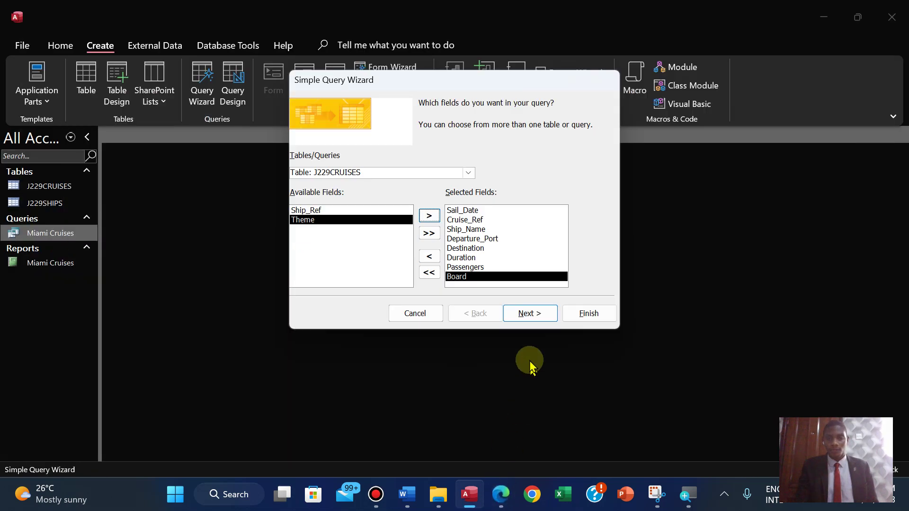
pyautogui.click(528, 316)
# - Keep the detail query and copy the title 'Extended Cruise Sailings' from the exam paper
pyautogui.click(528, 317)
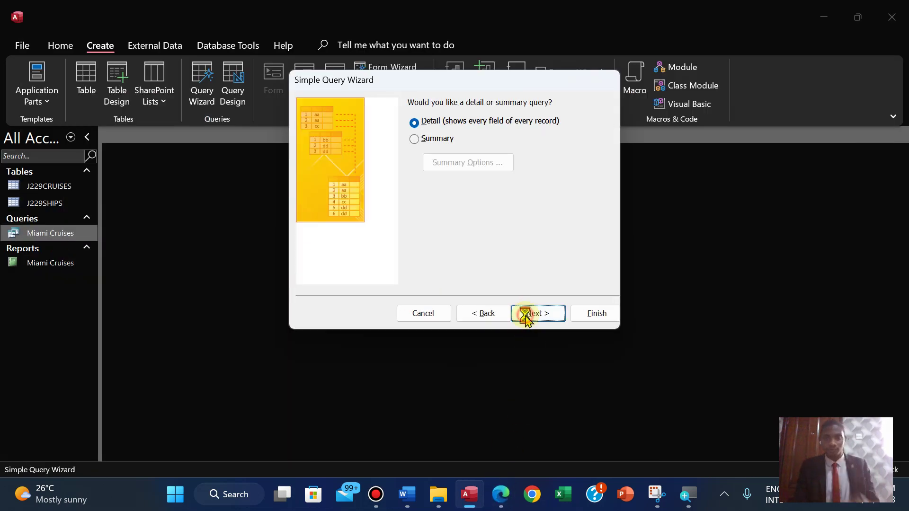
pyautogui.click(499, 486)
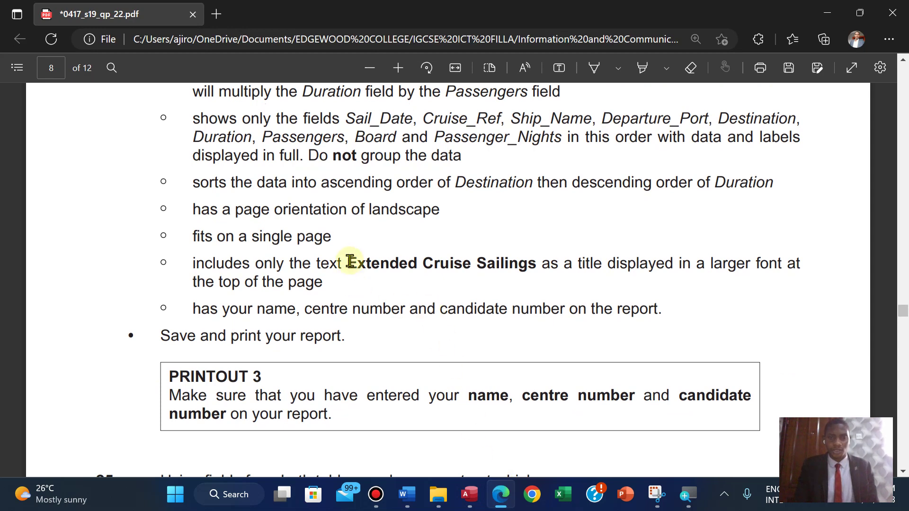
pyautogui.moveTo(350, 262); pyautogui.dragTo(523, 264)
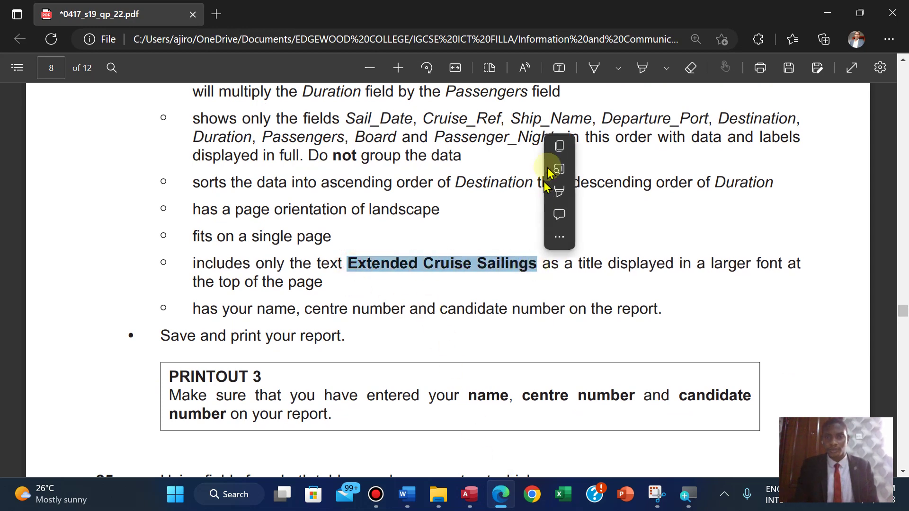
pyautogui.click(552, 148)
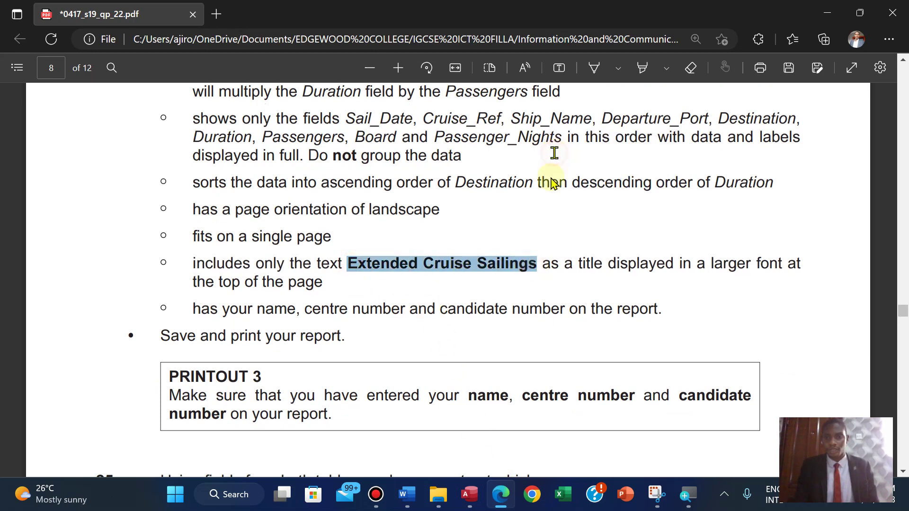
pyautogui.click(468, 494)
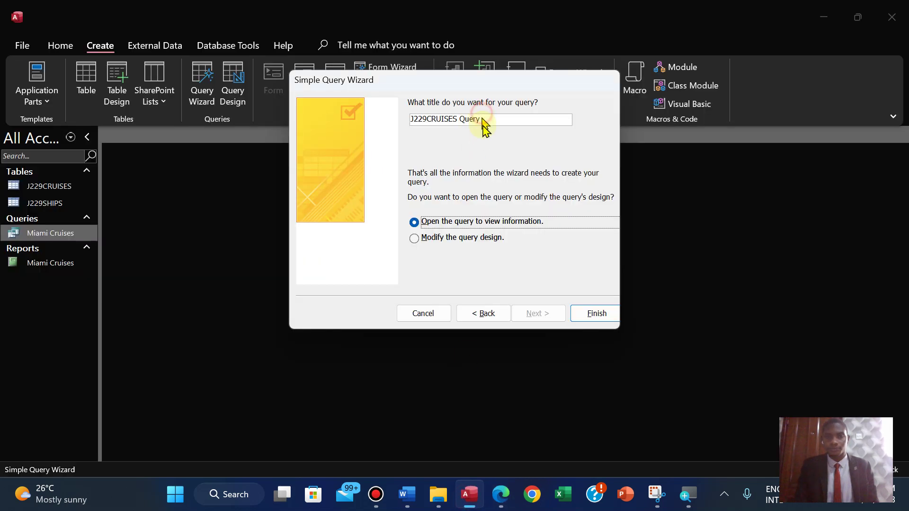
# - Replace the default query title with 'Extended Cruise Sailings' and finish the wizard
pyautogui.click(479, 119)
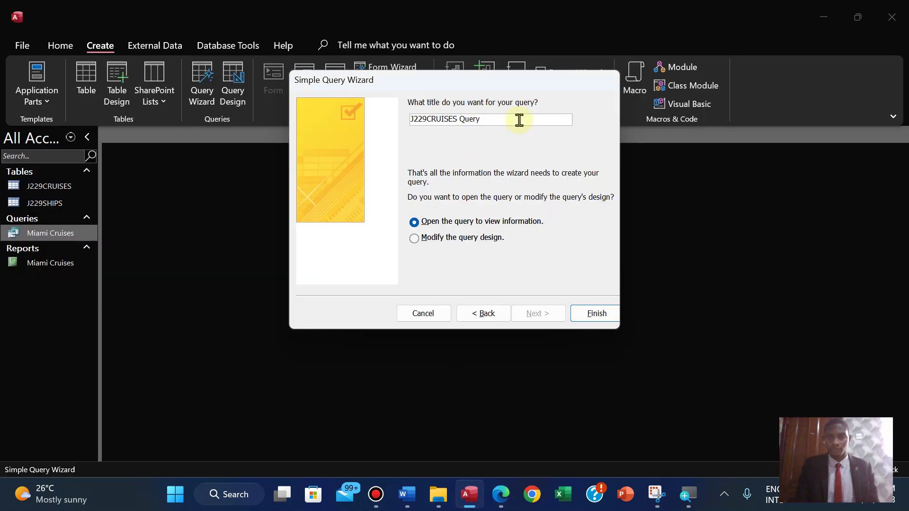
pyautogui.press('BackSpace')
pyautogui.press('BackSpace')
pyautogui.press('BackSpace')
pyautogui.press('BackSpace')
pyautogui.press('BackSpace')
pyautogui.press('BackSpace')
pyautogui.press('BackSpace')
pyautogui.press('BackSpace')
pyautogui.press('BackSpace')
pyautogui.press('BackSpace')
pyautogui.press('BackSpace')
pyautogui.press('BackSpace')
pyautogui.press('BackSpace')
pyautogui.press('BackSpace')
pyautogui.press('BackSpace')
pyautogui.press('BackSpace')
pyautogui.press('BackSpace')
pyautogui.write('Extended Cruise Sailings')
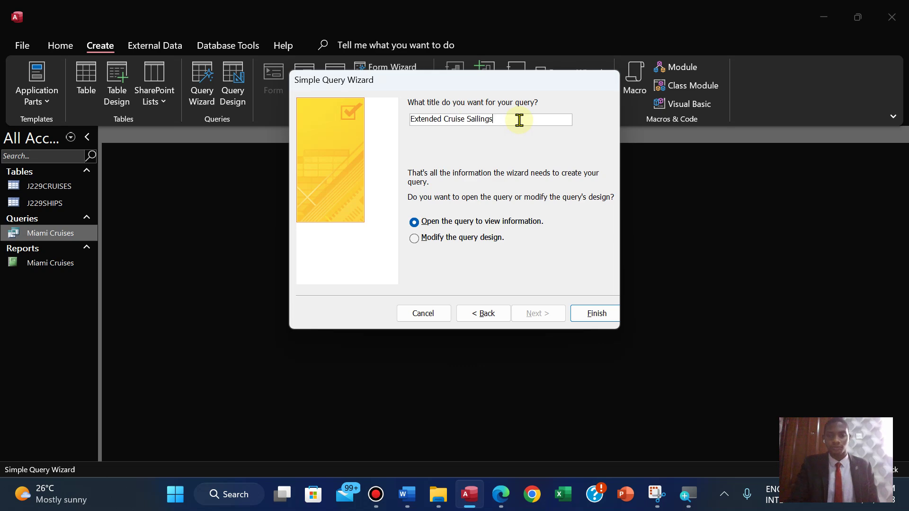
pyautogui.click(583, 313)
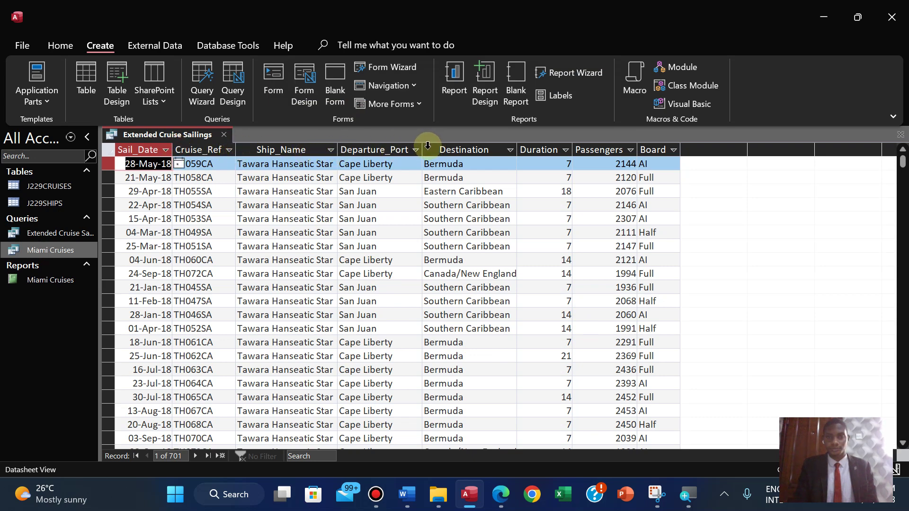
# - Autofit the Destination column so entries like Canada/New England fit fully
pyautogui.doubleClick(520, 145)
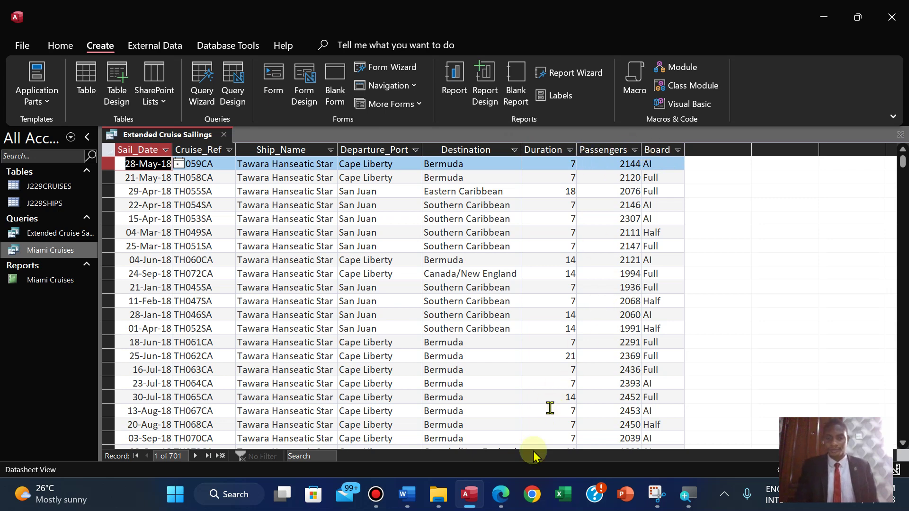
pyautogui.click(502, 495)
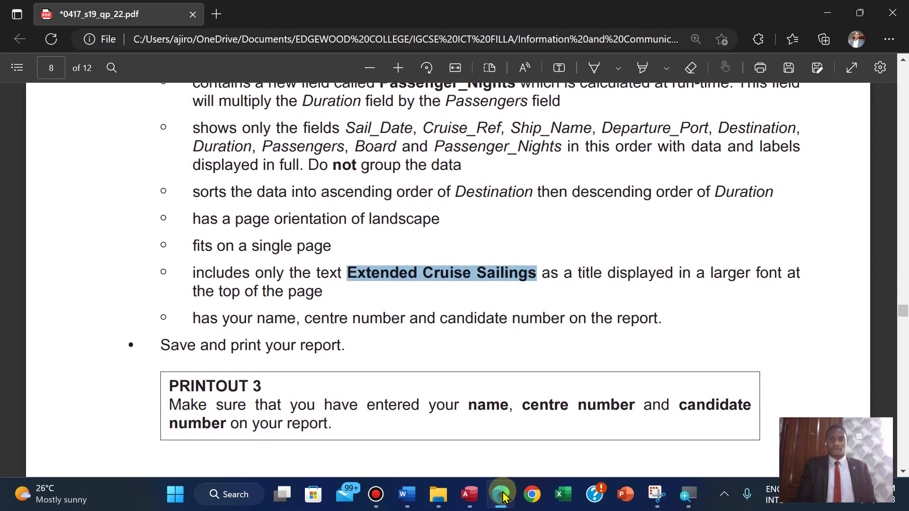
pyautogui.press('Up')
pyautogui.press('Up')
pyautogui.press('Up')
pyautogui.press('Up')
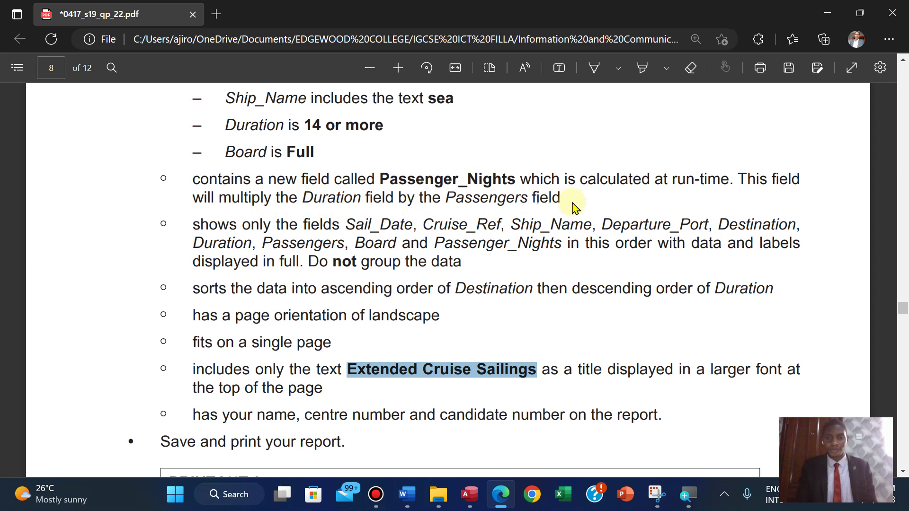
pyautogui.click(469, 497)
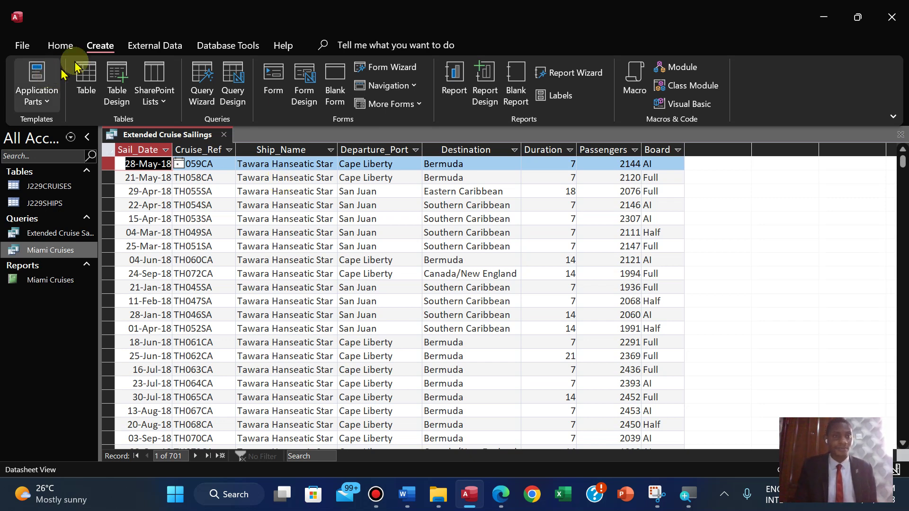
pyautogui.click(60, 46)
# - Switch the query to Design View, expand both field lists, and select the empty column after Board
pyautogui.click(61, 100)
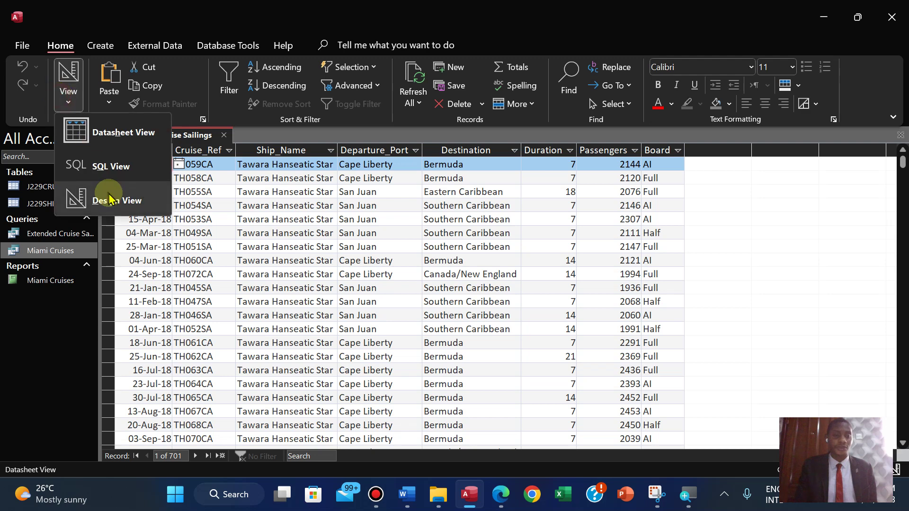
pyautogui.click(110, 197)
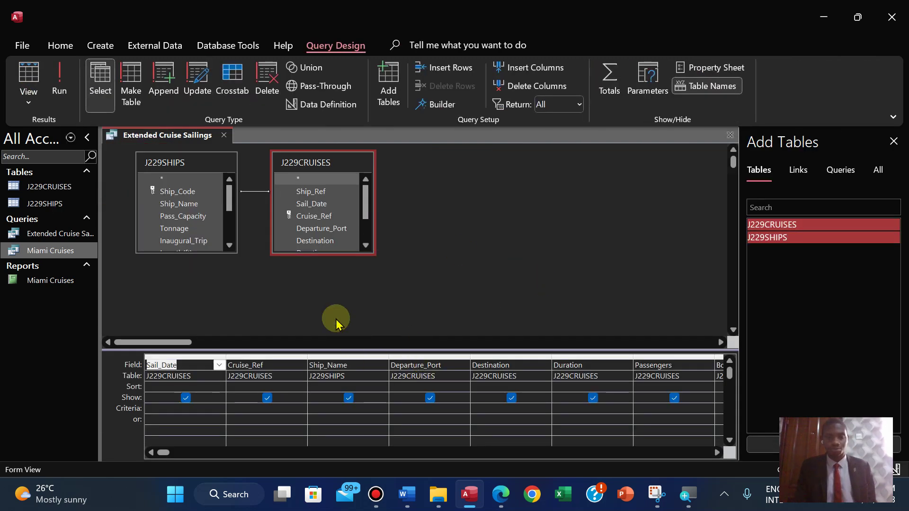
pyautogui.doubleClick(321, 254)
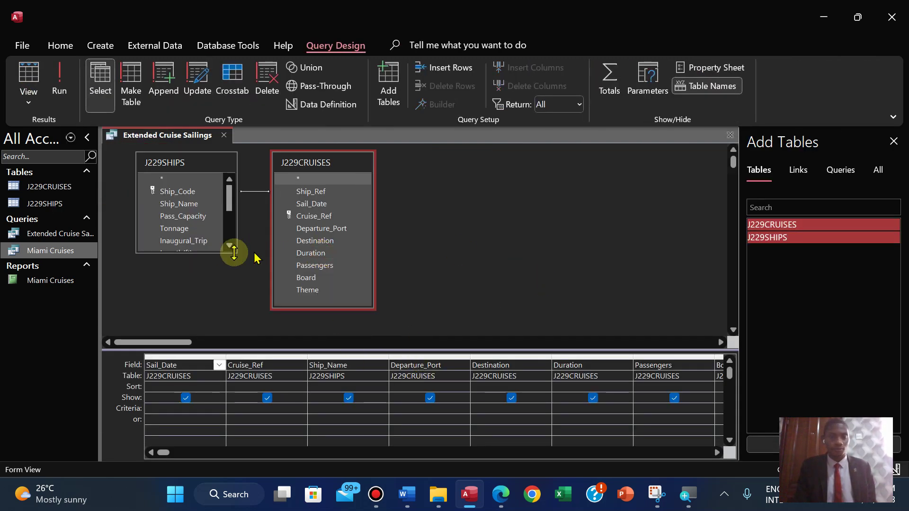
pyautogui.doubleClick(210, 252)
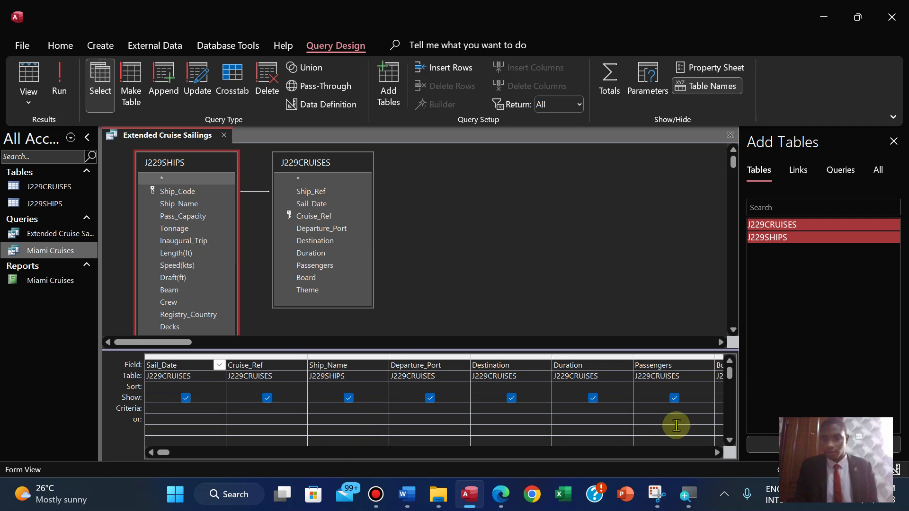
pyautogui.click(716, 453)
pyautogui.click(716, 452)
pyautogui.click(716, 453)
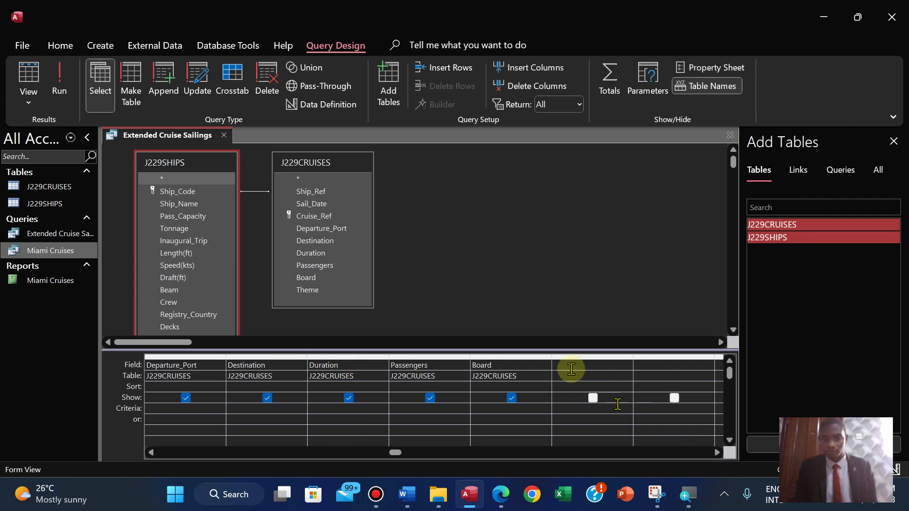
pyautogui.click(559, 365)
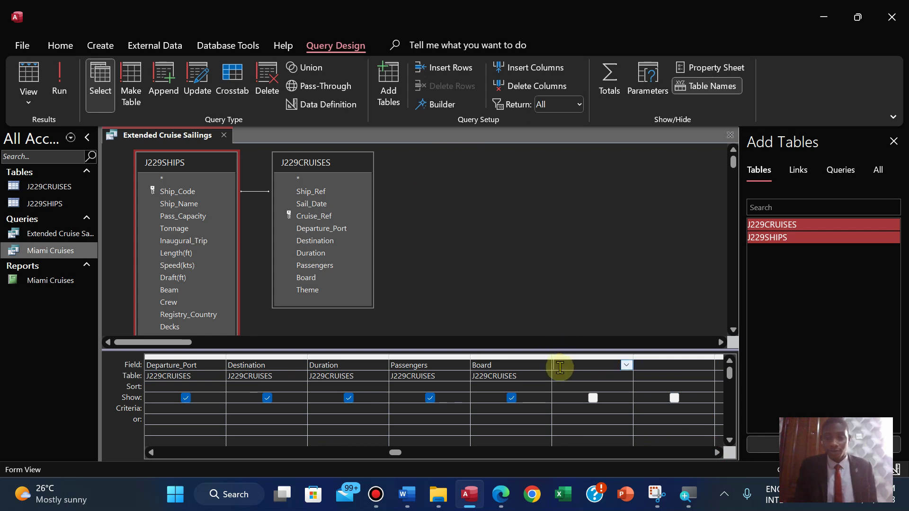
# - Build the expression [Duration]*[Passengers] in Expression Builder and accept it
pyautogui.click(437, 104)
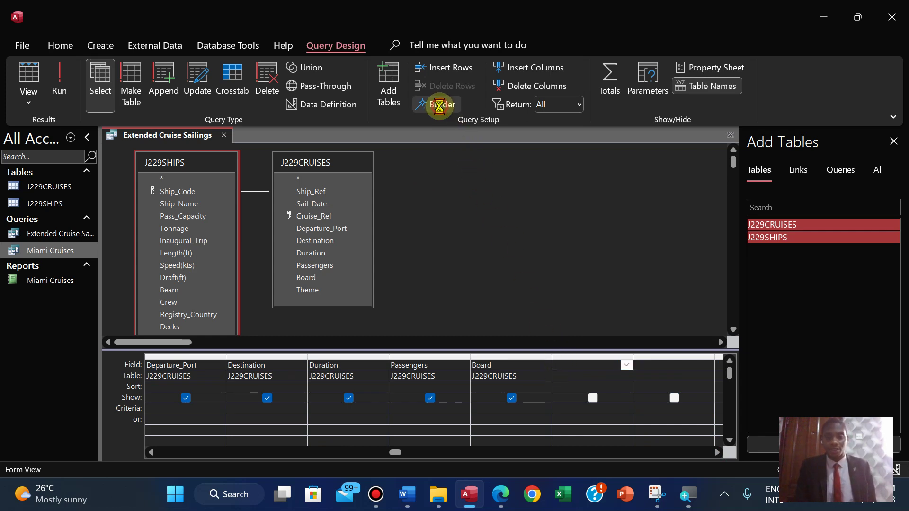
pyautogui.click(501, 494)
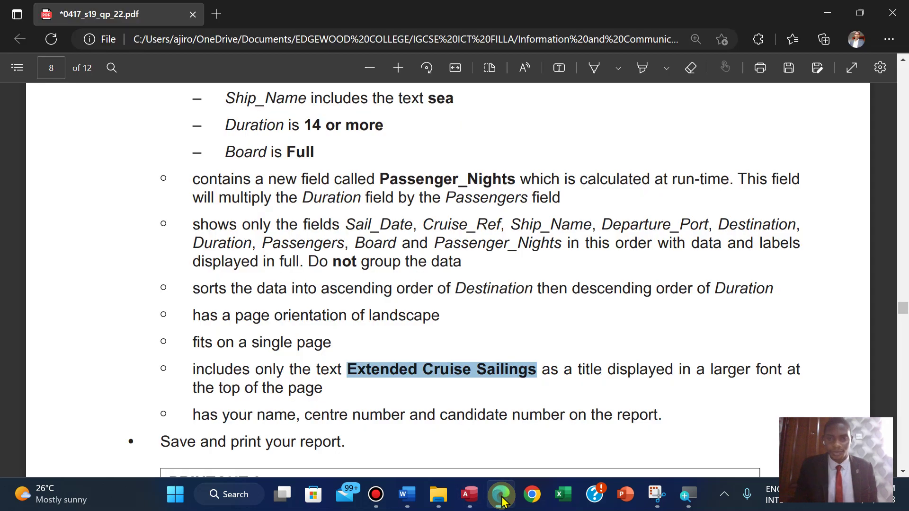
pyautogui.click(502, 497)
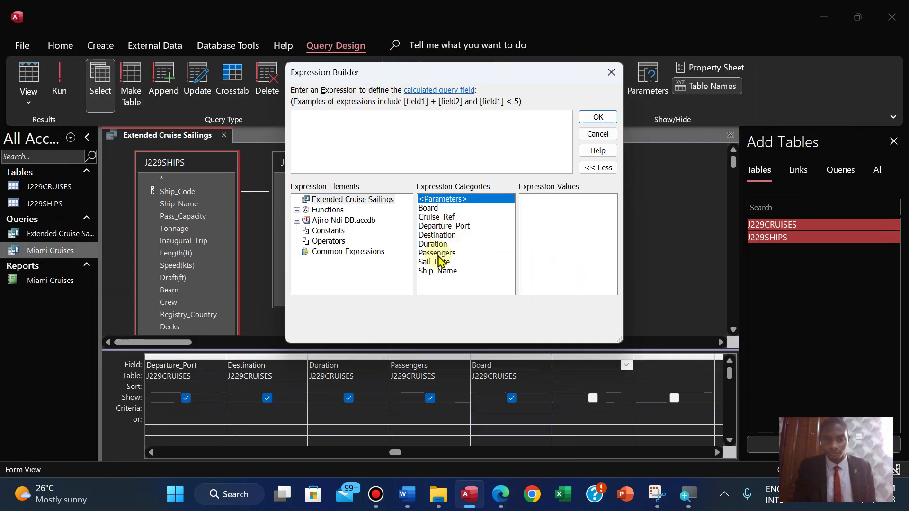
pyautogui.click(433, 244)
pyautogui.doubleClick(434, 245)
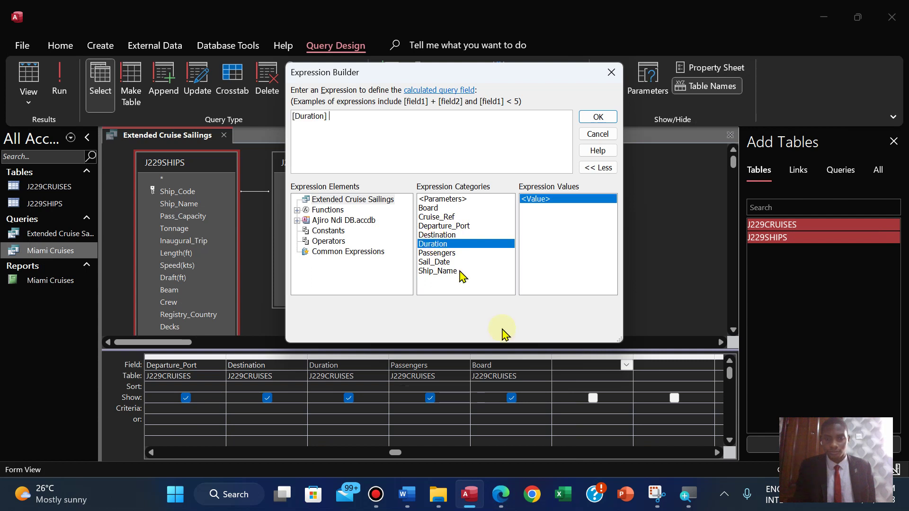
pyautogui.write('*')
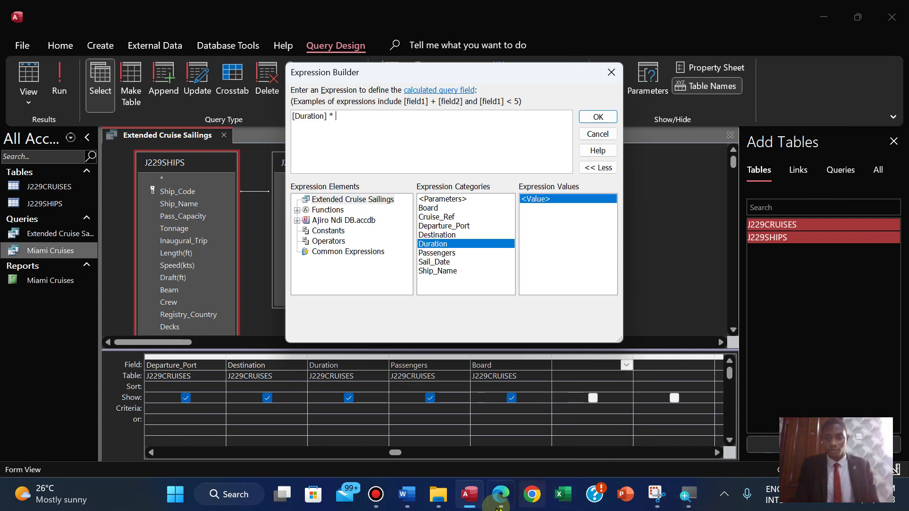
pyautogui.click(498, 506)
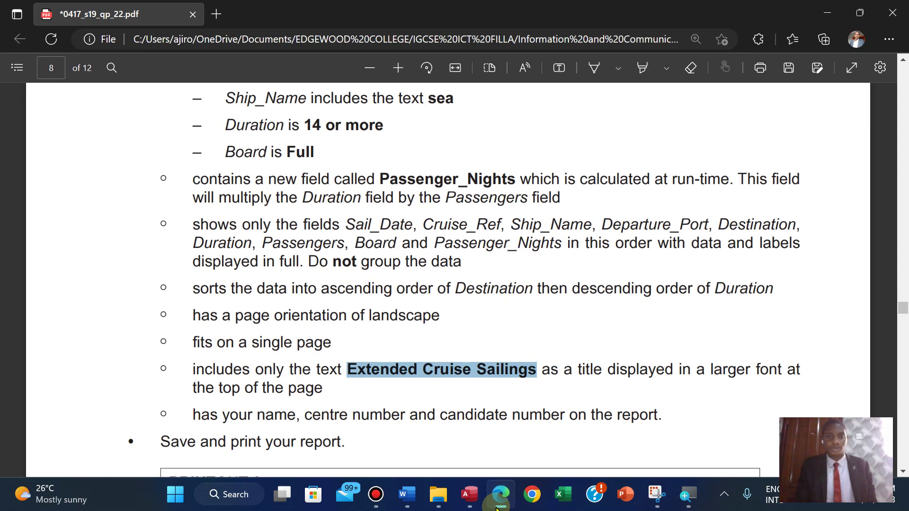
pyautogui.click(498, 505)
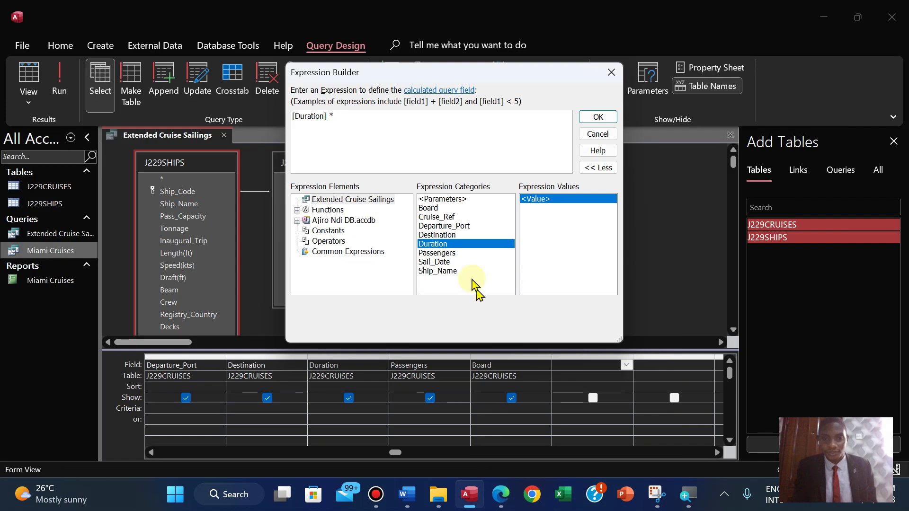
pyautogui.doubleClick(453, 253)
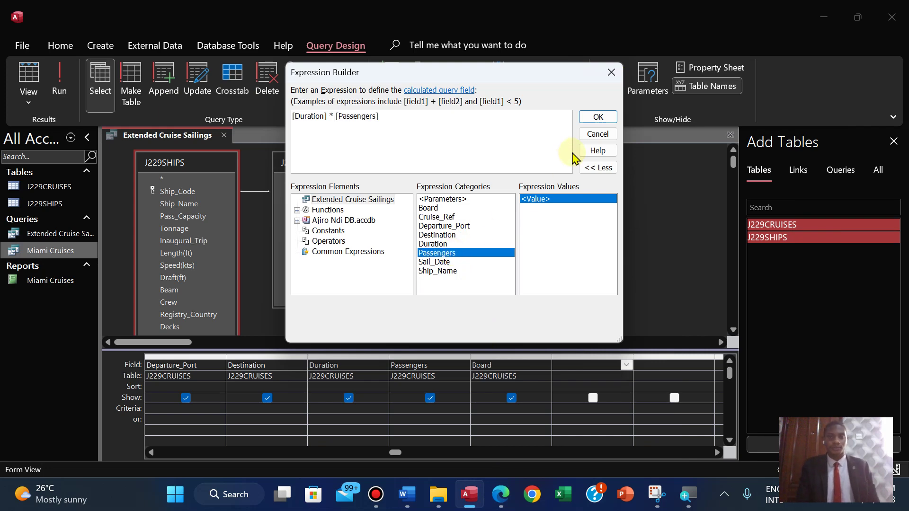
pyautogui.click(597, 117)
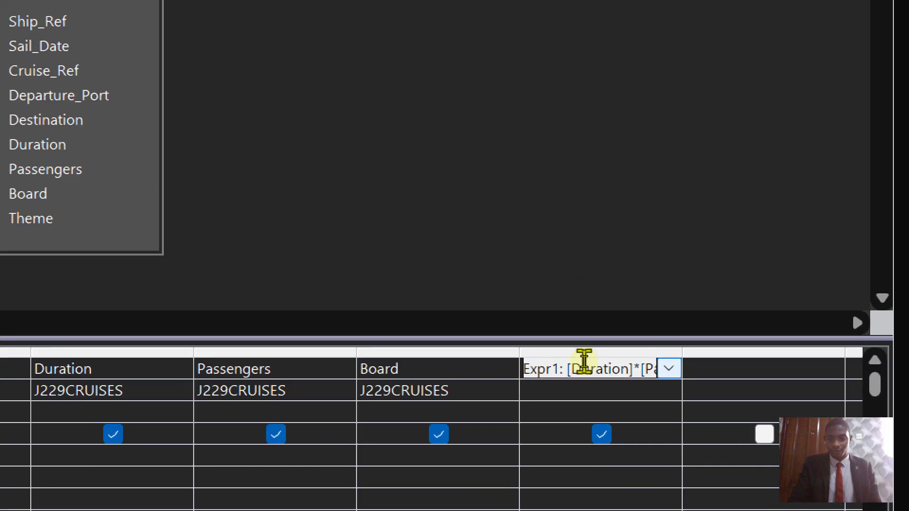
# - Rename Expr1 to Passenger_Nights, copied from the exam paper, and run the query
pyautogui.click(534, 378)
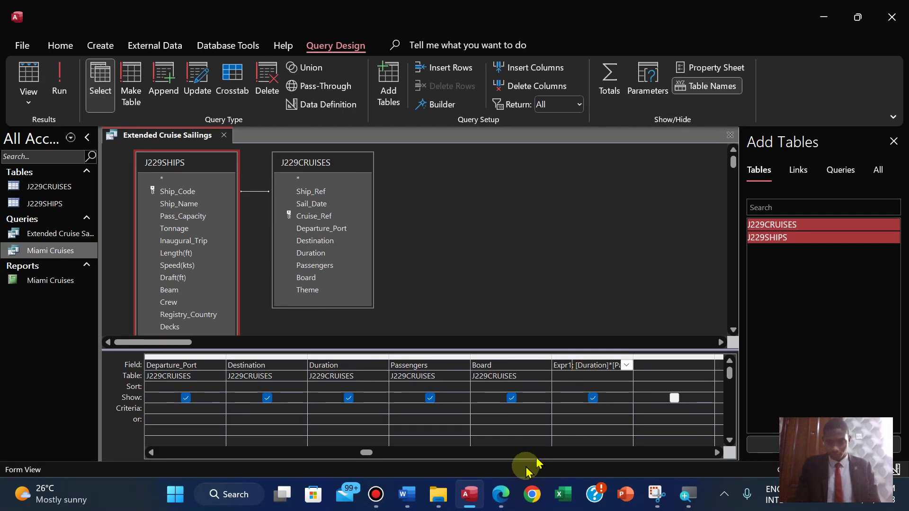
pyautogui.click(502, 494)
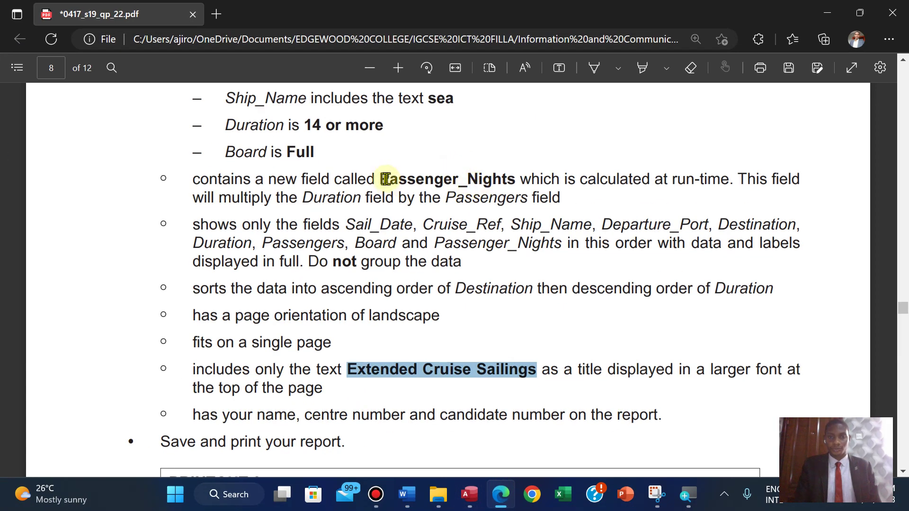
pyautogui.moveTo(382, 179); pyautogui.dragTo(516, 179)
pyautogui.hotkey('ctrl', 'c')
pyautogui.click(533, 66)
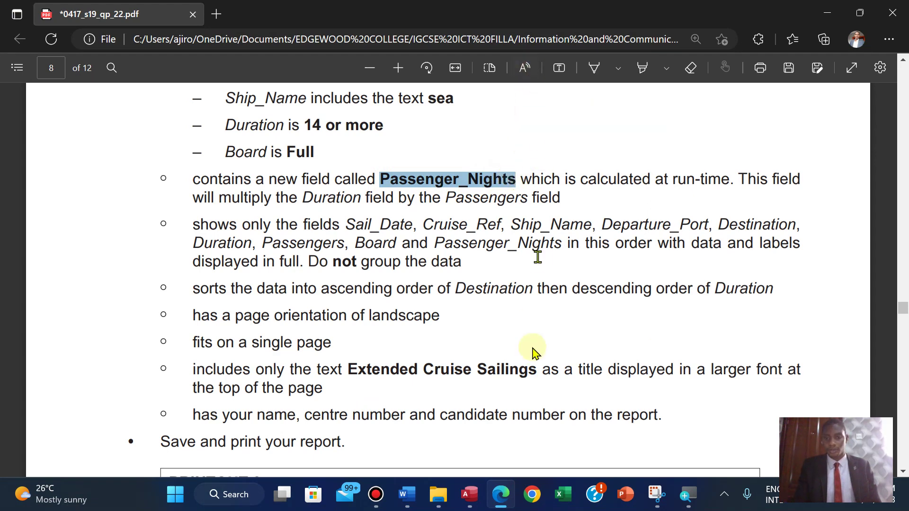
pyautogui.click(469, 494)
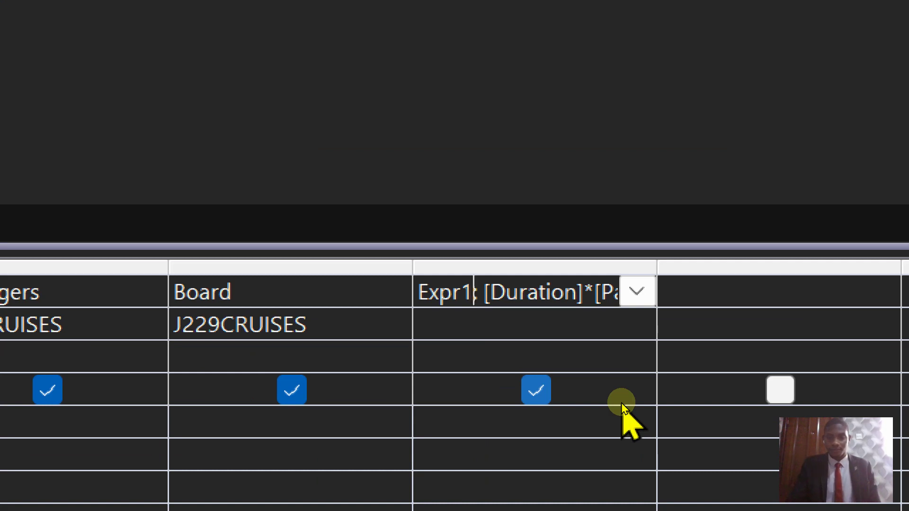
pyautogui.press('BackSpace')
pyautogui.press('BackSpace')
pyautogui.press('BackSpace')
pyautogui.press('BackSpace')
pyautogui.press('BackSpace')
pyautogui.hotkey('ctrl', 'v')
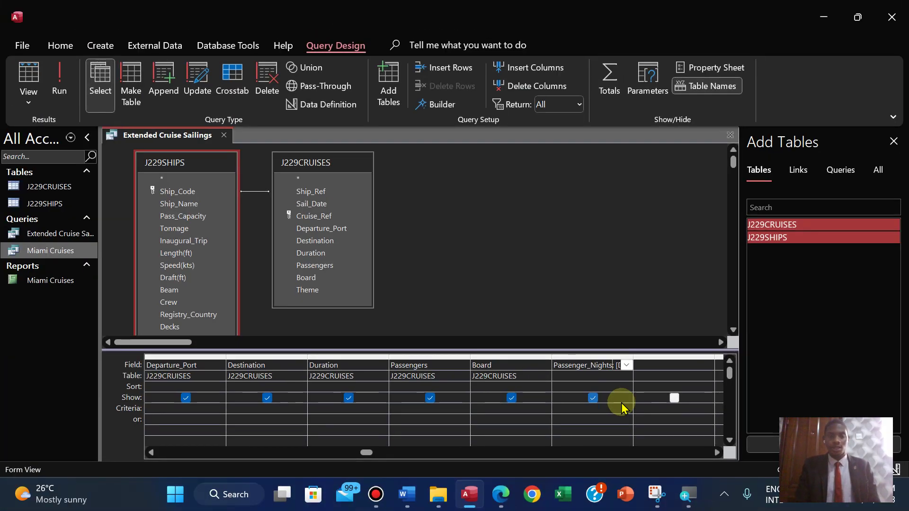
pyautogui.click(353, 218)
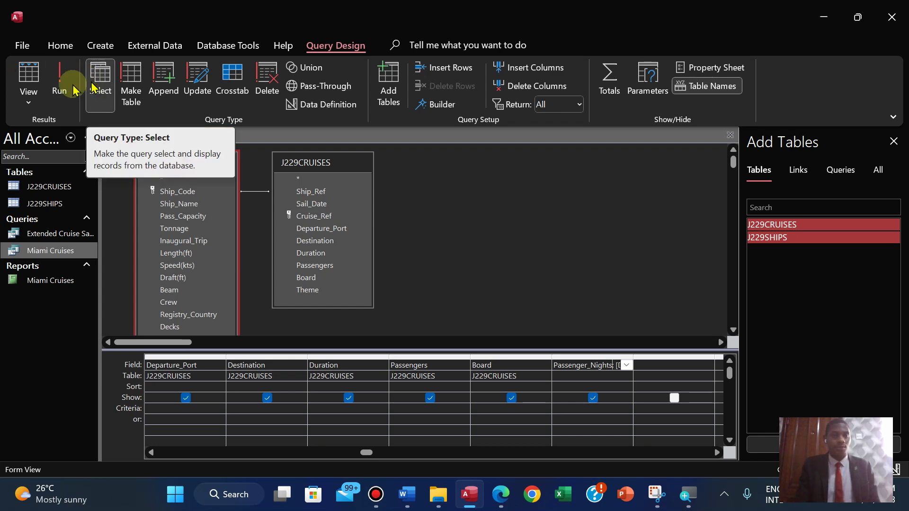
pyautogui.click(60, 89)
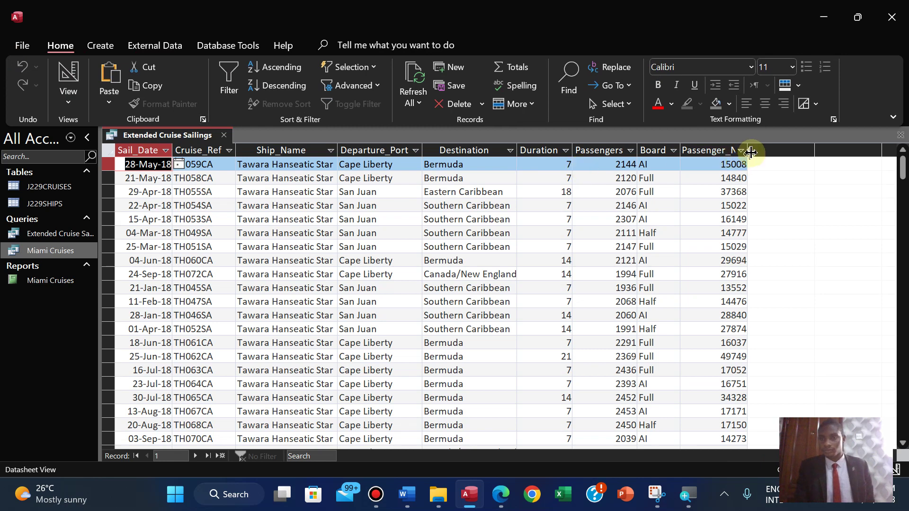
# - Autofit the Passenger_Nights column and check the datasheet against the task PDF
pyautogui.doubleClick(747, 150)
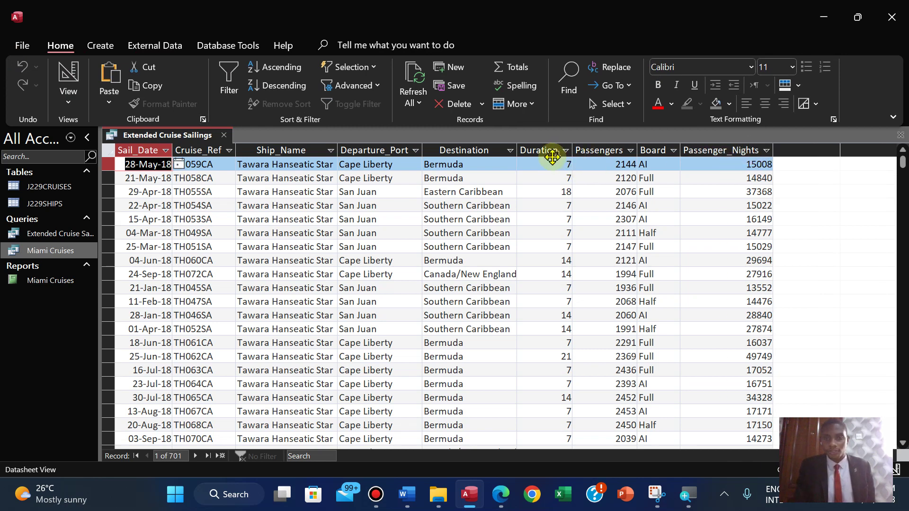
pyautogui.click(502, 487)
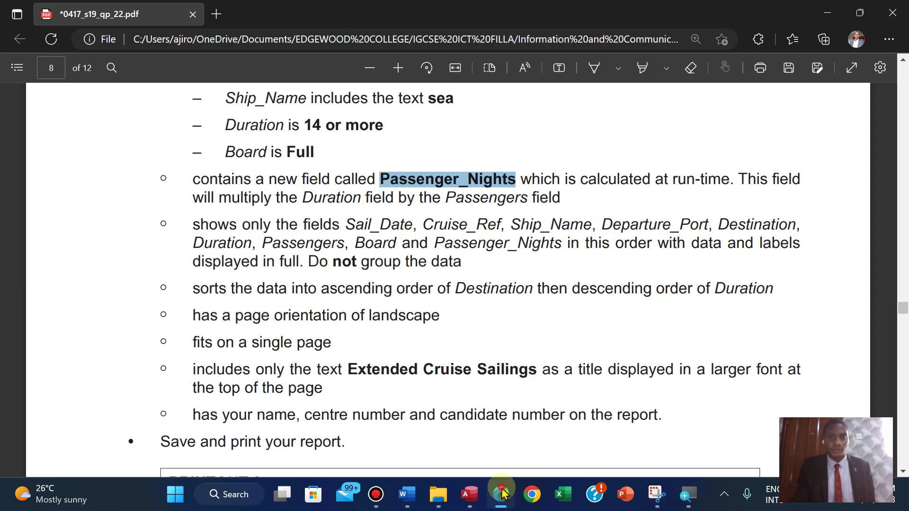
pyautogui.click(503, 493)
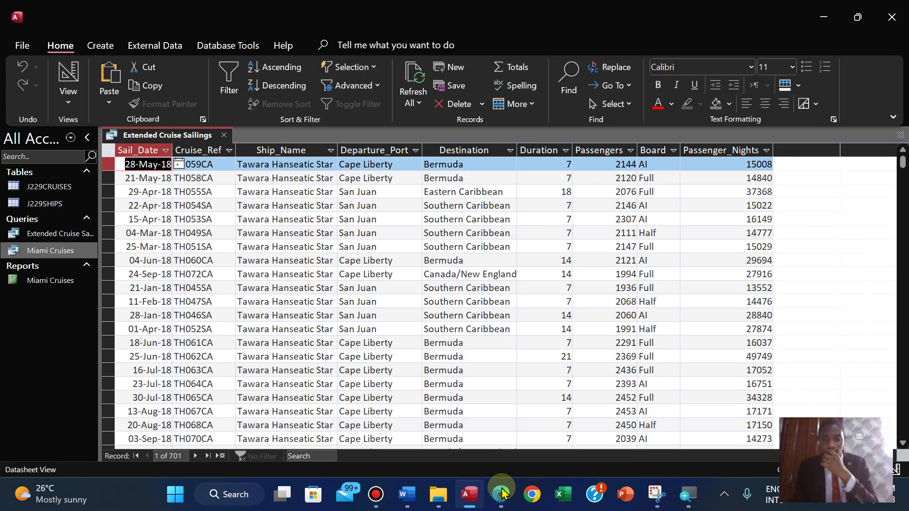
pyautogui.click(501, 493)
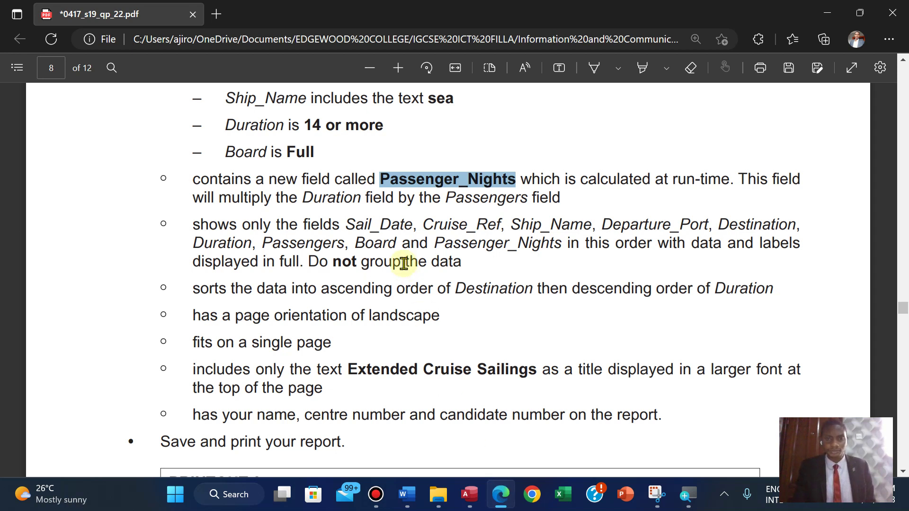
pyautogui.scroll(-3, 403, 263)
pyautogui.scroll(5, 403, 263)
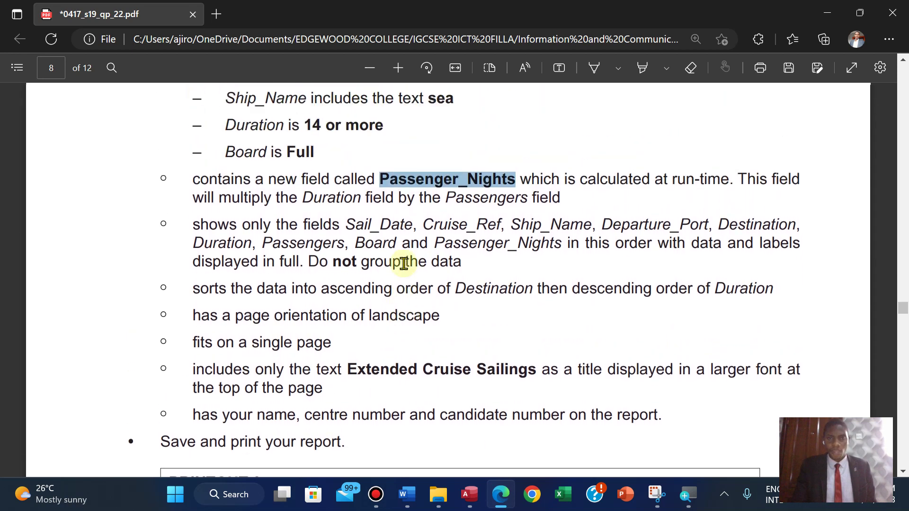
pyautogui.click(469, 495)
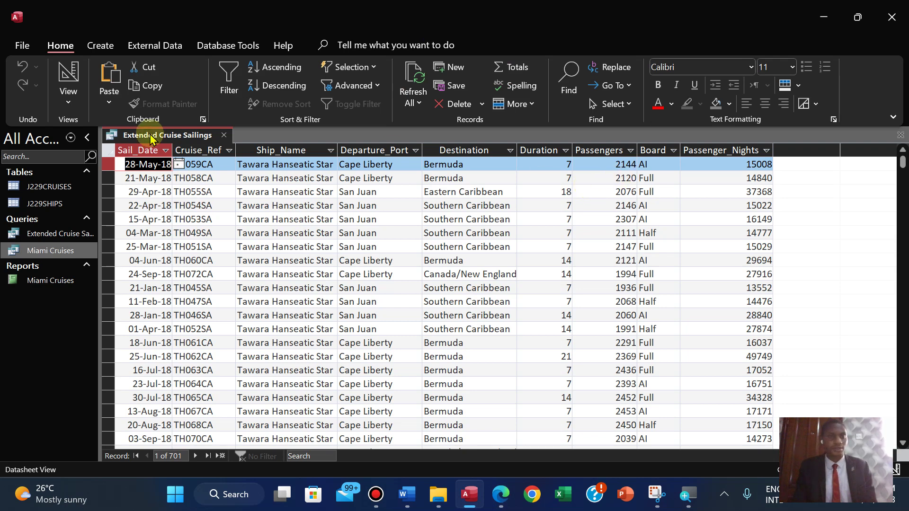
# - Switch the query back to Design View and bring up the task PDF
pyautogui.click(68, 99)
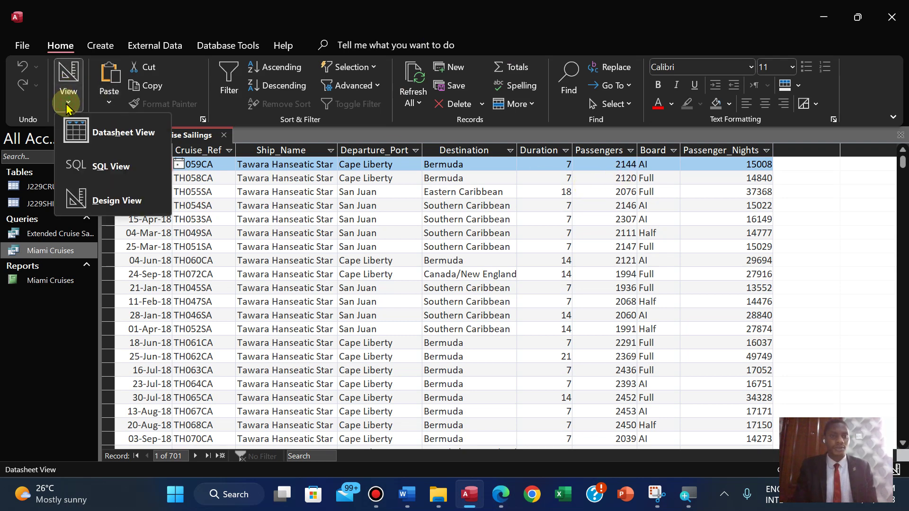
pyautogui.click(108, 204)
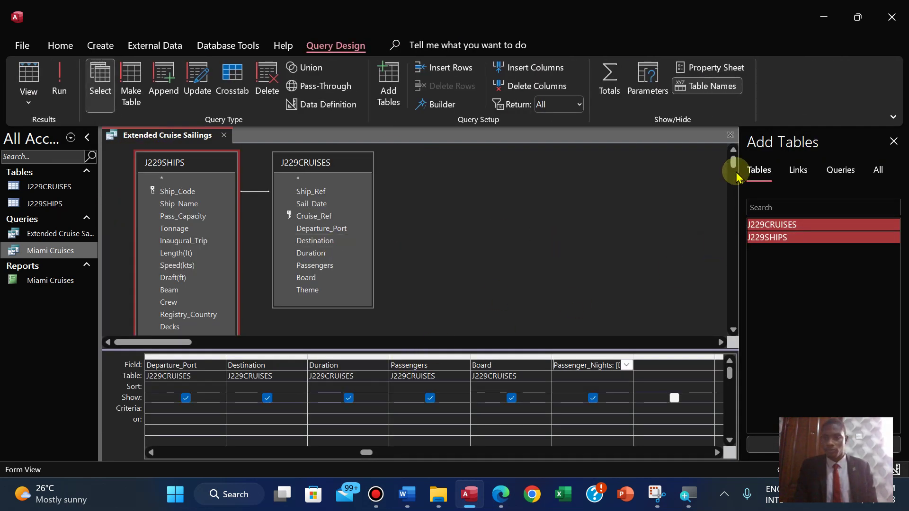
pyautogui.click(502, 495)
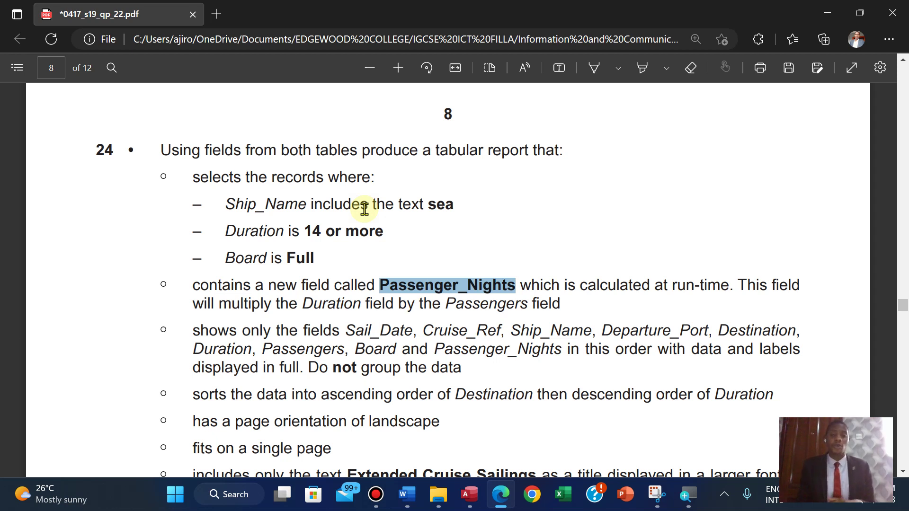
# - Add a two-line PDF note beside the Ship_Name criterion: '*sea - end' and 'sea* - beginning'
pyautogui.click(559, 67)
pyautogui.click(633, 209)
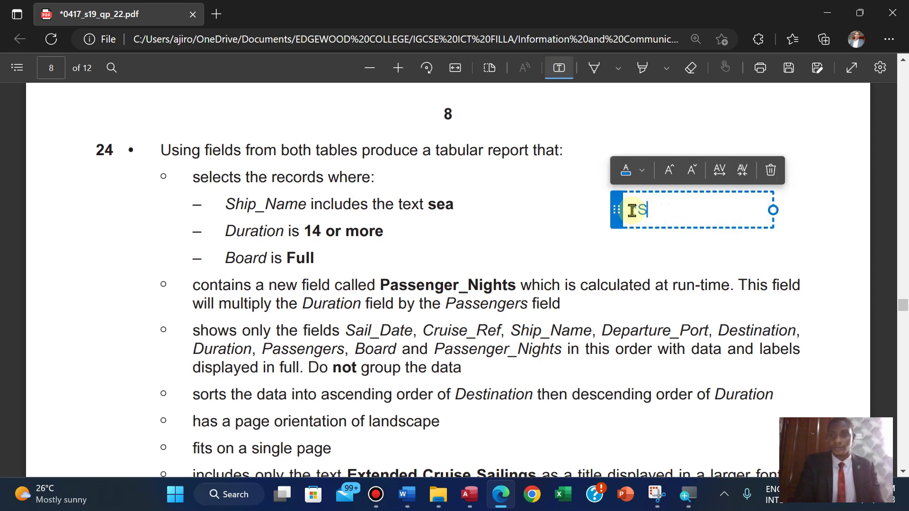
pyautogui.write('sae')
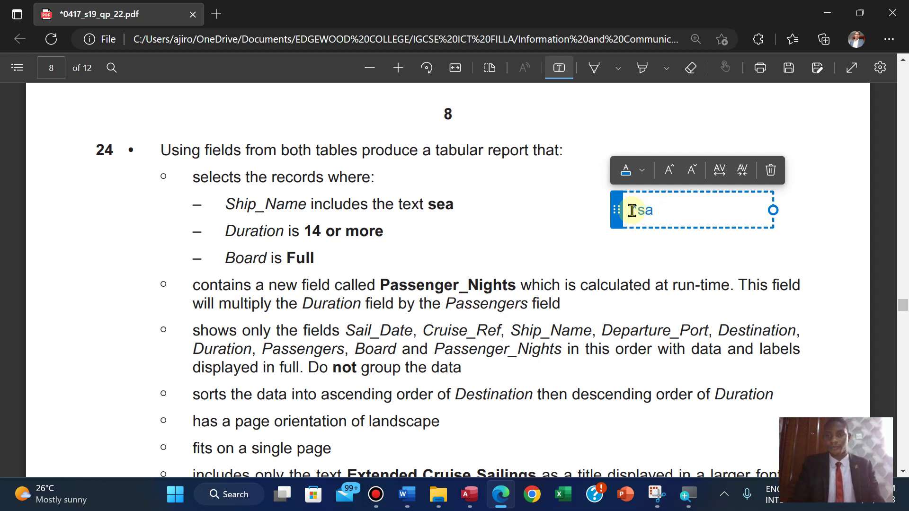
pyautogui.press('Home')
pyautogui.write('*')
pyautogui.press('End')
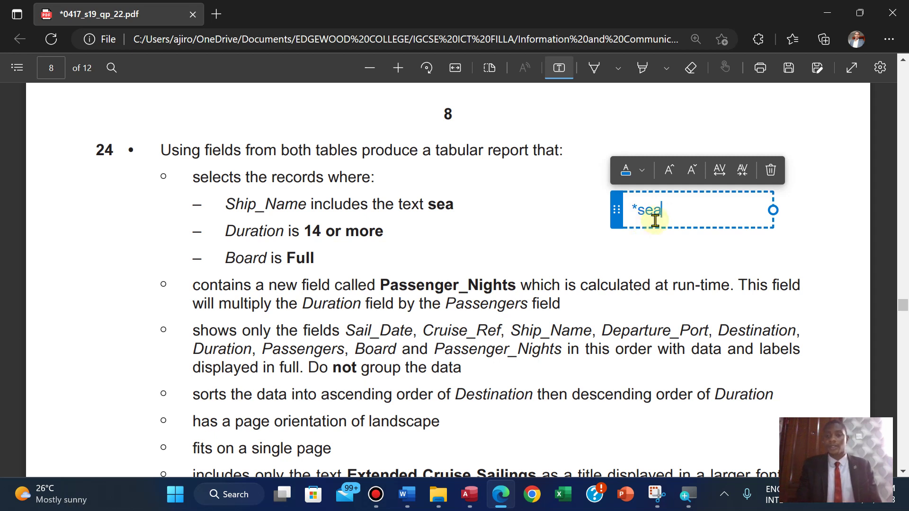
pyautogui.press('Return')
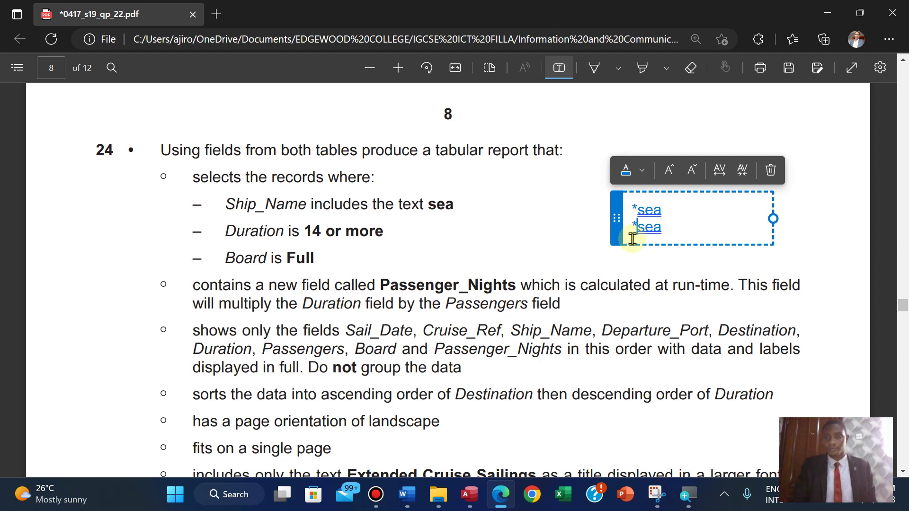
pyautogui.press('BackSpace')
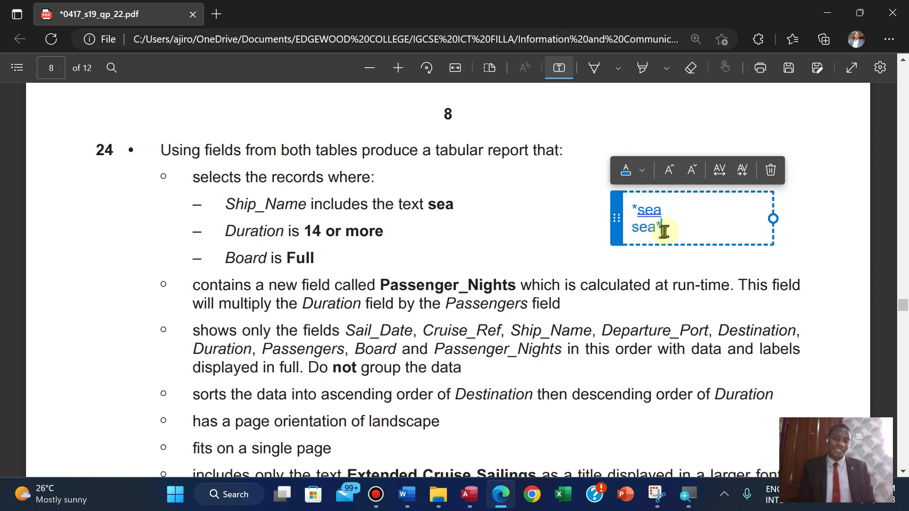
pyautogui.write('beg')
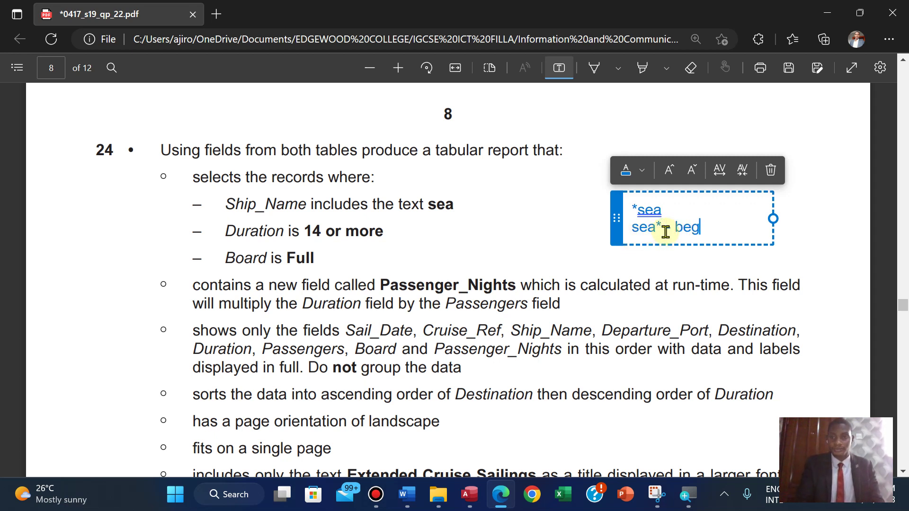
pyautogui.write('inning')
pyautogui.click(665, 232)
pyautogui.write('- e')
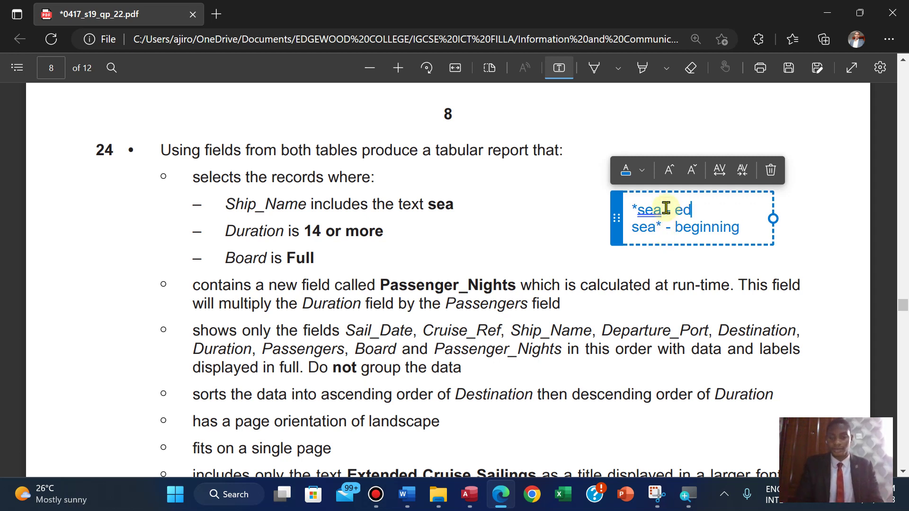
pyautogui.write('nding')
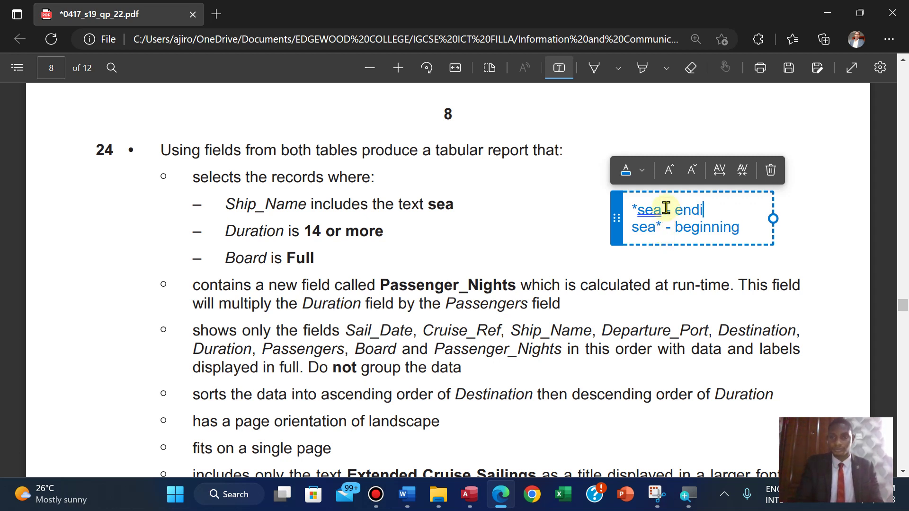
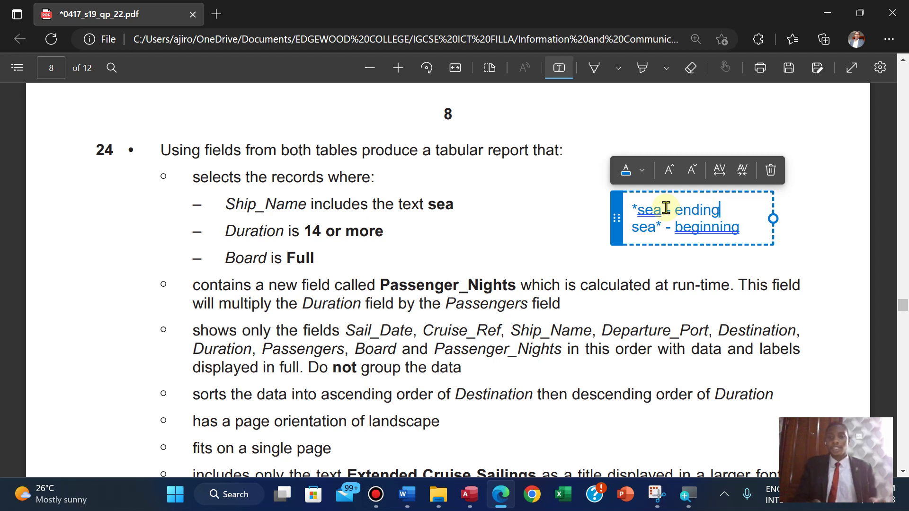
# - Add *sea* as a third line of the page note and make the note text black
pyautogui.click(751, 228)
pyautogui.press('Return')
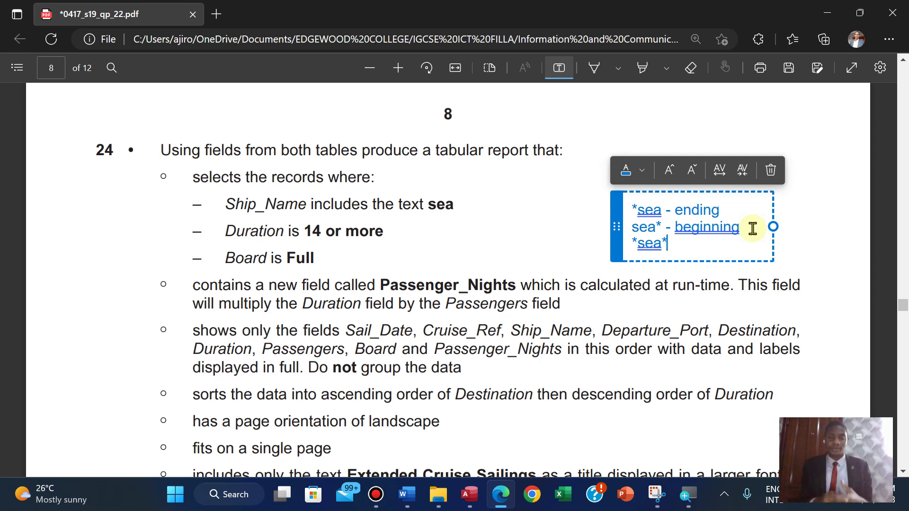
pyautogui.click(640, 170)
pyautogui.click(632, 294)
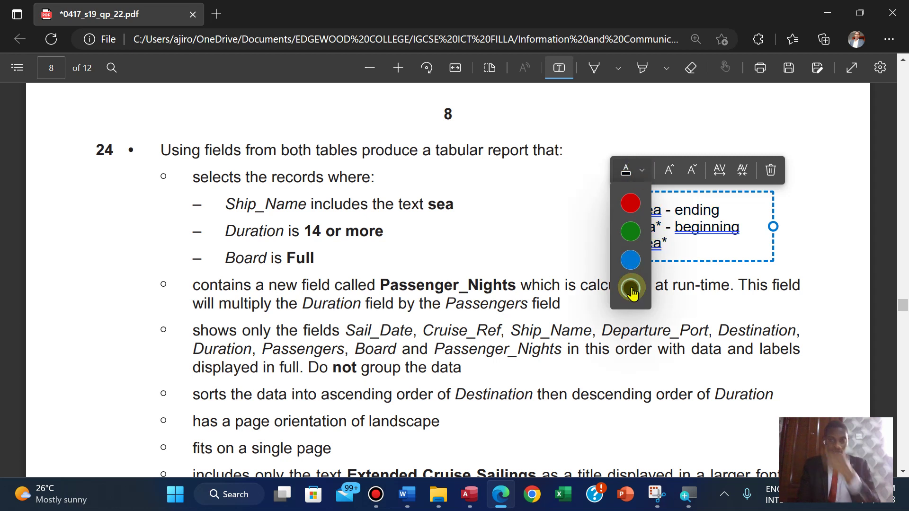
pyautogui.click(554, 230)
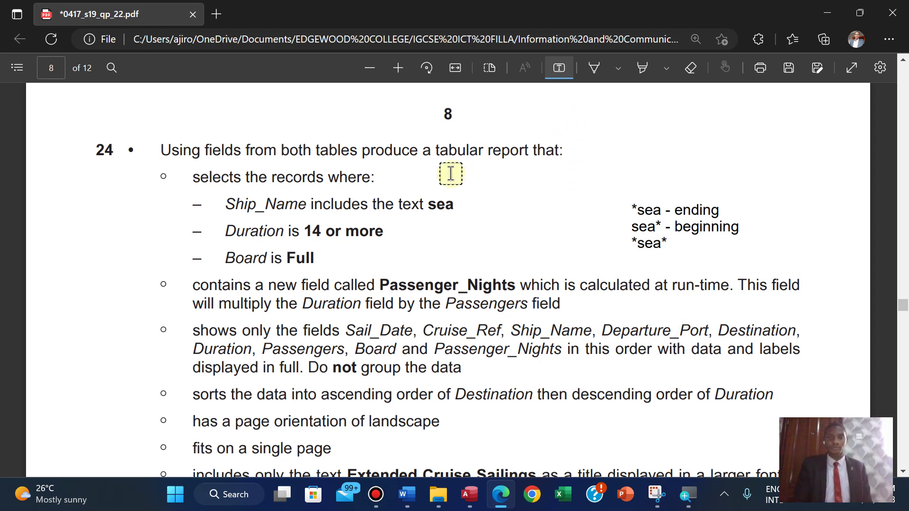
pyautogui.click(566, 71)
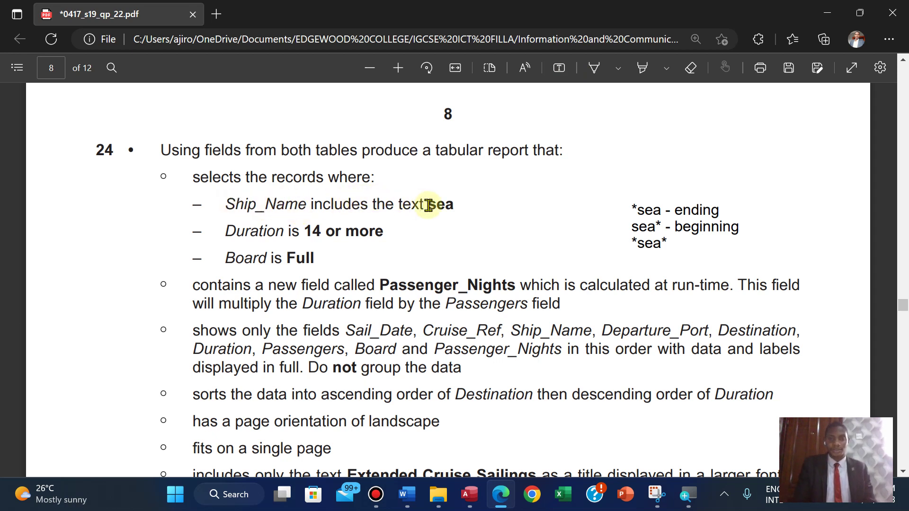
# - Copy the word 'sea' from the exam question and switch back to Access
pyautogui.moveTo(428, 205); pyautogui.dragTo(462, 207)
pyautogui.click(459, 205)
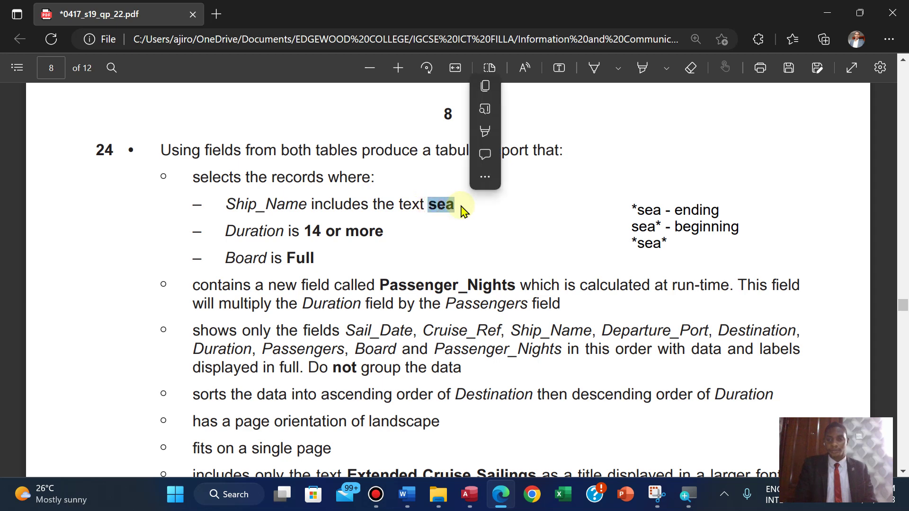
pyautogui.click(484, 87)
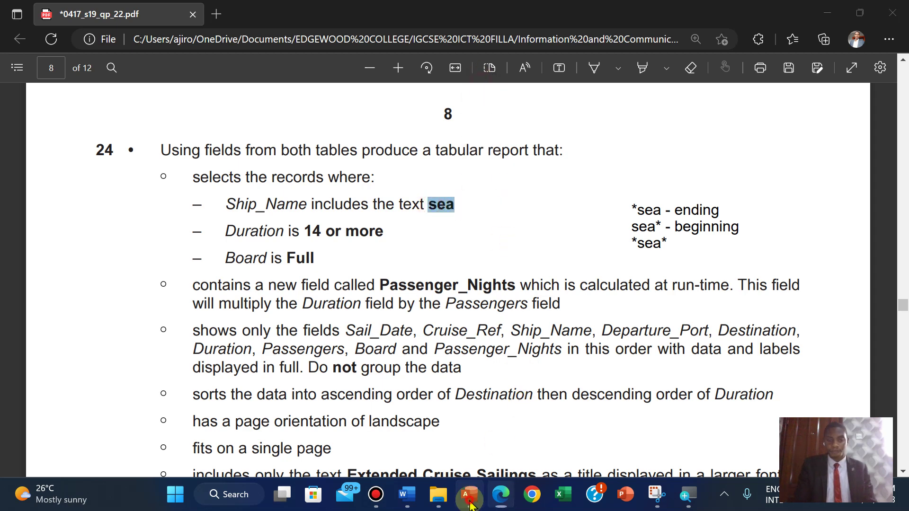
pyautogui.click(469, 494)
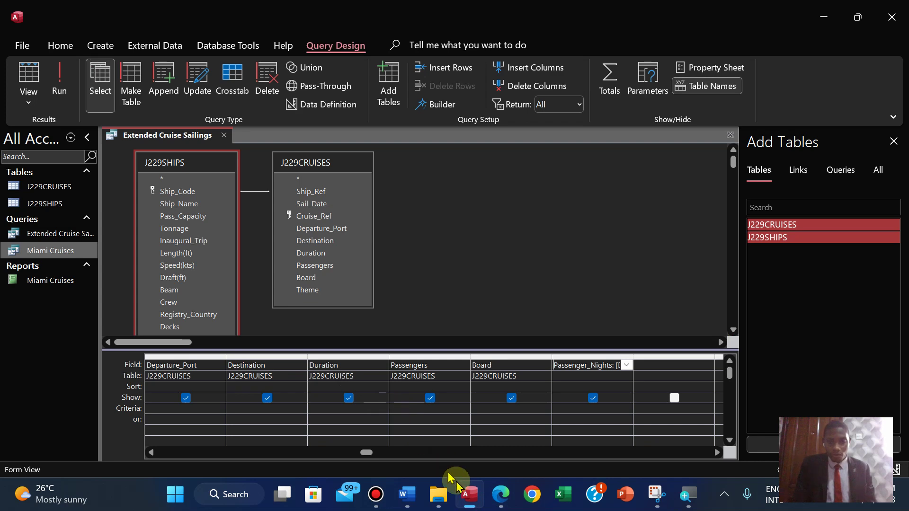
# - Enter *sea* as the Ship_Name criterion (Like "*sea*") and run the query, returning 139 records
pyautogui.click(497, 497)
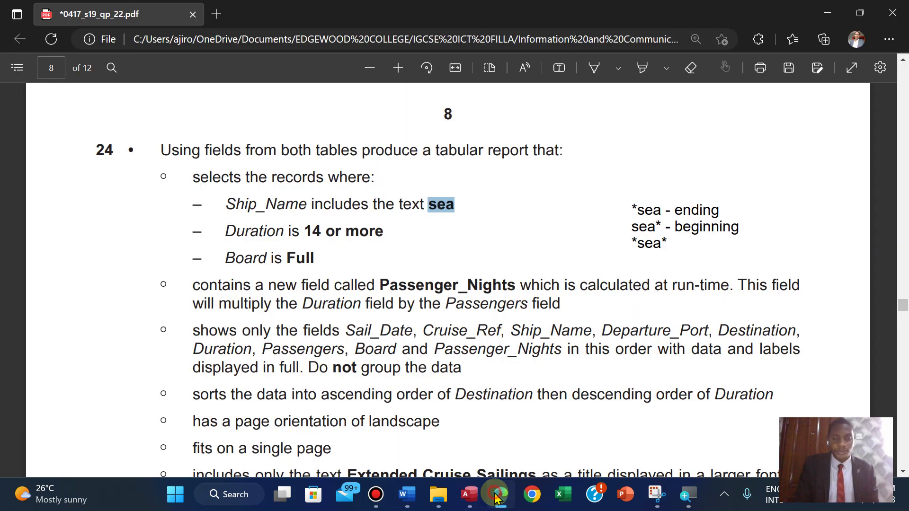
pyautogui.click(497, 498)
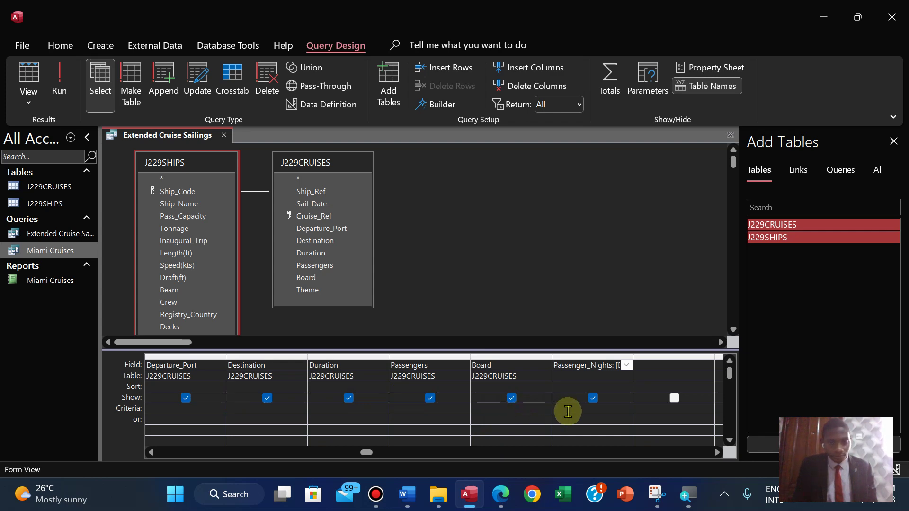
pyautogui.click(498, 495)
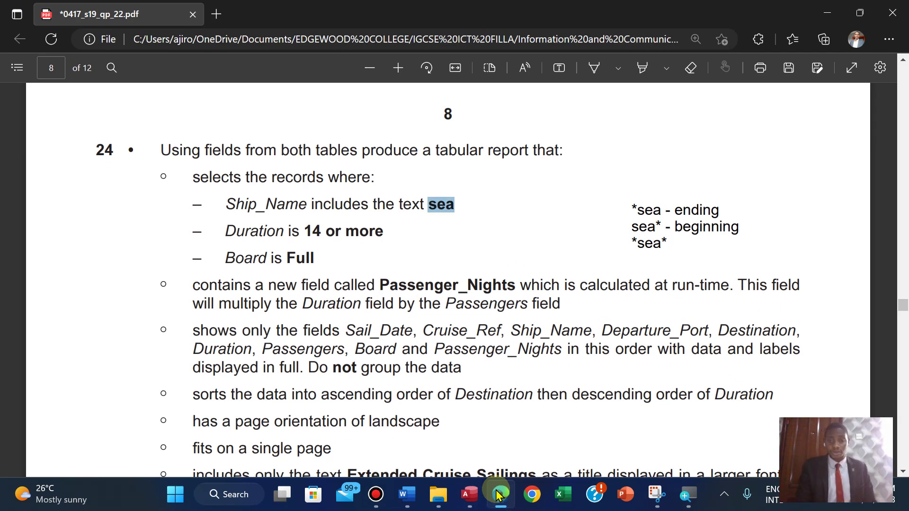
pyautogui.click(497, 495)
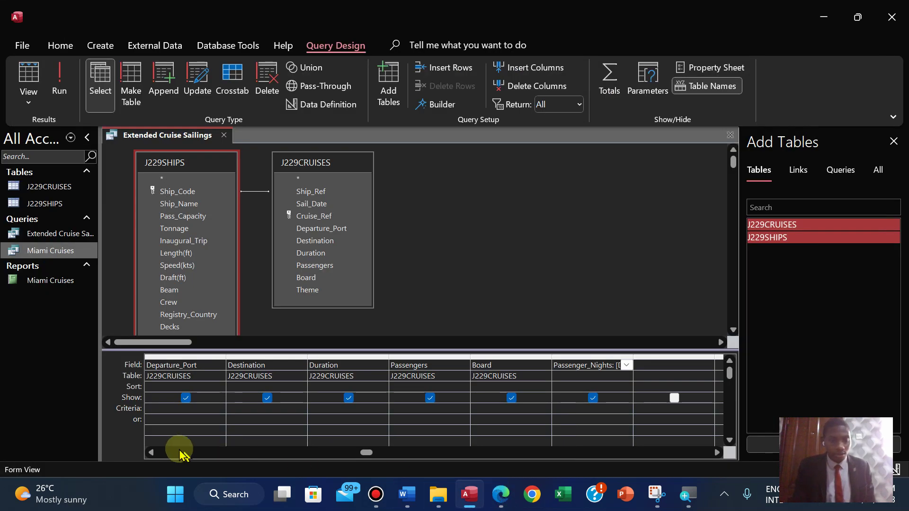
pyautogui.click(152, 453)
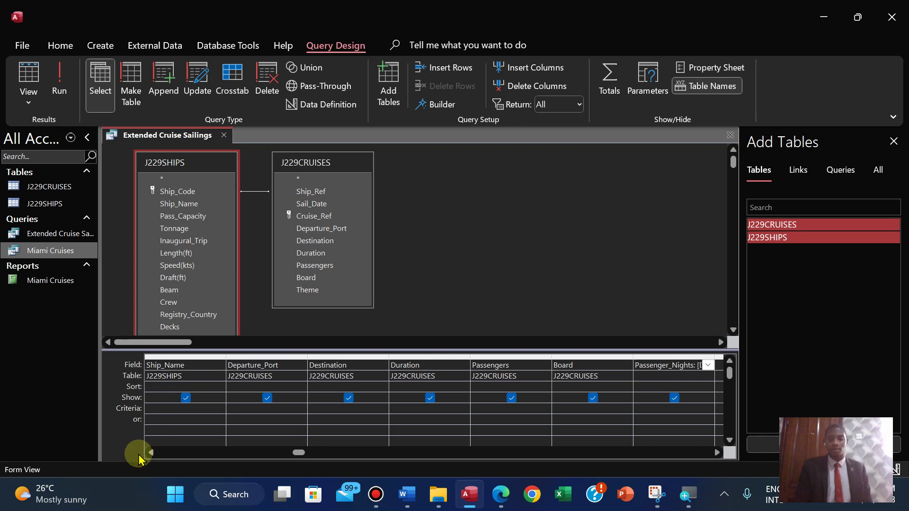
pyautogui.click(152, 453)
pyautogui.click(151, 453)
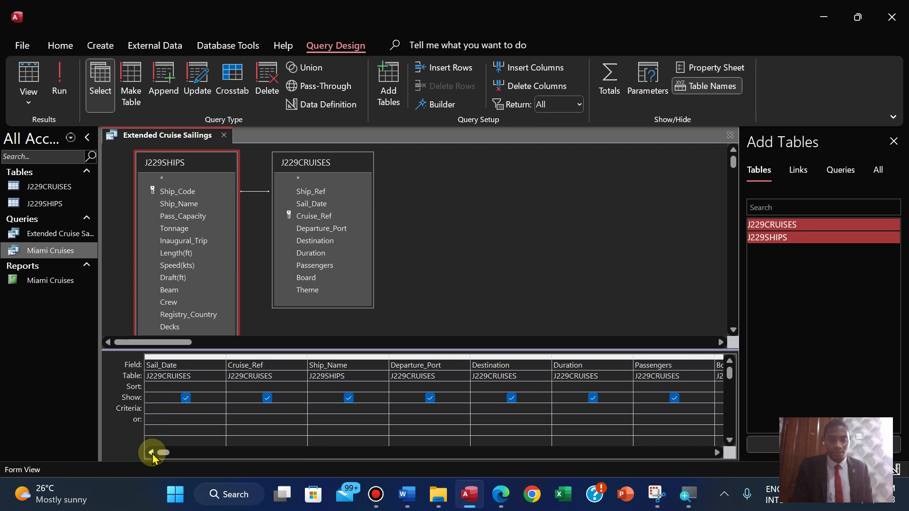
pyautogui.click(323, 410)
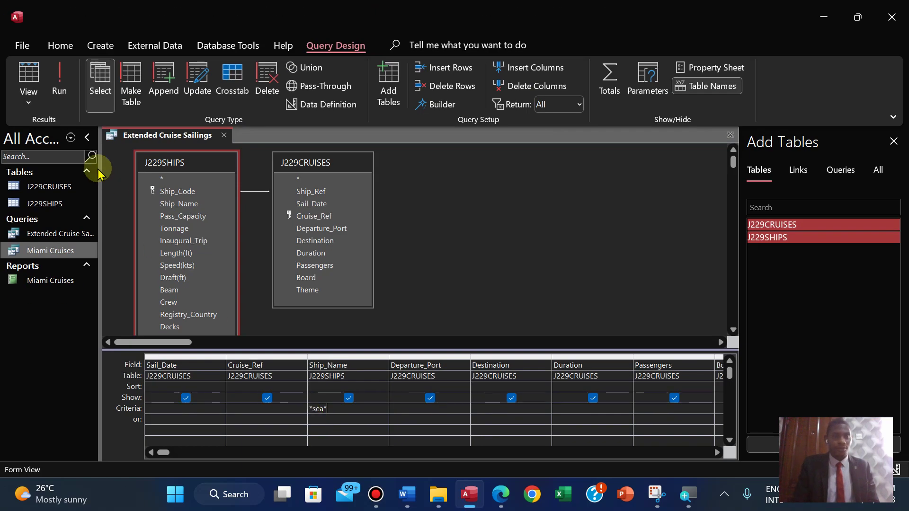
pyautogui.click(59, 88)
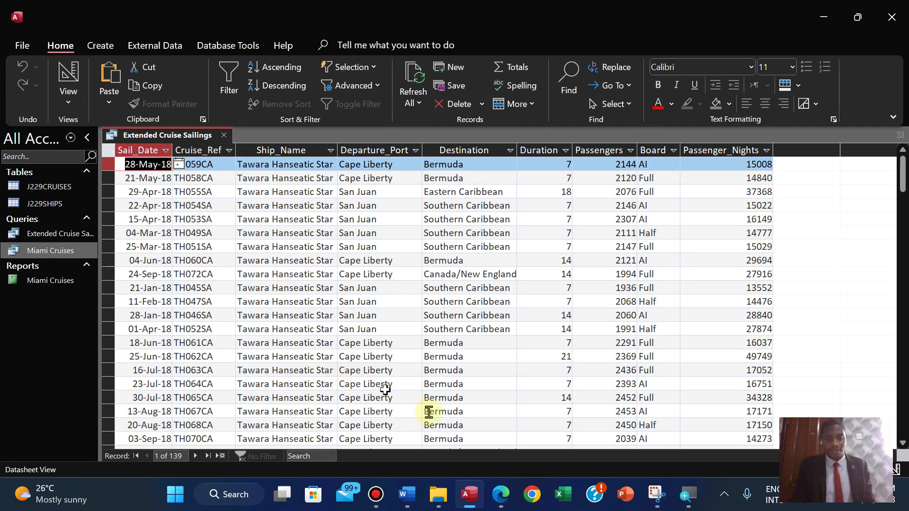
# - Copy '14 or more' from the exam question for the Duration condition
pyautogui.click(500, 494)
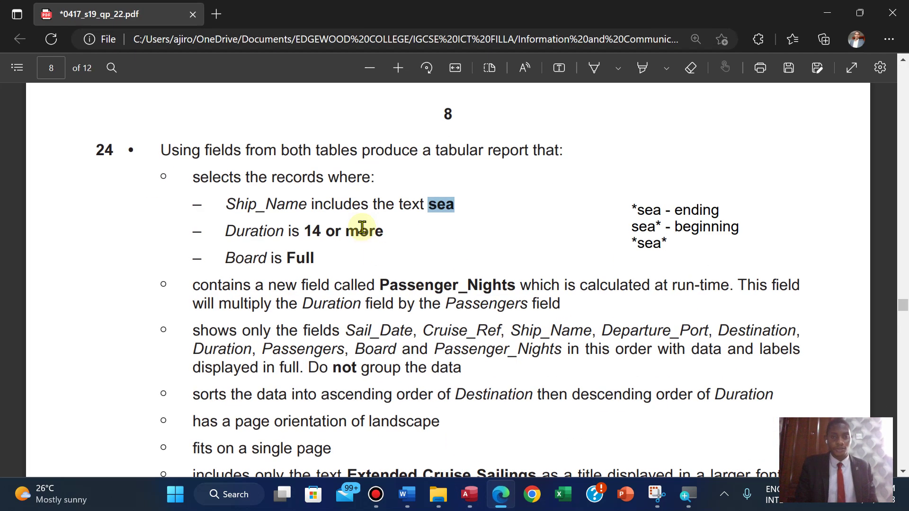
pyautogui.moveTo(307, 231); pyautogui.dragTo(383, 231)
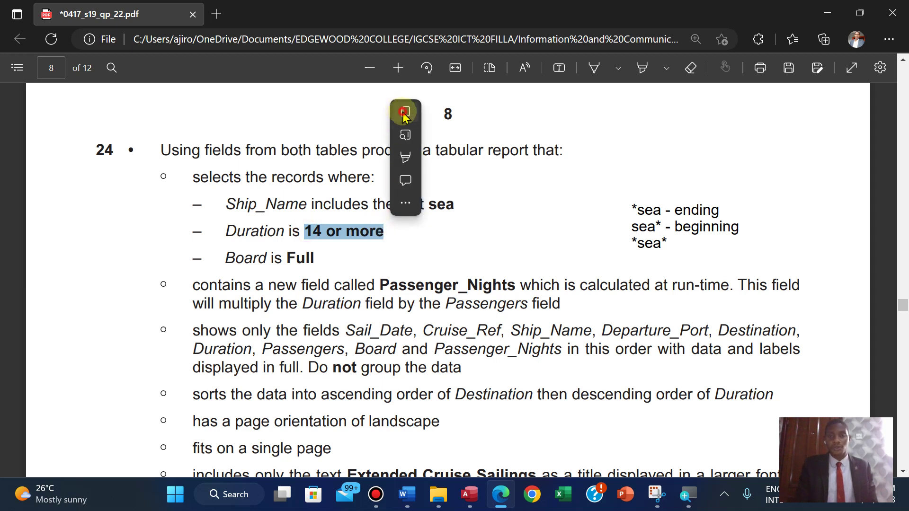
pyautogui.click(404, 111)
pyautogui.click(473, 497)
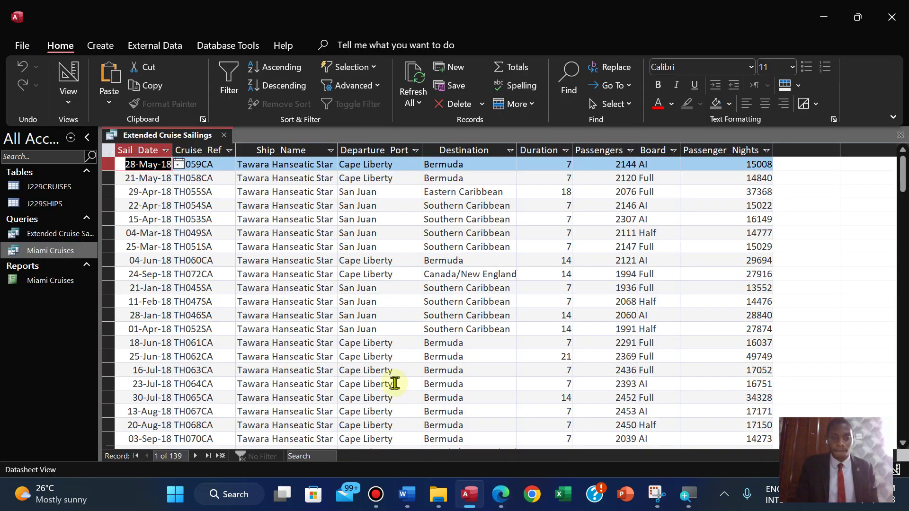
# - Add the Duration criterion >=14 in Design View and run the query, leaving 62 records
pyautogui.click(75, 106)
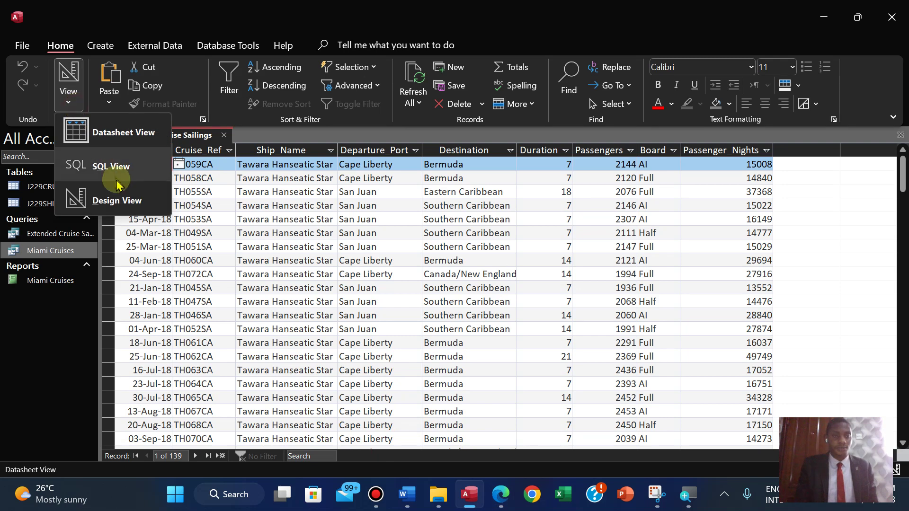
pyautogui.click(117, 203)
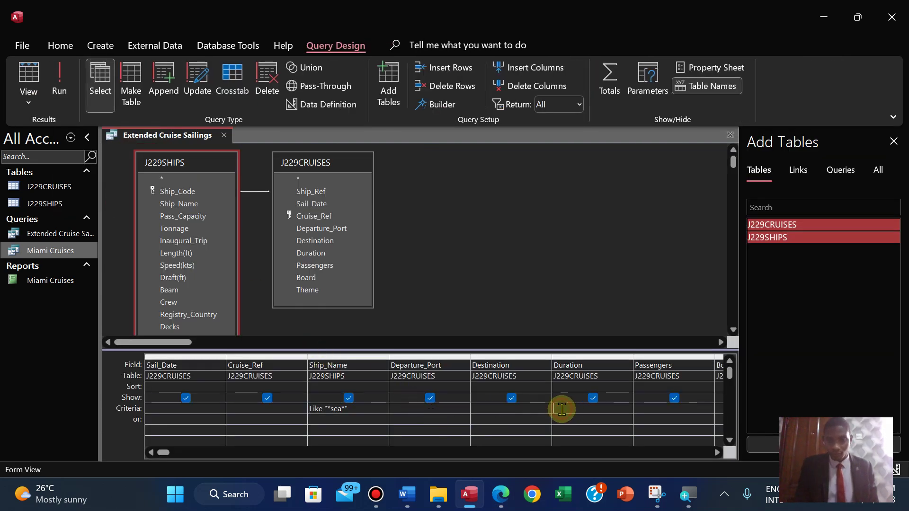
pyautogui.click(561, 409)
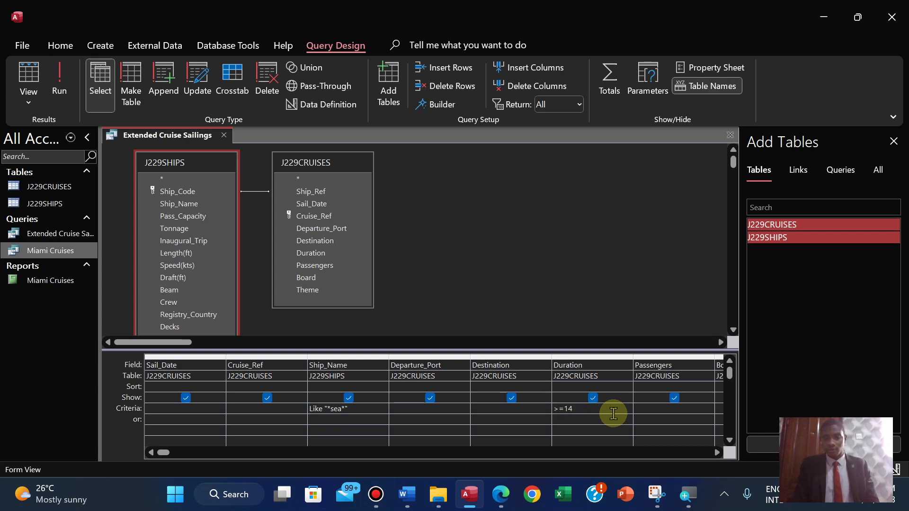
pyautogui.click(59, 83)
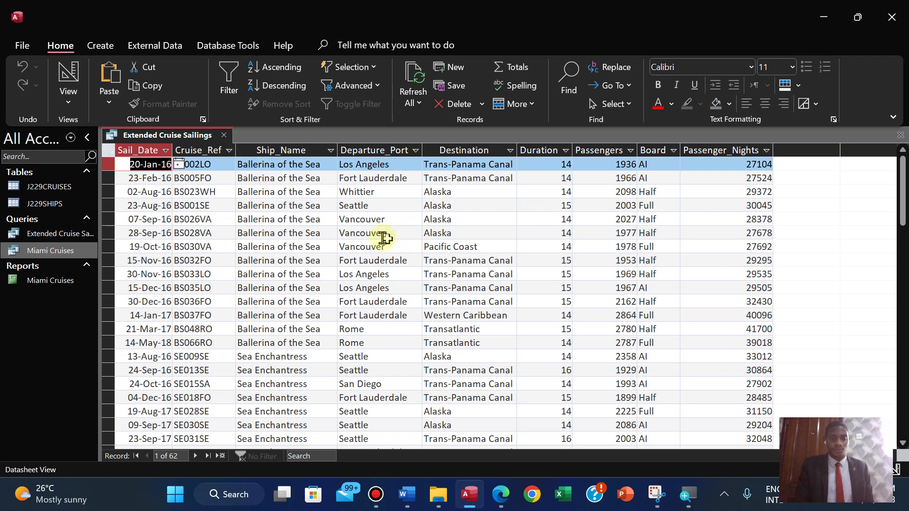
pyautogui.click(503, 505)
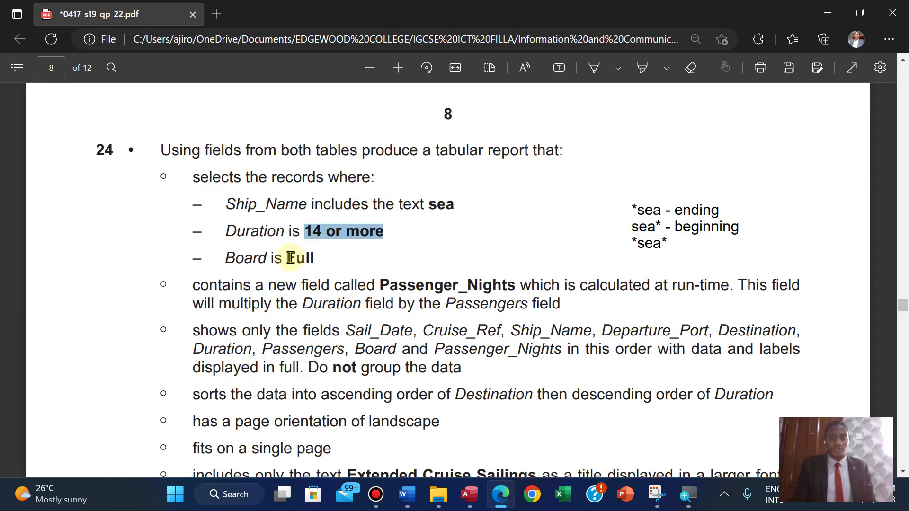
# - Copy 'Full' from the question and add the Board criterion "Full", returning 21 records
pyautogui.moveTo(288, 258); pyautogui.dragTo(318, 258)
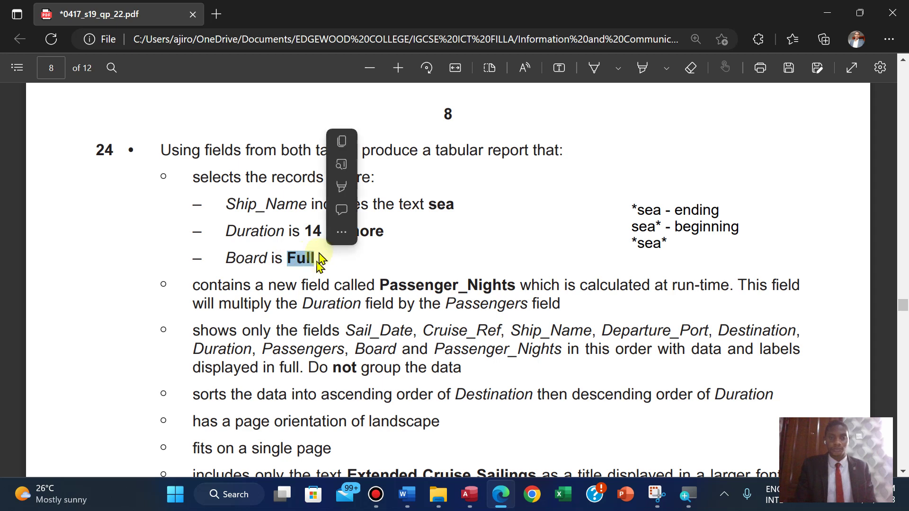
pyautogui.click(342, 140)
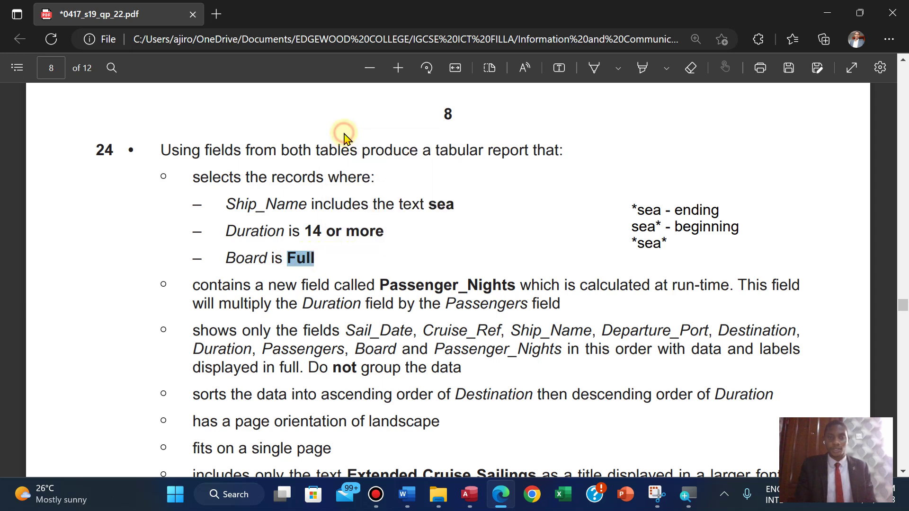
pyautogui.click(469, 494)
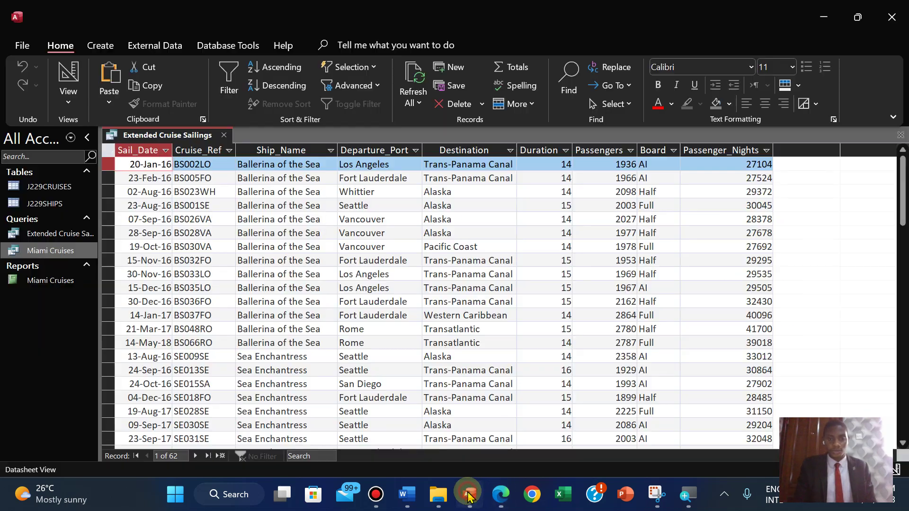
pyautogui.click(76, 106)
pyautogui.click(90, 199)
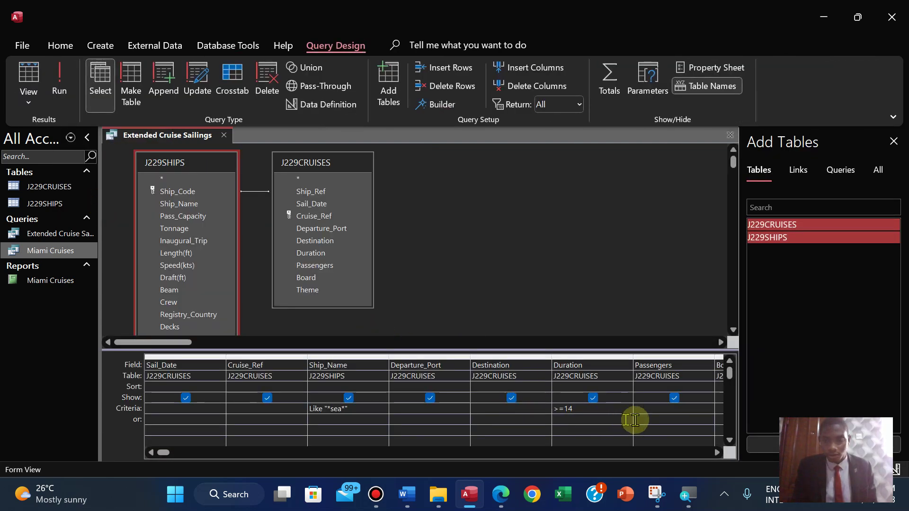
pyautogui.click(717, 452)
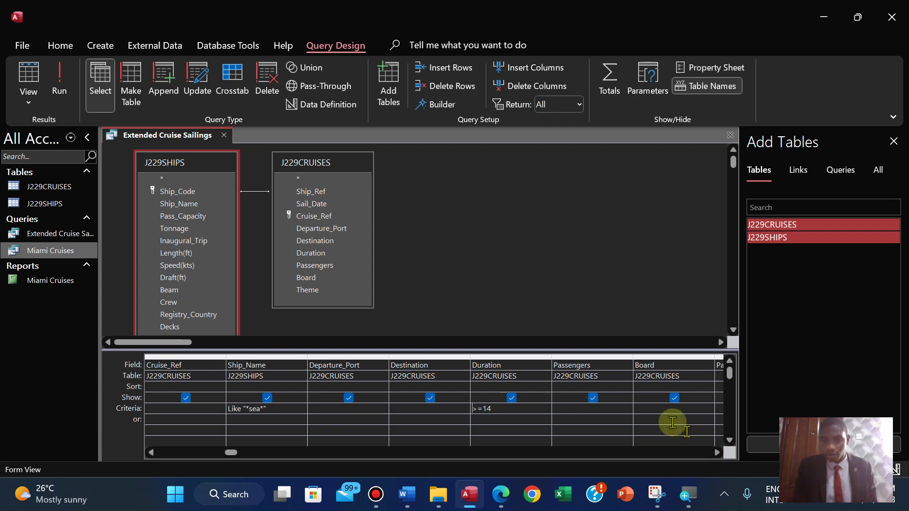
pyautogui.click(647, 409)
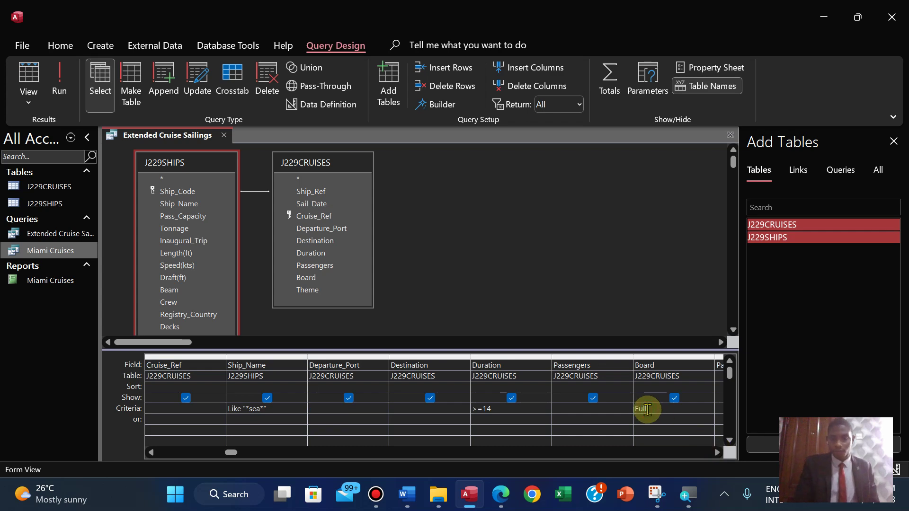
pyautogui.click(56, 88)
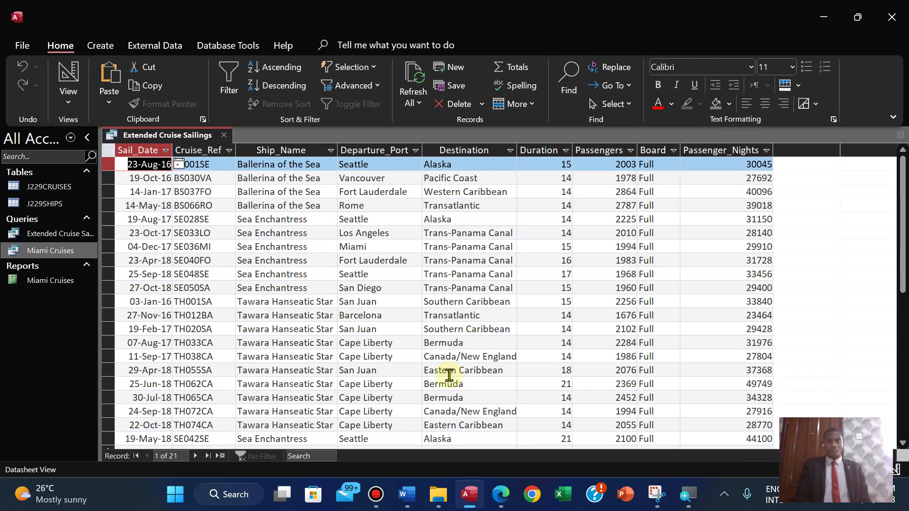
# - Rerun the query from Design View and save Extended Cruise Sailings
pyautogui.click(67, 94)
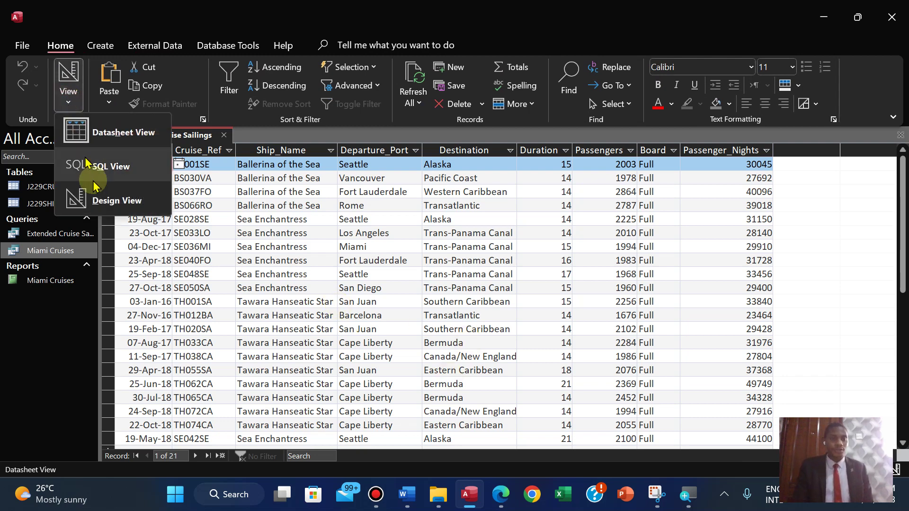
pyautogui.click(95, 194)
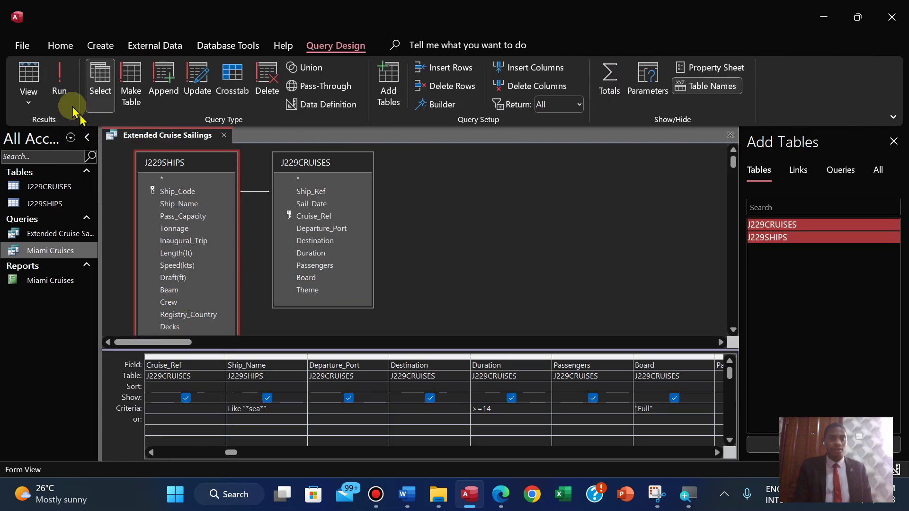
pyautogui.click(56, 95)
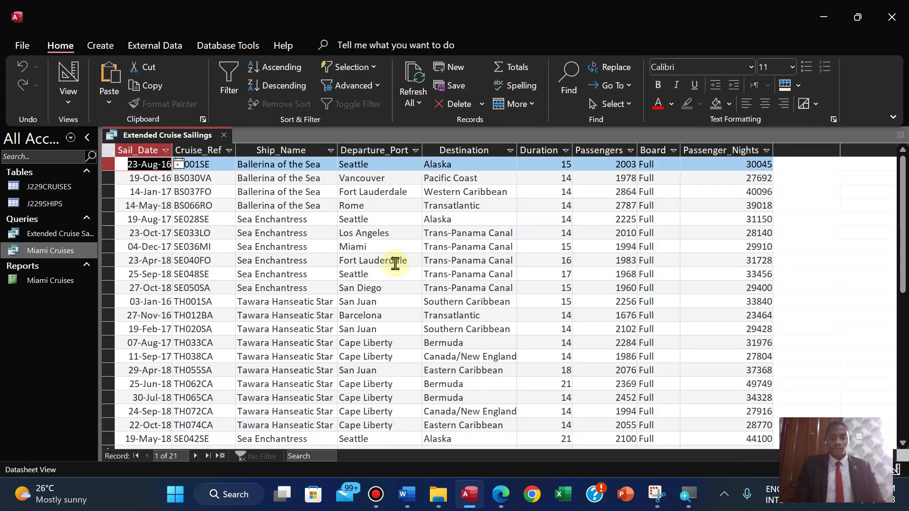
pyautogui.rightClick(161, 137)
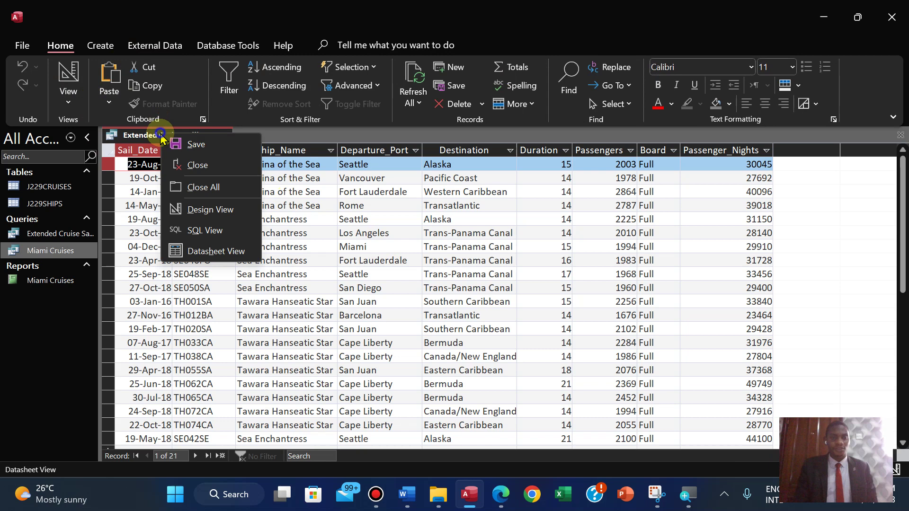
pyautogui.click(203, 143)
pyautogui.click(505, 495)
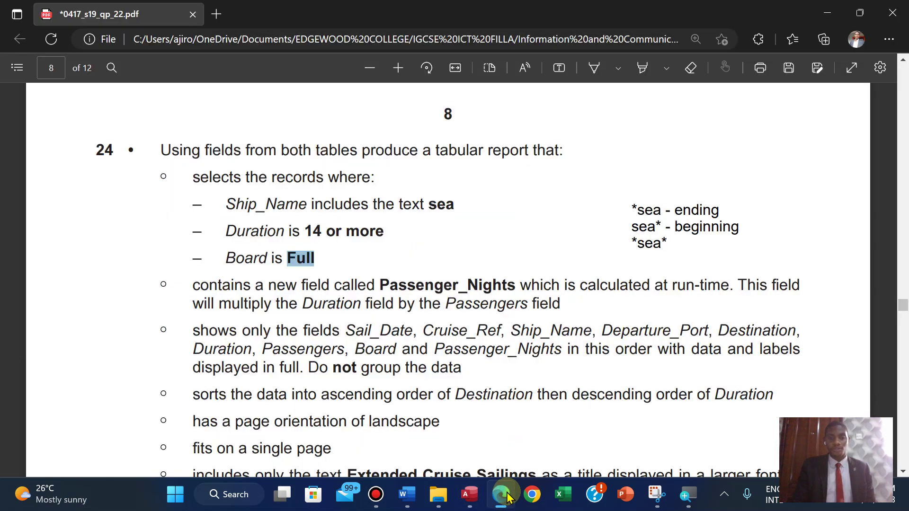
# - Highlight question 24's record-selection criteria lines in yellow
pyautogui.press('Down')
pyautogui.press('Down')
pyautogui.press('Down')
pyautogui.press('Down')
pyautogui.press('Down')
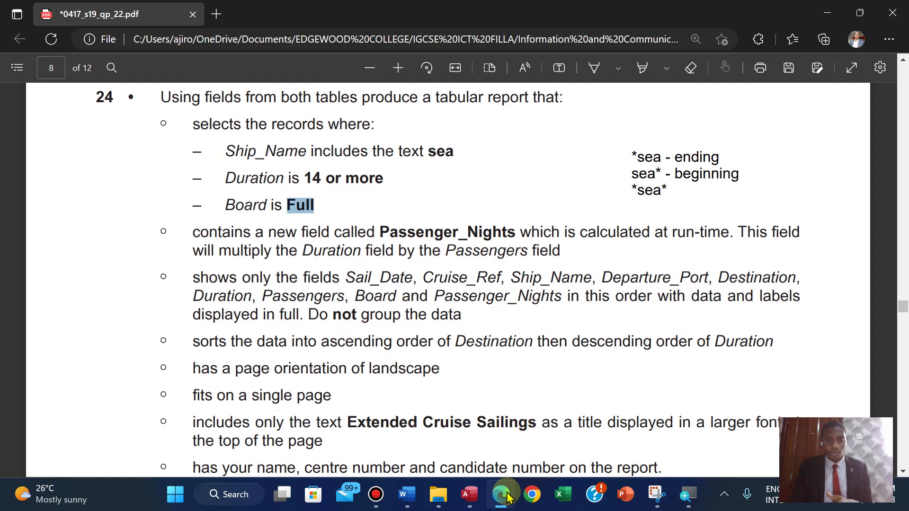
pyautogui.press('Up')
pyautogui.press('Up')
pyautogui.press('Up')
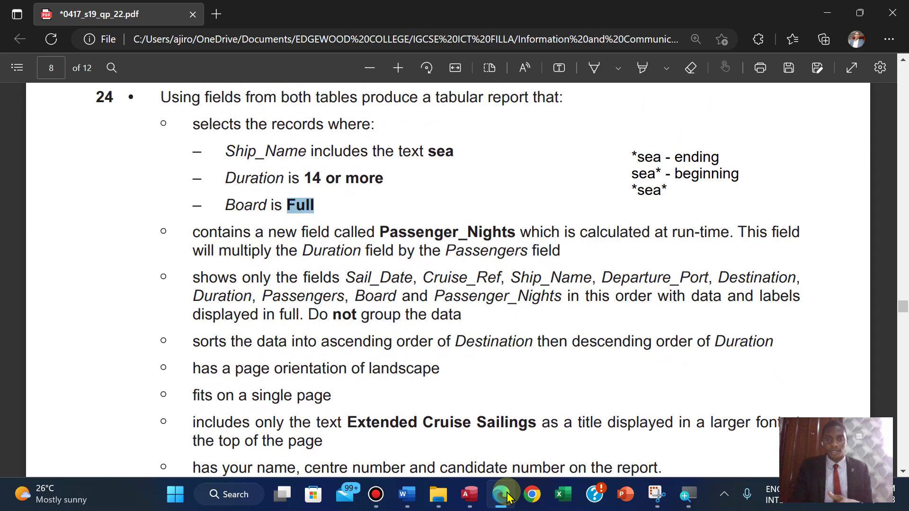
pyautogui.click(473, 496)
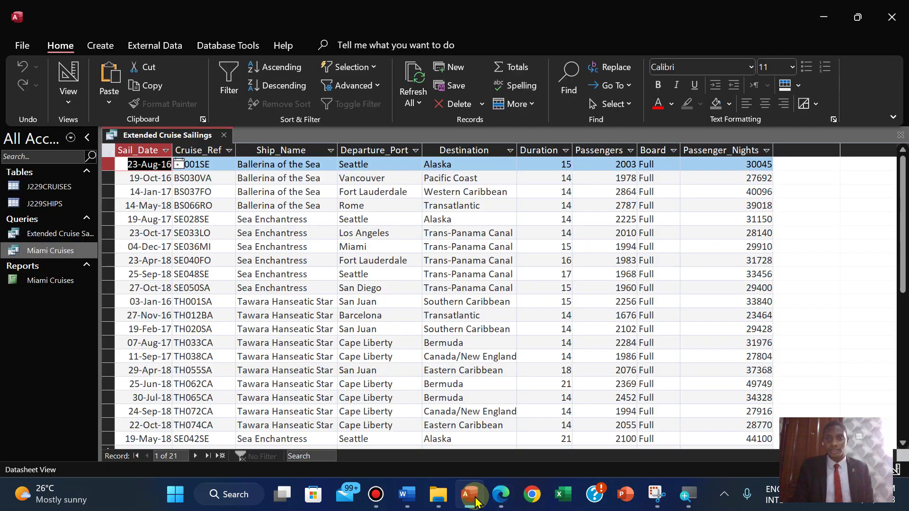
pyautogui.click(501, 497)
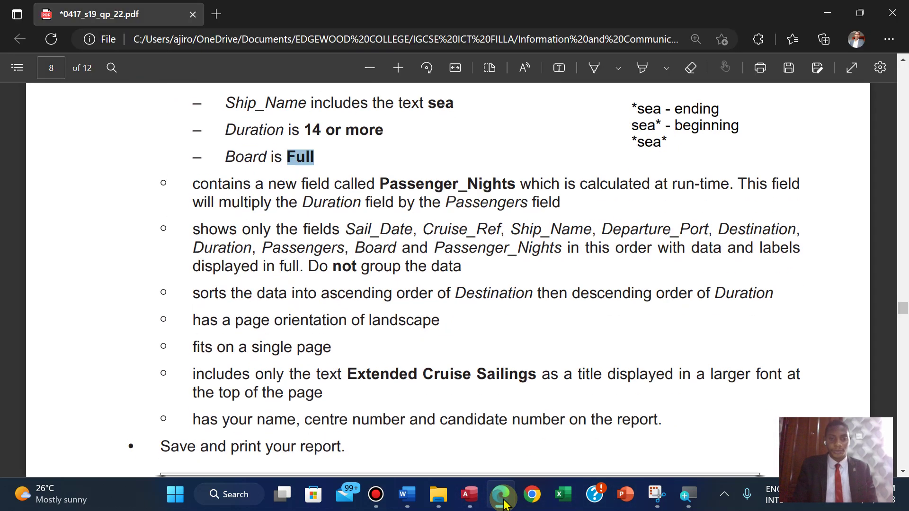
pyautogui.press('Up')
pyautogui.press('Up')
pyautogui.press('Up')
pyautogui.press('Up')
pyautogui.press('Up')
pyautogui.press('Up')
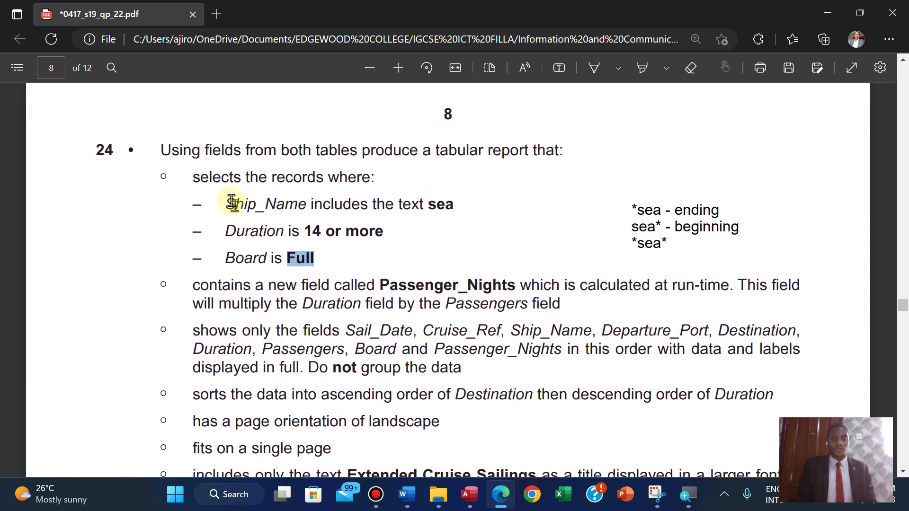
pyautogui.moveTo(197, 176); pyautogui.dragTo(316, 265)
pyautogui.moveTo(424, 188)
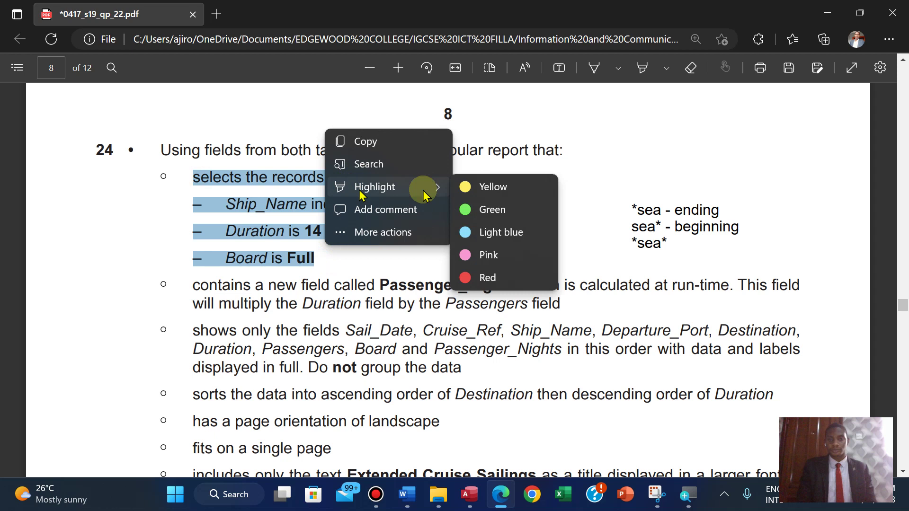
pyautogui.click(484, 188)
# - Highlight the Passenger_Nights calculated-field bullet in yellow and return to the Access query results
pyautogui.scroll(-1, 349, 296)
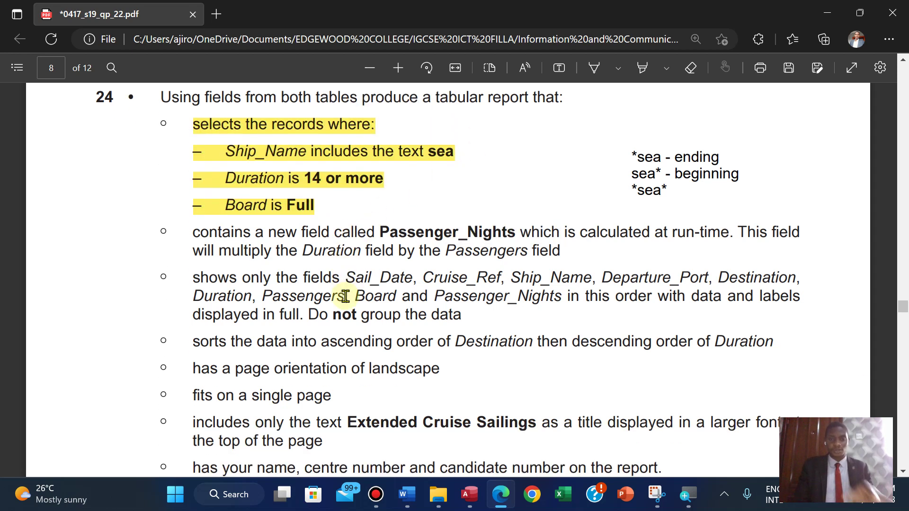
pyautogui.scroll(-1, 345, 296)
pyautogui.scroll(1, 345, 296)
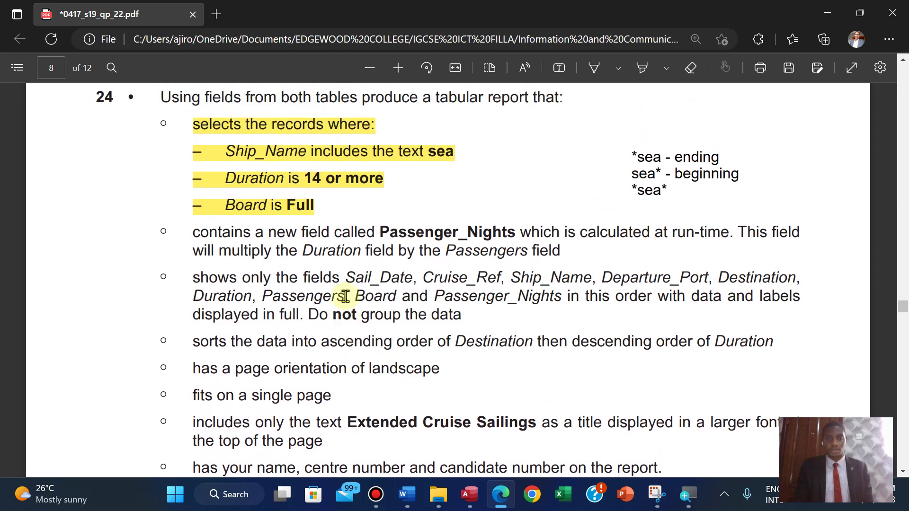
pyautogui.moveTo(193, 233); pyautogui.dragTo(573, 257)
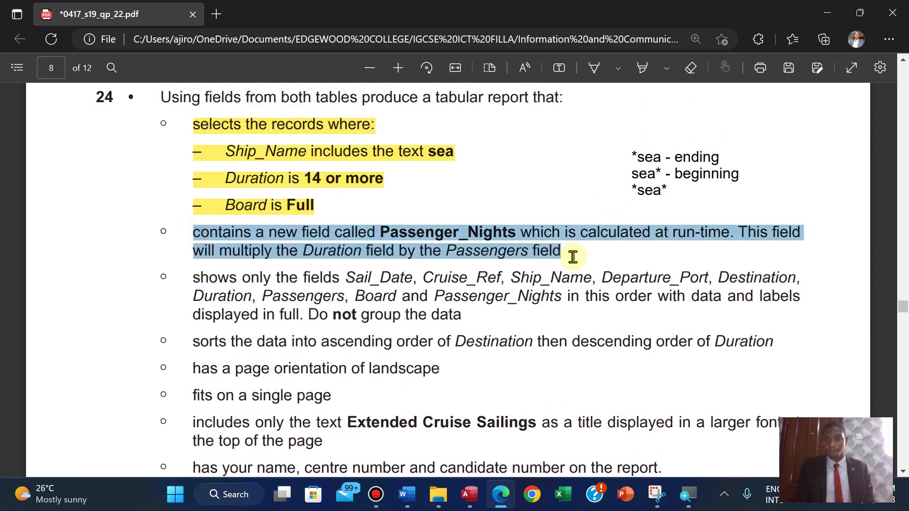
pyautogui.moveTo(582, 182)
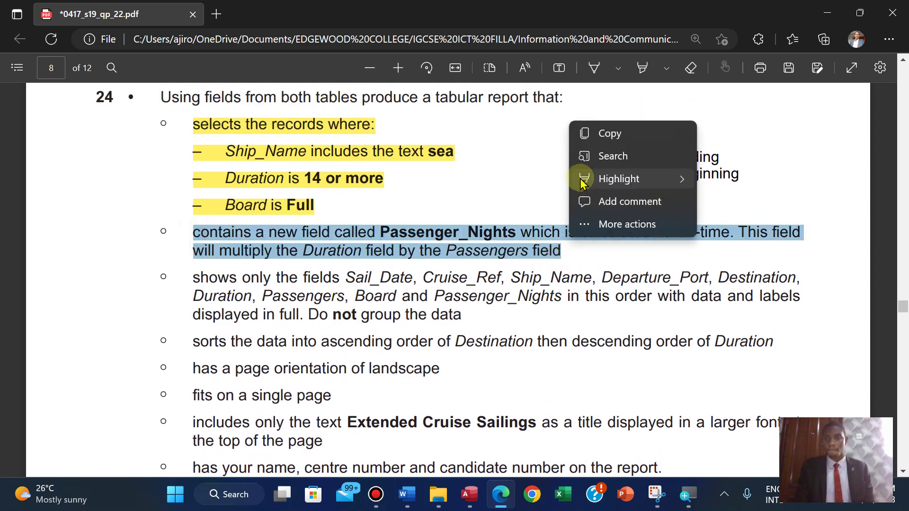
pyautogui.moveTo(680, 179)
pyautogui.click(739, 175)
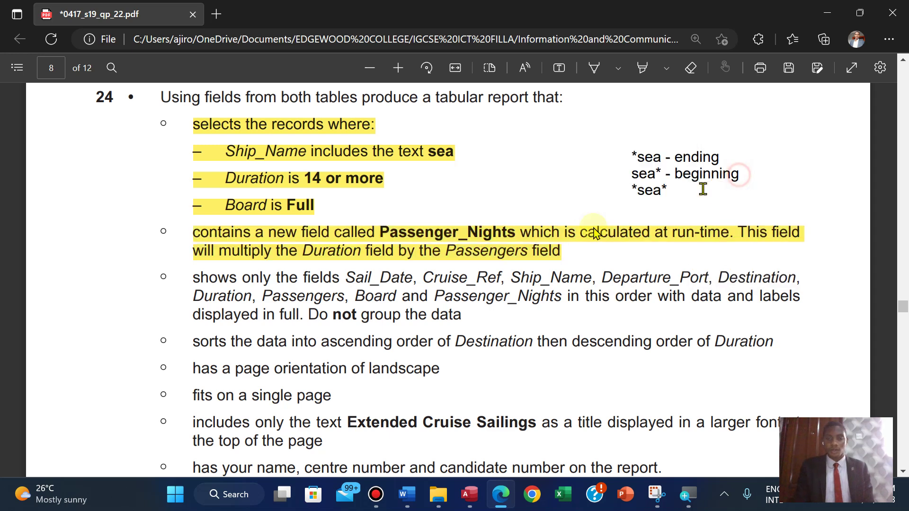
pyautogui.scroll(-2, 479, 263)
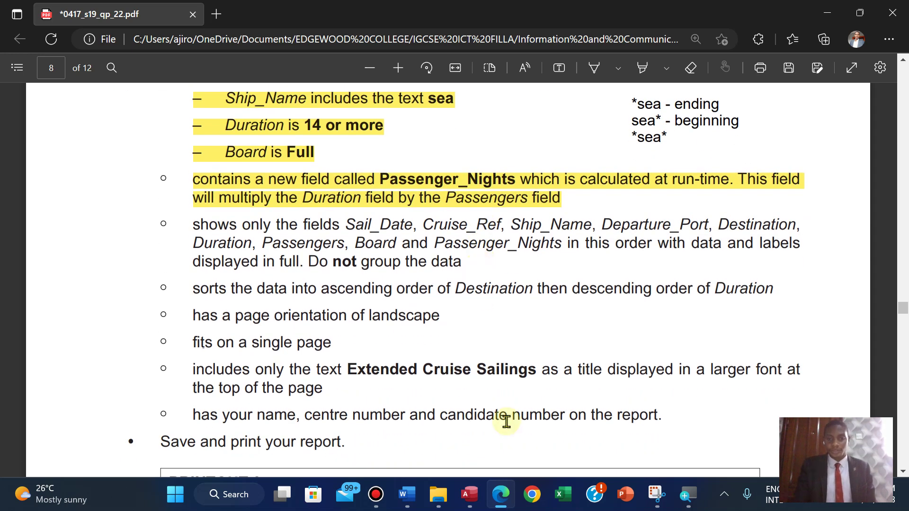
pyautogui.click(469, 494)
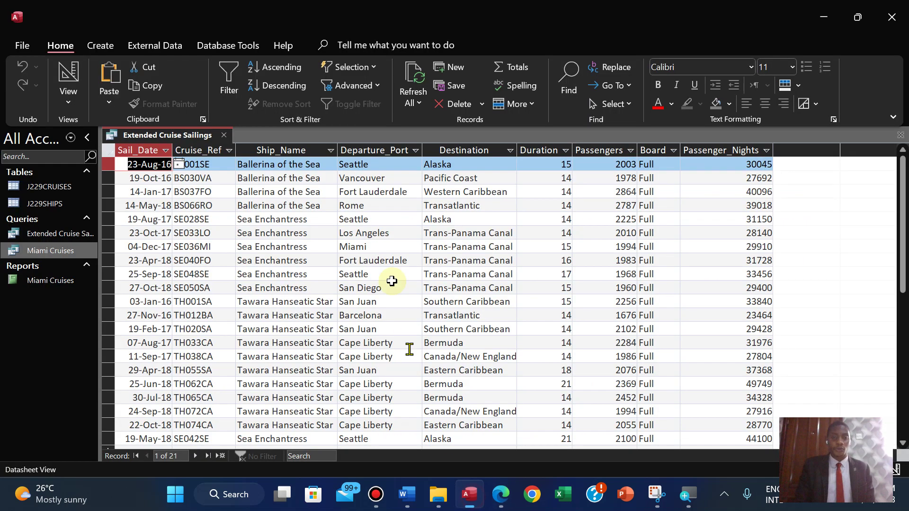
pyautogui.rightClick(163, 140)
# - Close the query and start a Report Wizard on Extended Cruise Sailings with all nine fields
pyautogui.click(192, 167)
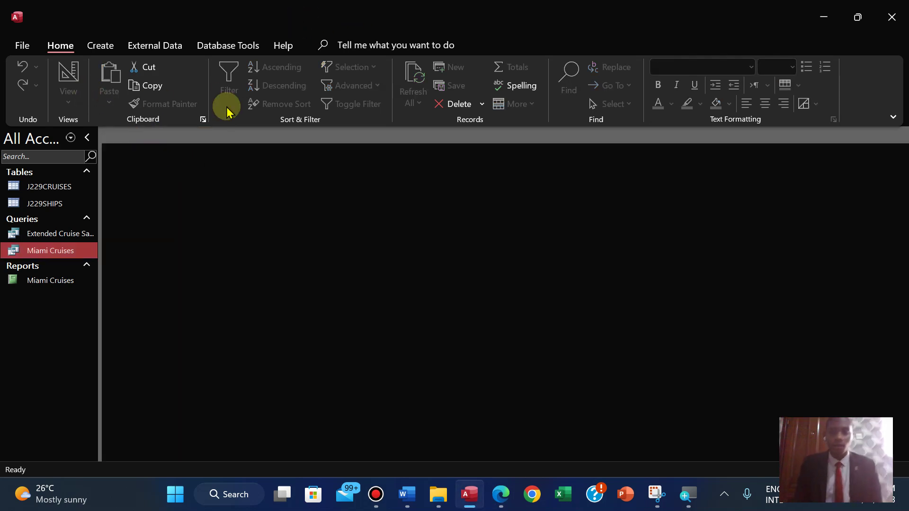
pyautogui.click(103, 47)
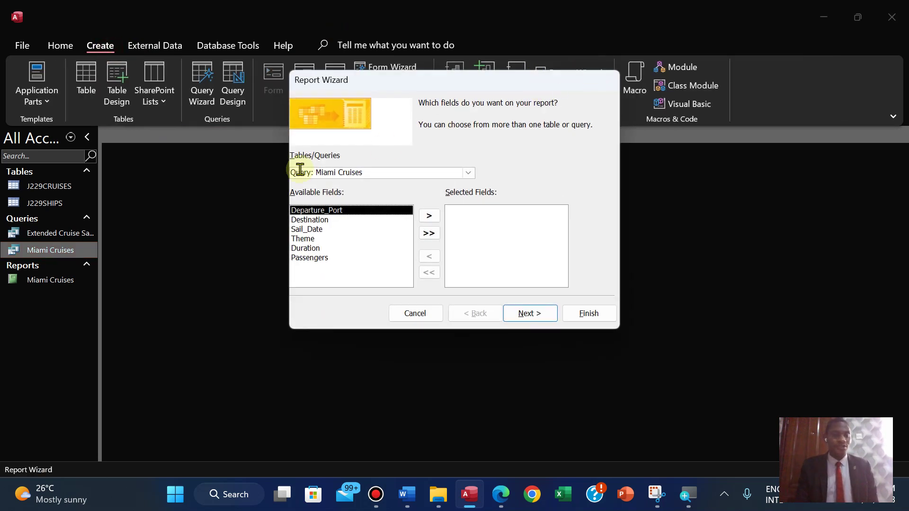
pyautogui.click(468, 174)
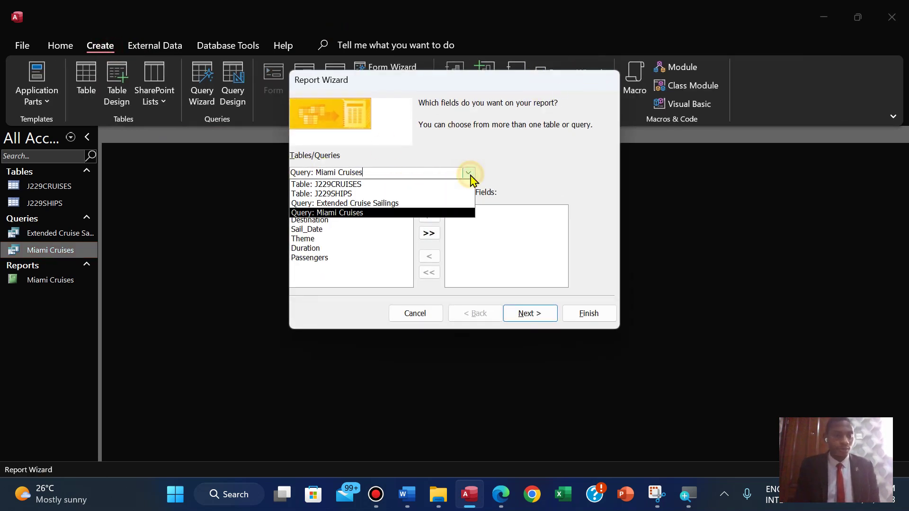
pyautogui.click(413, 203)
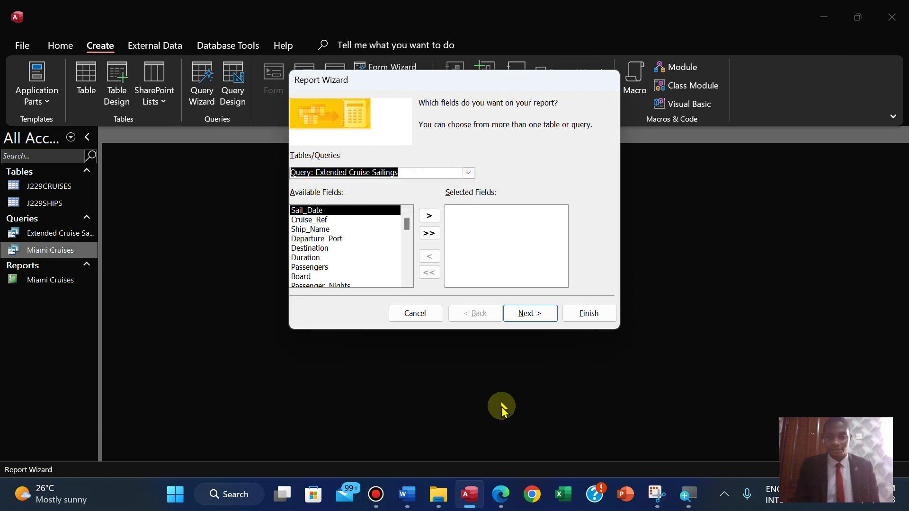
pyautogui.click(495, 497)
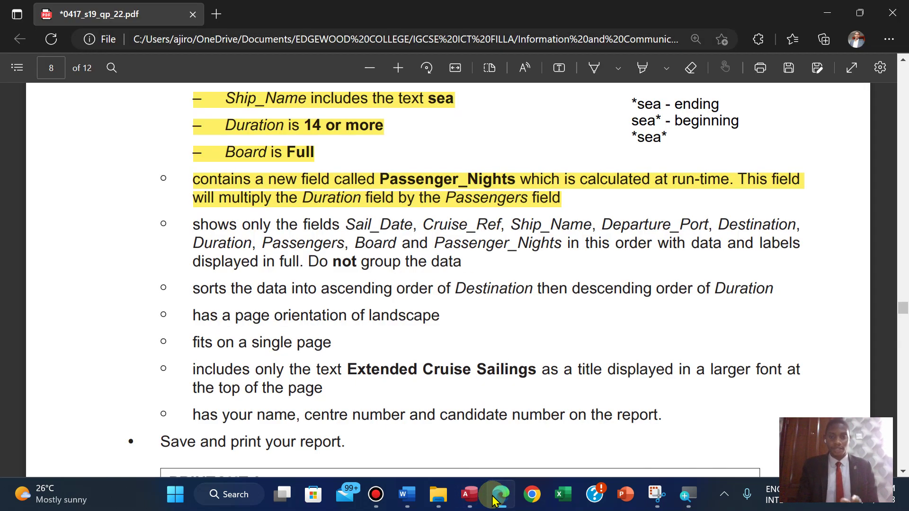
pyautogui.click(495, 498)
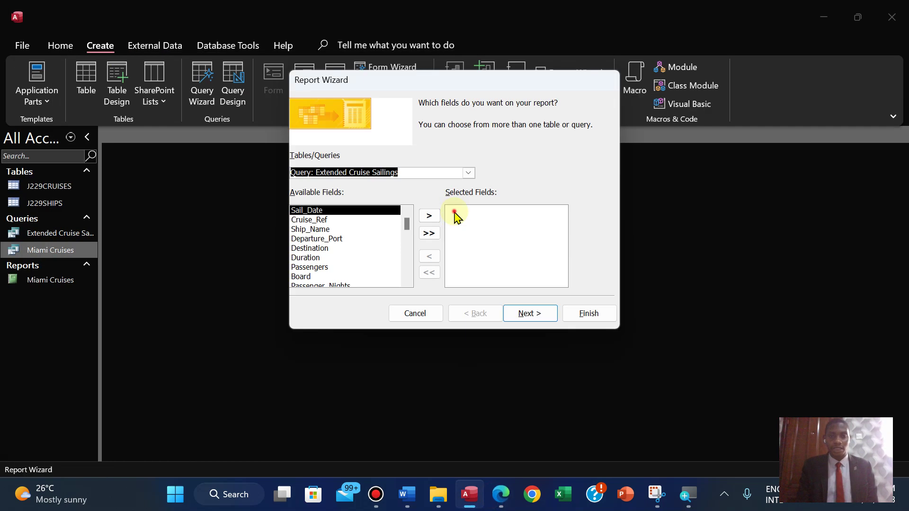
pyautogui.click(428, 233)
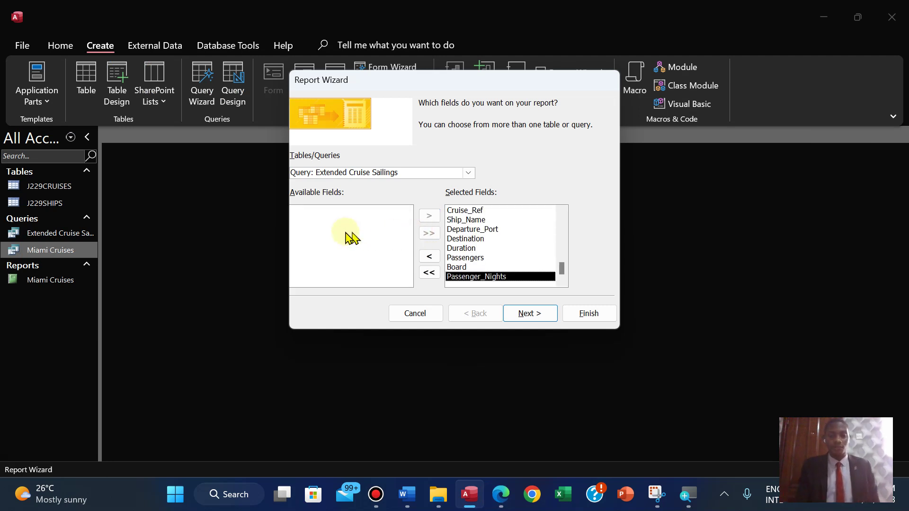
pyautogui.click(545, 316)
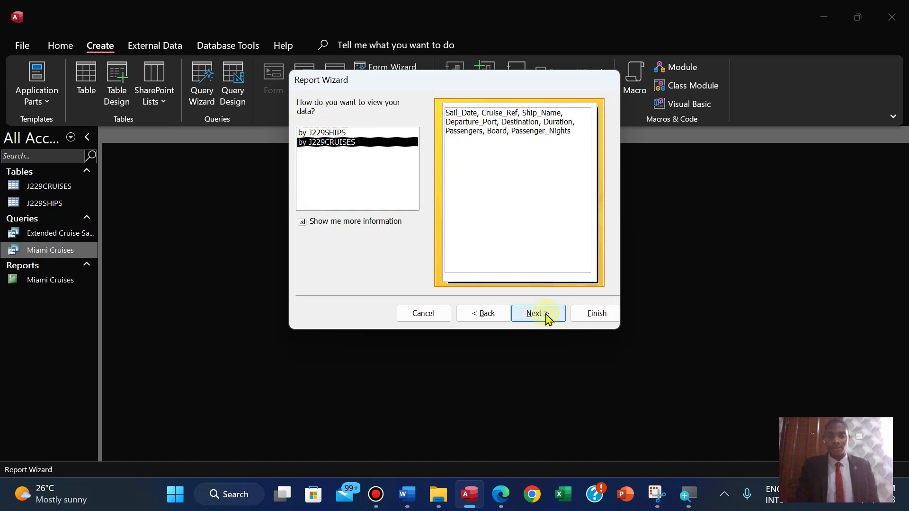
# - View the data by J229CRUISES without grouping levels and advance to the sorting step
pyautogui.click(499, 494)
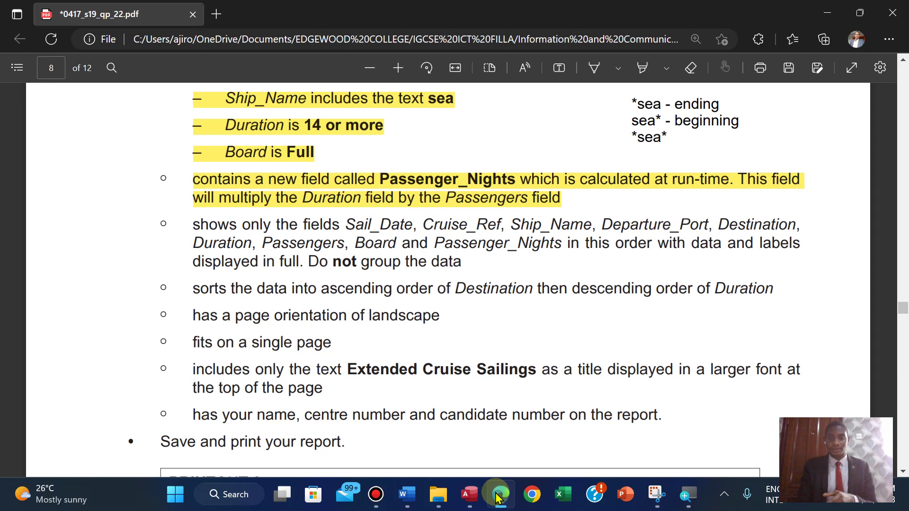
pyautogui.click(497, 495)
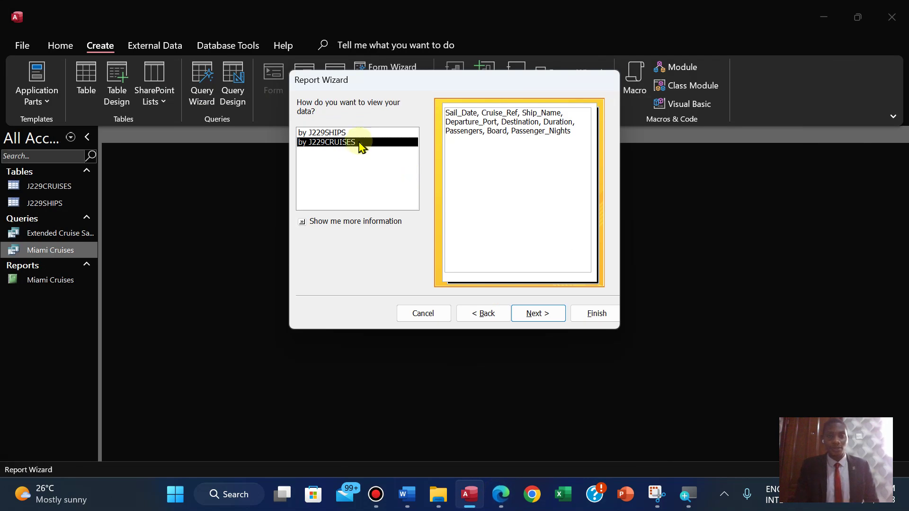
pyautogui.click(346, 133)
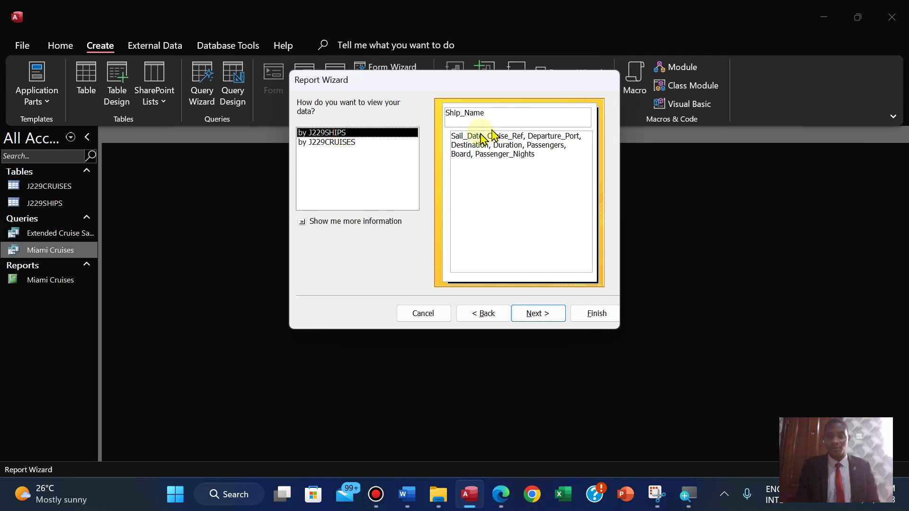
pyautogui.click(359, 143)
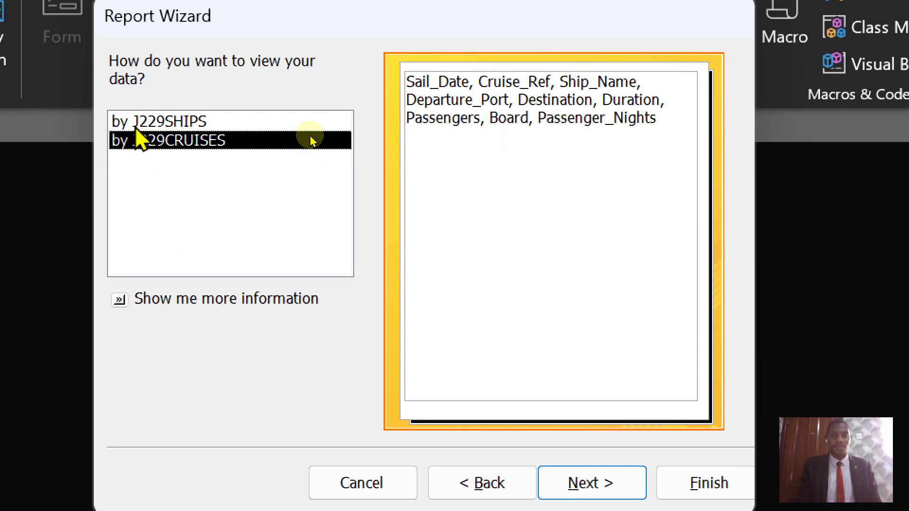
pyautogui.click(135, 126)
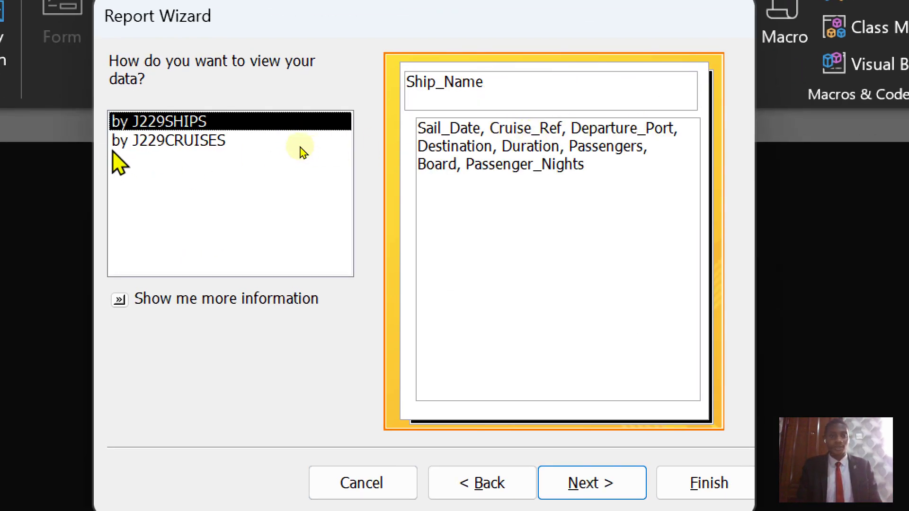
pyautogui.click(325, 143)
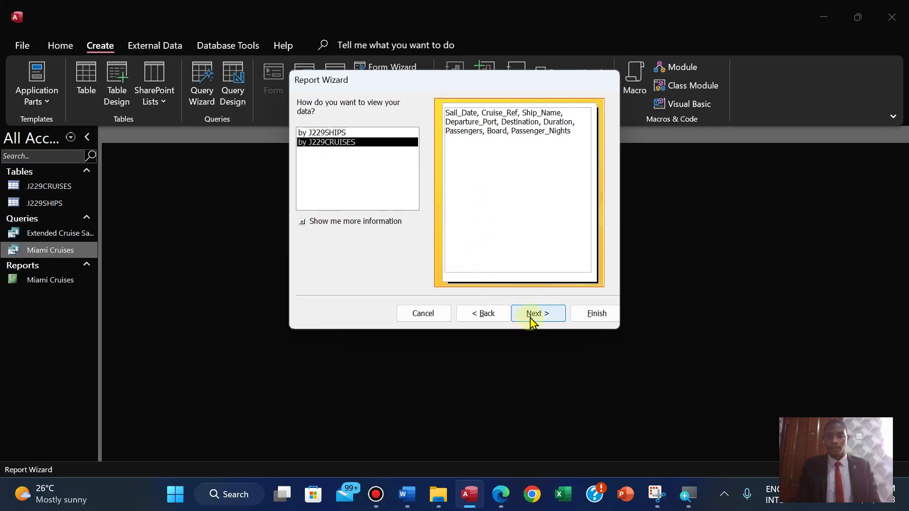
pyautogui.click(531, 314)
pyautogui.click(532, 318)
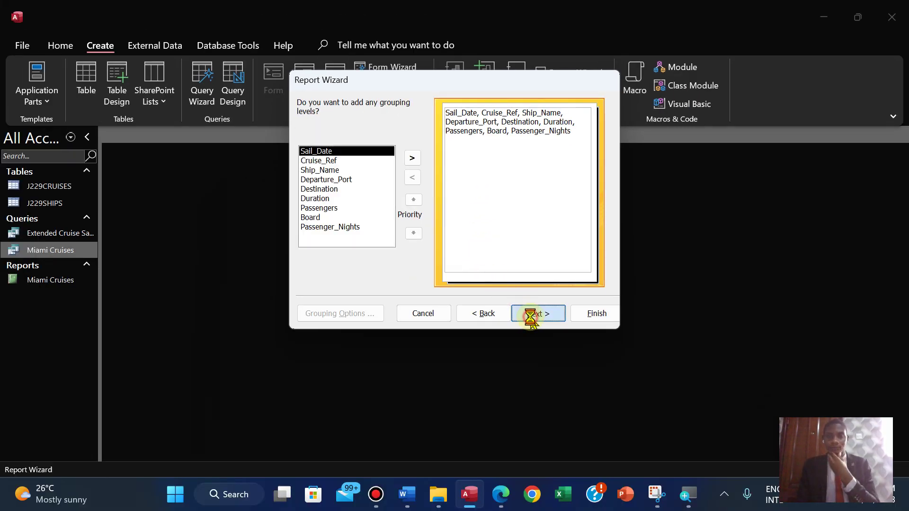
pyautogui.click(500, 500)
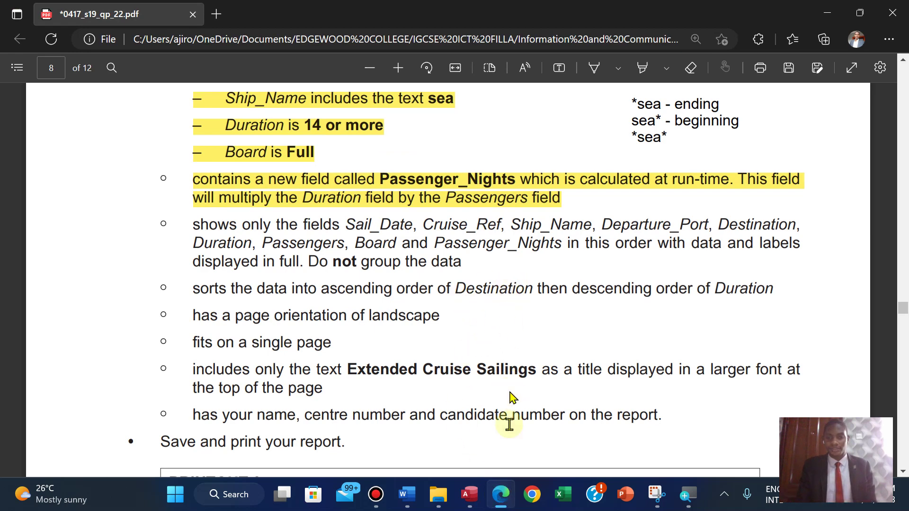
# - Sort the report first by Destination, ascending
pyautogui.click(471, 497)
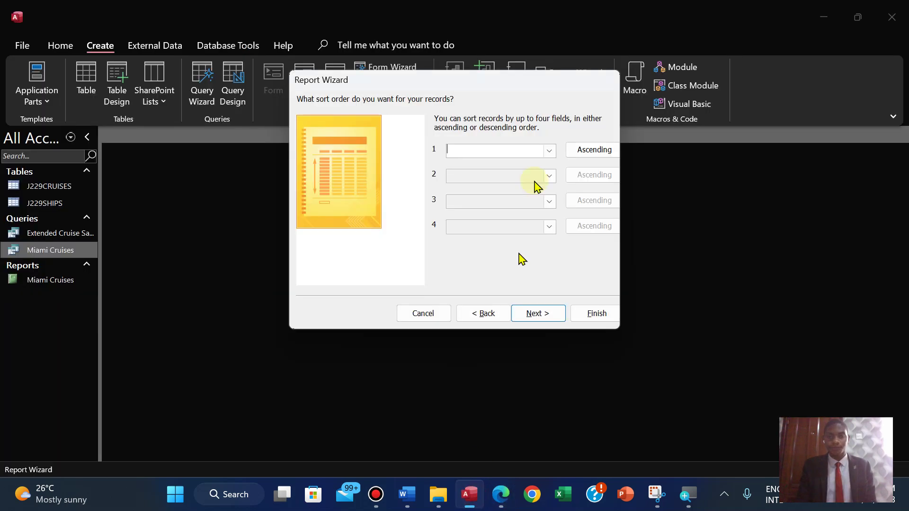
pyautogui.click(549, 153)
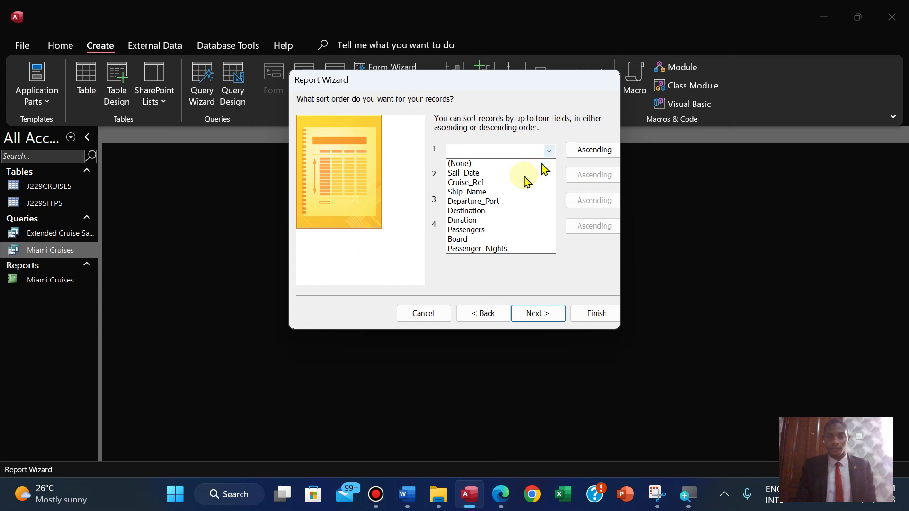
pyautogui.click(495, 211)
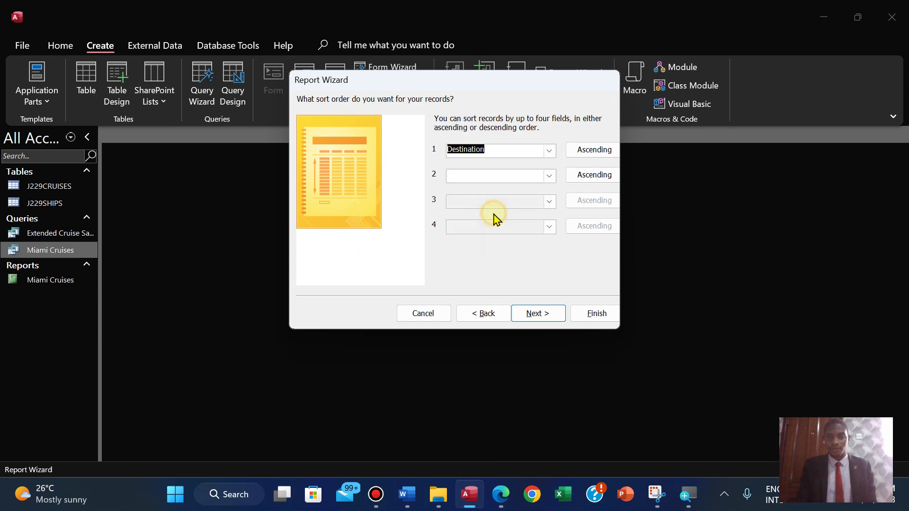
pyautogui.click(500, 494)
pyautogui.click(501, 494)
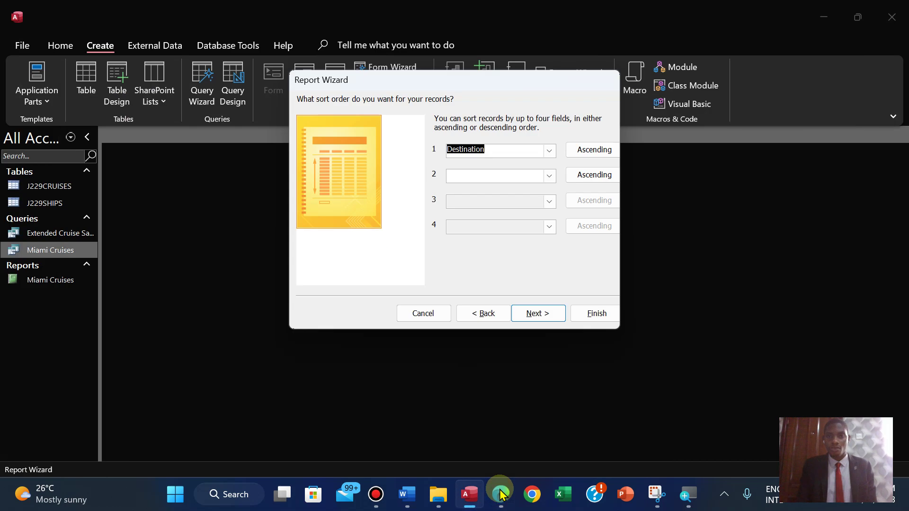
pyautogui.click(501, 494)
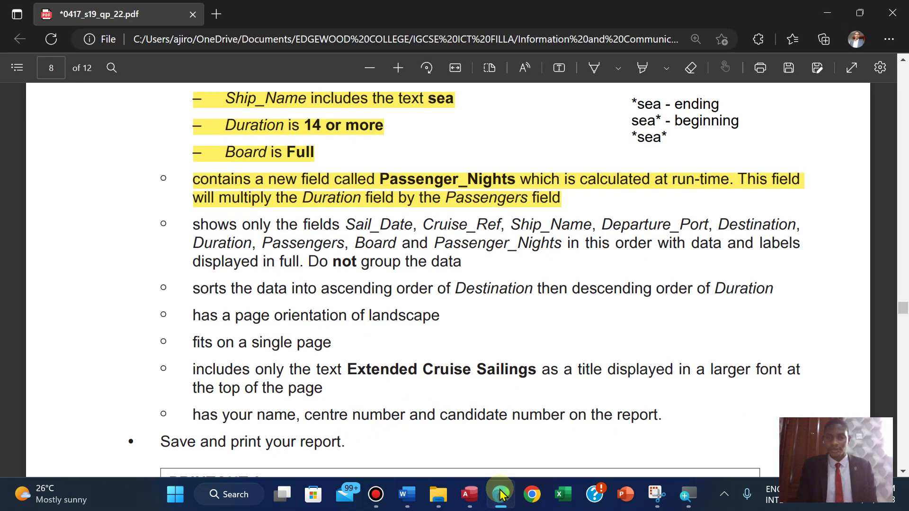
pyautogui.click(501, 494)
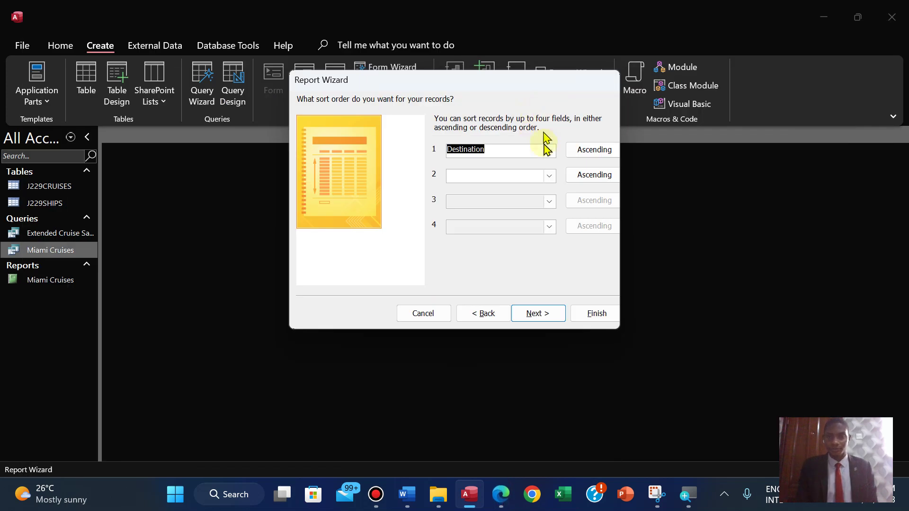
# - Add a second sort on Duration in descending order
pyautogui.click(549, 177)
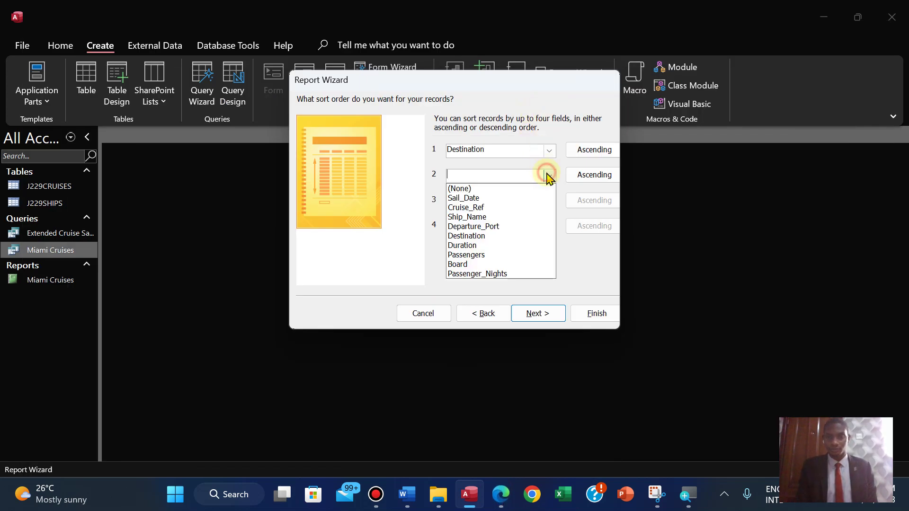
pyautogui.click(501, 245)
pyautogui.click(594, 176)
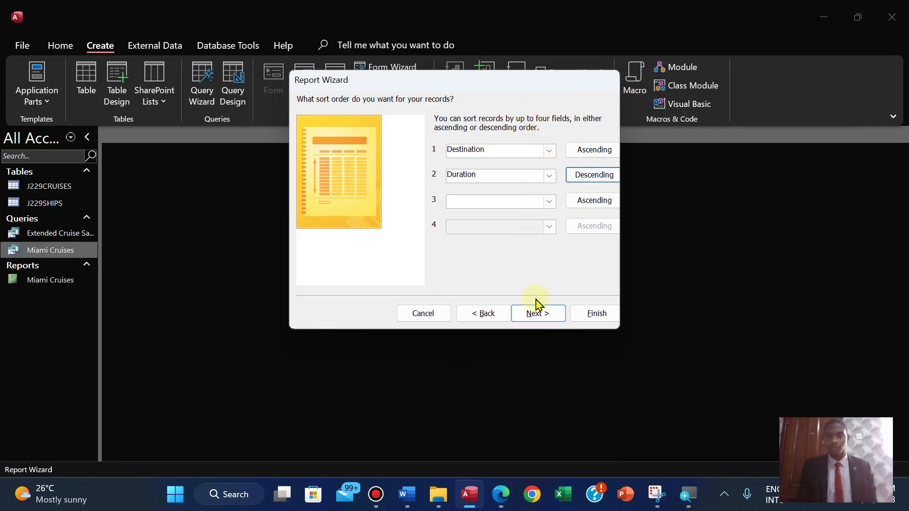
pyautogui.click(497, 495)
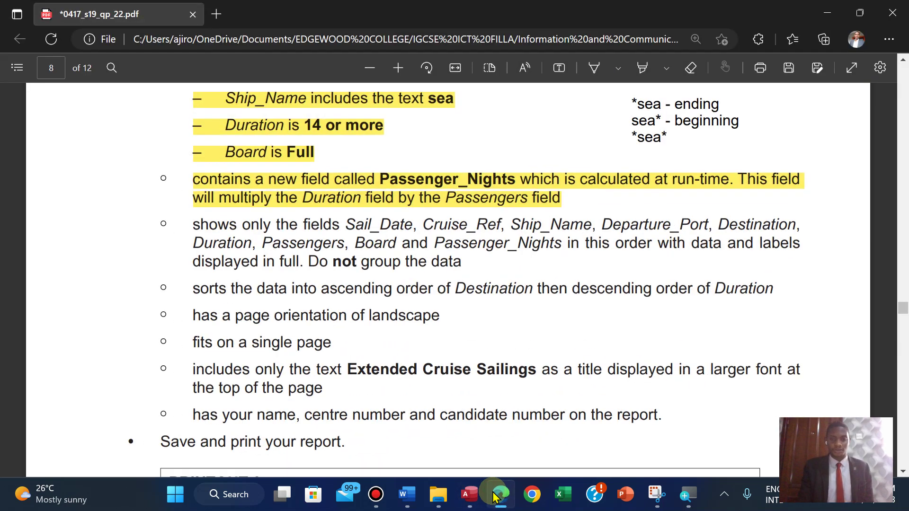
pyautogui.click(494, 495)
pyautogui.click(531, 313)
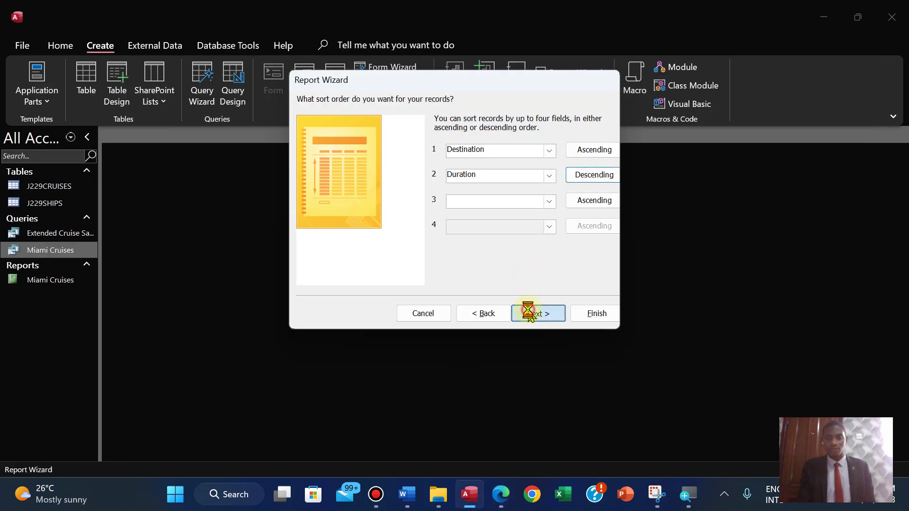
# - Choose landscape orientation for the tabular report layout
pyautogui.click(500, 494)
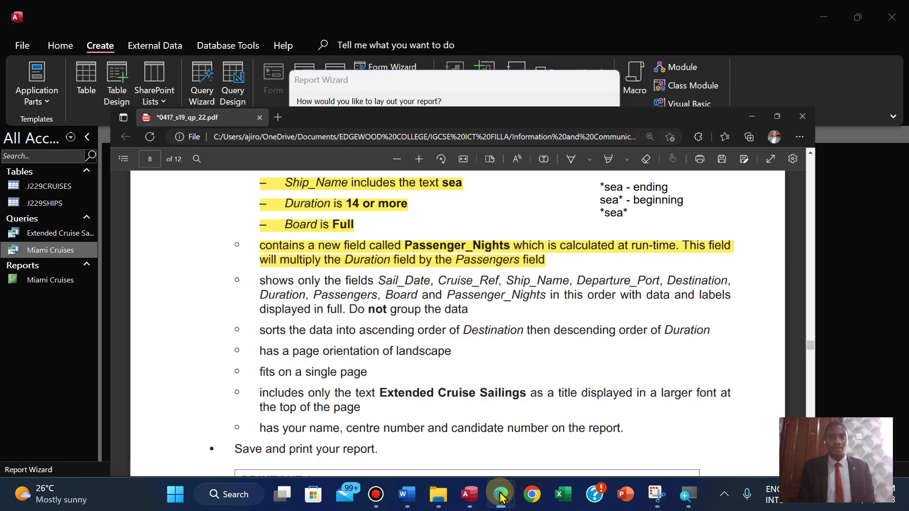
pyautogui.press('Up')
pyautogui.press('Up')
pyautogui.press('Up')
pyautogui.press('Up')
pyautogui.press('Up')
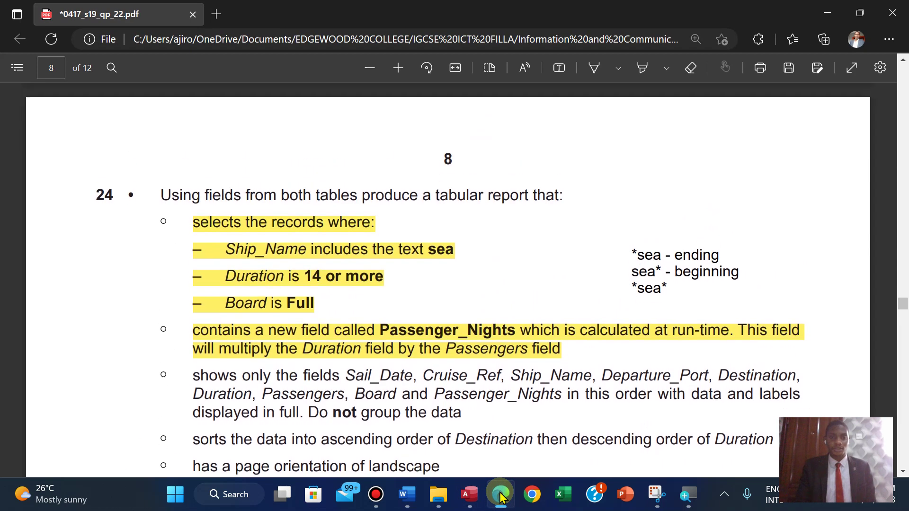
pyautogui.press('Down')
pyautogui.press('Down')
pyautogui.press('Down')
pyautogui.press('Down')
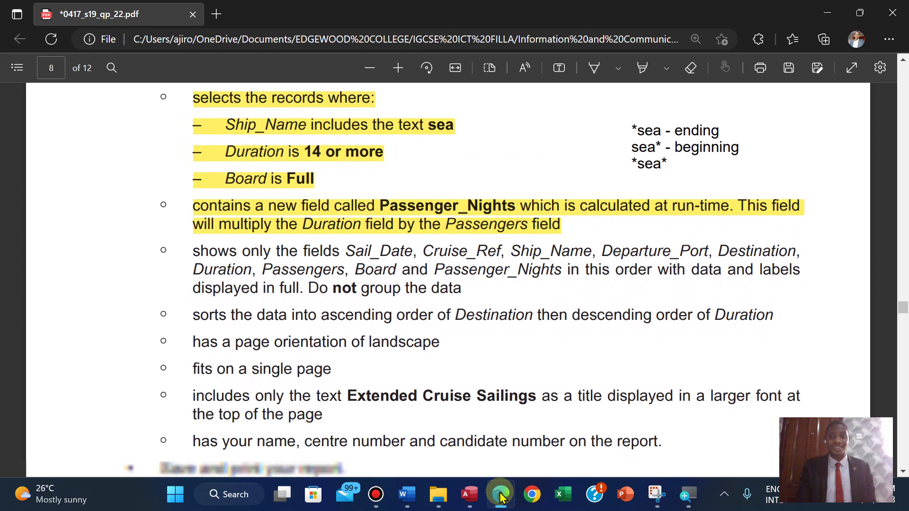
pyautogui.click(466, 499)
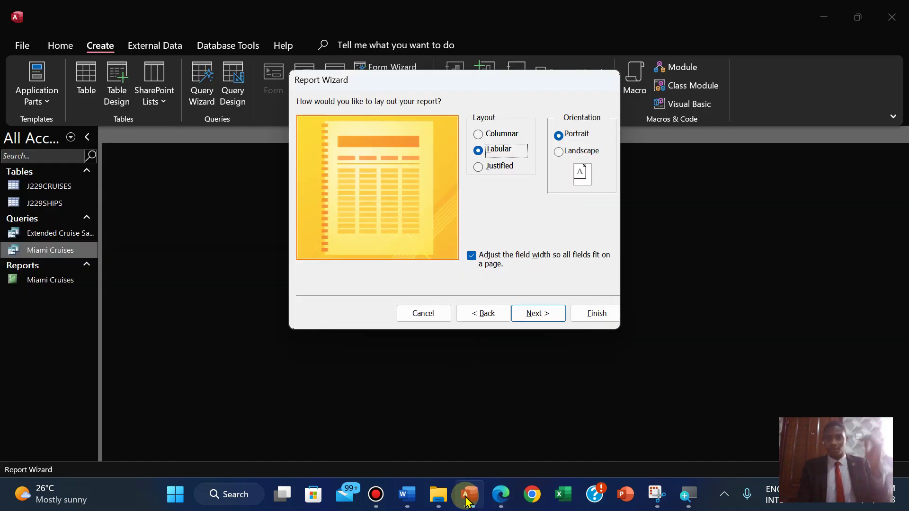
pyautogui.click(503, 496)
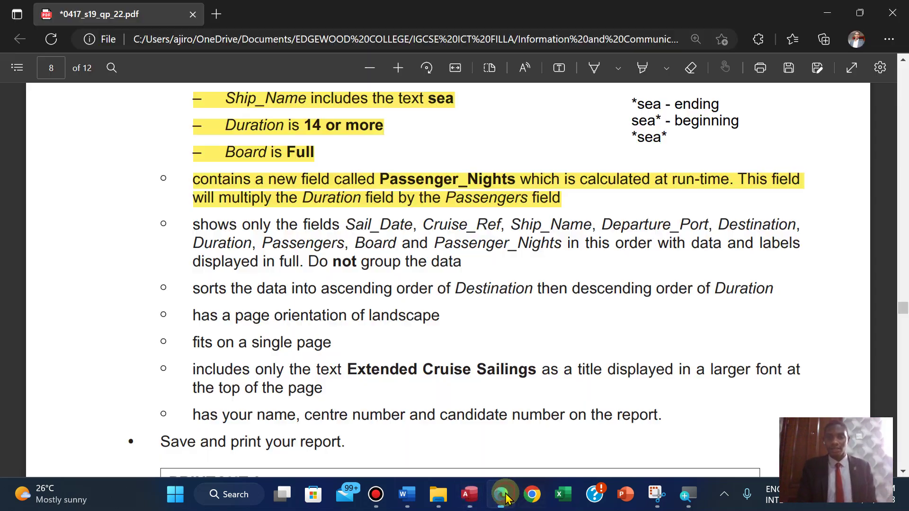
pyautogui.click(504, 496)
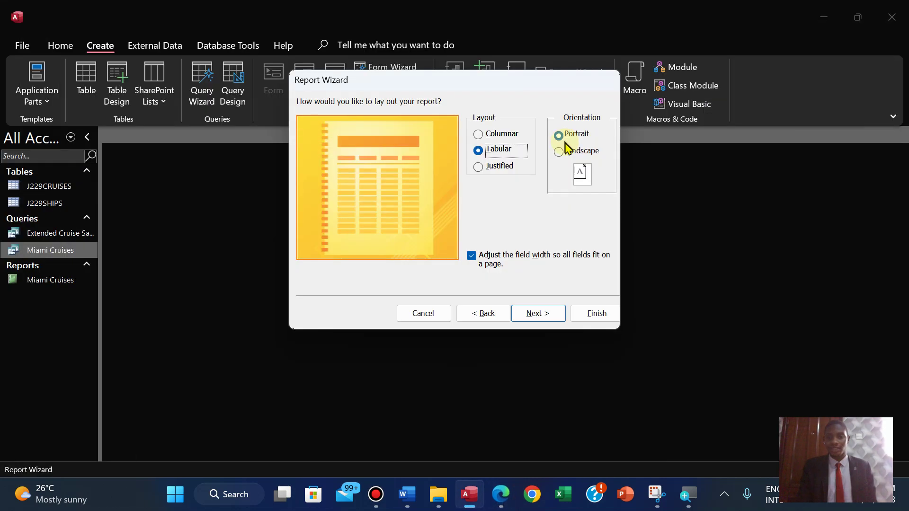
pyautogui.click(558, 156)
pyautogui.click(544, 316)
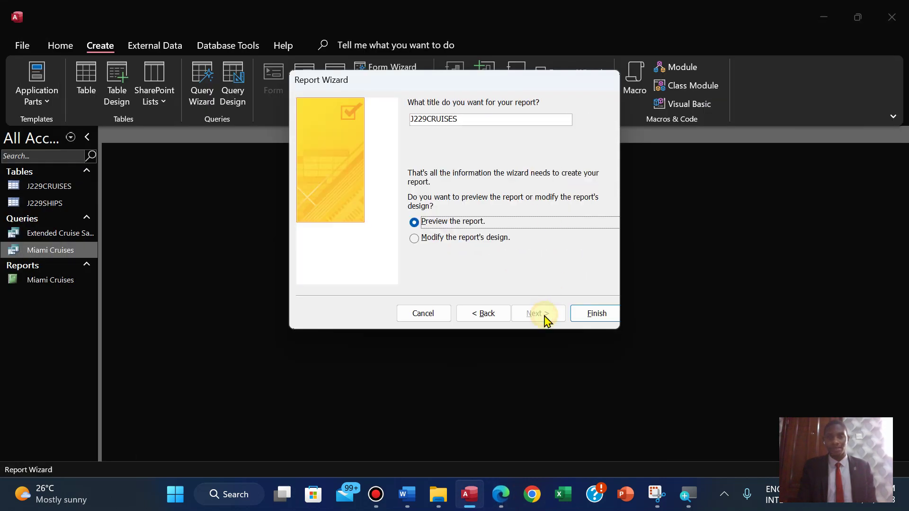
# - Title the report 'Extended Cruise Sailings', finish the wizard and close Print Preview
pyautogui.click(501, 494)
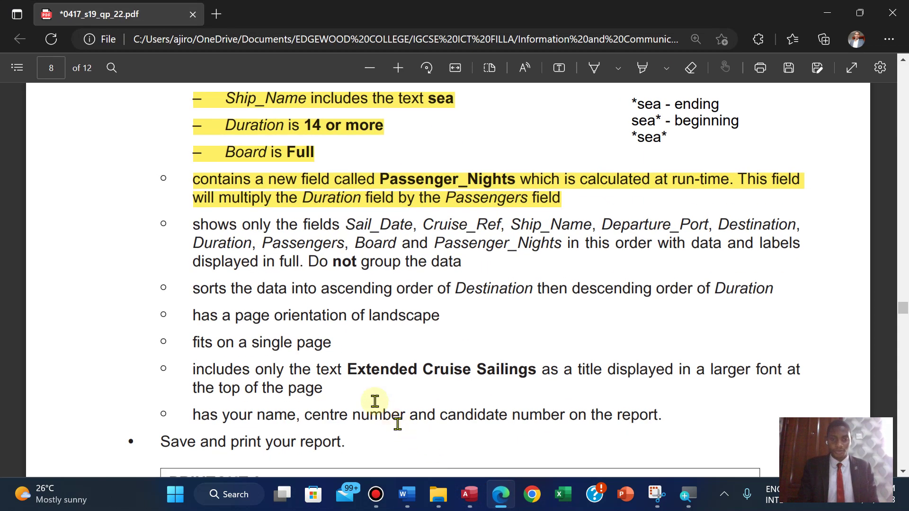
pyautogui.moveTo(351, 369); pyautogui.dragTo(535, 373)
pyautogui.click(562, 252)
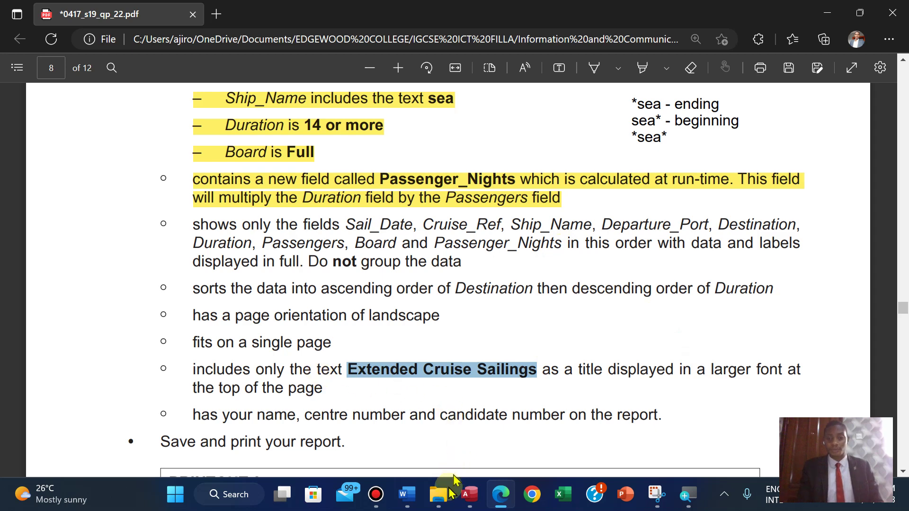
pyautogui.click(468, 494)
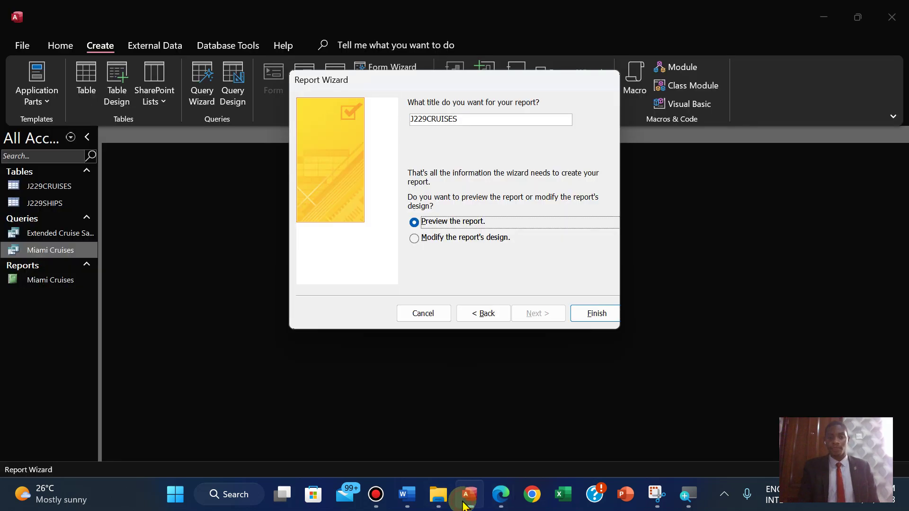
pyautogui.click(463, 122)
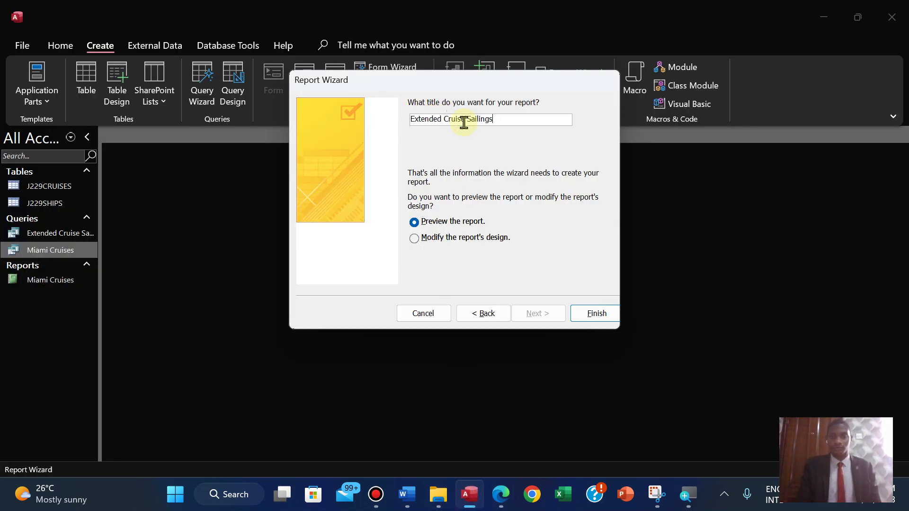
pyautogui.click(595, 314)
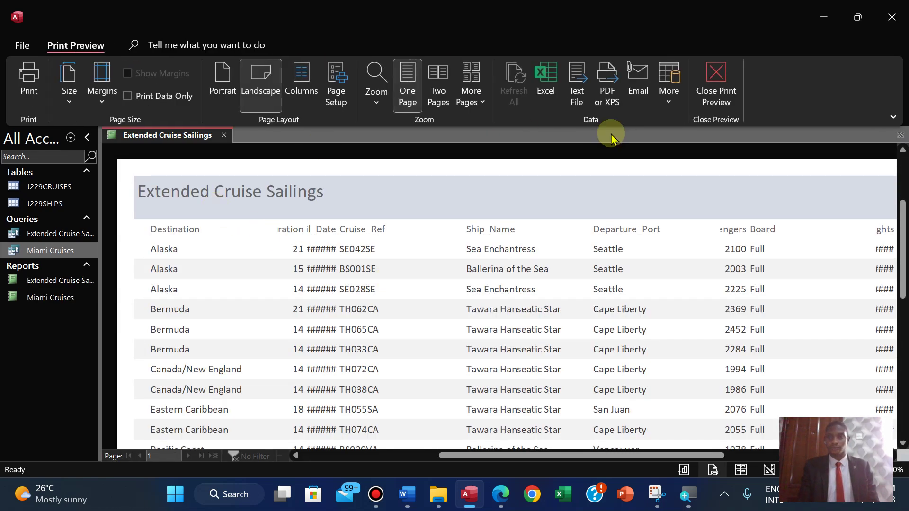
pyautogui.click(717, 81)
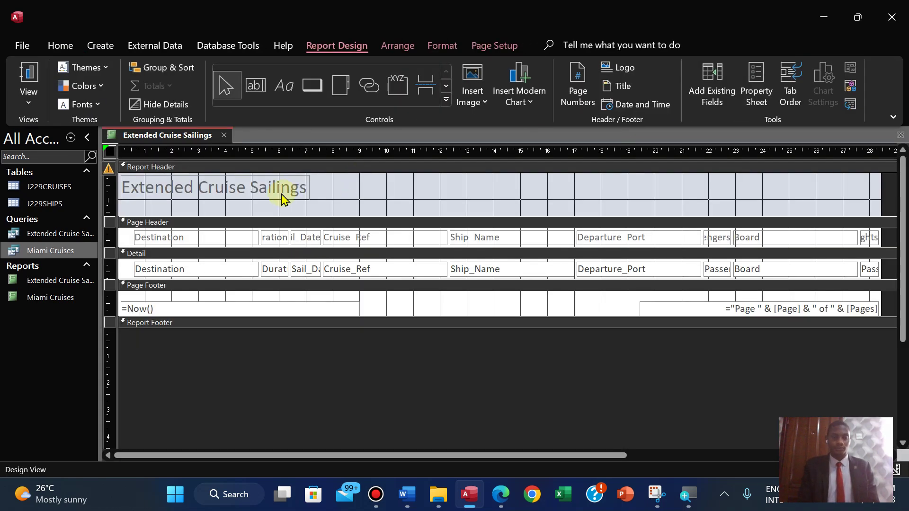
pyautogui.click(282, 194)
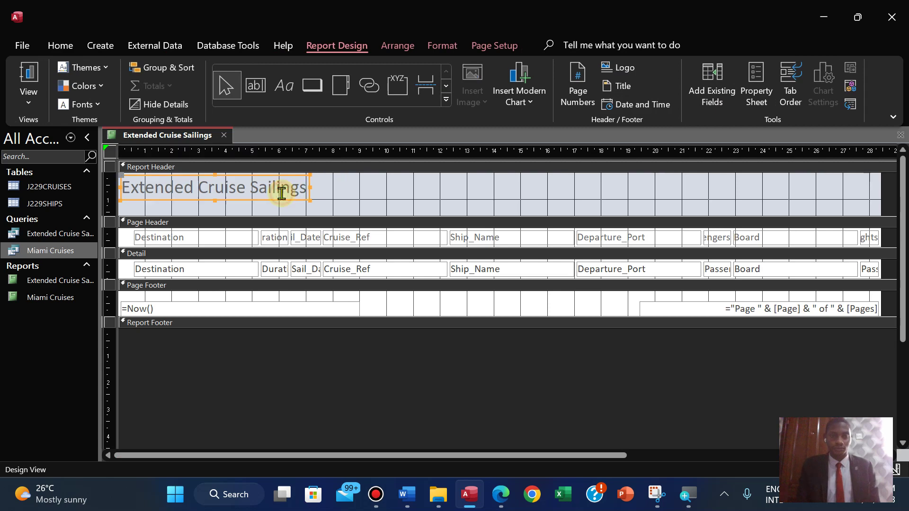
# - In Layout View, format the report title as 30 pt, bold and black
pyautogui.click(29, 95)
pyautogui.click(60, 198)
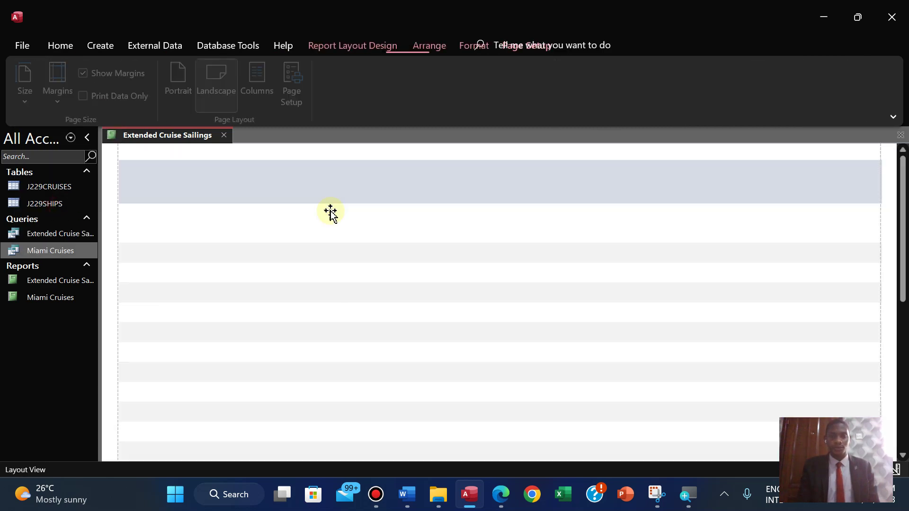
pyautogui.click(274, 193)
pyautogui.click(259, 176)
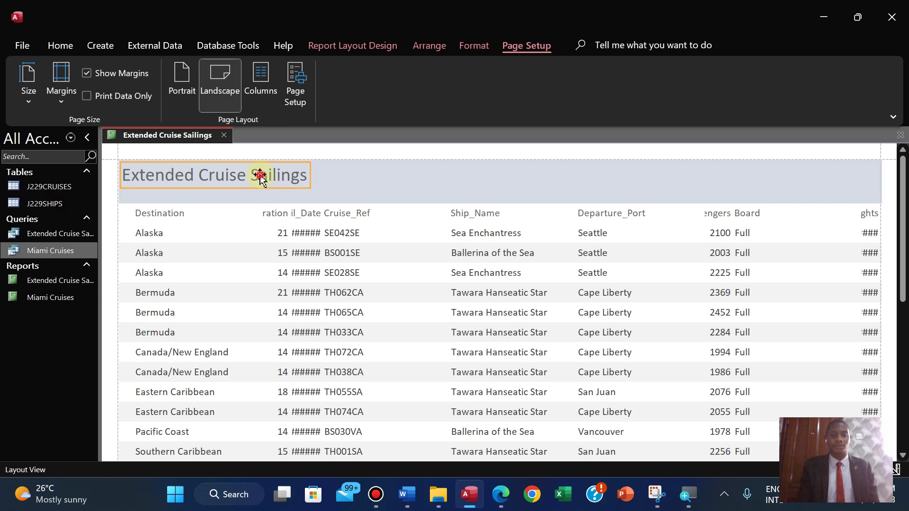
pyautogui.click(481, 49)
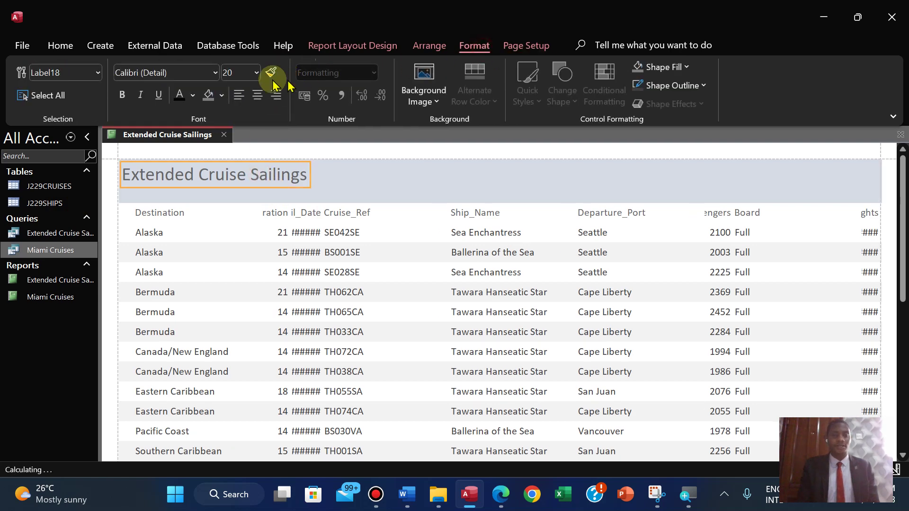
pyautogui.click(232, 77)
pyautogui.write('3')
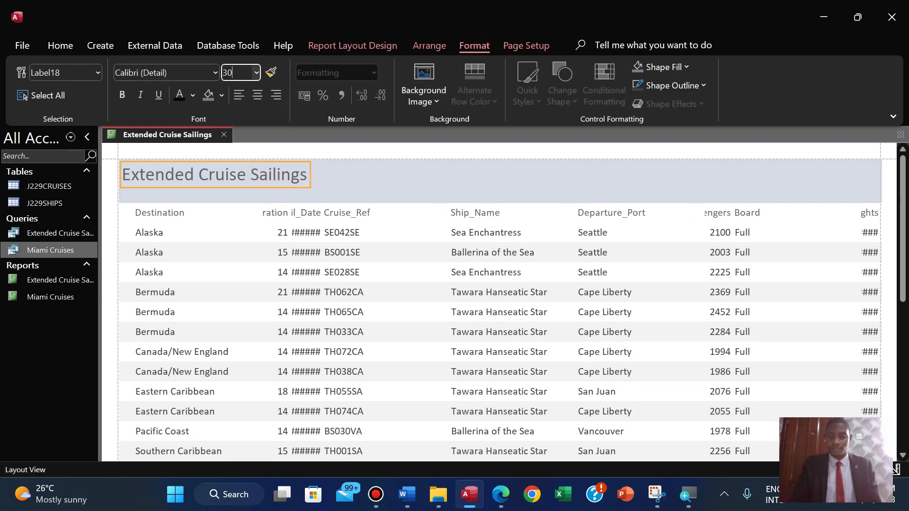
pyautogui.write('0')
pyautogui.press('Return')
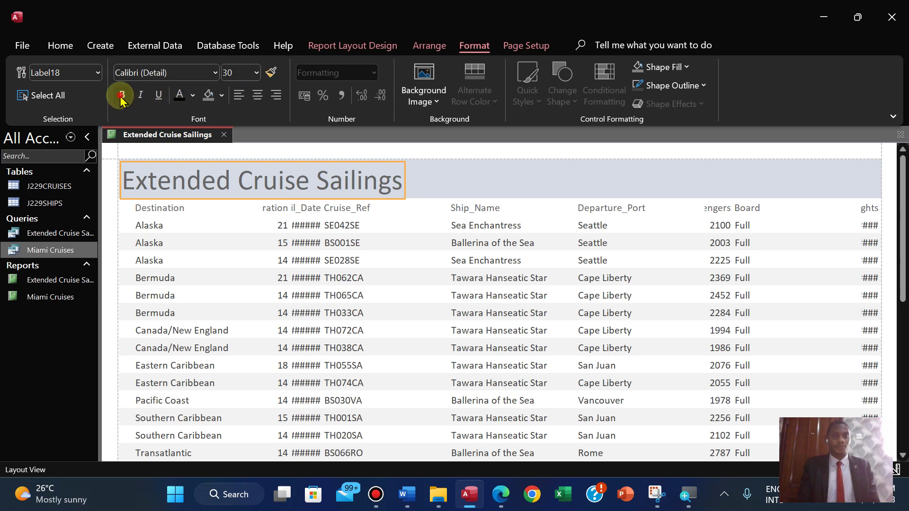
pyautogui.click(122, 96)
pyautogui.click(178, 96)
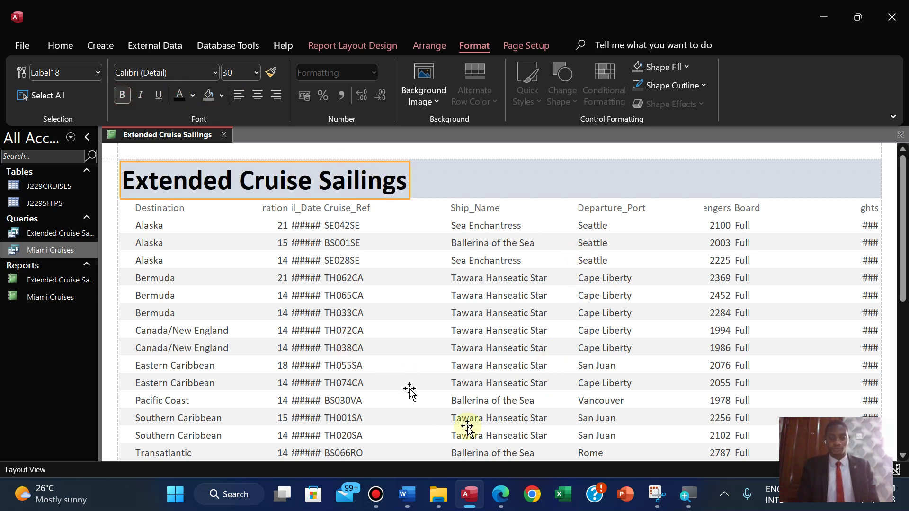
pyautogui.click(501, 495)
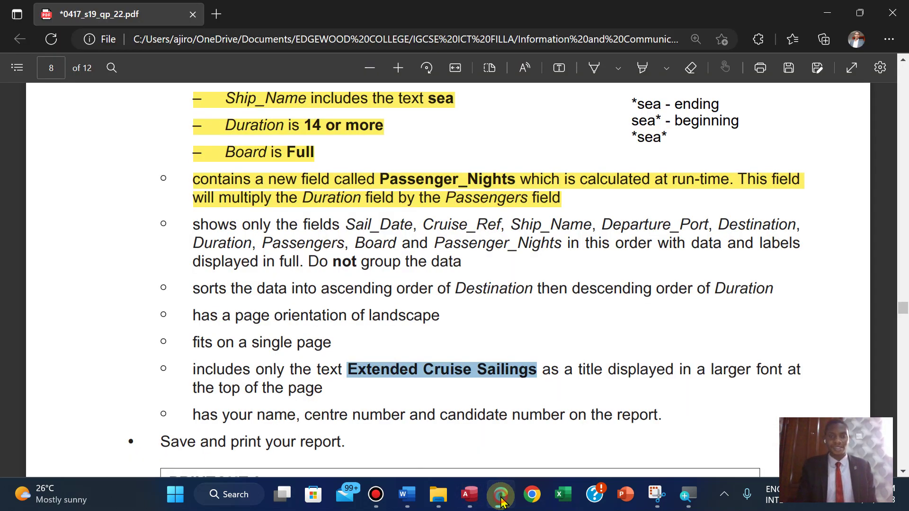
# - Move the Destination column heading and values toward the right
pyautogui.click(502, 501)
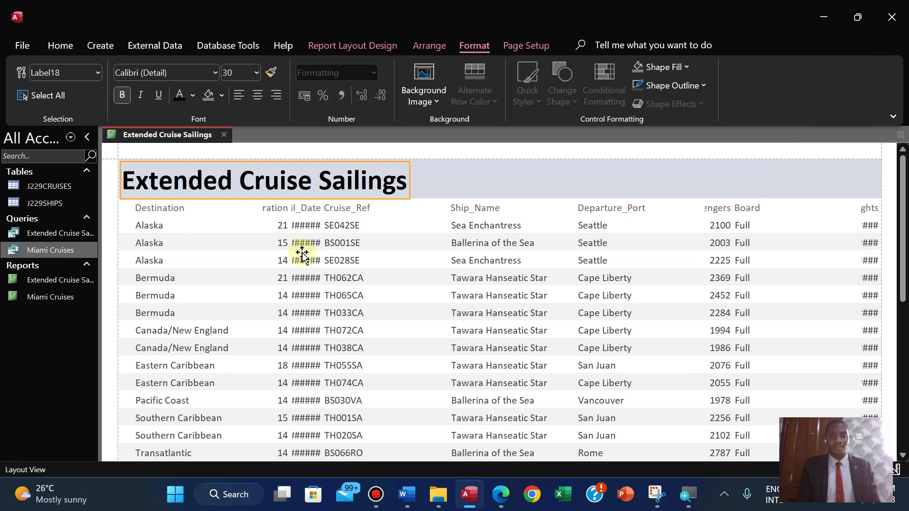
pyautogui.click(159, 211)
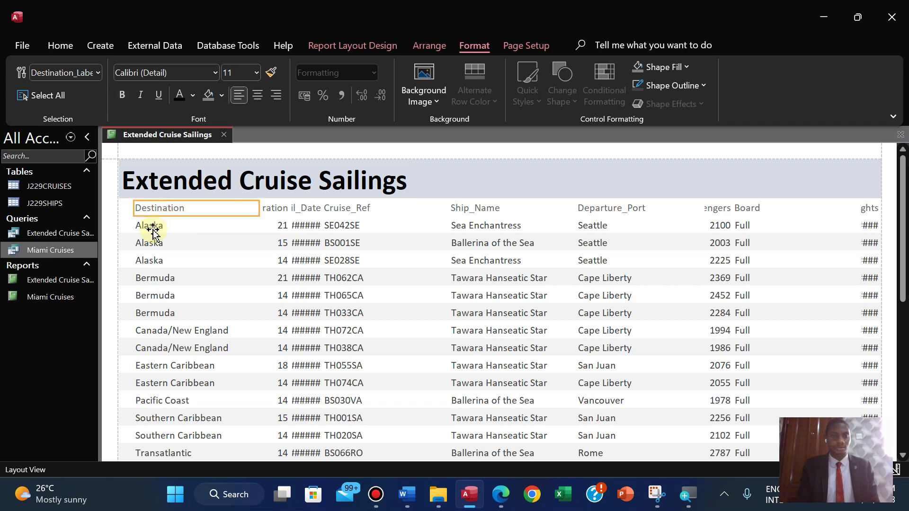
pyautogui.keyDown('shift'); pyautogui.click(152, 231); pyautogui.keyUp('shift')
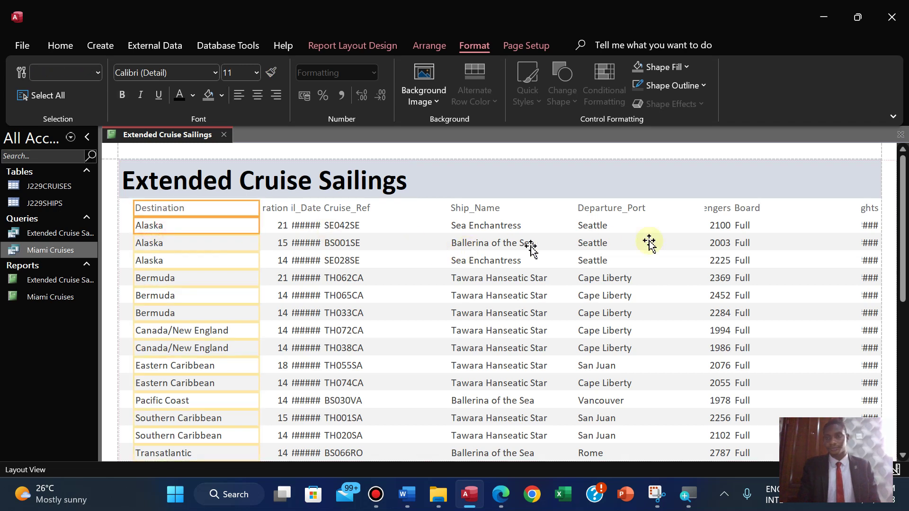
pyautogui.moveTo(678, 223); pyautogui.dragTo(678, 222)
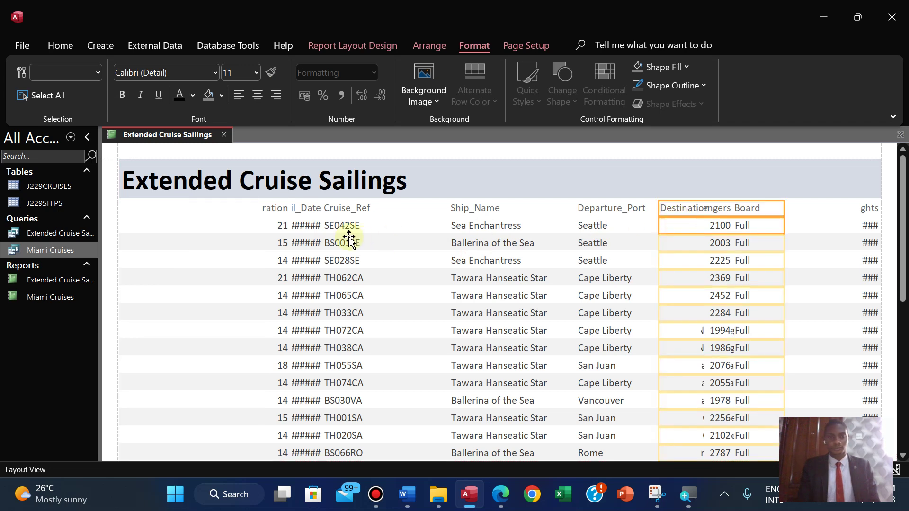
# - Widen the Sail_Date column so dates show fully and left-align it
pyautogui.click(306, 212)
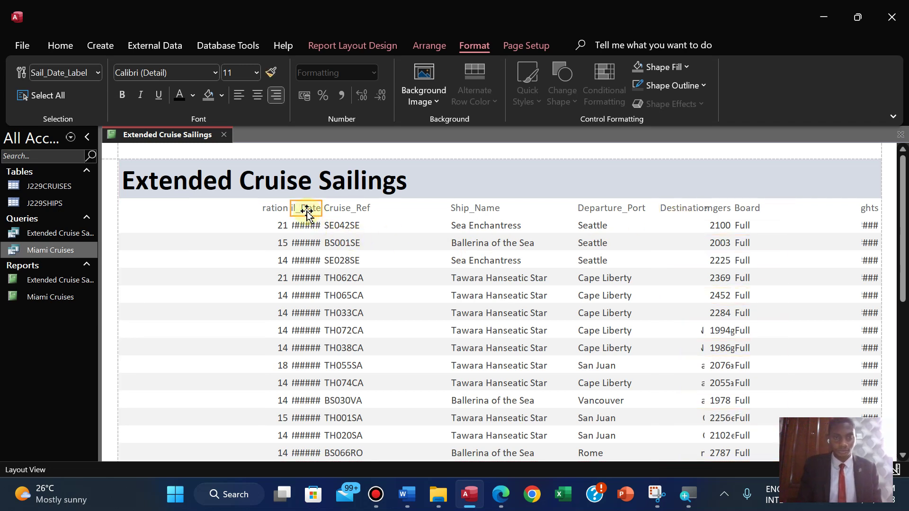
pyautogui.keyDown('shift'); pyautogui.click(305, 231); pyautogui.keyUp('shift')
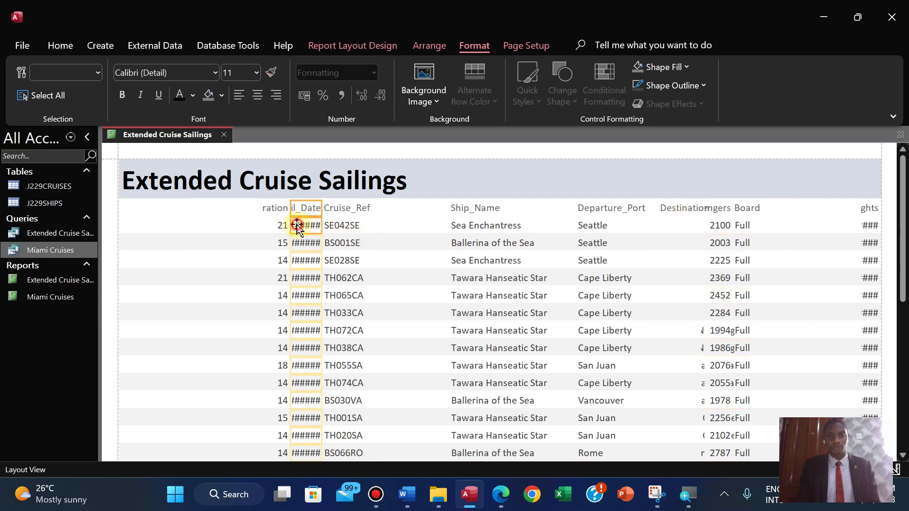
pyautogui.moveTo(290, 203); pyautogui.dragTo(127, 205)
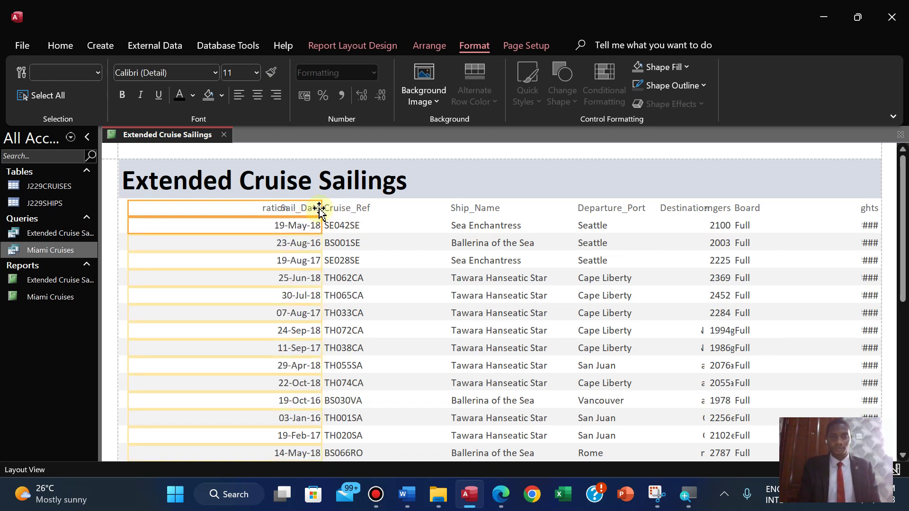
pyautogui.moveTo(321, 208); pyautogui.dragTo(197, 210)
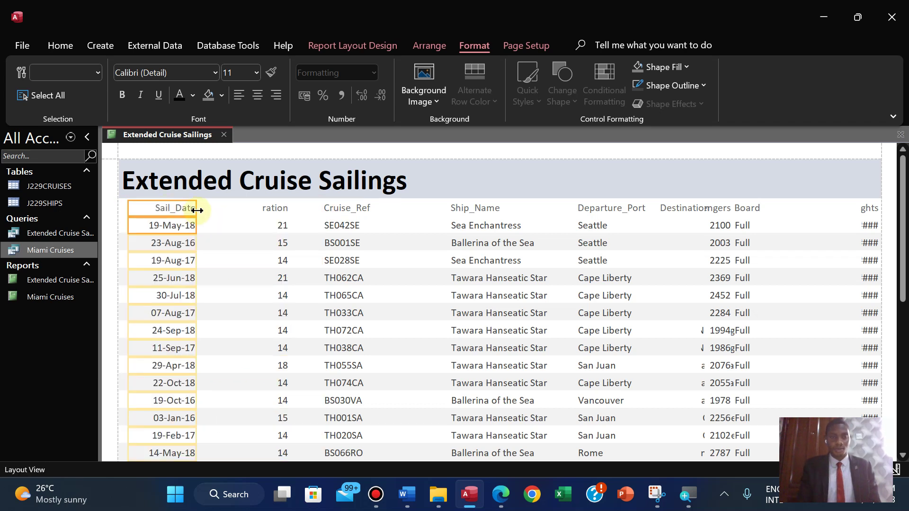
pyautogui.click(239, 96)
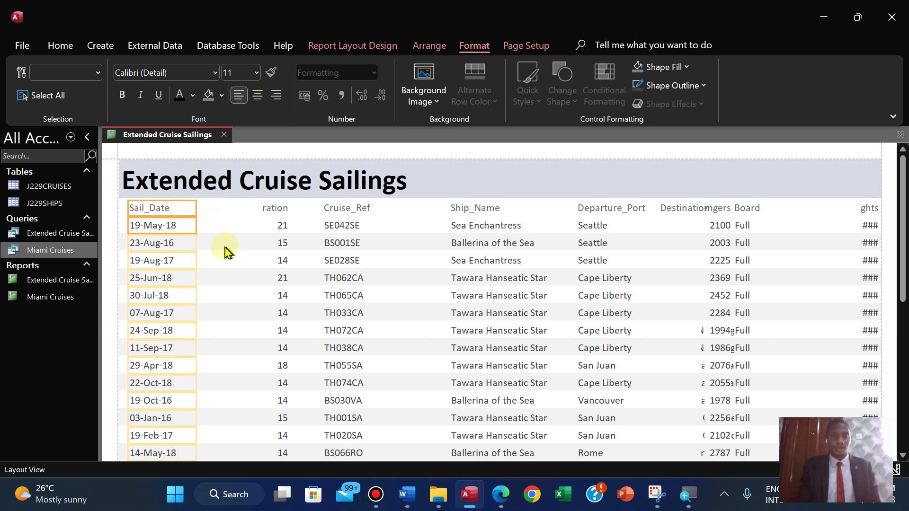
pyautogui.moveTo(196, 207); pyautogui.dragTo(188, 207)
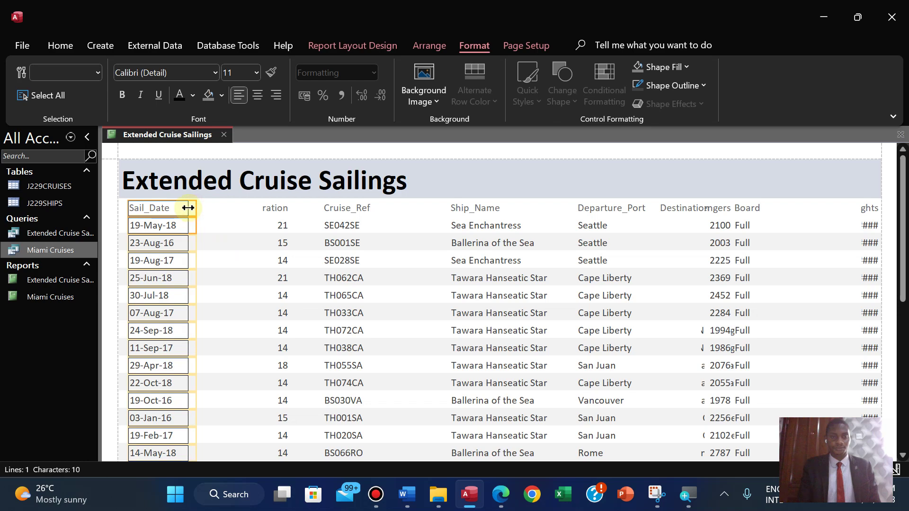
pyautogui.click(497, 502)
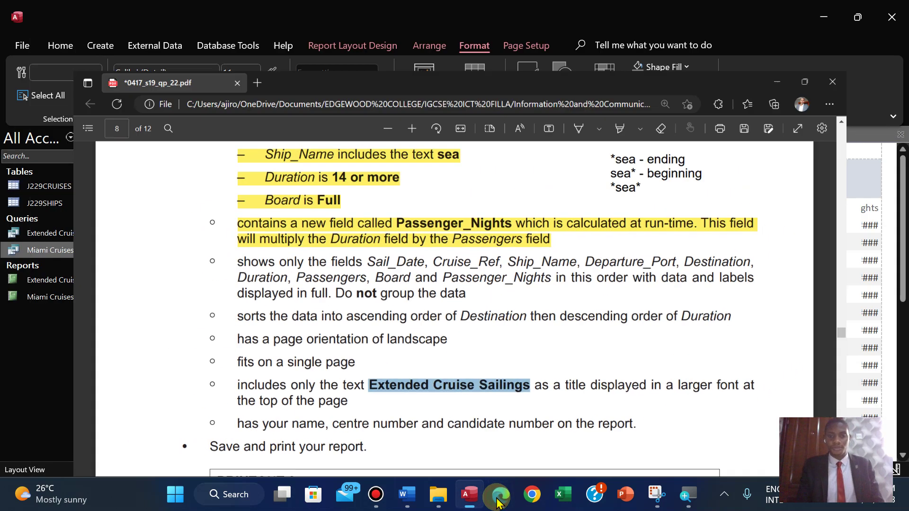
# - Move the Cruise_Ref column beside Sail_Date and narrow it so the Duration values show
pyautogui.click(497, 503)
pyautogui.click(343, 212)
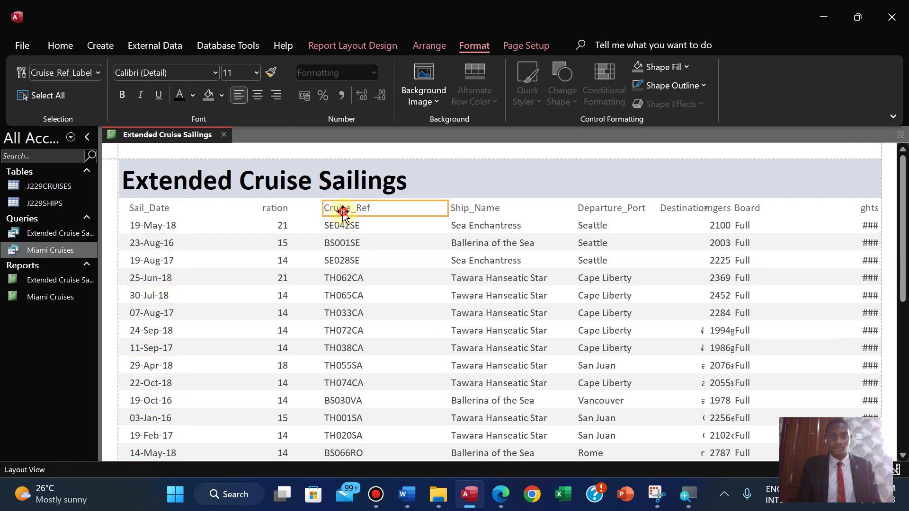
pyautogui.keyDown('shift'); pyautogui.click(342, 226); pyautogui.keyUp('shift')
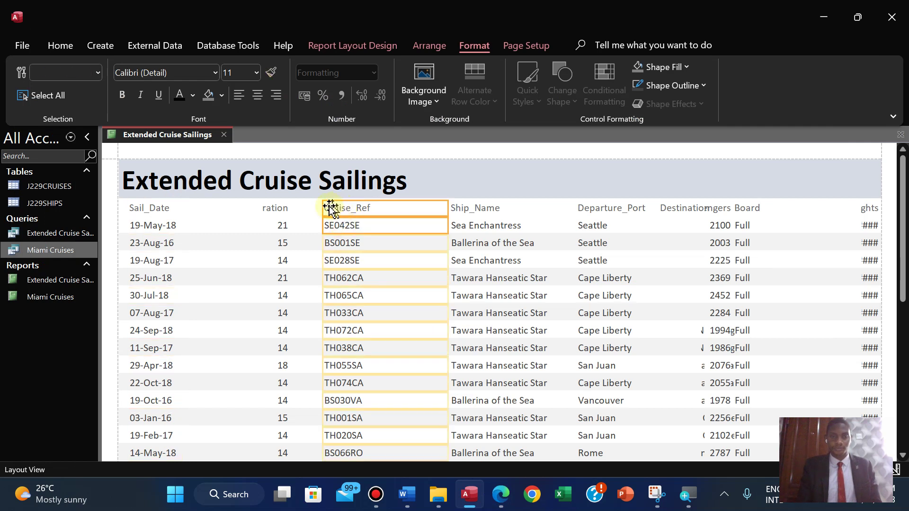
pyautogui.moveTo(324, 207); pyautogui.dragTo(189, 209)
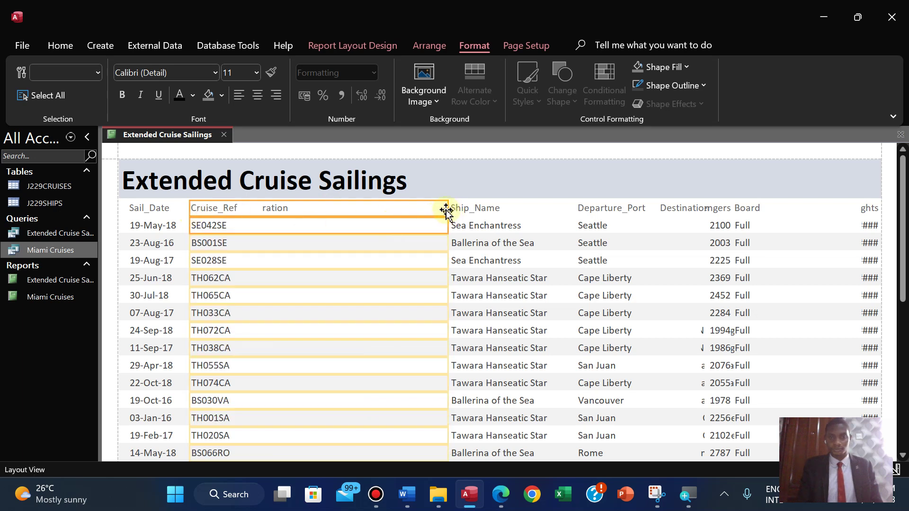
pyautogui.moveTo(447, 210); pyautogui.dragTo(242, 210)
# - Move the Duration column to the right, after Board
pyautogui.click(275, 208)
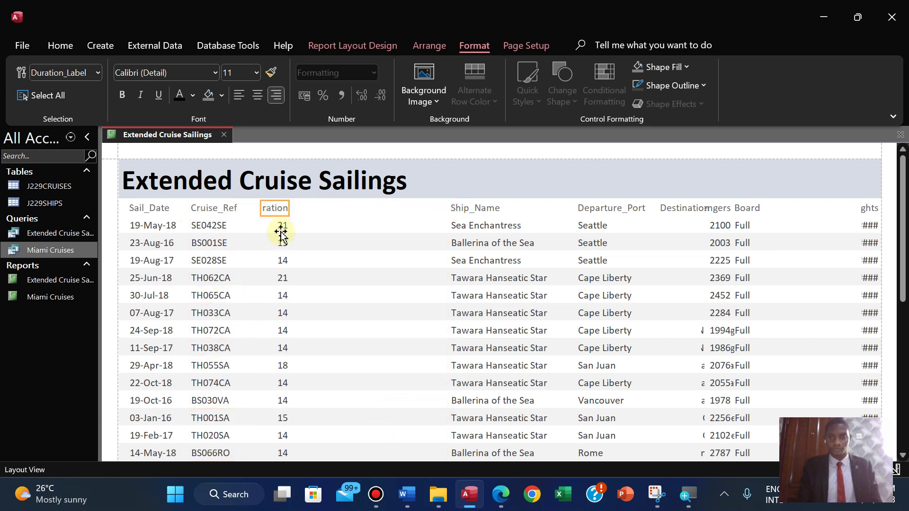
pyautogui.keyDown('shift'); pyautogui.click(280, 232); pyautogui.keyUp('shift')
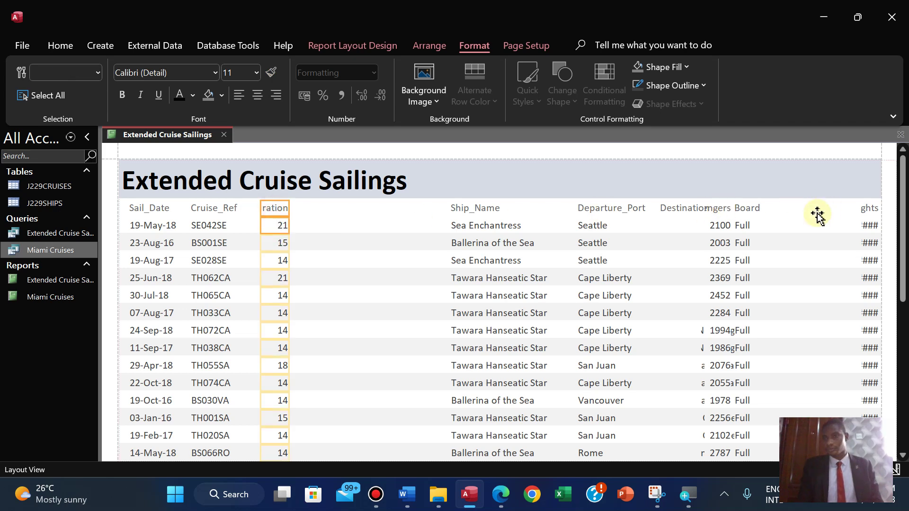
pyautogui.moveTo(817, 214); pyautogui.dragTo(814, 212)
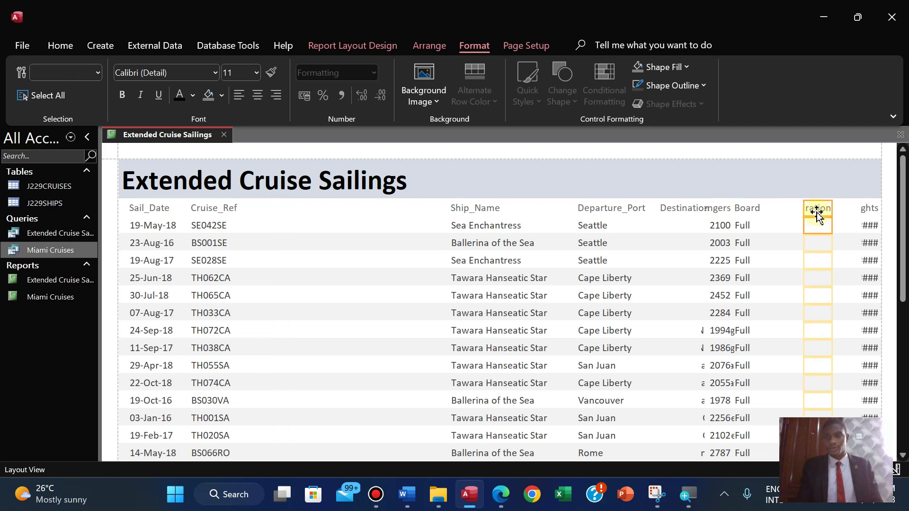
# - Nudge Cruise_Ref slightly right, check the exam paper, and select the Ship_Name column
pyautogui.click(218, 208)
pyautogui.keyDown('shift'); pyautogui.click(211, 227); pyautogui.keyUp('shift')
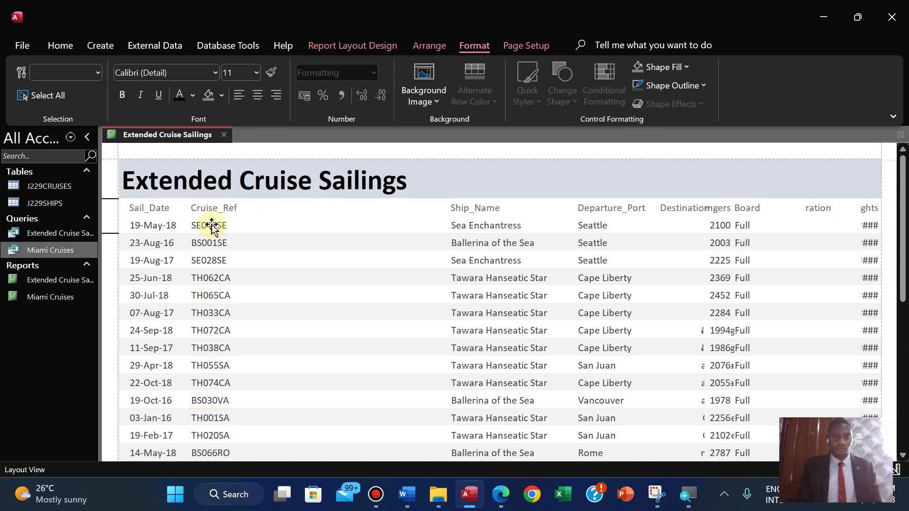
pyautogui.moveTo(212, 227); pyautogui.dragTo(255, 210)
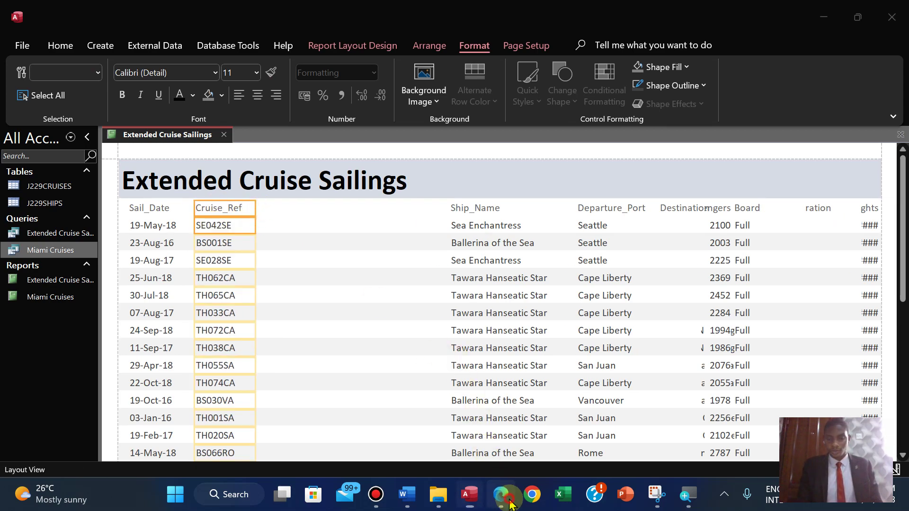
pyautogui.click(502, 492)
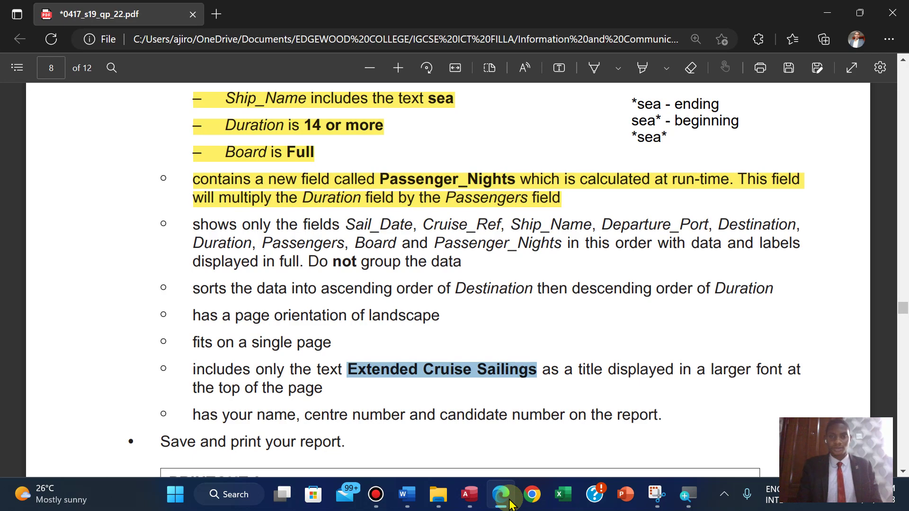
pyautogui.click(509, 503)
pyautogui.click(473, 210)
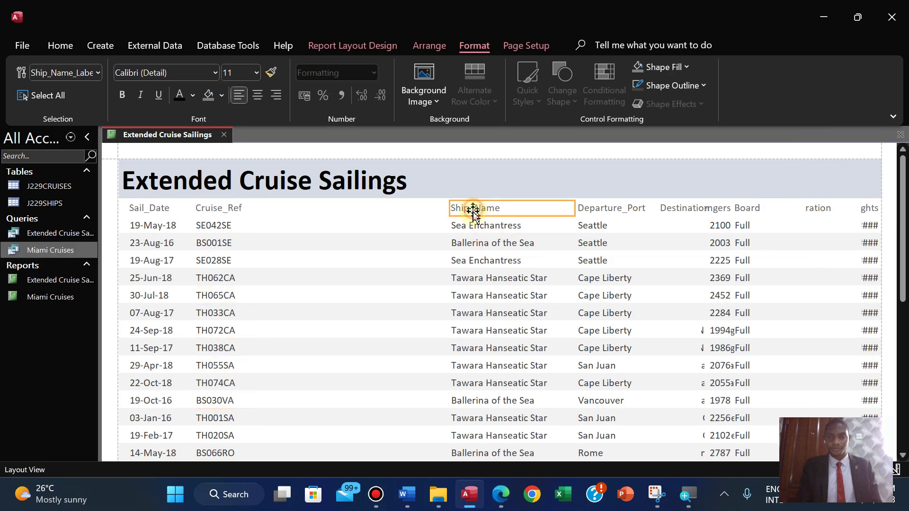
pyautogui.click(470, 232)
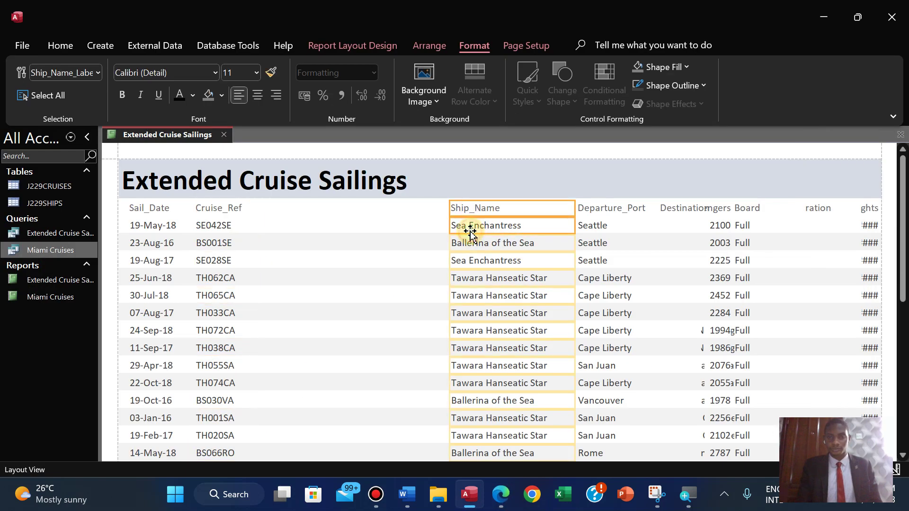
pyautogui.click(502, 494)
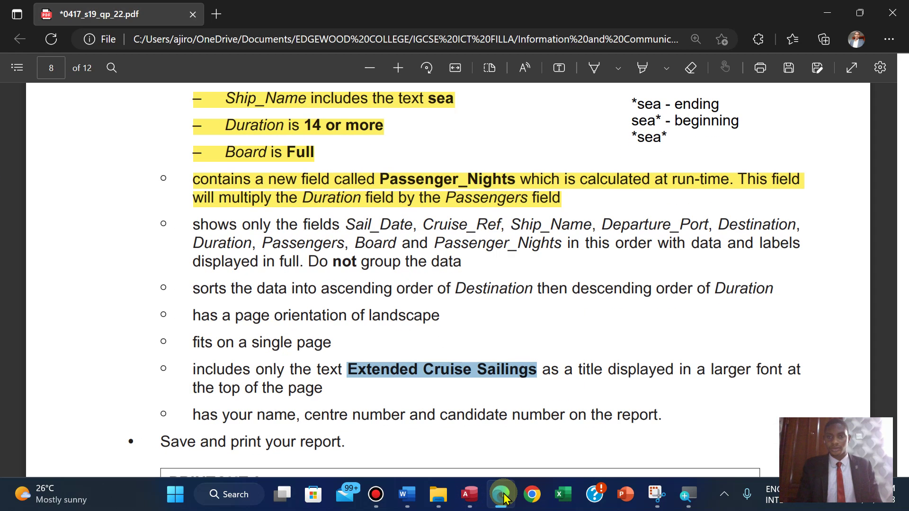
pyautogui.click(502, 495)
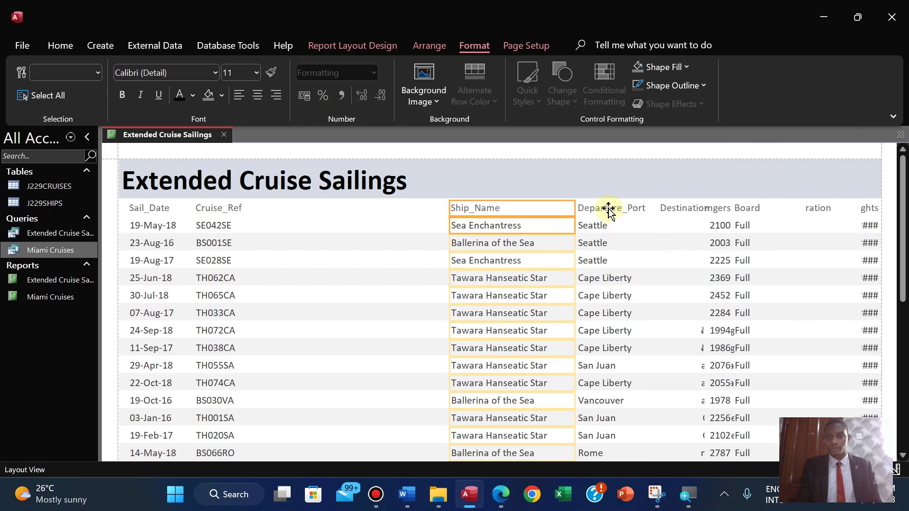
# - Select the Departure_Port column and shift it slightly right
pyautogui.keyDown('shift'); pyautogui.click(609, 209); pyautogui.keyUp('shift')
pyautogui.keyDown('shift'); pyautogui.click(596, 226); pyautogui.keyUp('shift')
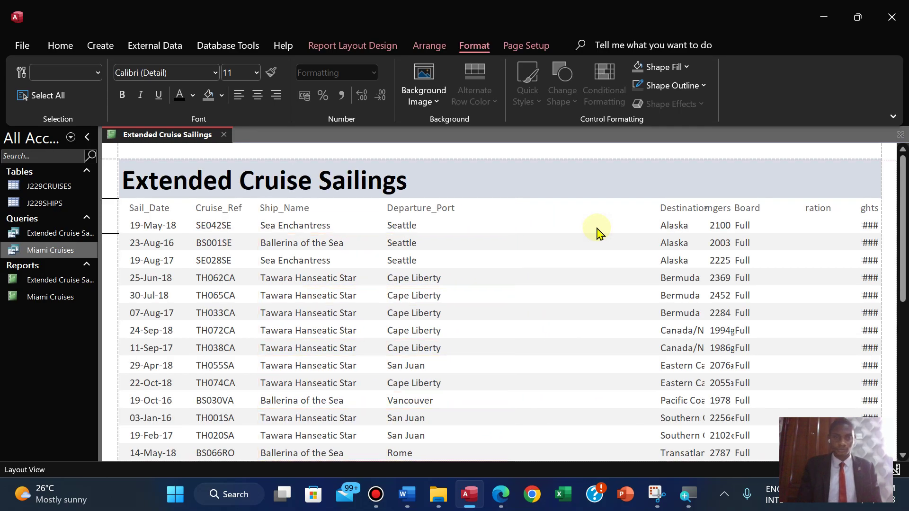
pyautogui.click(633, 264)
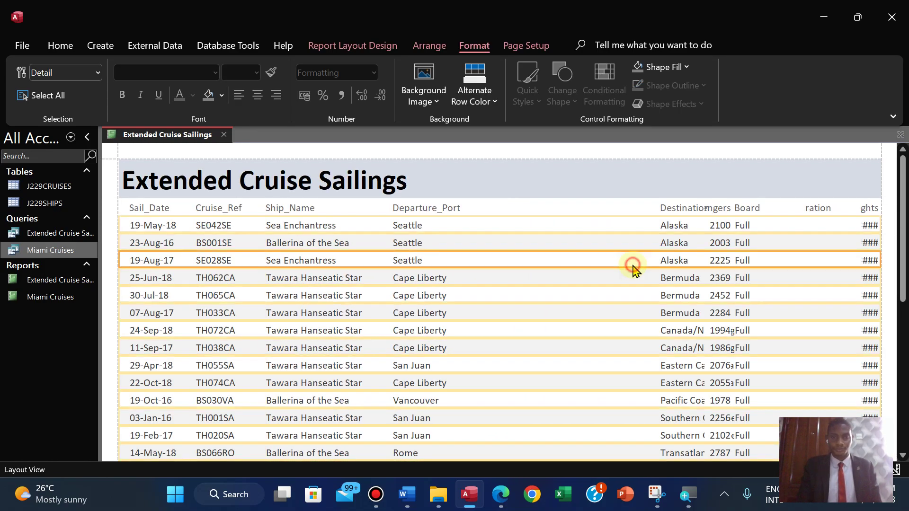
pyautogui.click(397, 203)
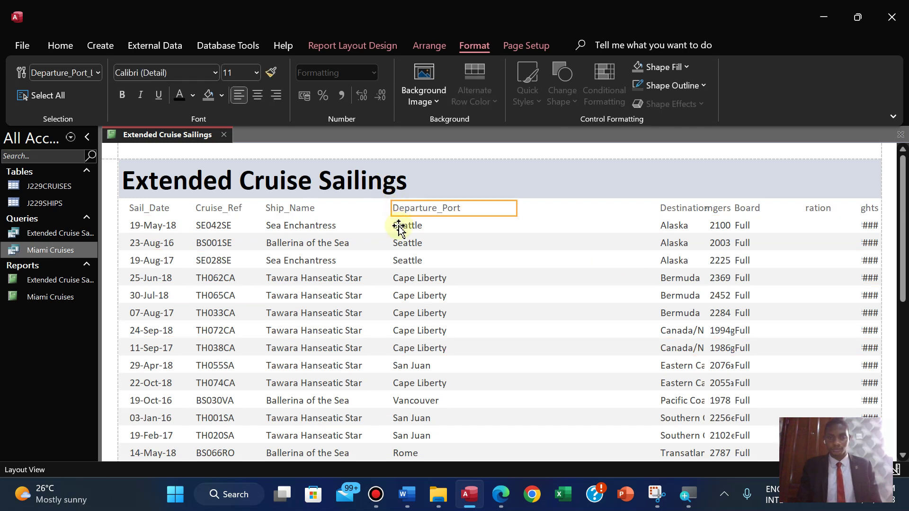
pyautogui.moveTo(399, 228); pyautogui.dragTo(397, 226)
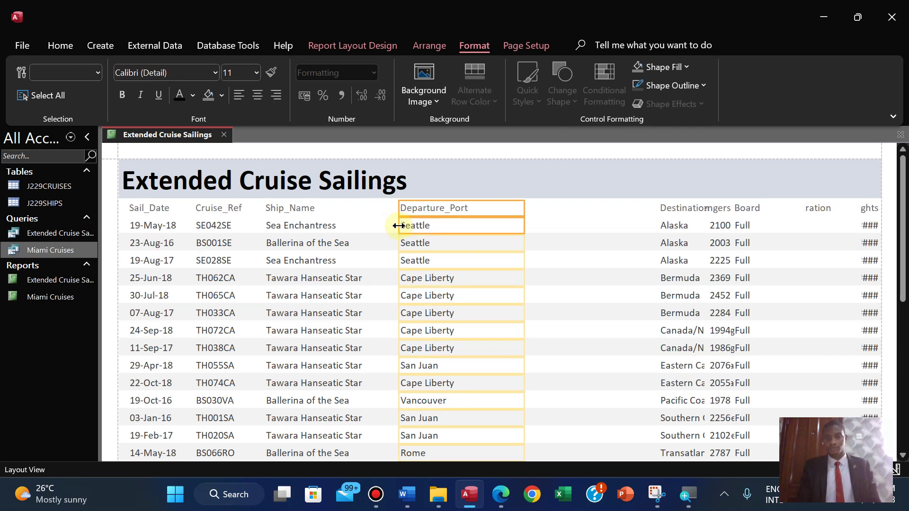
pyautogui.click(503, 495)
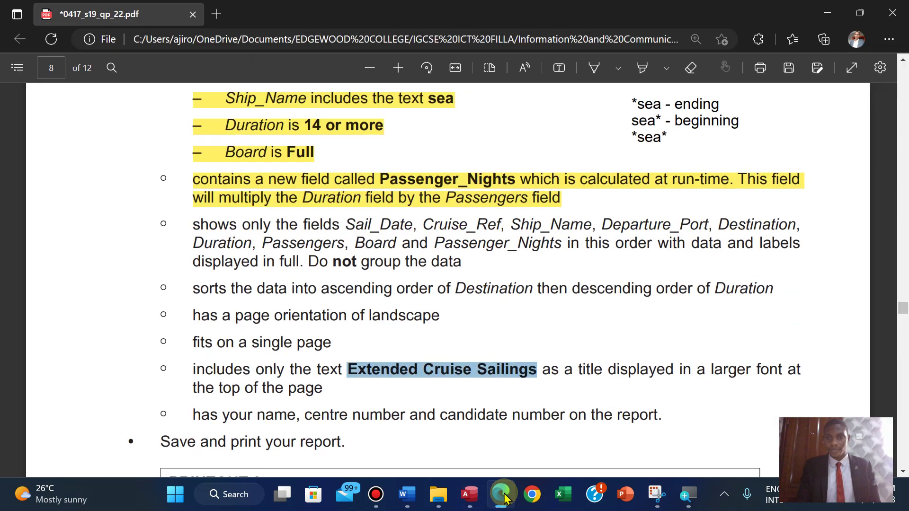
pyautogui.click(502, 494)
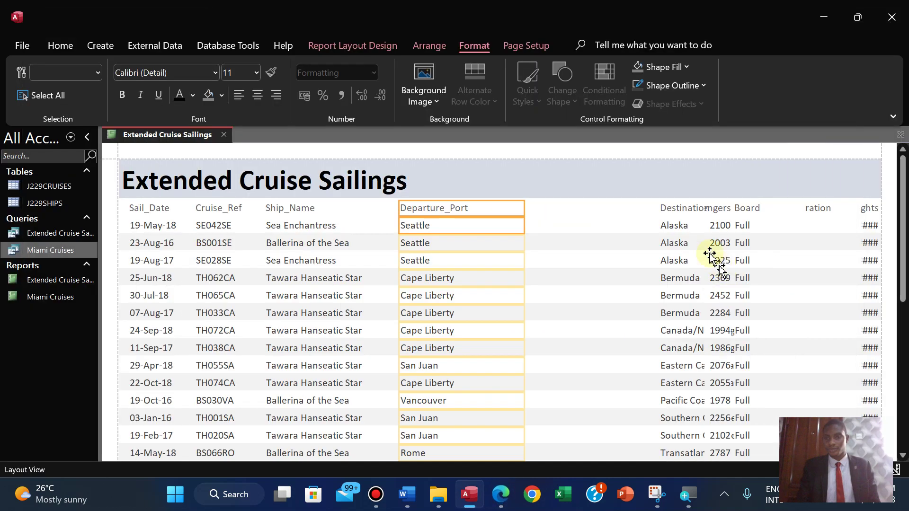
# - Try repositioning the Destination column, then undo those moves
pyautogui.click(670, 209)
pyautogui.moveTo(670, 233); pyautogui.dragTo(671, 233)
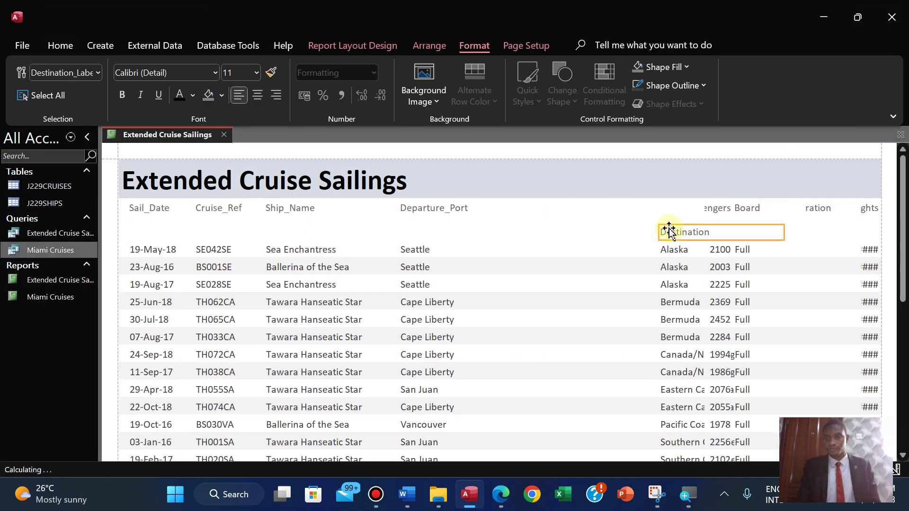
pyautogui.hotkey('ctrl', 'z')
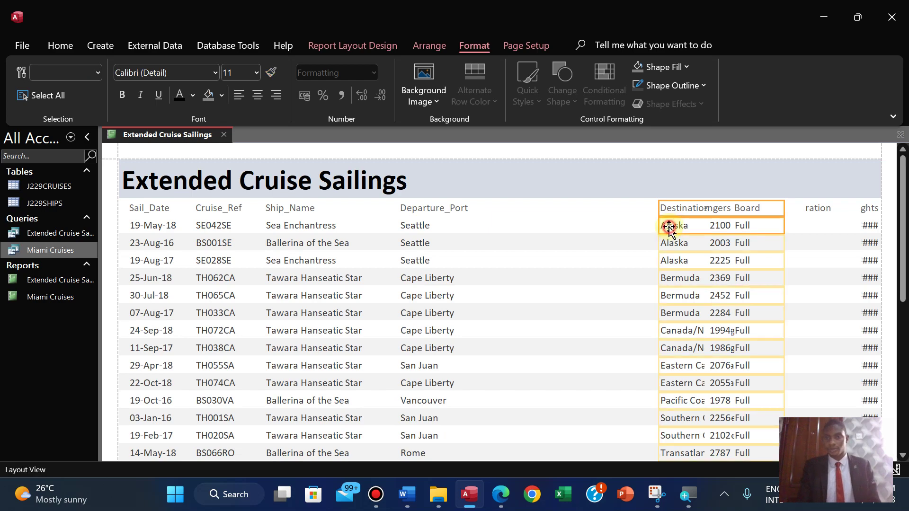
pyautogui.hotkey('ctrl', 'z')
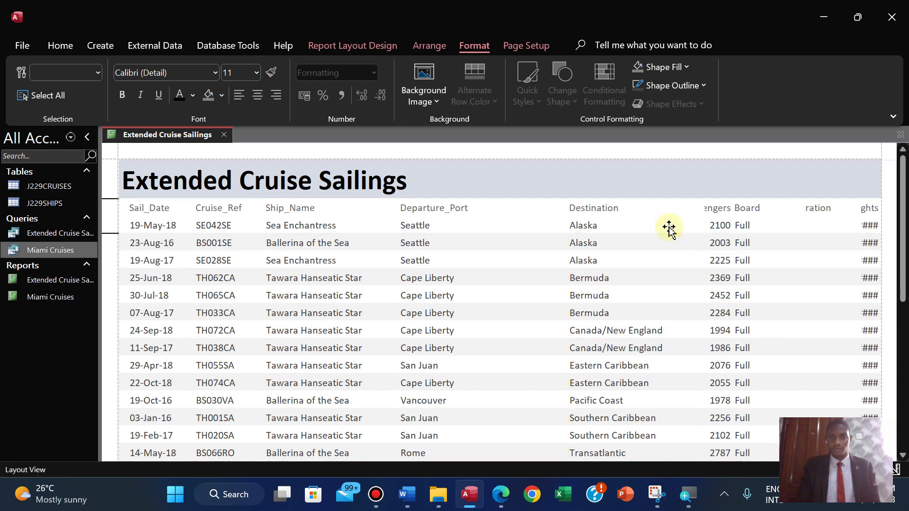
pyautogui.hotkey('ctrl', 'z')
pyautogui.hotkey('ctrl', 'z')
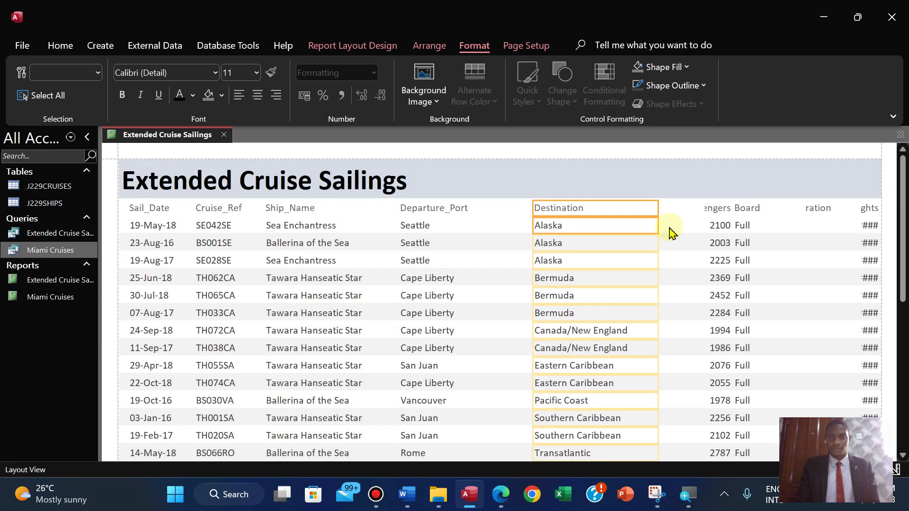
pyautogui.hotkey('ctrl', 'z')
pyautogui.hotkey('ctrl', 'z')
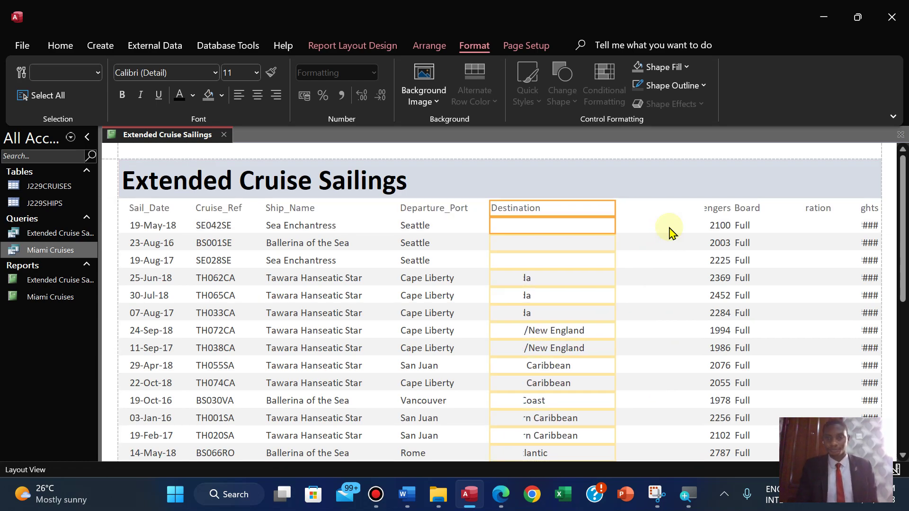
# - Narrow the Departure_Port column so full Destination names show
pyautogui.click(429, 286)
pyautogui.click(448, 208)
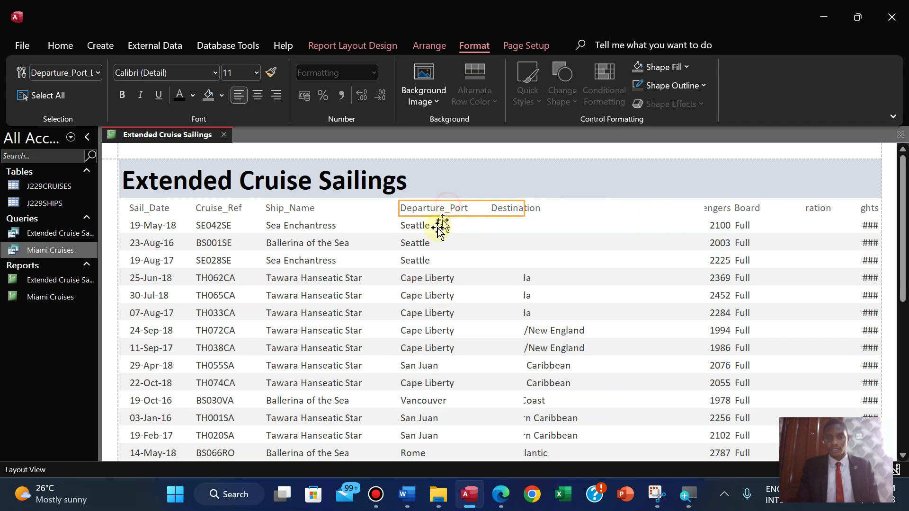
pyautogui.keyDown('ctrl'); pyautogui.click(422, 224); pyautogui.keyUp('ctrl')
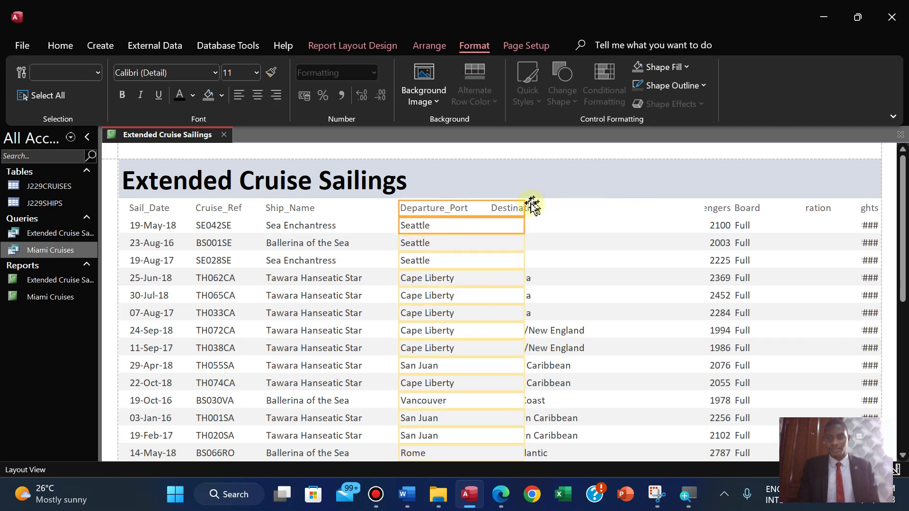
pyautogui.moveTo(522, 207); pyautogui.dragTo(478, 209)
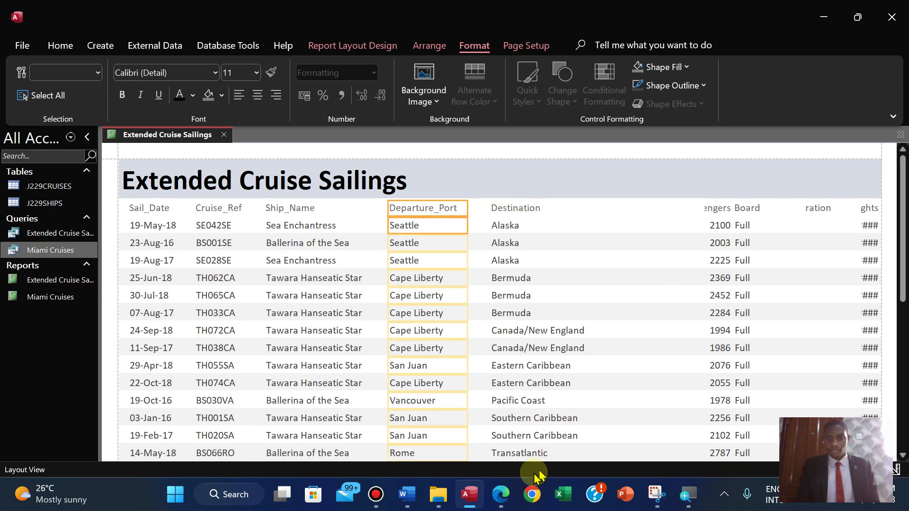
pyautogui.click(504, 497)
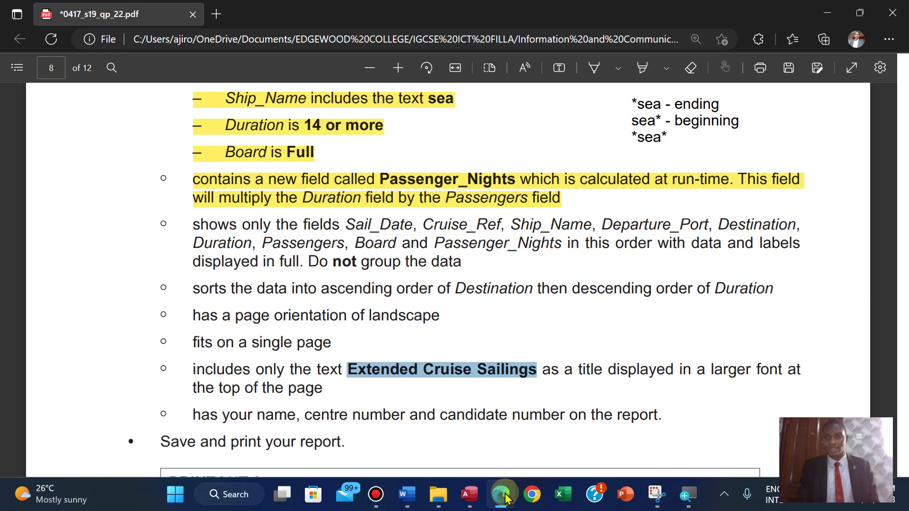
pyautogui.click(504, 497)
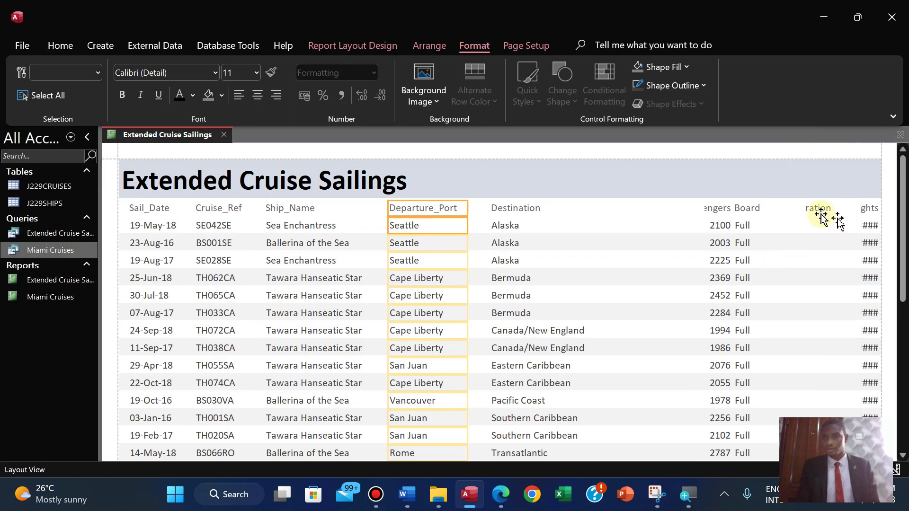
# - Resize the Board column to fit its values
pyautogui.click(811, 212)
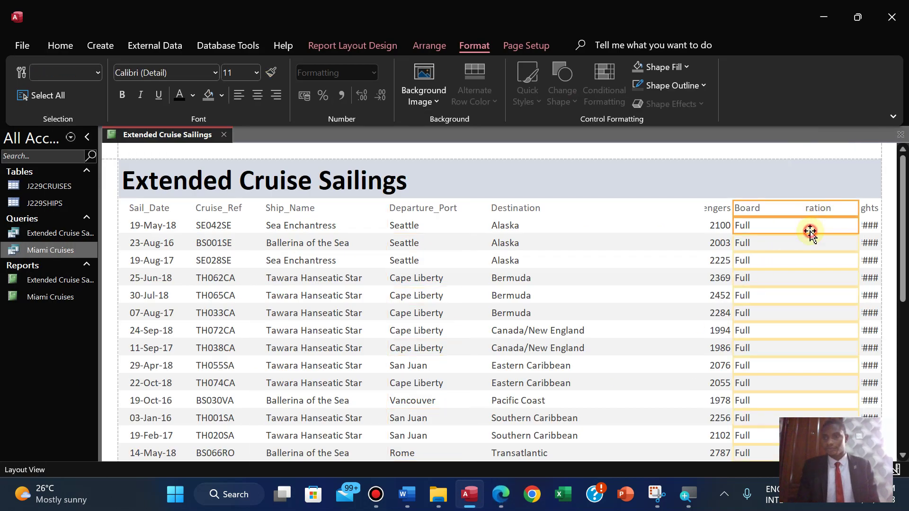
pyautogui.moveTo(733, 211); pyautogui.dragTo(591, 228)
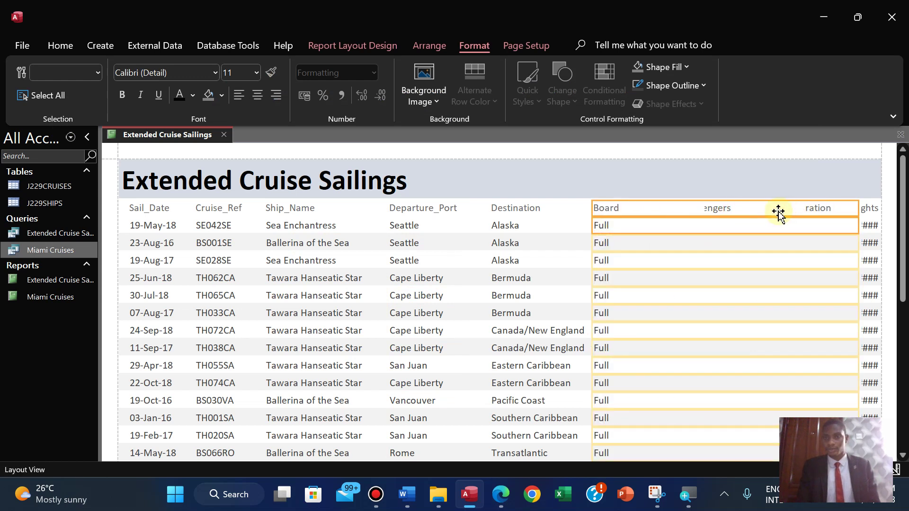
pyautogui.moveTo(858, 210); pyautogui.dragTo(817, 211)
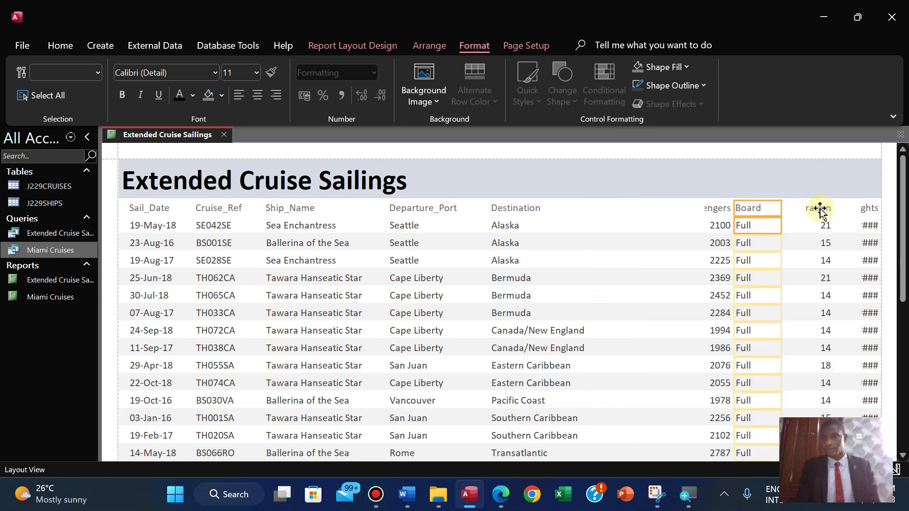
# - Place Duration beside Destination, narrow it, and left-align its heading and values
pyautogui.click(821, 210)
pyautogui.keyDown('ctrl'); pyautogui.click(823, 223); pyautogui.keyUp('ctrl')
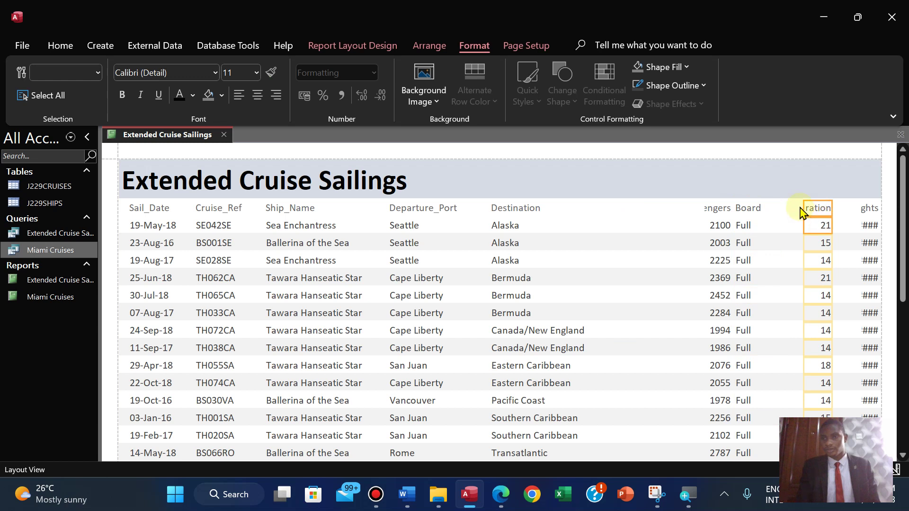
pyautogui.moveTo(805, 206); pyautogui.dragTo(592, 218)
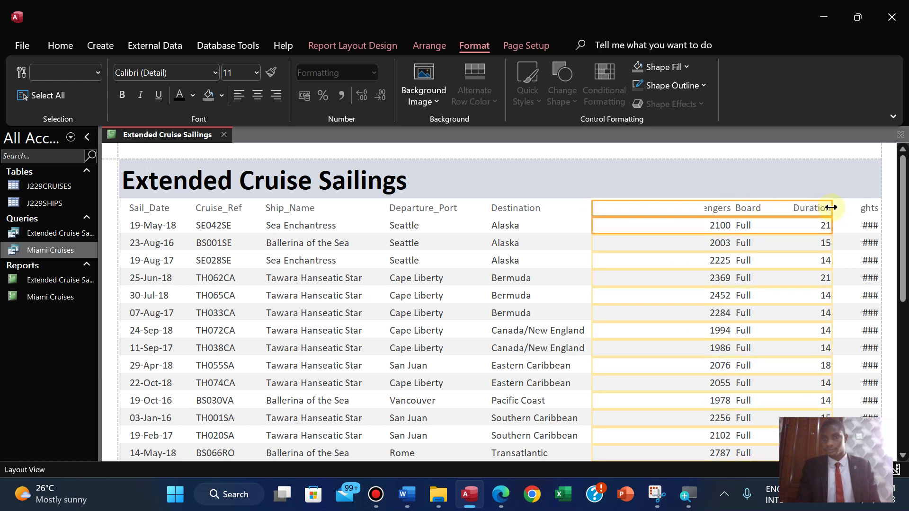
pyautogui.moveTo(831, 208); pyautogui.dragTo(658, 230)
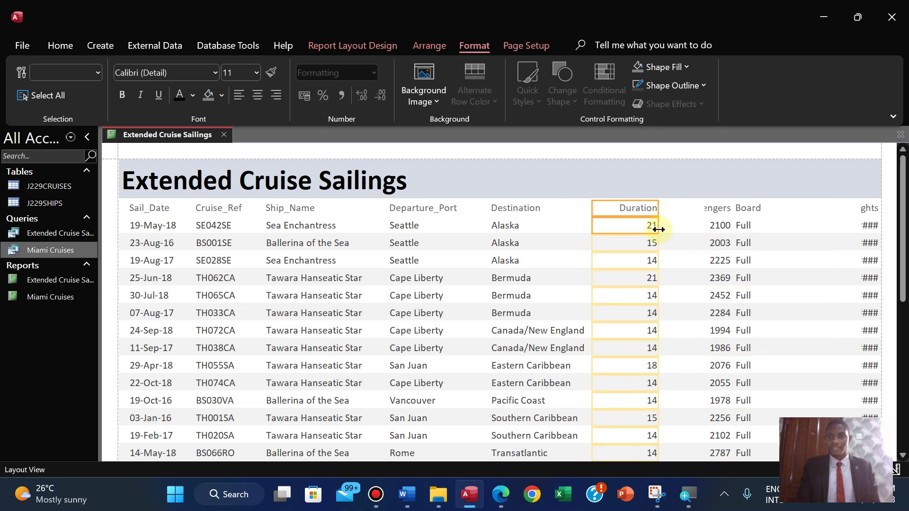
pyautogui.click(241, 97)
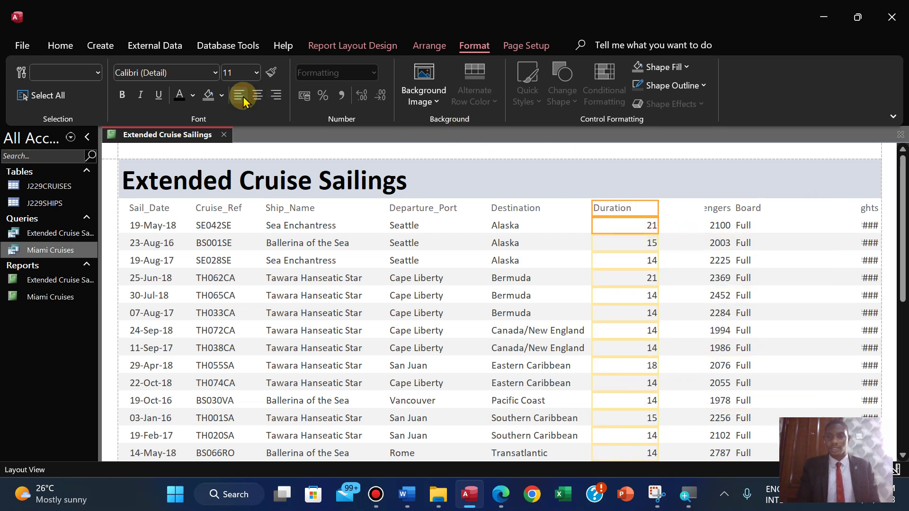
pyautogui.moveTo(610, 209); pyautogui.dragTo(647, 207)
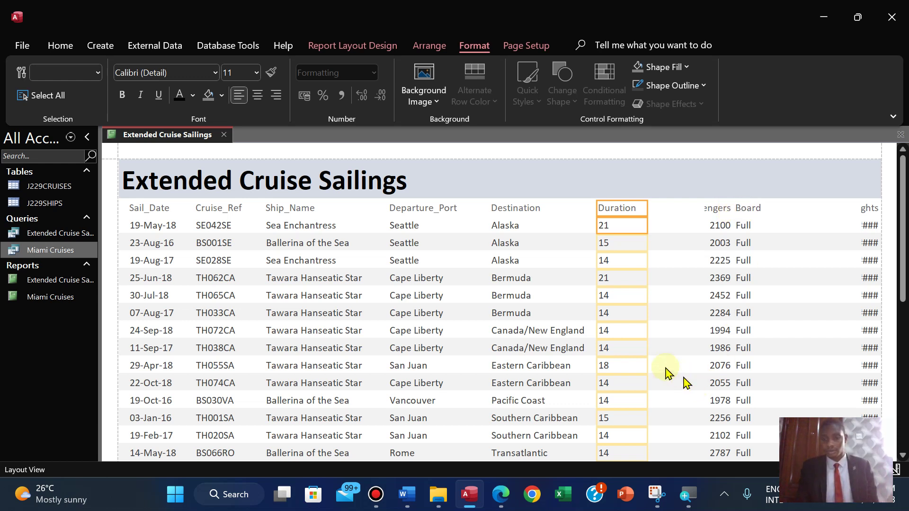
pyautogui.click(500, 500)
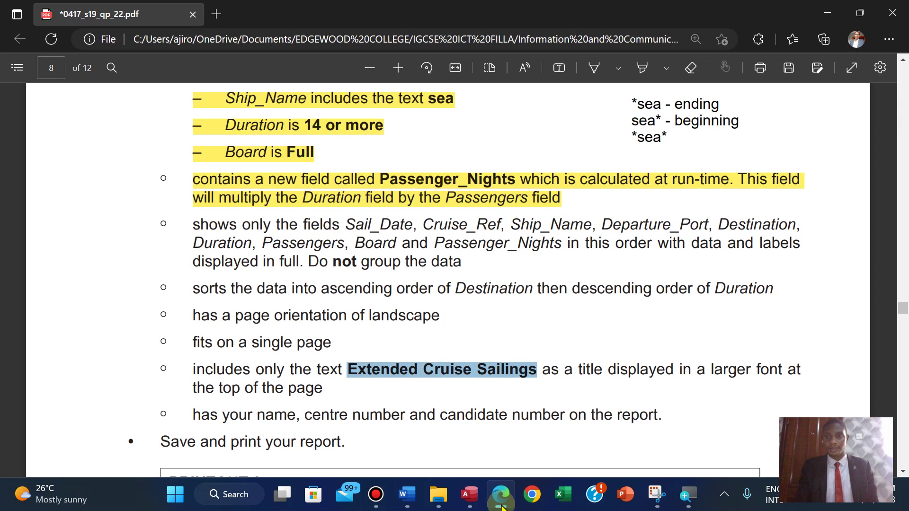
# - Widen the Passengers column to show its full heading and left-align it
pyautogui.click(501, 506)
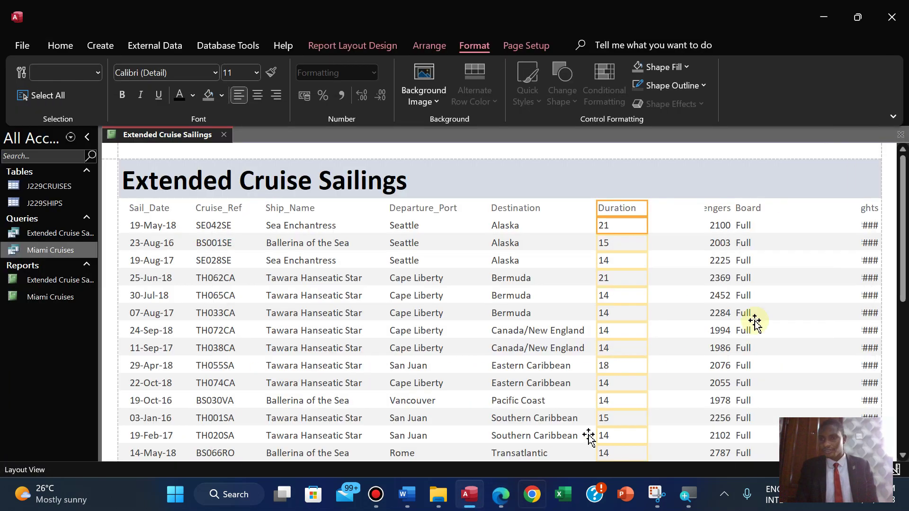
pyautogui.click(716, 211)
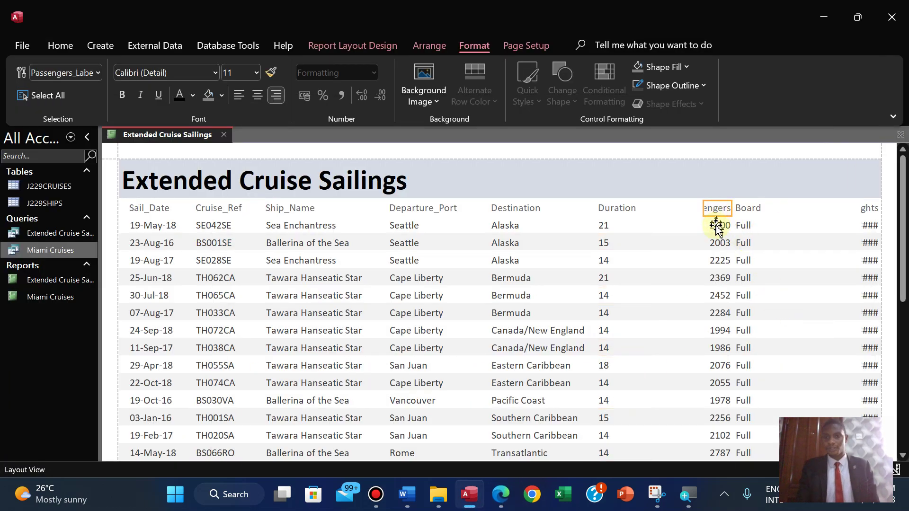
pyautogui.click(717, 226)
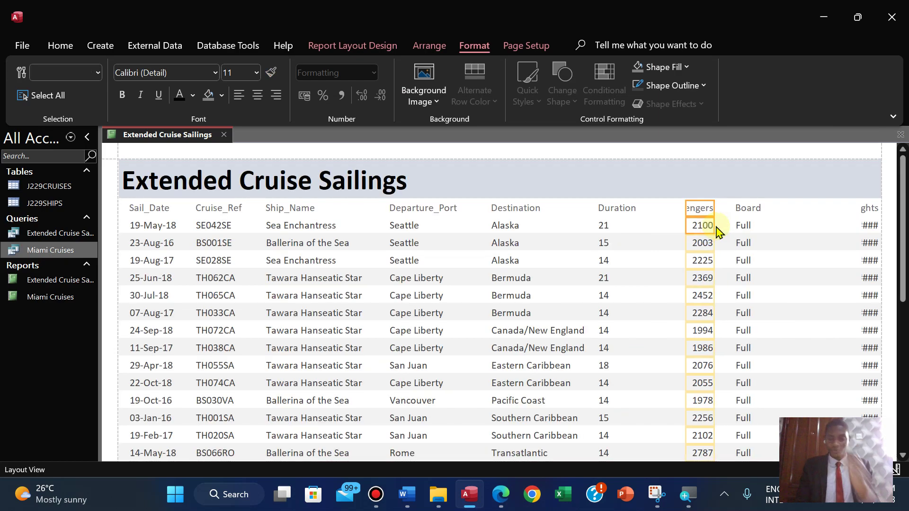
pyautogui.click(716, 231)
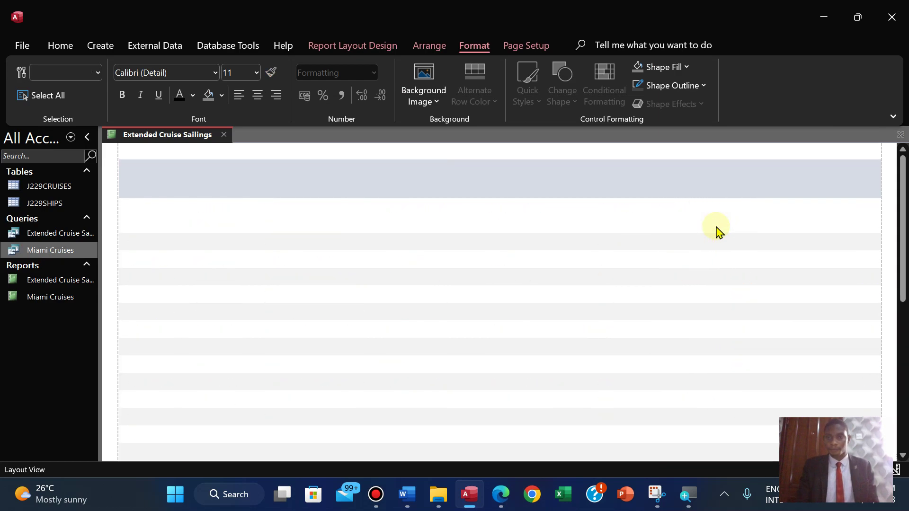
pyautogui.moveTo(682, 208); pyautogui.dragTo(717, 208)
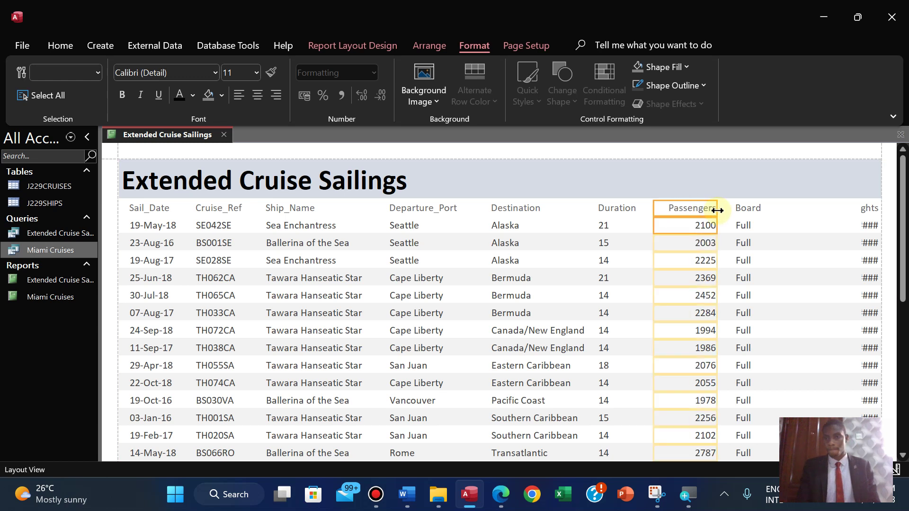
pyautogui.click(239, 95)
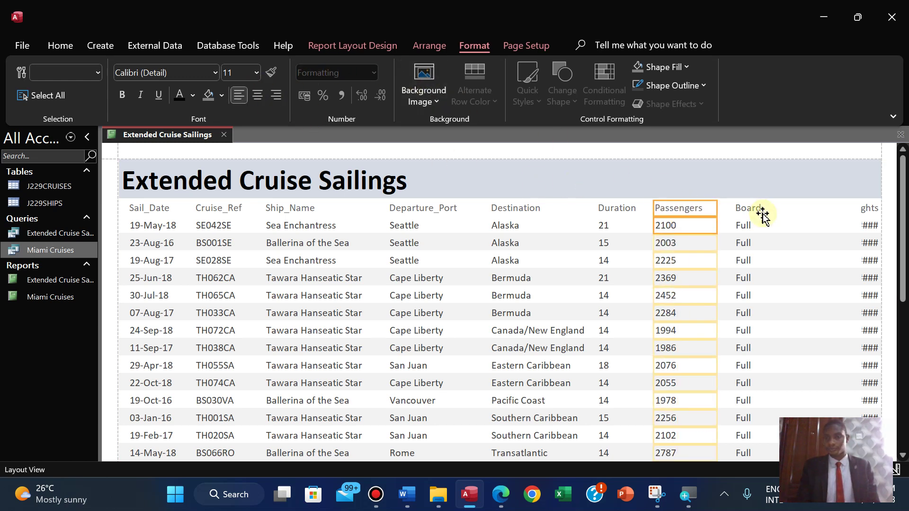
# - Widen Passenger_Nights so values replace ###, and left-align its heading and values
pyautogui.click(505, 495)
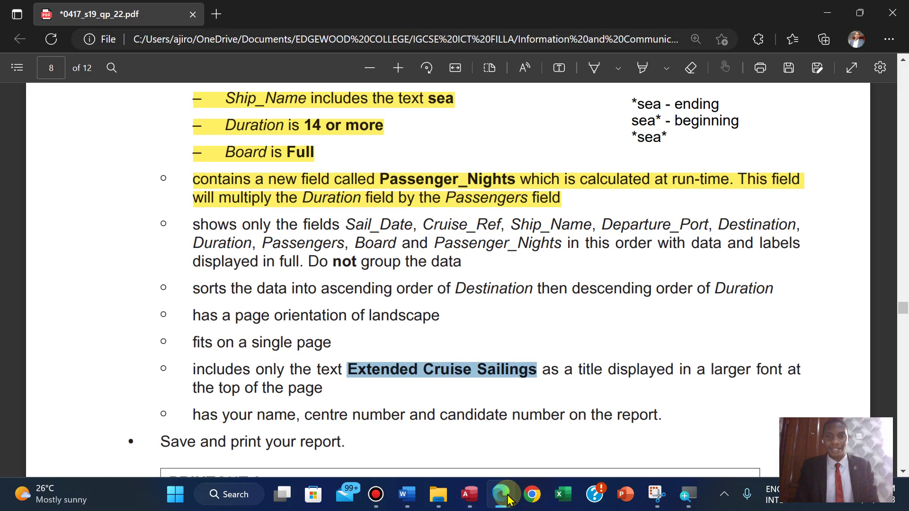
pyautogui.click(505, 495)
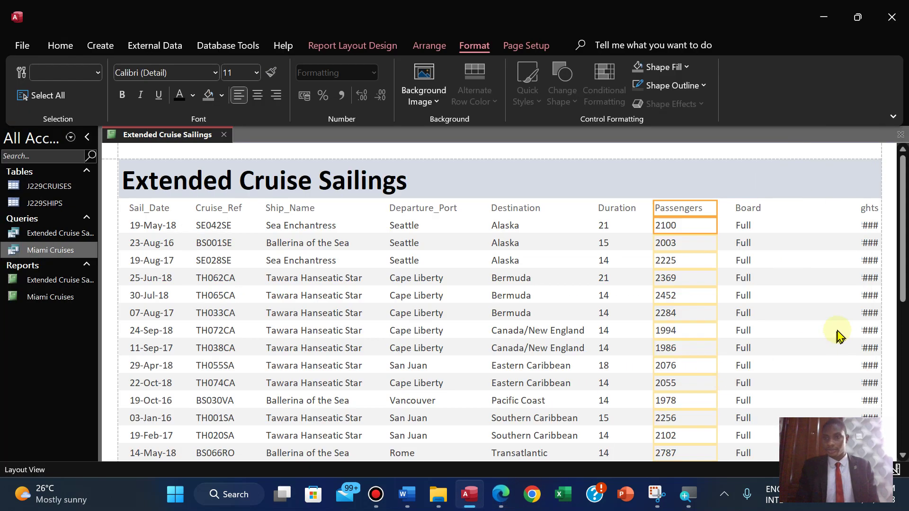
pyautogui.click(752, 211)
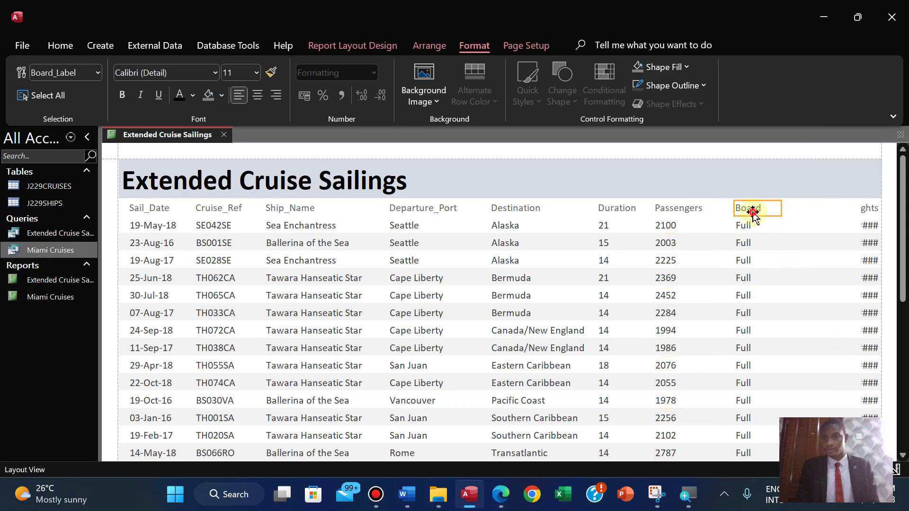
pyautogui.click(869, 210)
pyautogui.keyDown('ctrl'); pyautogui.click(871, 227); pyautogui.keyUp('ctrl')
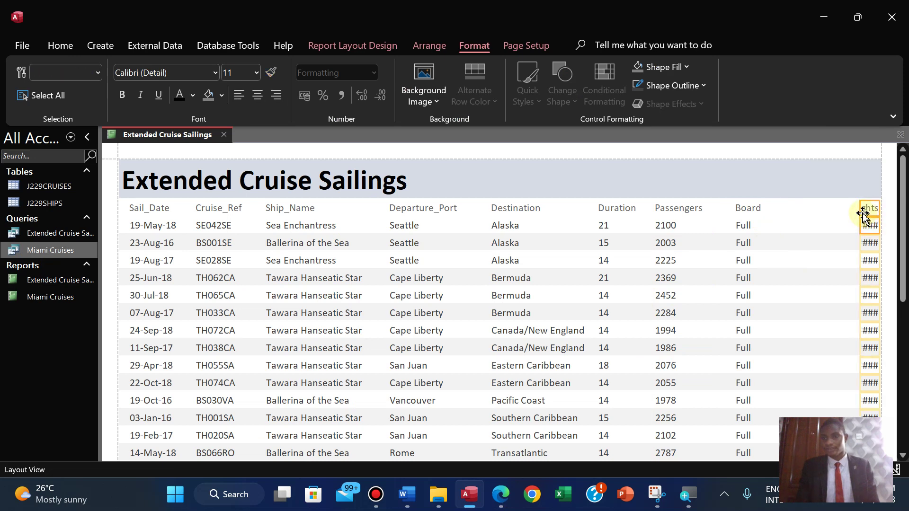
pyautogui.moveTo(859, 211); pyautogui.dragTo(791, 211)
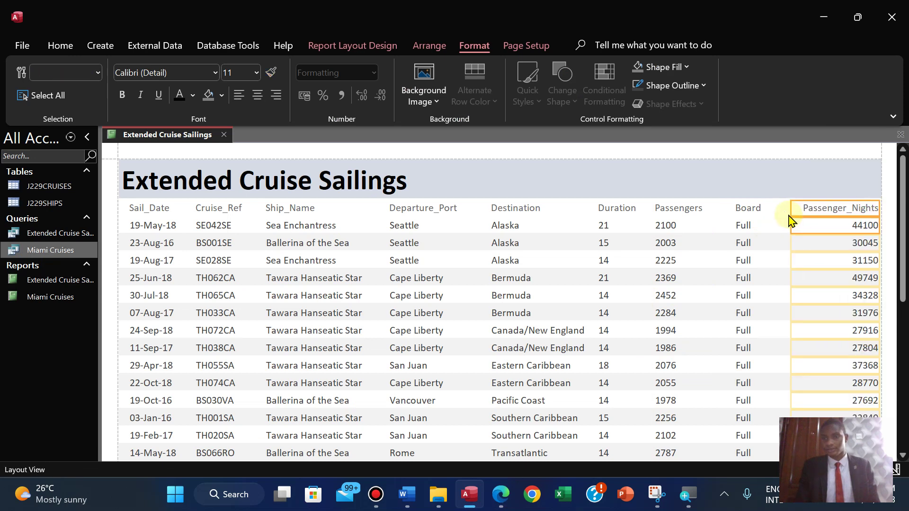
pyautogui.click(239, 94)
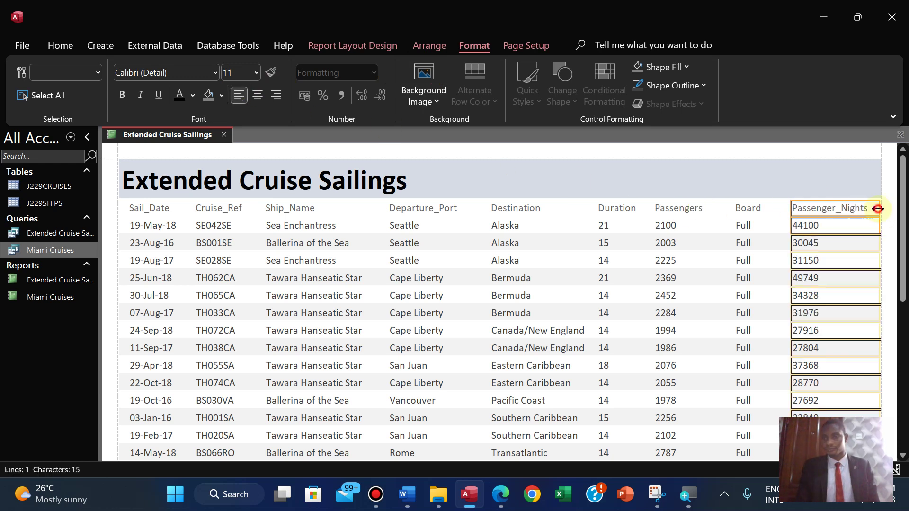
pyautogui.moveTo(880, 210); pyautogui.dragTo(873, 209)
pyautogui.click(767, 243)
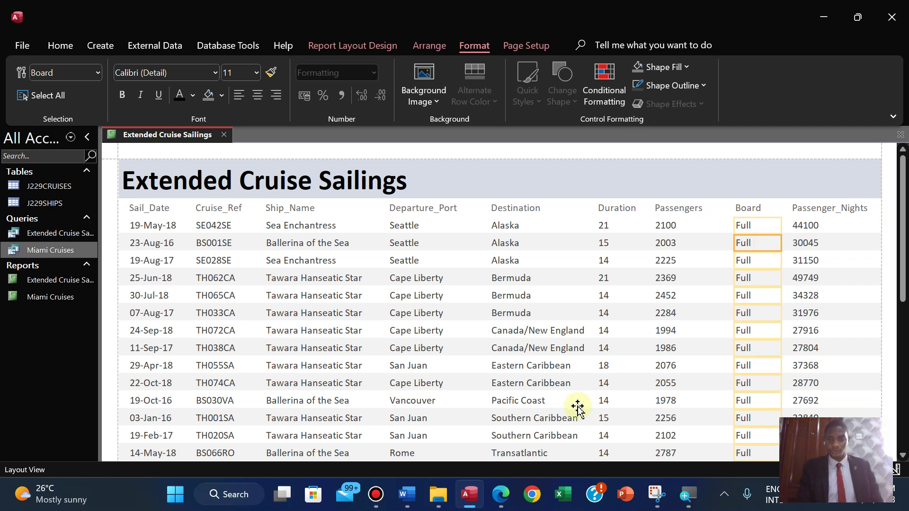
pyautogui.click(499, 497)
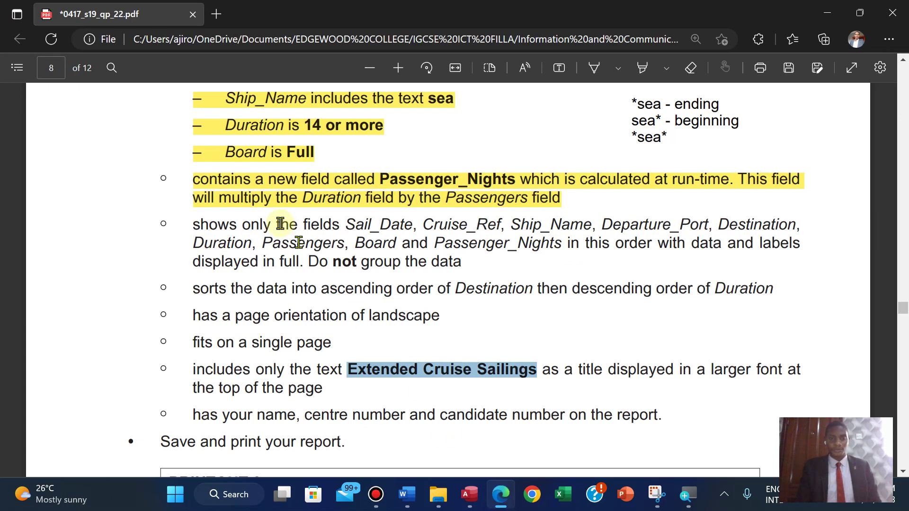
# - Highlight the field-list, sorting and landscape requirements in pink
pyautogui.moveTo(194, 225); pyautogui.dragTo(465, 258)
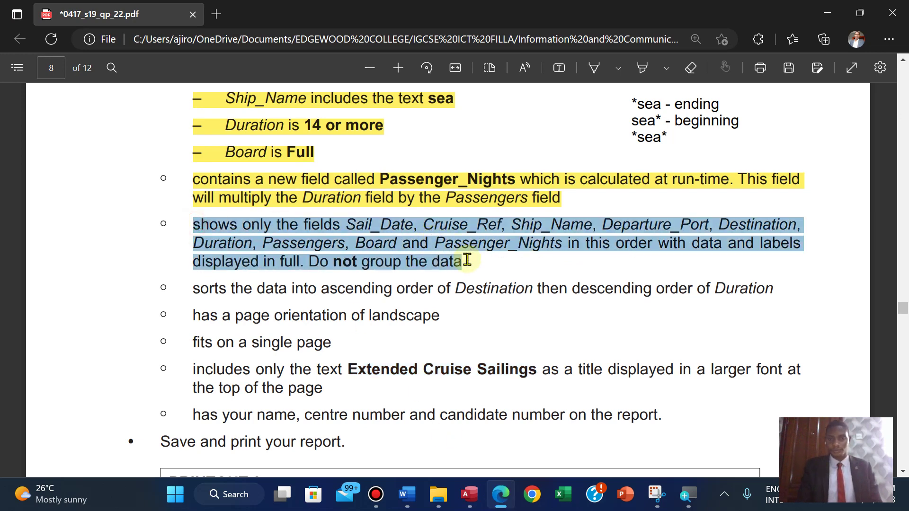
pyautogui.rightClick(473, 253)
pyautogui.moveTo(509, 194)
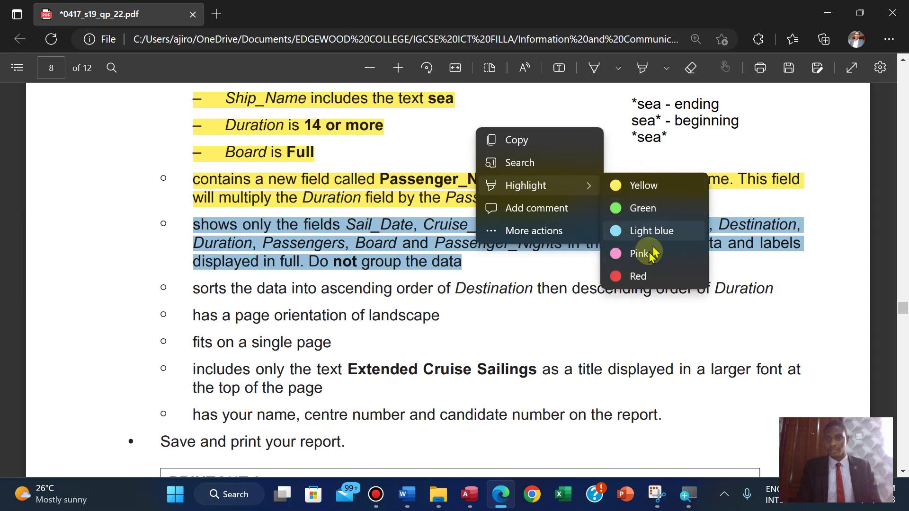
pyautogui.click(647, 254)
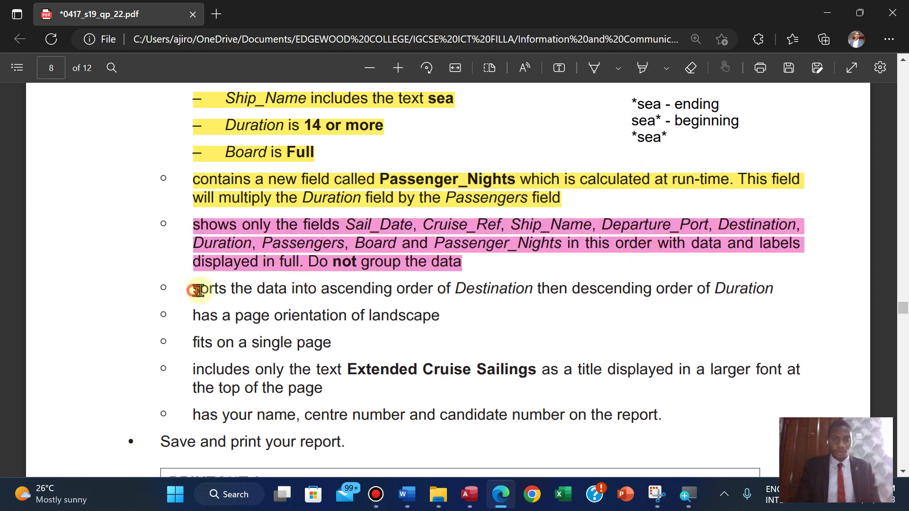
pyautogui.moveTo(198, 290); pyautogui.dragTo(456, 322)
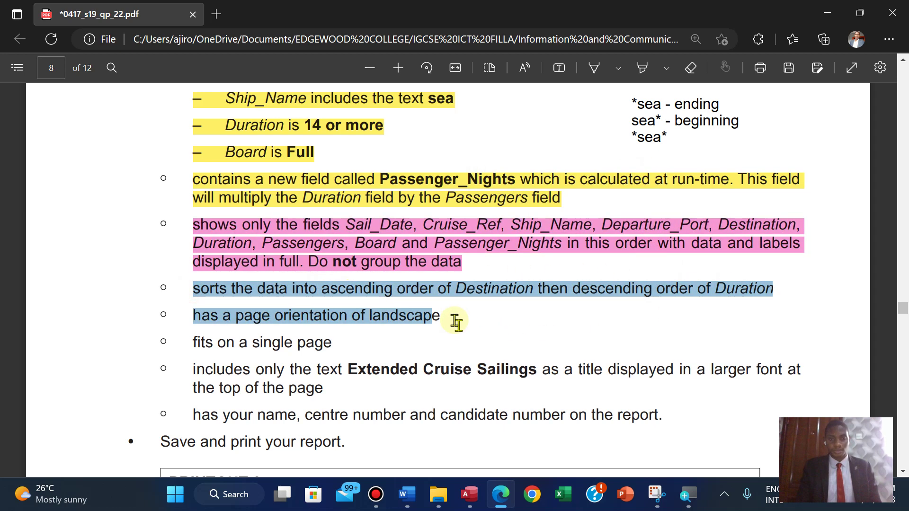
pyautogui.rightClick(443, 317)
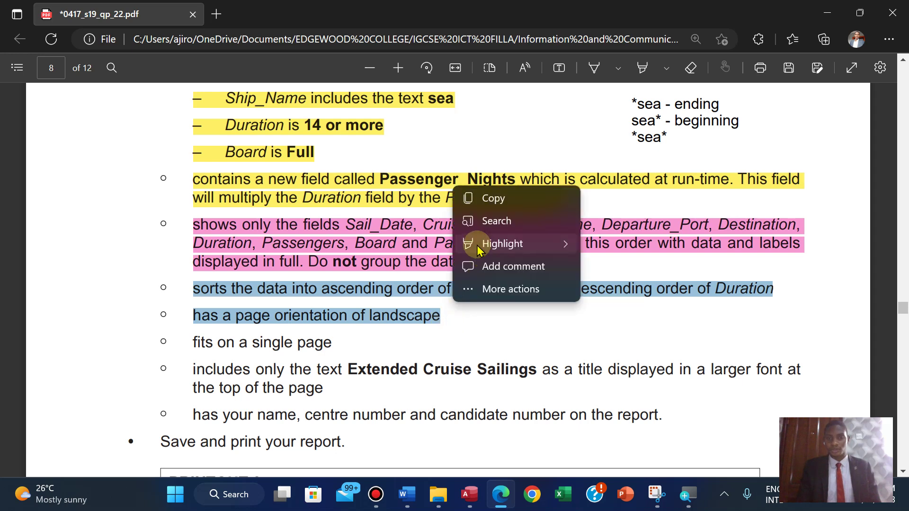
pyautogui.moveTo(473, 243)
pyautogui.click(616, 311)
pyautogui.scroll(-4, 615, 305)
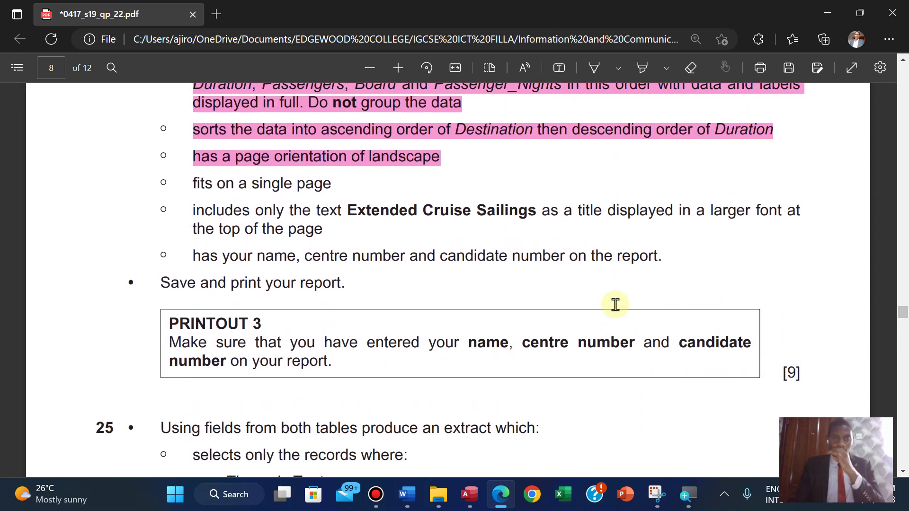
# - Highlight the single-page and report title requirements in pink
pyautogui.moveTo(195, 183); pyautogui.dragTo(331, 183)
pyautogui.moveTo(358, 122)
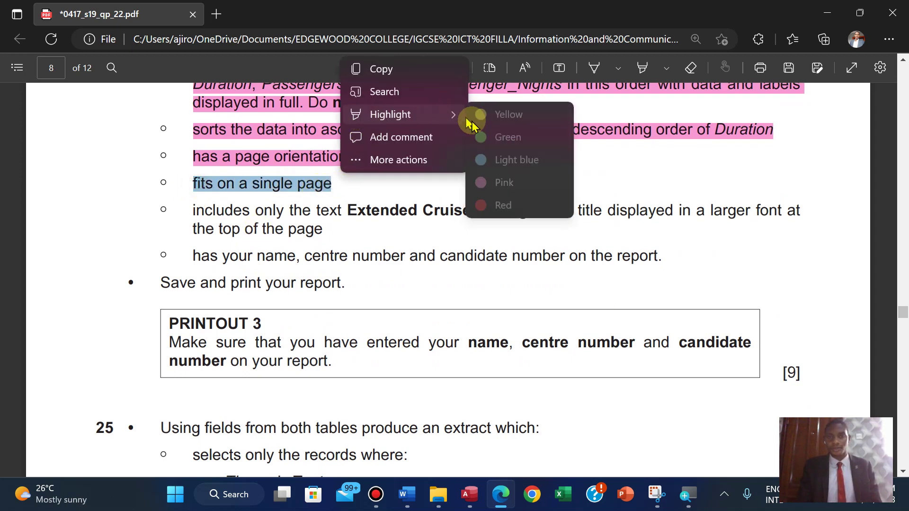
pyautogui.click(495, 184)
pyautogui.scroll(-1, 495, 189)
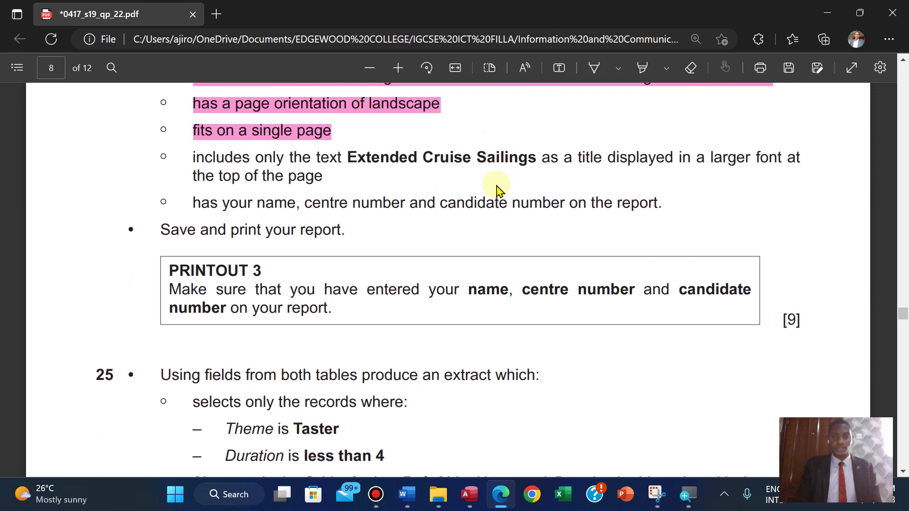
pyautogui.scroll(1, 493, 188)
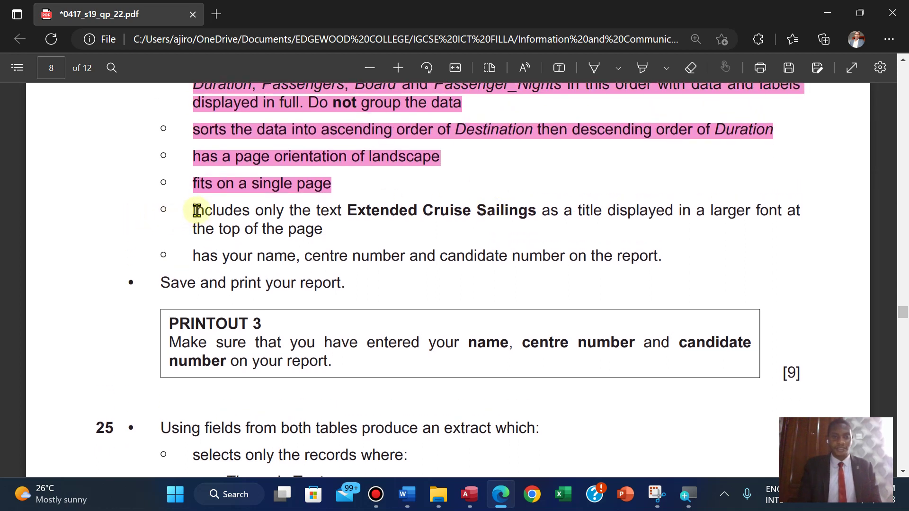
pyautogui.moveTo(196, 210); pyautogui.dragTo(330, 239)
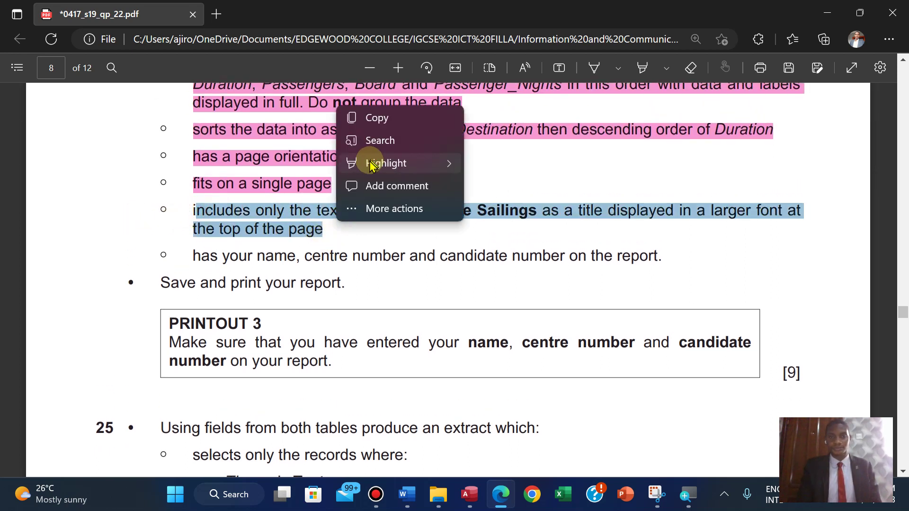
pyautogui.moveTo(373, 166)
pyautogui.click(500, 231)
pyautogui.scroll(3, 501, 232)
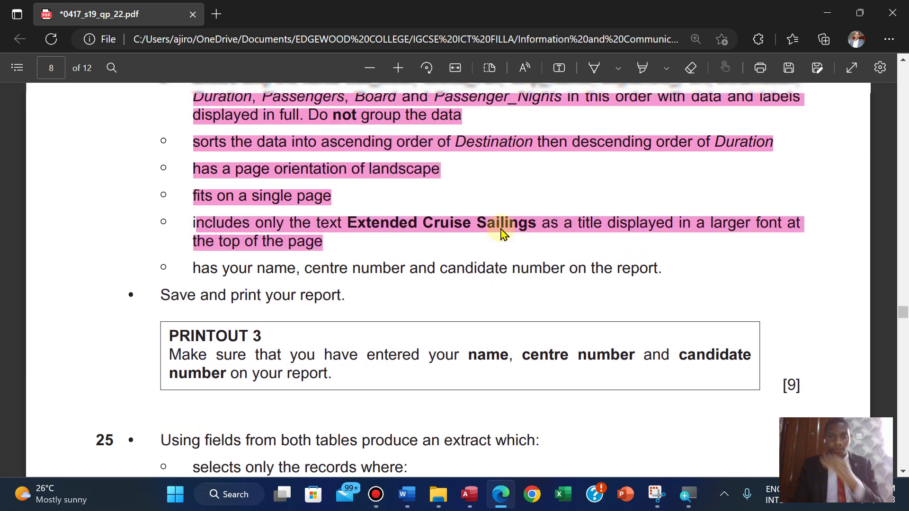
pyautogui.scroll(-1, 501, 232)
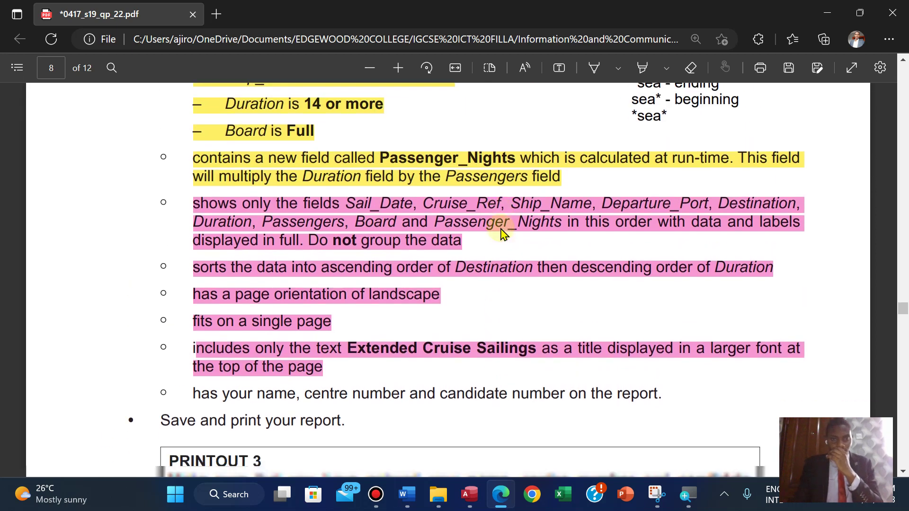
pyautogui.scroll(-1, 503, 232)
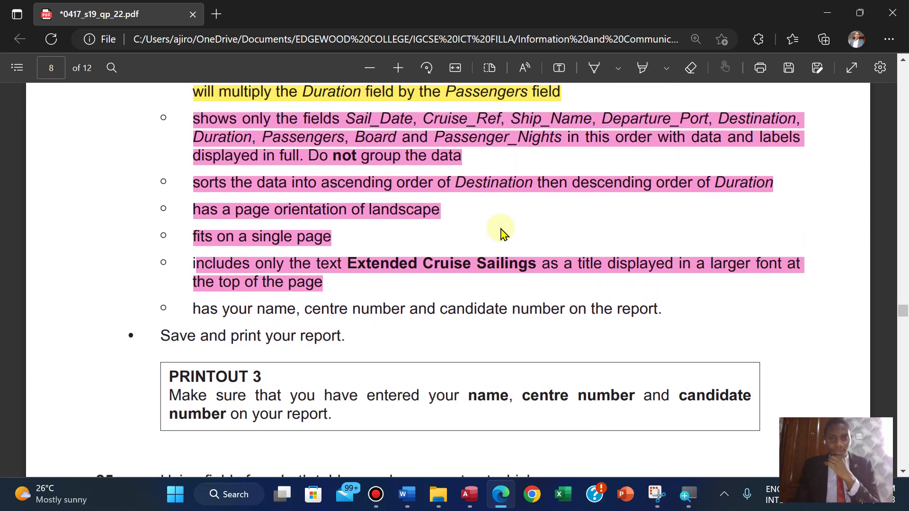
pyautogui.scroll(-1, 503, 233)
pyautogui.scroll(1, 503, 233)
pyautogui.scroll(-2, 503, 233)
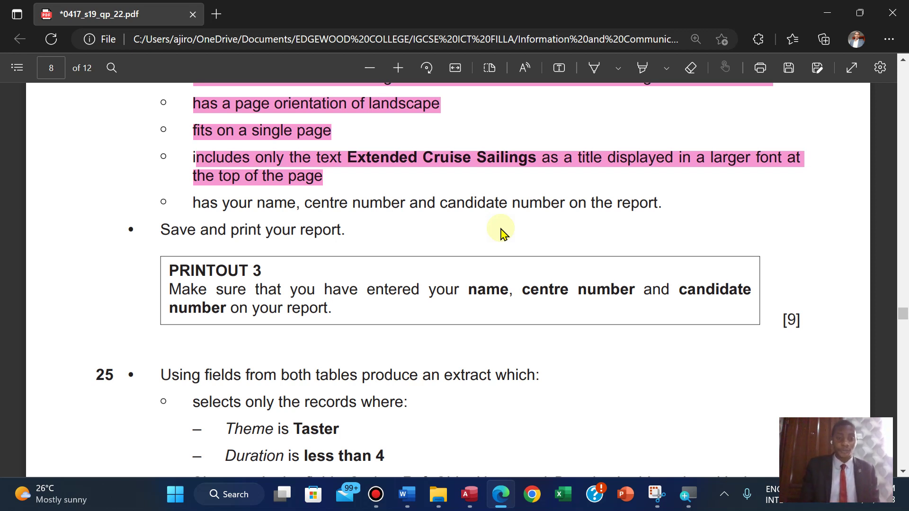
# - Select the name and candidate number requirement, then switch the Access report to Design View
pyautogui.moveTo(195, 203); pyautogui.dragTo(639, 219)
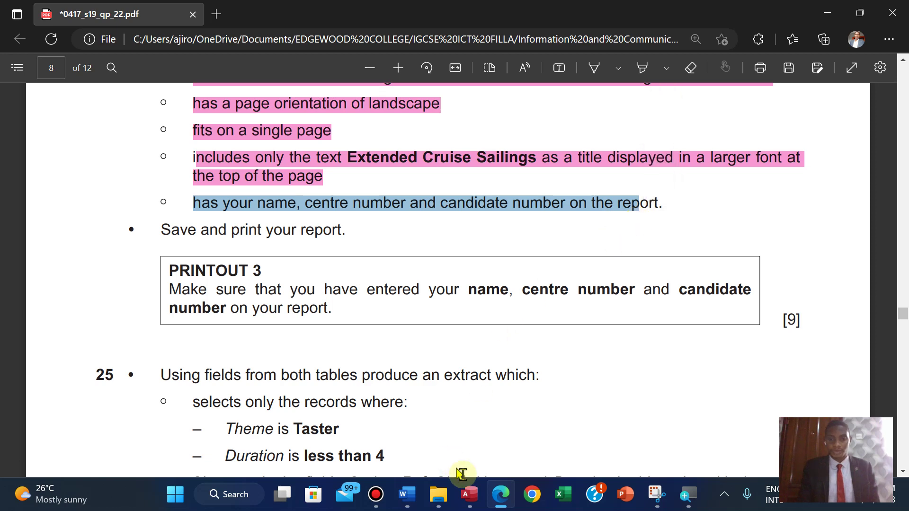
pyautogui.click(468, 494)
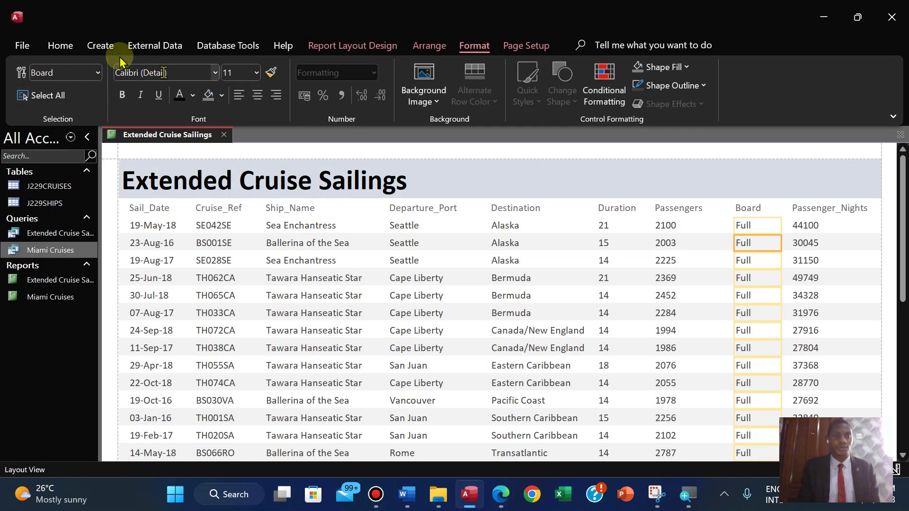
pyautogui.click(59, 45)
pyautogui.click(68, 105)
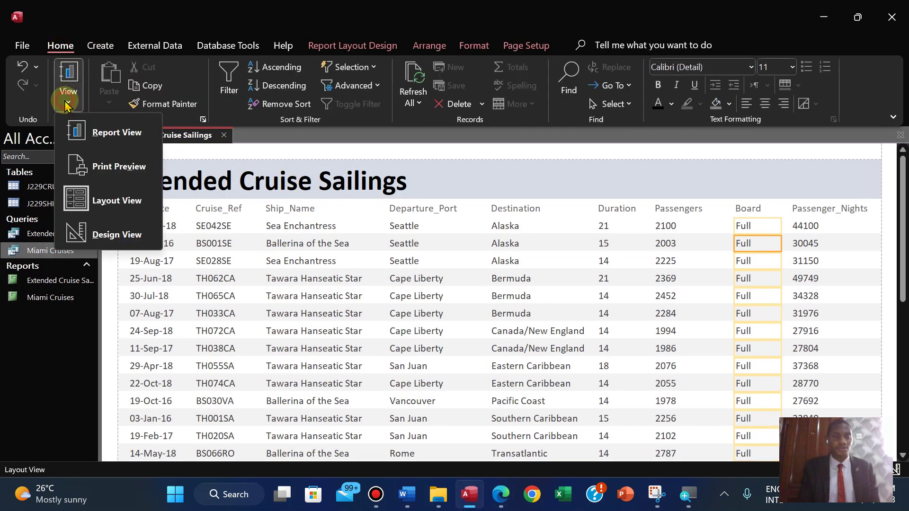
pyautogui.click(101, 232)
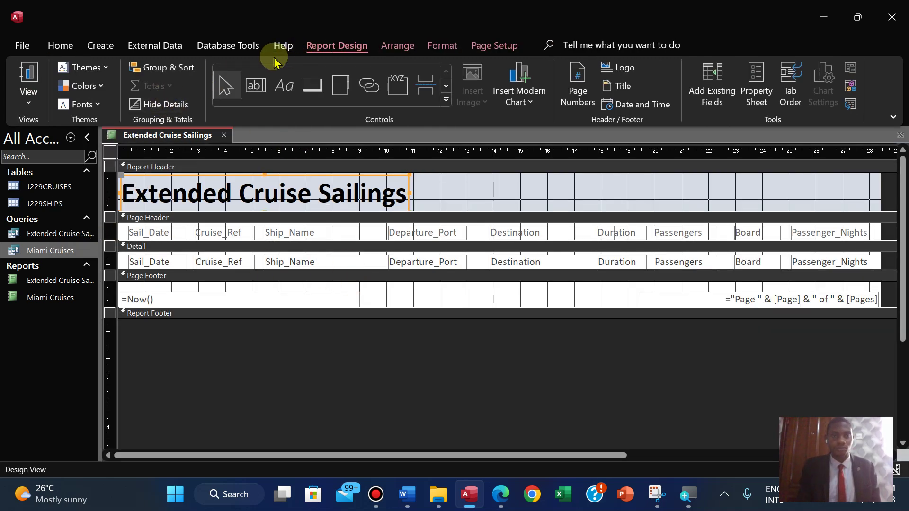
# - Add a Page Footer label with the candidate's name, candidate number and 2023
pyautogui.click(284, 86)
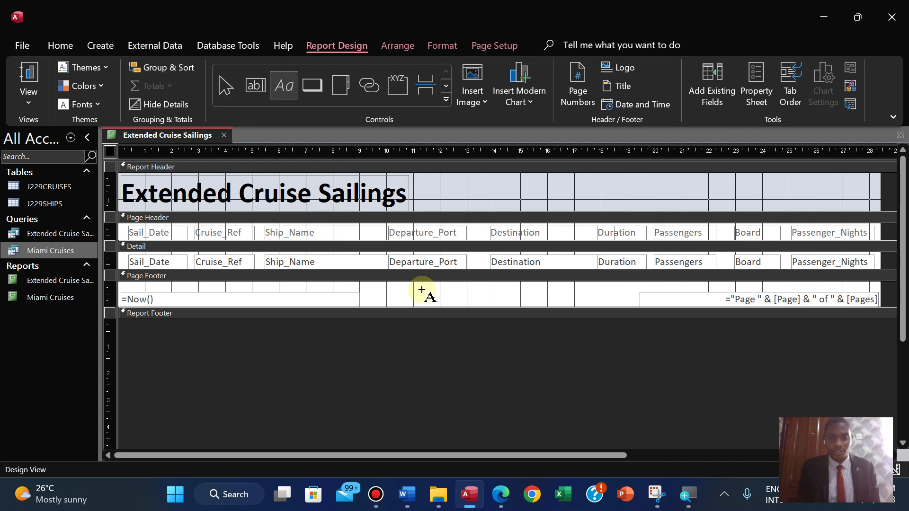
pyautogui.moveTo(419, 290); pyautogui.dragTo(593, 308)
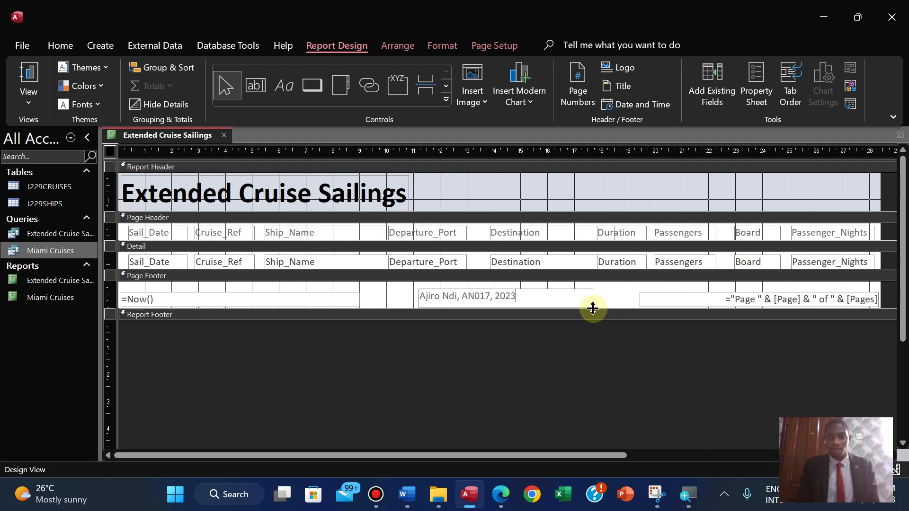
pyautogui.click(497, 299)
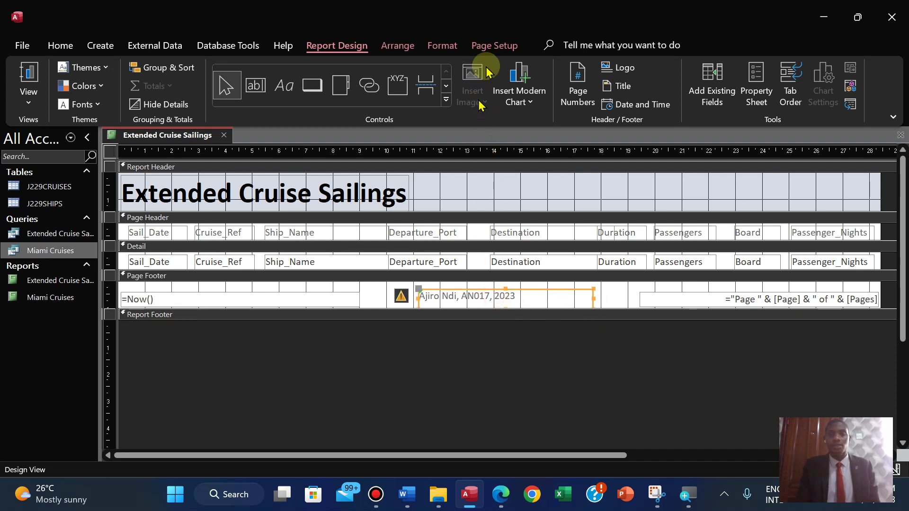
# - Format the footer label centred, black, bold and 12 point
pyautogui.click(442, 45)
pyautogui.click(258, 96)
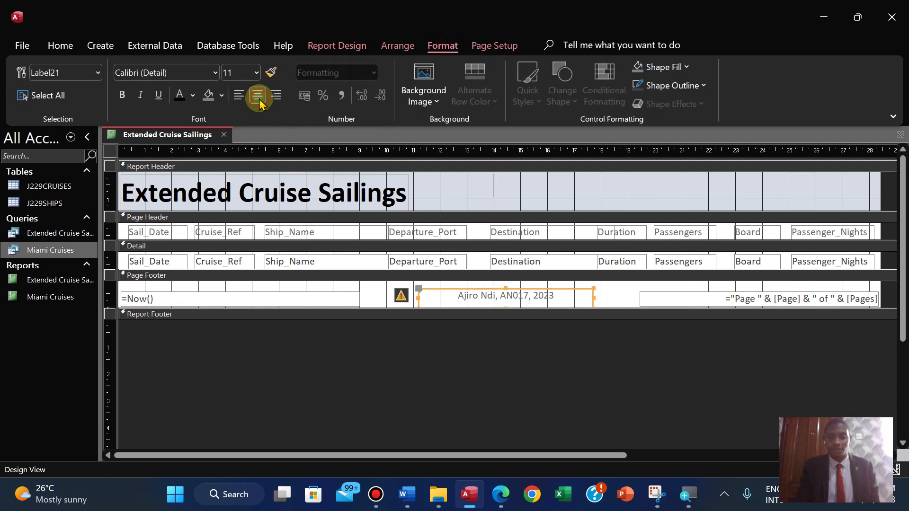
pyautogui.click(420, 330)
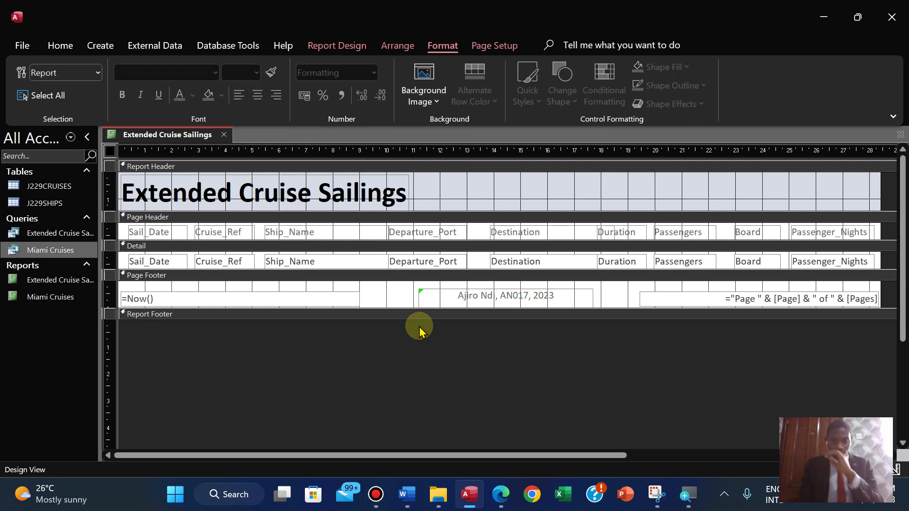
pyautogui.click(497, 297)
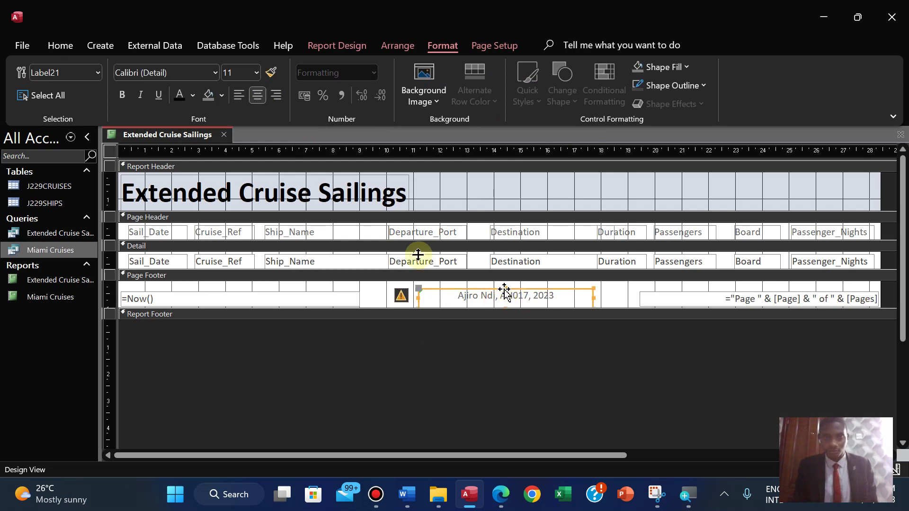
pyautogui.click(180, 95)
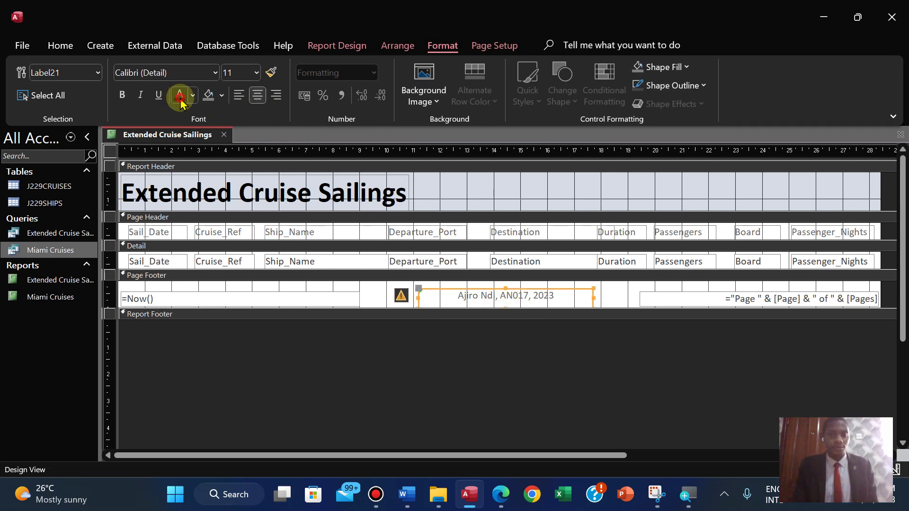
pyautogui.click(124, 97)
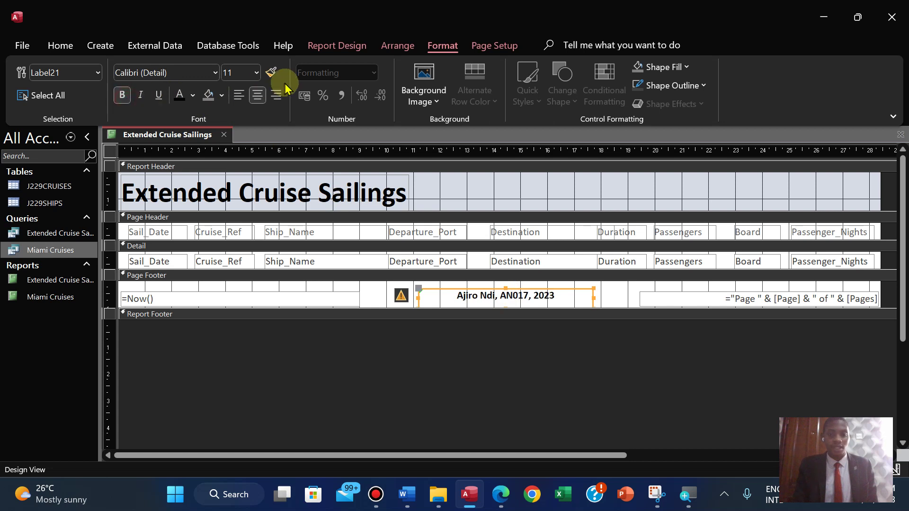
pyautogui.click(257, 72)
pyautogui.click(237, 164)
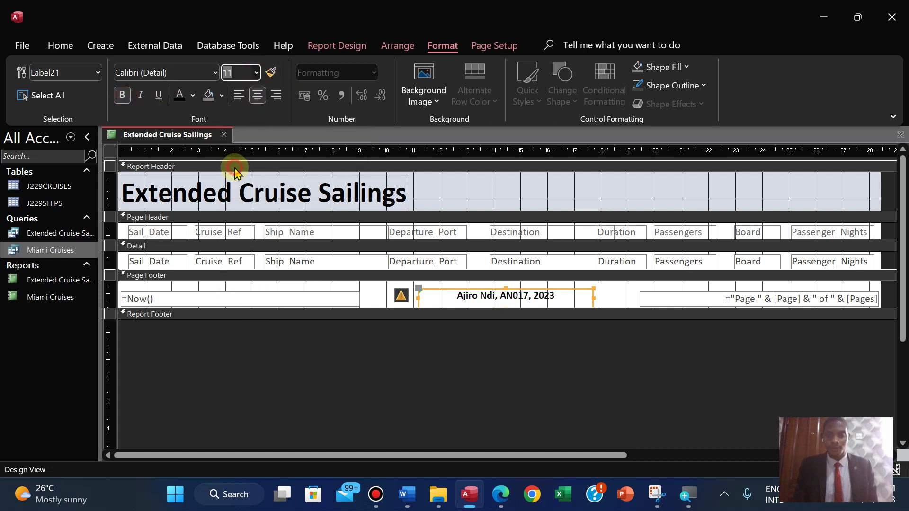
pyautogui.click(56, 51)
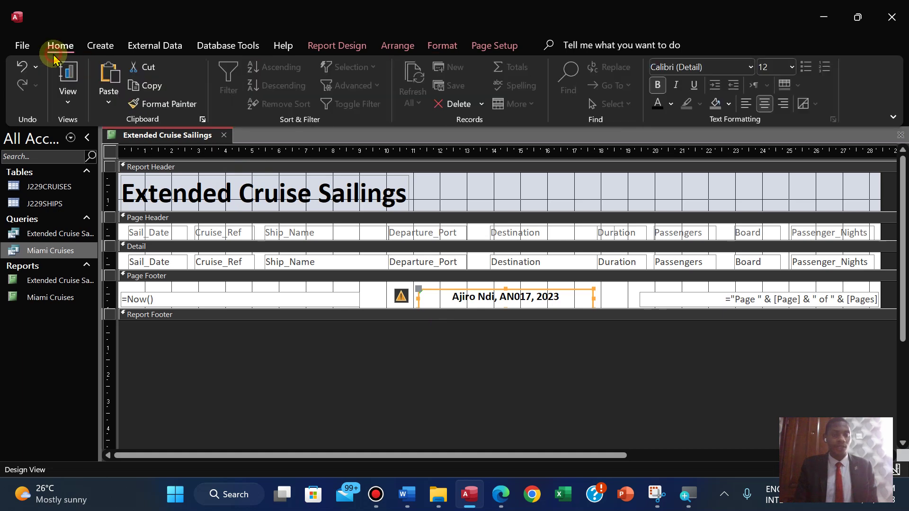
# - Highlight the name-and-candidate-number line and 'Save and print your report.' in pink
pyautogui.click(500, 494)
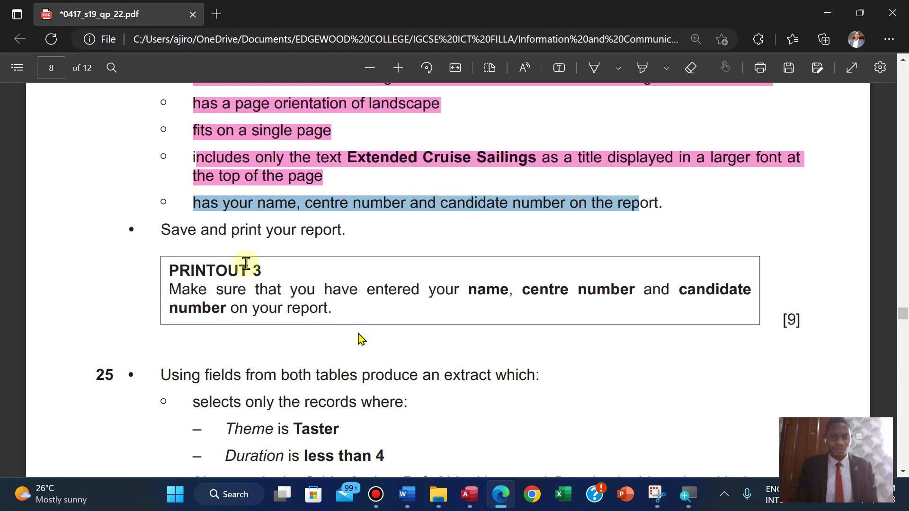
pyautogui.click(247, 205)
pyautogui.moveTo(194, 204); pyautogui.dragTo(669, 211)
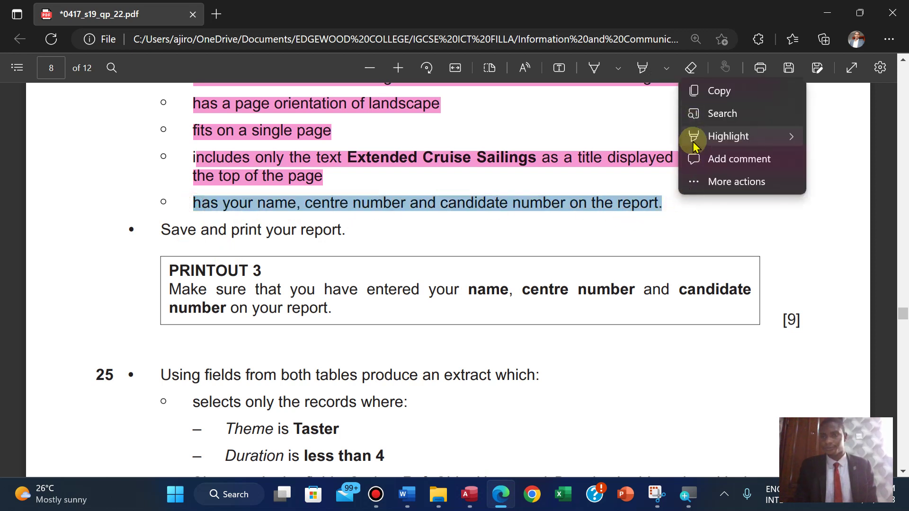
pyautogui.moveTo(832, 137)
pyautogui.click(595, 208)
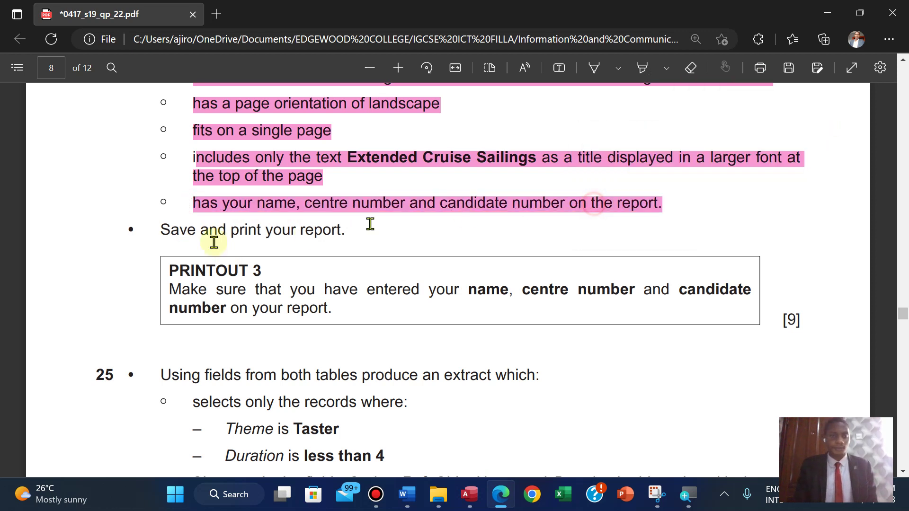
pyautogui.moveTo(162, 230); pyautogui.dragTo(347, 239)
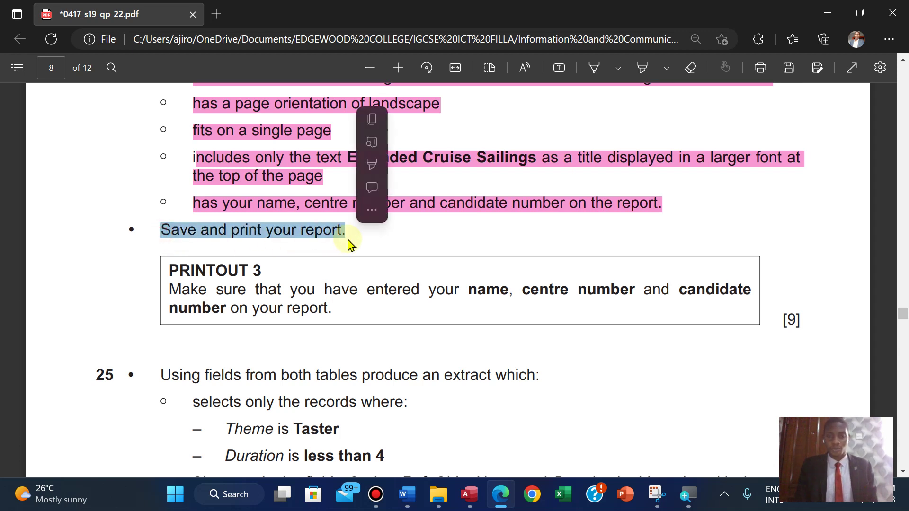
pyautogui.moveTo(478, 169)
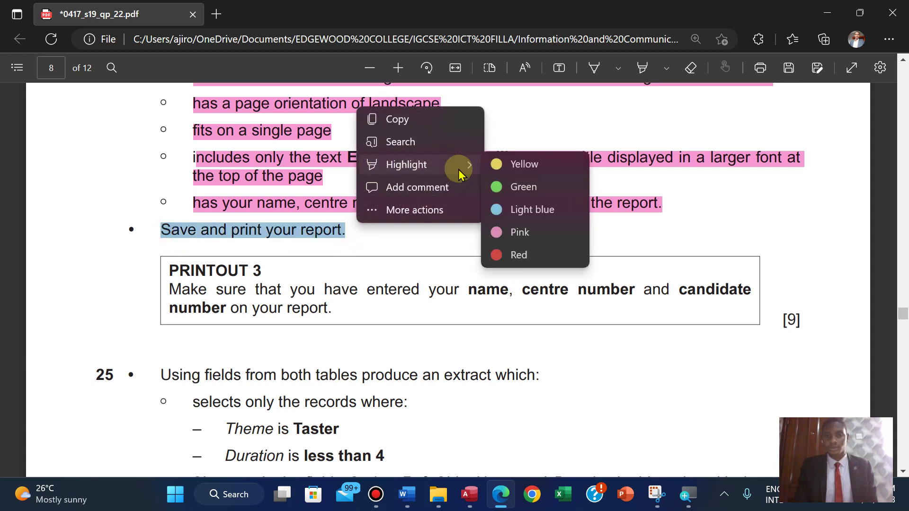
pyautogui.click(499, 230)
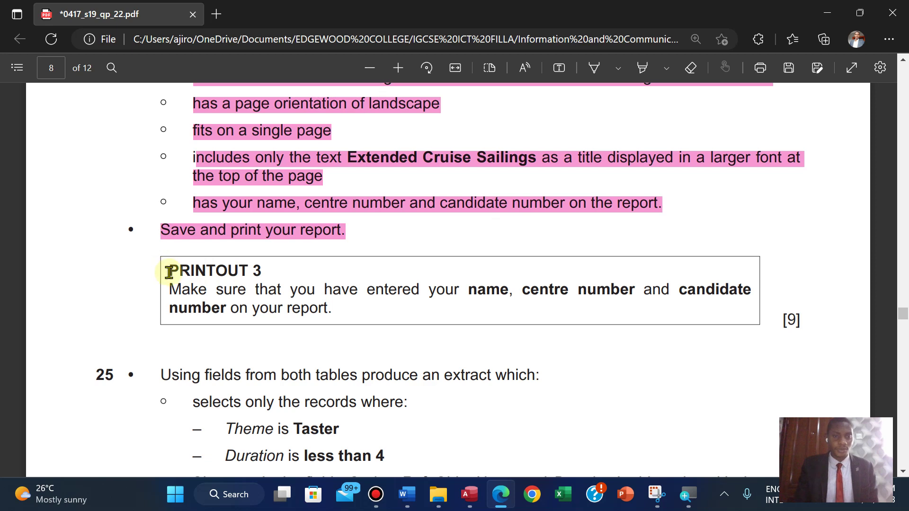
# - Select the PRINTOUT 3 heading without highlighting it, then return to the Access report
pyautogui.moveTo(170, 274); pyautogui.dragTo(261, 272)
pyautogui.moveTo(287, 179)
pyautogui.moveTo(289, 205)
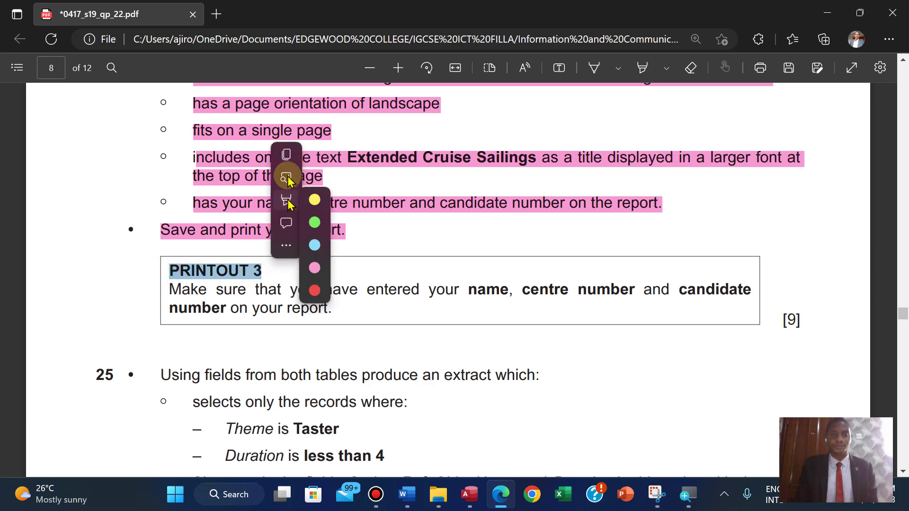
pyautogui.click(287, 156)
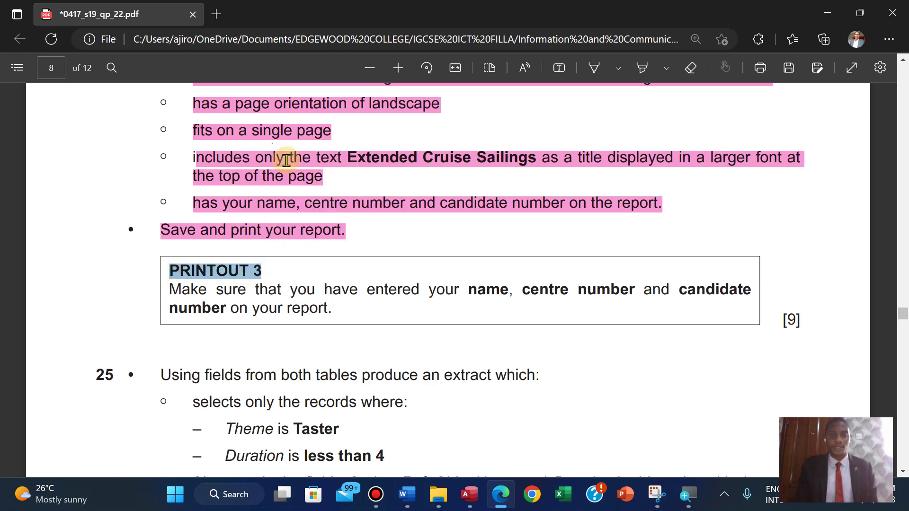
pyautogui.click(468, 503)
pyautogui.click(66, 99)
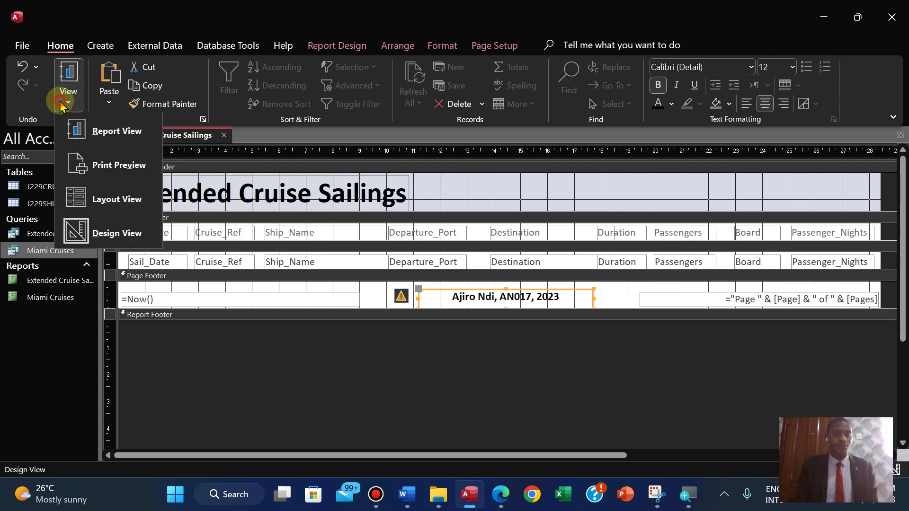
# - Preview the report zoomed in, checking rows and footer fit on Page 1 of 1
pyautogui.click(119, 170)
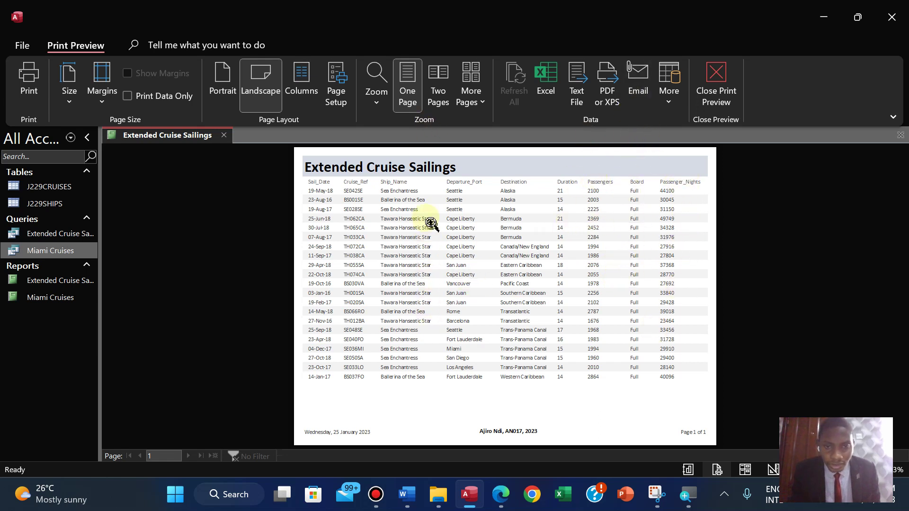
pyautogui.click(417, 263)
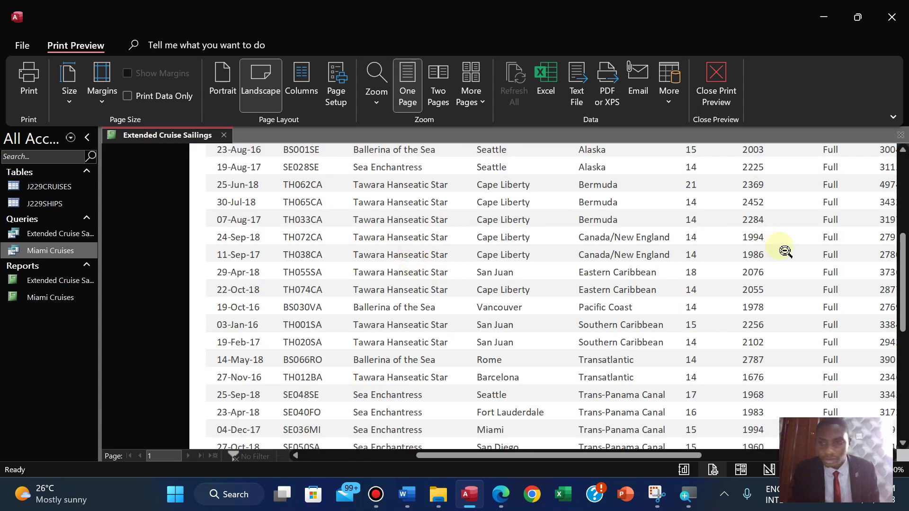
pyautogui.moveTo(898, 275); pyautogui.dragTo(890, 245)
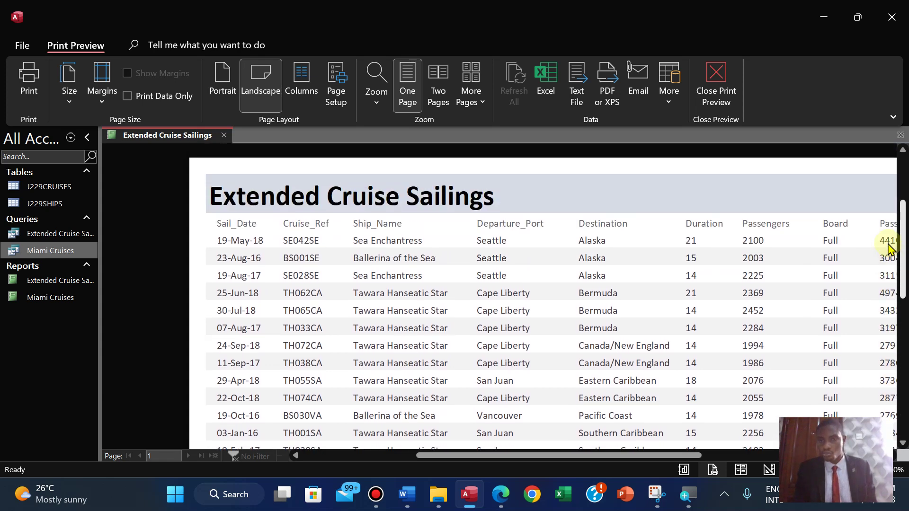
pyautogui.scroll(-1, 890, 245)
pyautogui.moveTo(892, 265); pyautogui.dragTo(899, 348)
pyautogui.moveTo(614, 455); pyautogui.dragTo(724, 461)
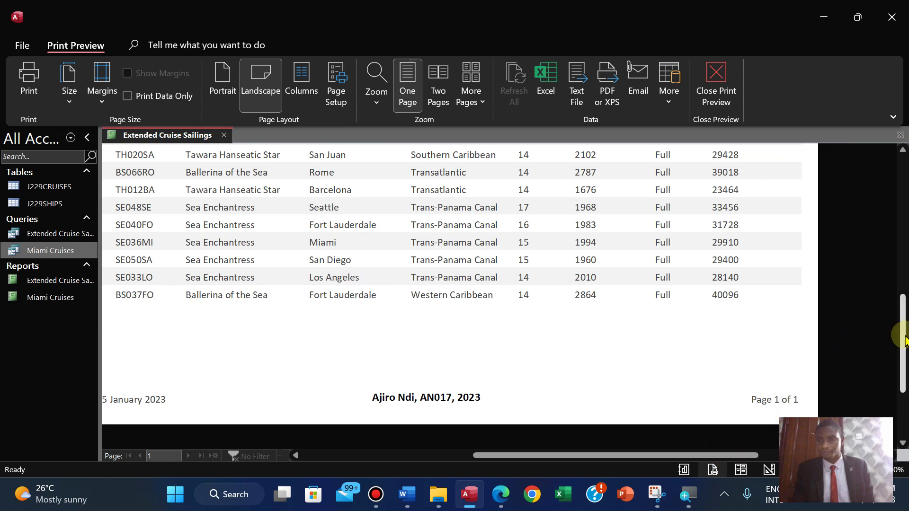
pyautogui.moveTo(899, 304); pyautogui.dragTo(892, 244)
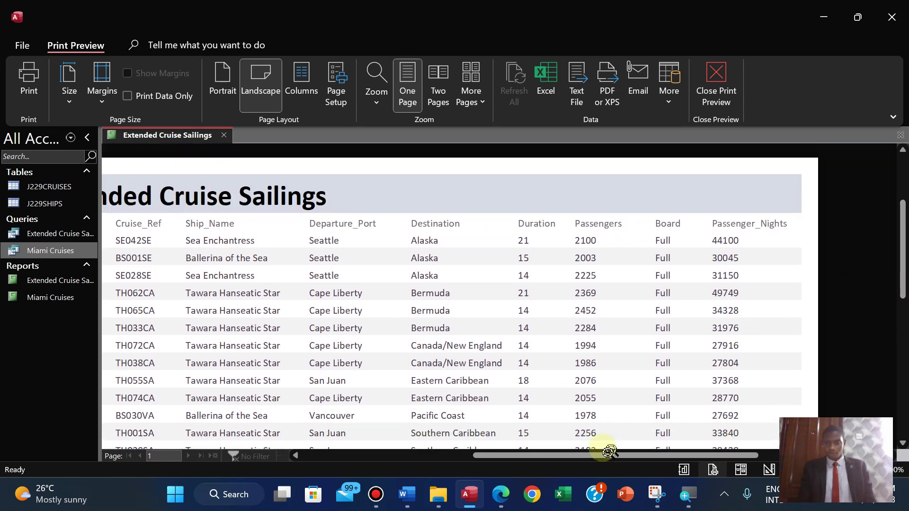
pyautogui.moveTo(601, 454); pyautogui.dragTo(507, 453)
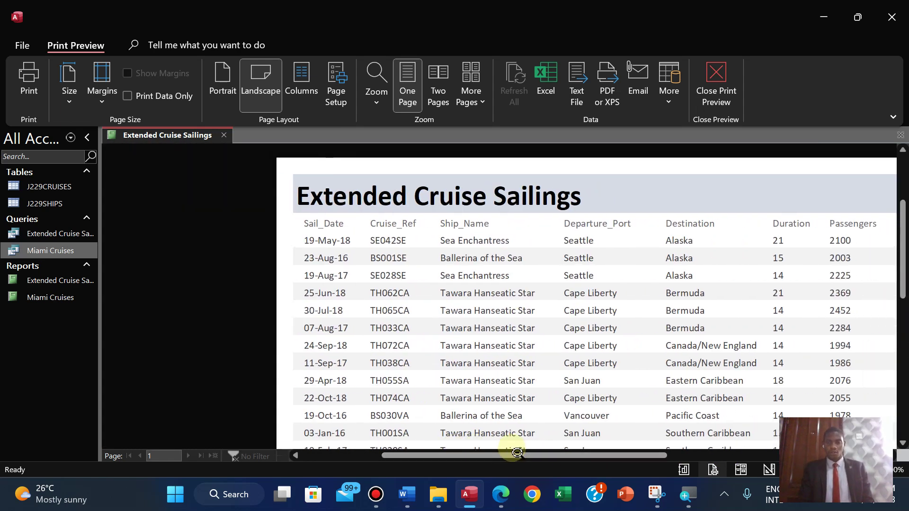
# - Print the report with Microsoft Print to PDF as PRINTOUT 3
pyautogui.click(28, 92)
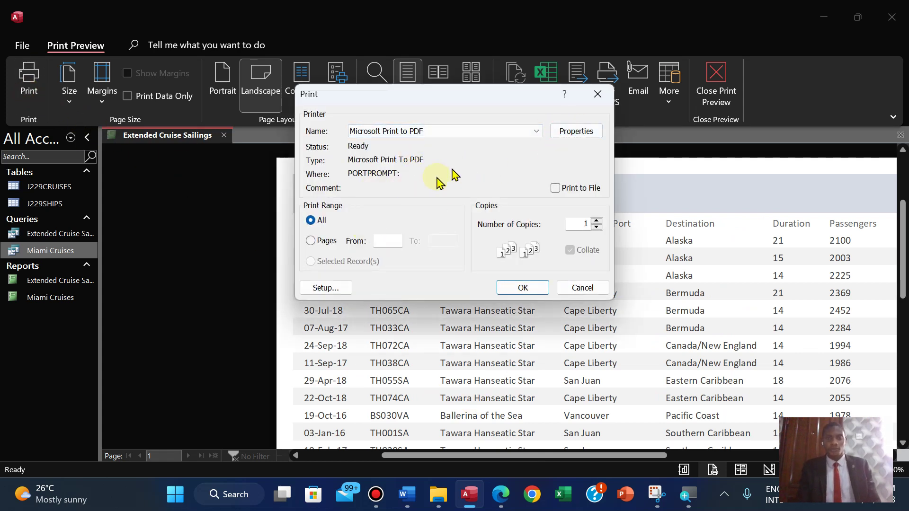
pyautogui.click(522, 288)
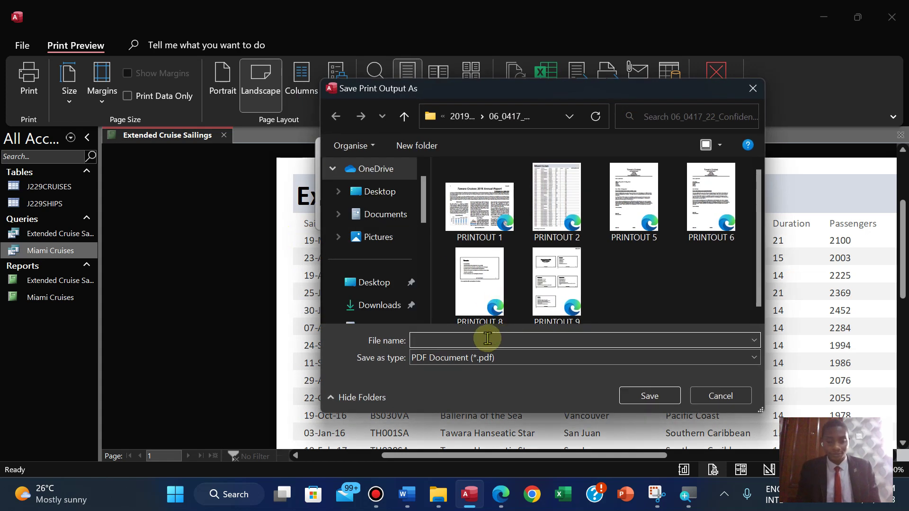
pyautogui.click(642, 402)
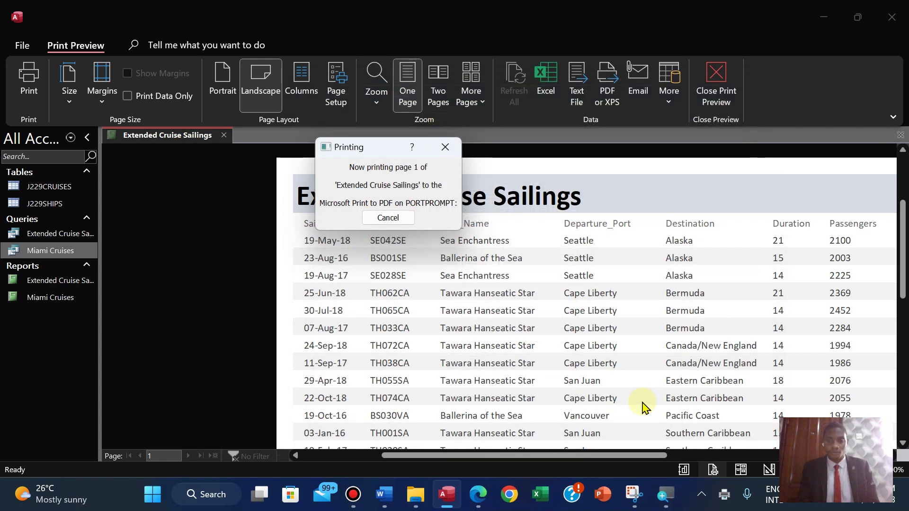
# - Save and close the Extended Cruise Sailings report
pyautogui.rightClick(150, 134)
pyautogui.click(175, 151)
pyautogui.rightClick(150, 134)
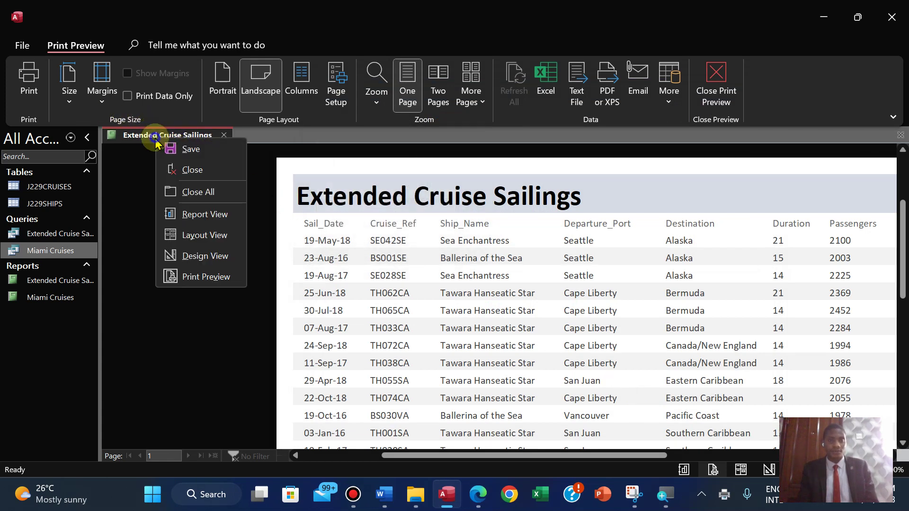
pyautogui.click(184, 163)
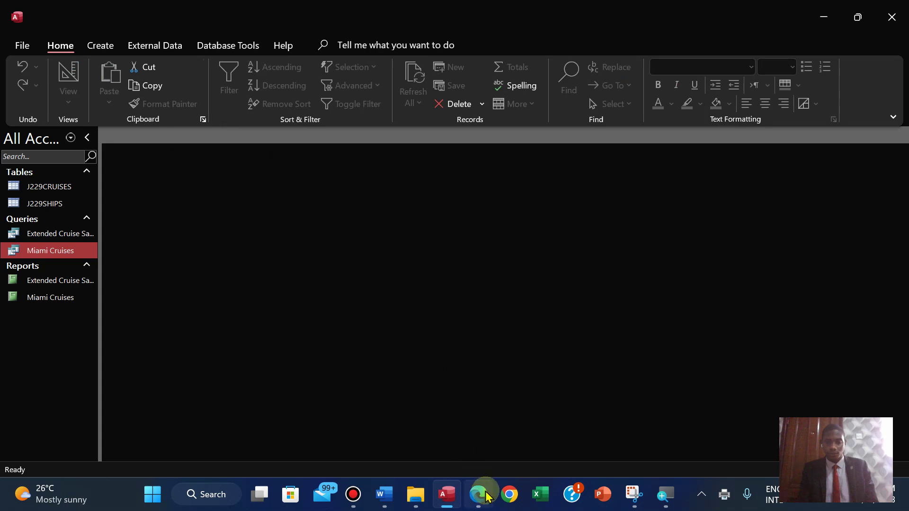
# - Highlight the PRINTOUT 3 instruction text in green on the exam paper in Edge
pyautogui.click(478, 494)
pyautogui.click(188, 275)
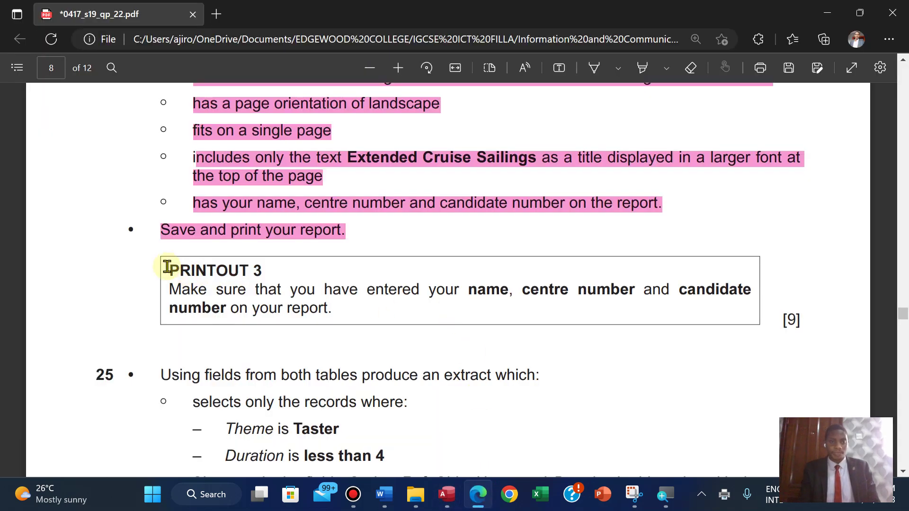
pyautogui.moveTo(167, 267); pyautogui.dragTo(336, 316)
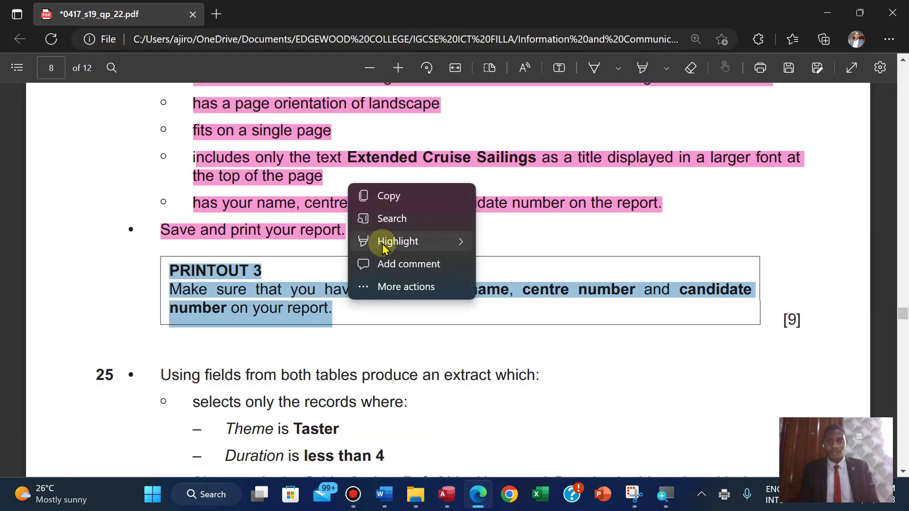
pyautogui.moveTo(397, 241)
pyautogui.click(515, 264)
# - Read question 25's extract requirements in the exam paper, then return to Access
pyautogui.scroll(-4, 545, 267)
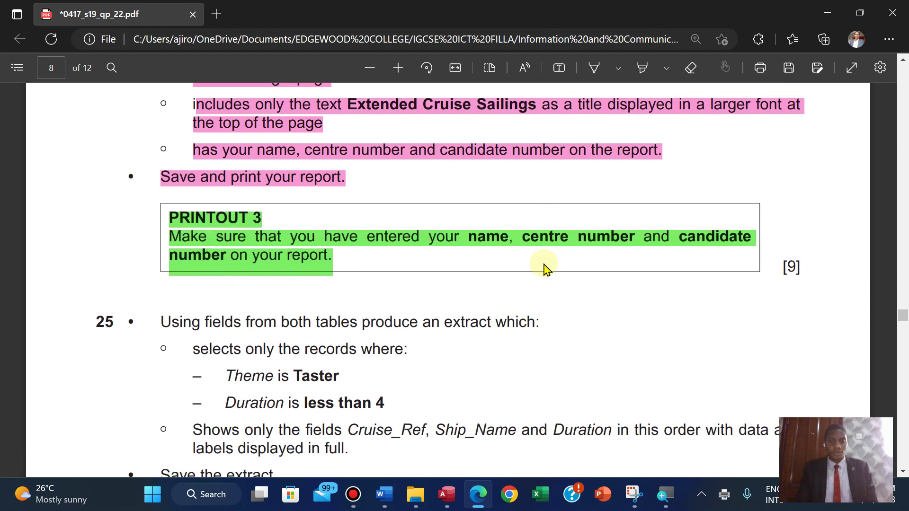
pyautogui.scroll(-3, 544, 267)
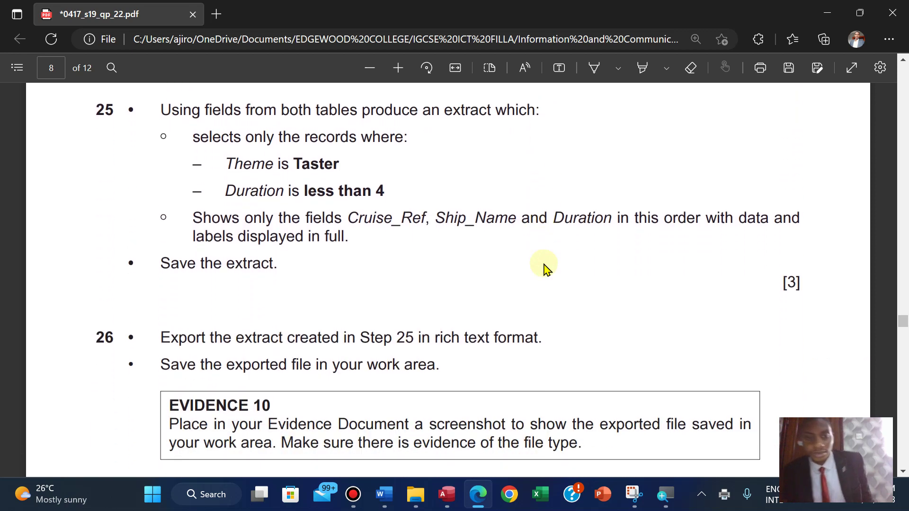
pyautogui.scroll(2, 544, 267)
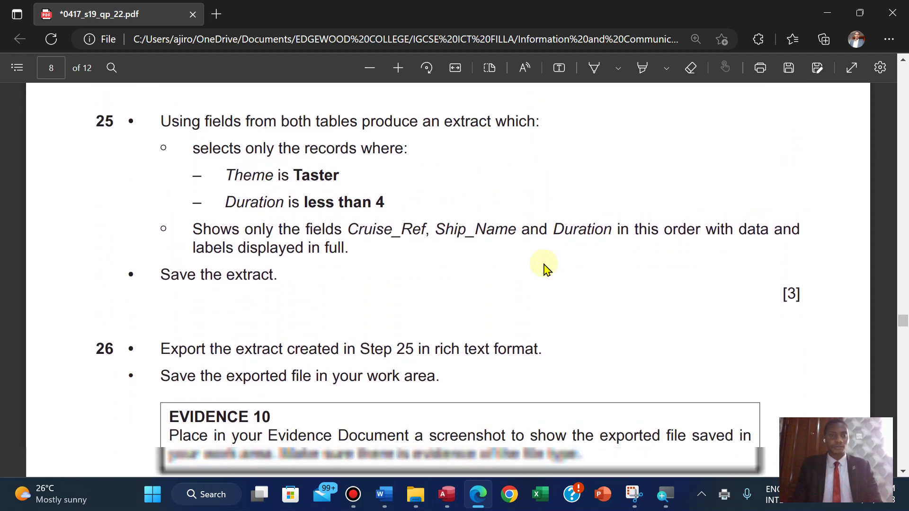
pyautogui.scroll(1, 545, 268)
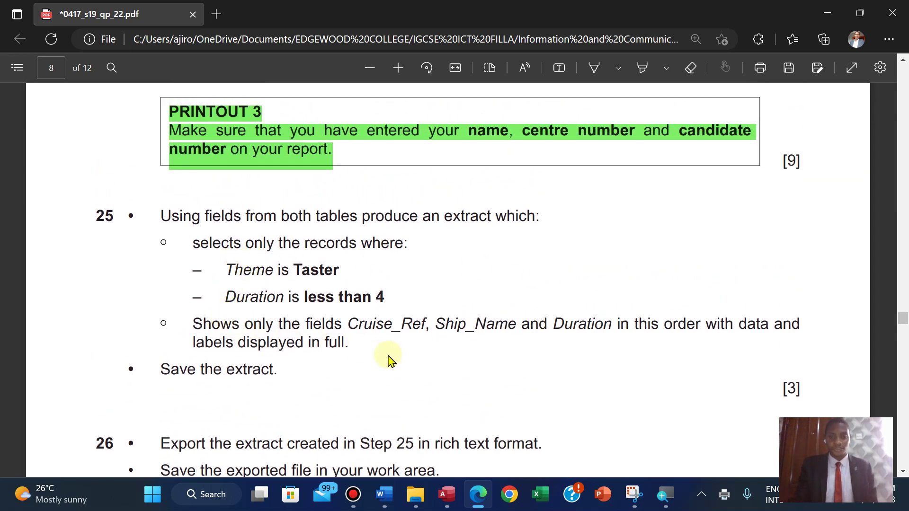
pyautogui.click(446, 494)
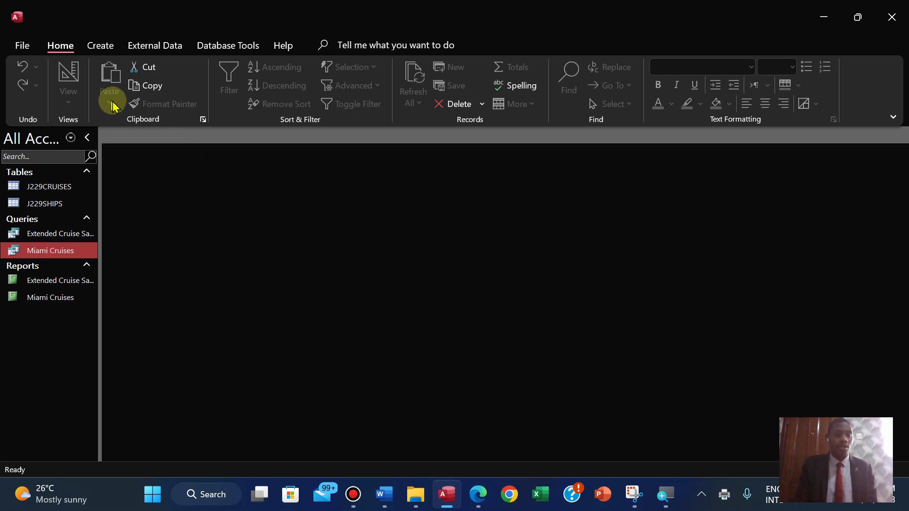
# - Start the Simple Query Wizard and add Cruise_Ref from the J229CRUISES table
pyautogui.click(97, 44)
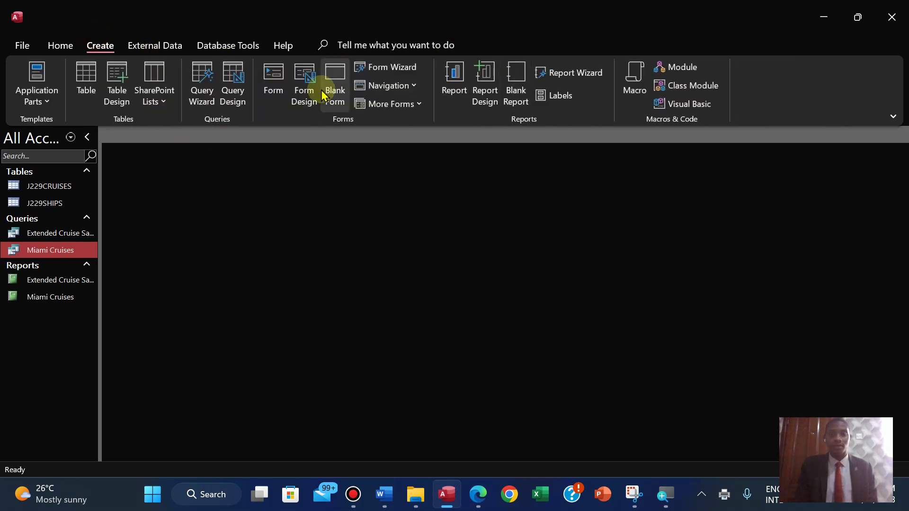
pyautogui.click(205, 90)
pyautogui.click(517, 285)
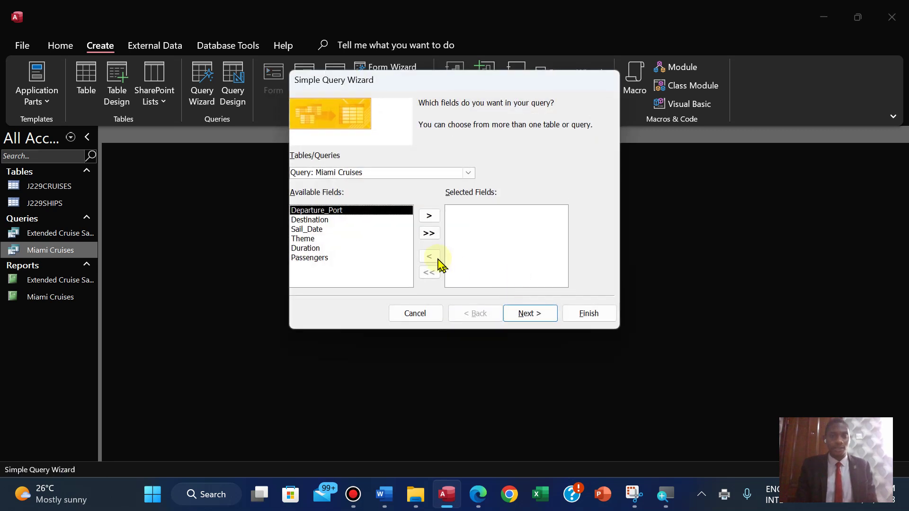
pyautogui.click(468, 173)
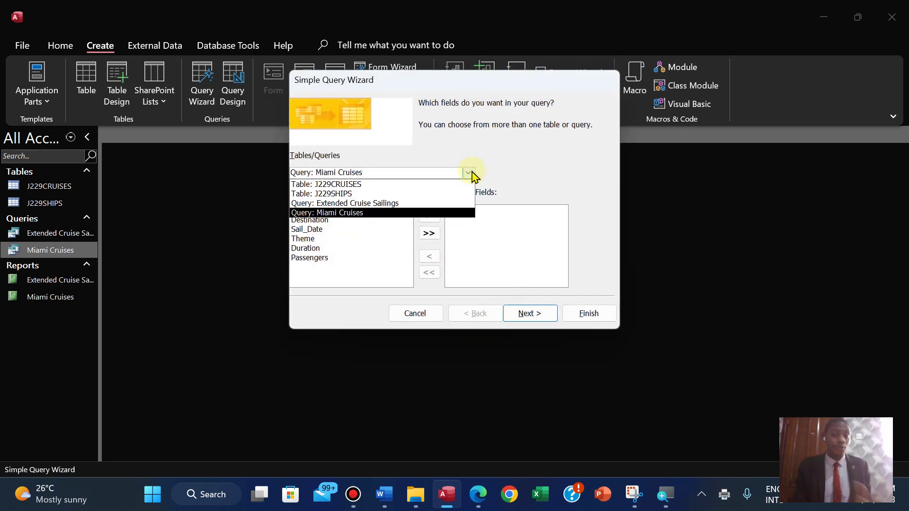
pyautogui.click(362, 185)
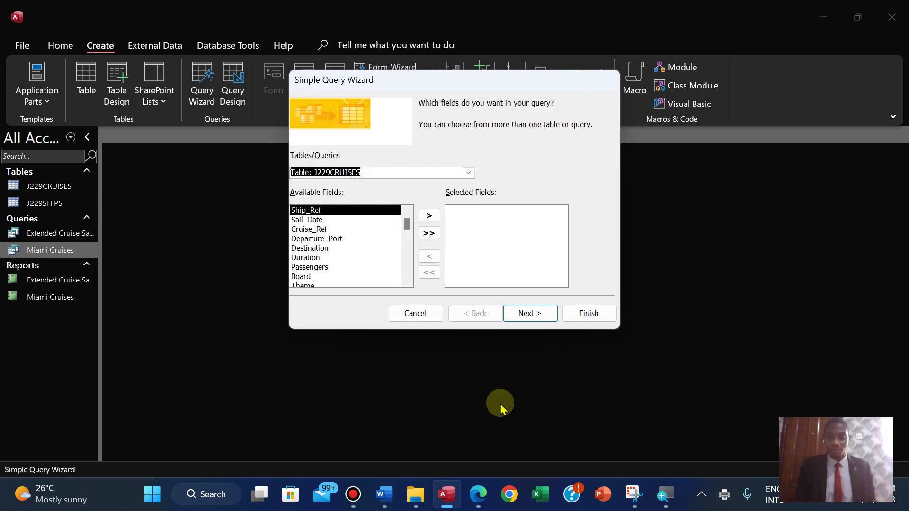
pyautogui.click(478, 497)
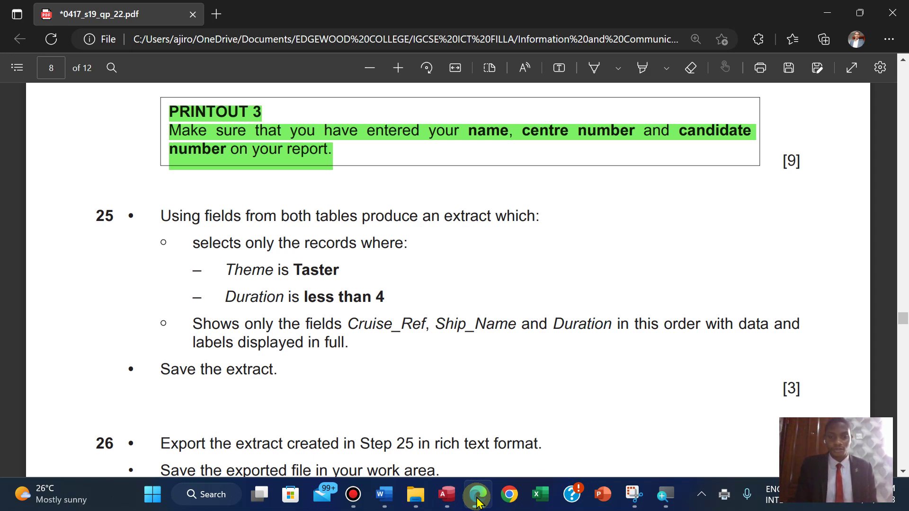
pyautogui.click(478, 497)
pyautogui.click(313, 230)
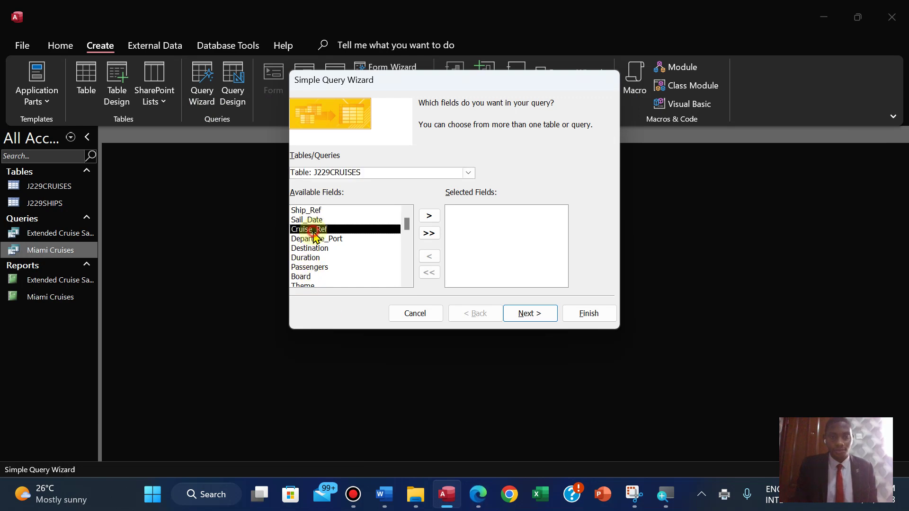
pyautogui.click(429, 216)
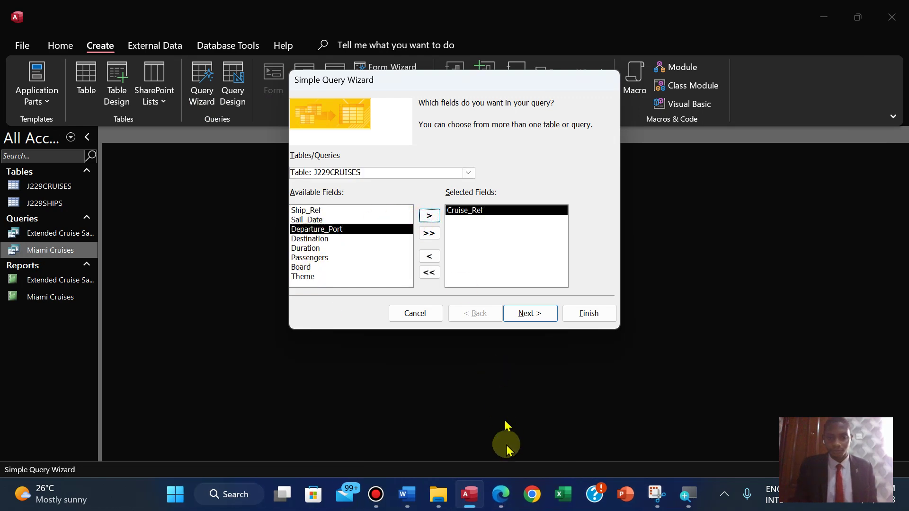
# - Add Ship_Name from the J229SHIPS table as the second query field
pyautogui.click(509, 502)
pyautogui.click(509, 502)
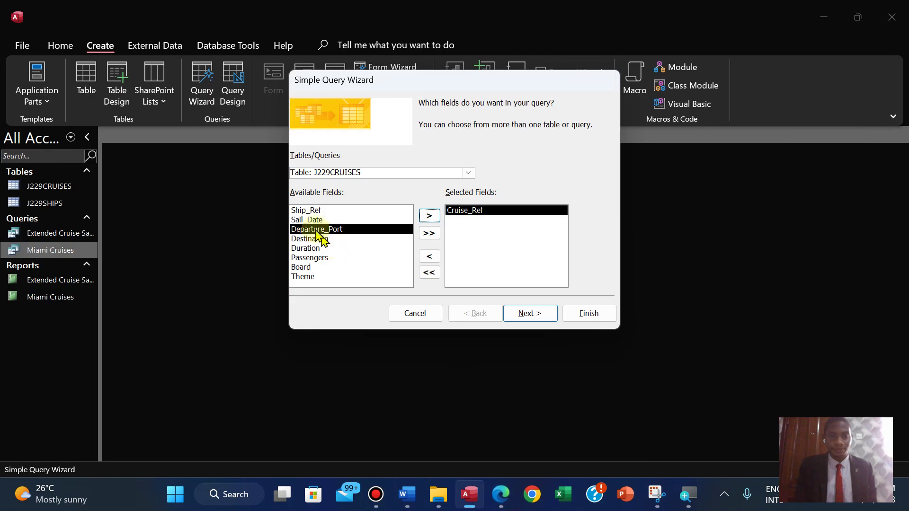
pyautogui.click(467, 172)
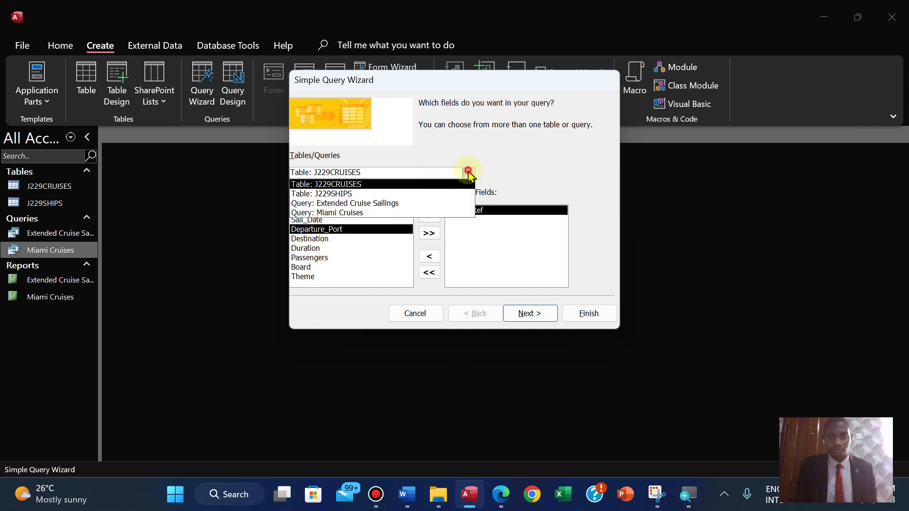
pyautogui.click(406, 194)
pyautogui.click(311, 220)
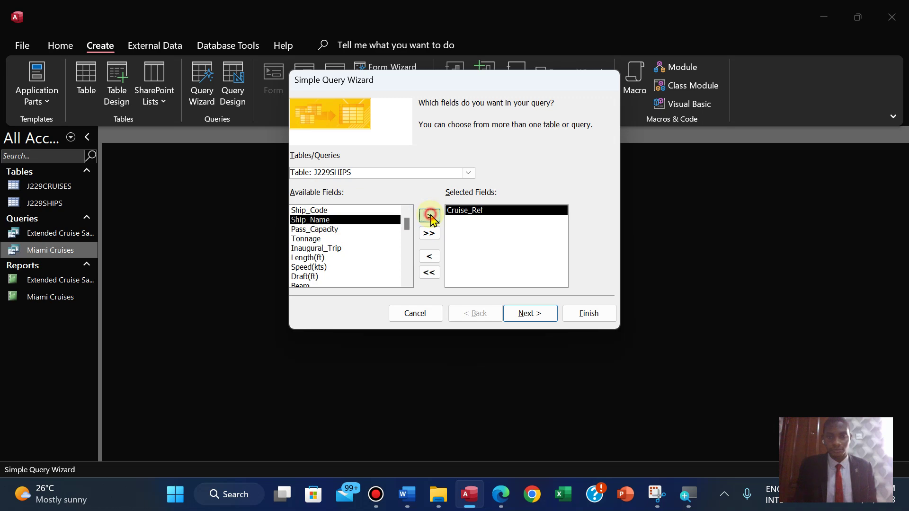
pyautogui.click(430, 216)
# - Add Duration from J229CRUISES as the third query field
pyautogui.click(501, 494)
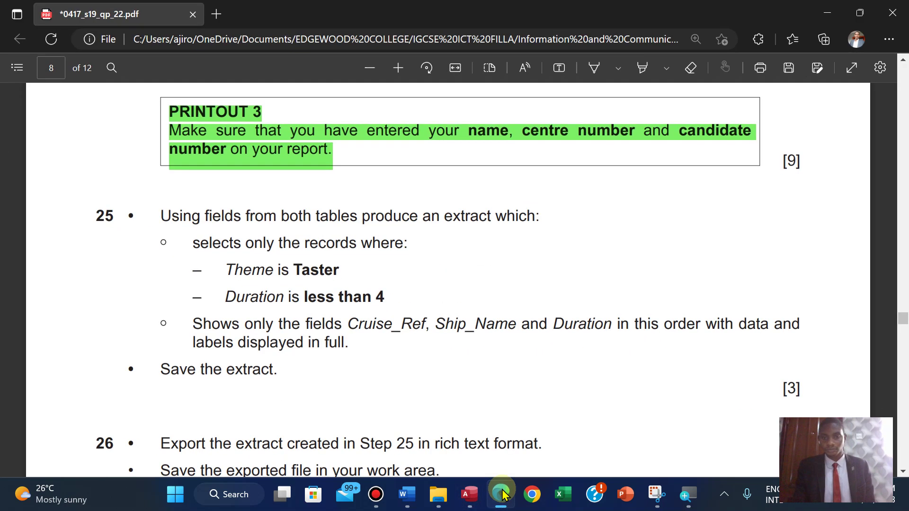
pyautogui.click(502, 494)
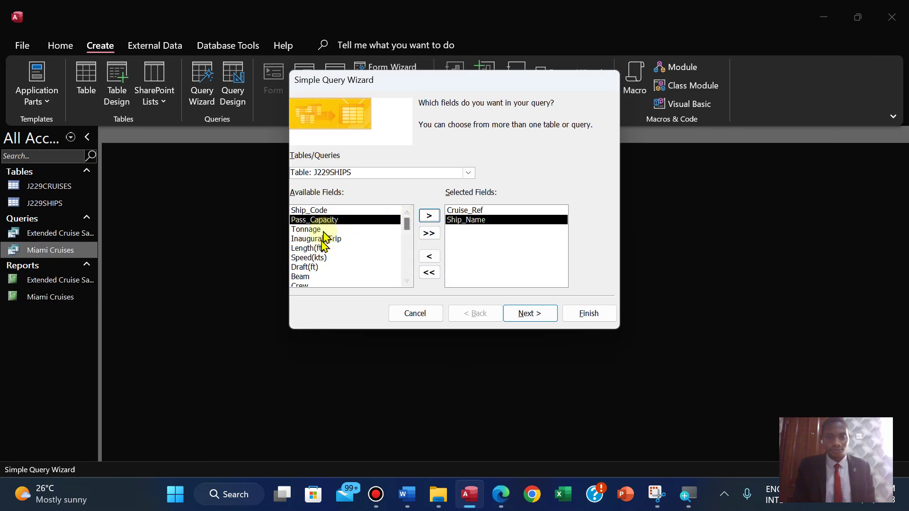
pyautogui.click(469, 173)
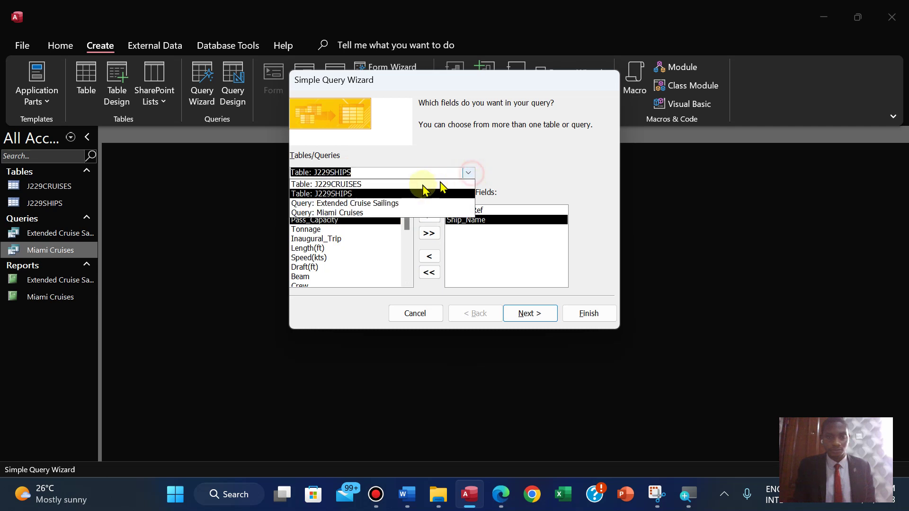
pyautogui.click(405, 183)
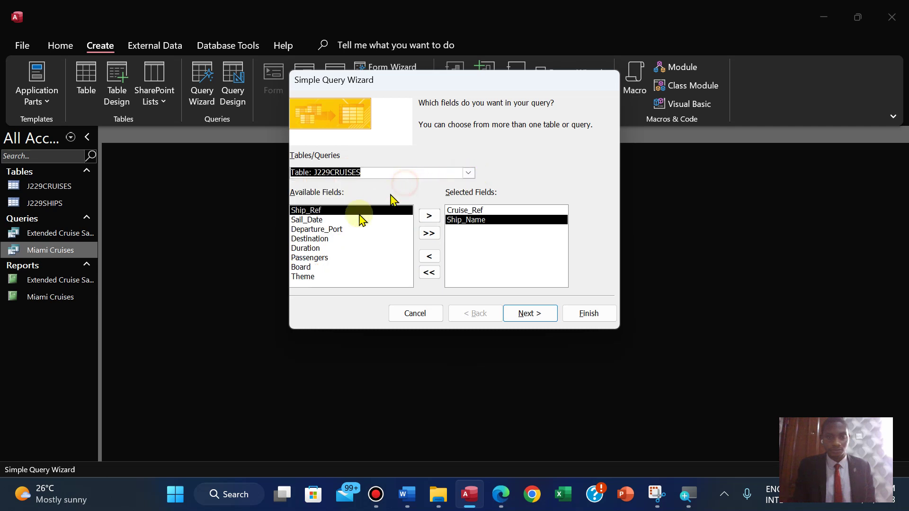
pyautogui.click(308, 248)
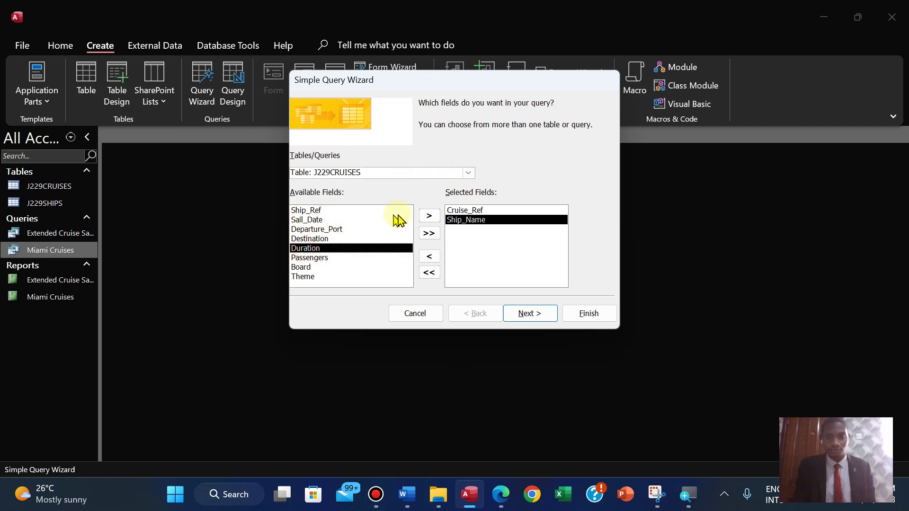
pyautogui.click(428, 216)
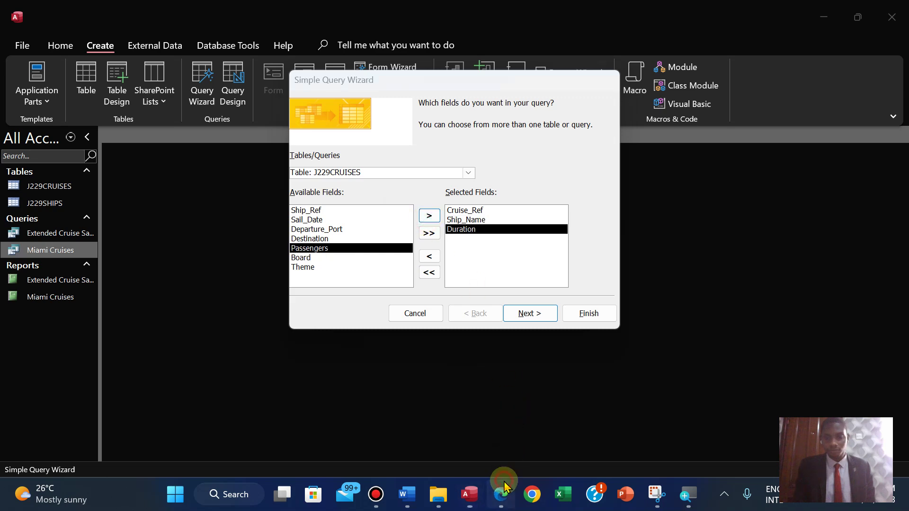
# - Recheck the exam question, then advance the wizard to the detail-or-summary step
pyautogui.click(503, 490)
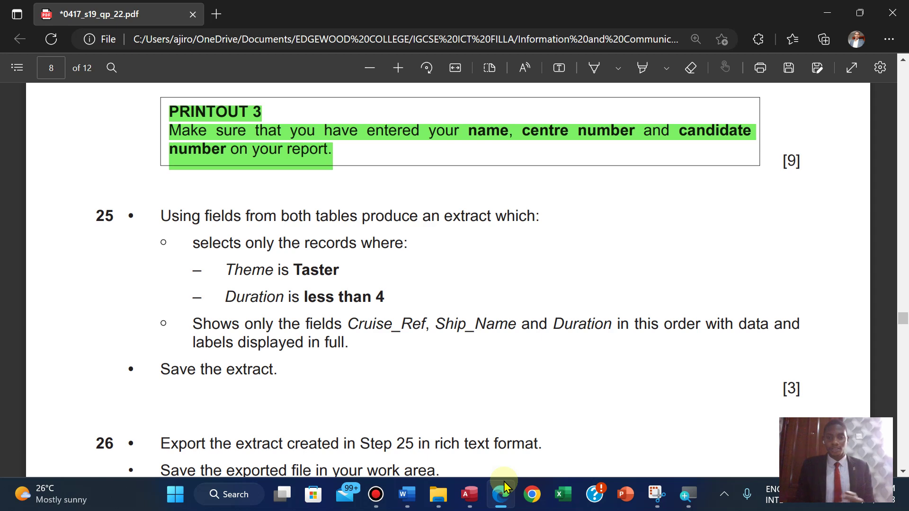
pyautogui.click(503, 491)
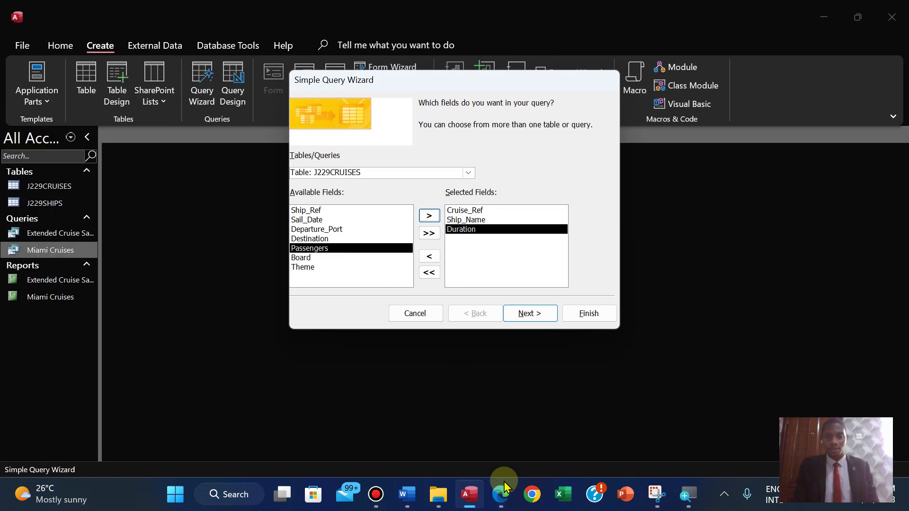
pyautogui.click(502, 491)
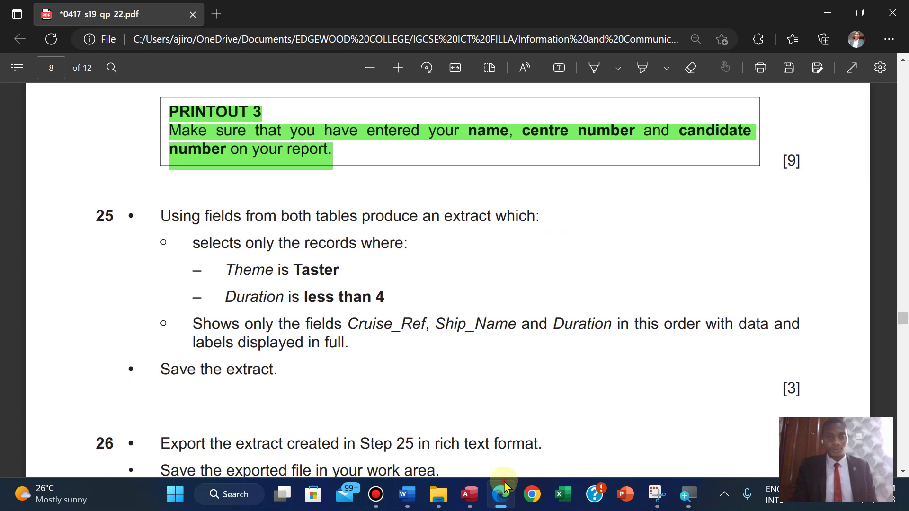
pyautogui.click(503, 491)
pyautogui.click(531, 312)
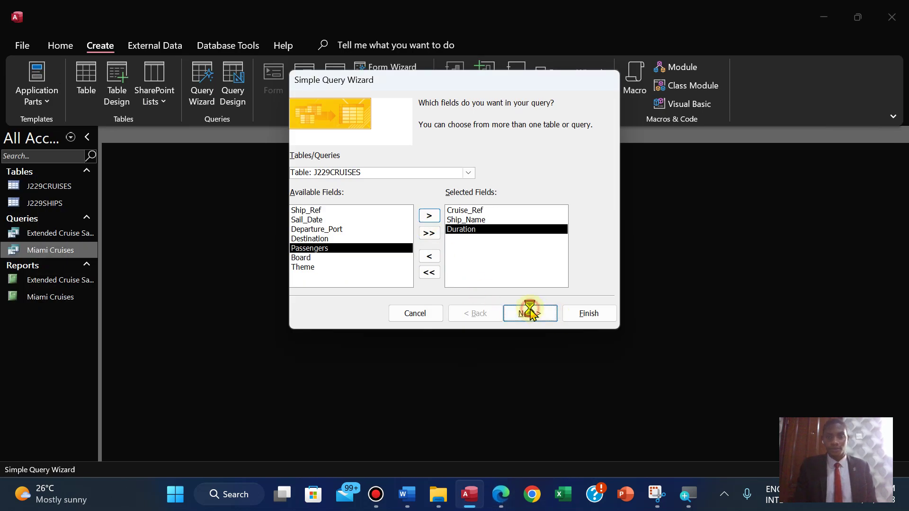
pyautogui.click(478, 313)
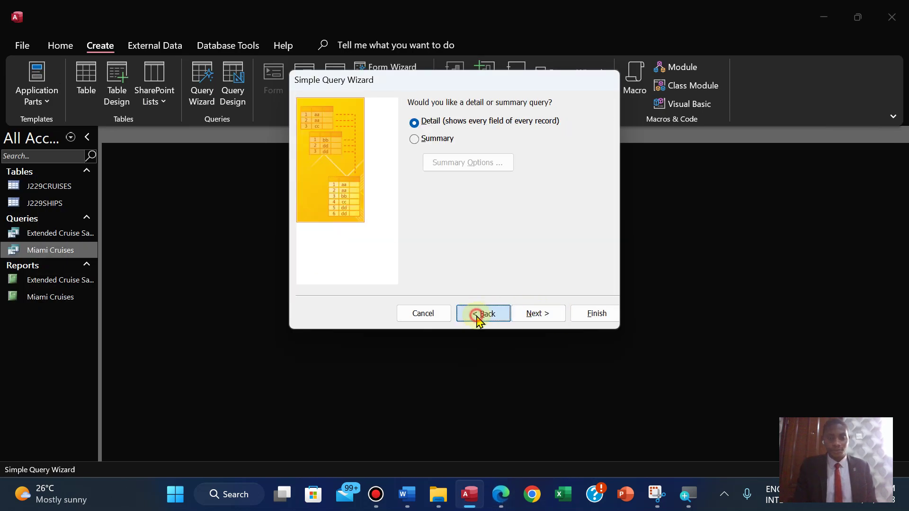
pyautogui.click(519, 321)
# - Keep the Detail option, title the query 'extract' from question 25, and finish to open it
pyautogui.click(520, 321)
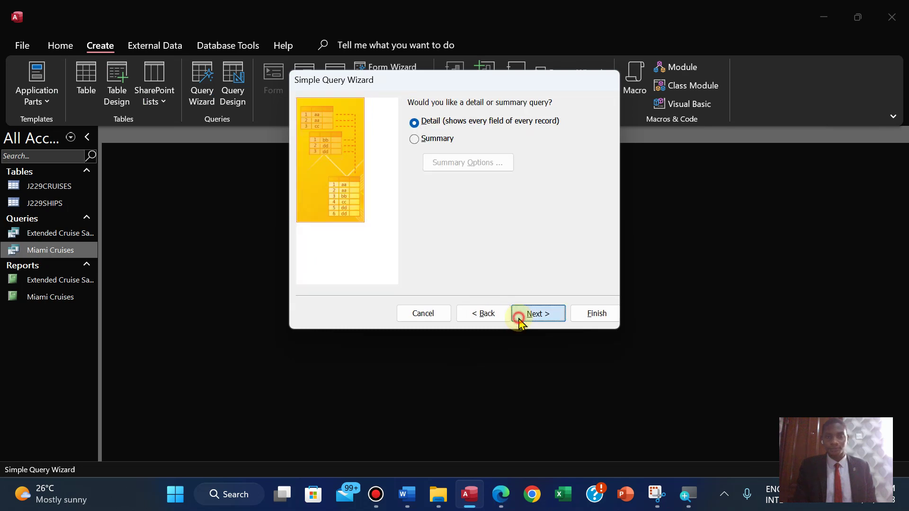
pyautogui.click(500, 494)
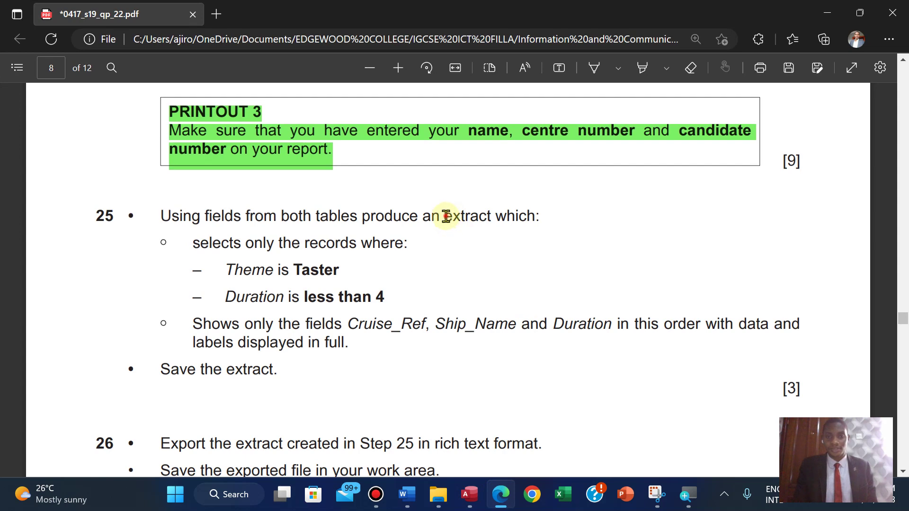
pyautogui.moveTo(446, 216); pyautogui.dragTo(479, 216)
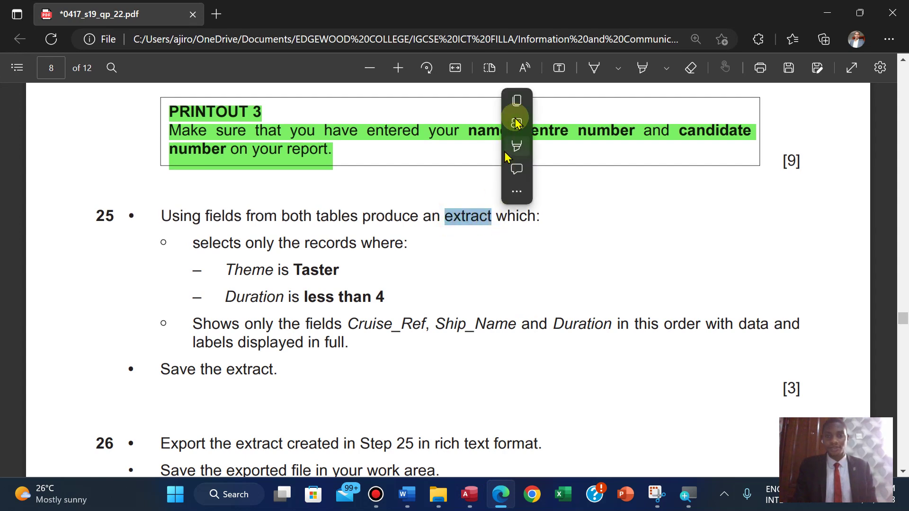
pyautogui.click(468, 494)
pyautogui.click(488, 119)
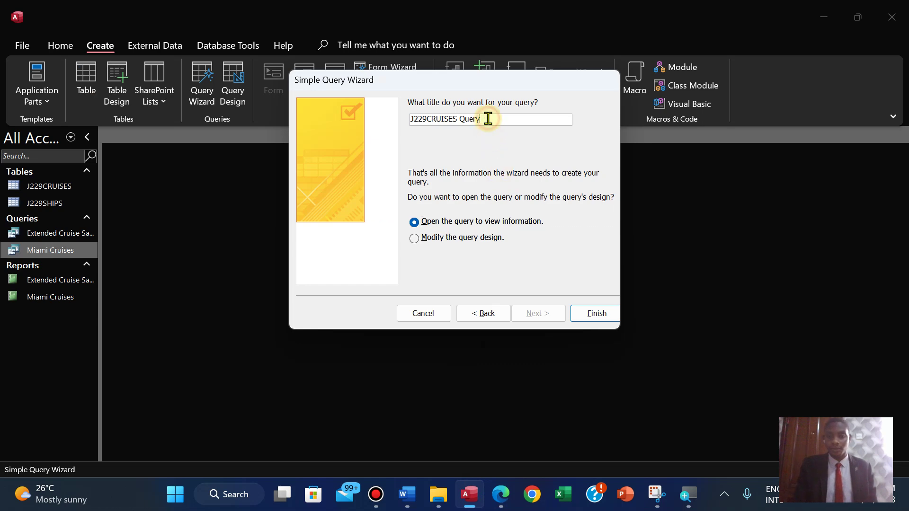
pyautogui.press('BackSpace')
pyautogui.press('BackSpace')
pyautogui.press('BackSpace')
pyautogui.press('BackSpace')
pyautogui.press('BackSpace')
pyautogui.write('extract')
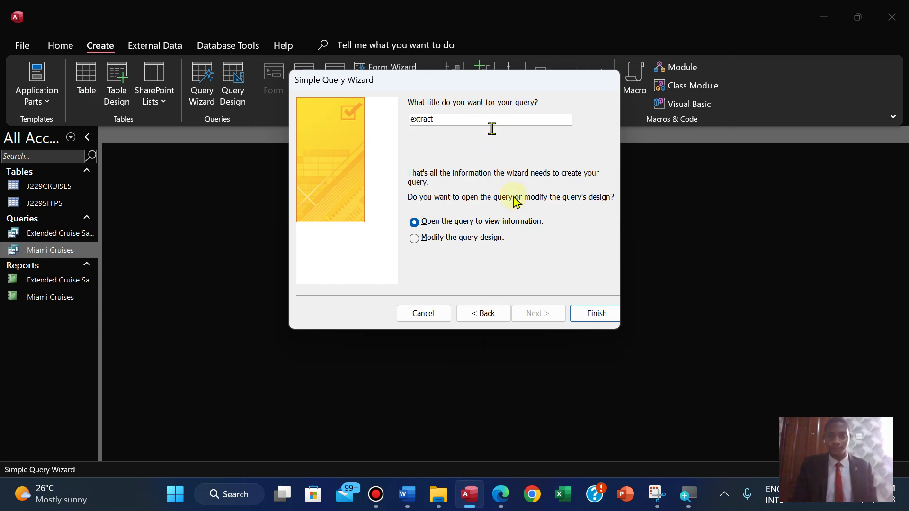
pyautogui.click(587, 313)
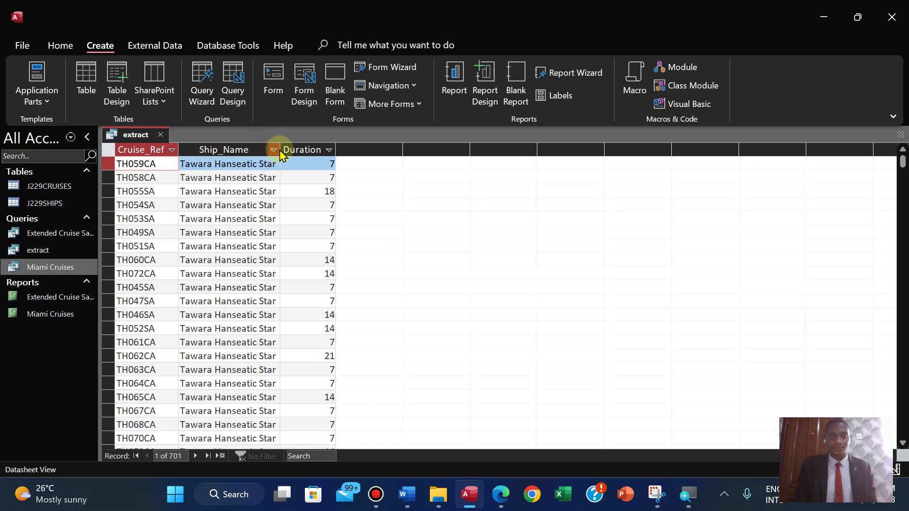
# - Check the exam paper, then switch the extract query from Datasheet to Design View
pyautogui.click(498, 487)
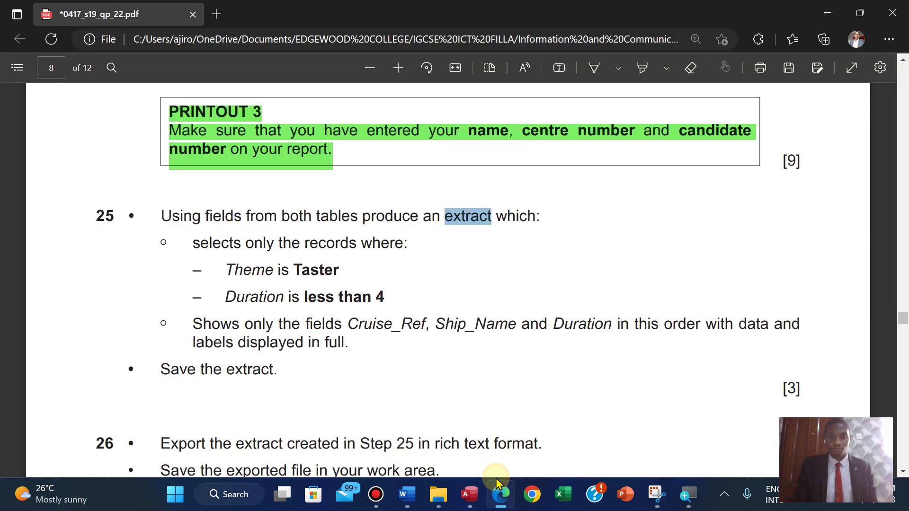
pyautogui.click(474, 494)
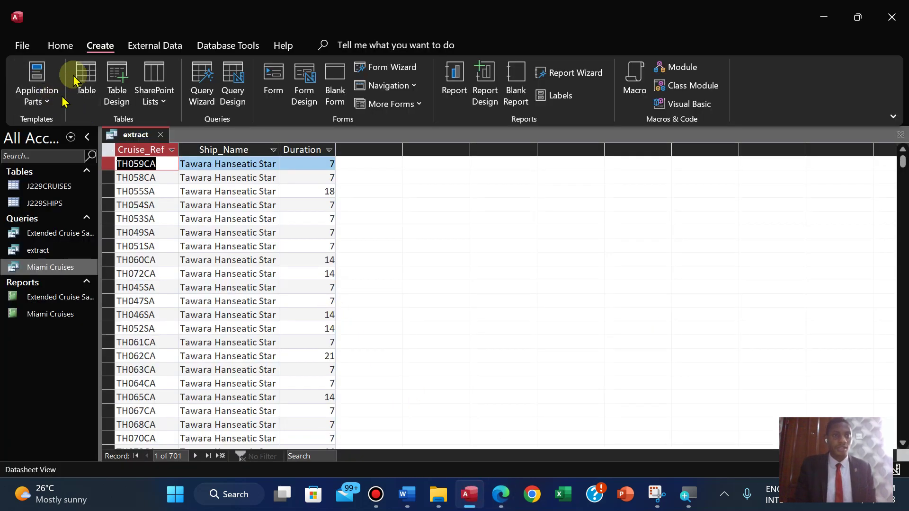
pyautogui.click(60, 45)
pyautogui.click(60, 111)
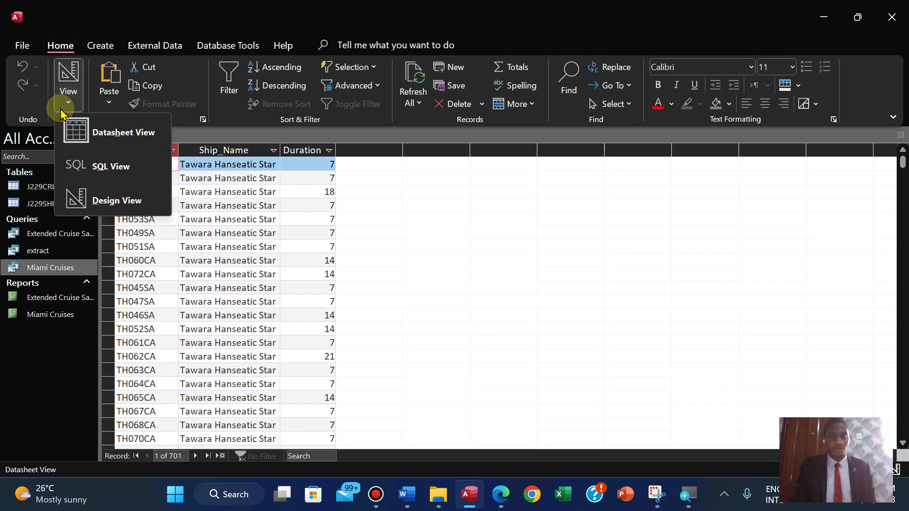
pyautogui.click(77, 197)
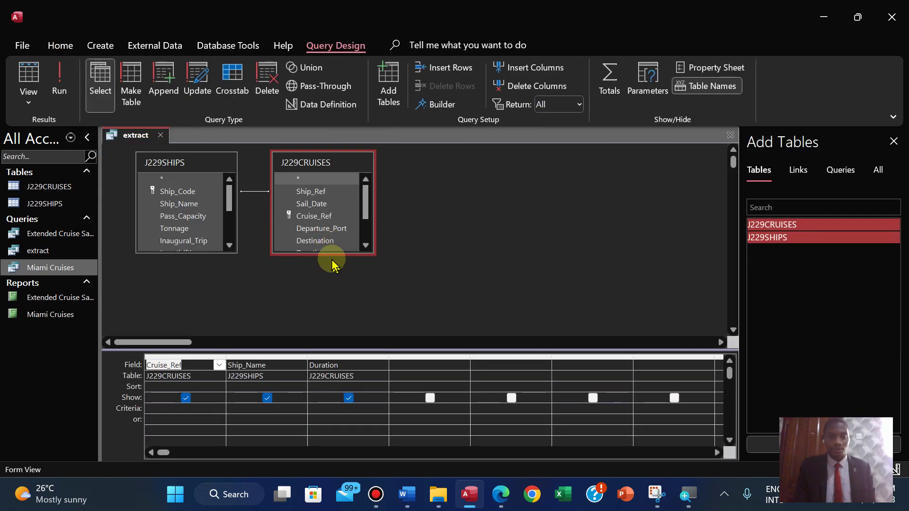
# - Enlarge the J229CRUISES and J229SHIPS field lists and mark 'Taster' in the exam task
pyautogui.moveTo(330, 254); pyautogui.dragTo(330, 310)
pyautogui.click(206, 246)
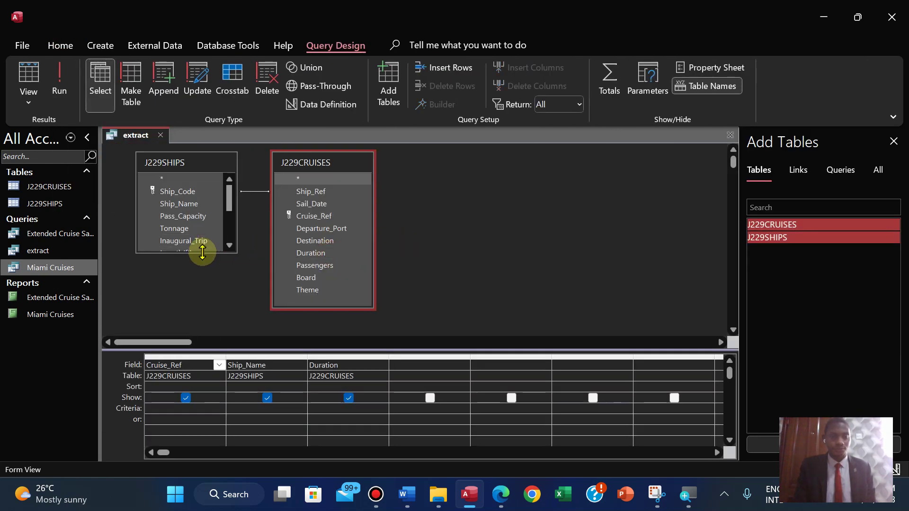
pyautogui.moveTo(202, 252); pyautogui.dragTo(203, 335)
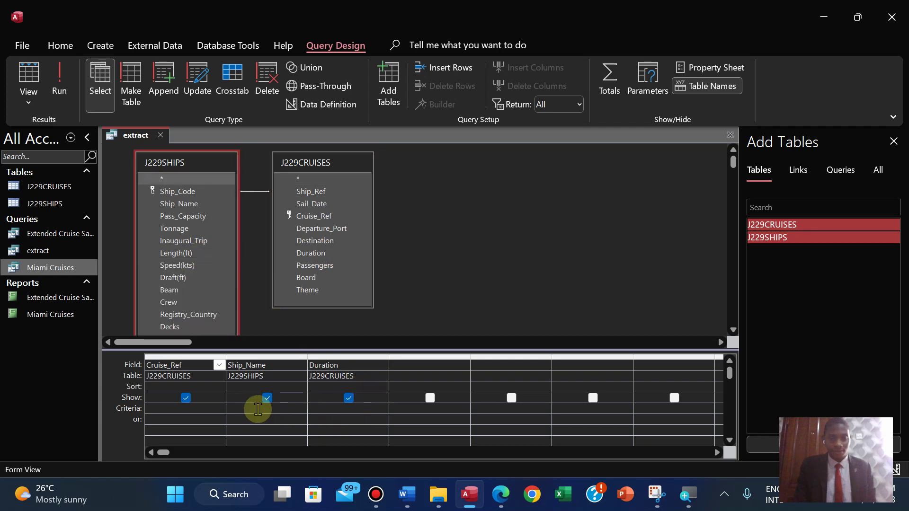
pyautogui.click(503, 494)
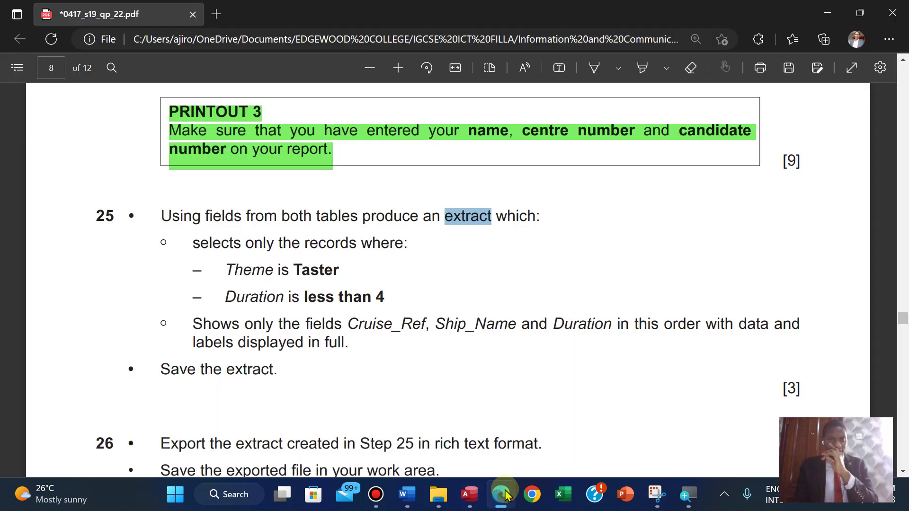
pyautogui.moveTo(295, 269); pyautogui.dragTo(342, 270)
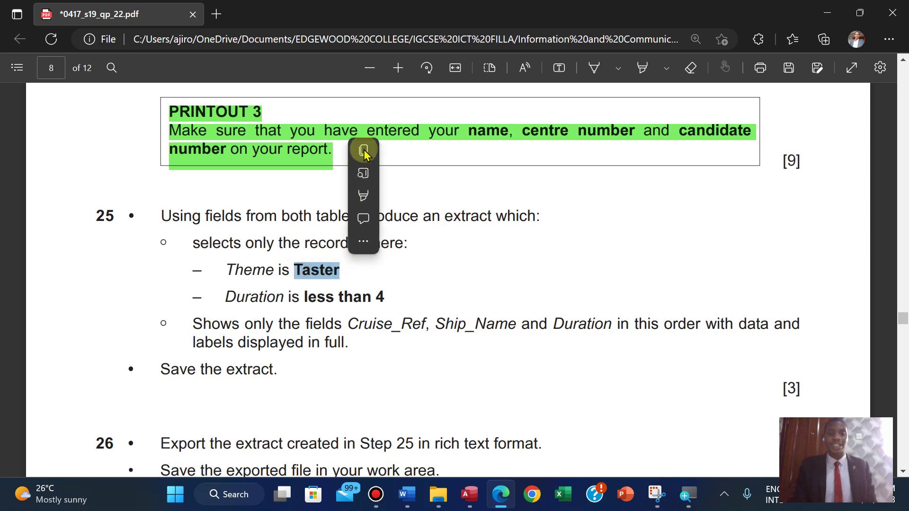
pyautogui.click(469, 494)
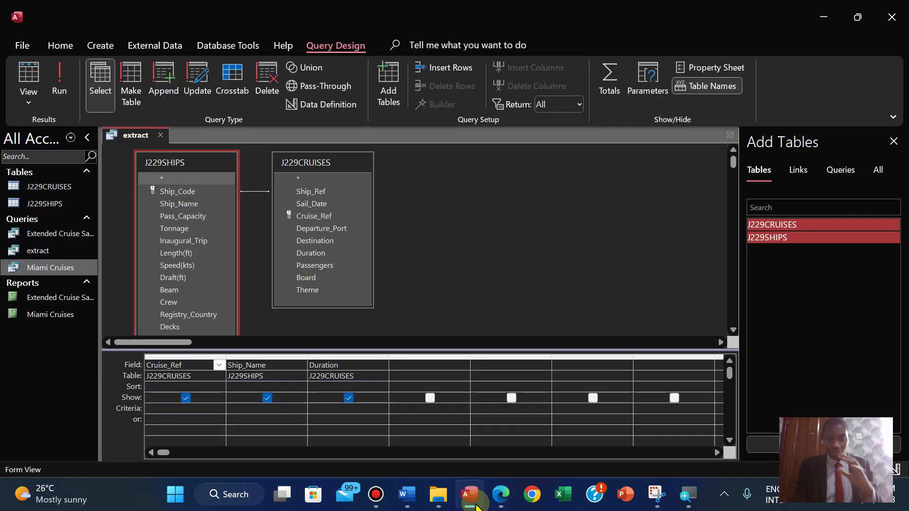
# - Add Theme as the fourth grid column with criterion Taster and run the query
pyautogui.click(437, 372)
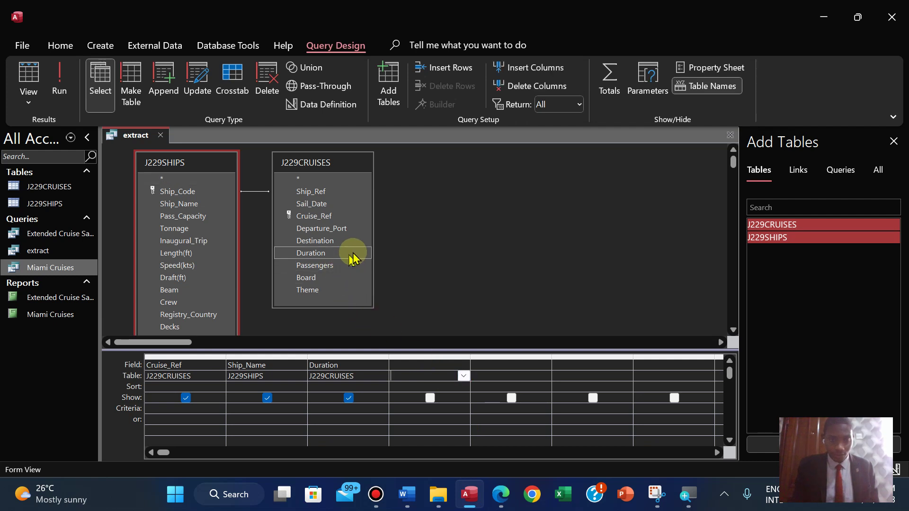
pyautogui.click(308, 291)
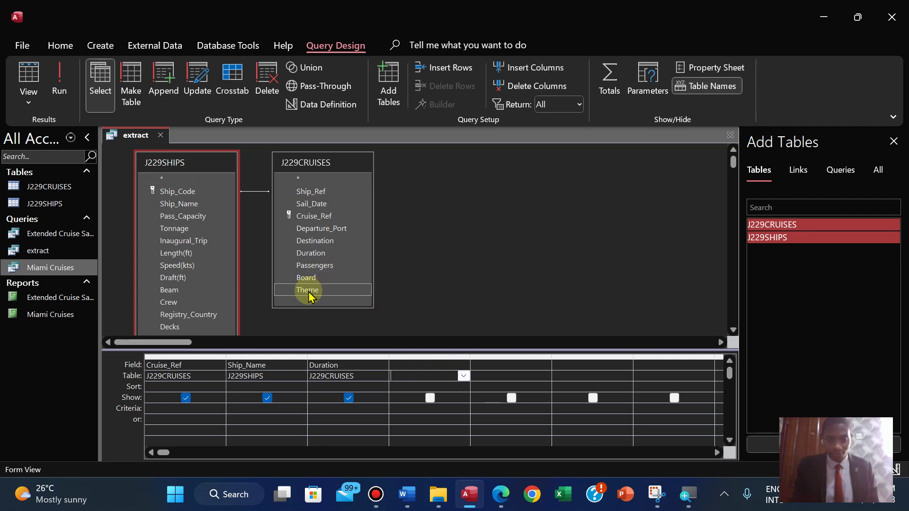
pyautogui.click(308, 291)
pyautogui.moveTo(308, 294); pyautogui.dragTo(408, 366)
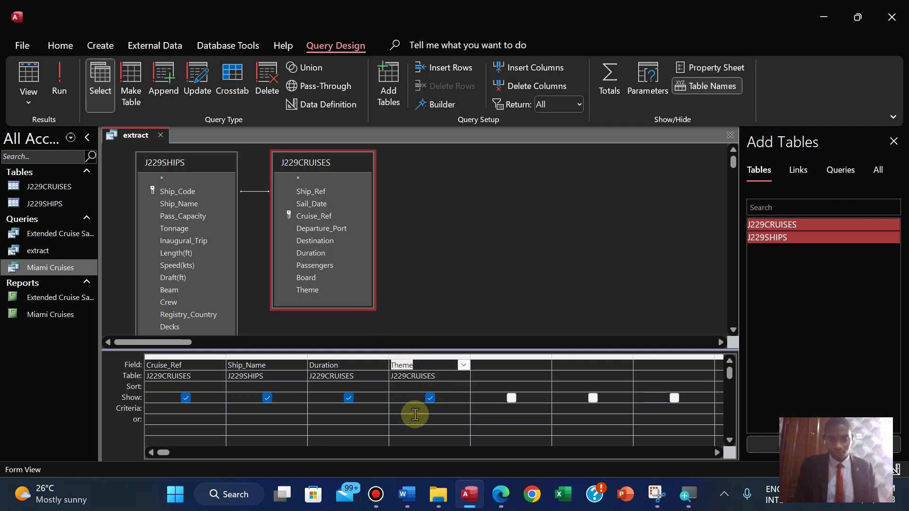
pyautogui.click(397, 408)
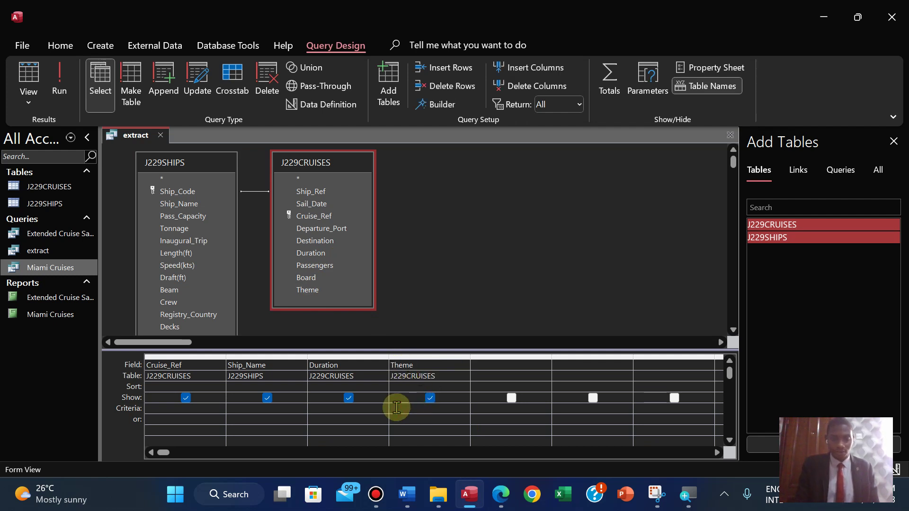
pyautogui.write('Easter')
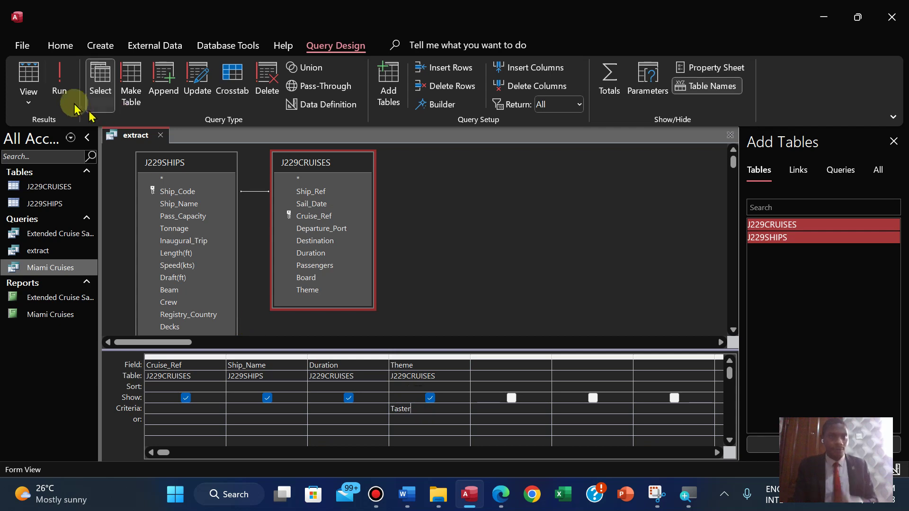
pyautogui.click(62, 87)
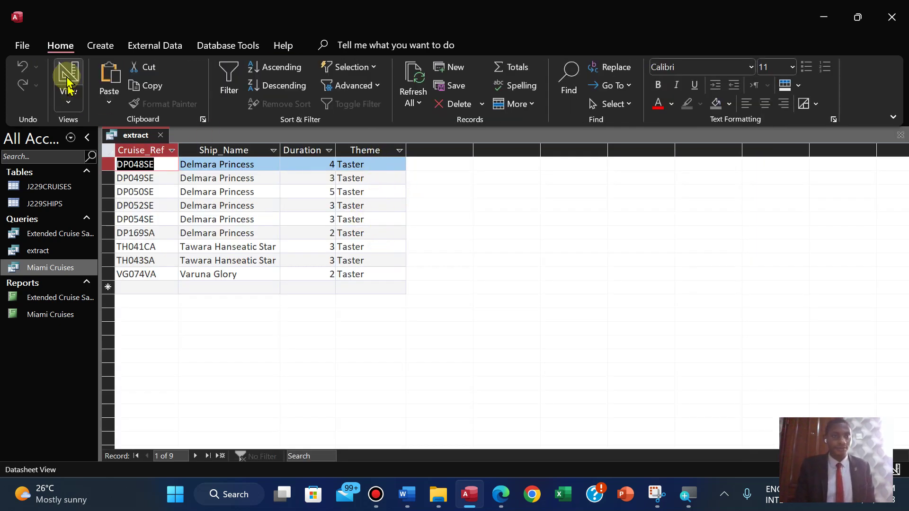
# - Untick Theme's Show box and view the three-column datasheet of 9 Taster cruises
pyautogui.click(69, 99)
pyautogui.click(105, 203)
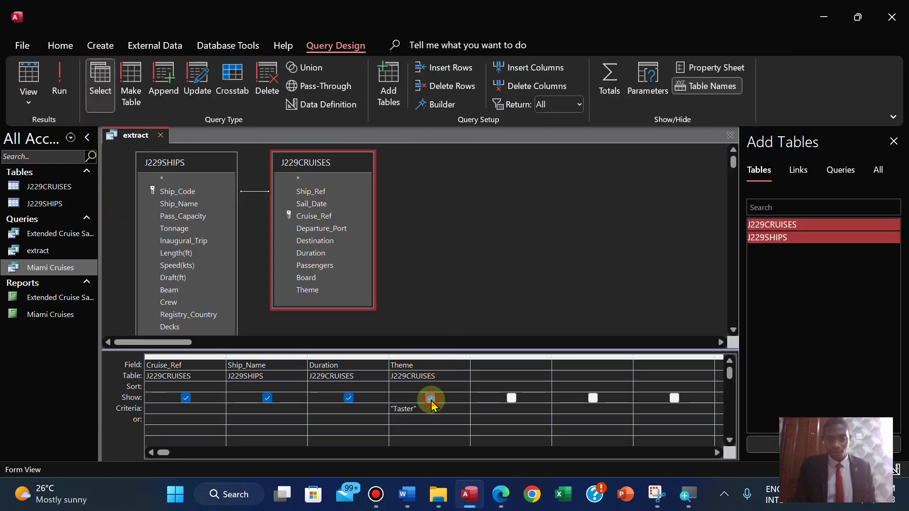
pyautogui.click(431, 399)
pyautogui.click(63, 89)
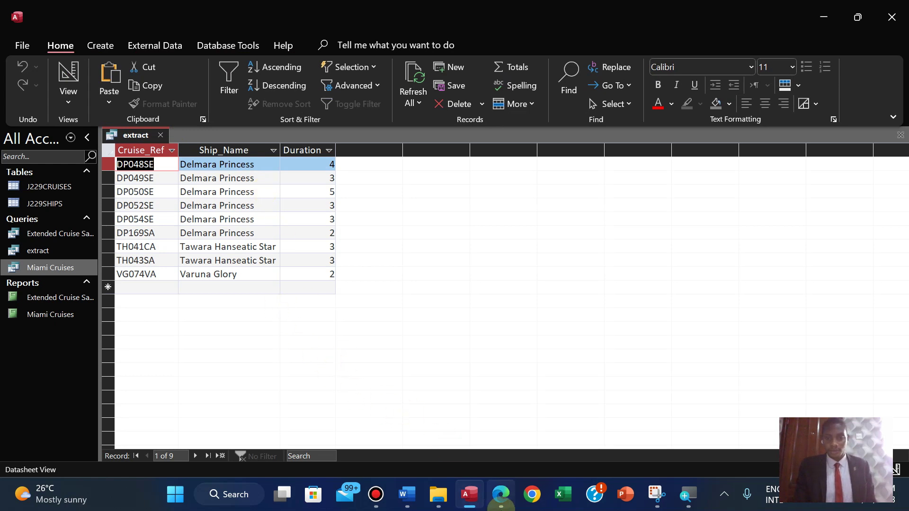
# - Check the 'less than 4' duration requirement in the exam paper and reopen the query in Design View
pyautogui.click(501, 506)
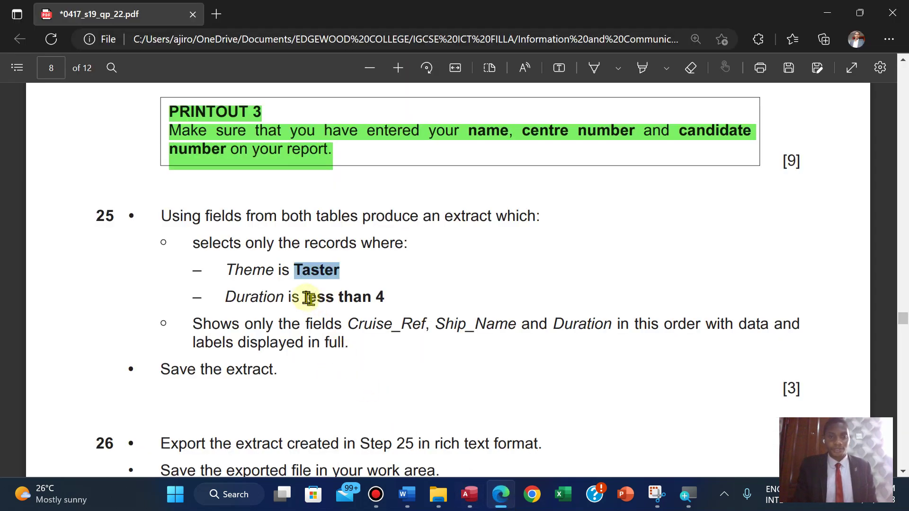
pyautogui.moveTo(306, 297); pyautogui.dragTo(381, 298)
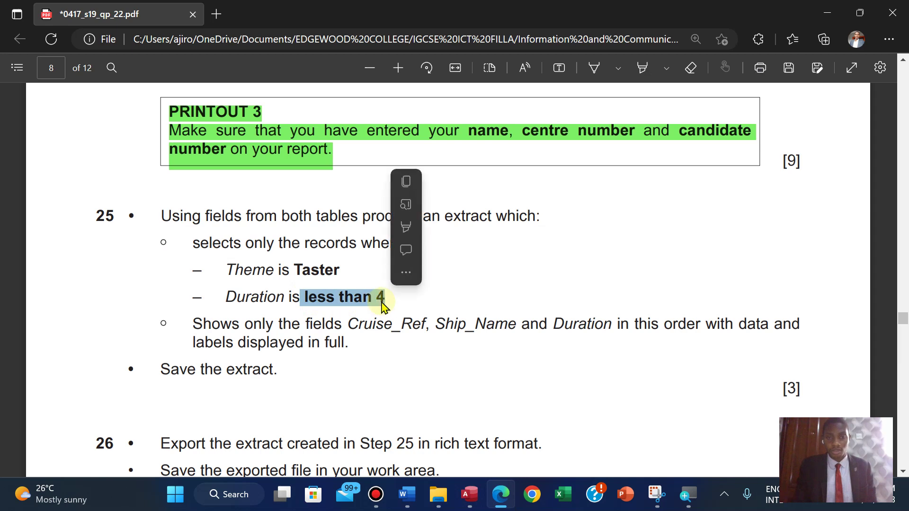
pyautogui.click(381, 300)
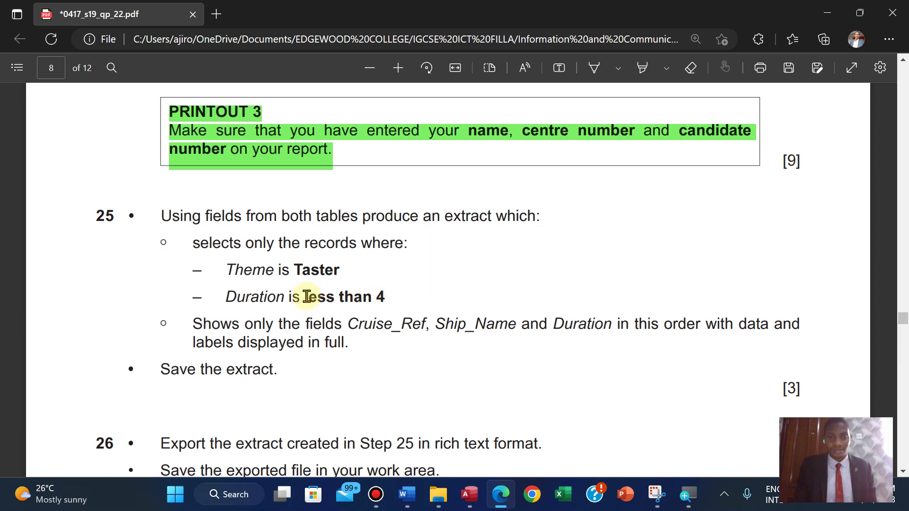
pyautogui.click(469, 494)
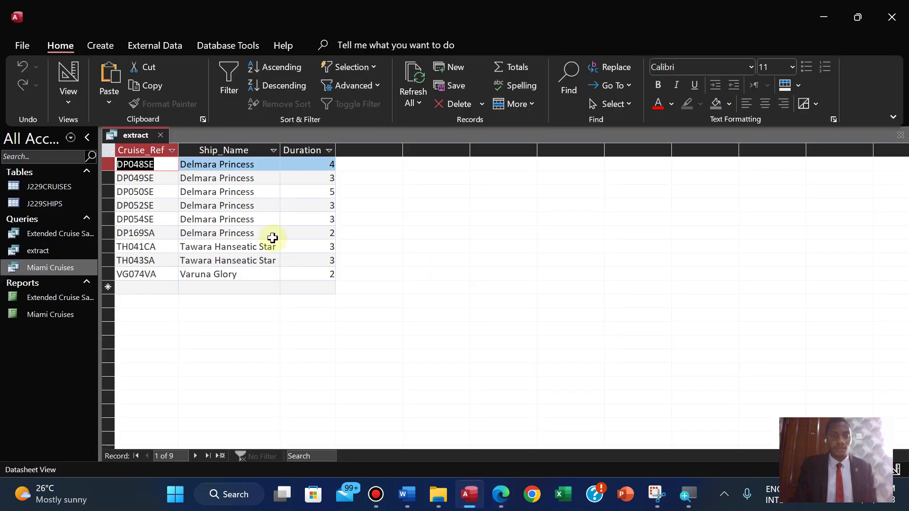
pyautogui.click(69, 95)
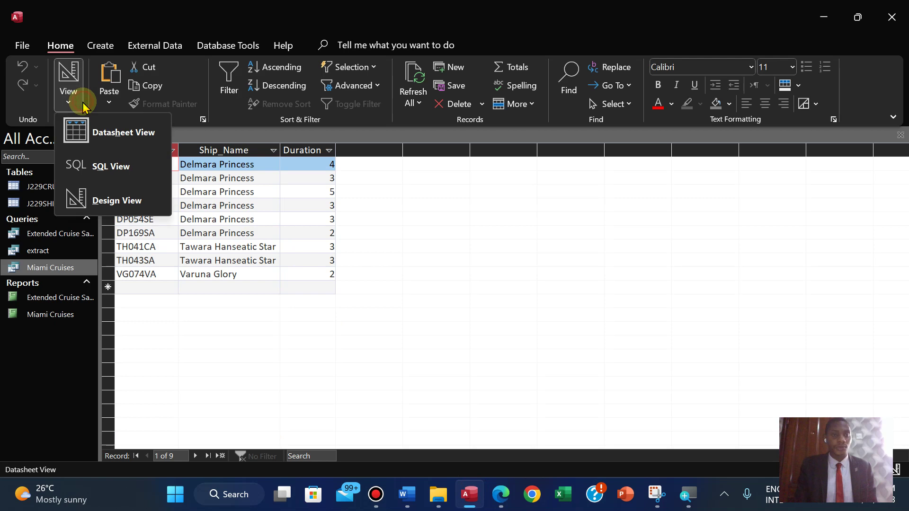
pyautogui.click(124, 199)
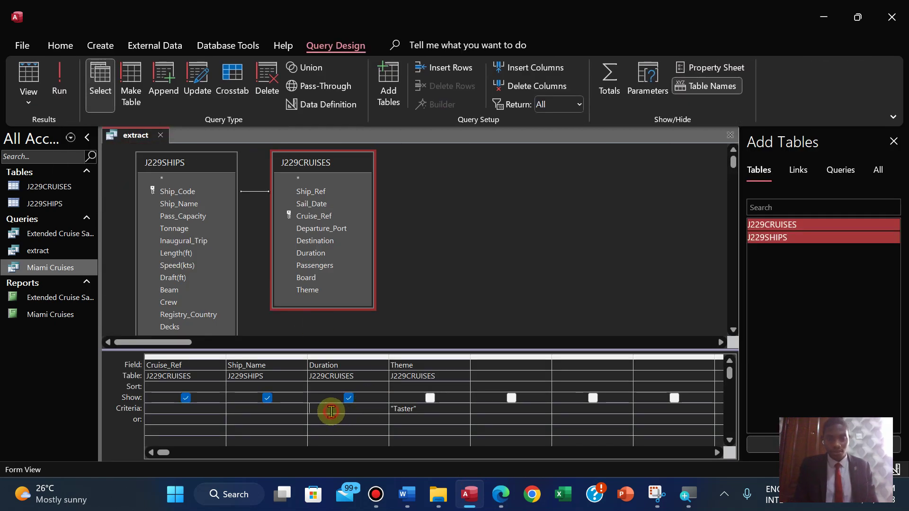
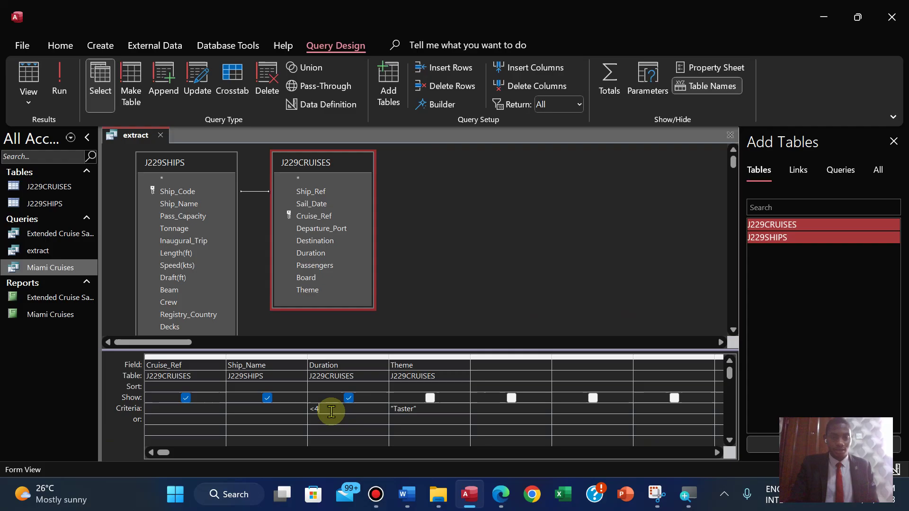
# - Run the extract query and compare its results with the task wording in the exam paper
pyautogui.click(71, 81)
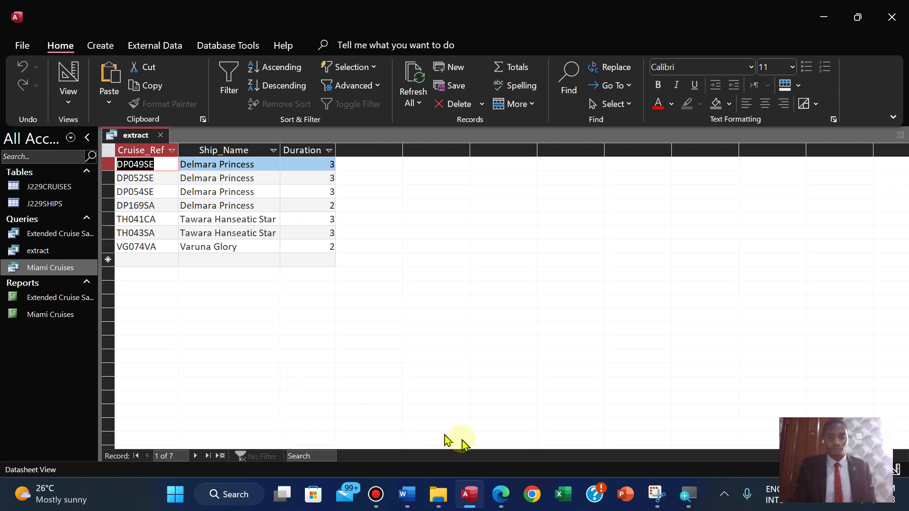
pyautogui.moveTo(493, 502)
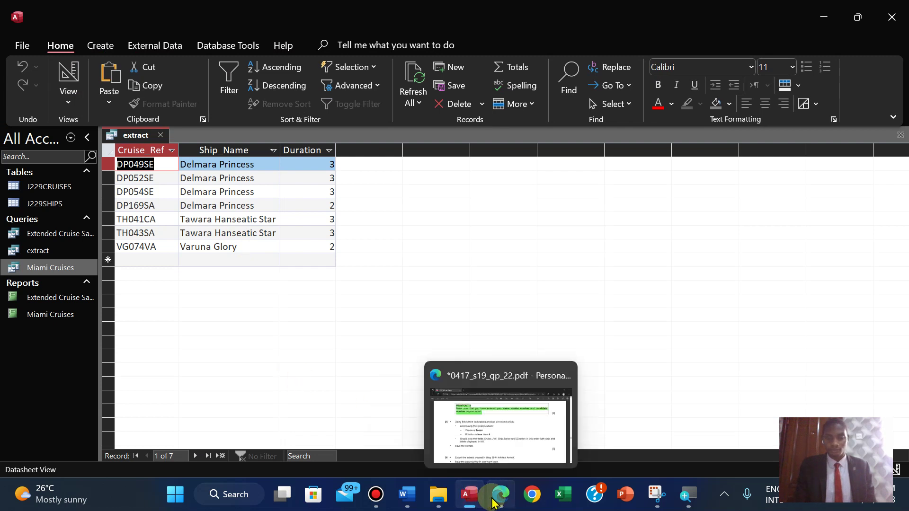
pyautogui.click(466, 498)
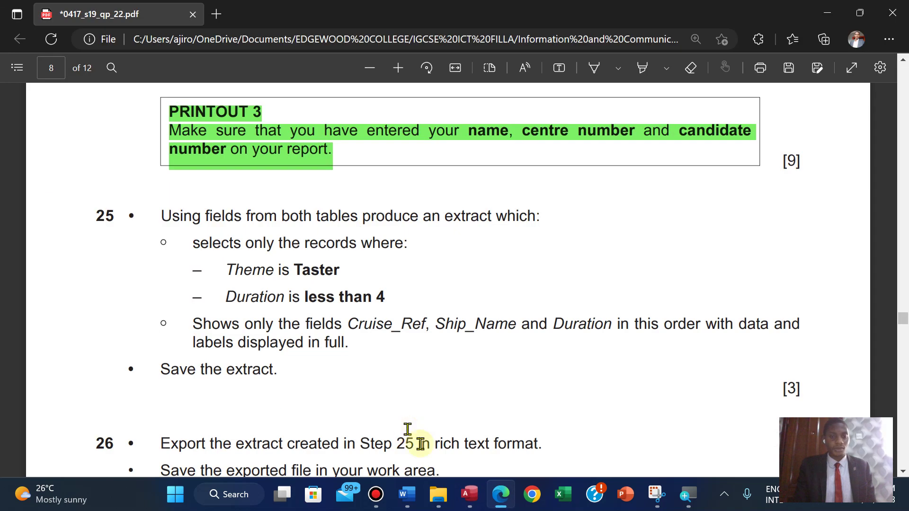
pyautogui.click(467, 498)
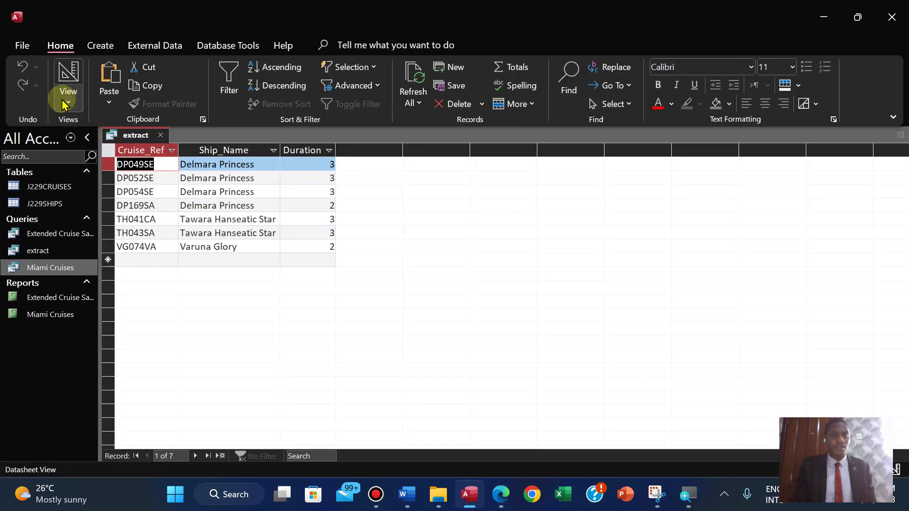
# - Check the Duration <4 criterion in Design View, then run the query again
pyautogui.click(68, 95)
pyautogui.click(107, 203)
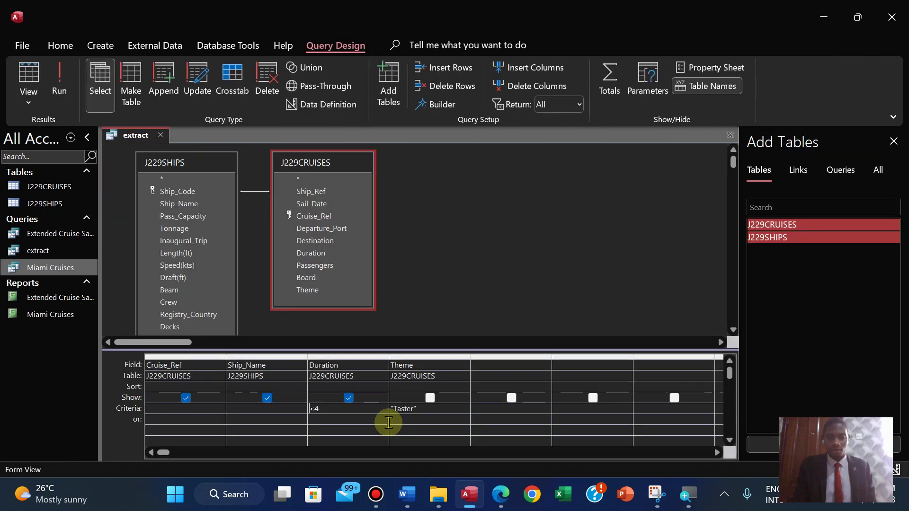
pyautogui.click(348, 410)
pyautogui.moveTo(319, 410); pyautogui.dragTo(306, 408)
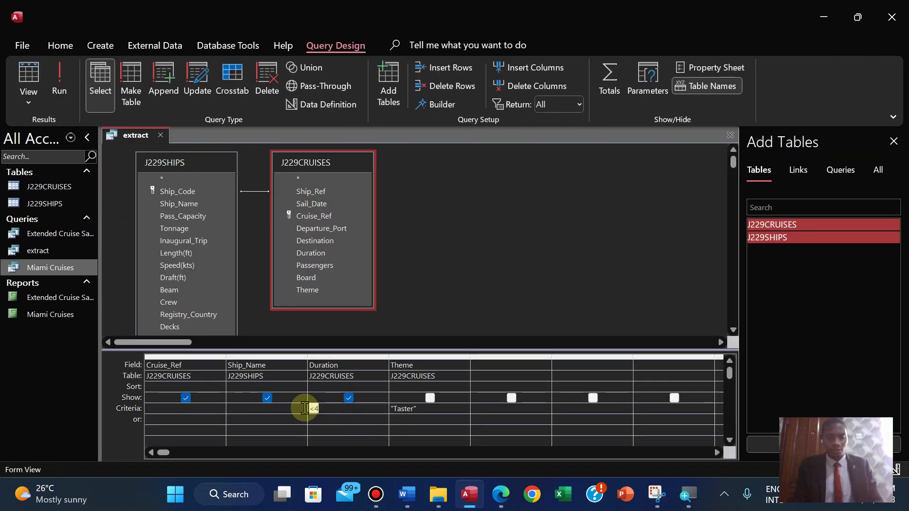
pyautogui.click(60, 91)
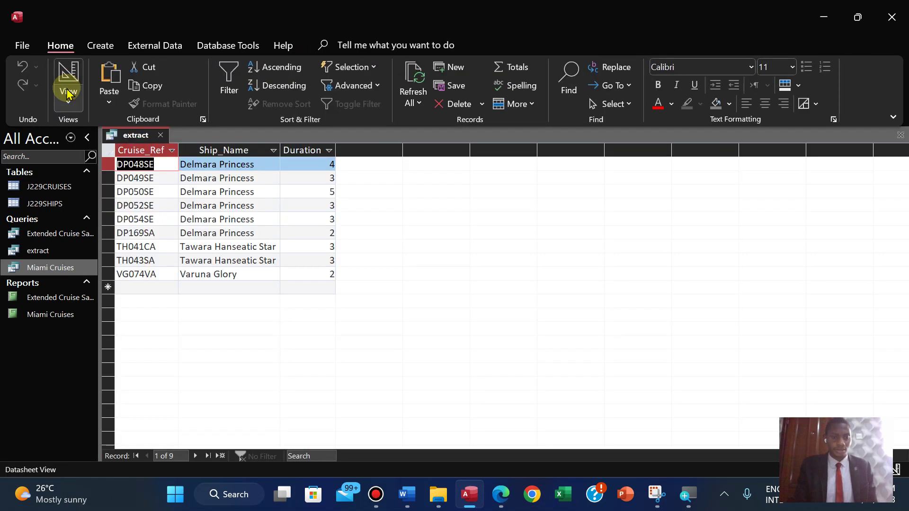
# - Return to Design View and rerun the query, confirming the 7 matching cruises
pyautogui.click(67, 98)
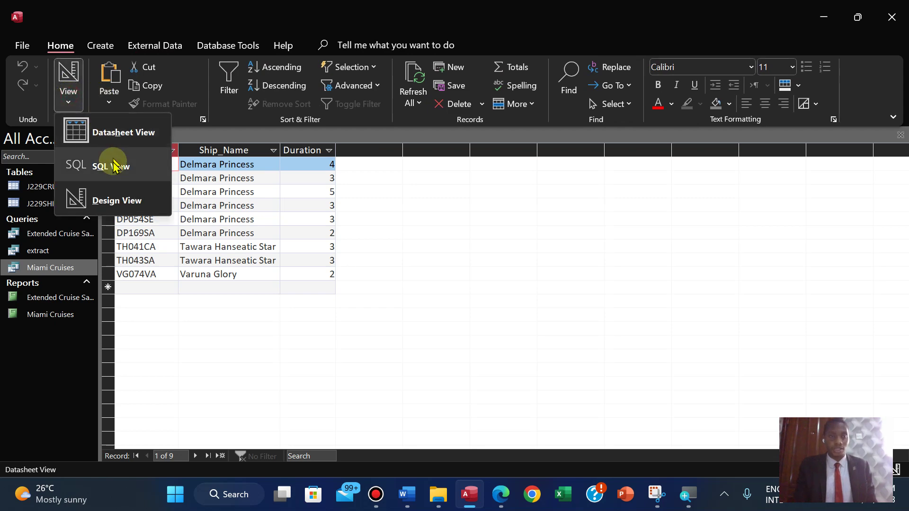
pyautogui.click(113, 203)
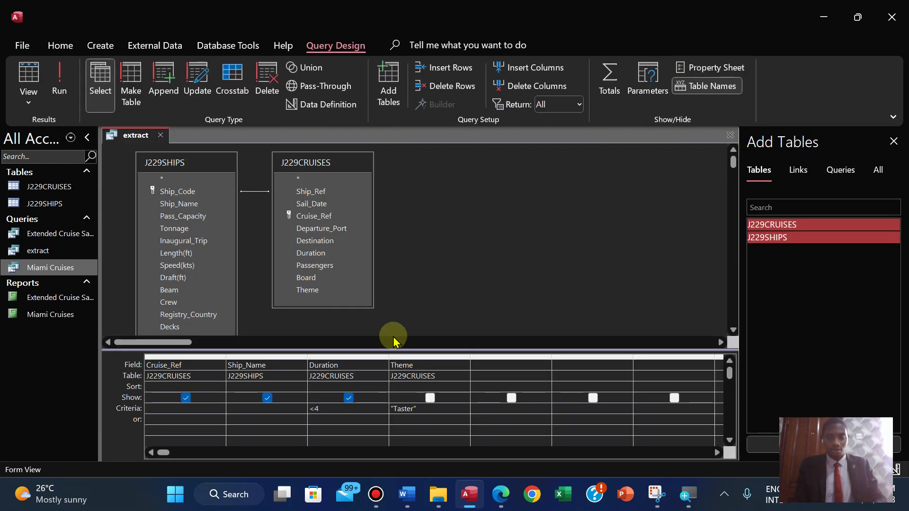
pyautogui.click(59, 88)
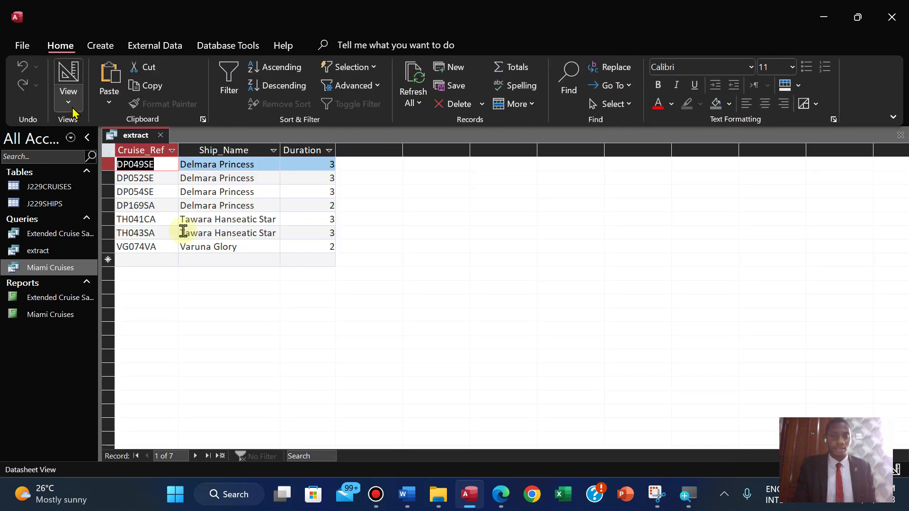
pyautogui.click(501, 494)
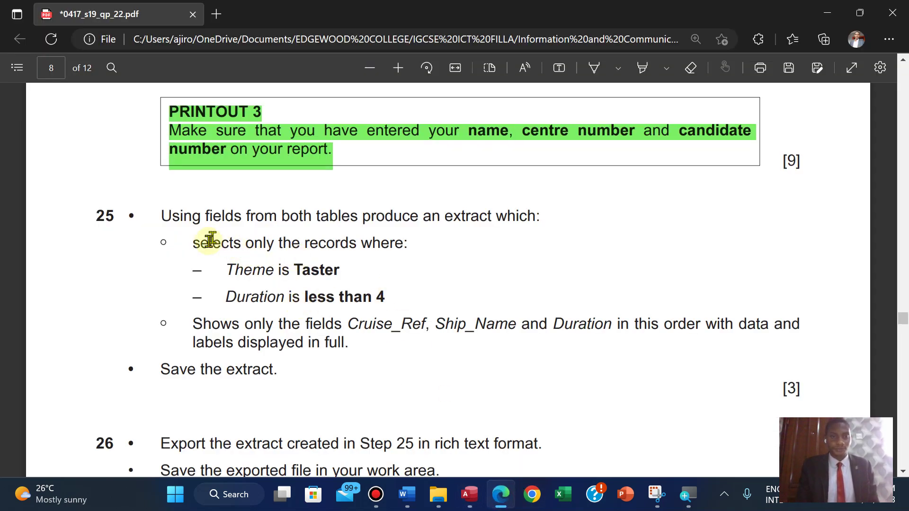
# - Highlight question 25's record-selection criteria in yellow
pyautogui.moveTo(197, 242); pyautogui.dragTo(418, 291)
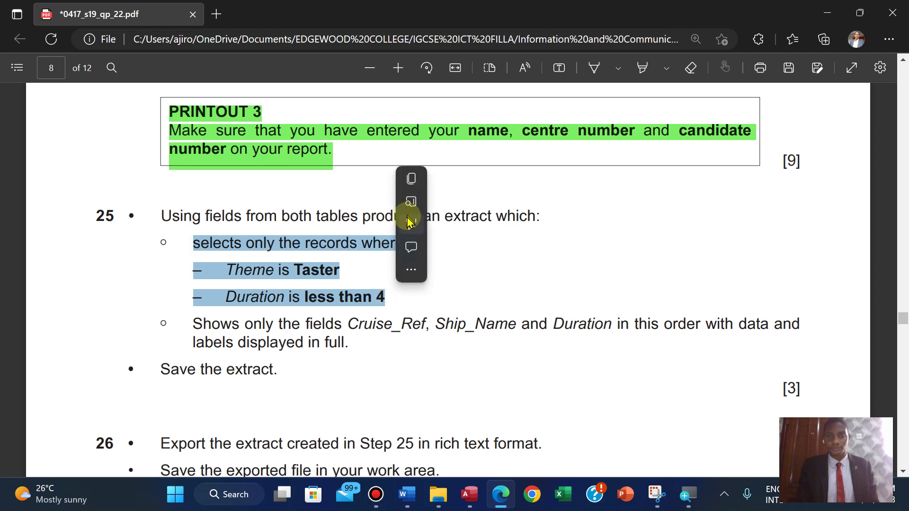
pyautogui.moveTo(410, 228)
pyautogui.moveTo(502, 224)
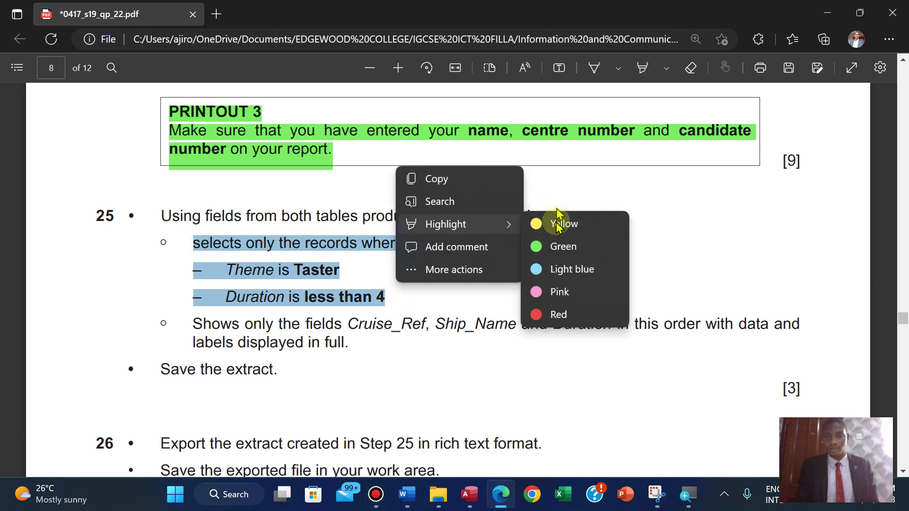
pyautogui.click(557, 230)
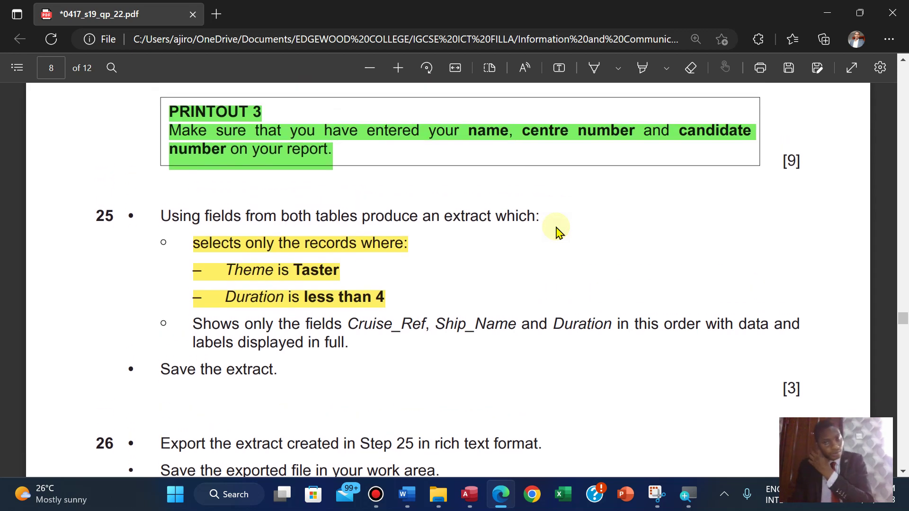
pyautogui.scroll(-1, 557, 230)
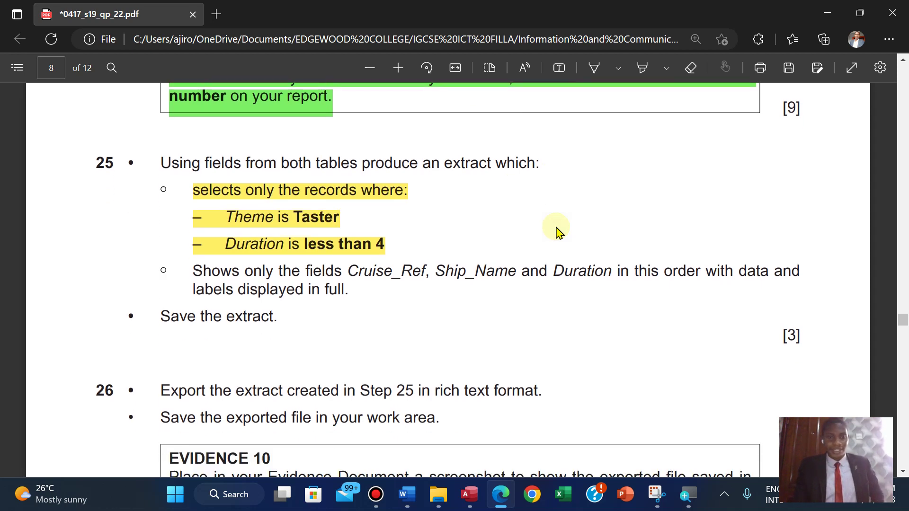
# - After checking the Access results, highlight the line listing the fields to show in yellow
pyautogui.click(471, 498)
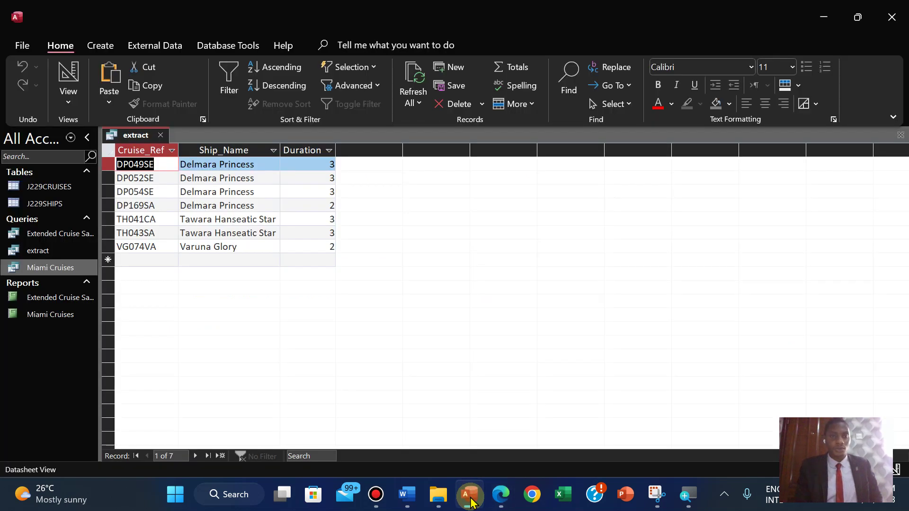
pyautogui.click(501, 495)
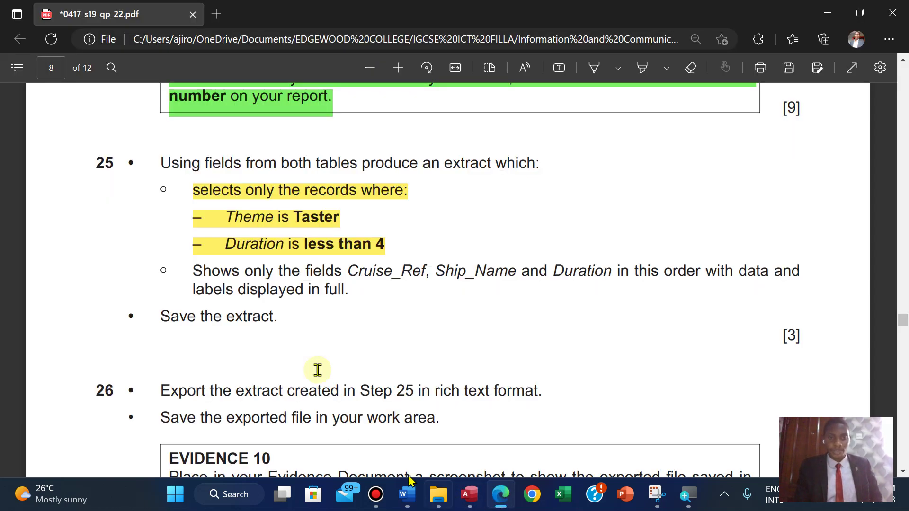
pyautogui.moveTo(193, 271); pyautogui.dragTo(363, 290)
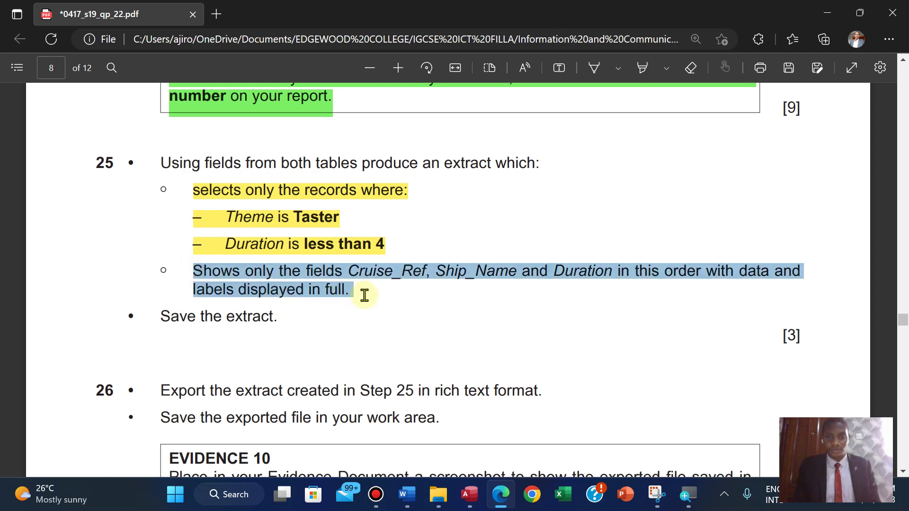
pyautogui.moveTo(393, 232)
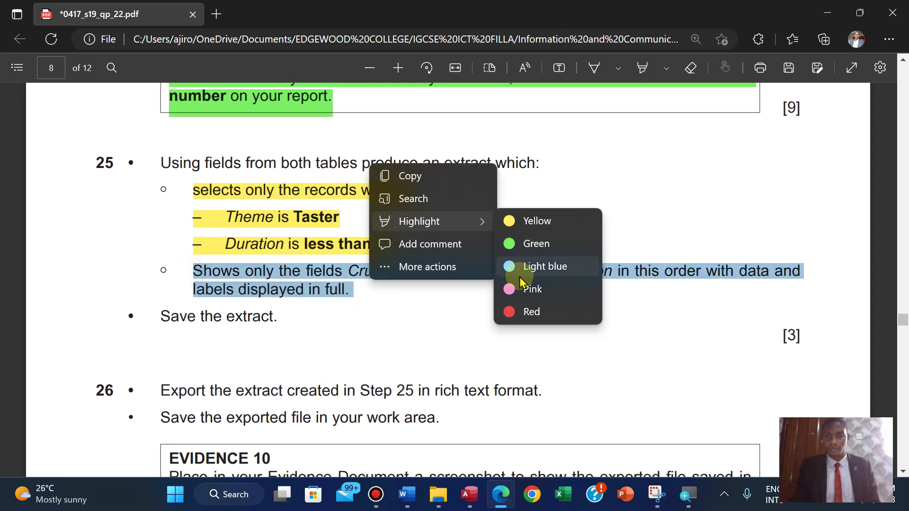
pyautogui.click(522, 228)
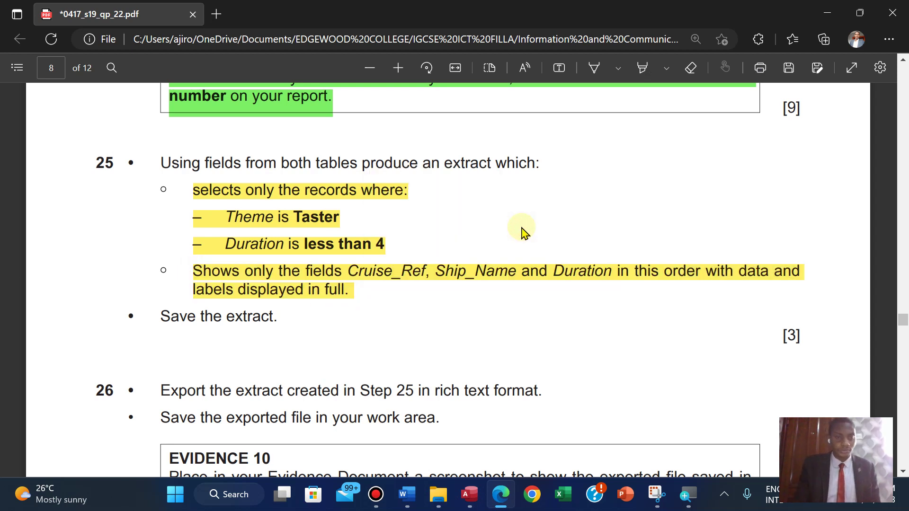
pyautogui.scroll(-2, 523, 232)
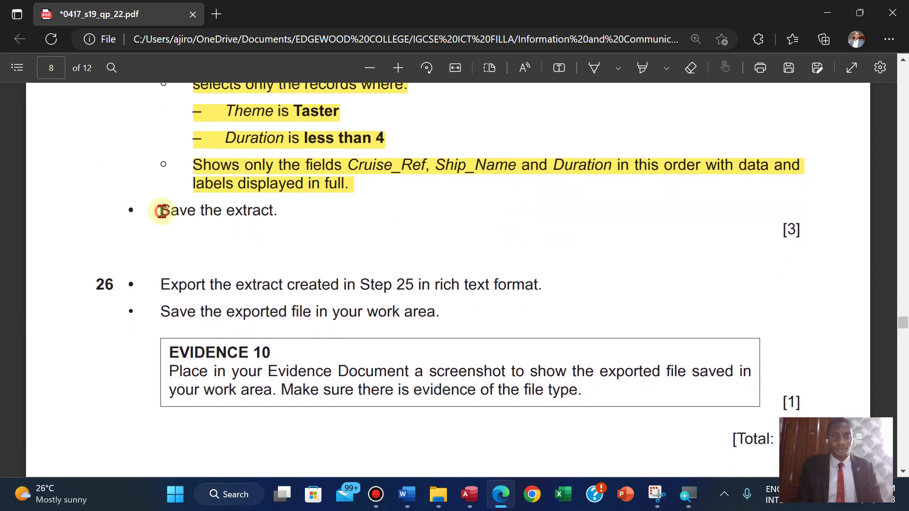
# - Highlight the 'Save the extract.' line in green
pyautogui.moveTo(175, 212); pyautogui.dragTo(291, 209)
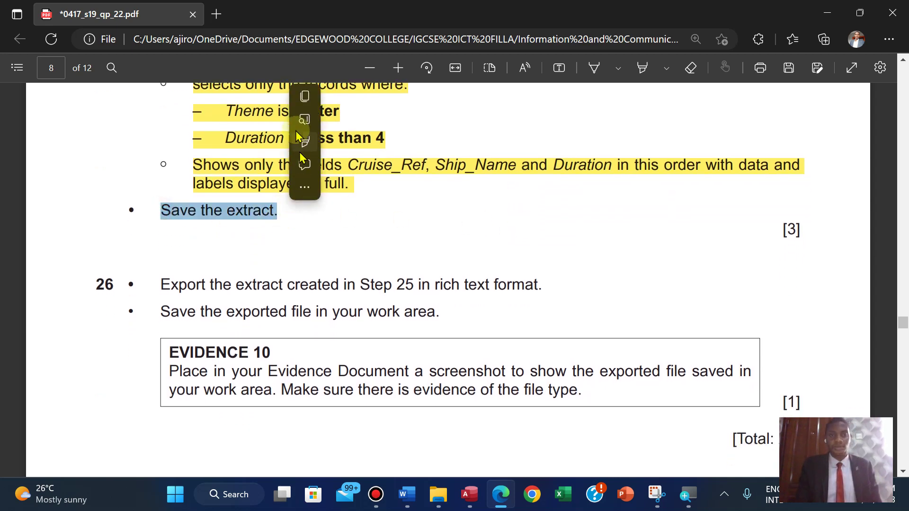
pyautogui.moveTo(300, 145)
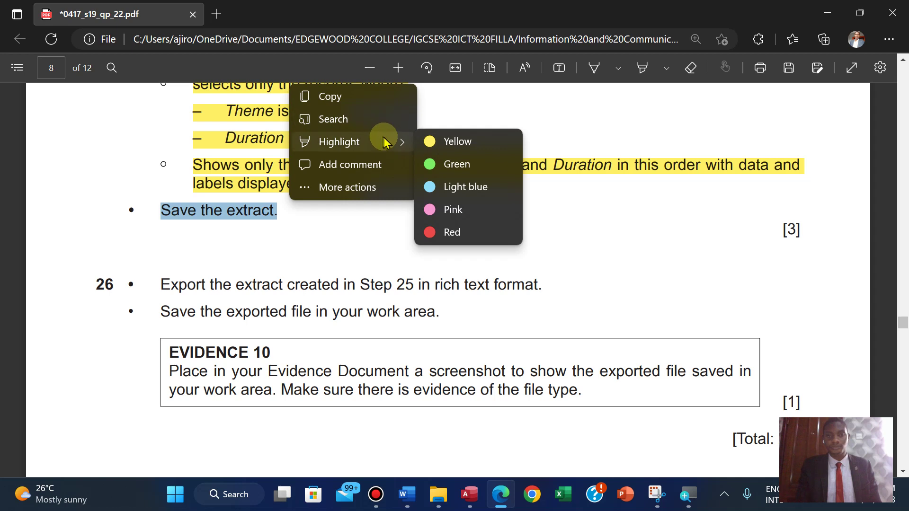
pyautogui.click(451, 164)
pyautogui.click(478, 493)
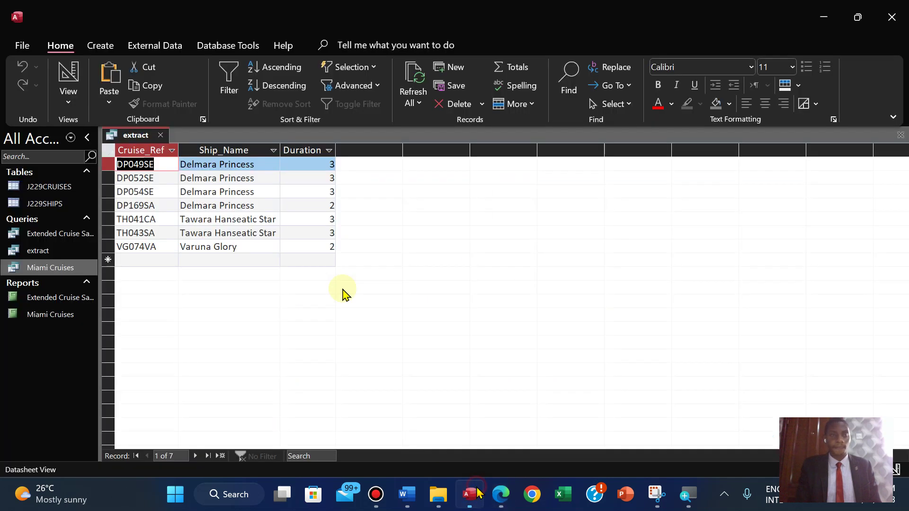
# - Save and close the open extract query tab
pyautogui.rightClick(136, 142)
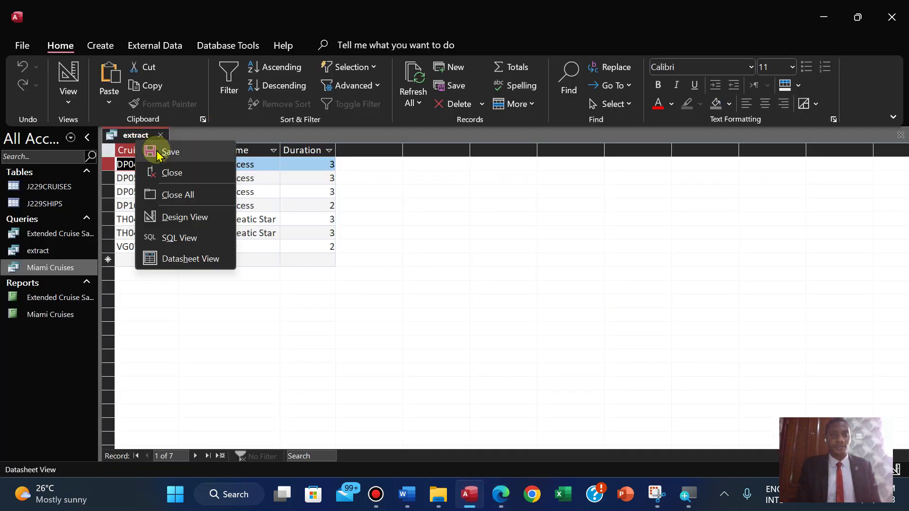
pyautogui.click(156, 151)
pyautogui.click(494, 504)
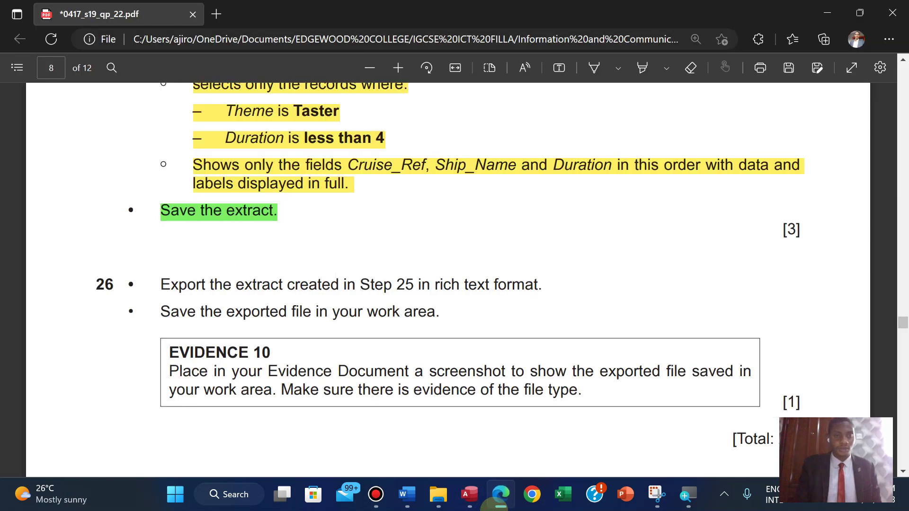
pyautogui.scroll(-1, 415, 280)
pyautogui.scroll(1, 415, 280)
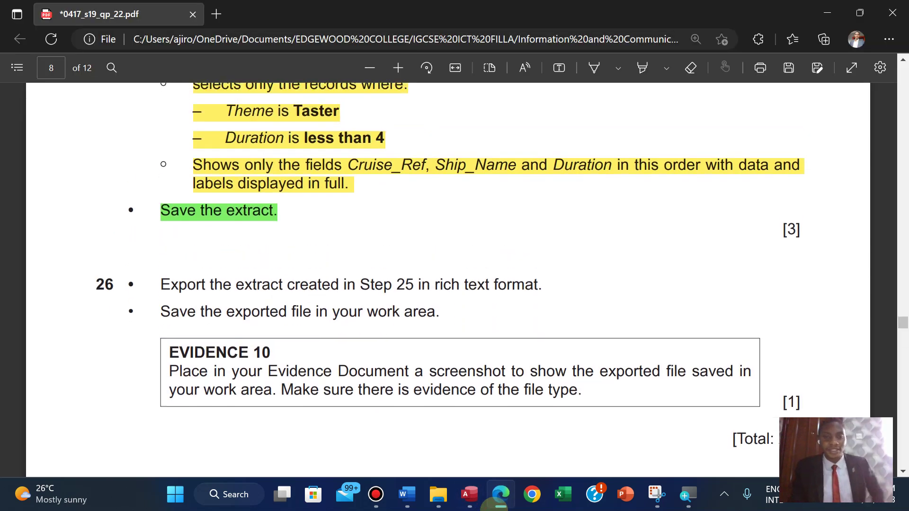
pyautogui.click(469, 494)
pyautogui.rightClick(137, 142)
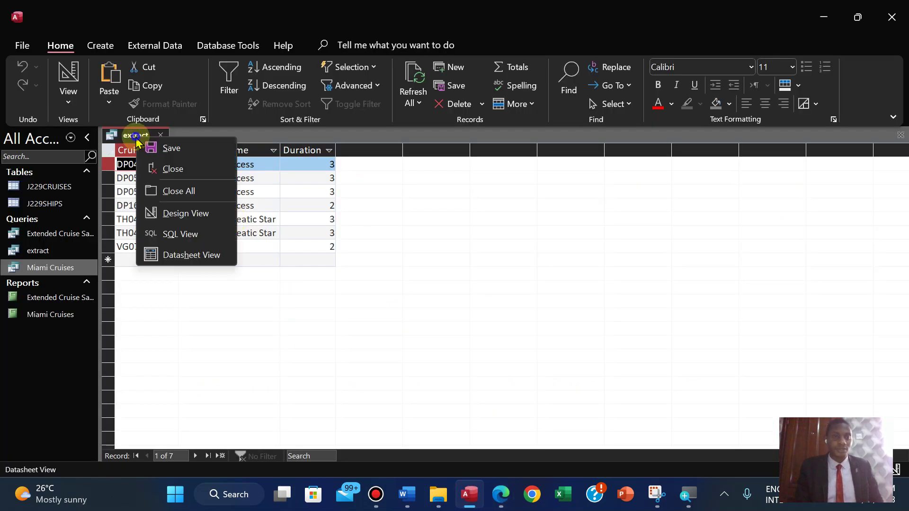
pyautogui.click(171, 170)
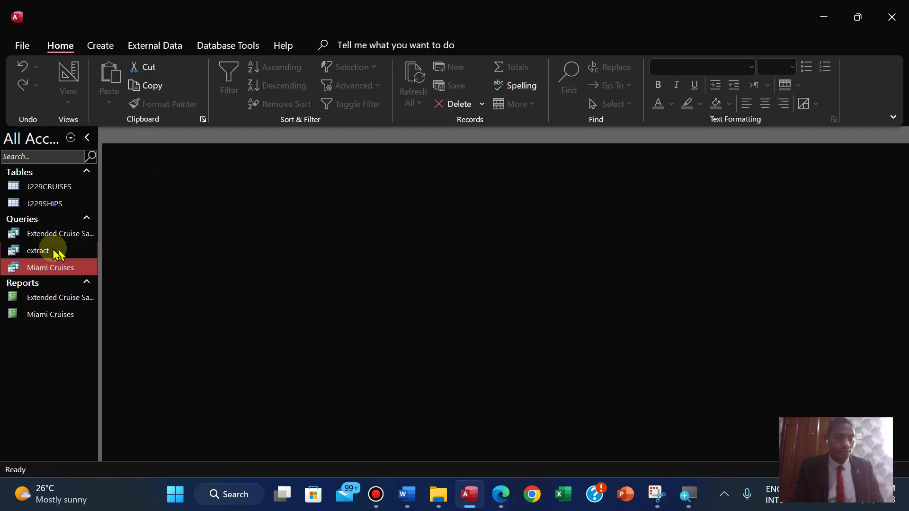
# - Start exporting the extract query as a Word RTF file
pyautogui.rightClick(49, 254)
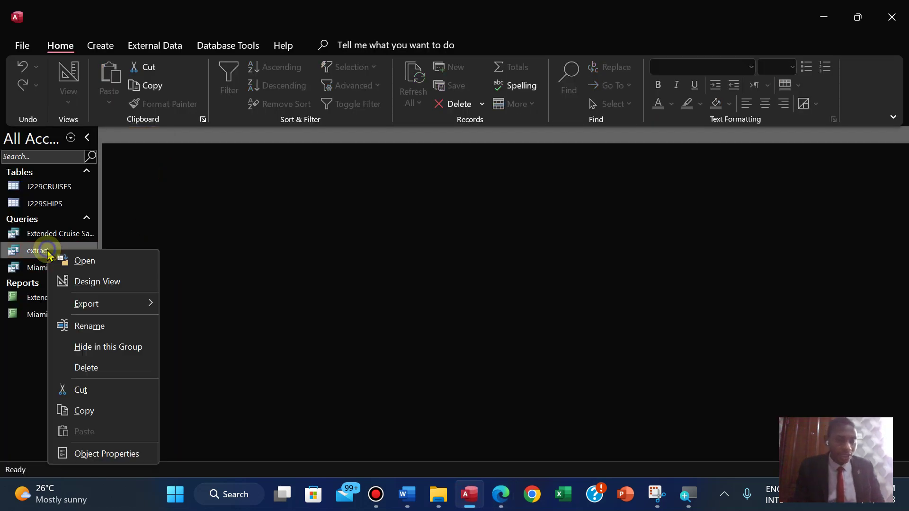
pyautogui.click(230, 229)
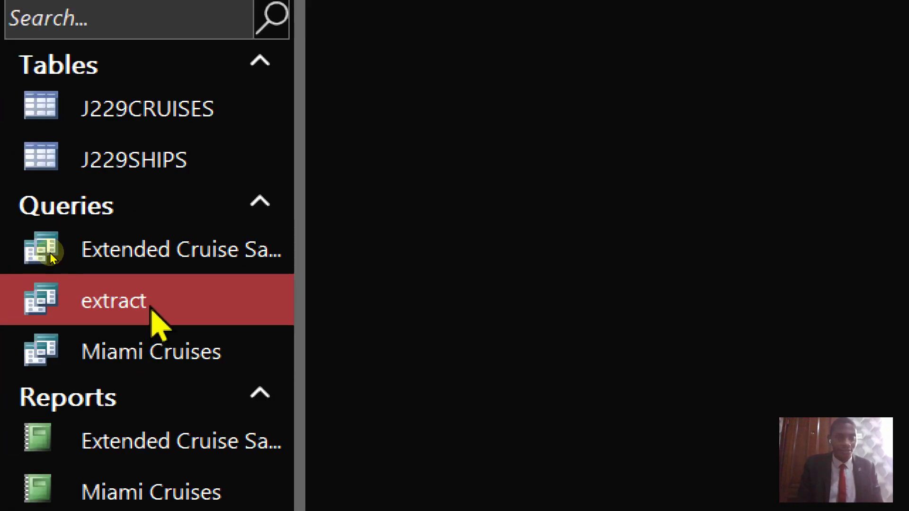
pyautogui.rightClick(150, 307)
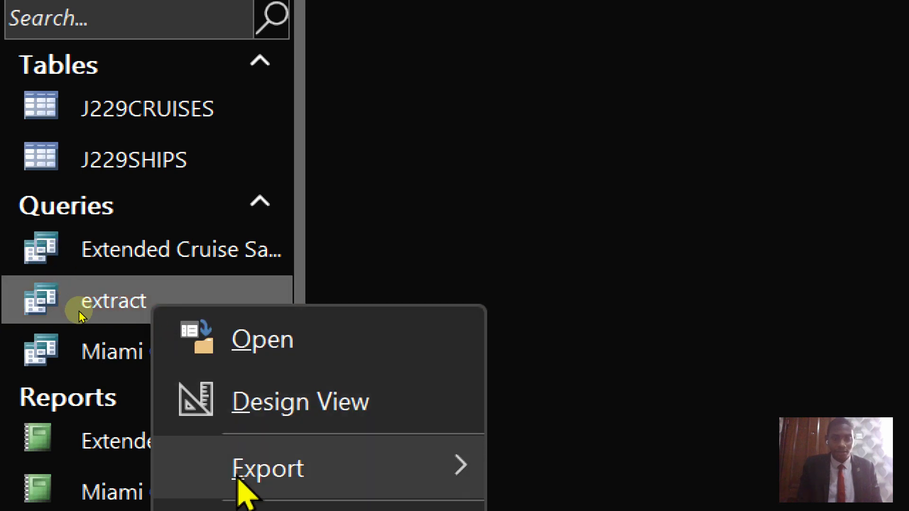
pyautogui.moveTo(262, 389)
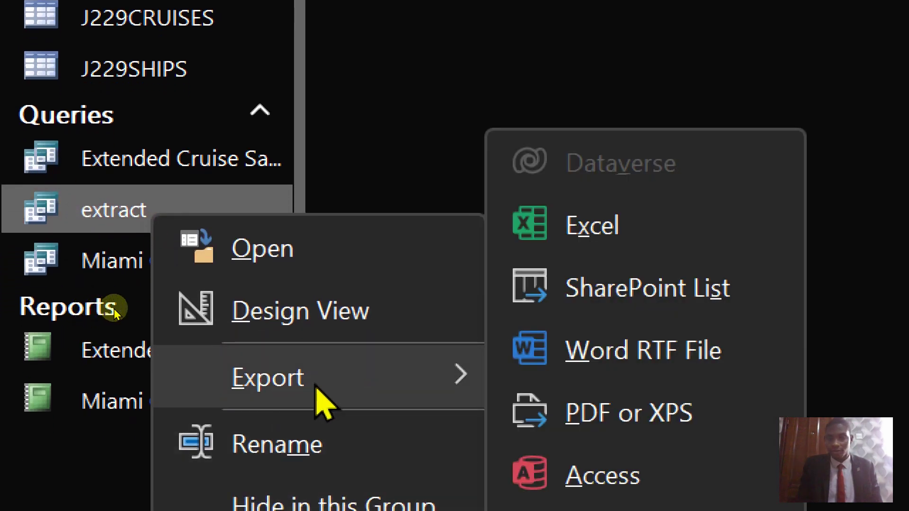
pyautogui.click(651, 371)
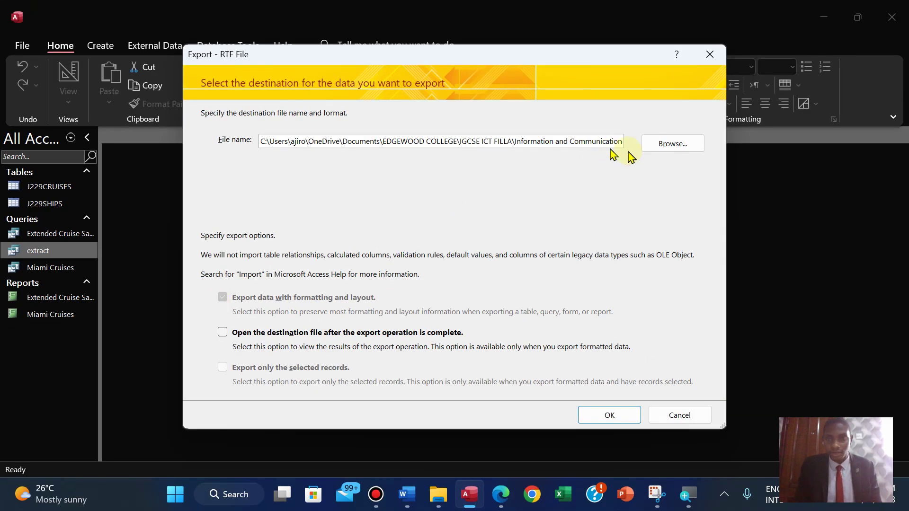
# - Save the export as extract.rtf in the June 2019 Confidential Source Files folder and finish
pyautogui.click(661, 150)
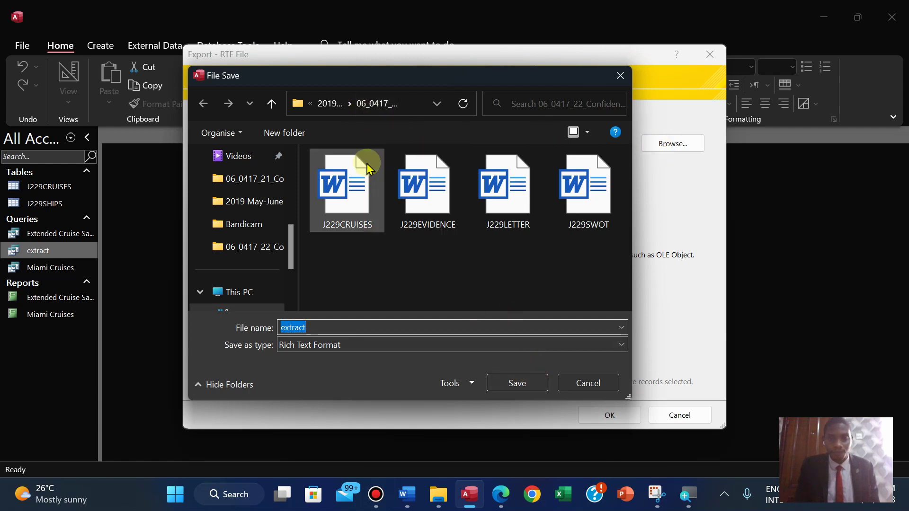
pyautogui.click(516, 383)
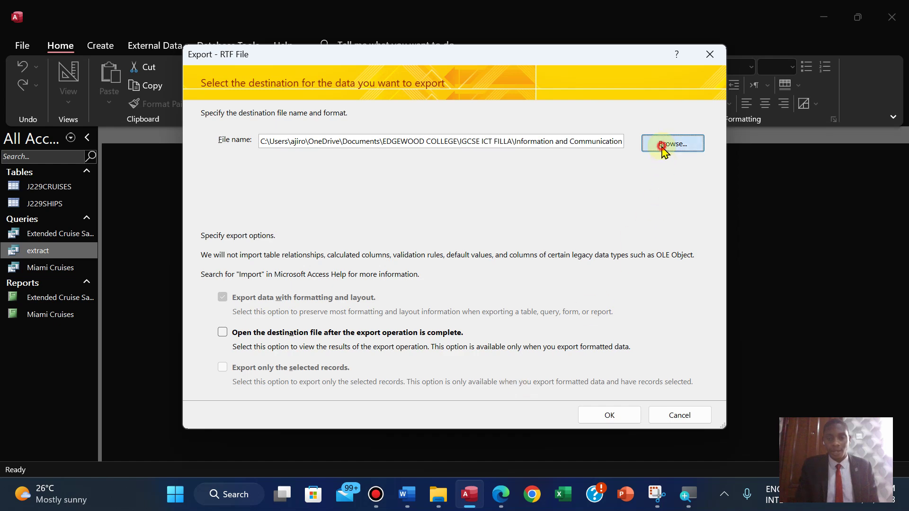
pyautogui.click(663, 144)
pyautogui.click(345, 188)
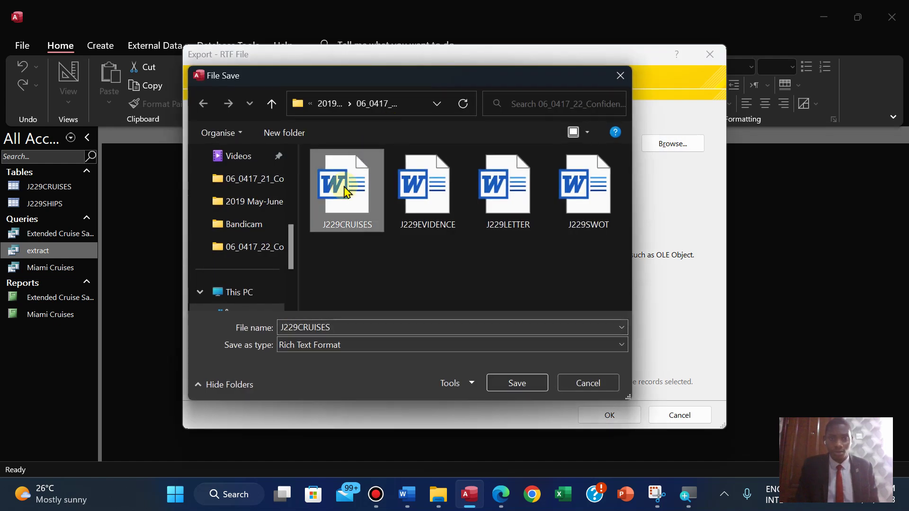
pyautogui.click(326, 106)
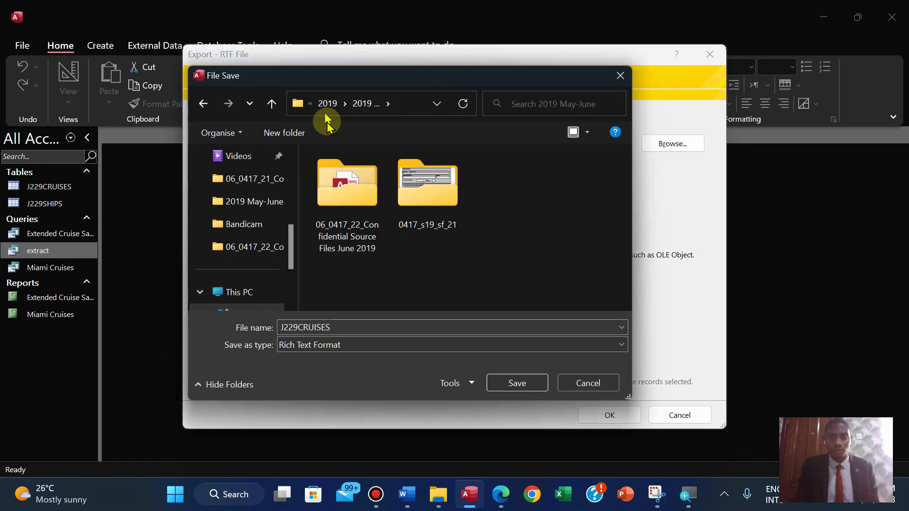
pyautogui.click(568, 381)
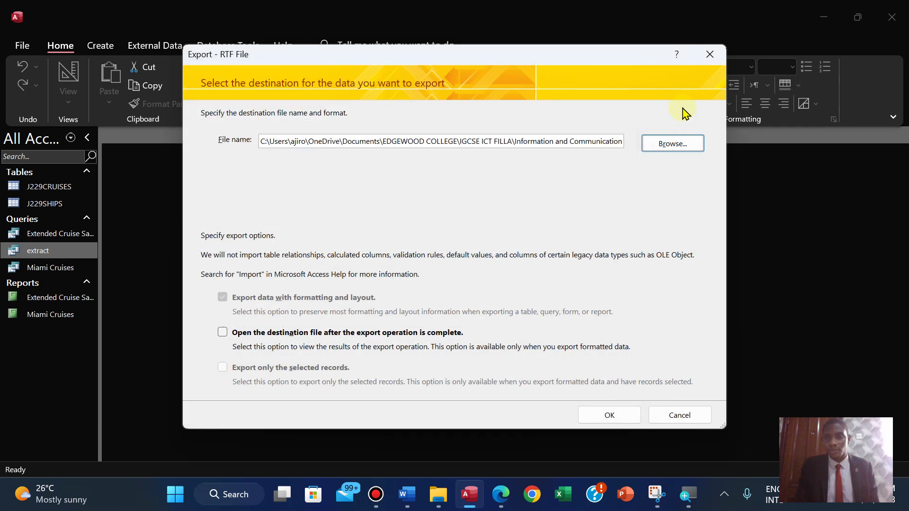
pyautogui.click(666, 145)
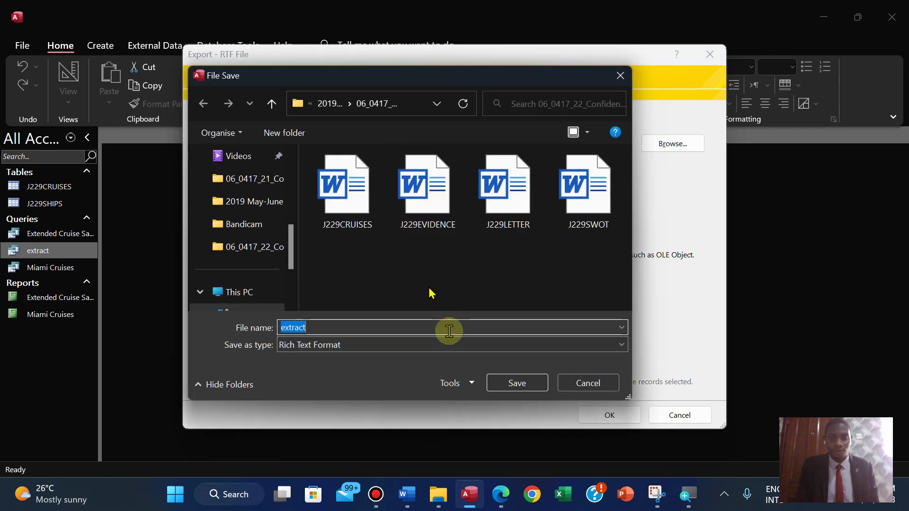
pyautogui.click(517, 383)
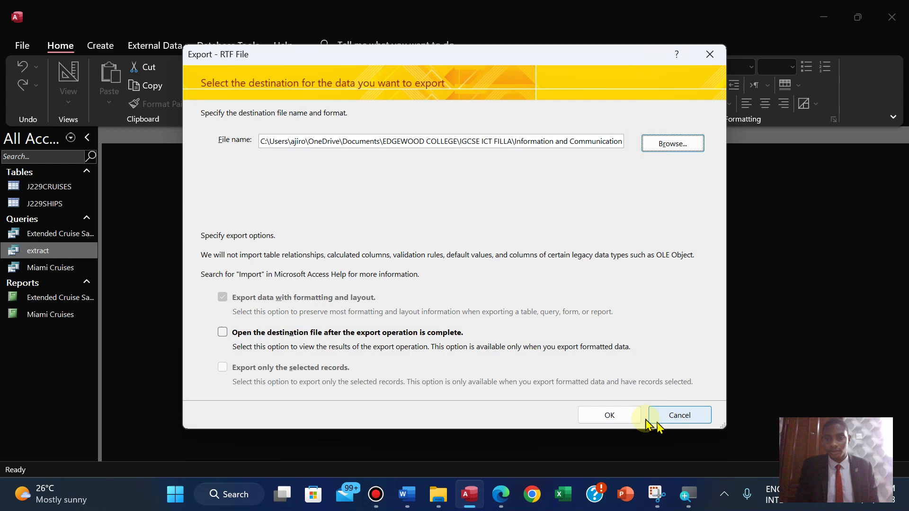
pyautogui.click(622, 415)
pyautogui.click(679, 416)
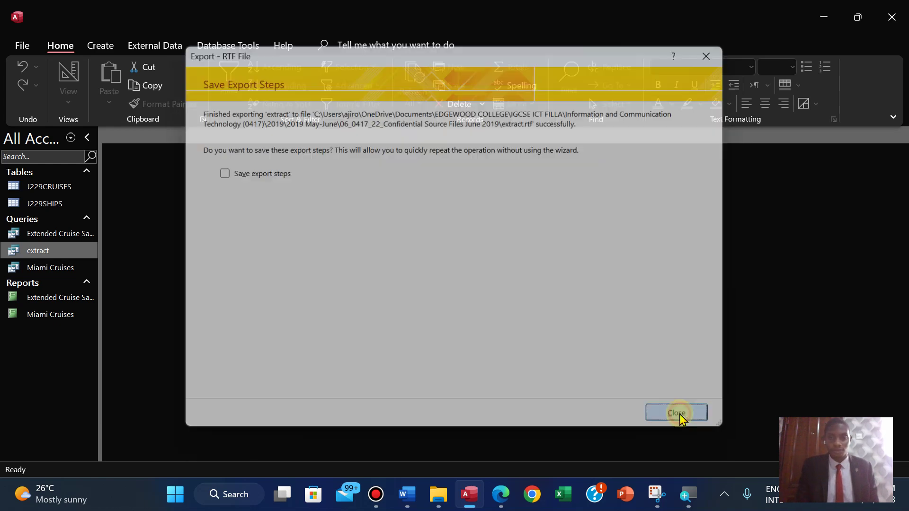
# - Highlight both step 26 instructions on exporting and saving the extract in green
pyautogui.click(502, 491)
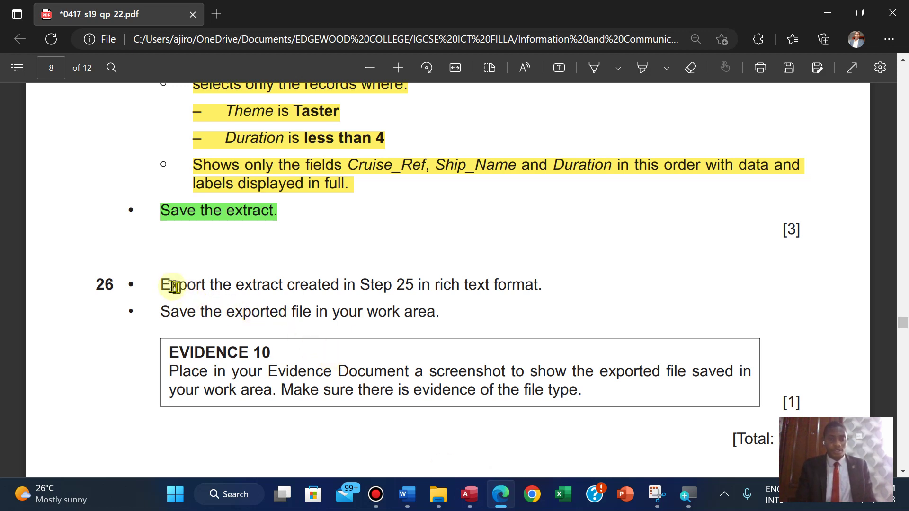
pyautogui.moveTo(161, 284); pyautogui.dragTo(442, 310)
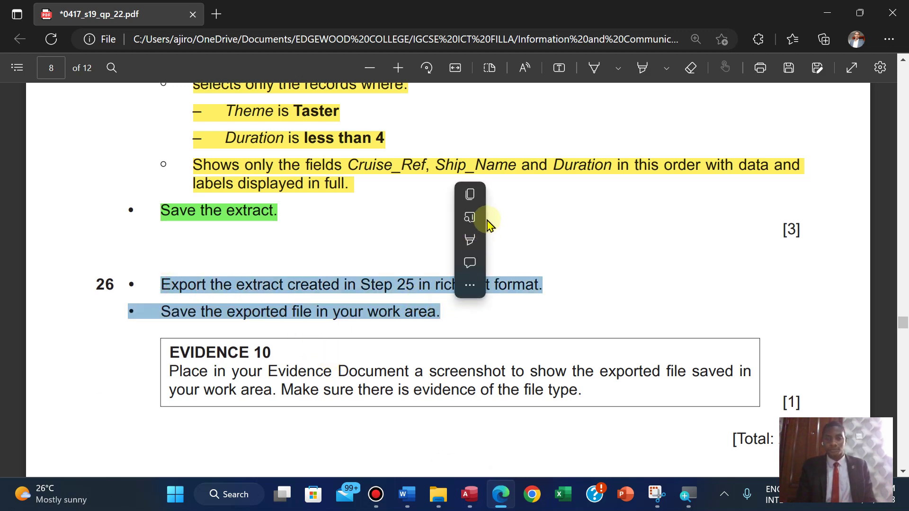
pyautogui.moveTo(488, 241)
pyautogui.click(619, 261)
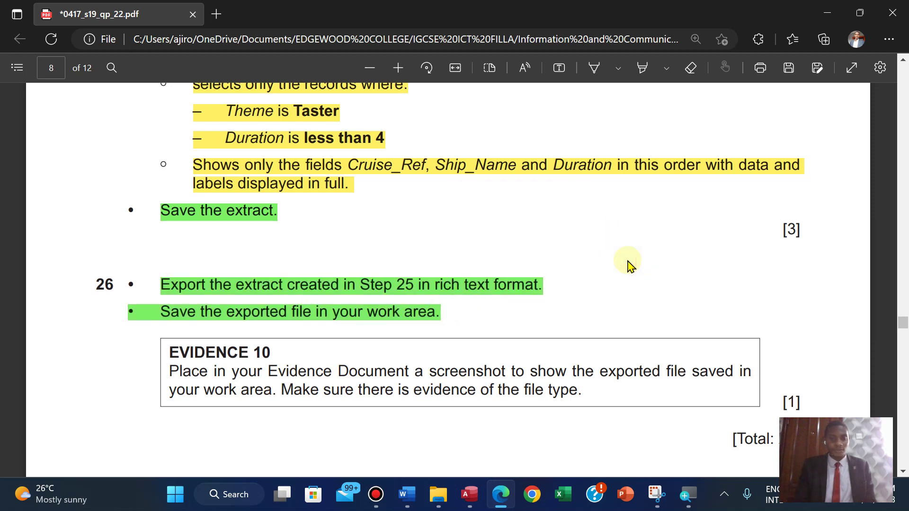
pyautogui.scroll(-1, 629, 263)
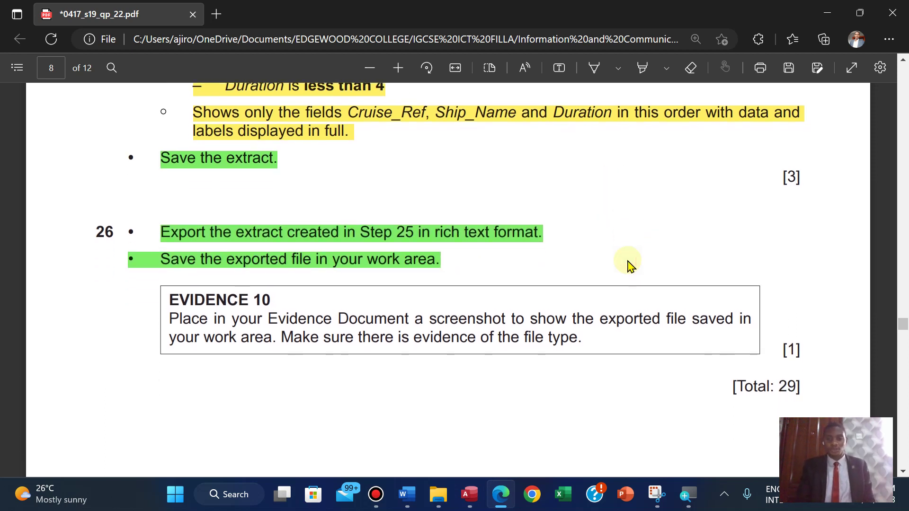
pyautogui.scroll(1, 629, 265)
pyautogui.scroll(-1, 629, 265)
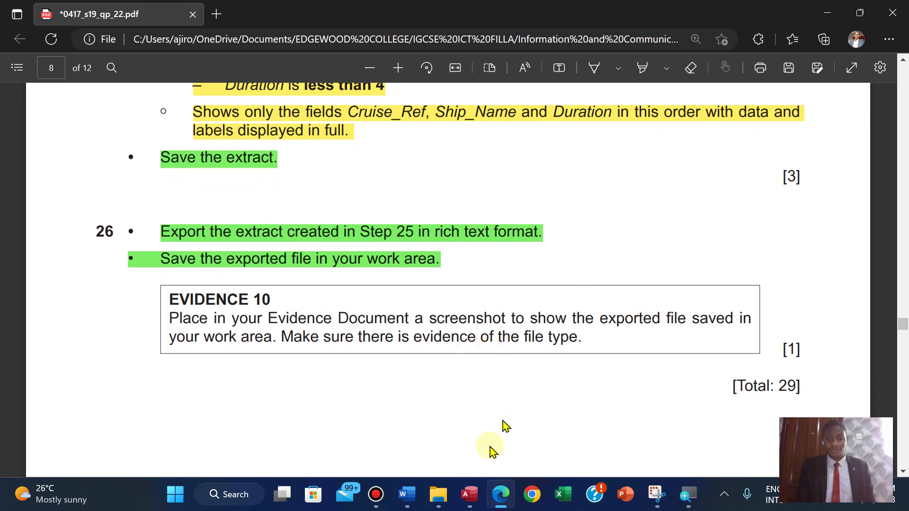
# - Show the work folder in File Explorer's Details view with file types and sizes
pyautogui.click(438, 494)
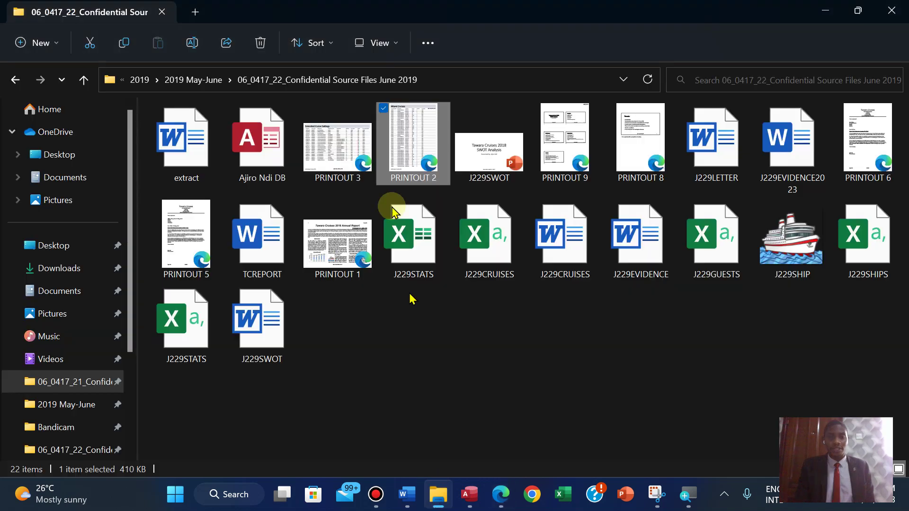
pyautogui.click(378, 42)
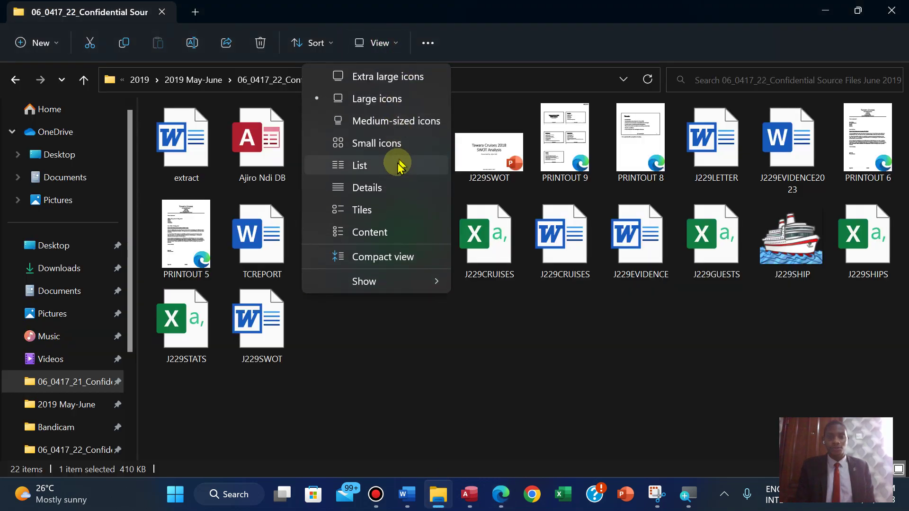
pyautogui.click(389, 187)
pyautogui.click(682, 206)
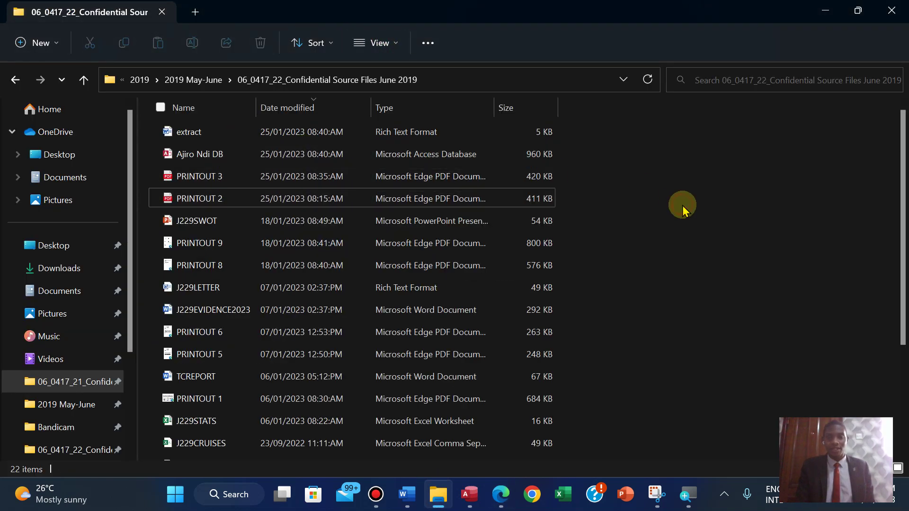
# - Snip the folder path and the extract Rich Text Format file row
pyautogui.click(657, 494)
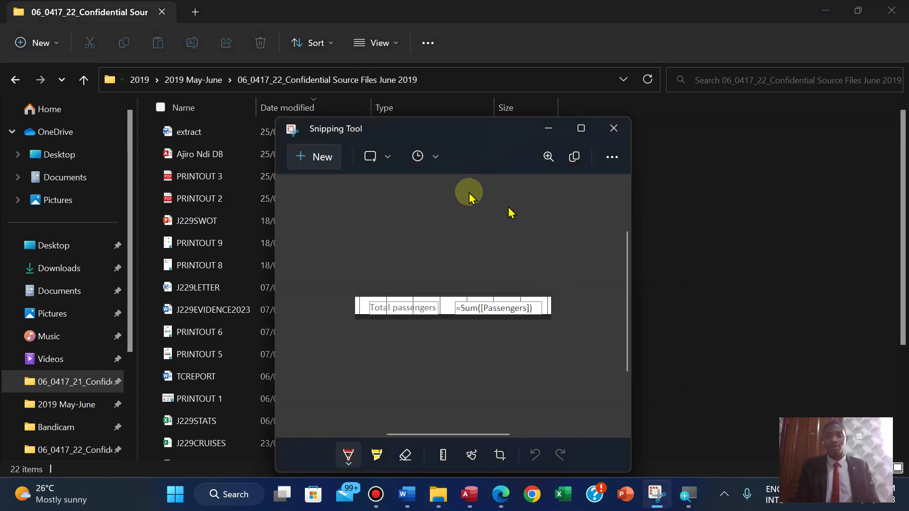
pyautogui.click(317, 157)
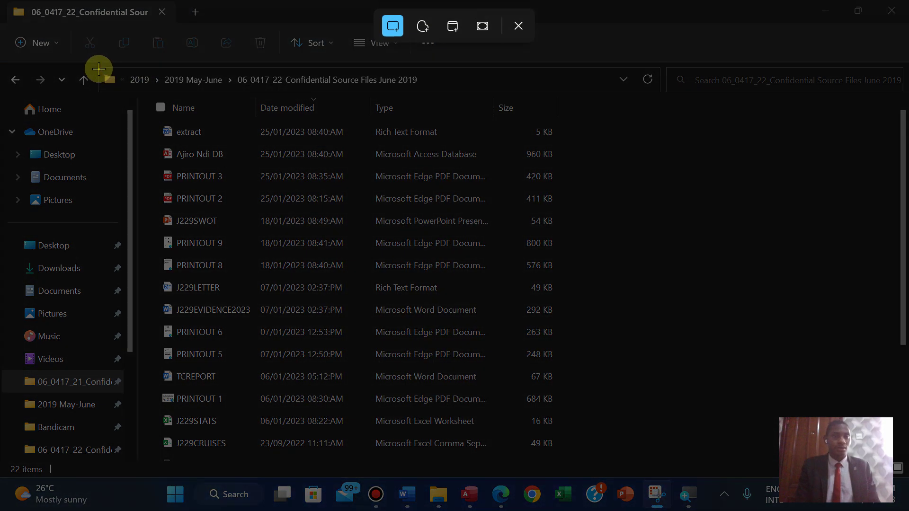
pyautogui.moveTo(98, 70); pyautogui.dragTo(587, 144)
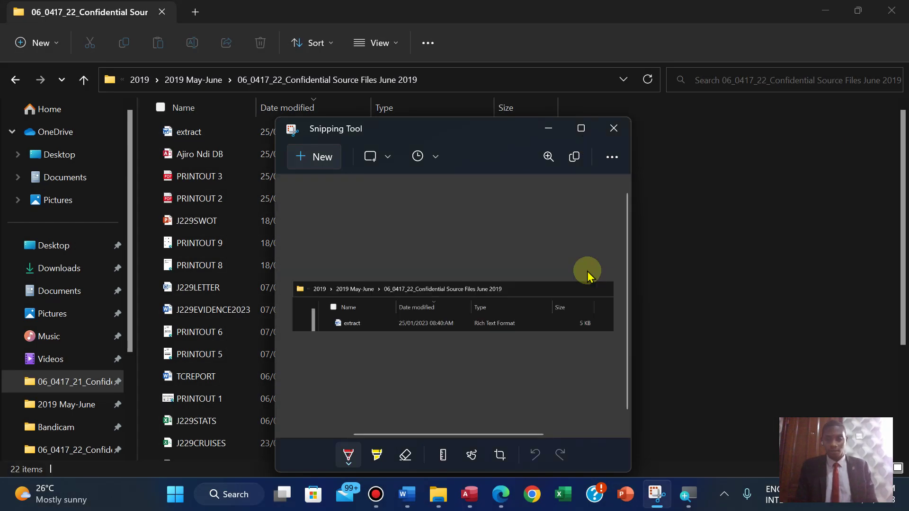
pyautogui.click(502, 497)
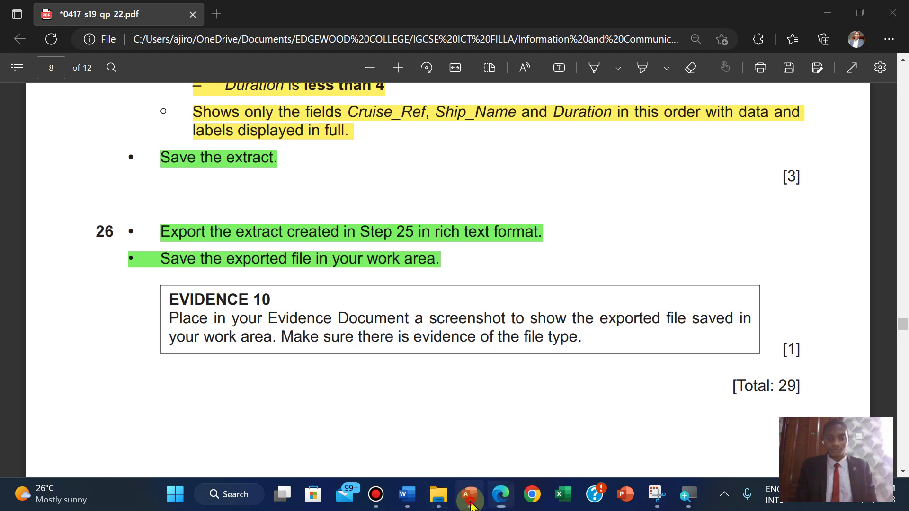
# - Paste the extract.rtf screenshot into the Word document under Step 26 – EVIDENCE 10
pyautogui.click(468, 494)
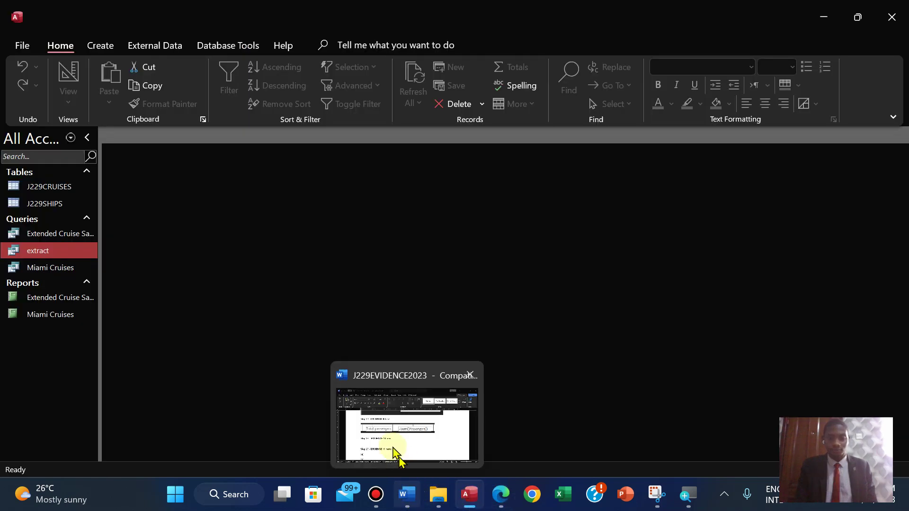
pyautogui.click(393, 450)
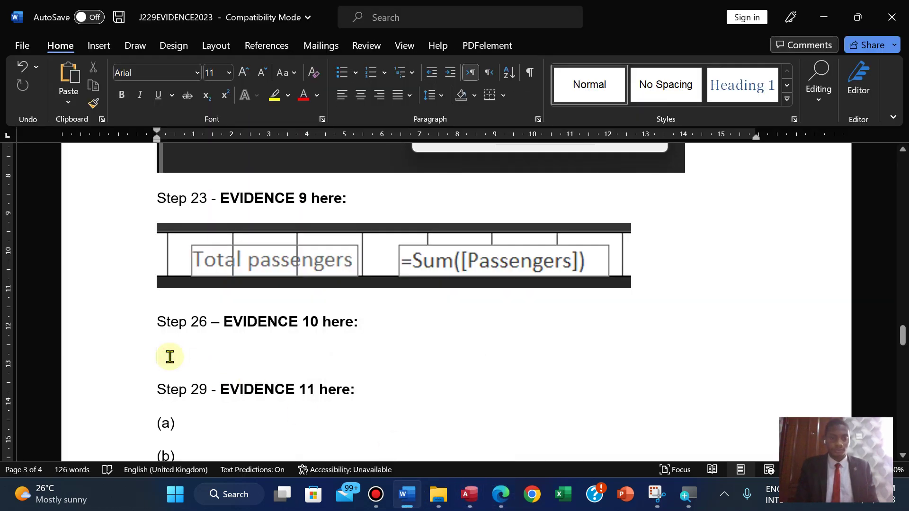
pyautogui.hotkey('ctrl', 'v')
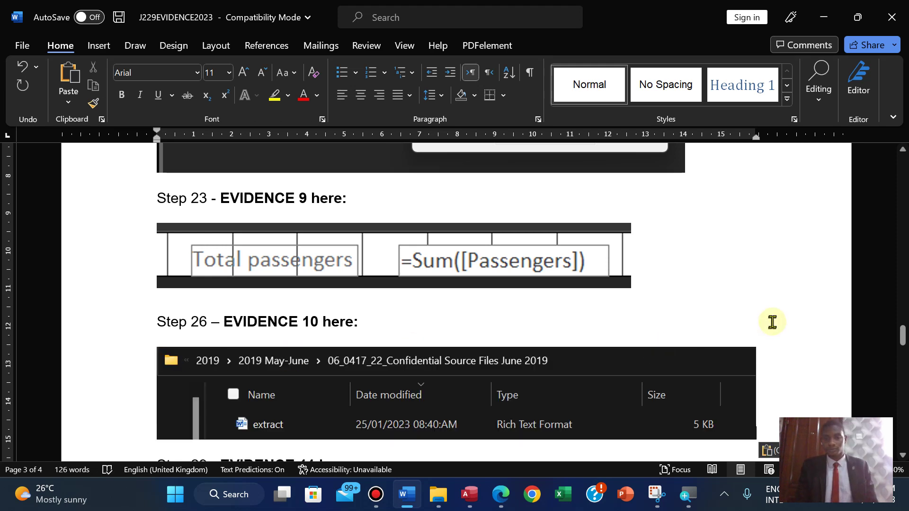
pyautogui.moveTo(901, 332)
pyautogui.mouseDown()
pyautogui.moveTo(901, 355)
pyautogui.moveTo(902, 340)
pyautogui.mouseUp()
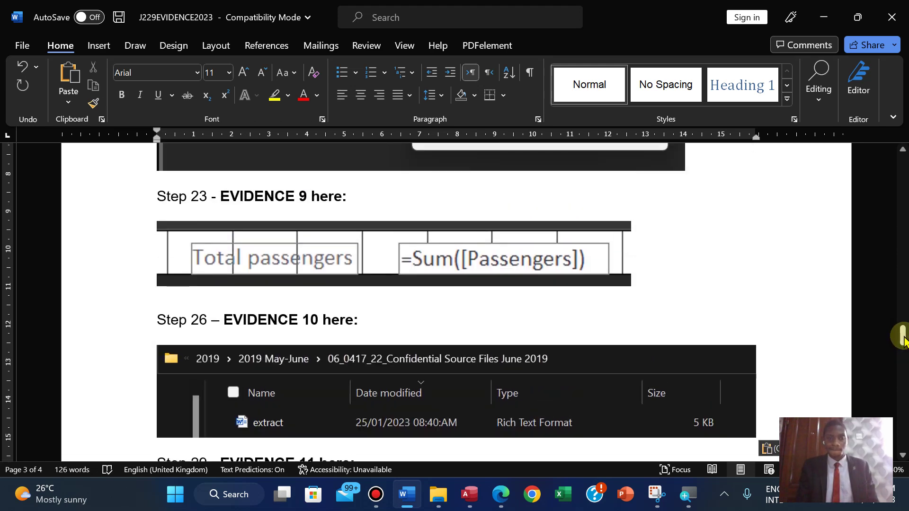
pyautogui.click(501, 495)
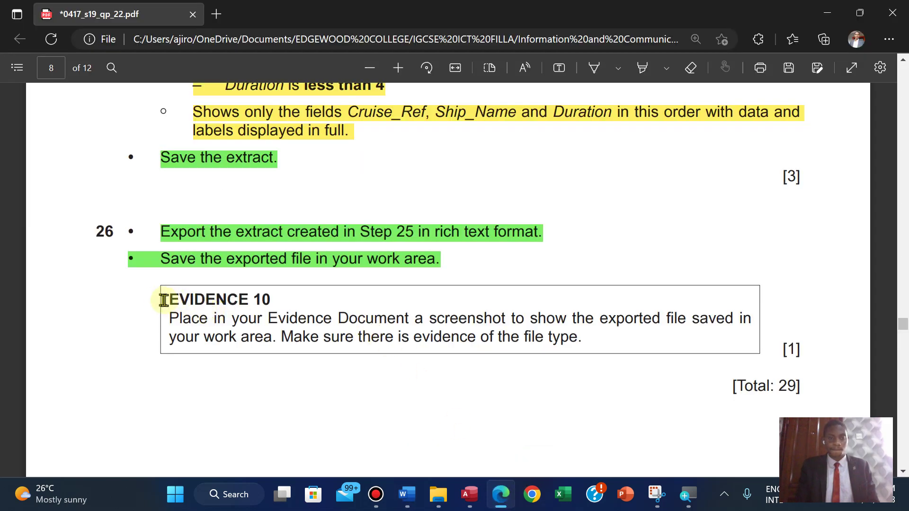
# - Green-highlight the EVIDENCE 10 text, its [1] mark and [Total: 29], then save the PDF
pyautogui.moveTo(343, 305); pyautogui.dragTo(804, 385)
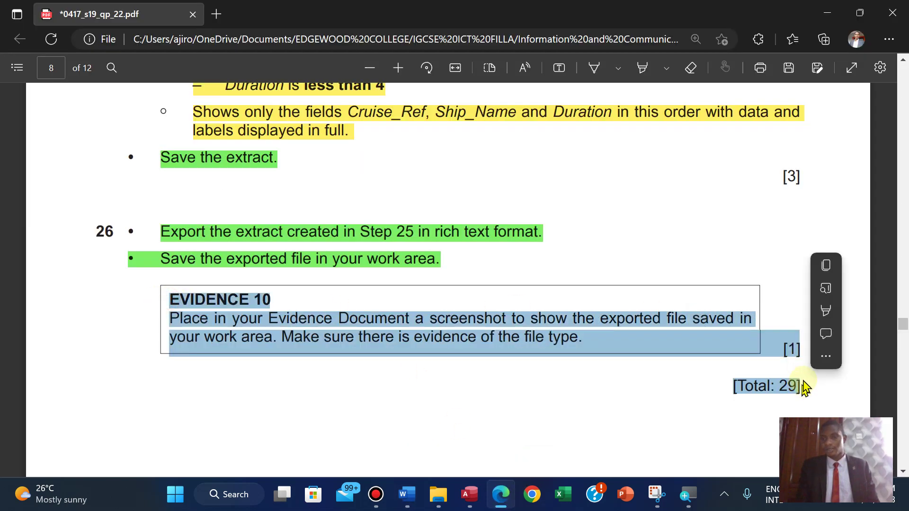
pyautogui.moveTo(826, 310)
pyautogui.click(689, 331)
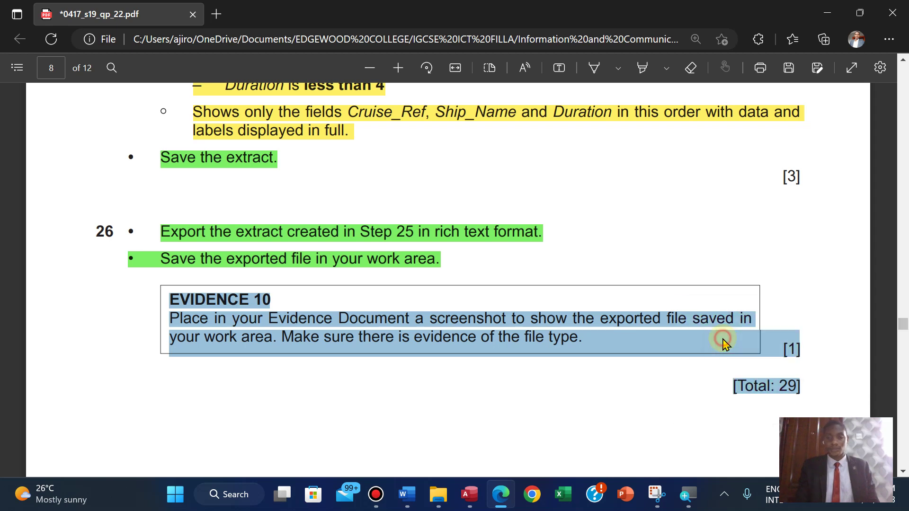
pyautogui.scroll(-1, 722, 342)
pyautogui.scroll(-1, 723, 342)
pyautogui.scroll(2, 723, 342)
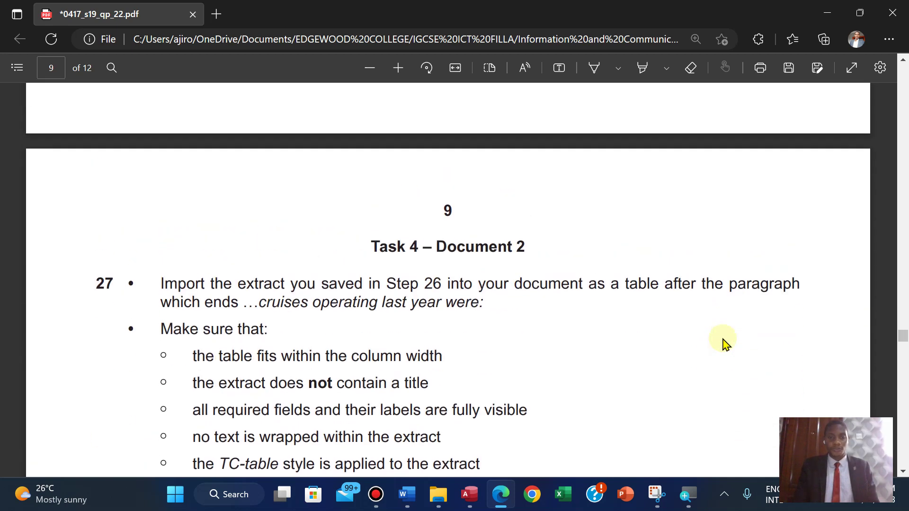
pyautogui.scroll(9, 722, 342)
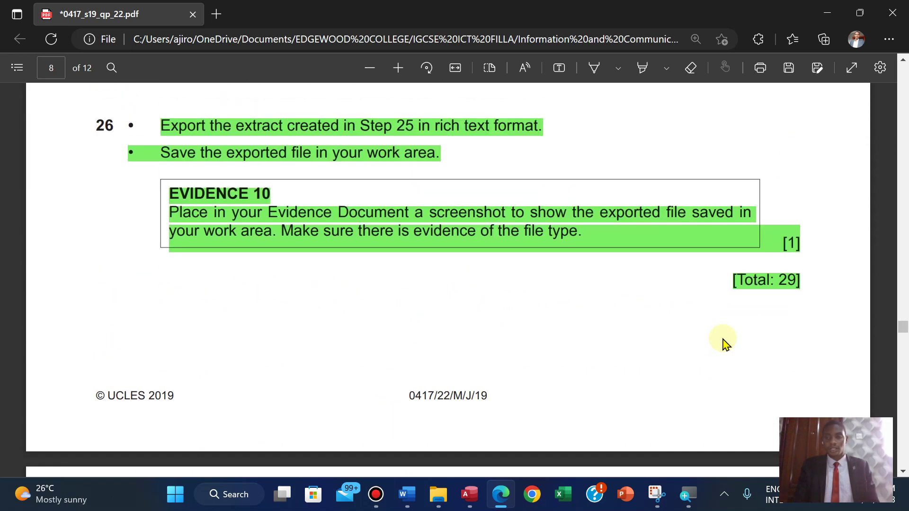
pyautogui.scroll(-1, 723, 342)
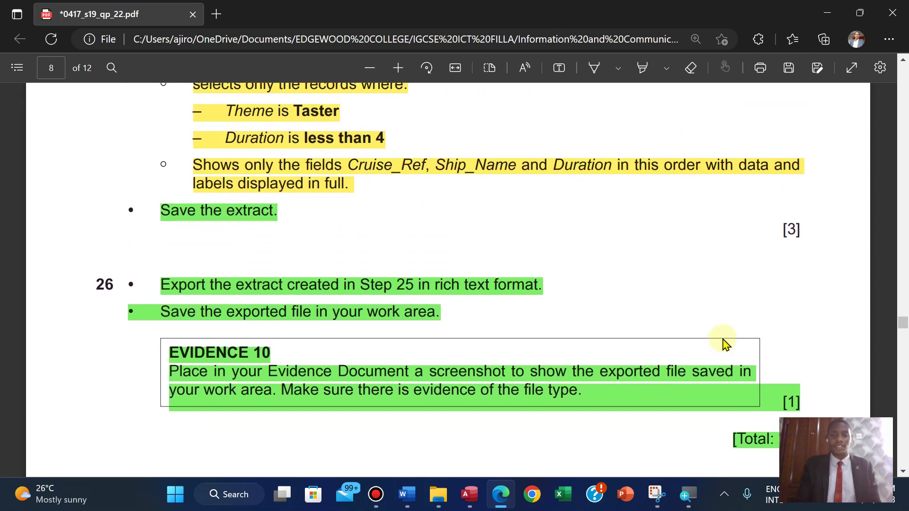
pyautogui.scroll(-1, 723, 342)
pyautogui.scroll(1, 723, 342)
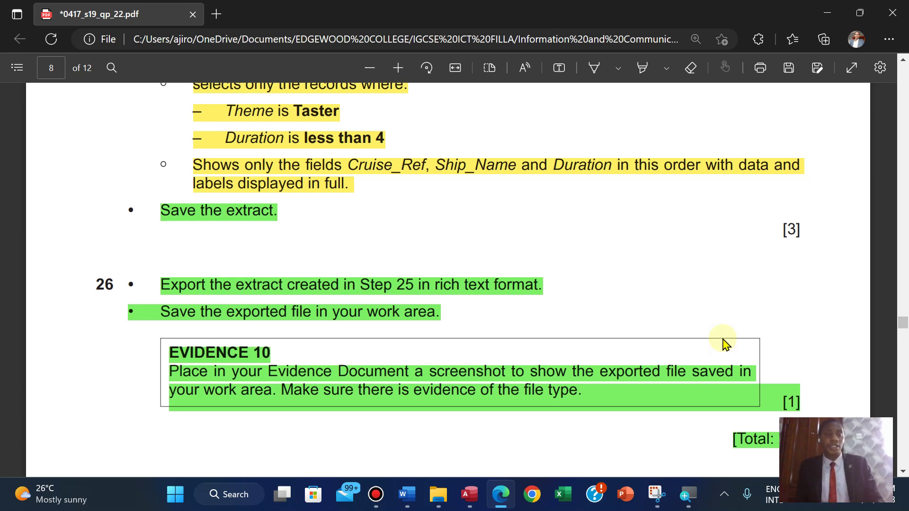
pyautogui.hotkey('ctrl', 's')
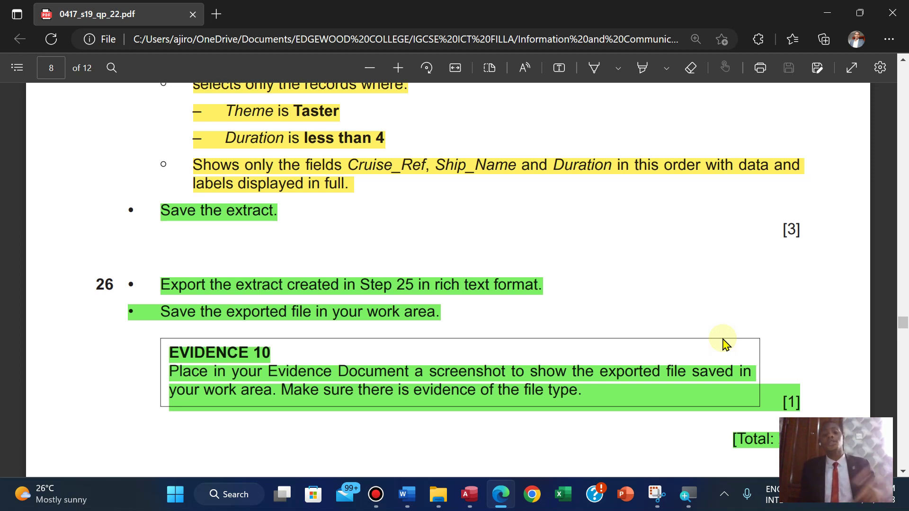